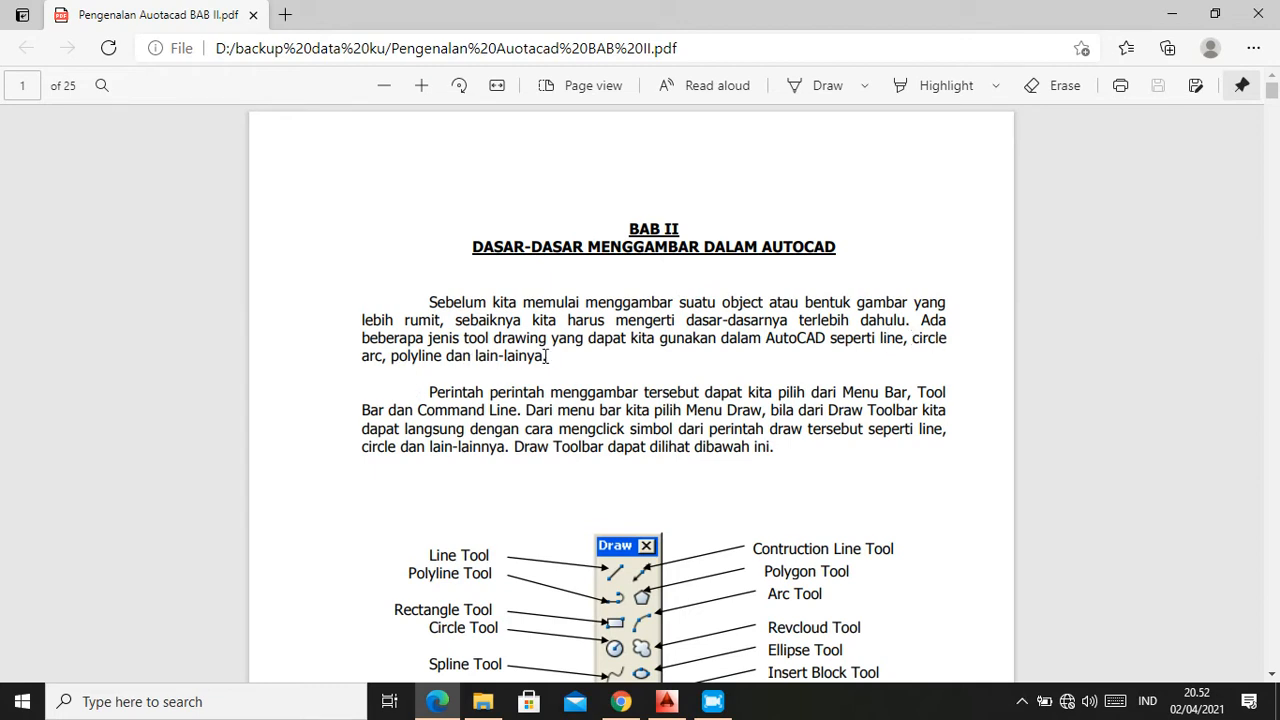
Examine the chapter introduction and the labelled Draw toolbar figure in the PDF handout, checking briefly against AutoCAD
{"action": "scroll", "coordinate": [563, 350], "scroll_direction": "down", "scroll_amount": 2}
{"action": "scroll", "coordinate": [507, 292], "scroll_direction": "down", "scroll_amount": 2}
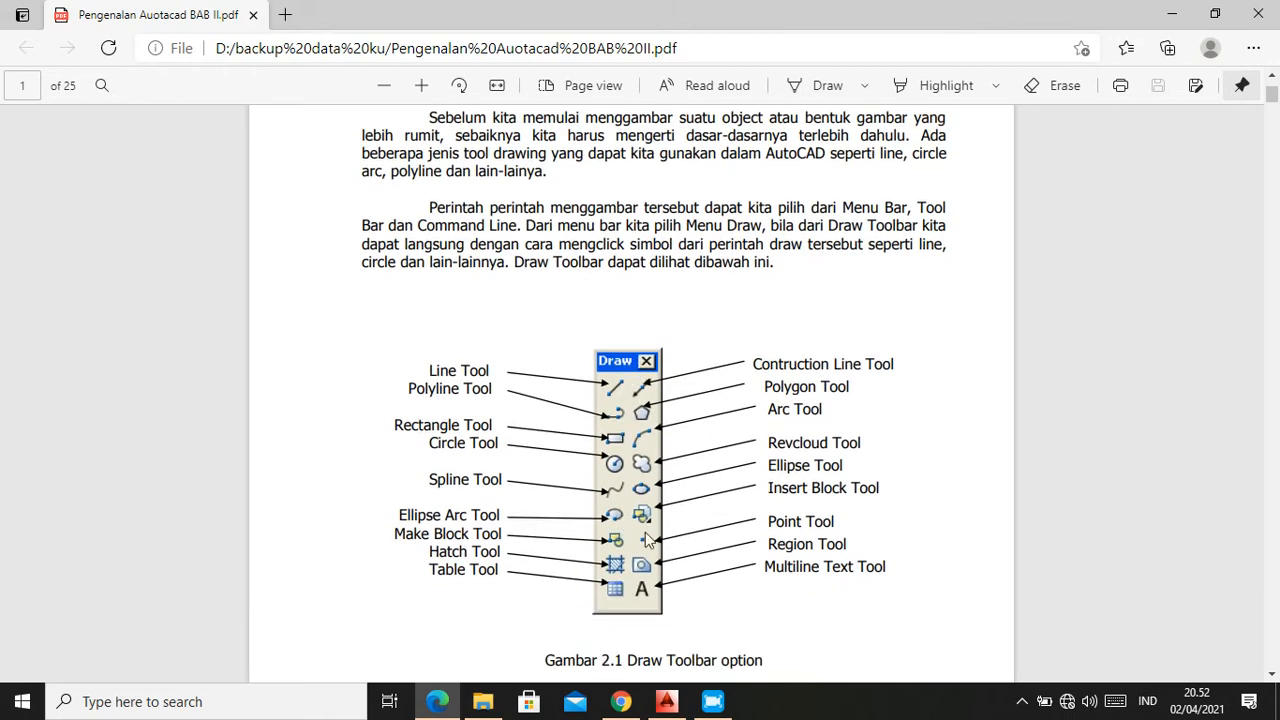
{"action": "scroll", "coordinate": [620, 385], "scroll_direction": "down", "scroll_amount": 2}
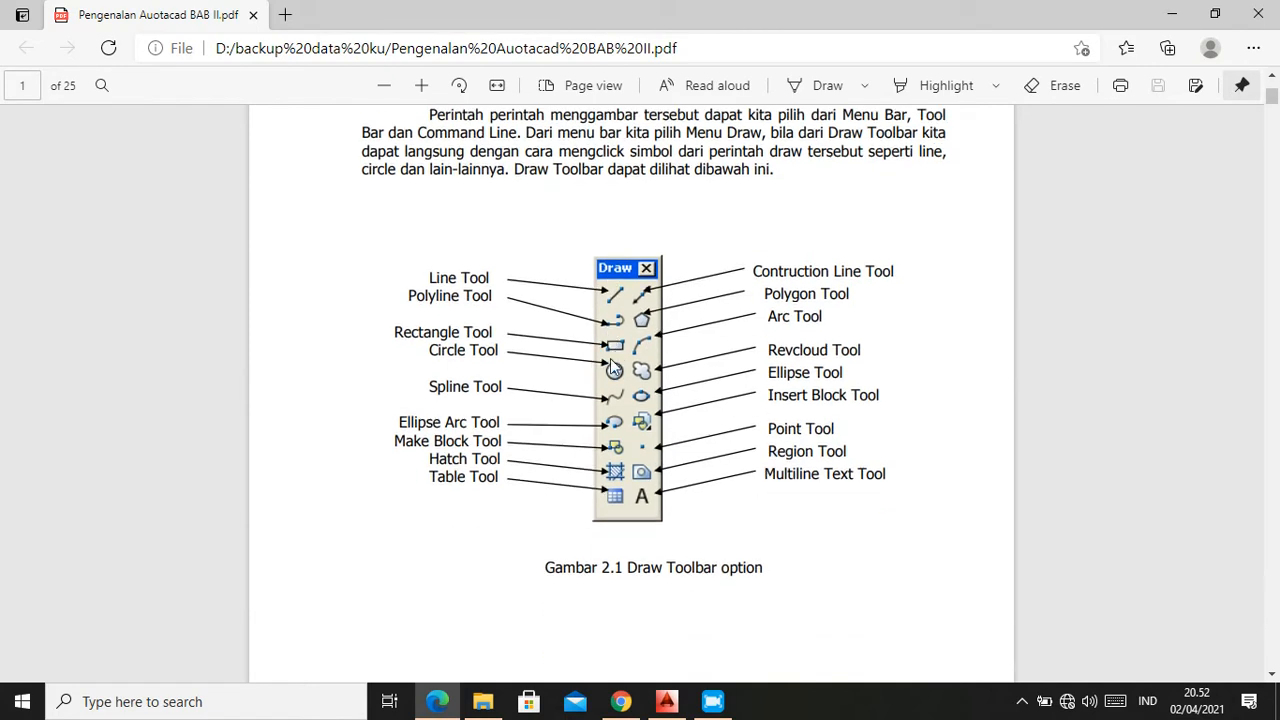
{"action": "scroll", "coordinate": [616, 320], "scroll_direction": "up", "scroll_amount": 2}
{"action": "scroll", "coordinate": [590, 320], "scroll_direction": "down", "scroll_amount": 2}
{"action": "left_click", "coordinate": [666, 701]}
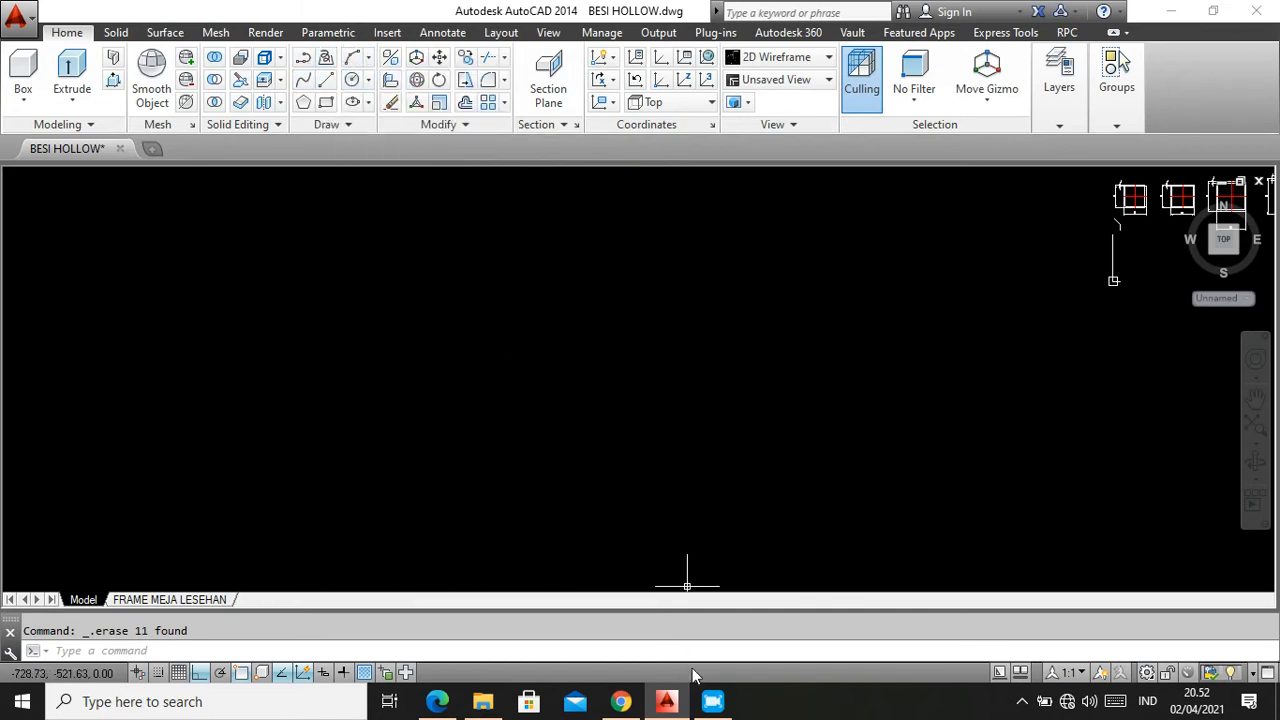
{"action": "left_click", "coordinate": [440, 702]}
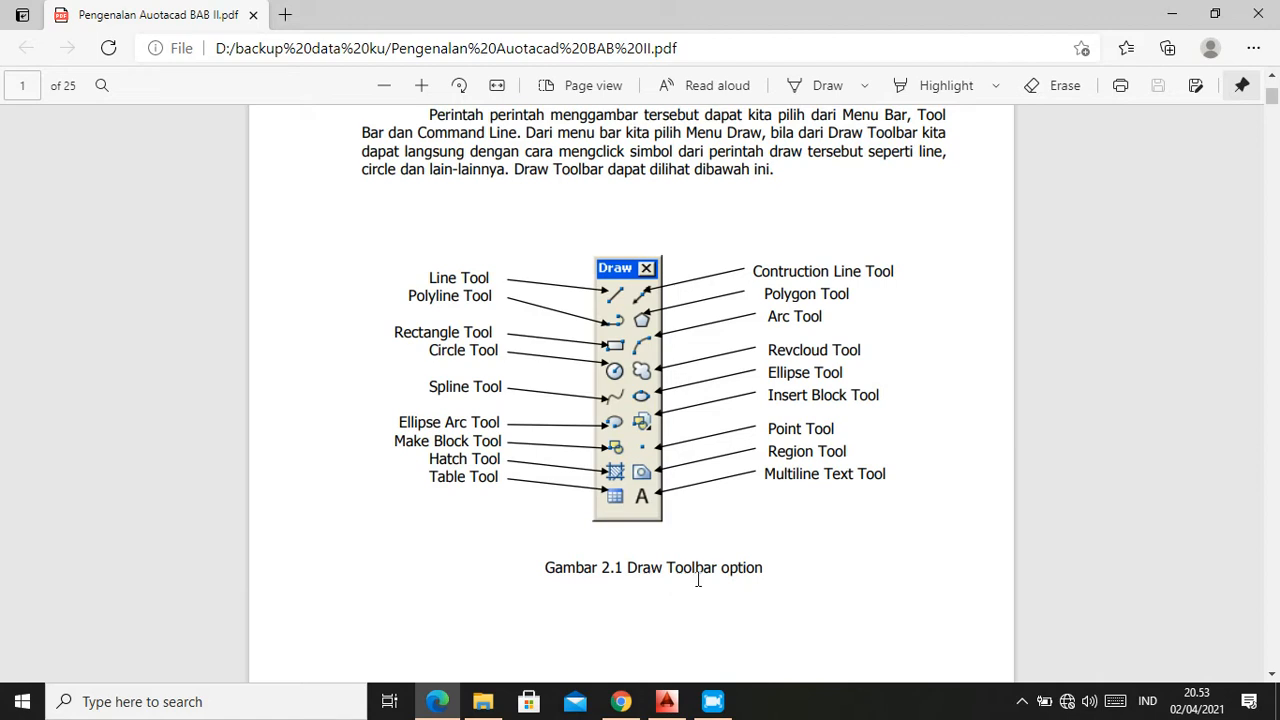
{"action": "scroll", "coordinate": [689, 545], "scroll_direction": "up", "scroll_amount": 2}
{"action": "scroll", "coordinate": [683, 391], "scroll_direction": "down", "scroll_amount": 2}
{"action": "scroll", "coordinate": [683, 393], "scroll_direction": "down", "scroll_amount": 2}
{"action": "scroll", "coordinate": [683, 393], "scroll_direction": "up", "scroll_amount": 3}
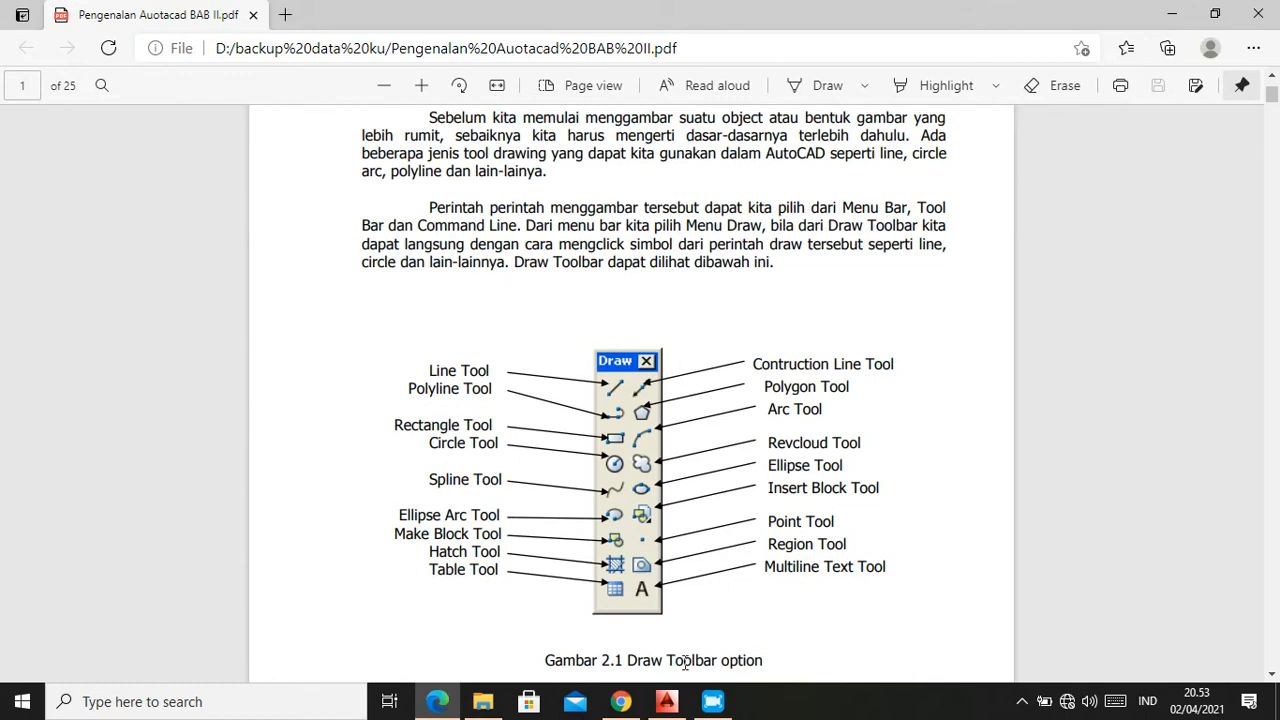
Switch to AutoCAD, change the workspace to AutoCAD Classic and close the Tool Palettes
{"action": "left_click", "coordinate": [677, 705]}
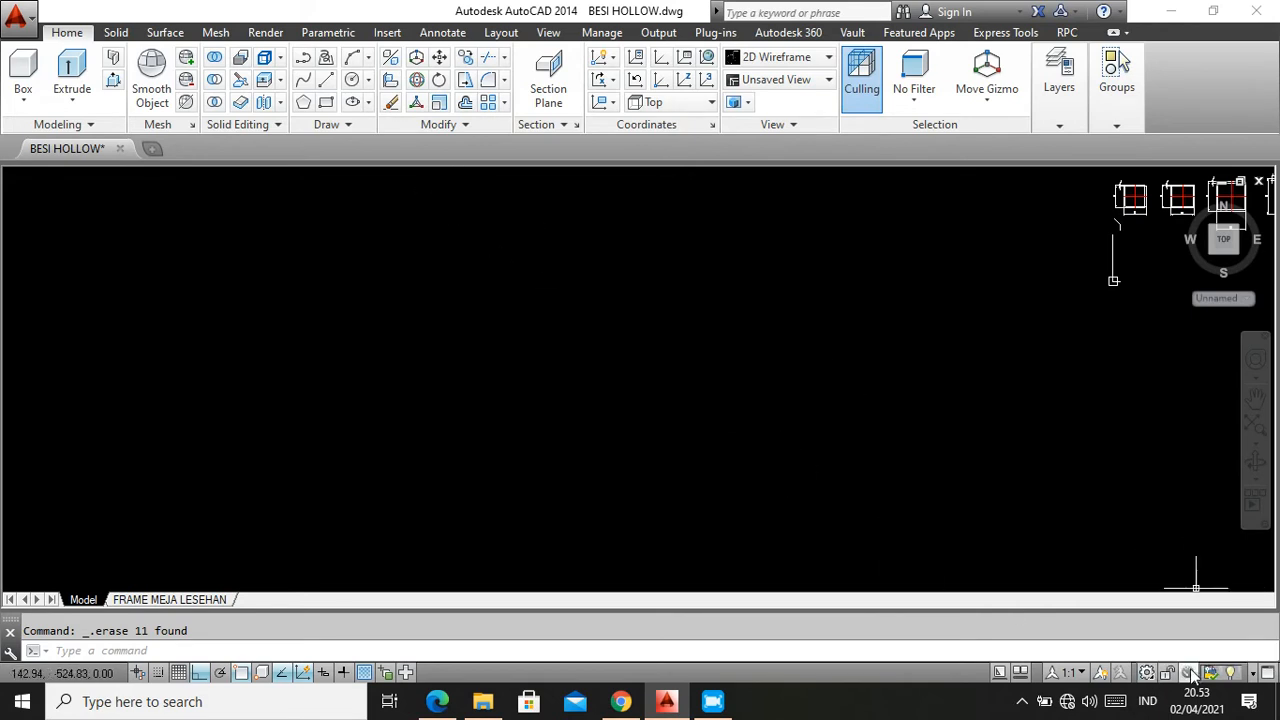
{"action": "left_click", "coordinate": [1146, 674]}
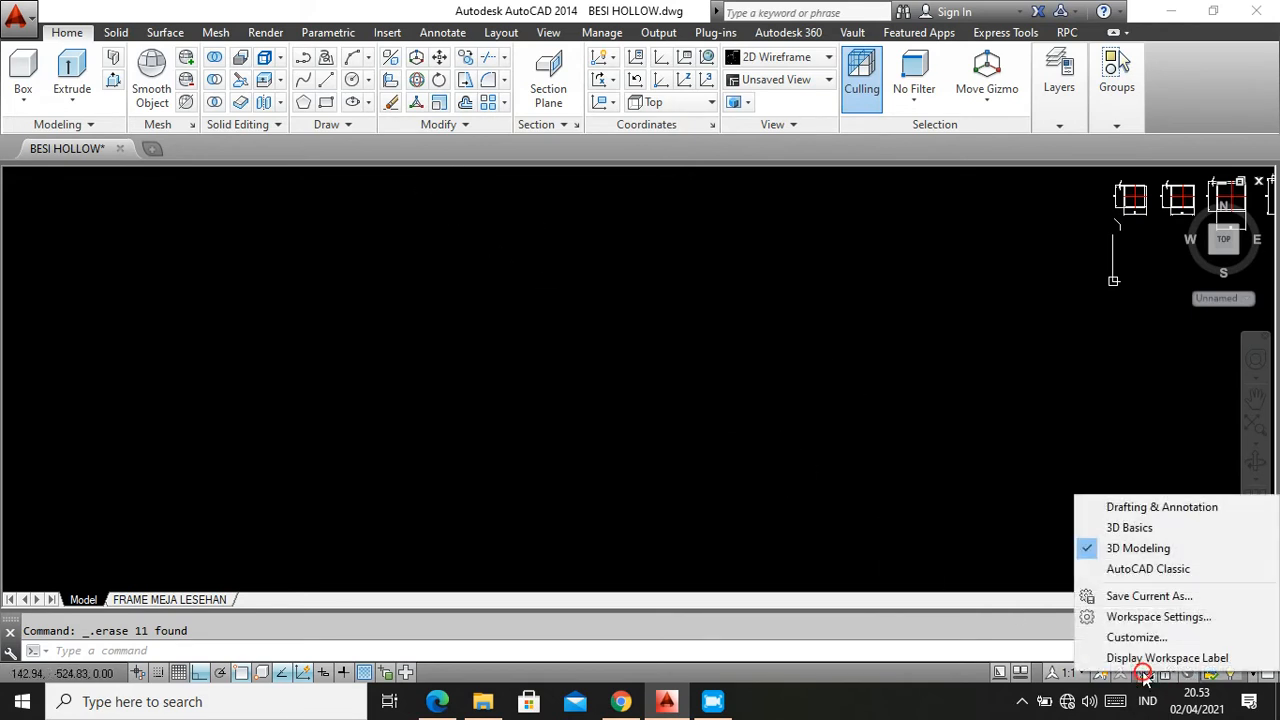
{"action": "left_click", "coordinate": [1150, 570]}
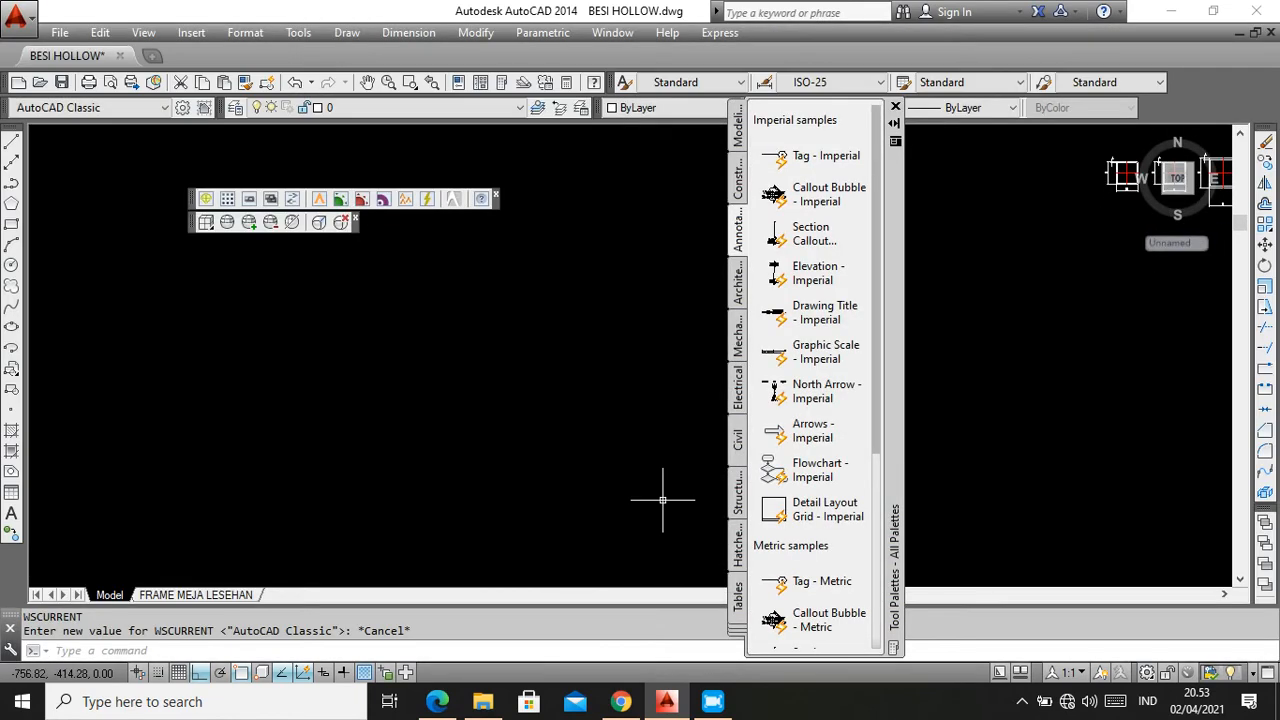
{"action": "left_click", "coordinate": [896, 107]}
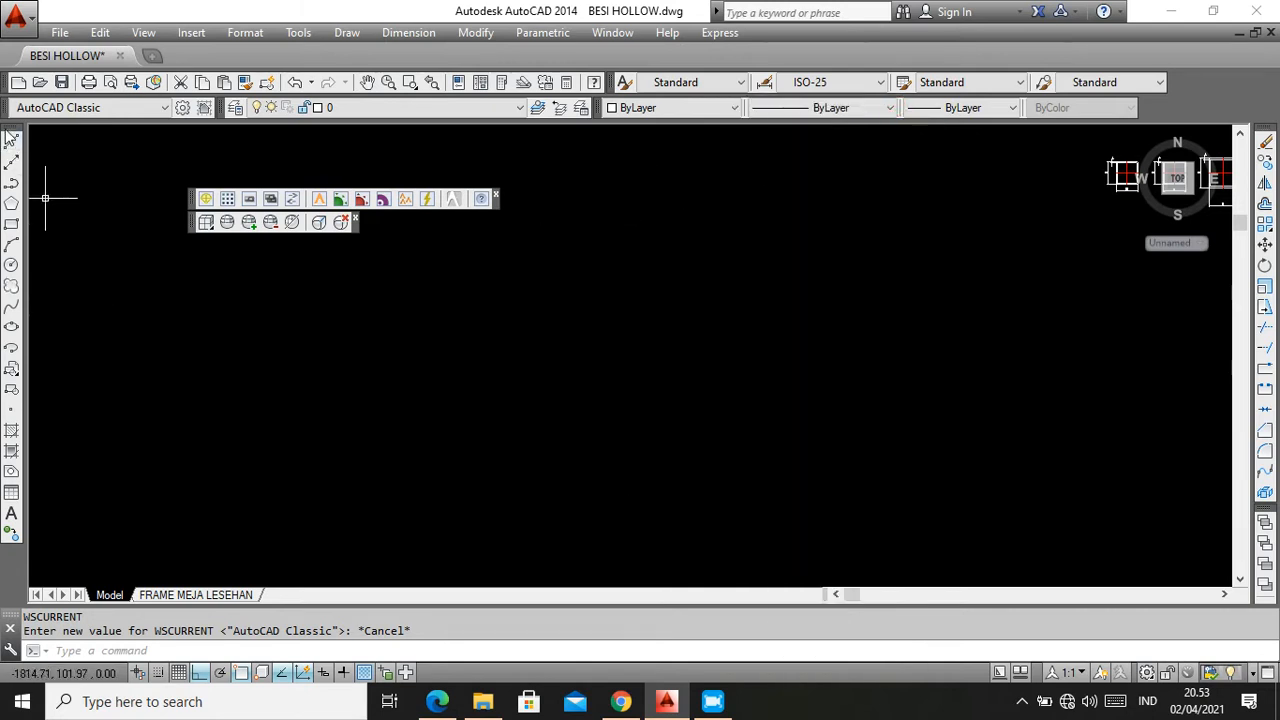
Float the Draw toolbar over the drawing area and dock it back at the edge
{"action": "mouse_move", "coordinate": [10, 132]}
{"action": "left_mouse_down"}
{"action": "mouse_move", "coordinate": [335, 222]}
{"action": "mouse_move", "coordinate": [698, 221]}
{"action": "mouse_move", "coordinate": [704, 263]}
{"action": "left_mouse_up"}
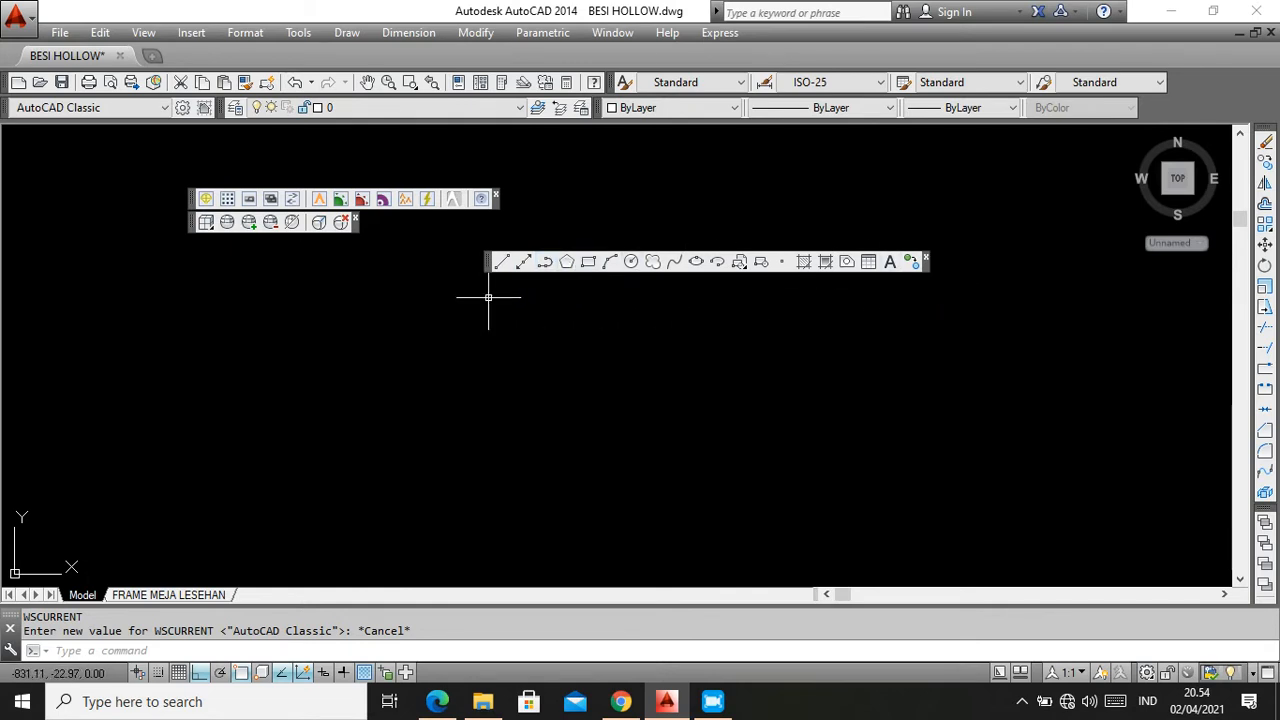
{"action": "mouse_move", "coordinate": [488, 270]}
{"action": "left_mouse_down"}
{"action": "mouse_move", "coordinate": [270, 304]}
{"action": "mouse_move", "coordinate": [14, 274]}
{"action": "mouse_move", "coordinate": [10, 356]}
{"action": "left_mouse_up"}
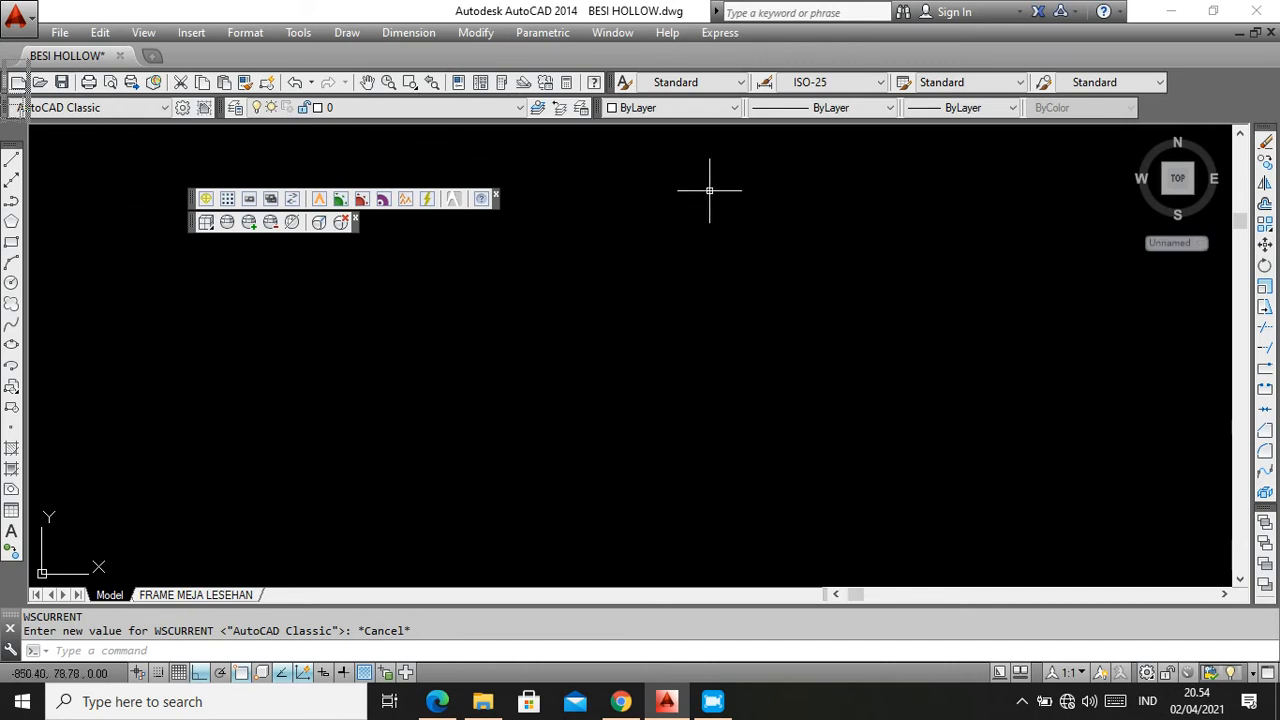
Return to the 3D Modeling workspace, tidied by closing the leftover floating toolbar and docking the command line beneath the drawing
{"action": "left_click", "coordinate": [1147, 672]}
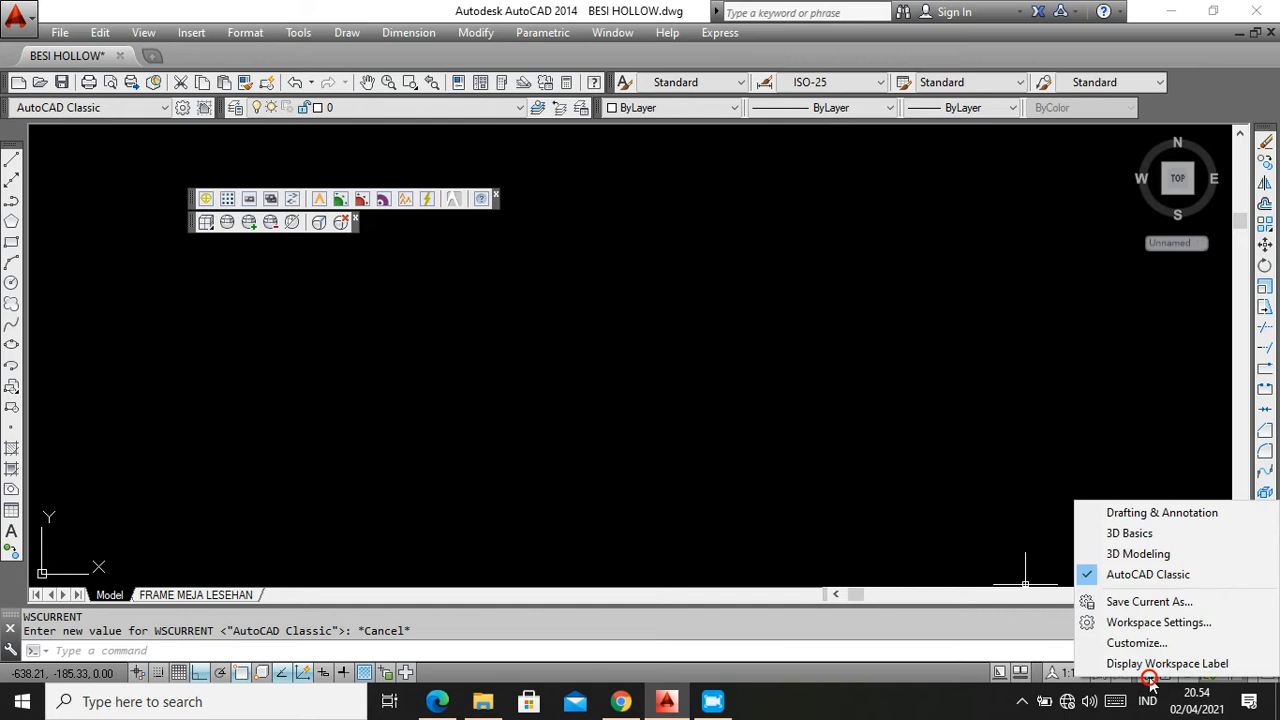
{"action": "left_click", "coordinate": [1130, 553]}
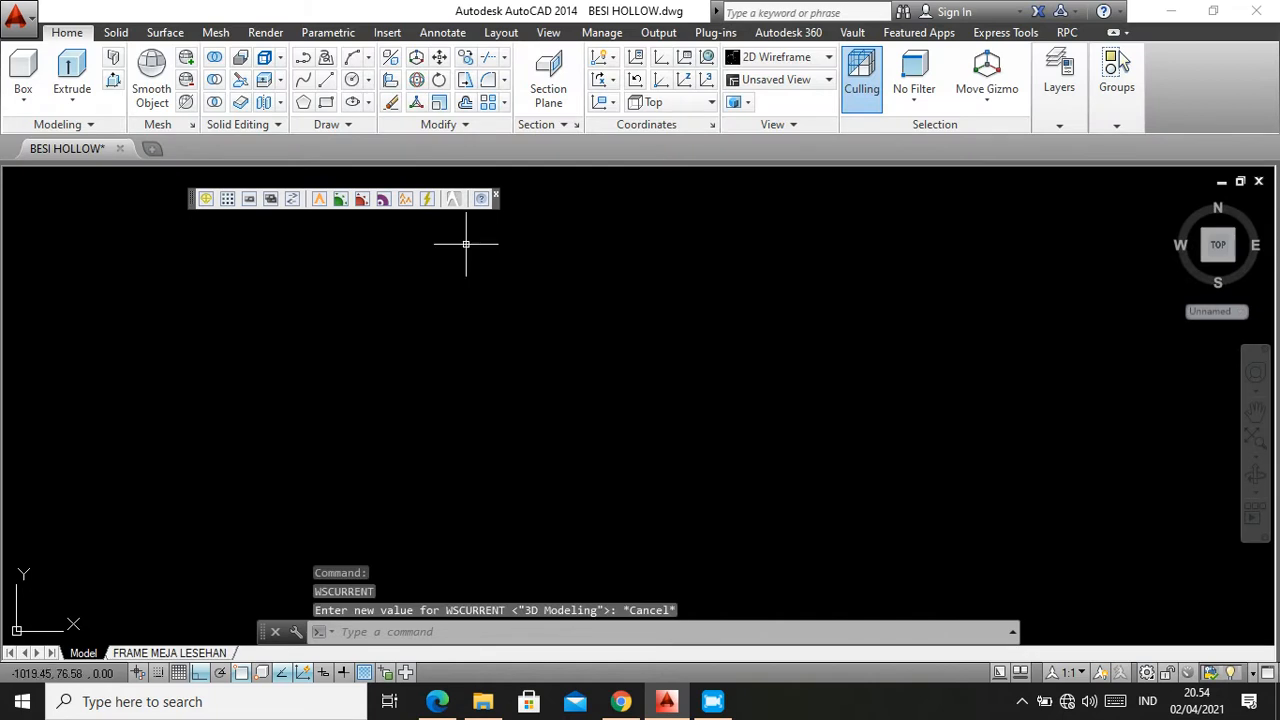
{"action": "left_click", "coordinate": [496, 195]}
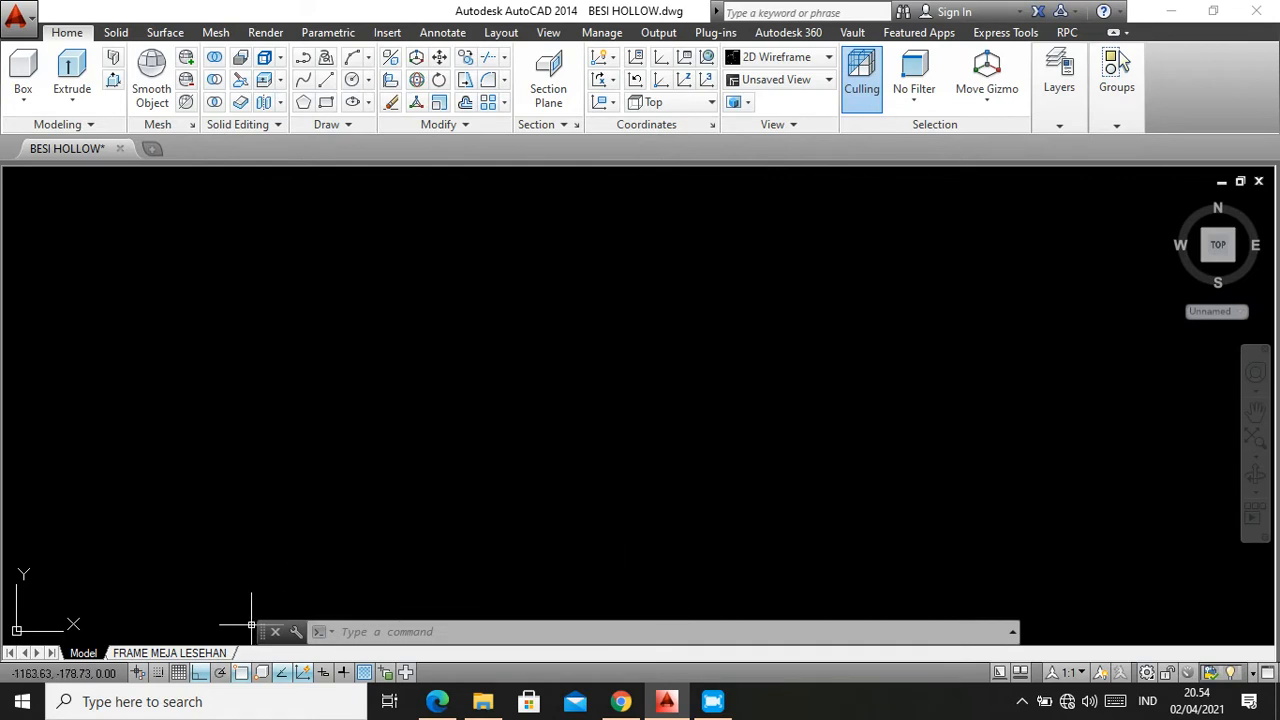
{"action": "left_click_drag", "start_coordinate": [260, 630], "coordinate": [262, 680]}
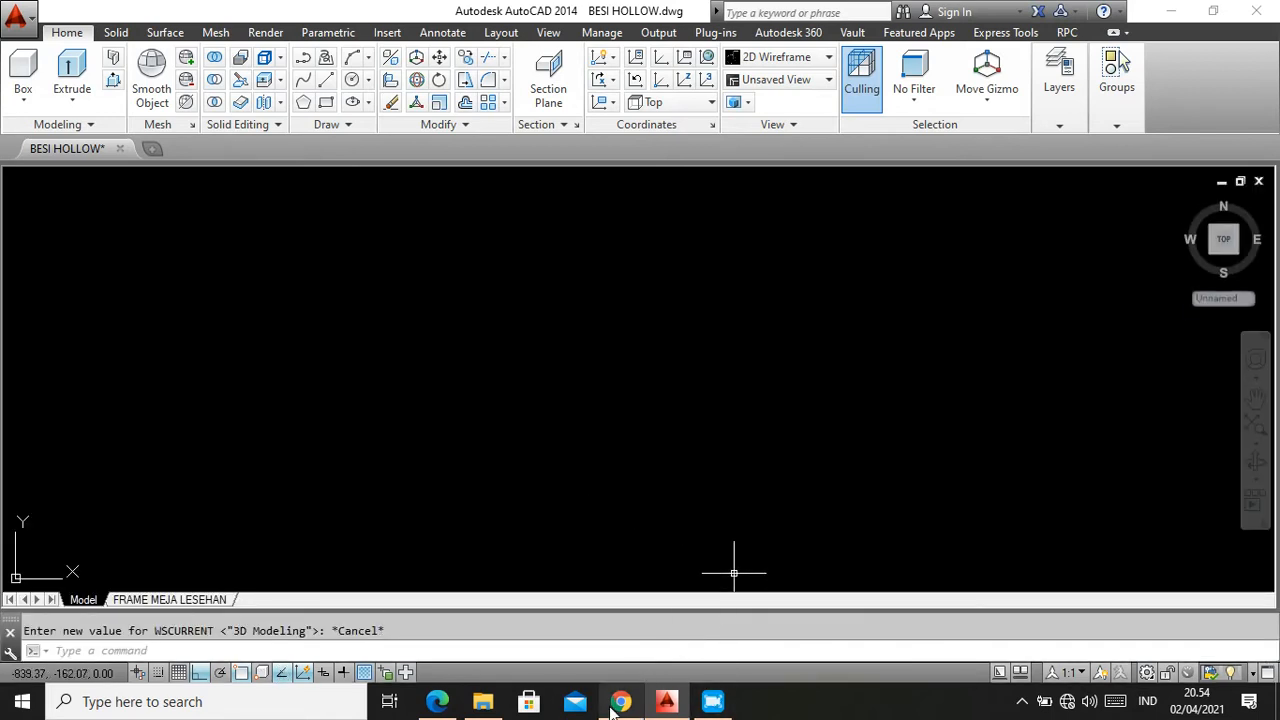
Read section II.1 Line up to the Point To Point rectangle example in the PDF handout, and return to AutoCAD
{"action": "mouse_move", "coordinate": [612, 705]}
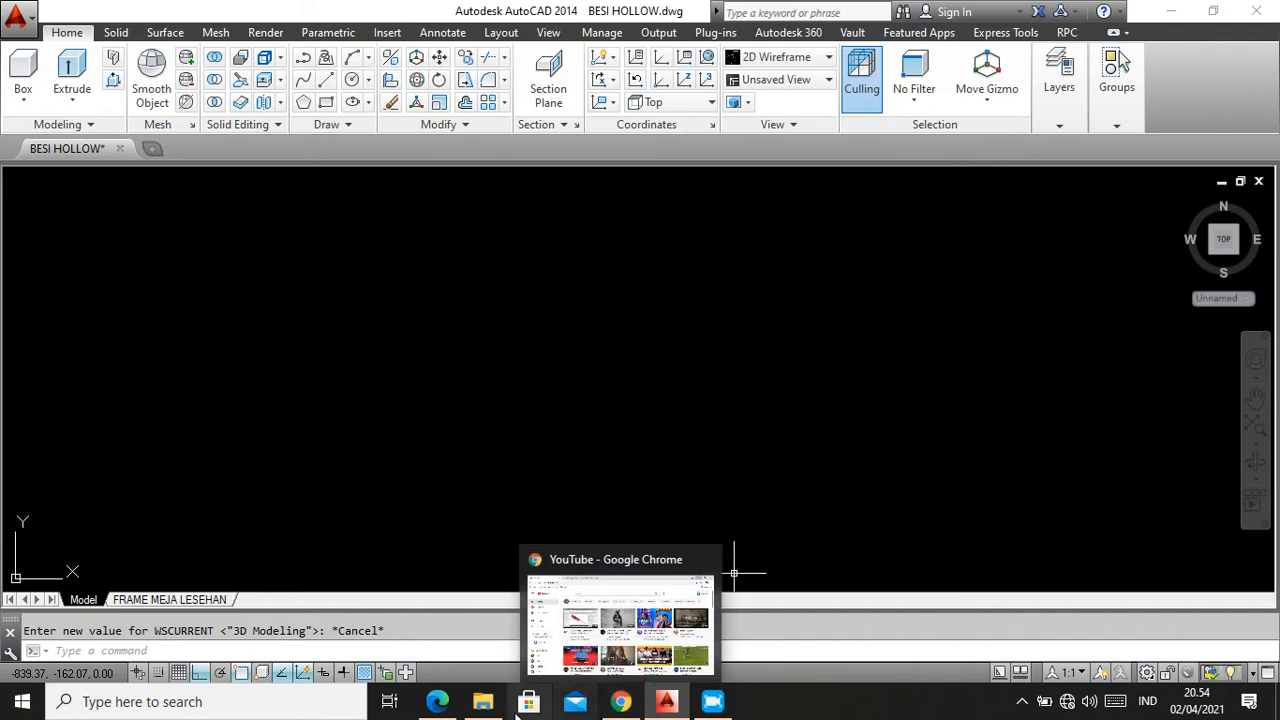
{"action": "left_click", "coordinate": [438, 701]}
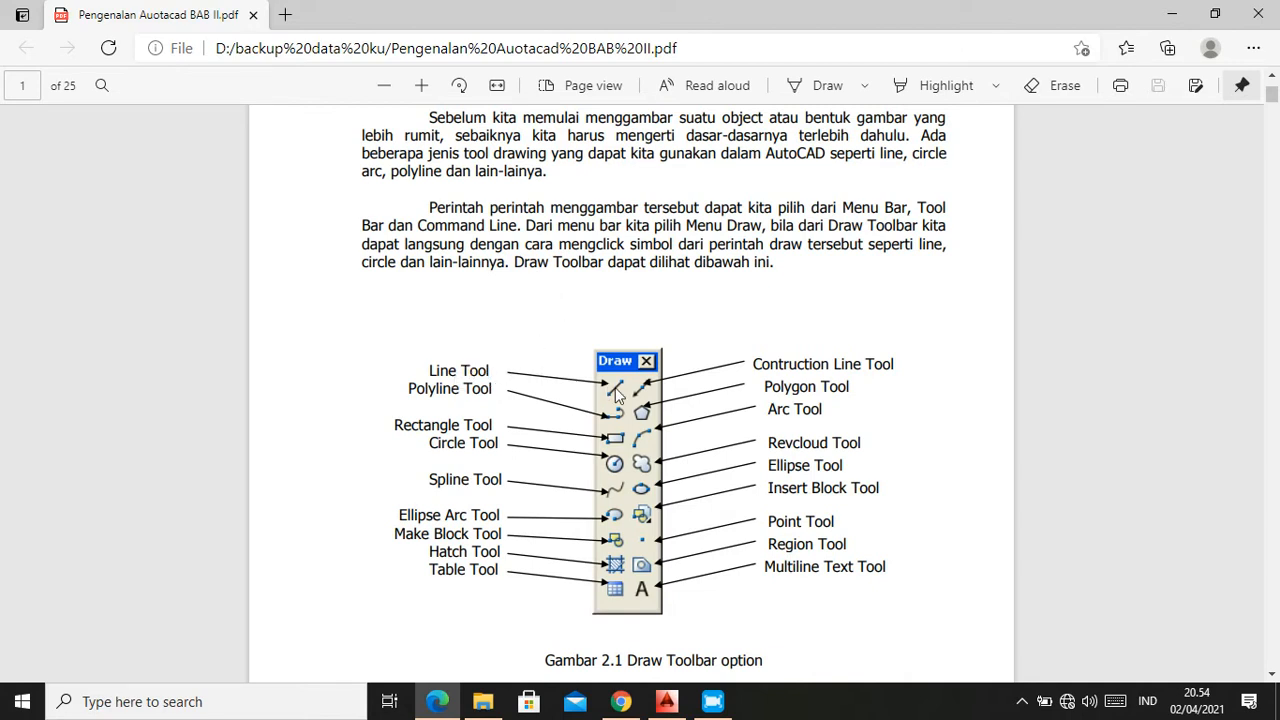
{"action": "scroll", "coordinate": [533, 356], "scroll_direction": "down", "scroll_amount": 1}
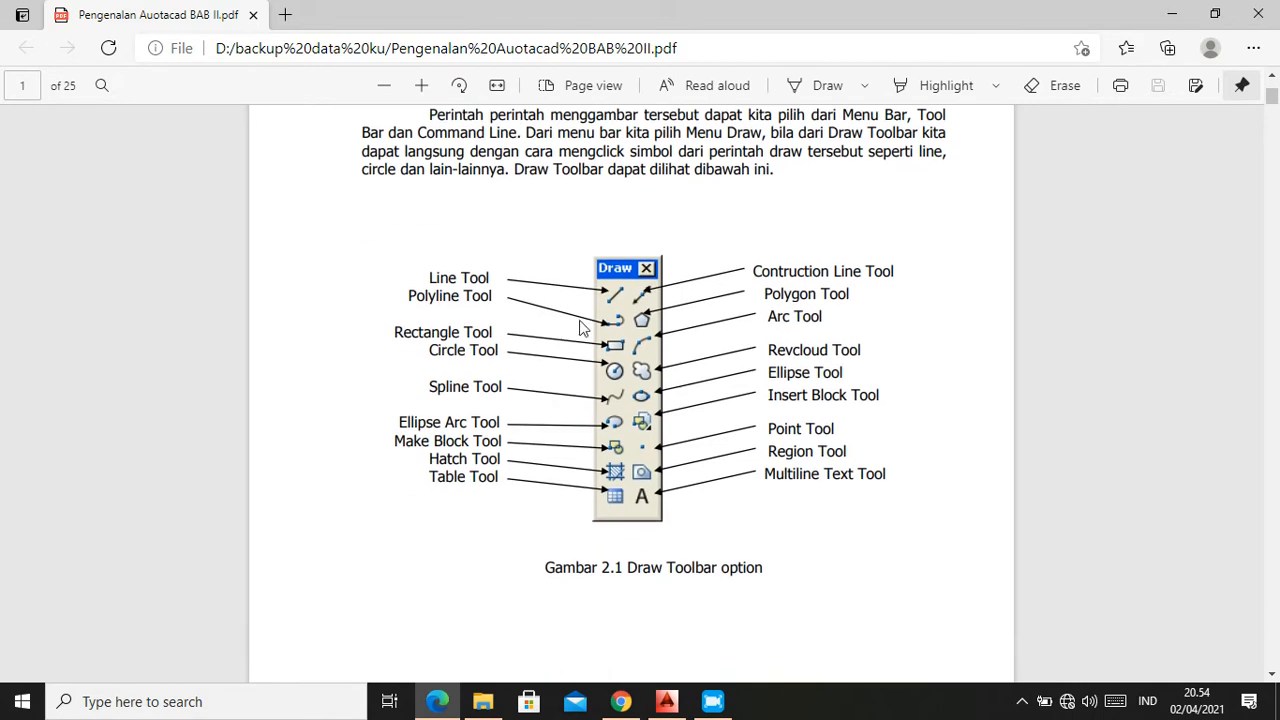
{"action": "scroll", "coordinate": [606, 324], "scroll_direction": "down", "scroll_amount": 3}
{"action": "scroll", "coordinate": [603, 324], "scroll_direction": "down", "scroll_amount": 3}
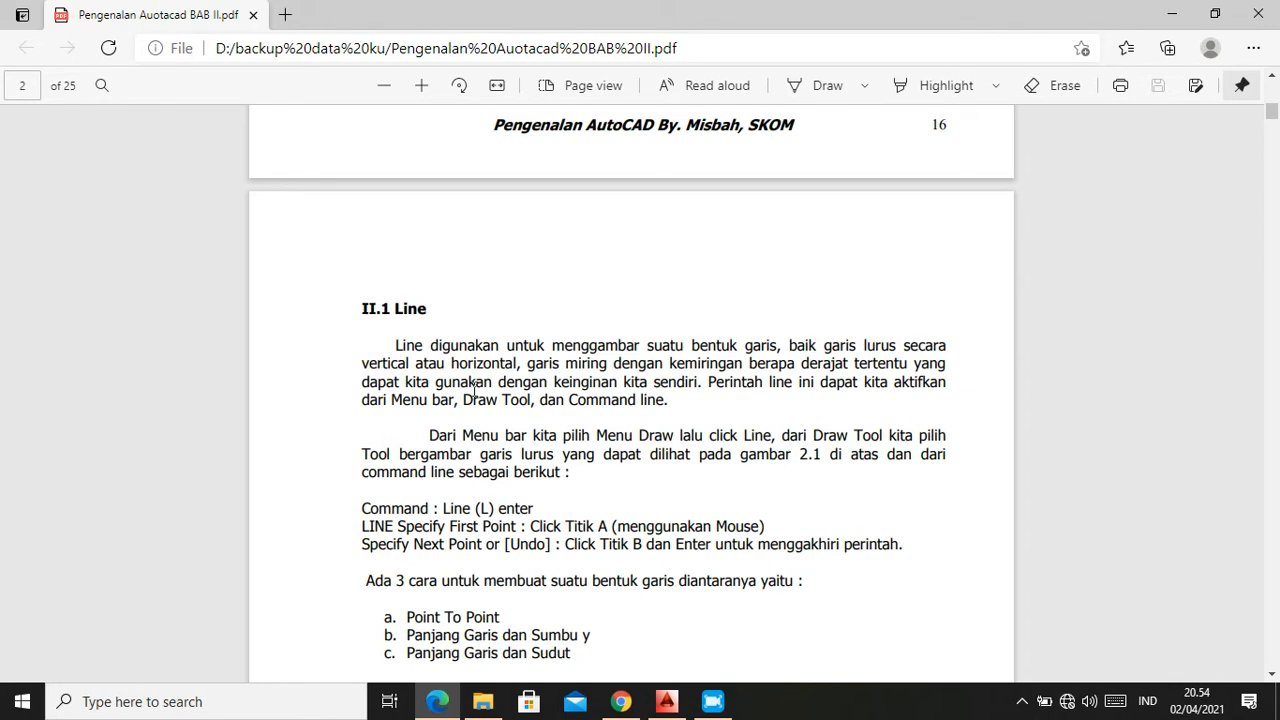
{"action": "scroll", "coordinate": [462, 373], "scroll_direction": "down", "scroll_amount": 1}
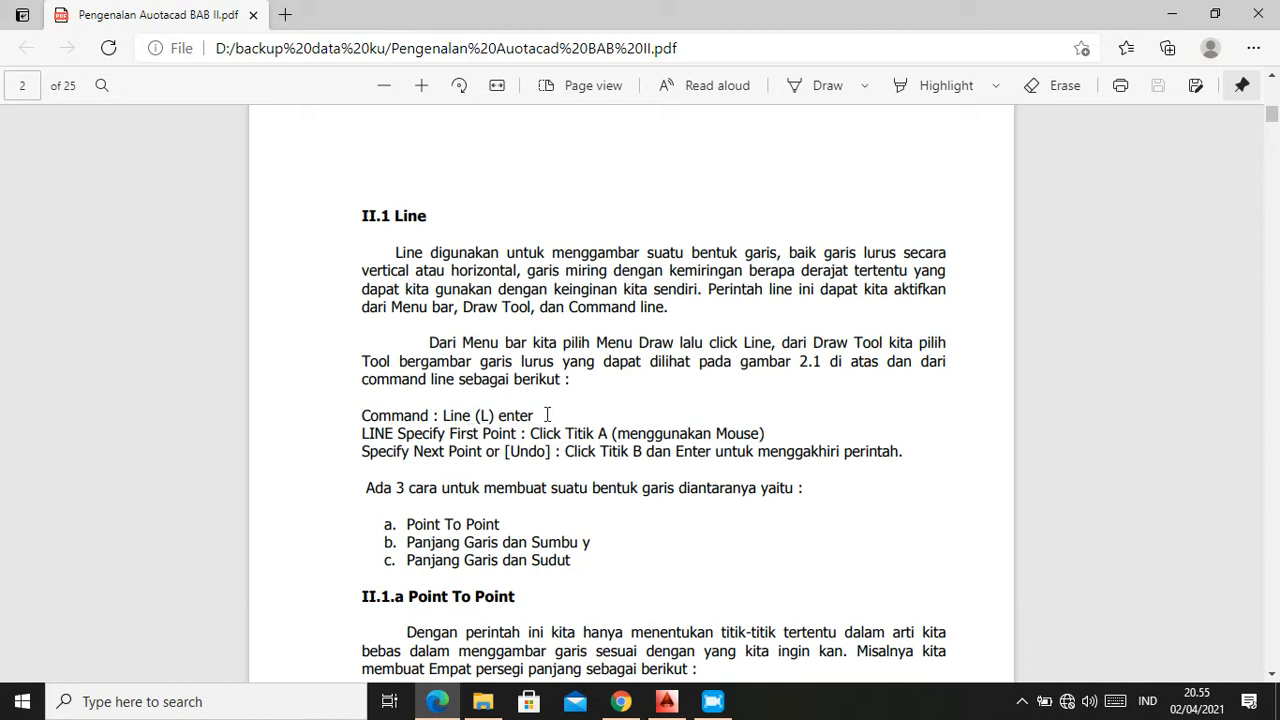
{"action": "scroll", "coordinate": [501, 389], "scroll_direction": "down", "scroll_amount": 1}
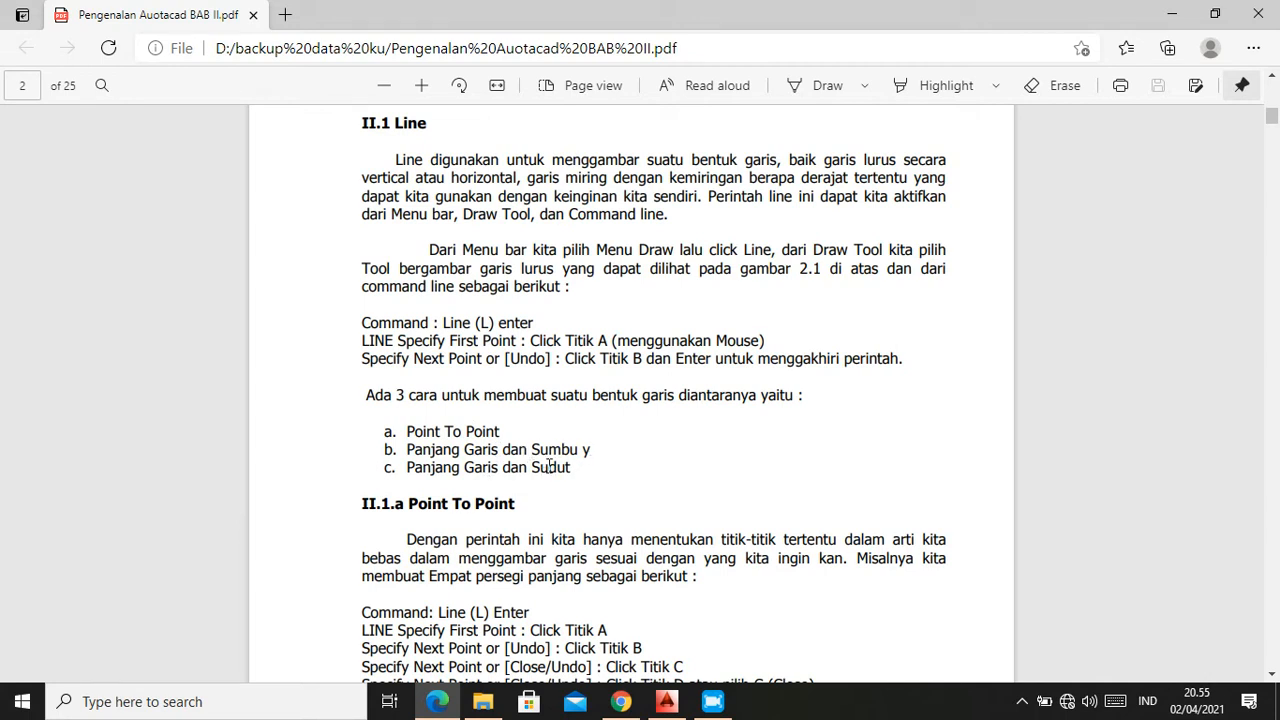
{"action": "scroll", "coordinate": [545, 470], "scroll_direction": "down", "scroll_amount": 5}
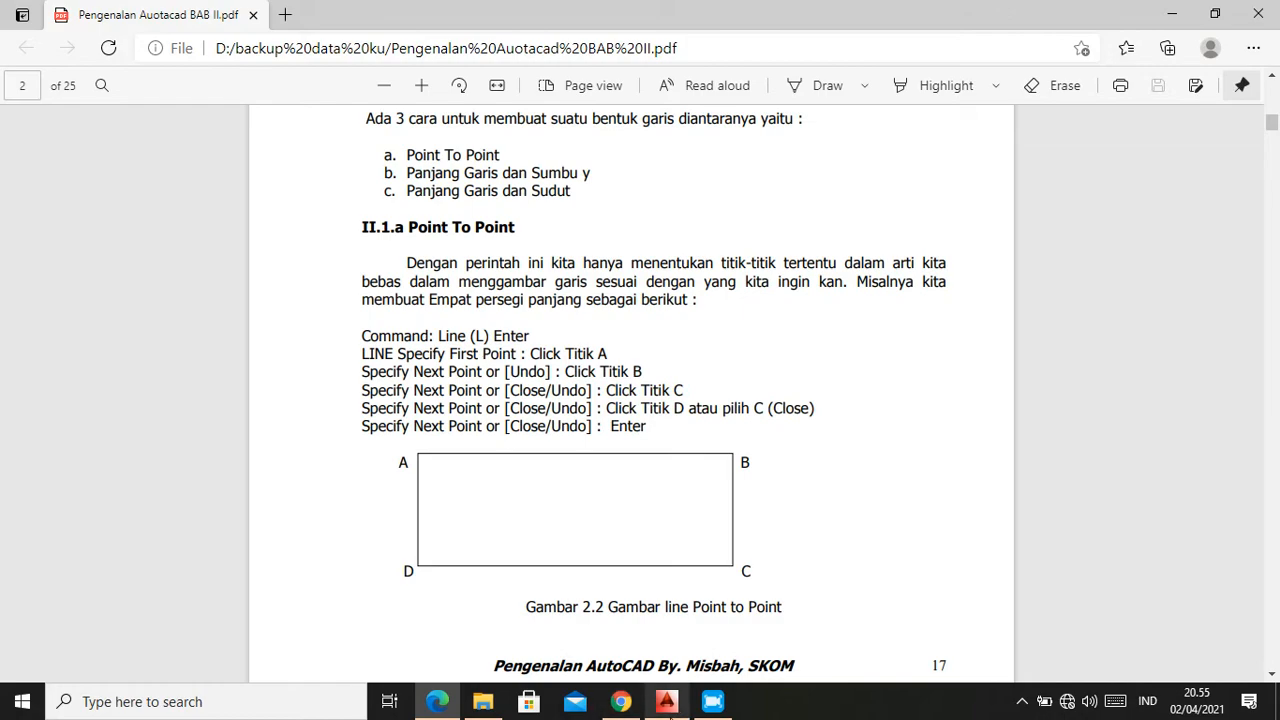
{"action": "left_click", "coordinate": [667, 705]}
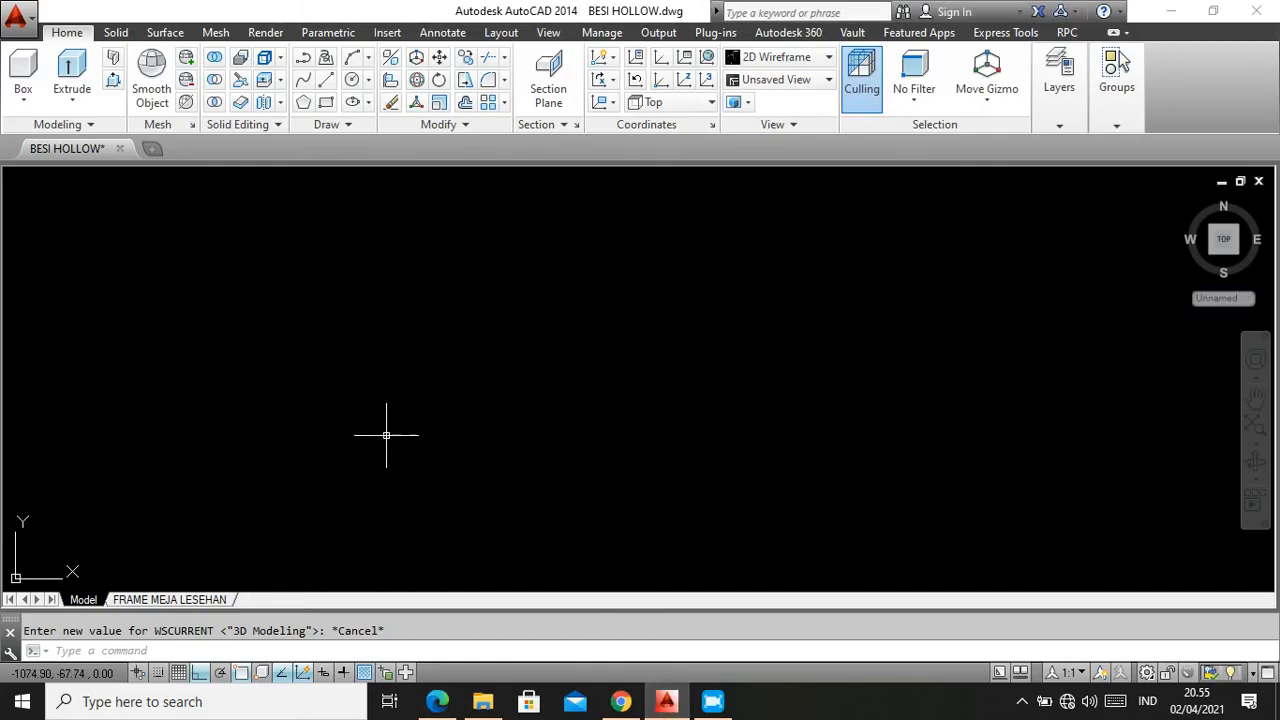
{"action": "type", "text": "L"}
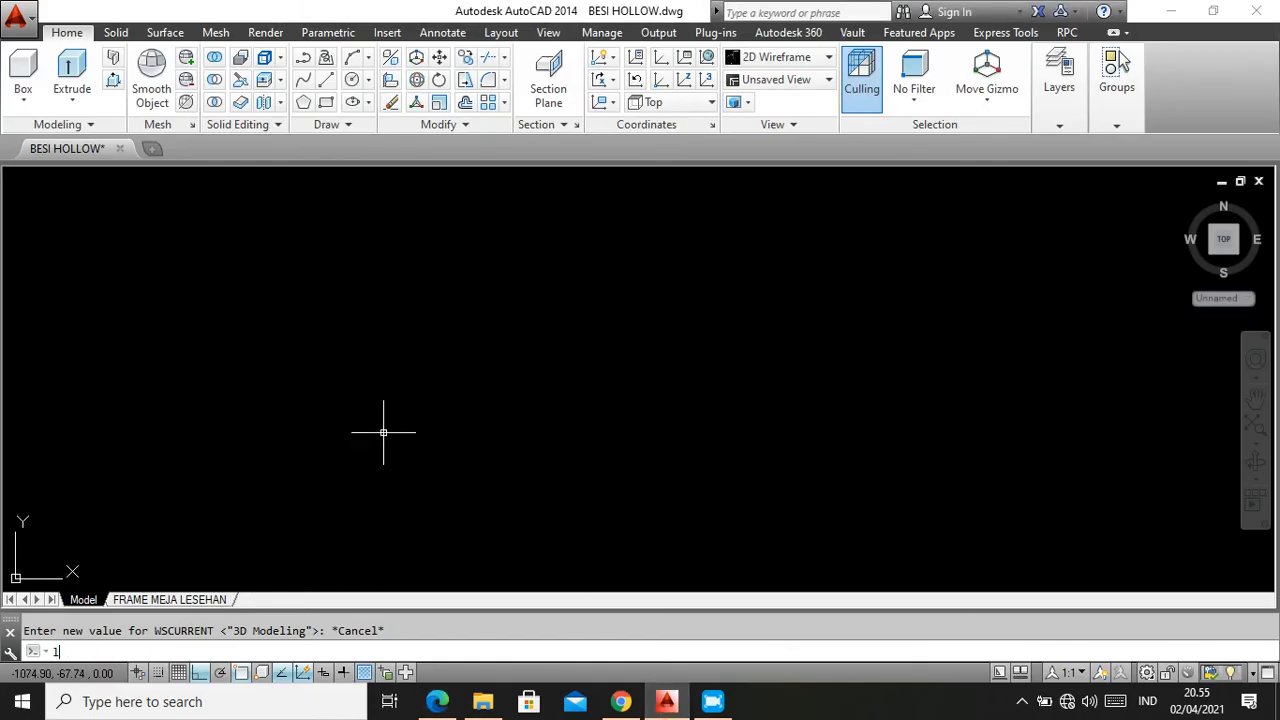
{"action": "key", "text": "Return"}
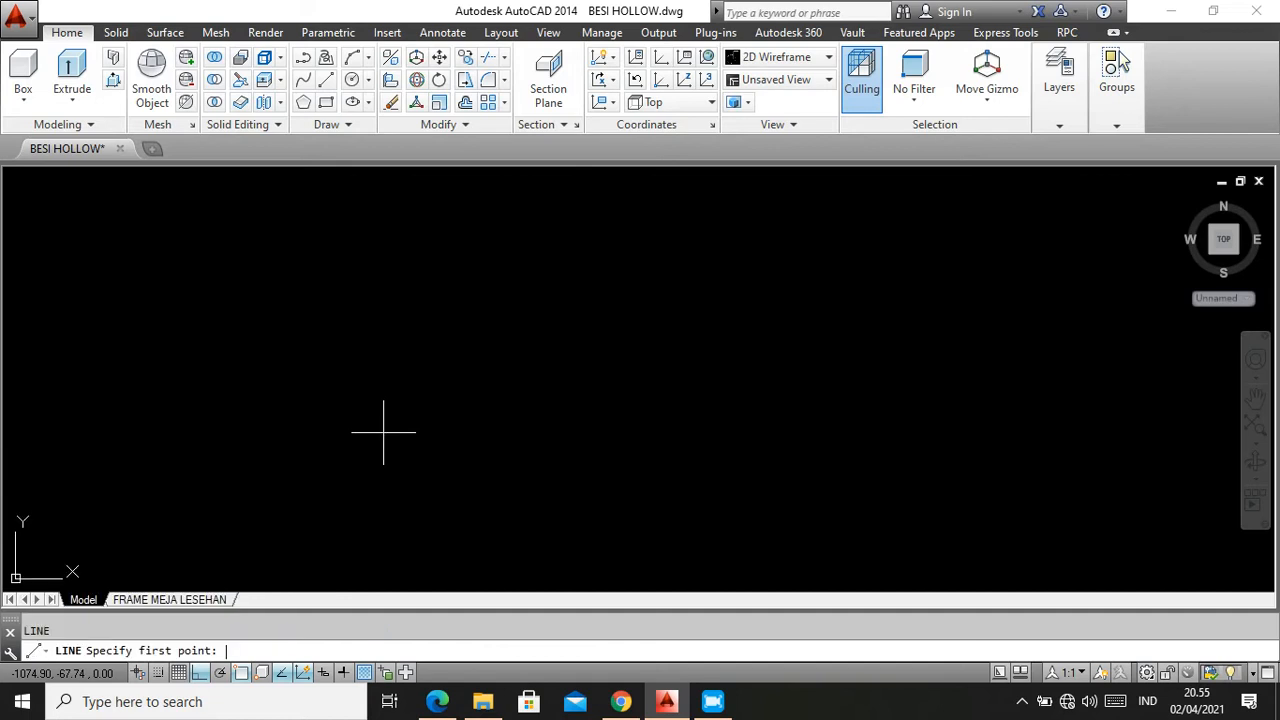
{"action": "key", "text": "Escape"}
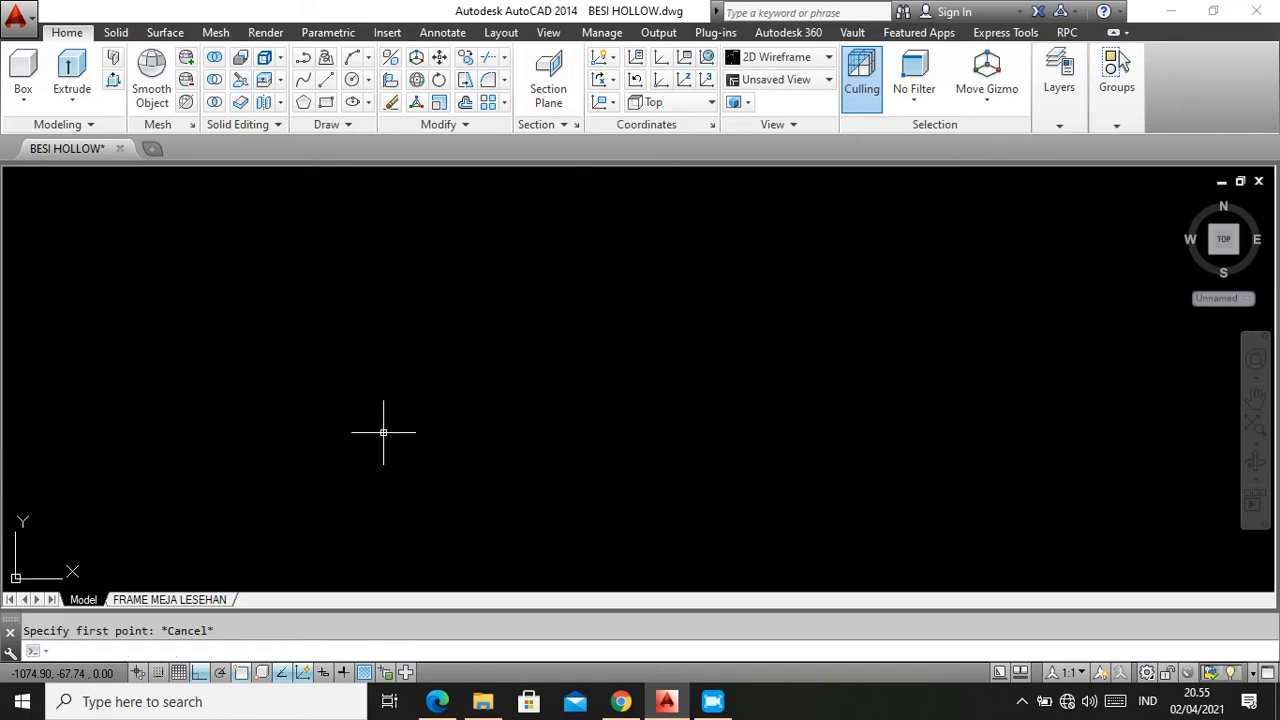
Draw a rectangle of about 178 by 87 units point to point with the Line tool, ending it with the Close option
{"action": "left_click", "coordinate": [328, 80]}
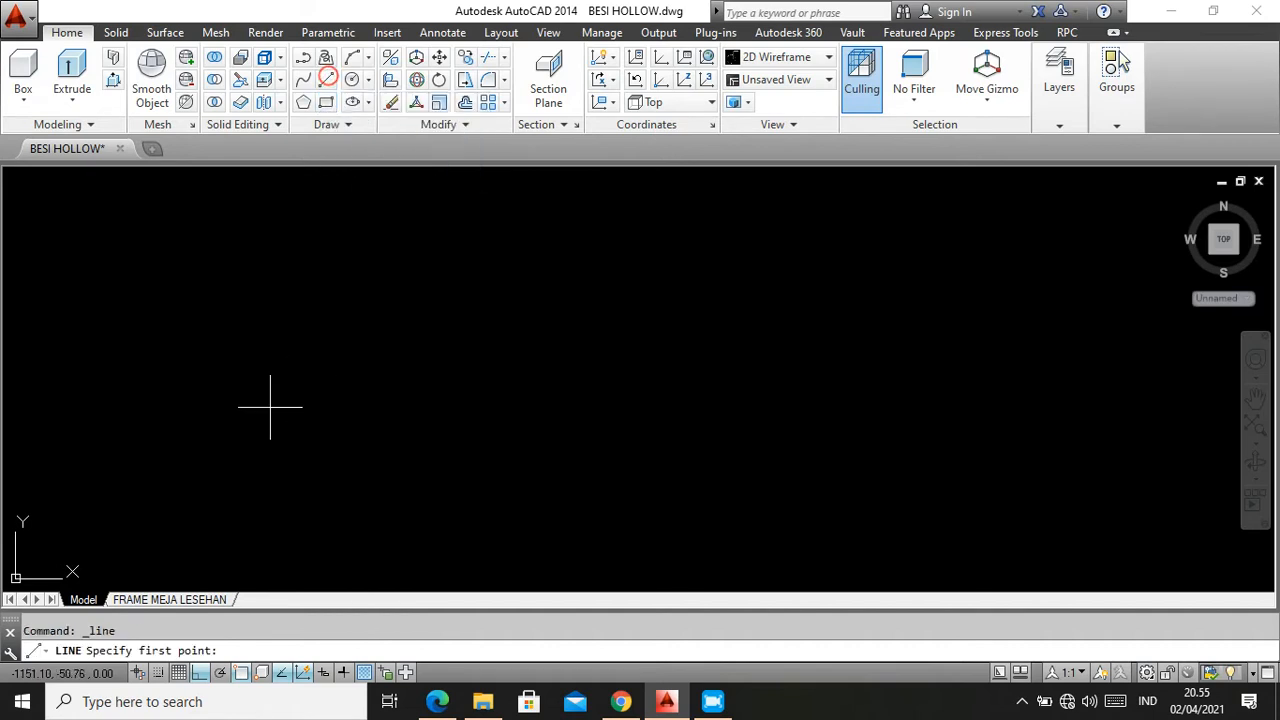
{"action": "left_click", "coordinate": [374, 328]}
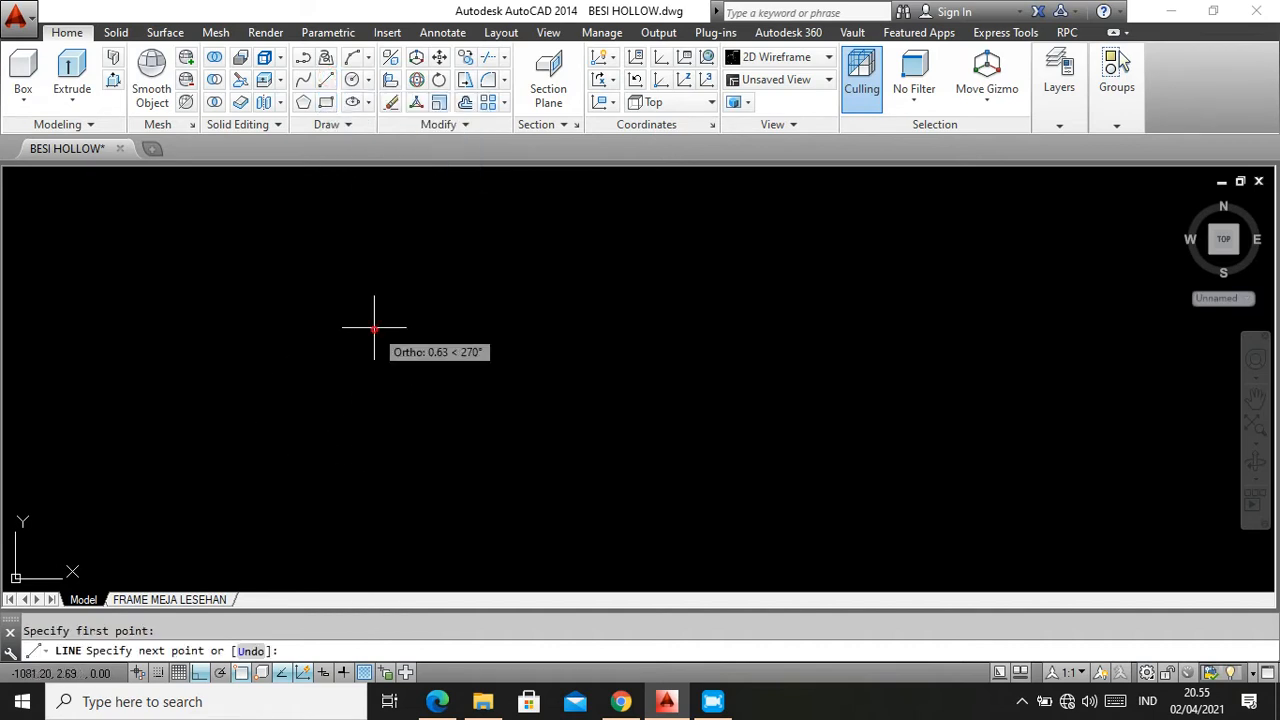
{"action": "left_click", "coordinate": [638, 330]}
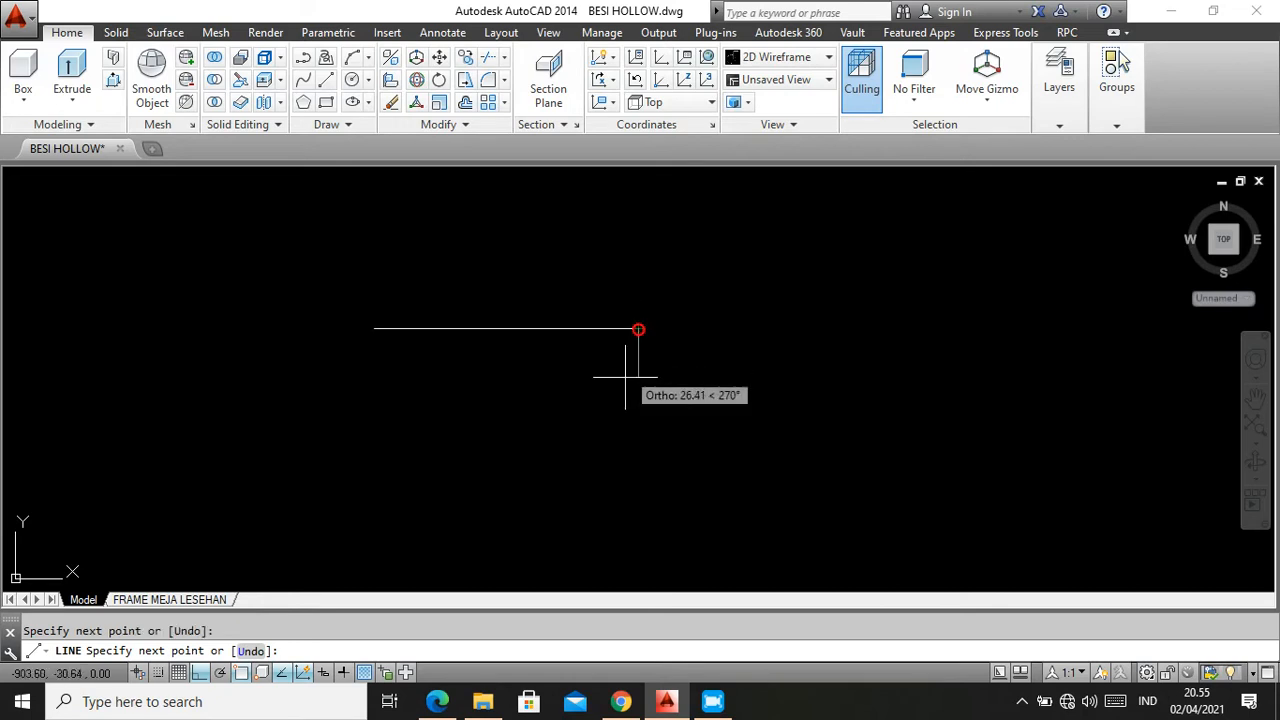
{"action": "left_click", "coordinate": [632, 458]}
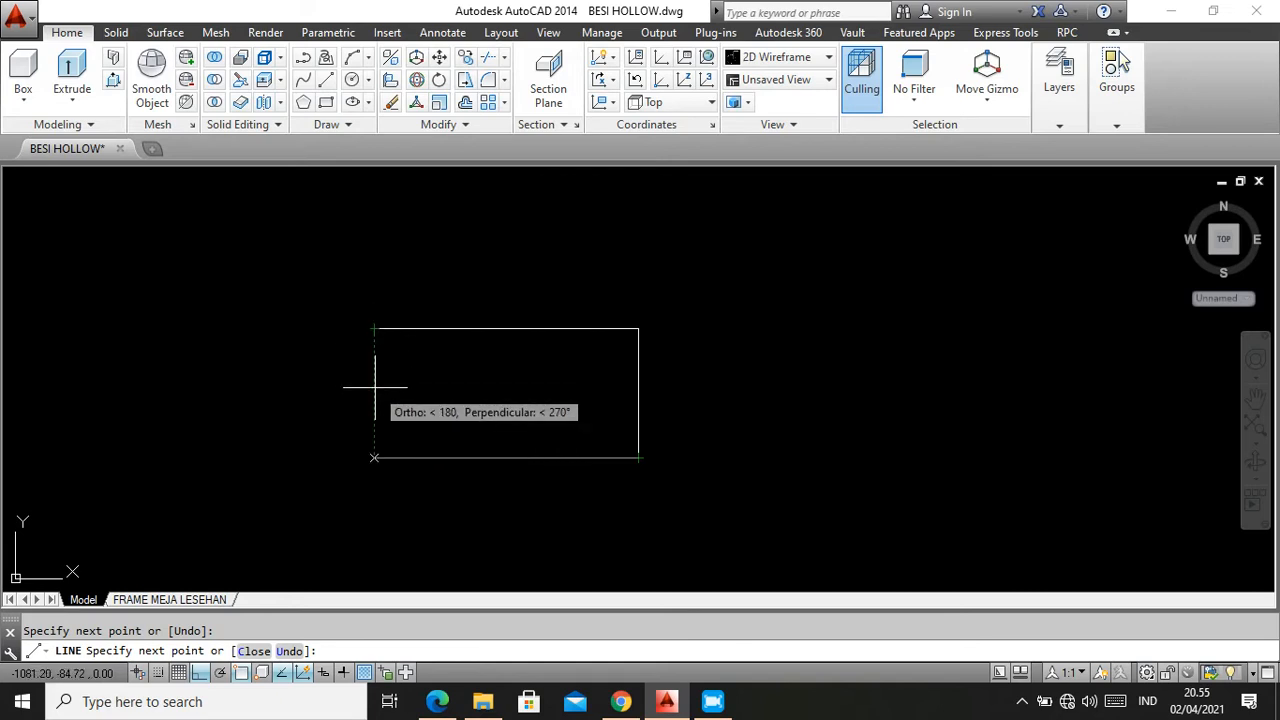
{"action": "left_click", "coordinate": [374, 457]}
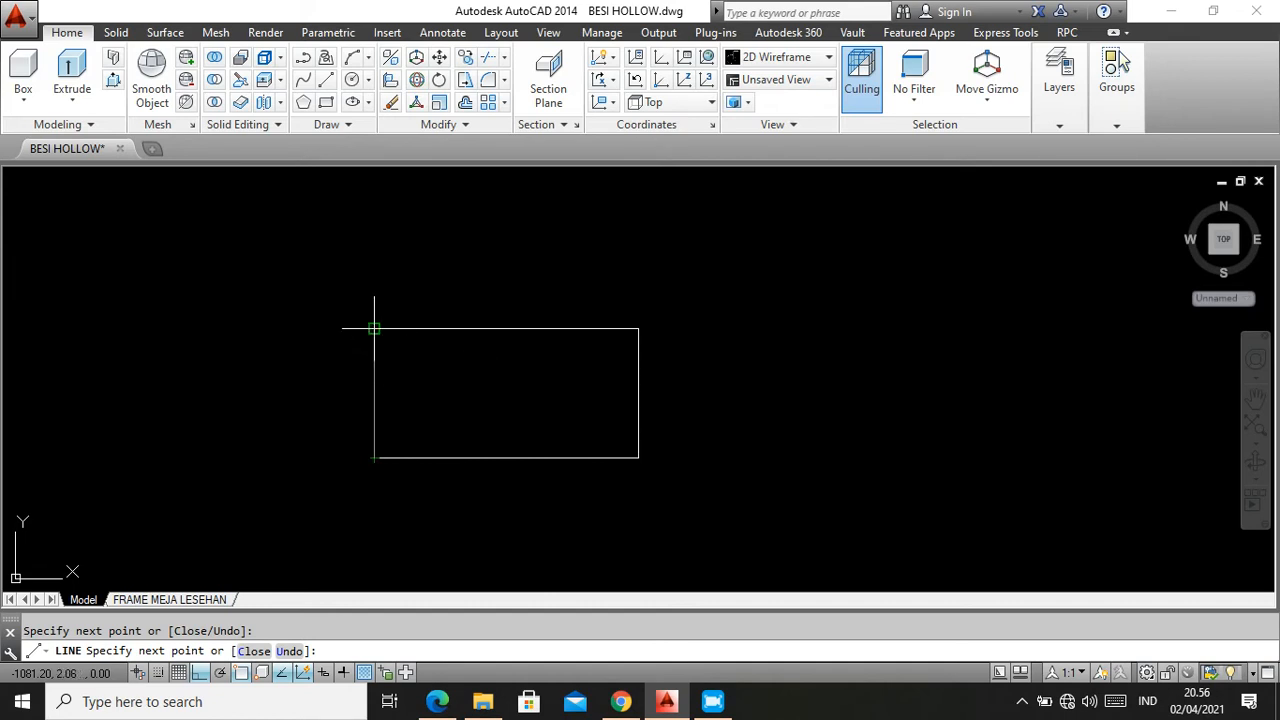
{"action": "left_click", "coordinate": [253, 652]}
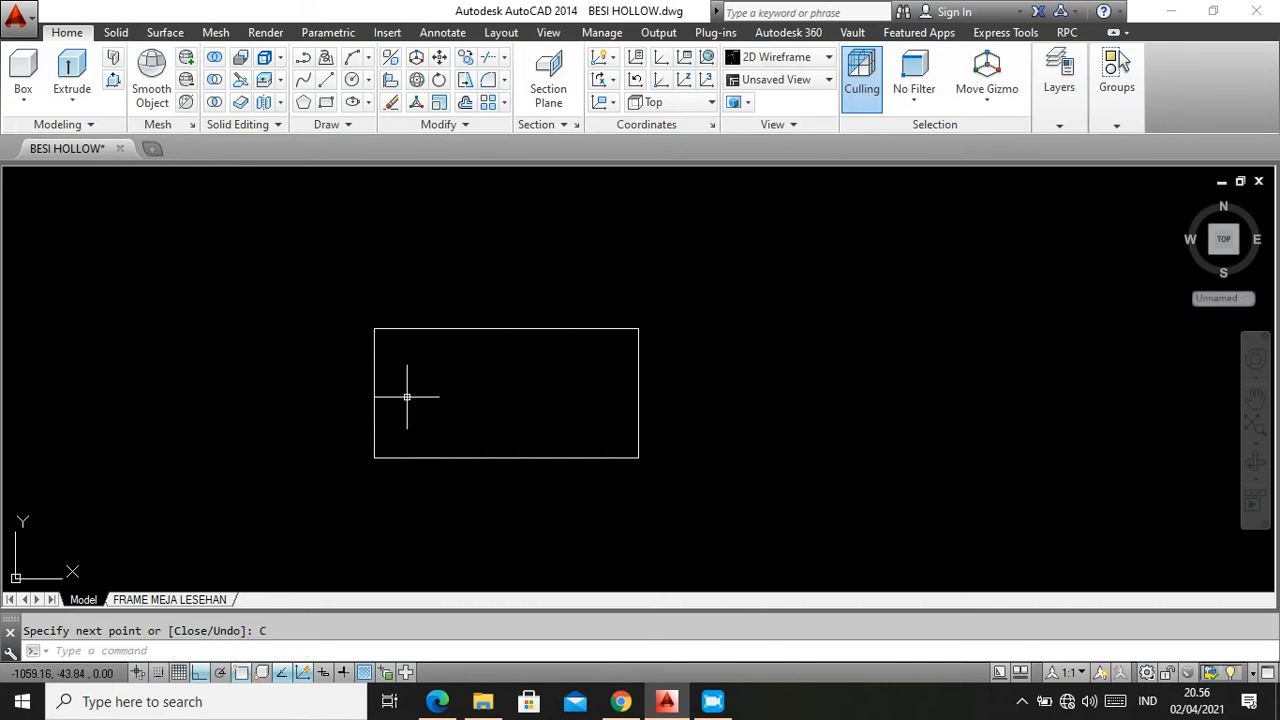
Draw a second closed rectangle of about 130 by 75 units point to point with the Line tool, beside the first one
{"action": "key", "text": "Return"}
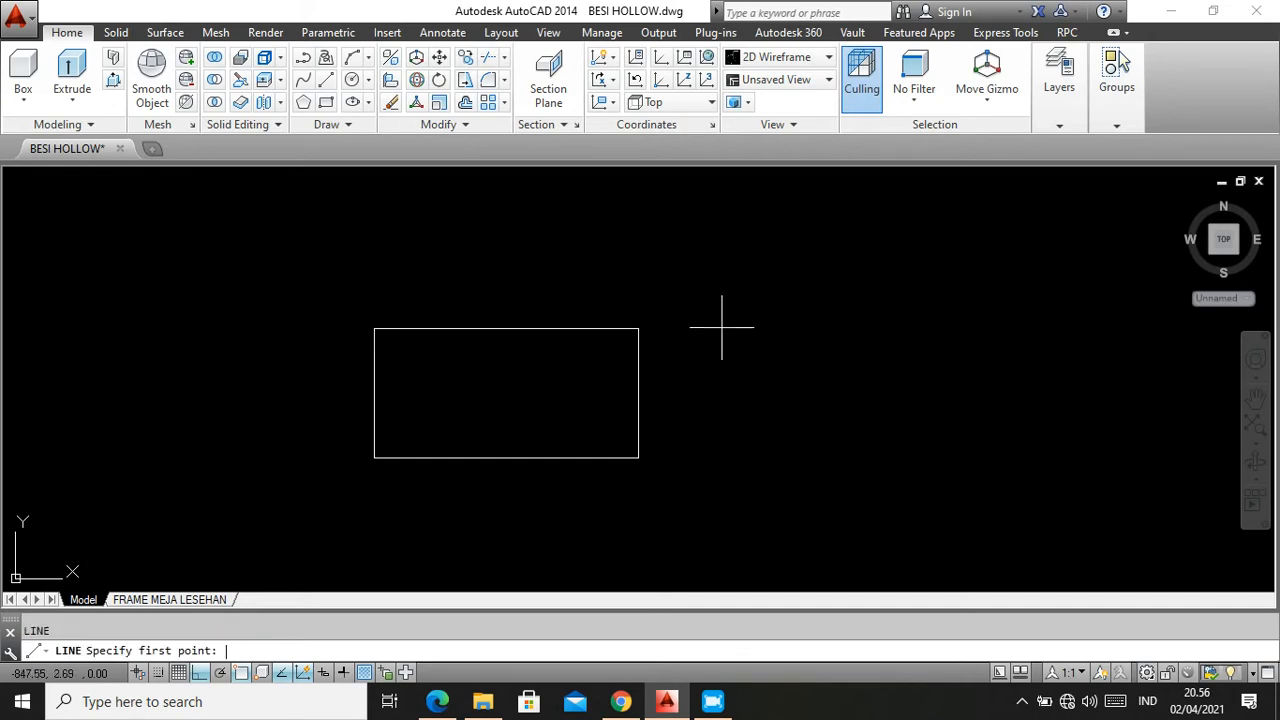
{"action": "left_click", "coordinate": [685, 321]}
{"action": "left_click", "coordinate": [879, 321]}
{"action": "left_click", "coordinate": [862, 433]}
{"action": "left_click", "coordinate": [686, 433]}
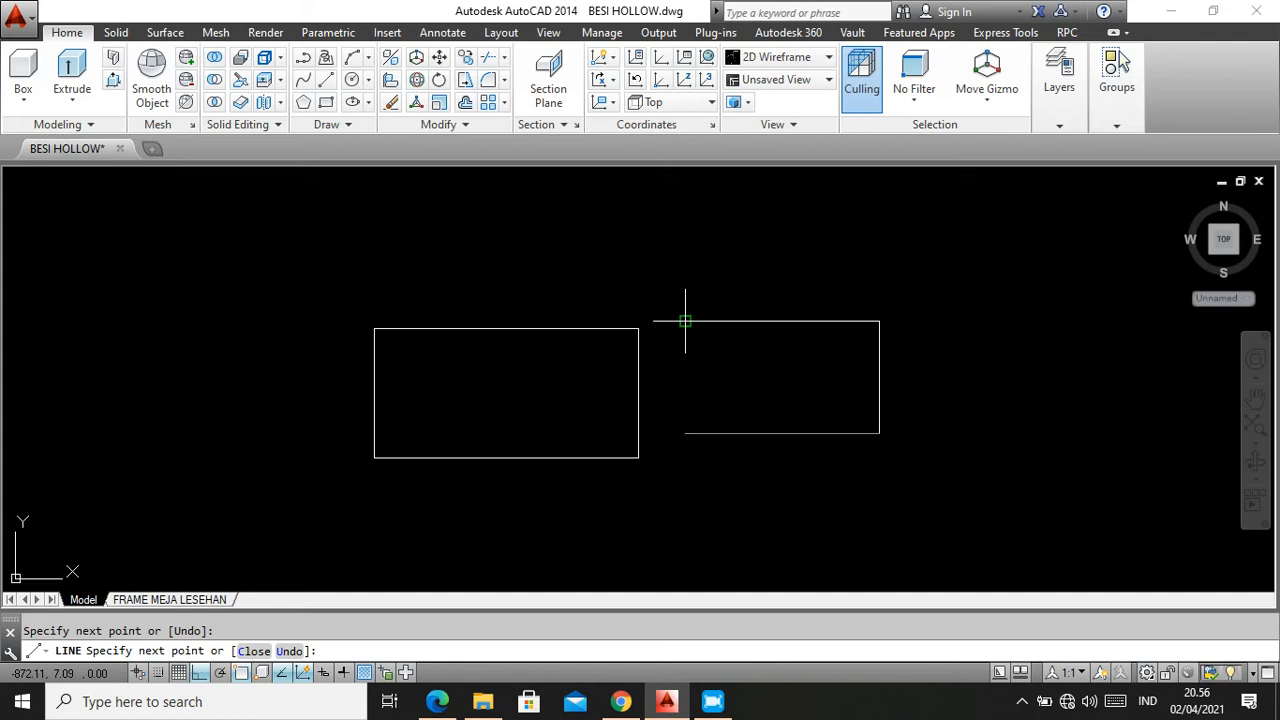
{"action": "left_click", "coordinate": [685, 388]}
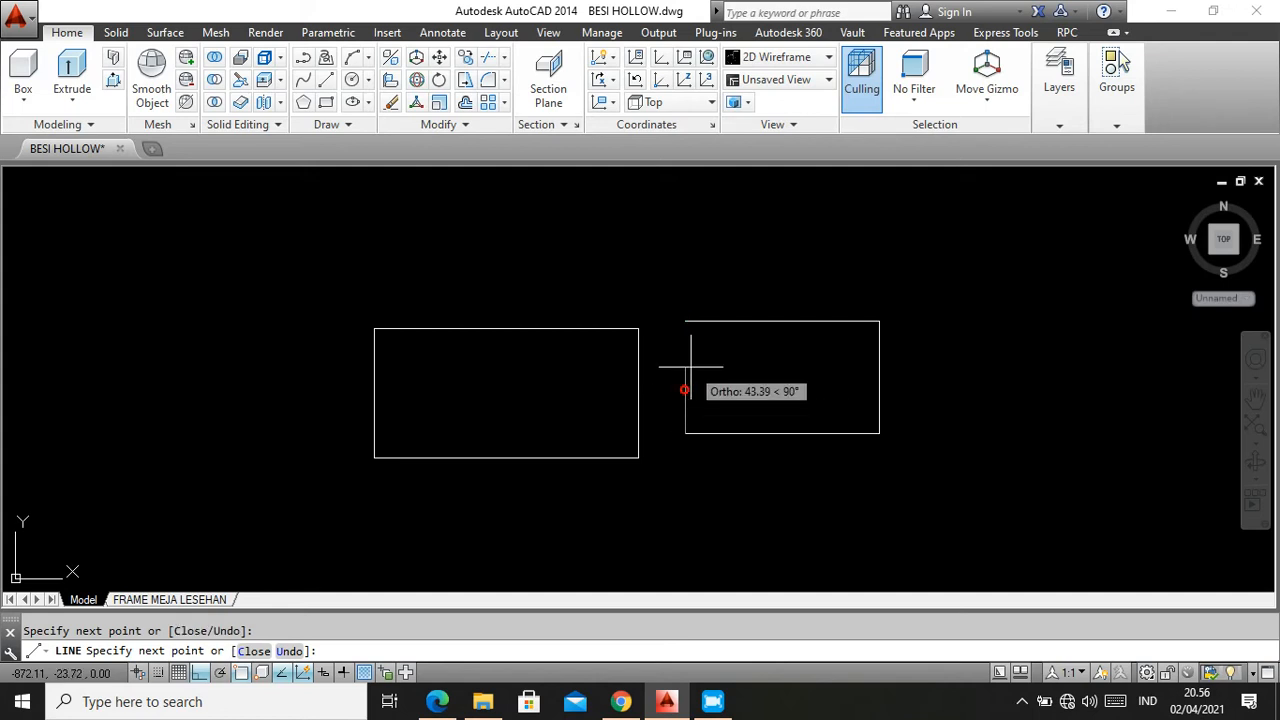
{"action": "left_click", "coordinate": [685, 321]}
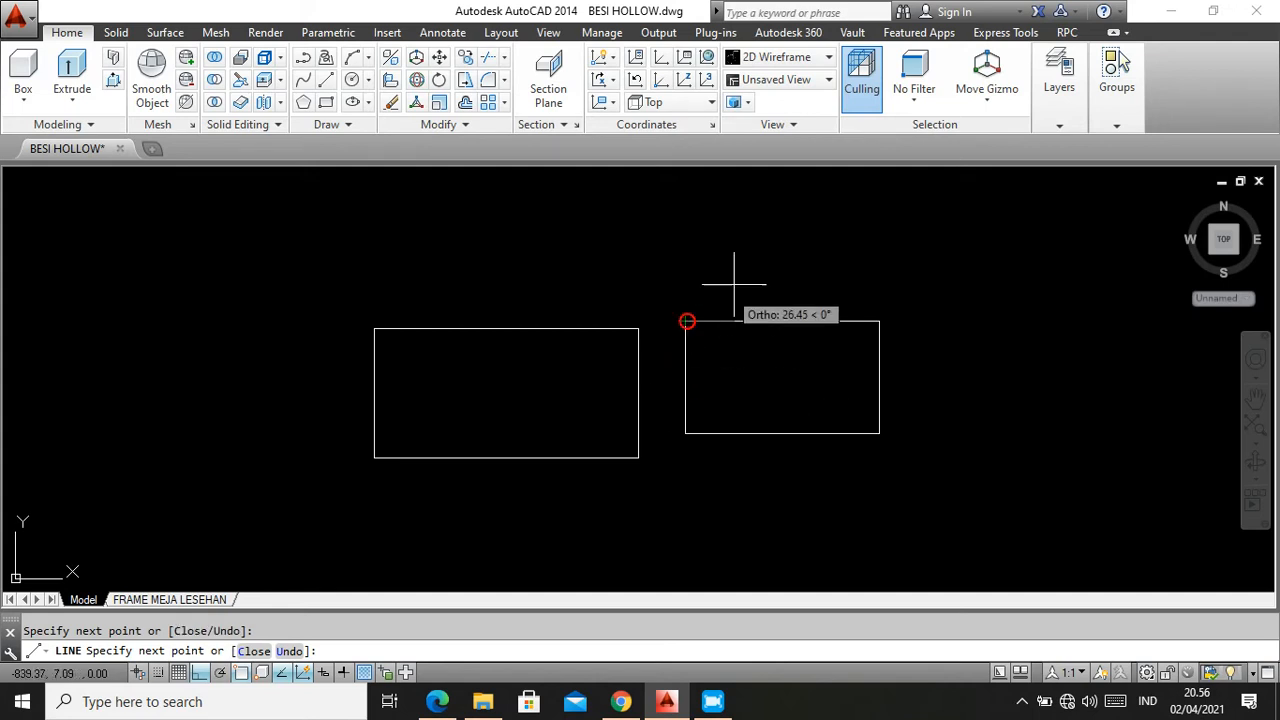
{"action": "right_click", "coordinate": [764, 272]}
{"action": "left_click", "coordinate": [805, 283]}
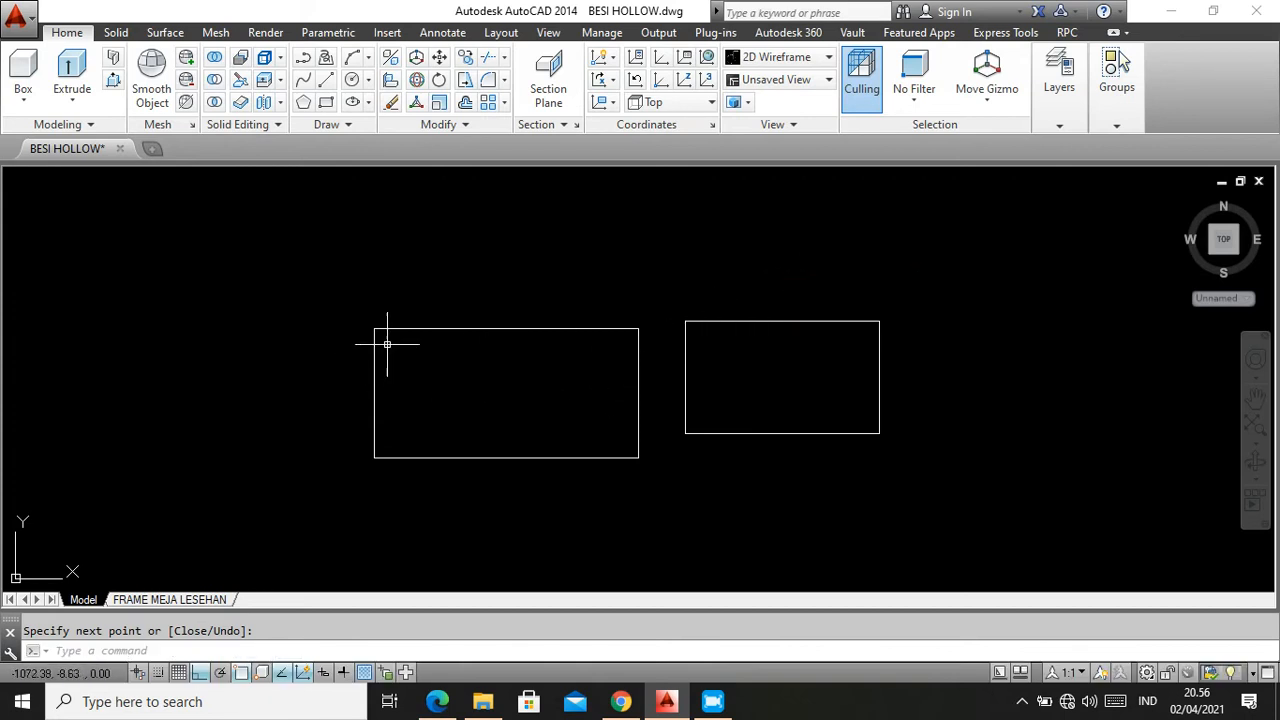
Read the Ortho note and section II.1.b Panjang Garis dan sumbu y in the PDF handout, and return to AutoCAD
{"action": "scroll", "coordinate": [350, 358], "scroll_direction": "down", "scroll_amount": 4}
{"action": "scroll", "coordinate": [512, 354], "scroll_direction": "up", "scroll_amount": 2}
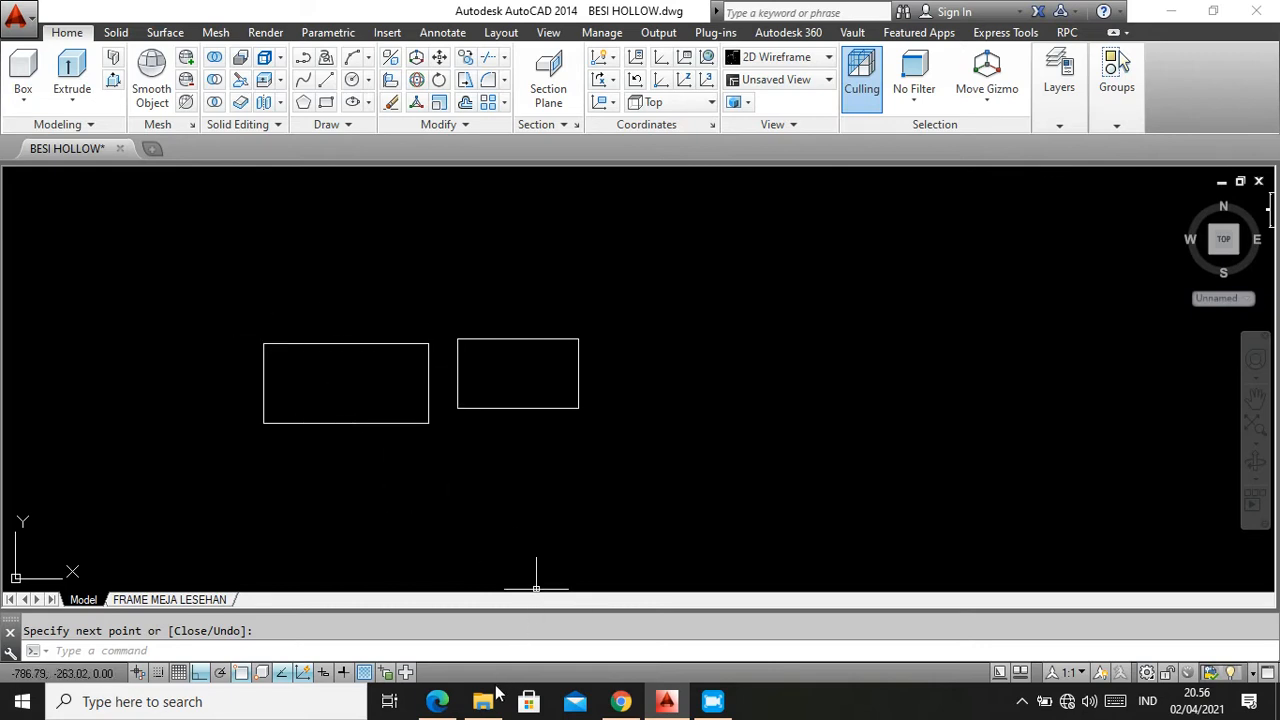
{"action": "left_click", "coordinate": [434, 615]}
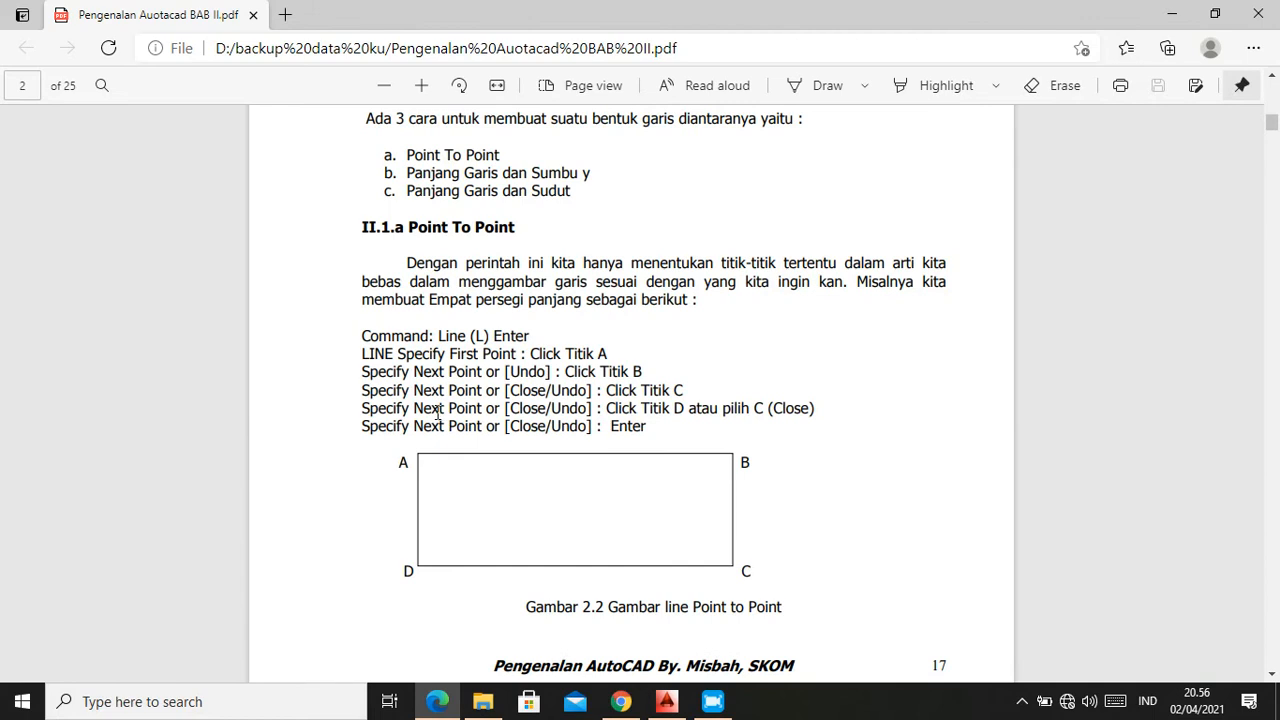
{"action": "scroll", "coordinate": [486, 319], "scroll_direction": "down", "scroll_amount": 5}
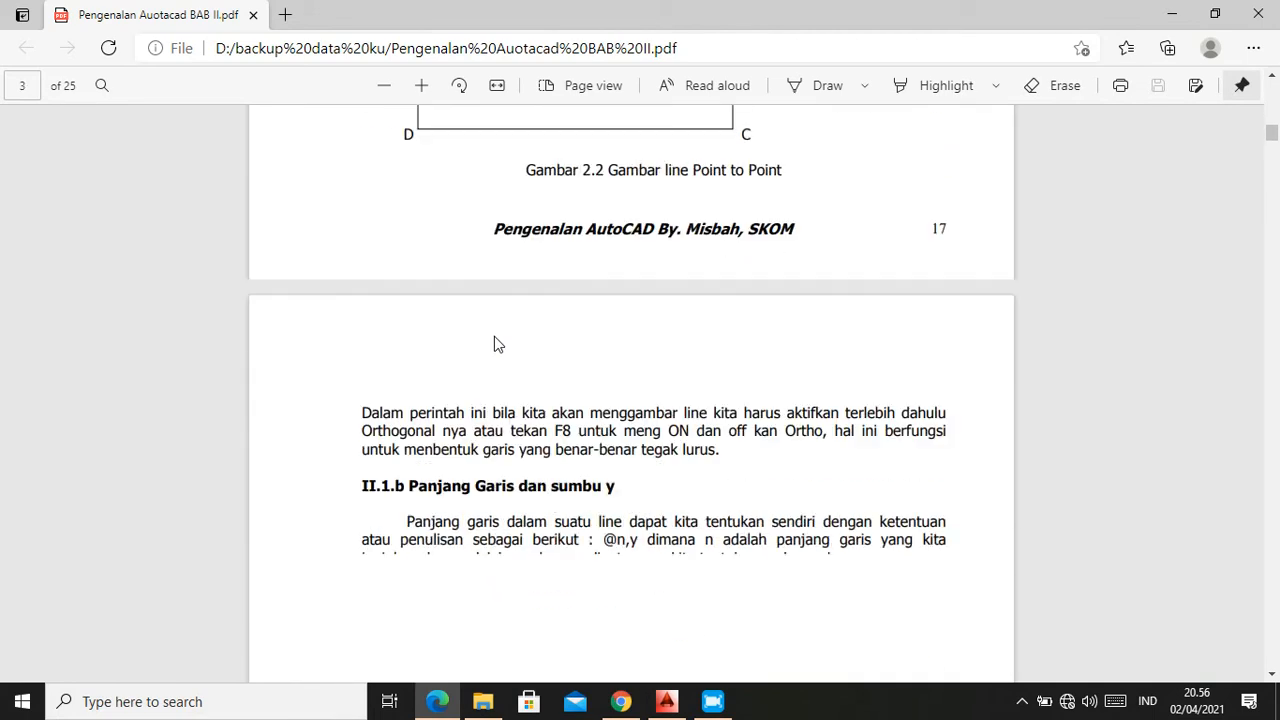
{"action": "scroll", "coordinate": [495, 336], "scroll_direction": "down", "scroll_amount": 3}
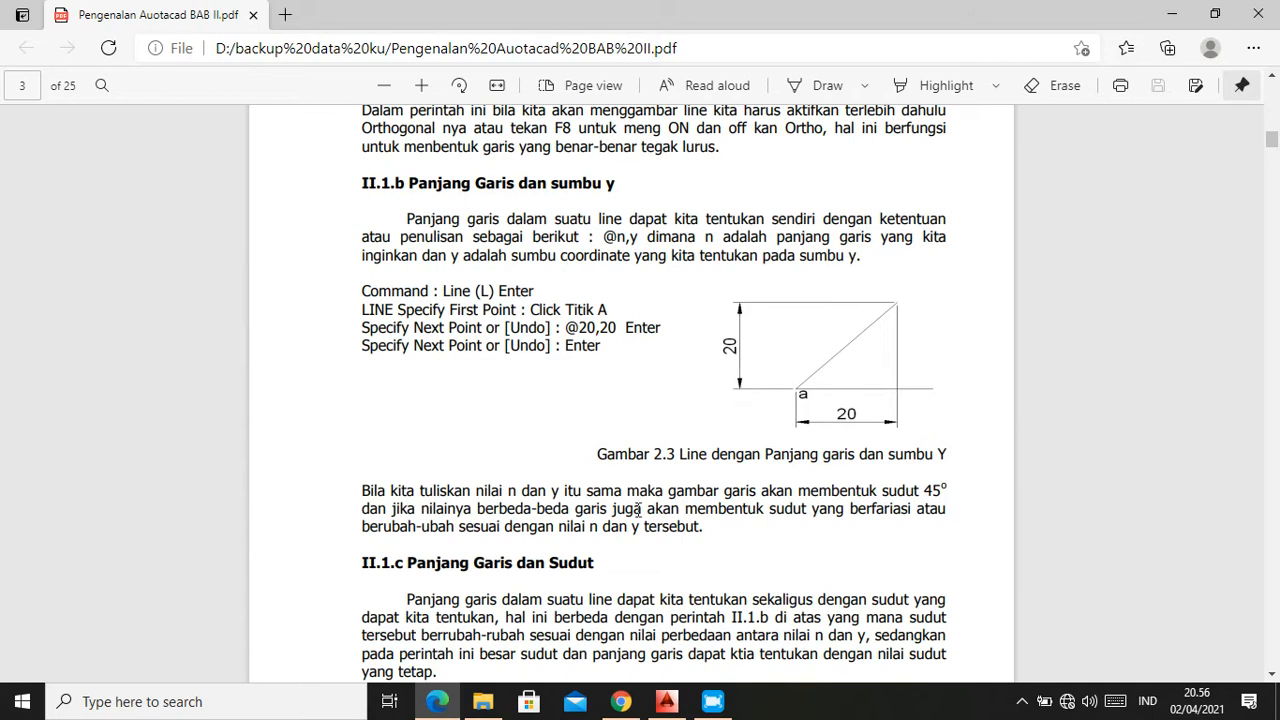
{"action": "mouse_move", "coordinate": [670, 695]}
{"action": "left_click", "coordinate": [672, 590]}
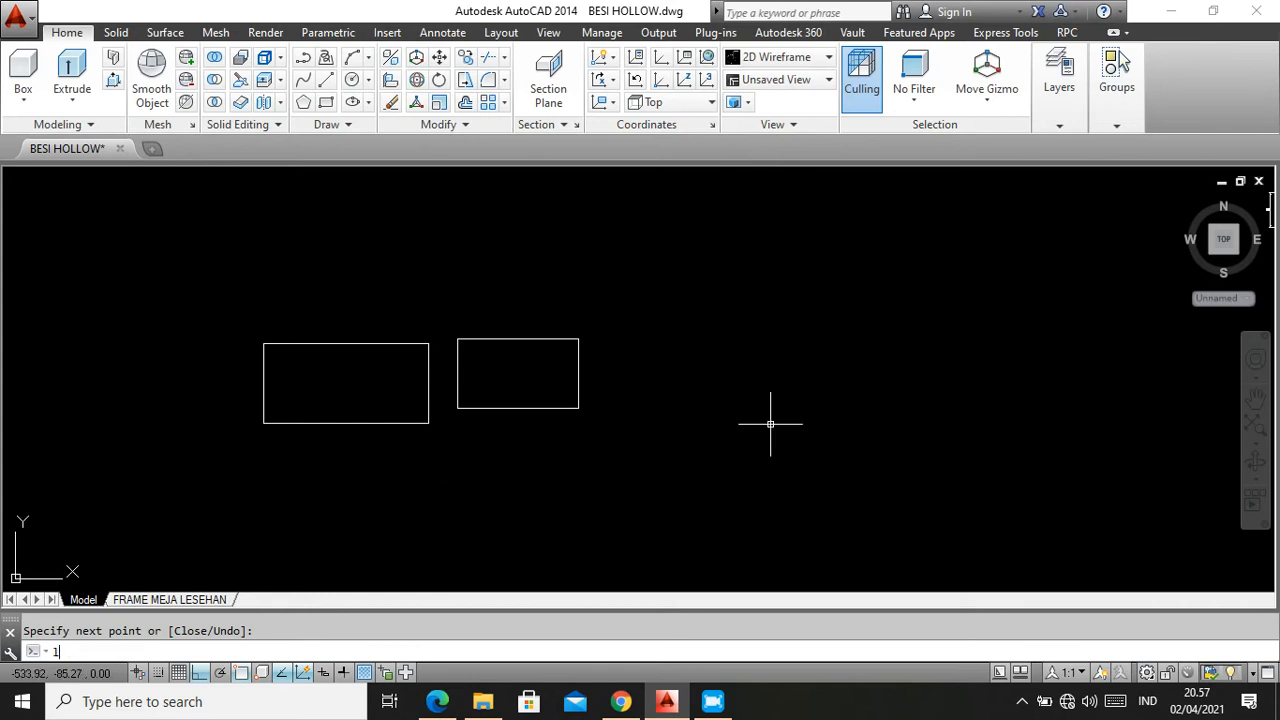
{"action": "type", "text": "l"}
{"action": "key", "text": "Return"}
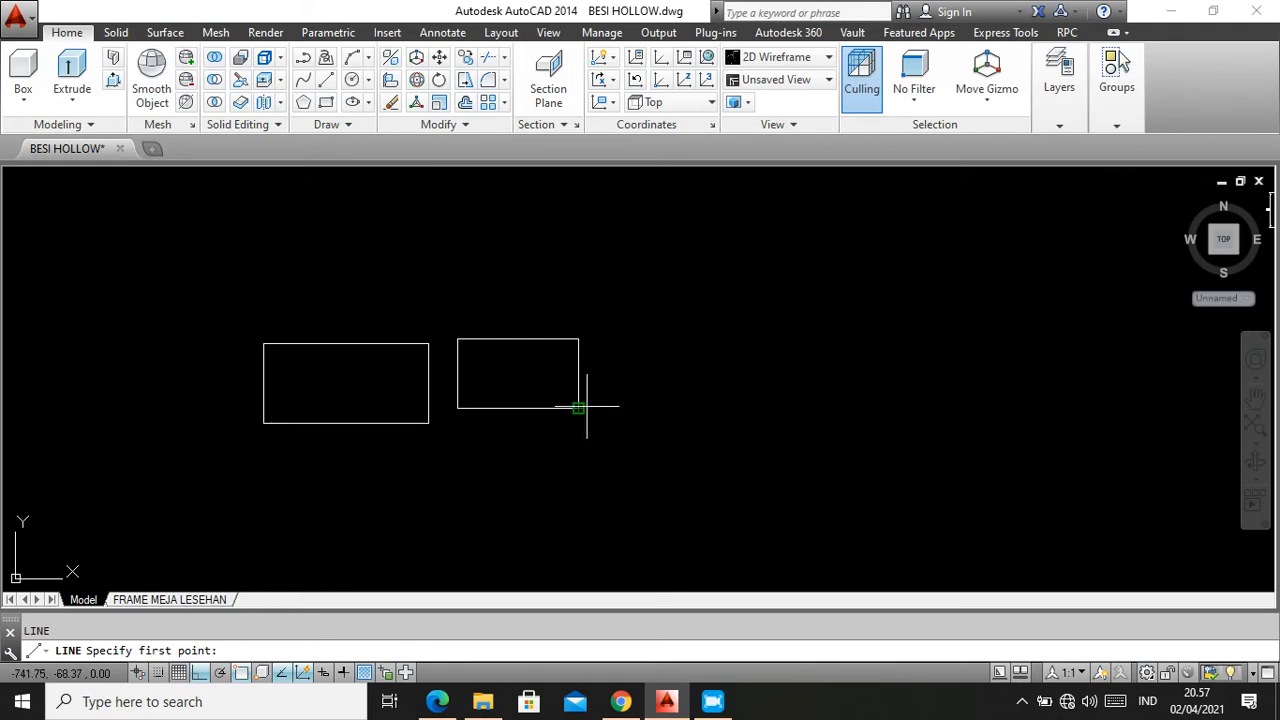
{"action": "left_click", "coordinate": [696, 408]}
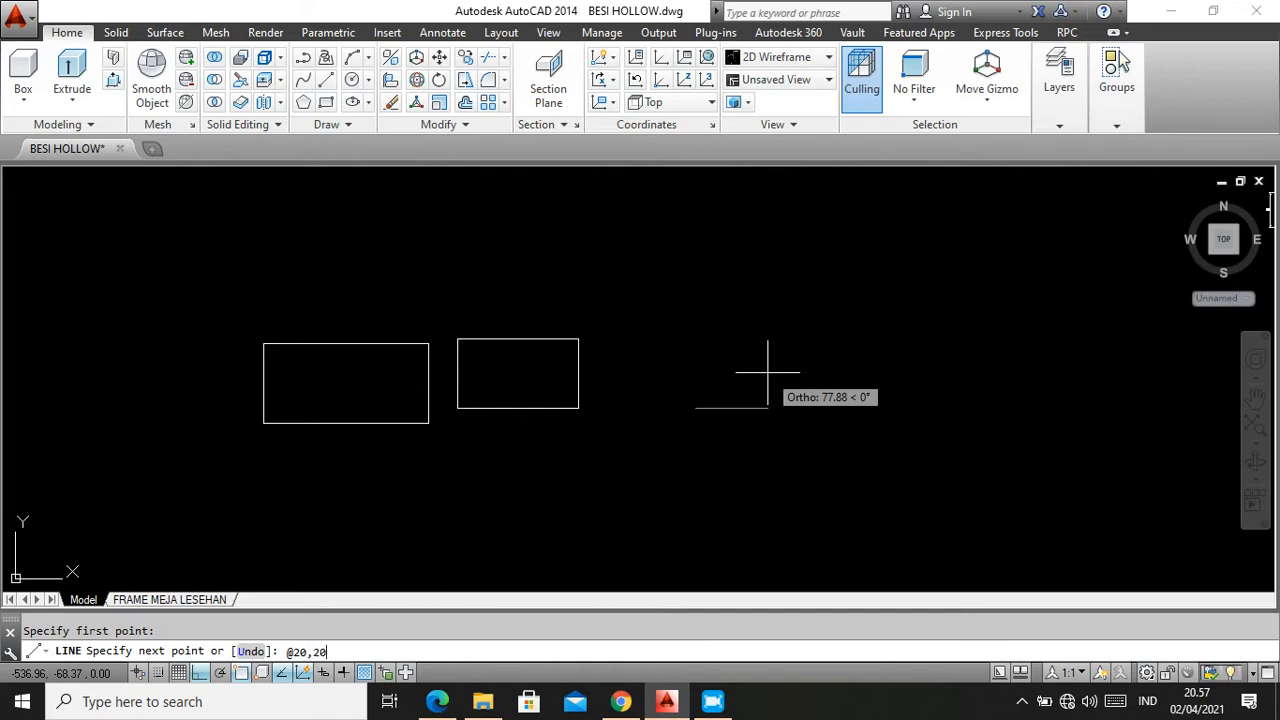
{"action": "key", "text": "Return"}
{"action": "key", "text": "Return"}
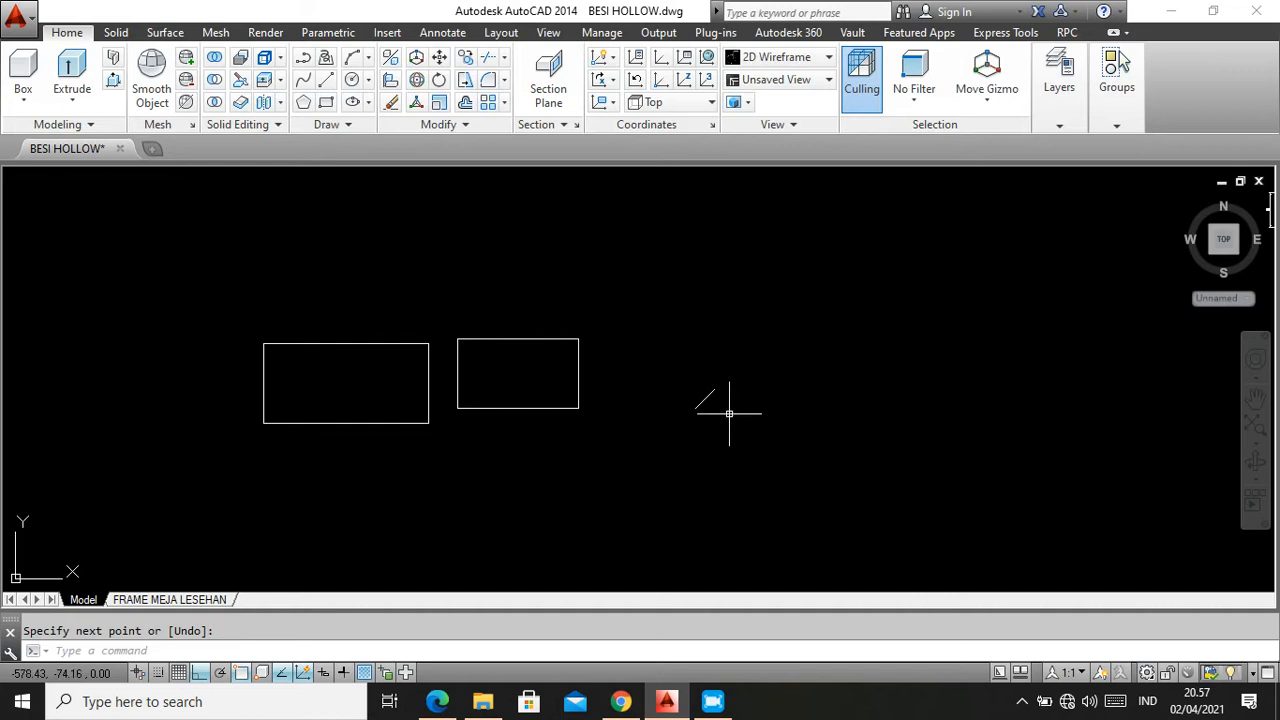
Add a vertical linear dimension between the diagonal line's two endpoints, placed on its left side
{"action": "scroll", "coordinate": [710, 410], "scroll_direction": "up", "scroll_amount": 6}
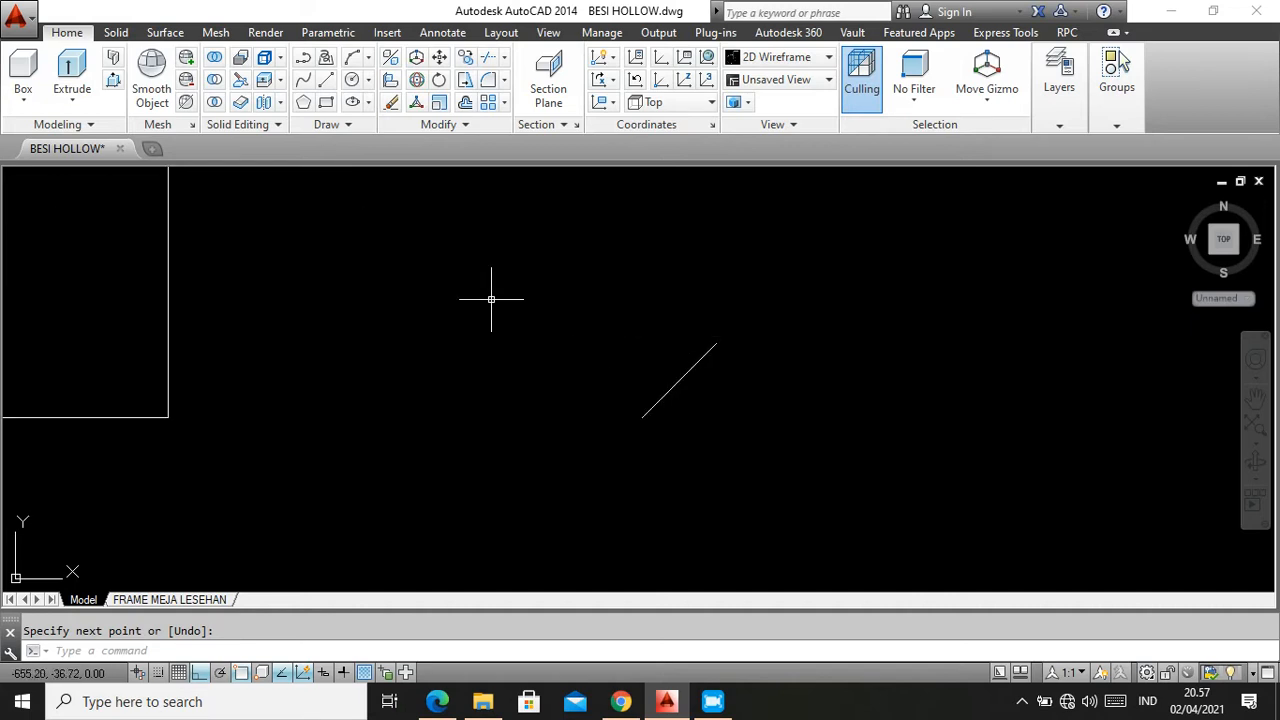
{"action": "left_click", "coordinate": [443, 32]}
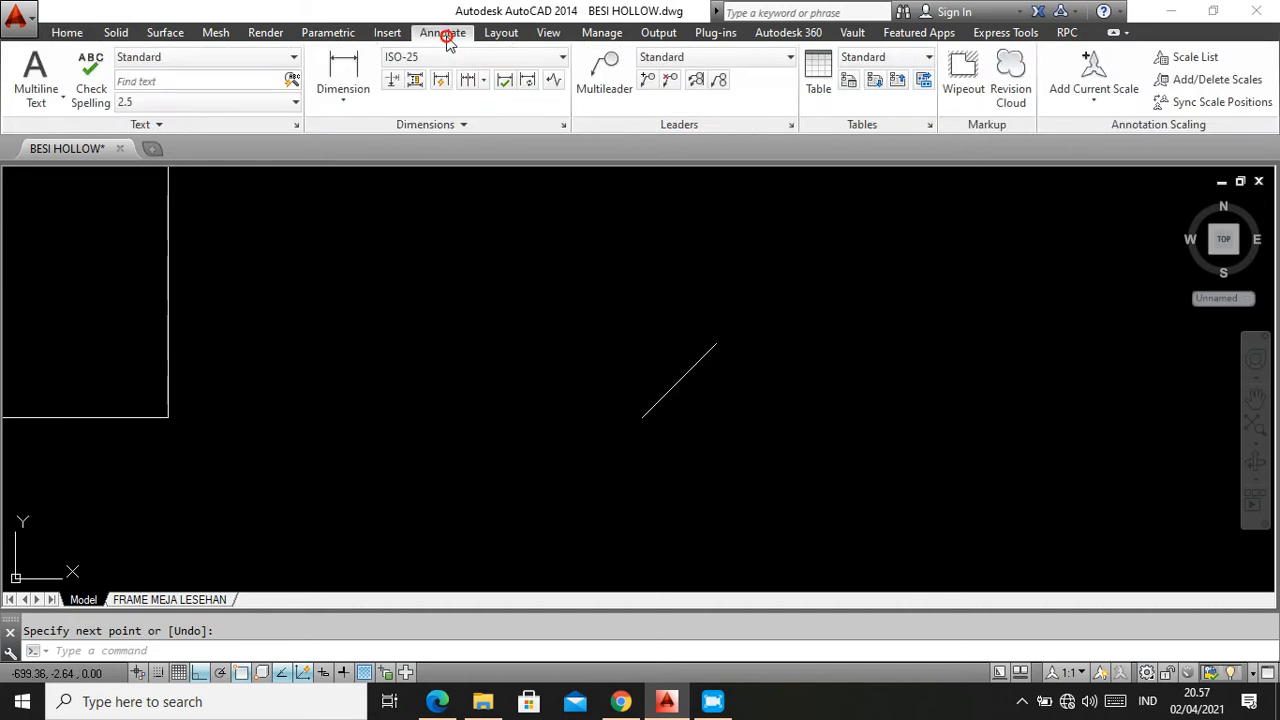
{"action": "left_click", "coordinate": [343, 70]}
{"action": "left_click", "coordinate": [642, 417]}
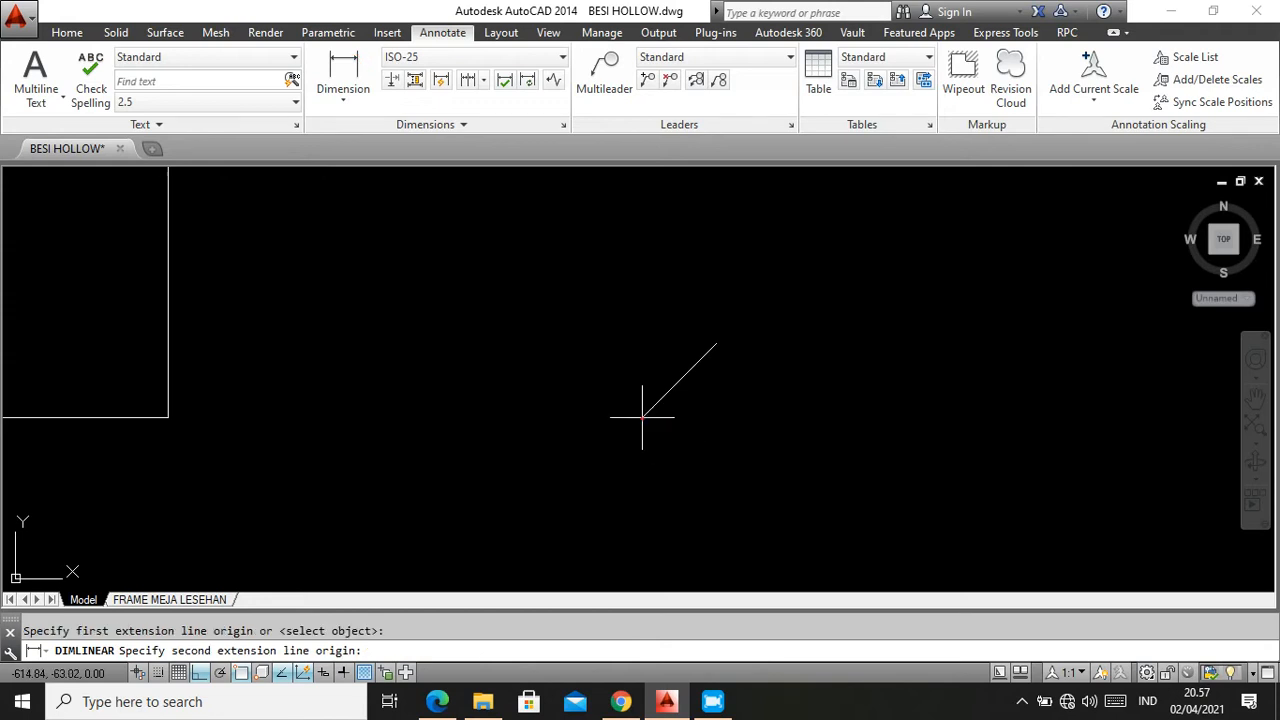
{"action": "left_click", "coordinate": [717, 344]}
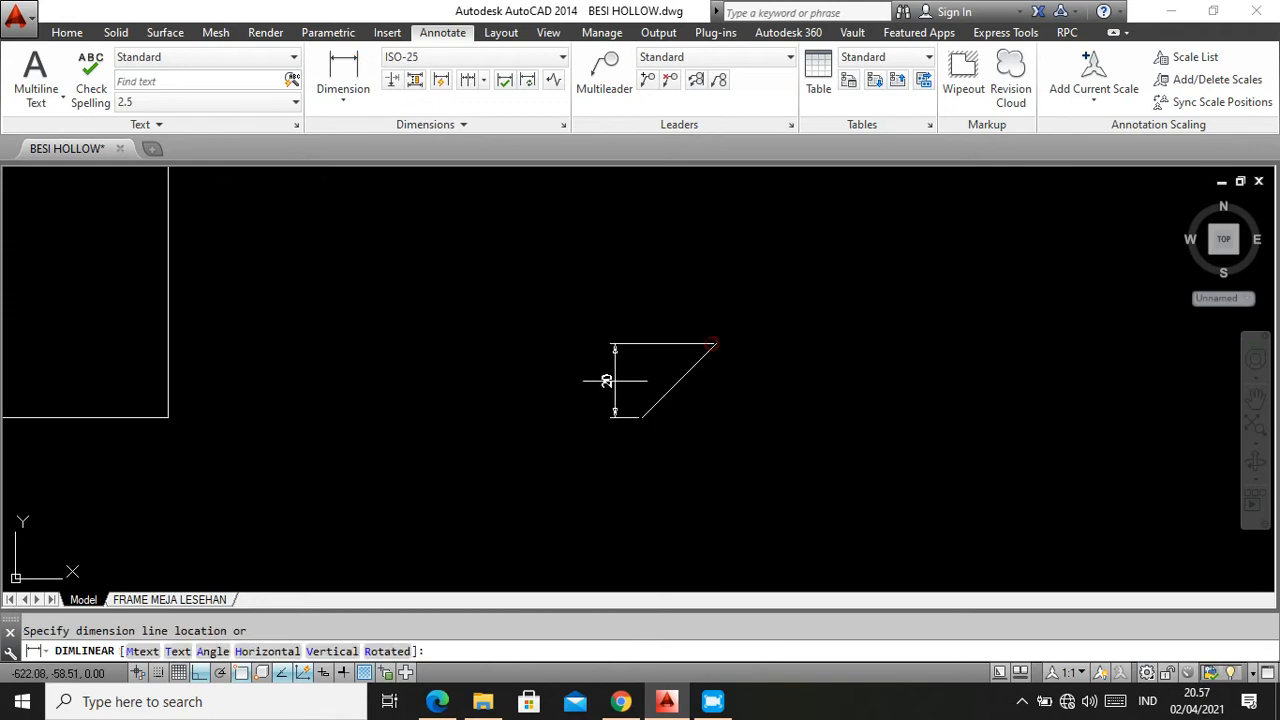
{"action": "left_click", "coordinate": [582, 376]}
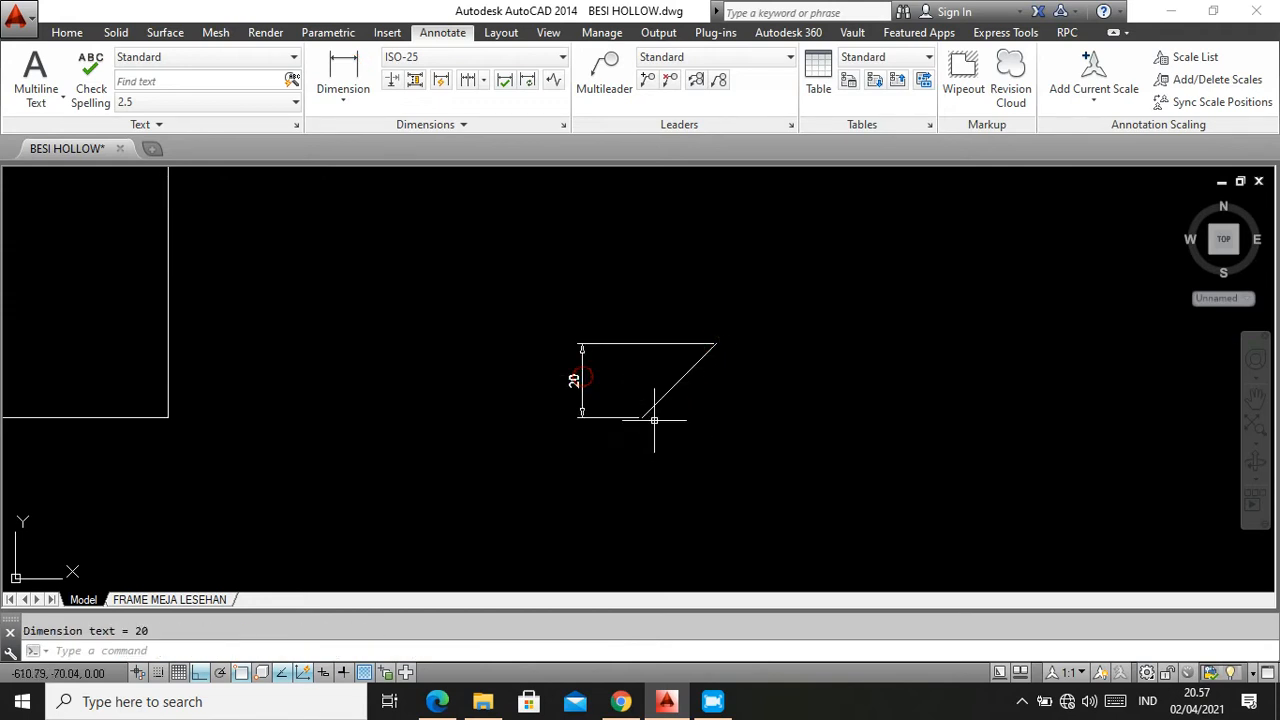
Add an aligned dimension along the diagonal line's length, offset to its upper left
{"action": "left_click", "coordinate": [346, 104]}
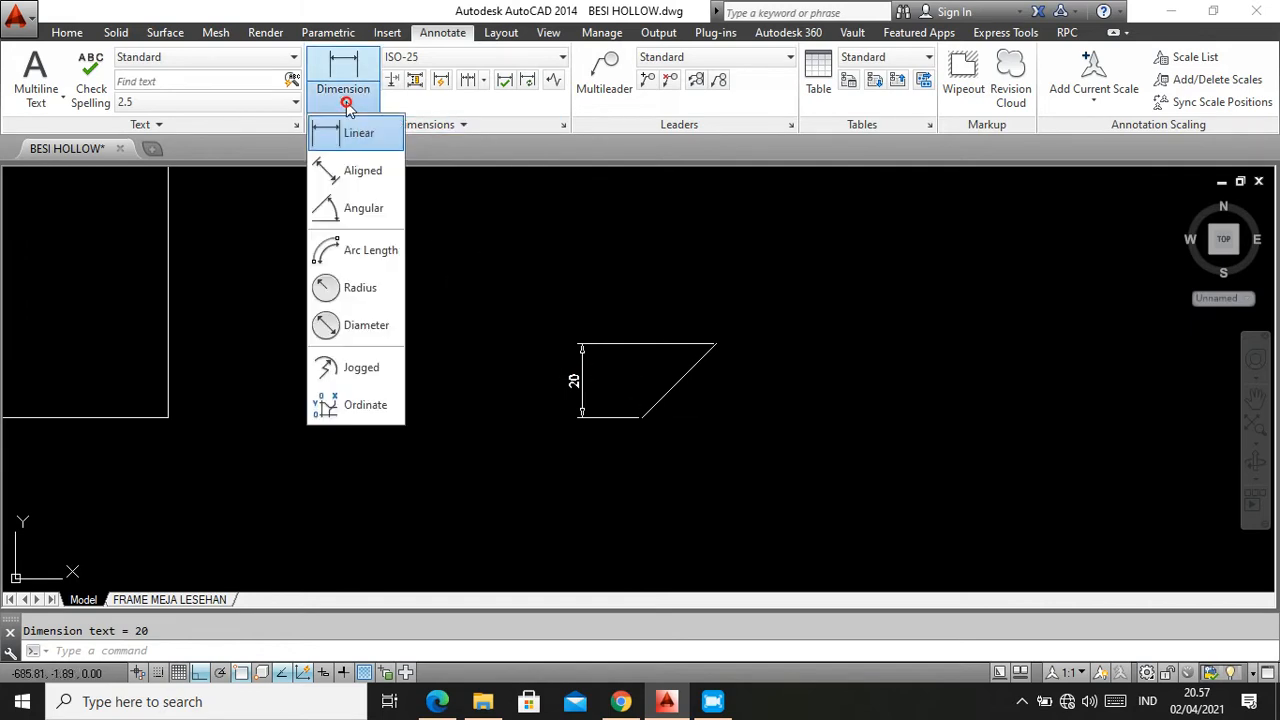
{"action": "left_click", "coordinate": [344, 174]}
{"action": "left_click", "coordinate": [639, 417]}
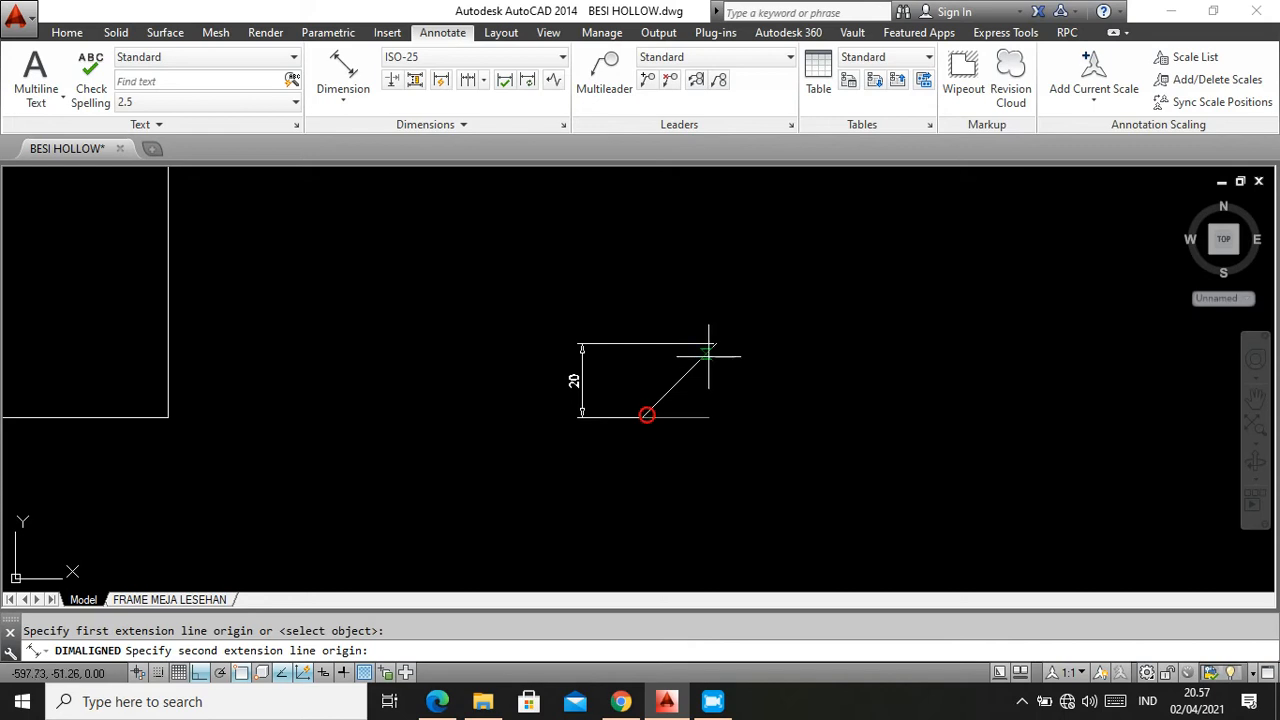
{"action": "left_click", "coordinate": [716, 345]}
{"action": "left_click", "coordinate": [667, 297]}
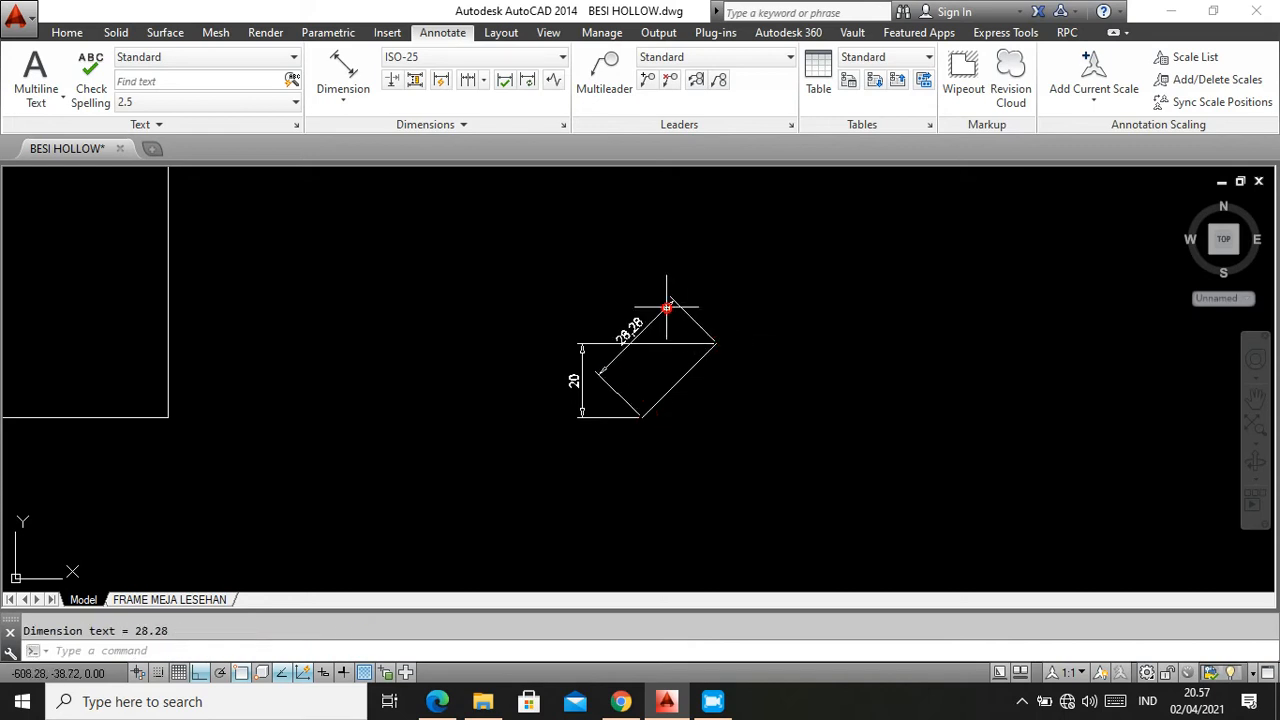
Add a horizontal linear dimension between the diagonal line's endpoints, placed below the line
{"action": "left_click", "coordinate": [345, 100]}
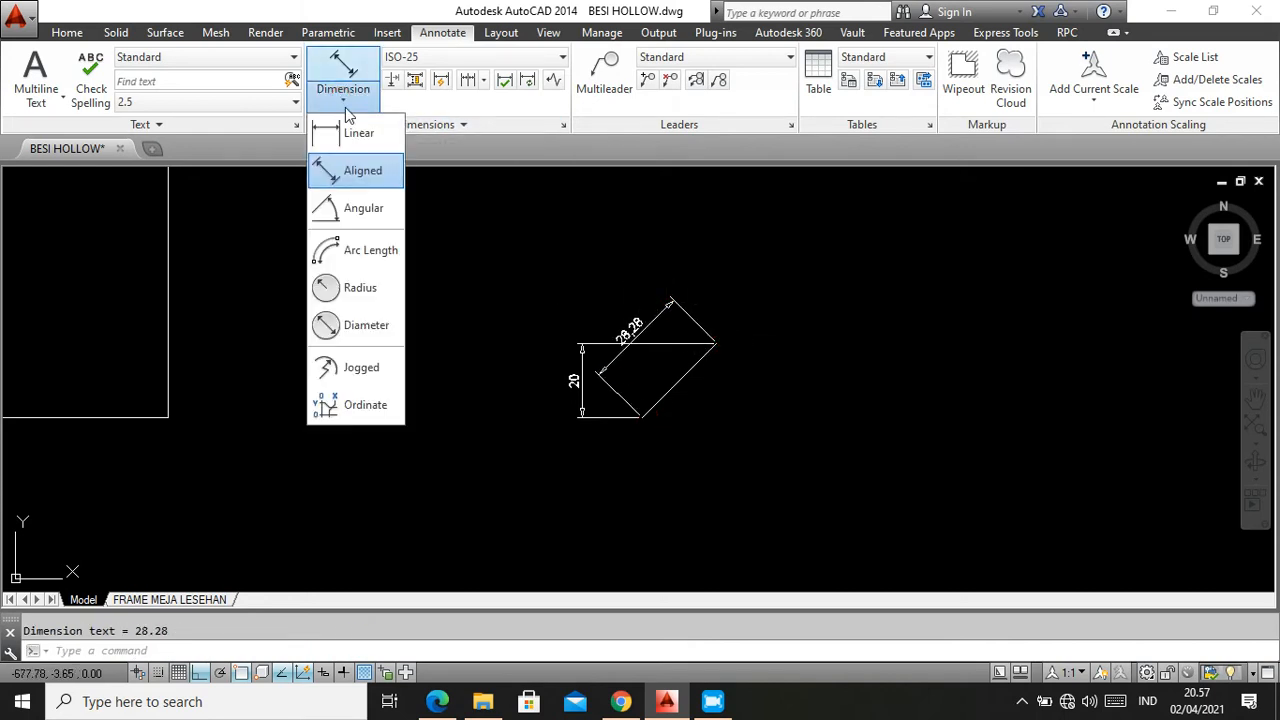
{"action": "left_click", "coordinate": [339, 130]}
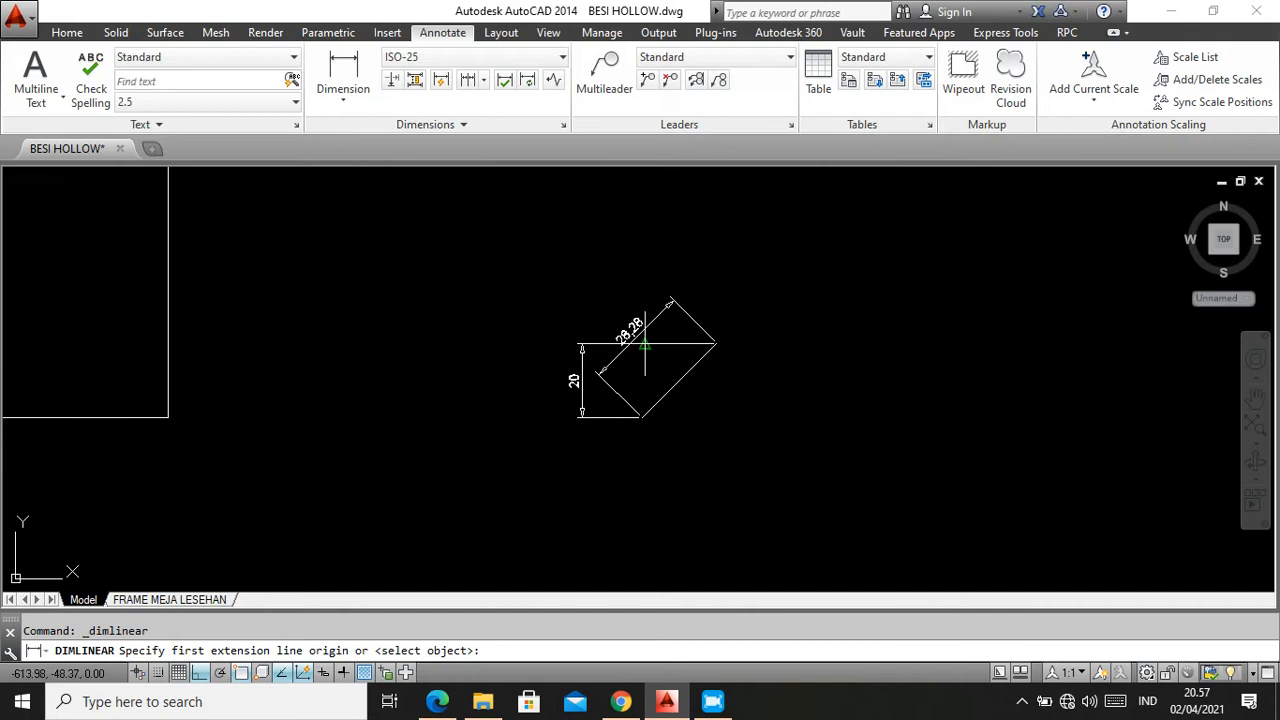
{"action": "scroll", "coordinate": [648, 350], "scroll_direction": "up", "scroll_amount": 2}
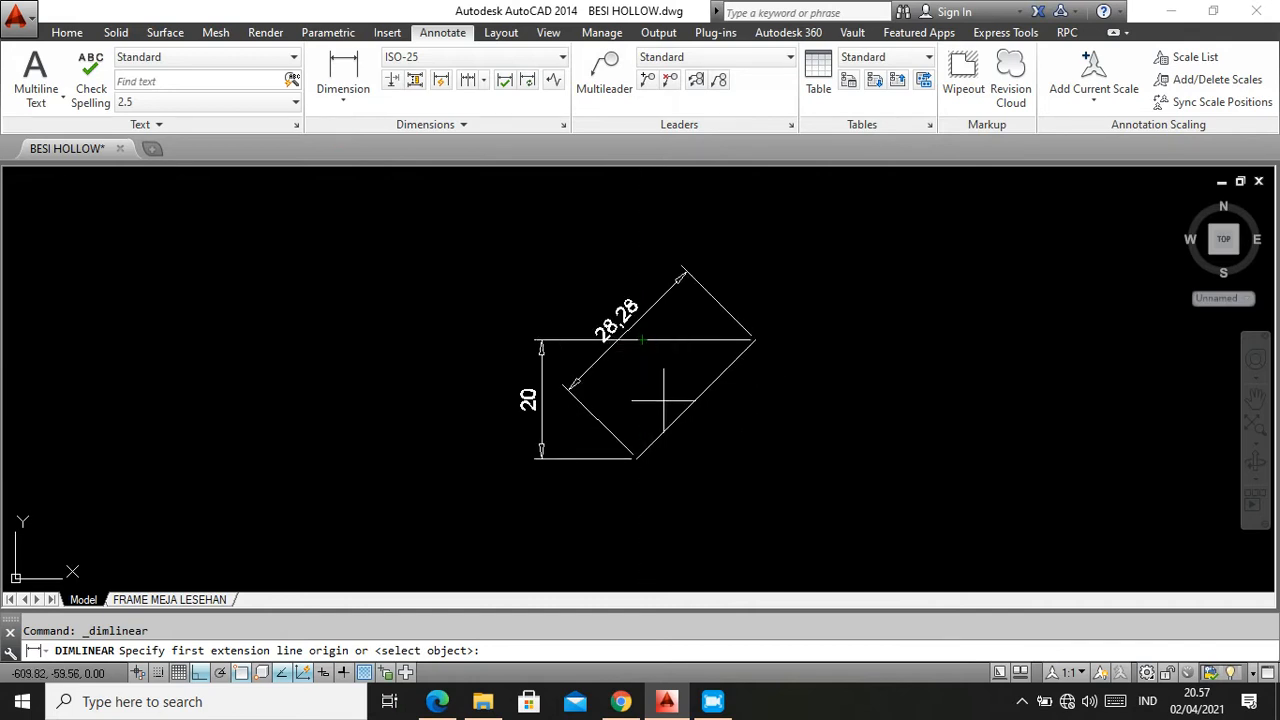
{"action": "left_click", "coordinate": [637, 457]}
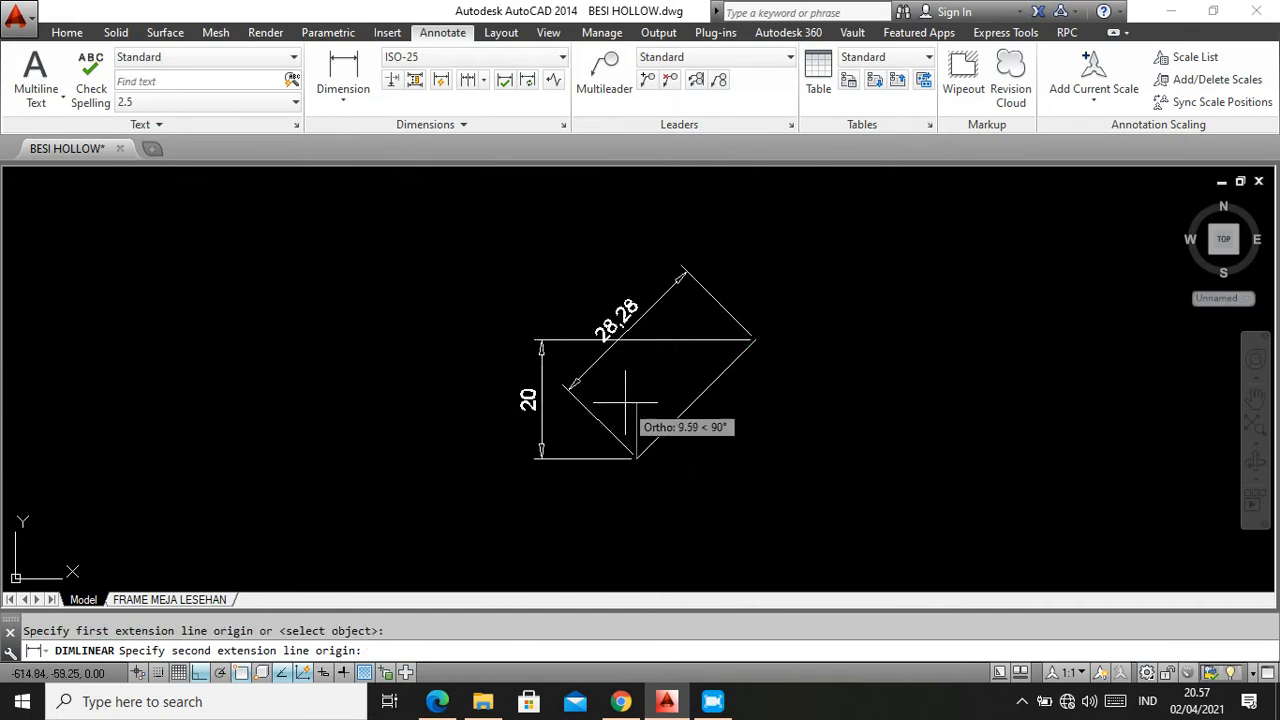
{"action": "left_click", "coordinate": [756, 340]}
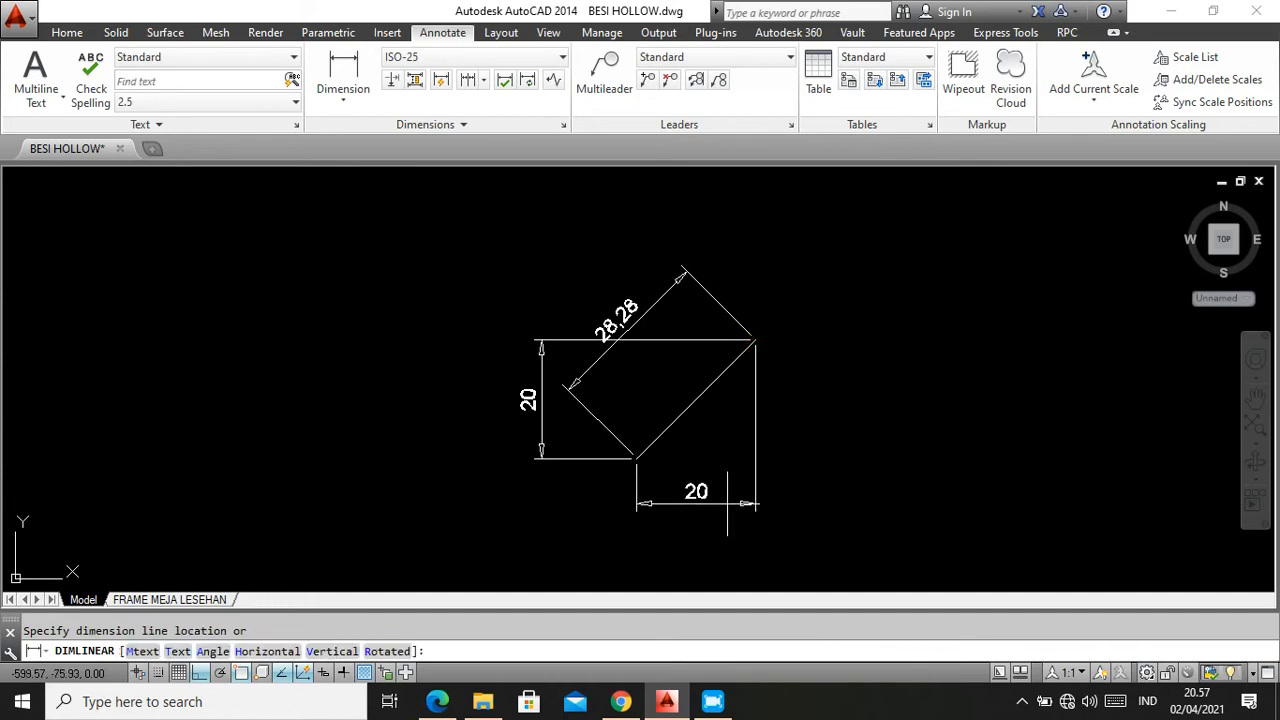
{"action": "left_click", "coordinate": [725, 500]}
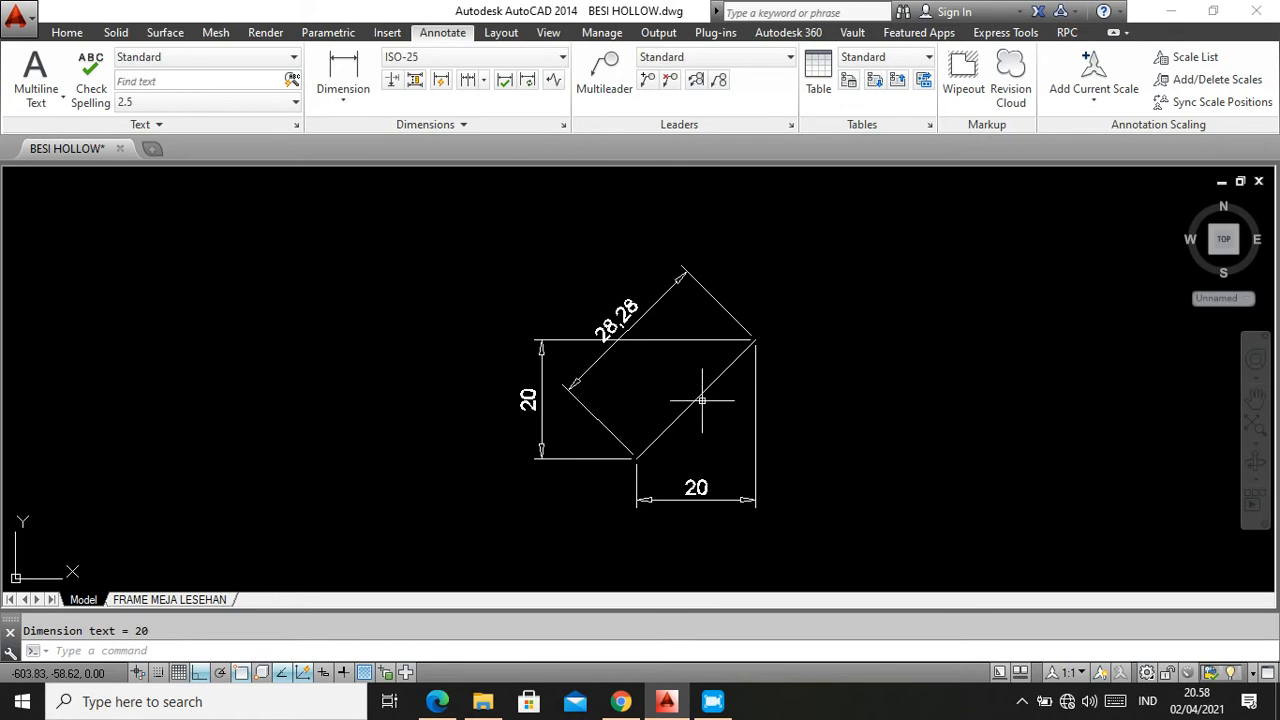
Draw a horizontal line about 35 units long to the right from the diagonal line's lower endpoint
{"action": "left_click", "coordinate": [67, 33]}
{"action": "left_click", "coordinate": [326, 82]}
{"action": "scroll", "coordinate": [685, 450], "scroll_direction": "up", "scroll_amount": 4}
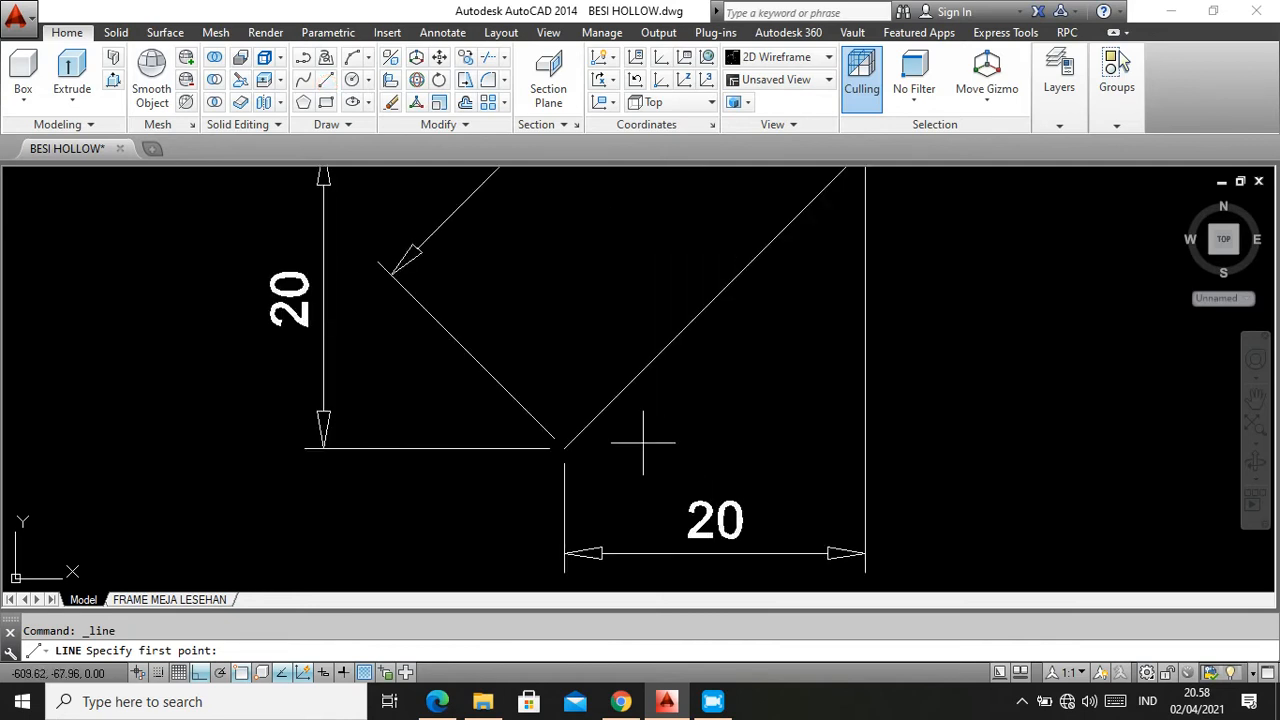
{"action": "left_click", "coordinate": [565, 451]}
{"action": "scroll", "coordinate": [565, 451], "scroll_direction": "down", "scroll_amount": 2}
{"action": "left_click", "coordinate": [897, 449]}
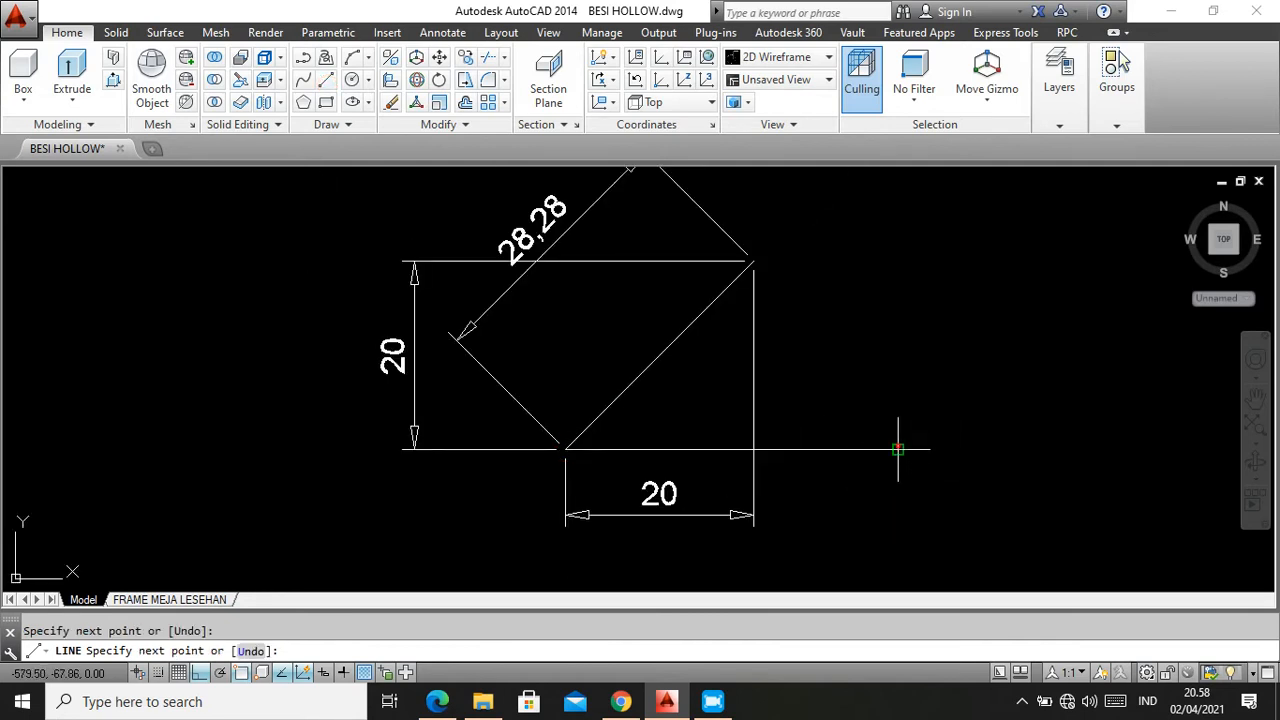
Add an angular dimension between the diagonal line and the horizontal line, with its arc placed to their right
{"action": "left_click", "coordinate": [442, 32]}
{"action": "left_click", "coordinate": [350, 100]}
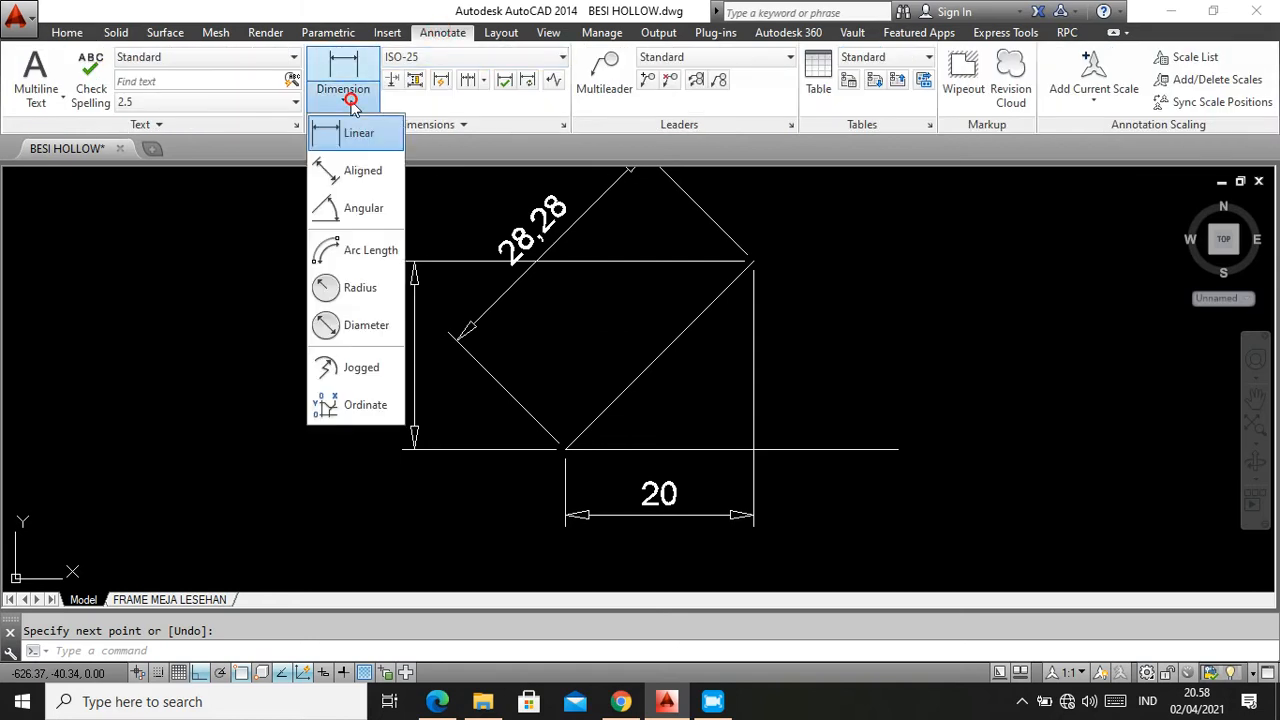
{"action": "left_click", "coordinate": [362, 207]}
{"action": "left_click", "coordinate": [678, 338]}
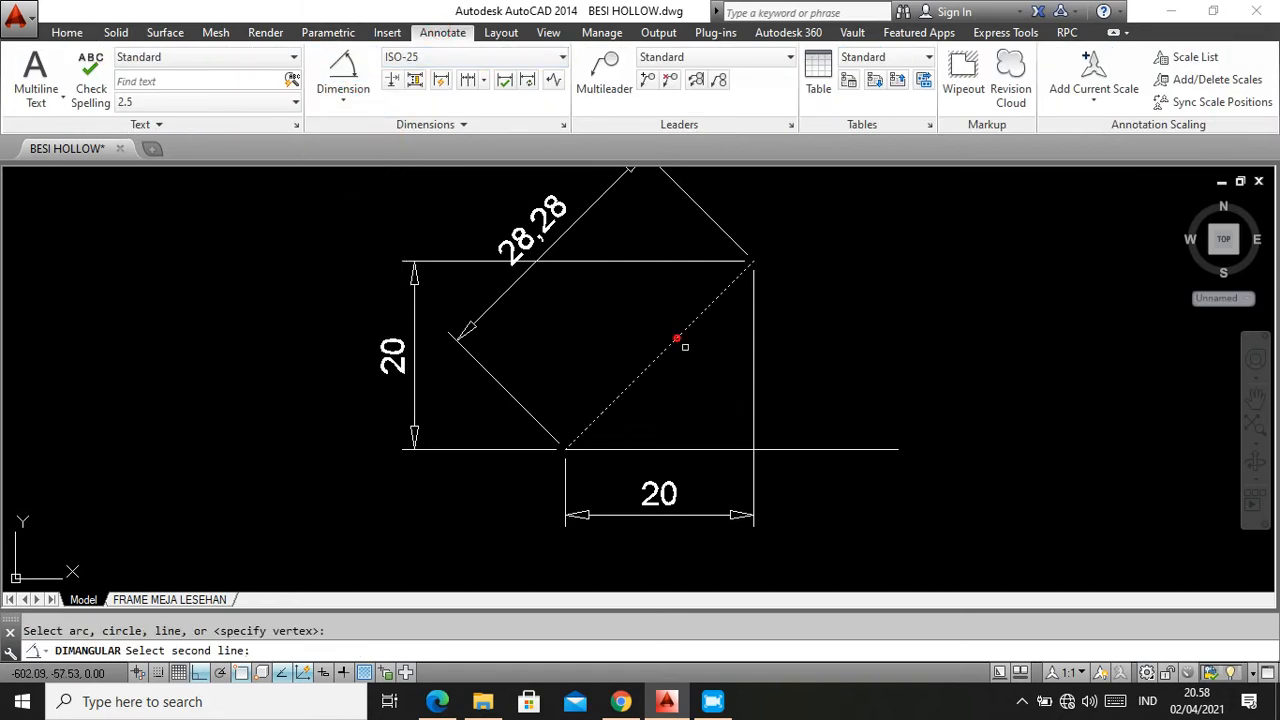
{"action": "left_click", "coordinate": [697, 449]}
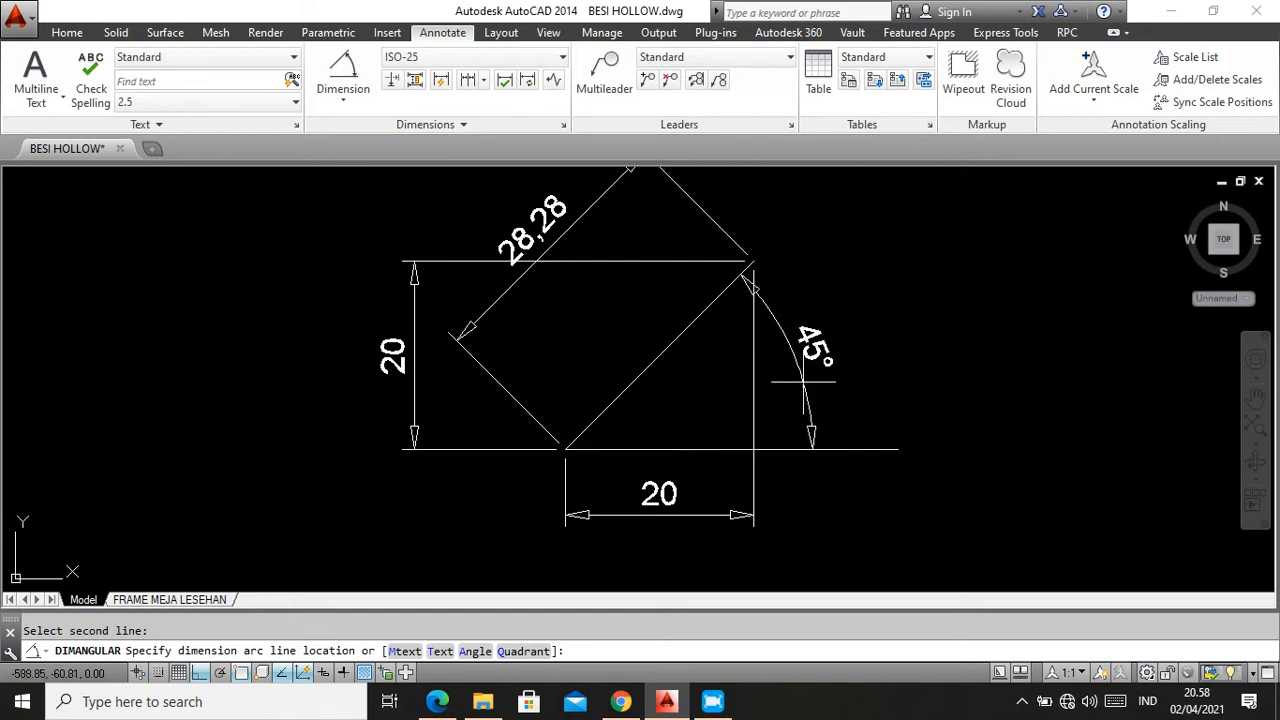
{"action": "left_click", "coordinate": [875, 342]}
{"action": "scroll", "coordinate": [637, 332], "scroll_direction": "down", "scroll_amount": 1}
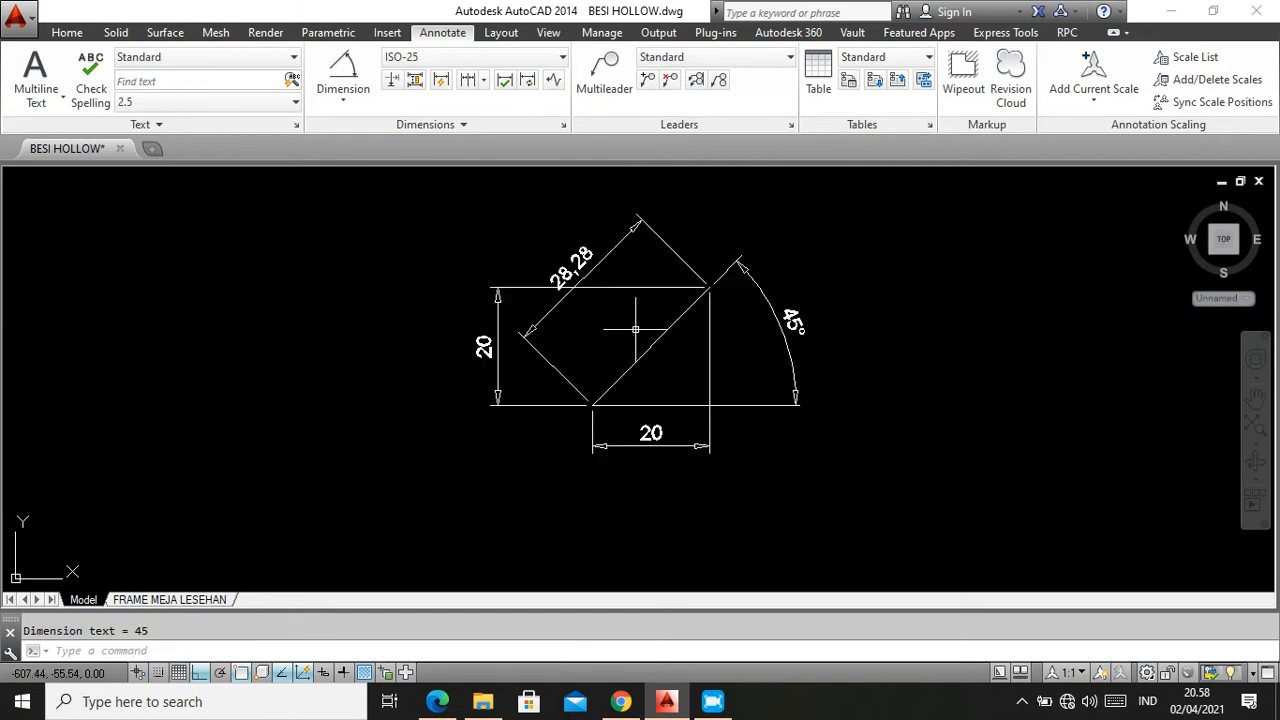
{"action": "left_click", "coordinate": [439, 702]}
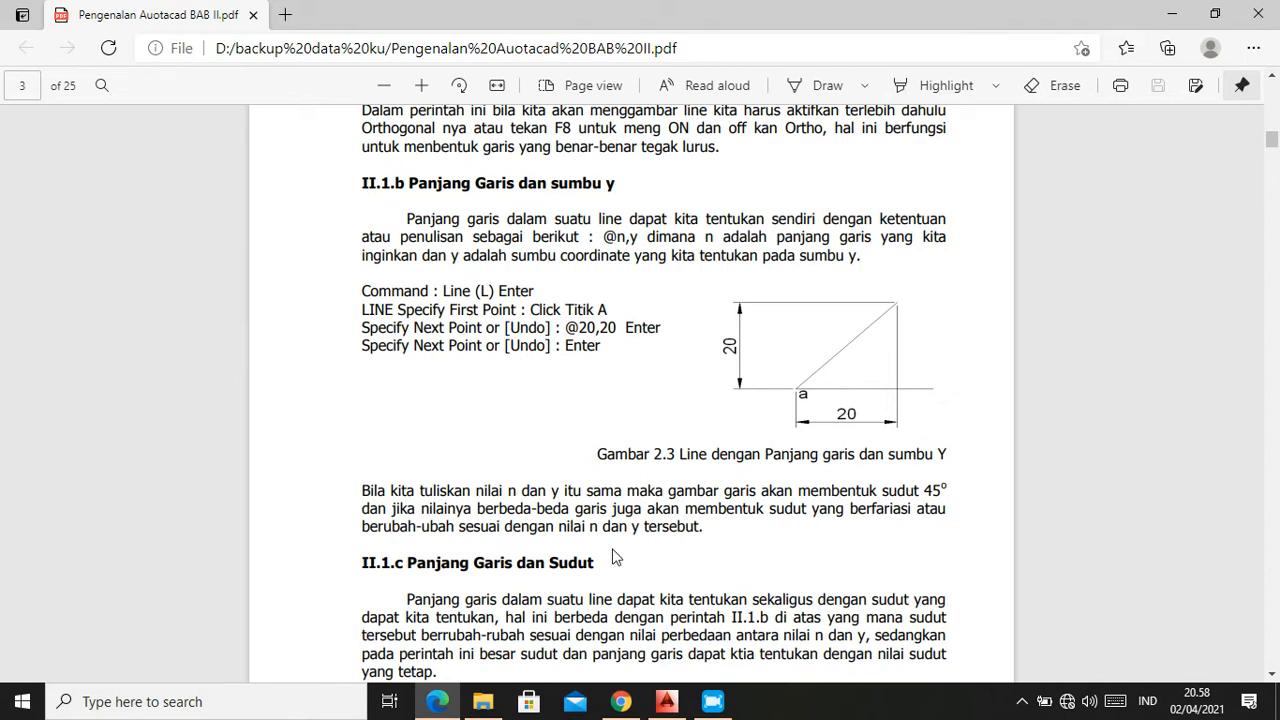
{"action": "left_click", "coordinate": [666, 701]}
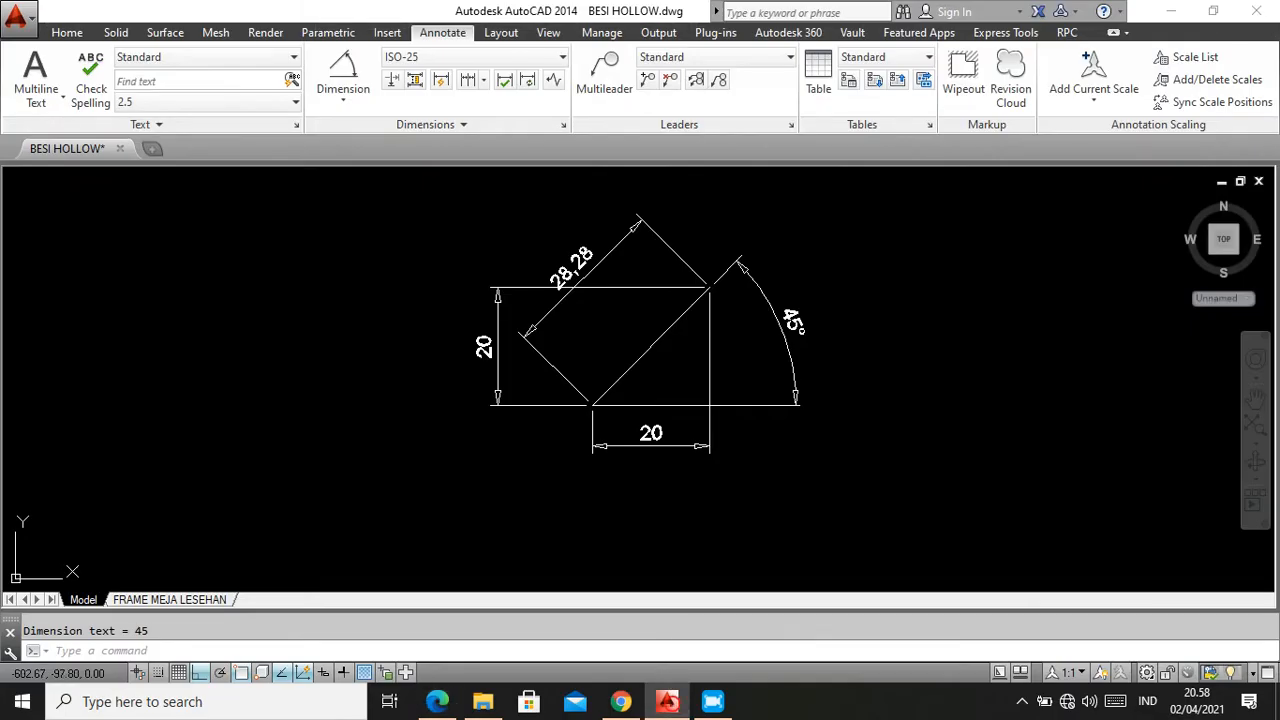
{"action": "scroll", "coordinate": [368, 433], "scroll_direction": "down", "scroll_amount": 2}
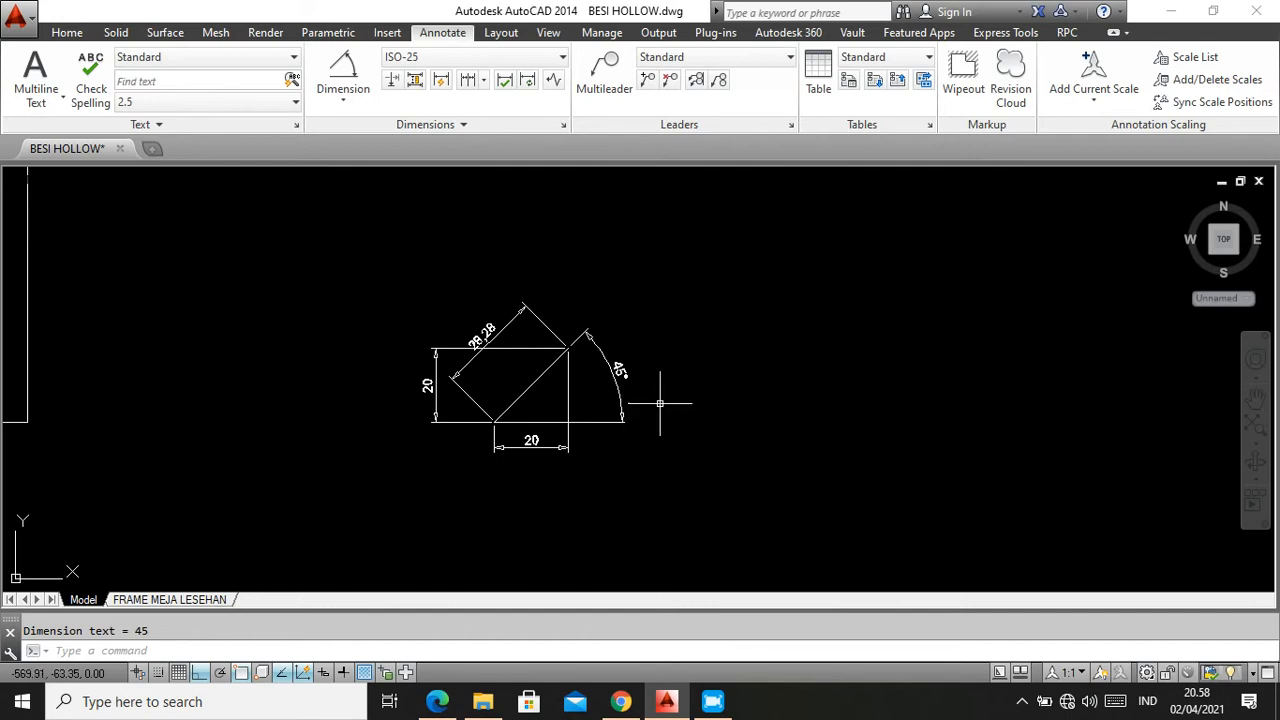
{"action": "type", "text": "1"}
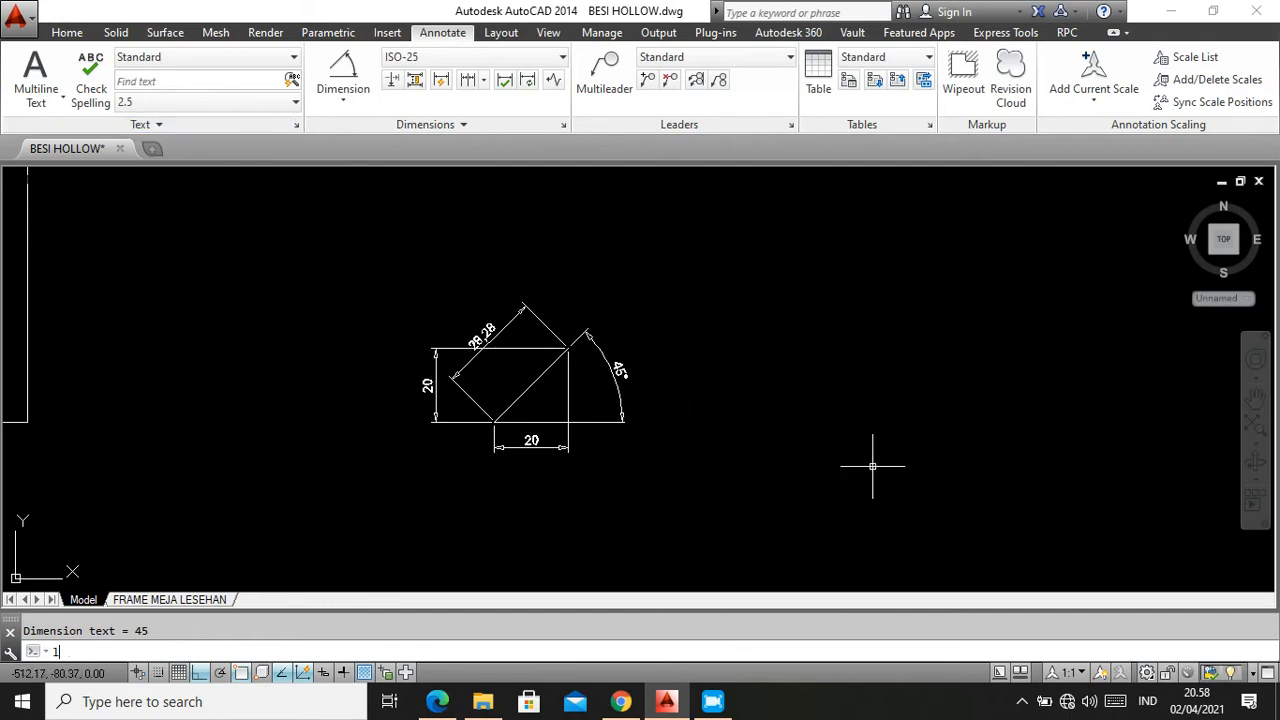
{"action": "key", "text": "Return"}
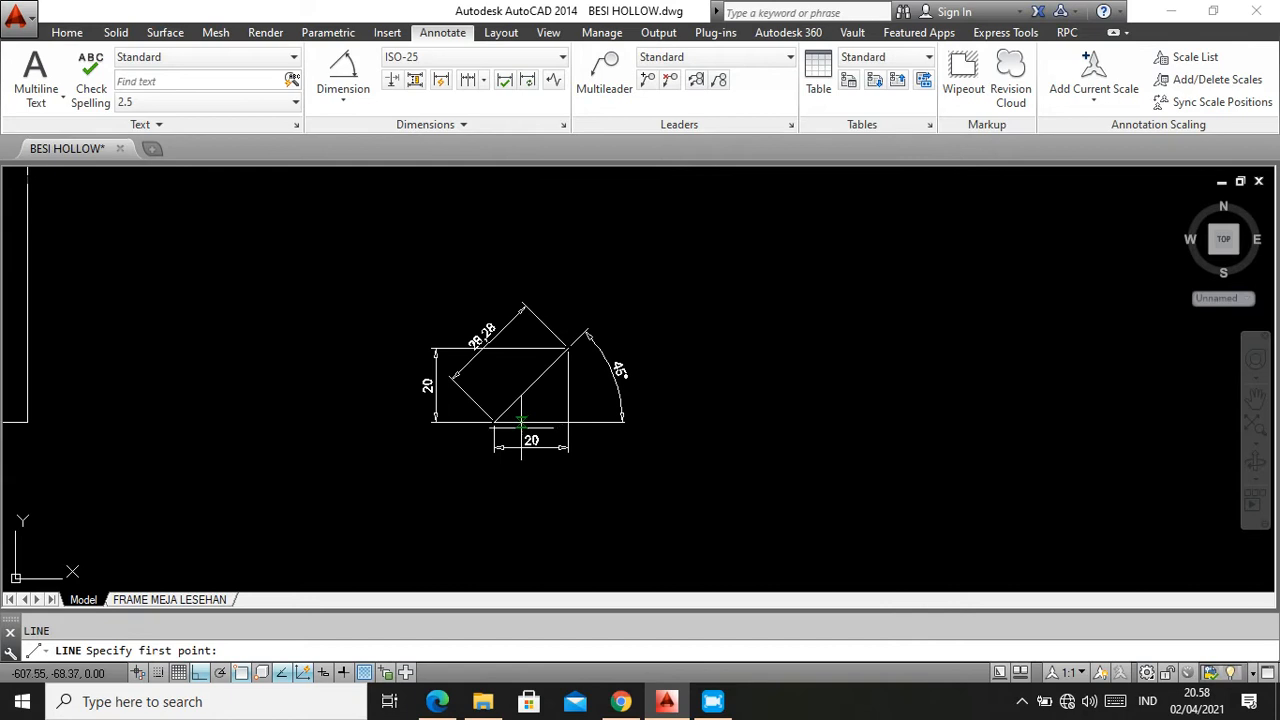
{"action": "left_click", "coordinate": [740, 421]}
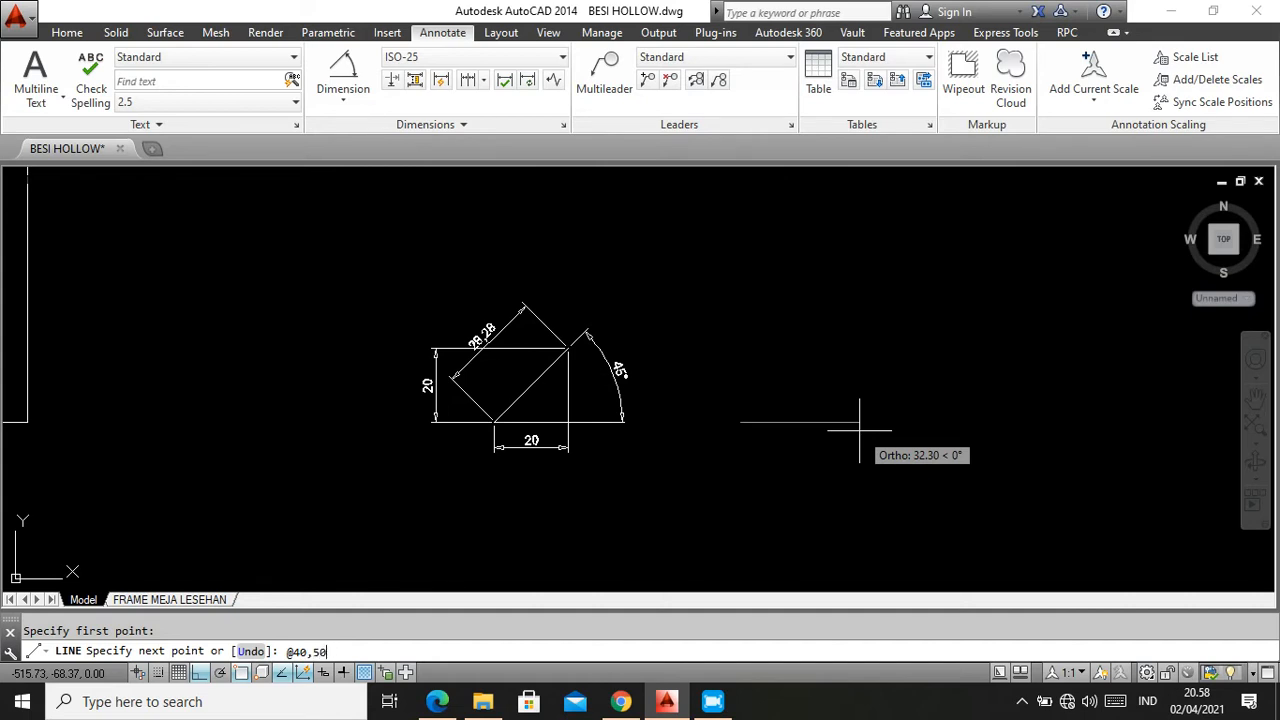
{"action": "key", "text": "Return"}
{"action": "key", "text": "Return"}
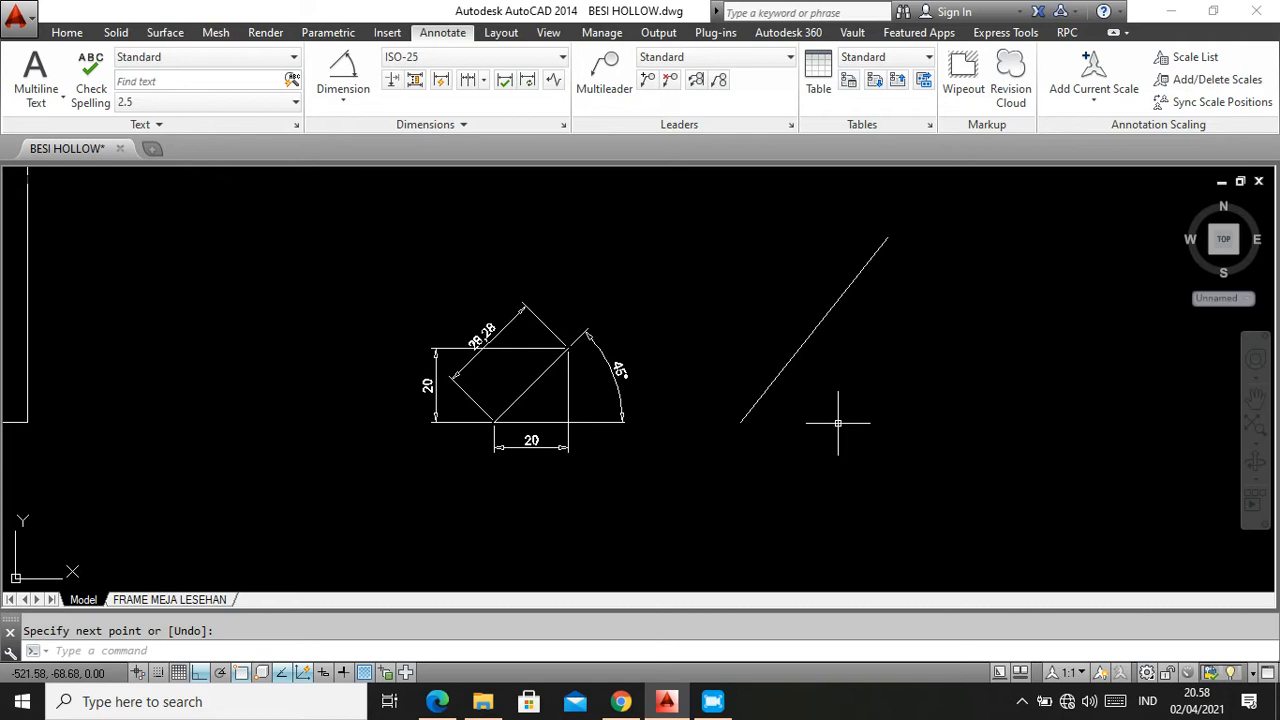
Draw a horizontal line about 47 units long to the right from the new diagonal line's lower endpoint
{"action": "type", "text": "l"}
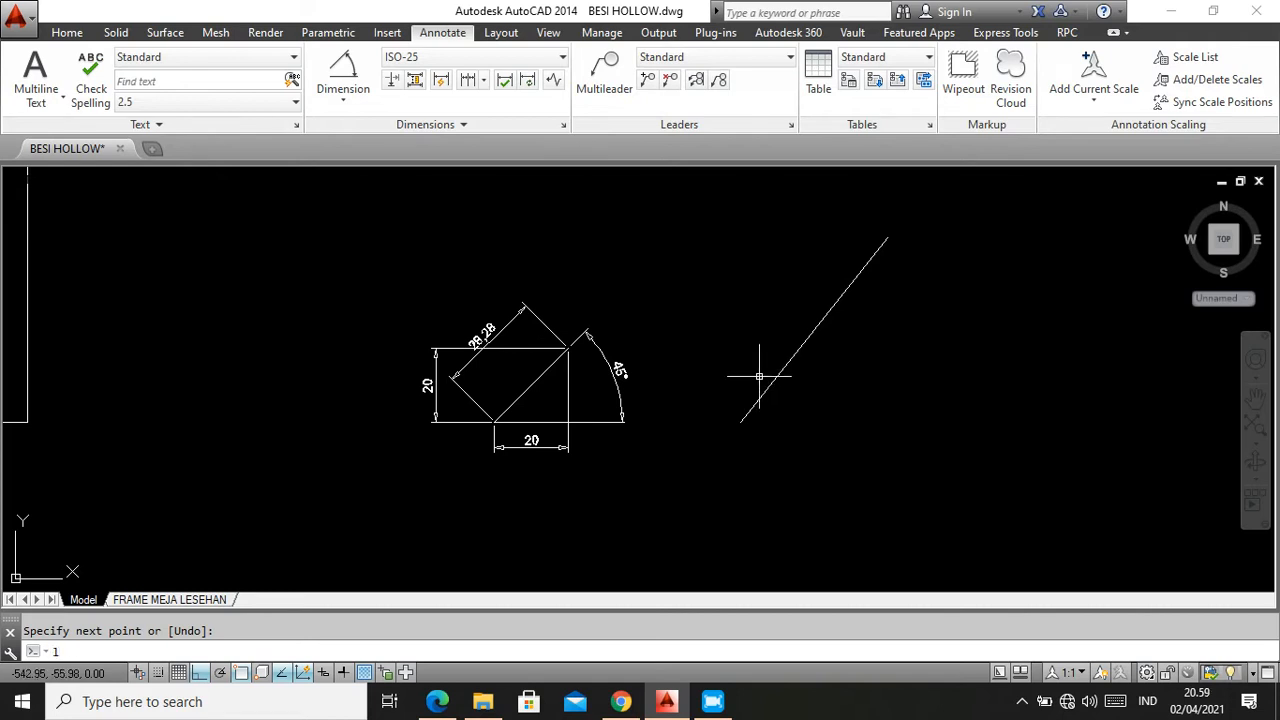
{"action": "key", "text": "Return"}
{"action": "left_click", "coordinate": [738, 424]}
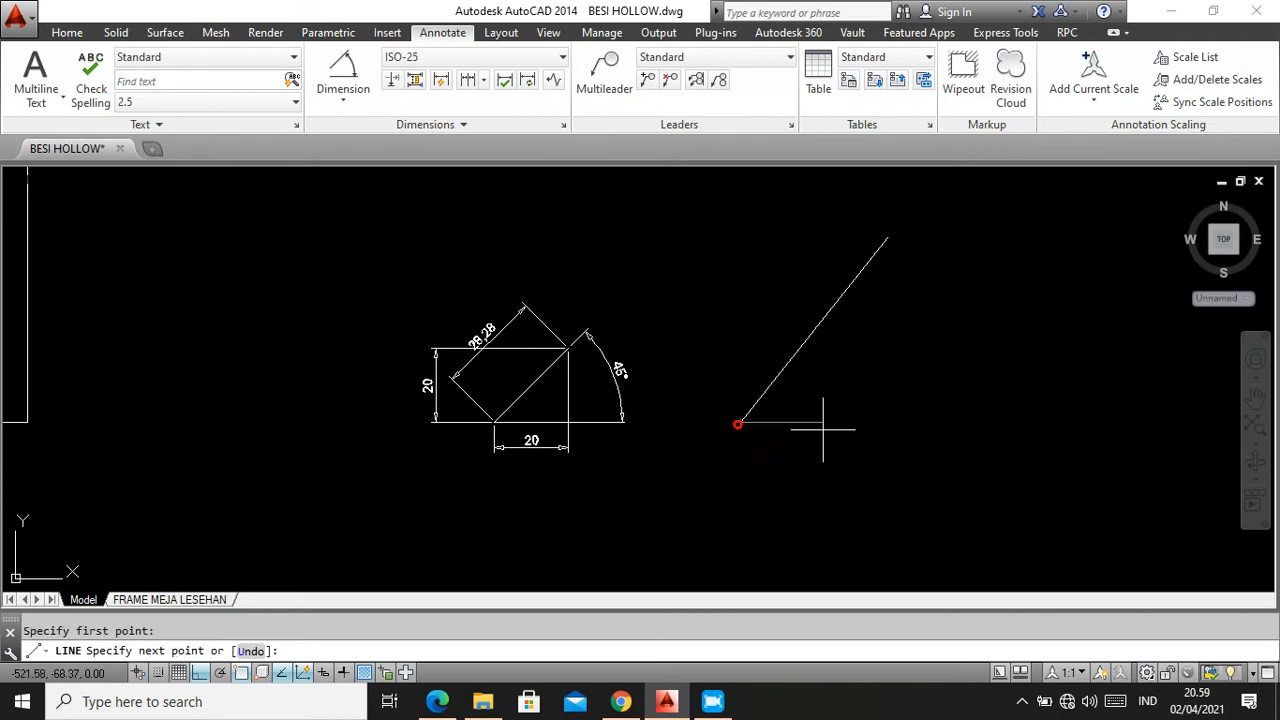
{"action": "left_click", "coordinate": [913, 431]}
{"action": "key", "text": "Return"}
Add an angular dimension between the new diagonal line and its horizontal line, with the arc placed between them
{"action": "left_click", "coordinate": [343, 75]}
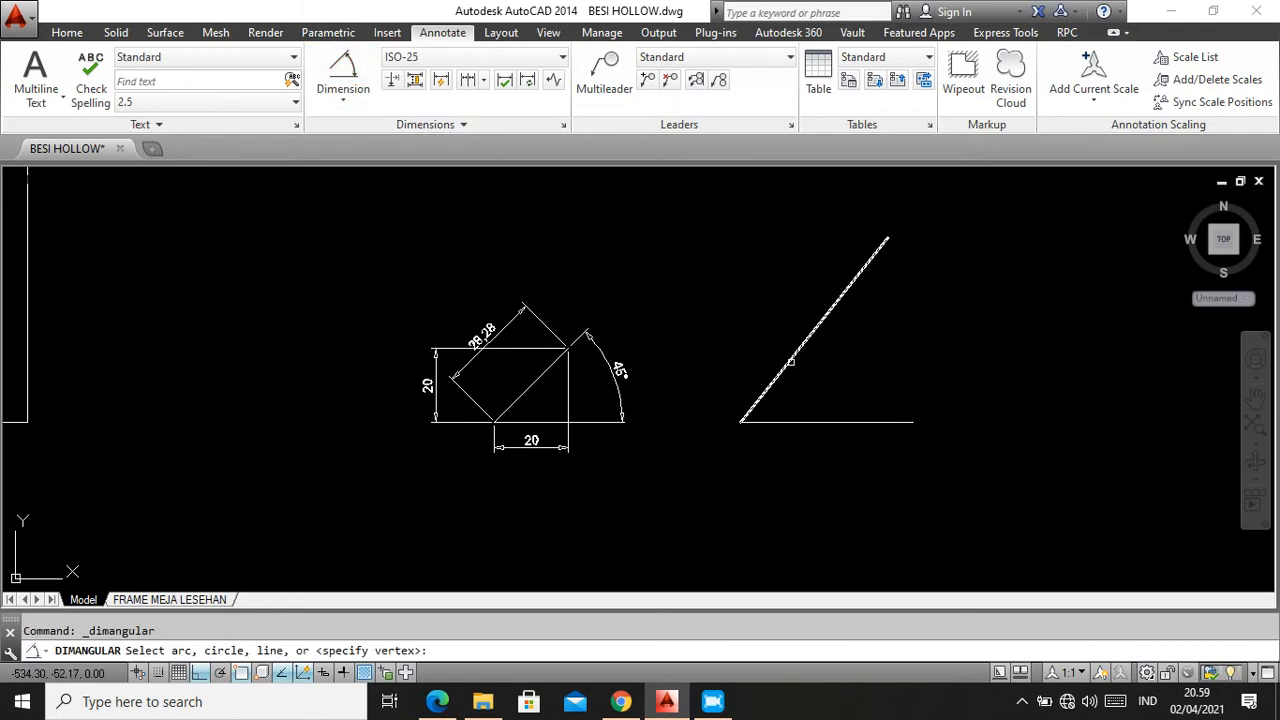
{"action": "left_click", "coordinate": [783, 359]}
{"action": "left_click", "coordinate": [812, 421]}
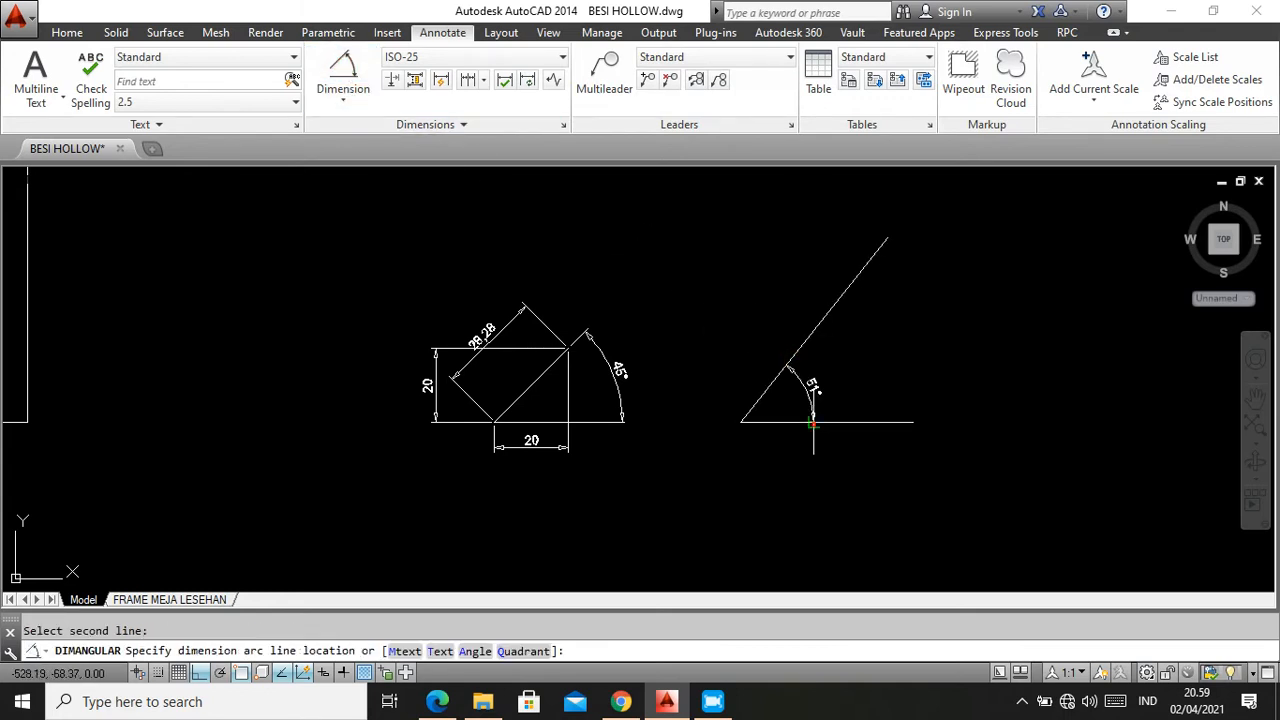
{"action": "scroll", "coordinate": [838, 385], "scroll_direction": "up", "scroll_amount": 4}
{"action": "left_click", "coordinate": [836, 380]}
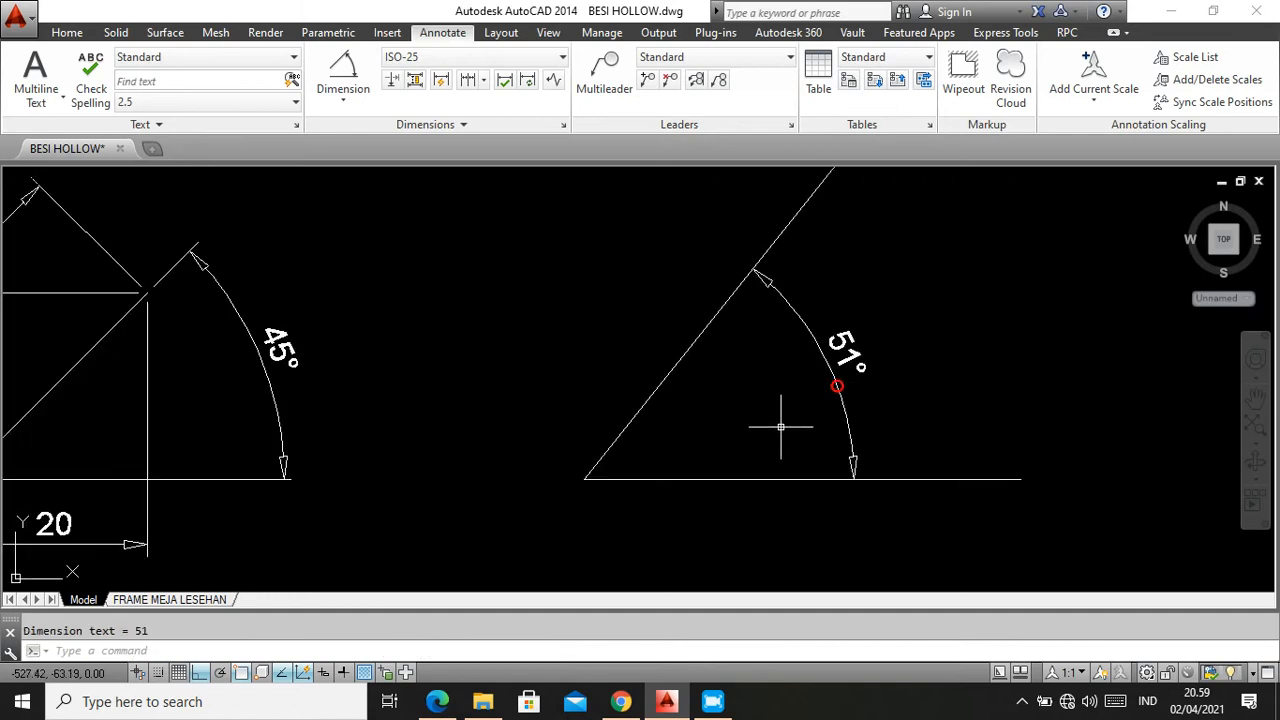
{"action": "scroll", "coordinate": [791, 418], "scroll_direction": "down", "scroll_amount": 4}
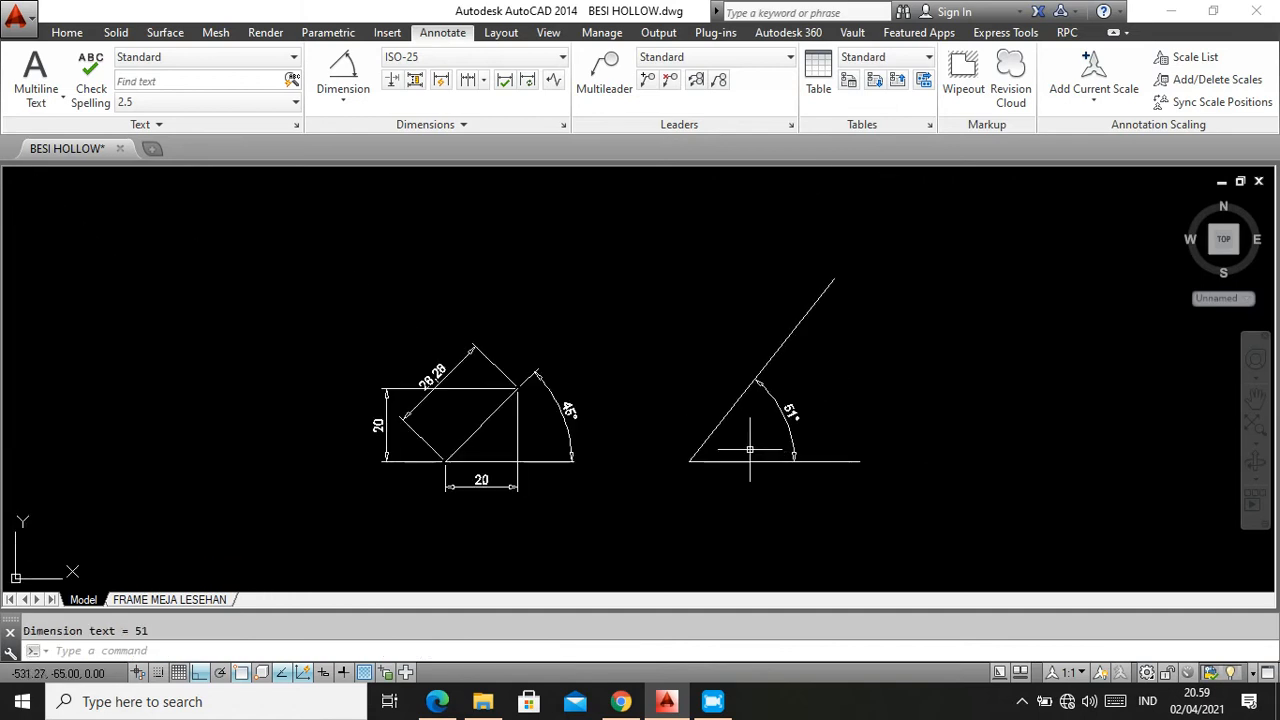
{"action": "left_click", "coordinate": [343, 96]}
{"action": "left_click", "coordinate": [333, 134]}
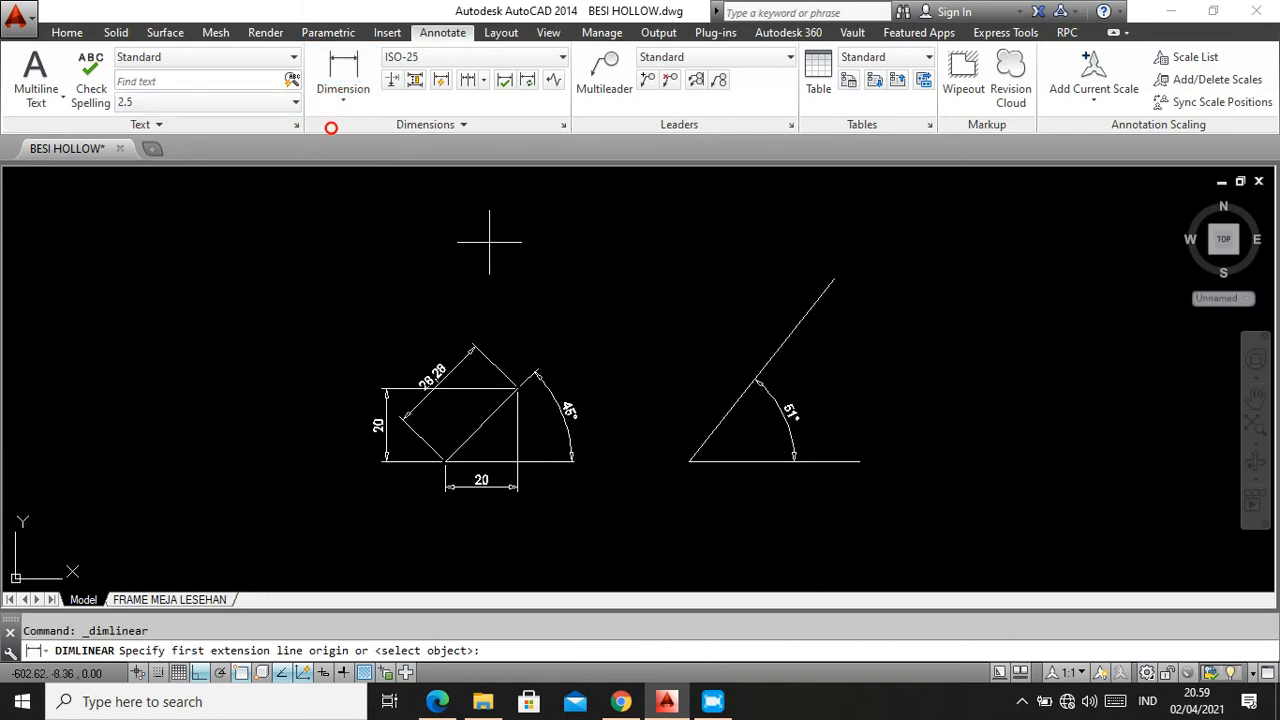
{"action": "left_click", "coordinate": [694, 461]}
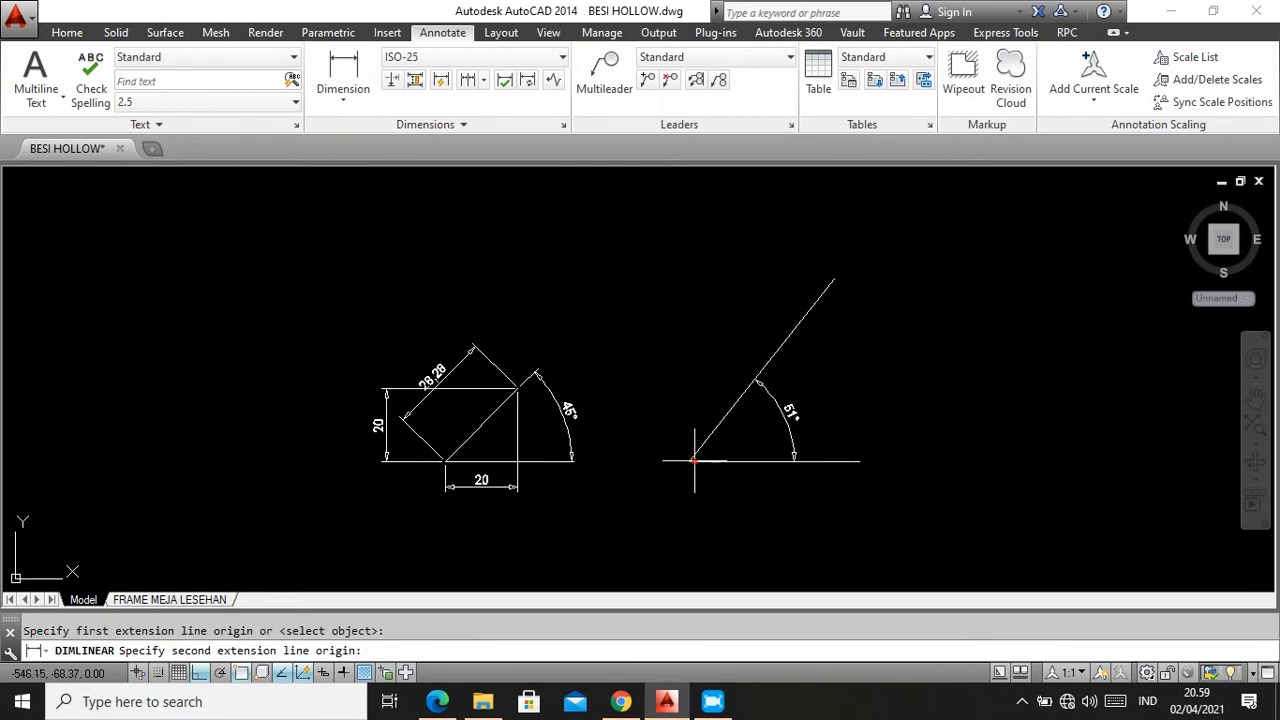
{"action": "left_click", "coordinate": [859, 461]}
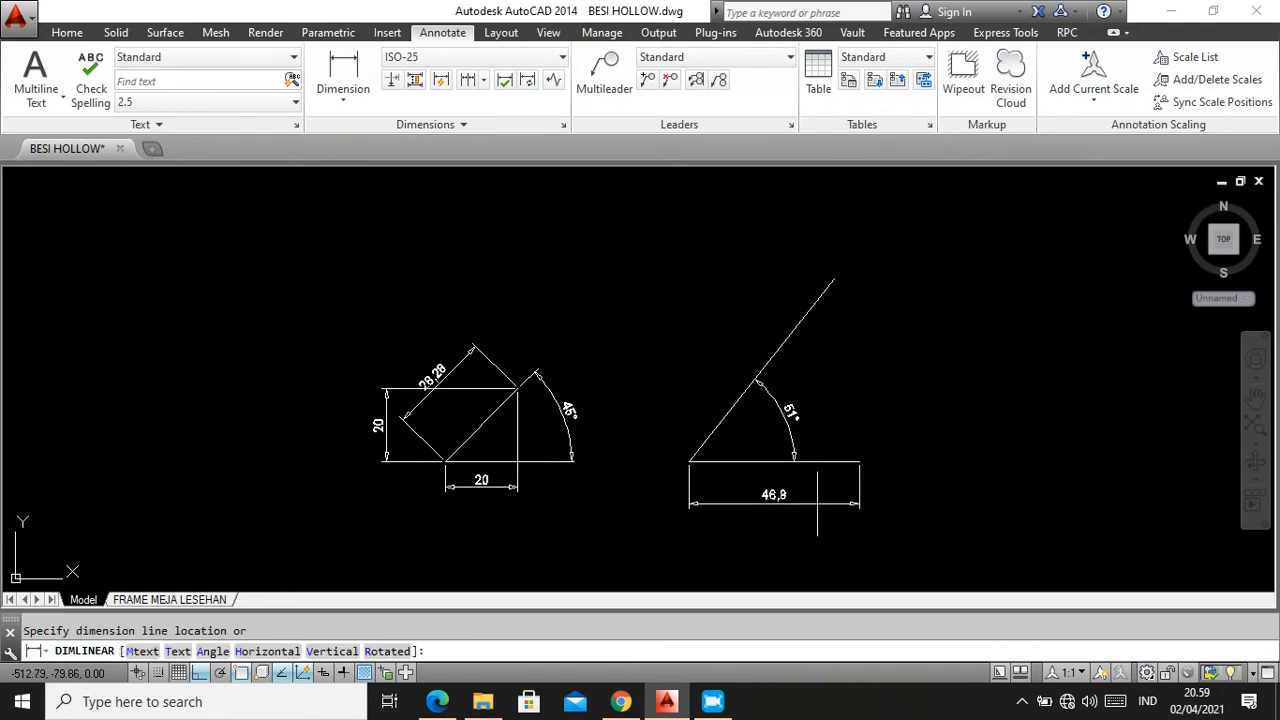
{"action": "scroll", "coordinate": [817, 503], "scroll_direction": "up", "scroll_amount": 4}
{"action": "scroll", "coordinate": [812, 503], "scroll_direction": "down", "scroll_amount": 2}
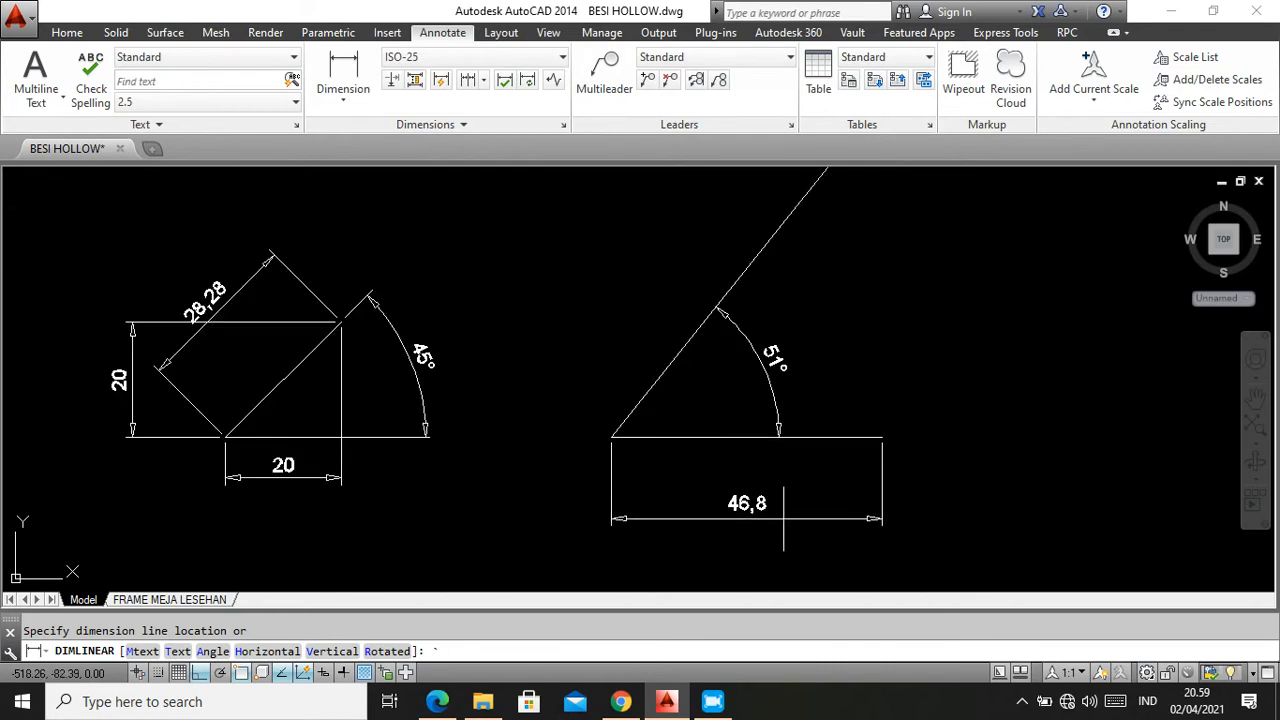
{"action": "key", "text": "Escape"}
{"action": "scroll", "coordinate": [680, 480], "scroll_direction": "down", "scroll_amount": 2}
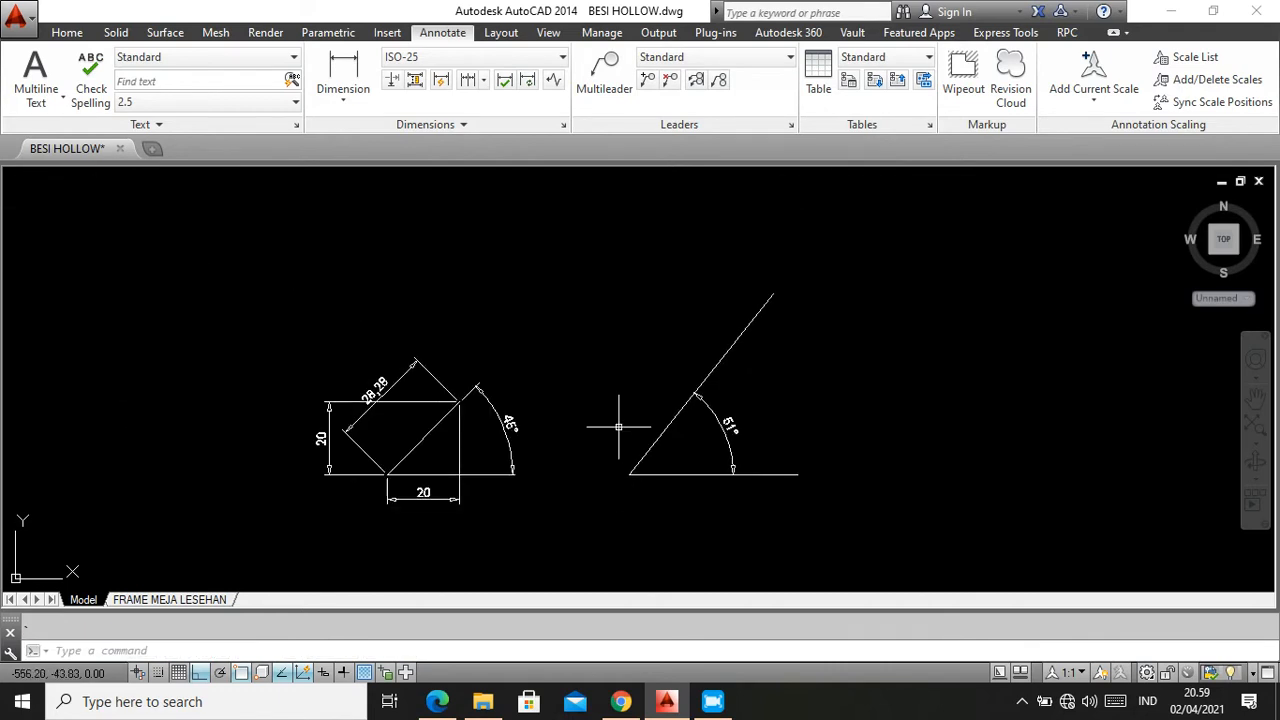
{"action": "left_click", "coordinate": [344, 75]}
{"action": "left_click", "coordinate": [768, 291]}
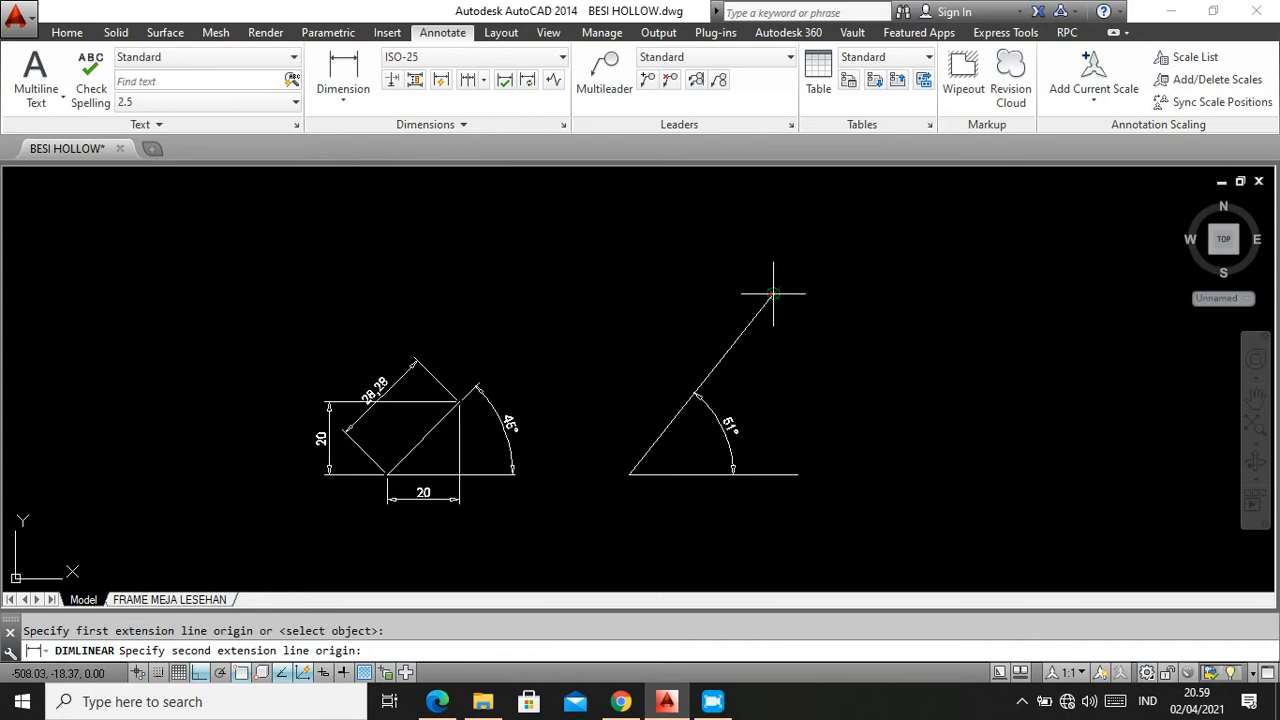
{"action": "left_click", "coordinate": [629, 473]}
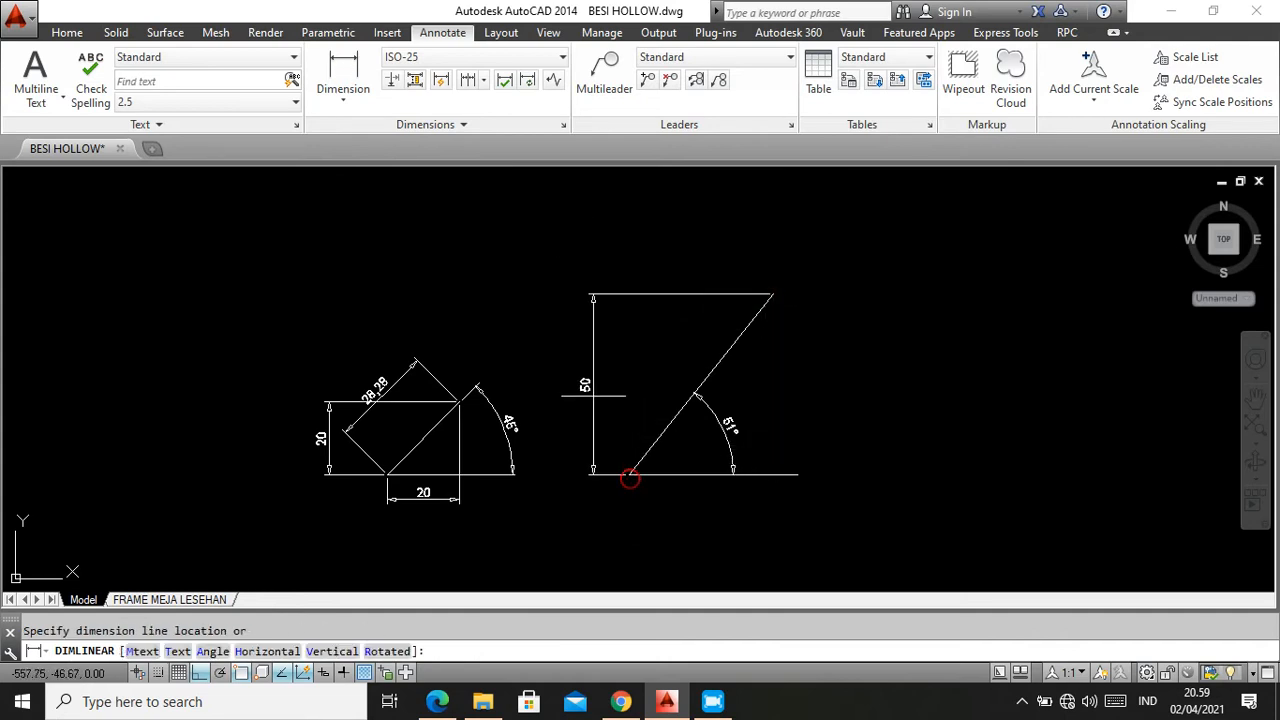
{"action": "left_click", "coordinate": [580, 388]}
Add a linear dimension between the endpoints of the second figure's horizontal line, placed below that line
{"action": "scroll", "coordinate": [652, 505], "scroll_direction": "up", "scroll_amount": 2}
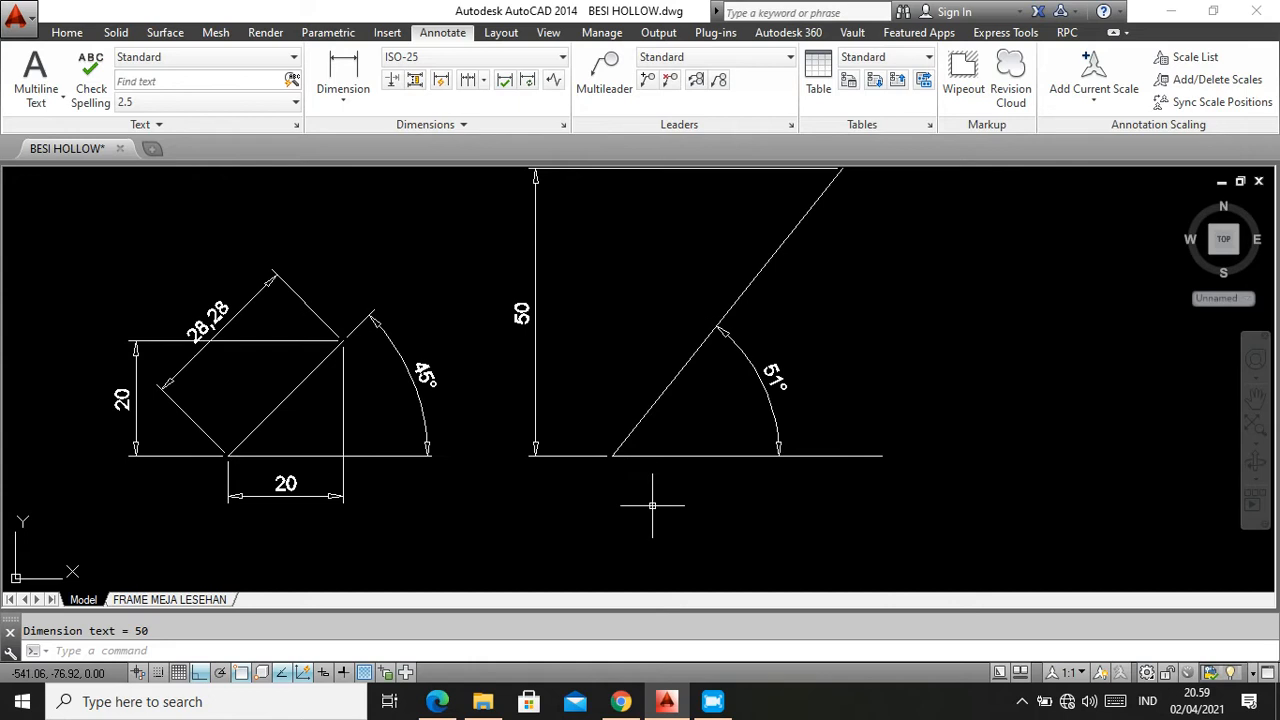
{"action": "key", "text": "Return"}
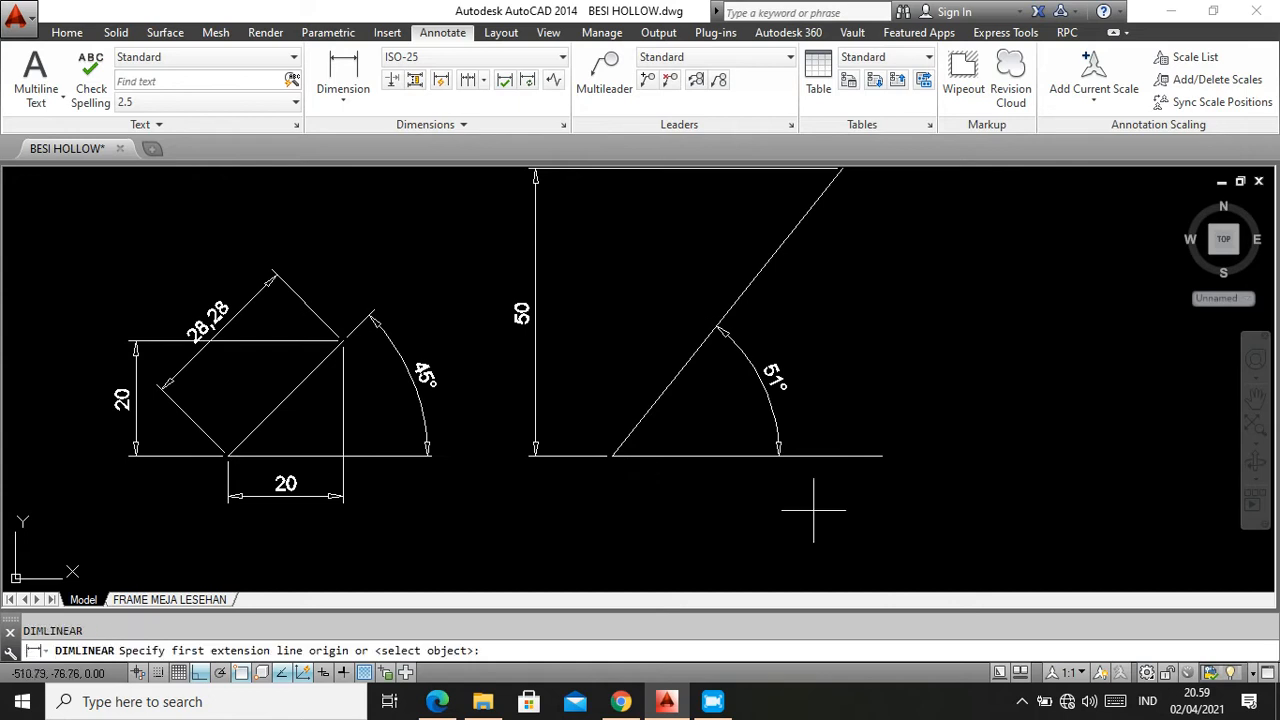
{"action": "left_click", "coordinate": [879, 456]}
{"action": "left_click", "coordinate": [613, 455]}
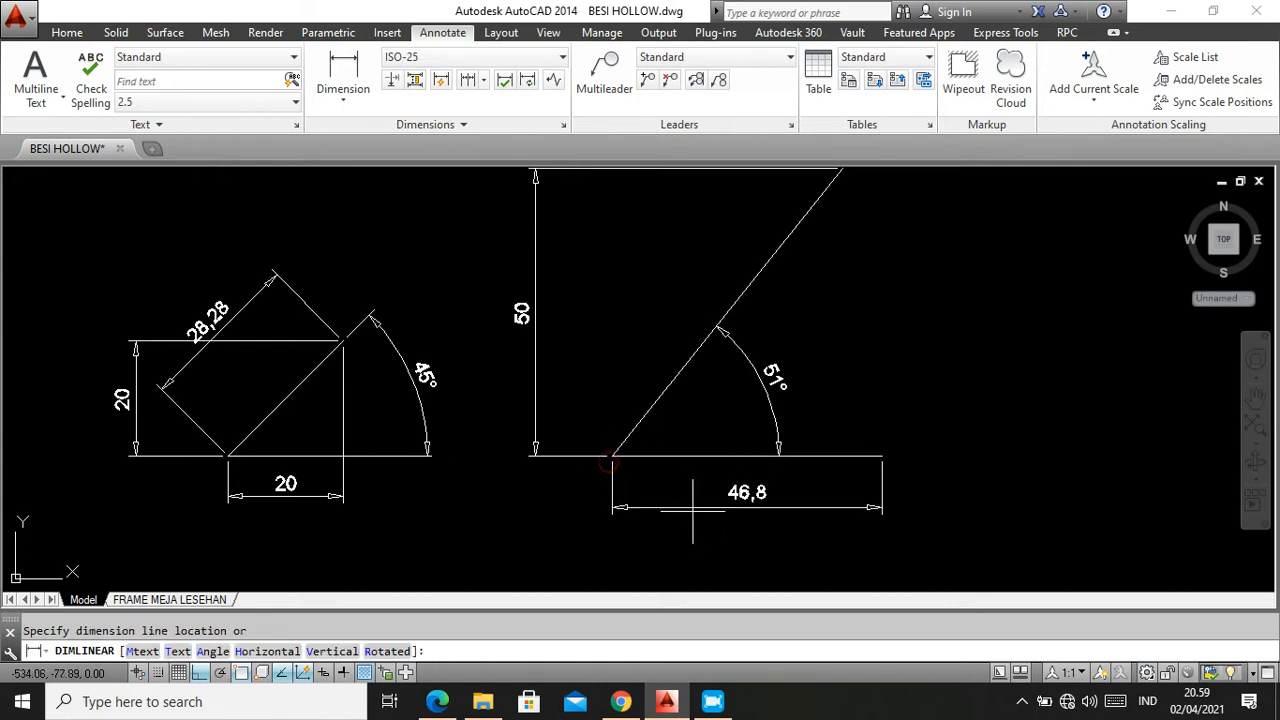
{"action": "scroll", "coordinate": [698, 518], "scroll_direction": "down", "scroll_amount": 2}
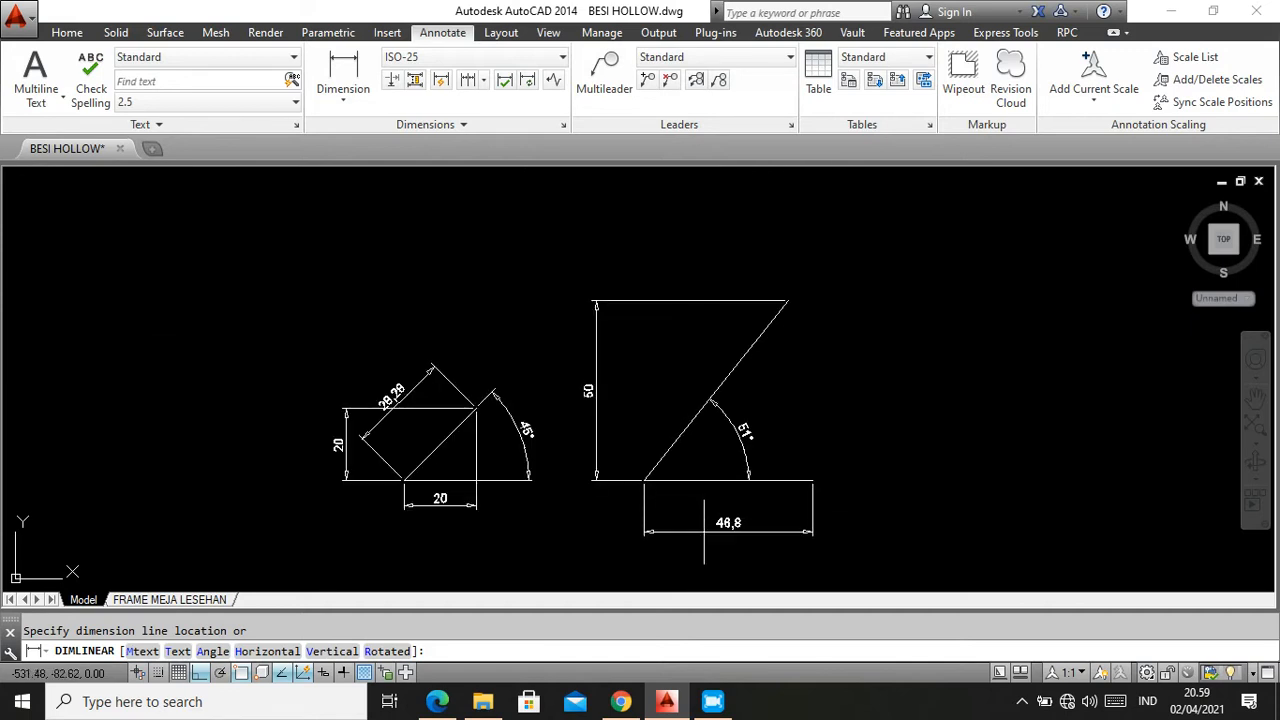
{"action": "left_click", "coordinate": [704, 531]}
{"action": "key", "text": "Return"}
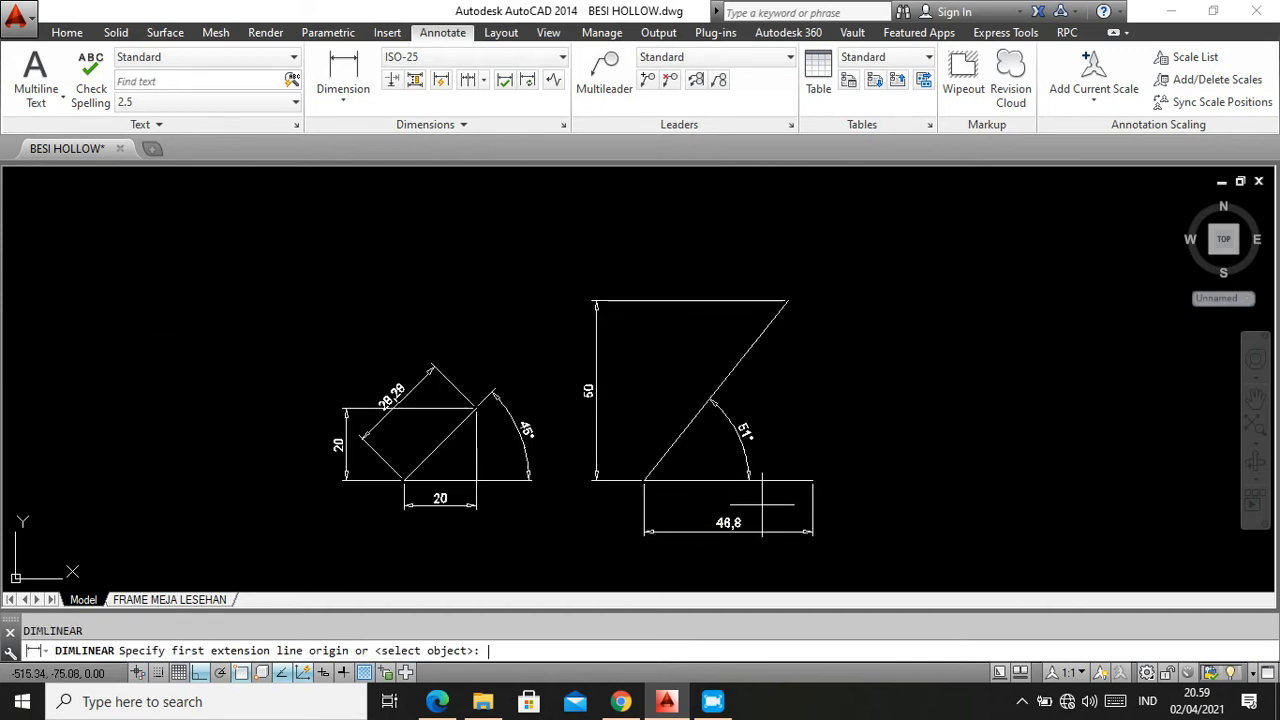
{"action": "scroll", "coordinate": [700, 514], "scroll_direction": "up", "scroll_amount": 3}
{"action": "scroll", "coordinate": [643, 480], "scroll_direction": "down", "scroll_amount": 3}
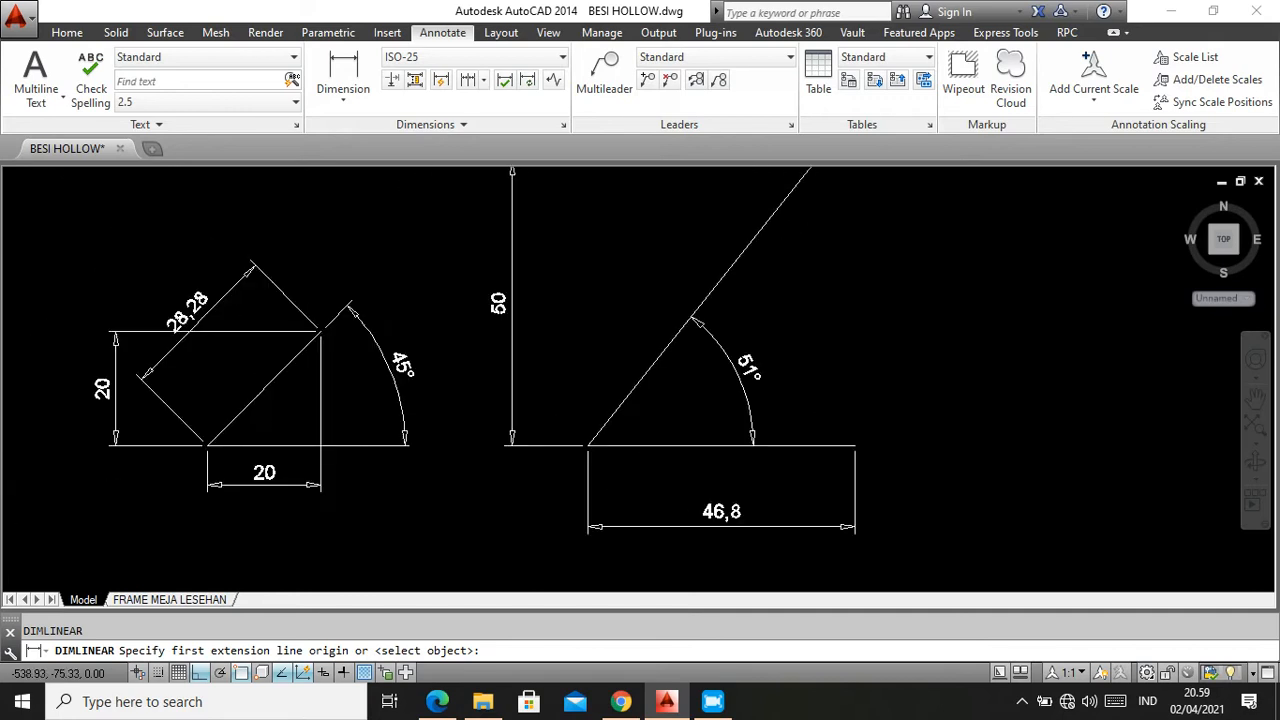
{"action": "left_click", "coordinate": [811, 510]}
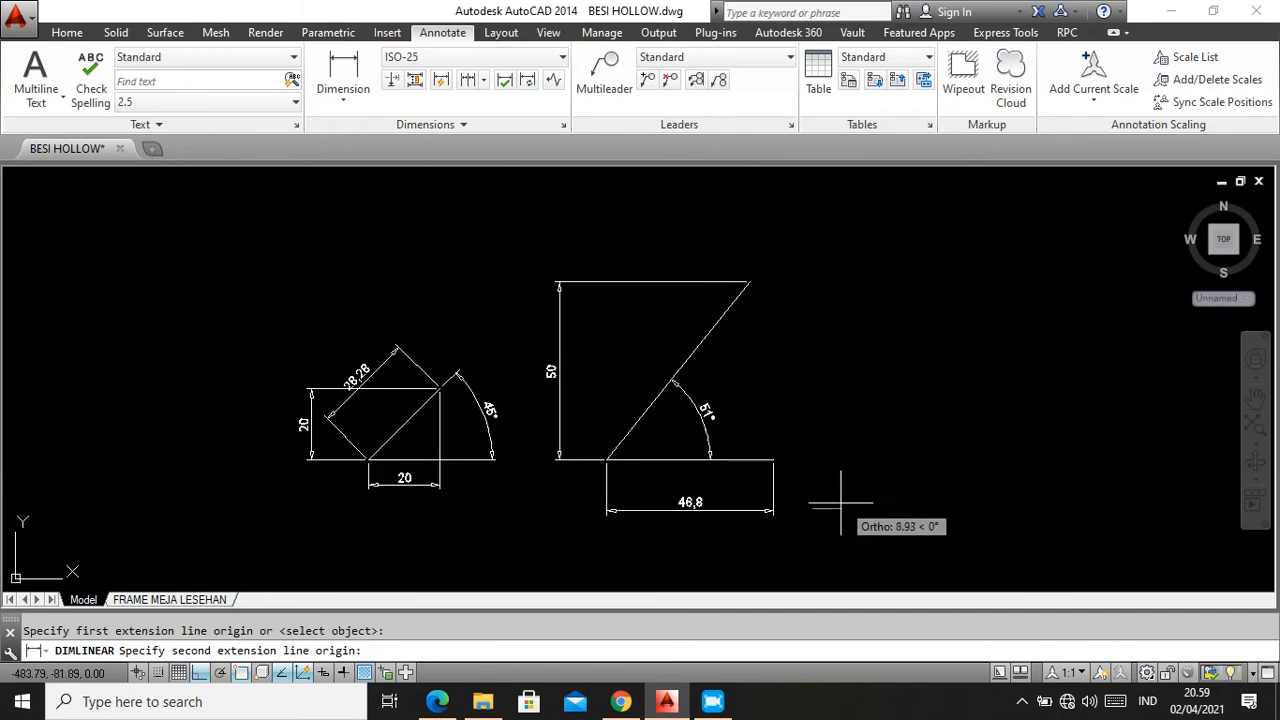
{"action": "key", "text": "Escape"}
Delete the linear dimension below the second figure's horizontal line
{"action": "left_click", "coordinate": [823, 562]}
{"action": "left_click", "coordinate": [612, 512]}
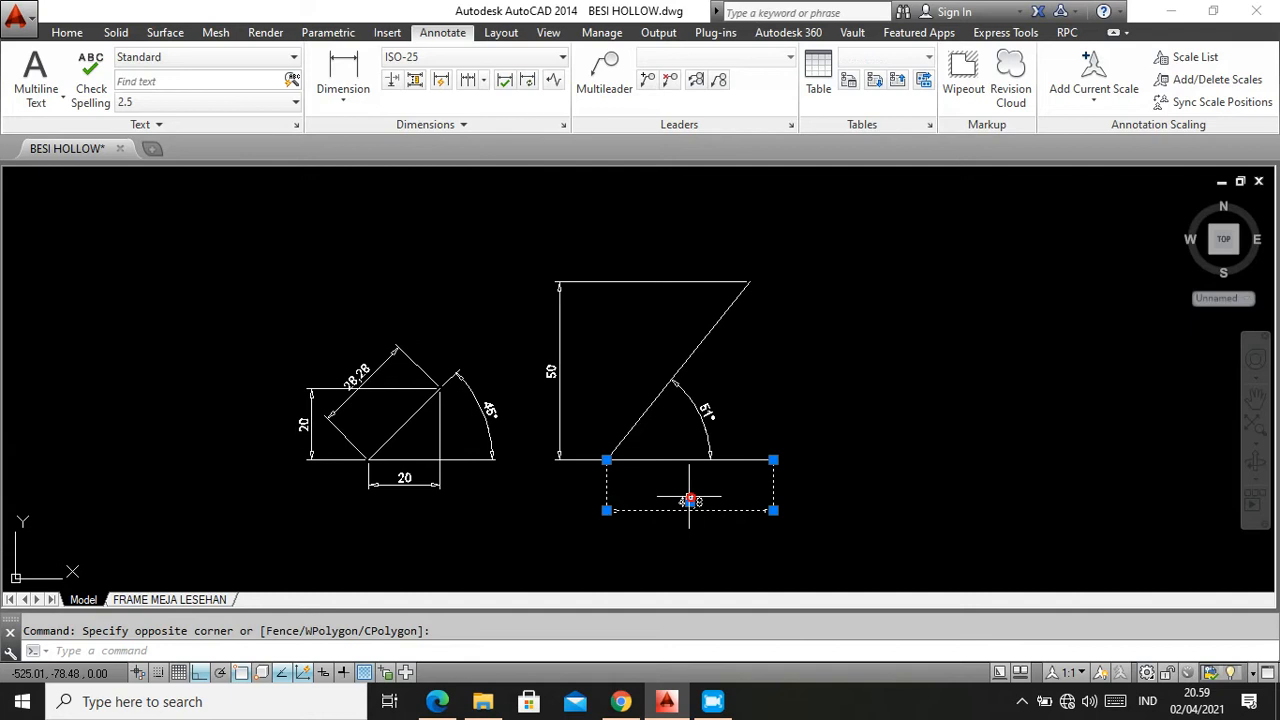
{"action": "key", "text": "Delete"}
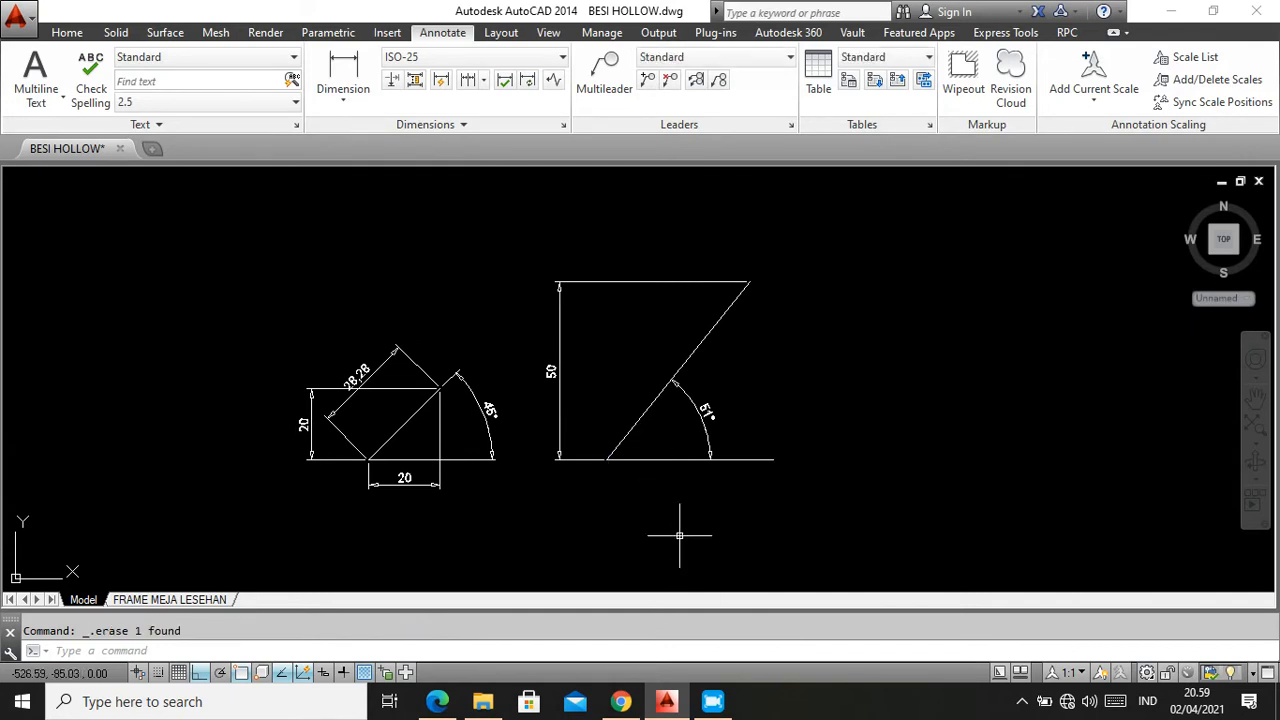
{"action": "scroll", "coordinate": [708, 366], "scroll_direction": "up", "scroll_amount": 4}
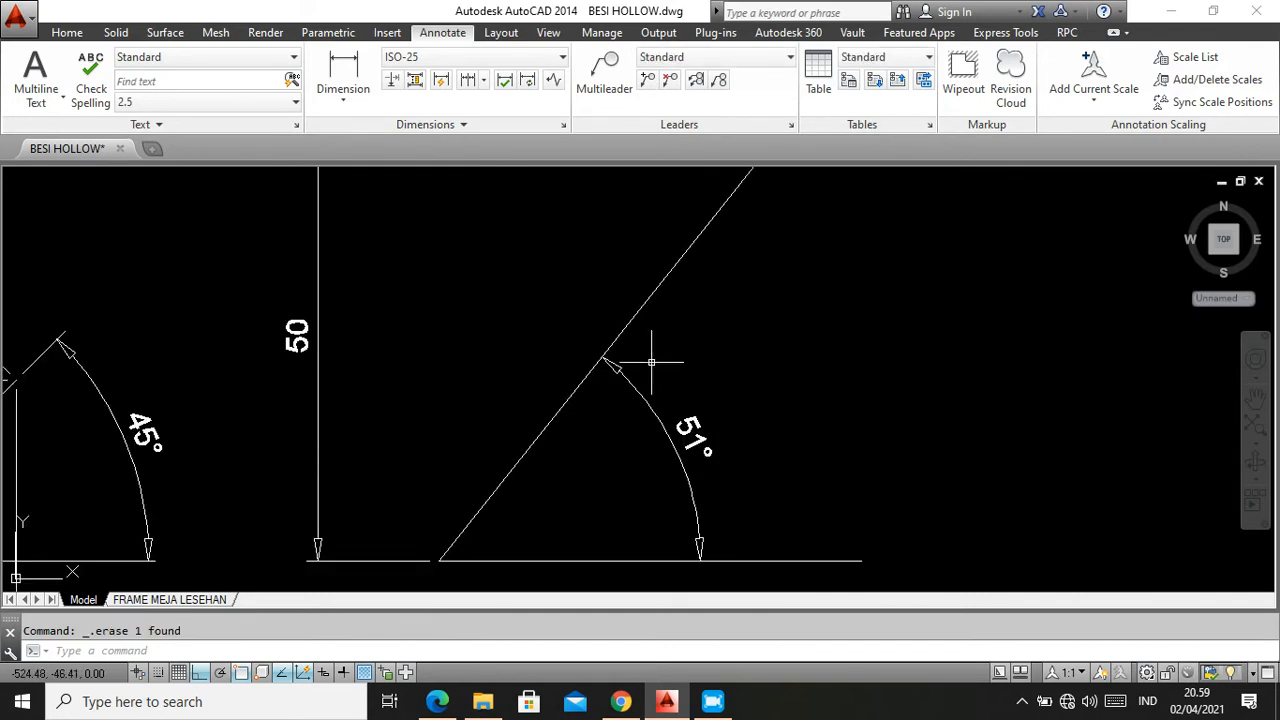
{"action": "scroll", "coordinate": [641, 352], "scroll_direction": "down", "scroll_amount": 2}
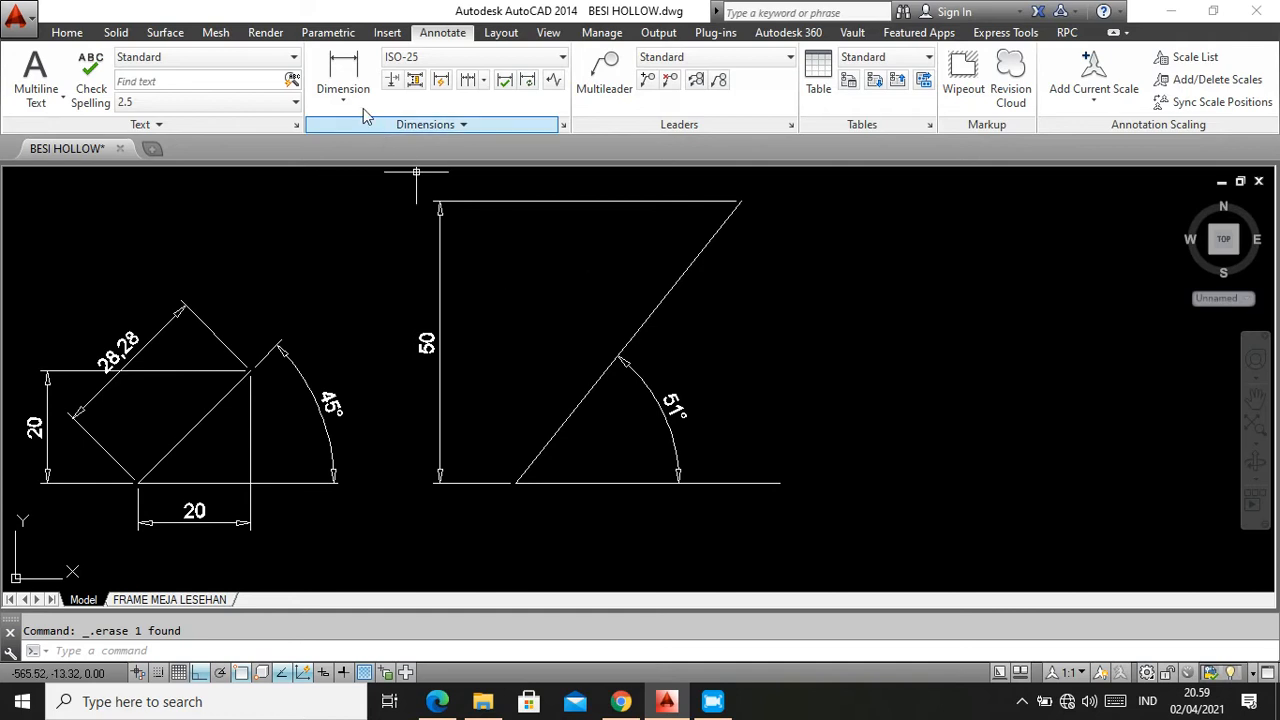
{"action": "left_click", "coordinate": [590, 488]}
{"action": "left_click", "coordinate": [578, 468]}
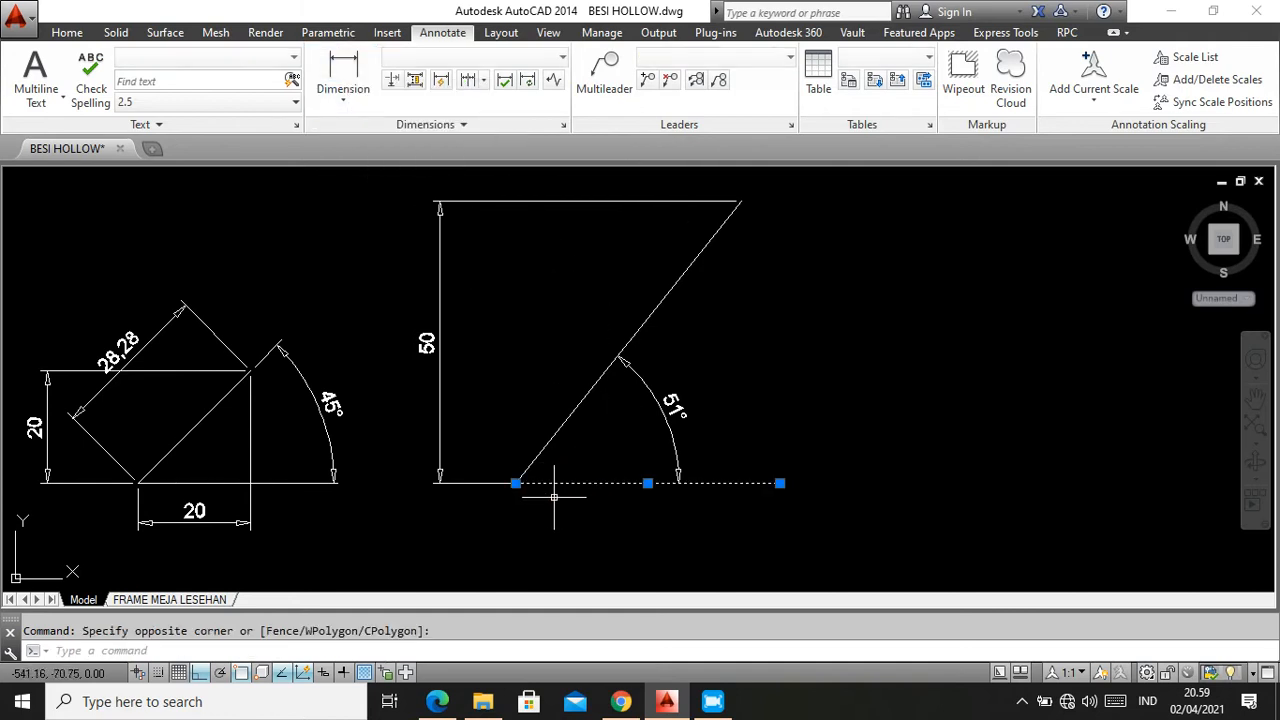
{"action": "key", "text": "Escape"}
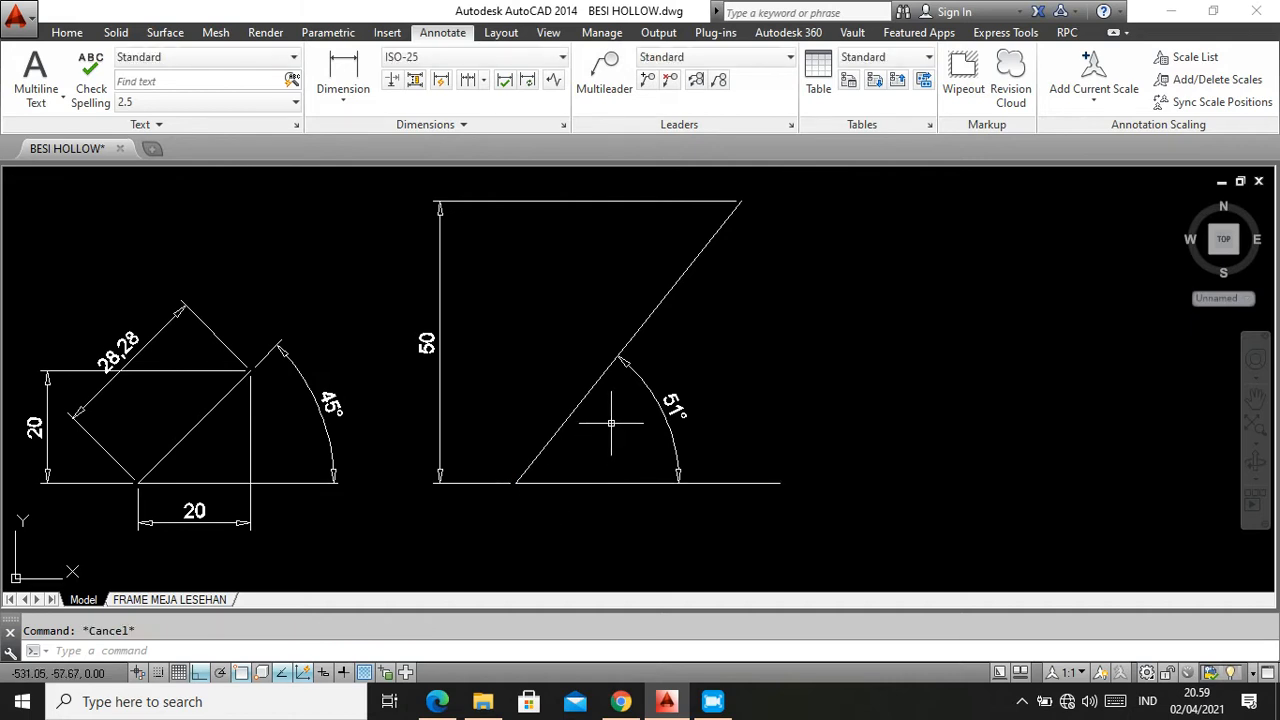
{"action": "left_click", "coordinate": [752, 536]}
{"action": "left_click", "coordinate": [730, 435]}
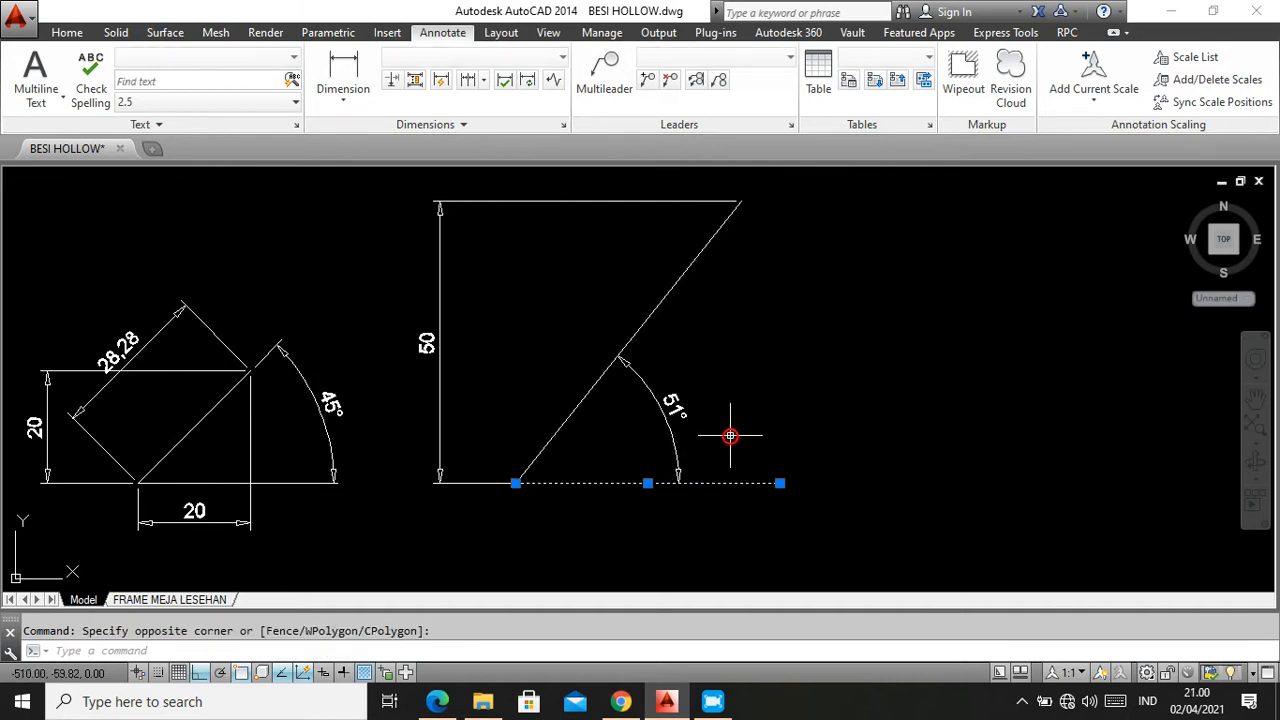
{"action": "key", "text": "Escape"}
{"action": "left_click", "coordinate": [350, 80]}
{"action": "scroll", "coordinate": [548, 486], "scroll_direction": "up", "scroll_amount": 2}
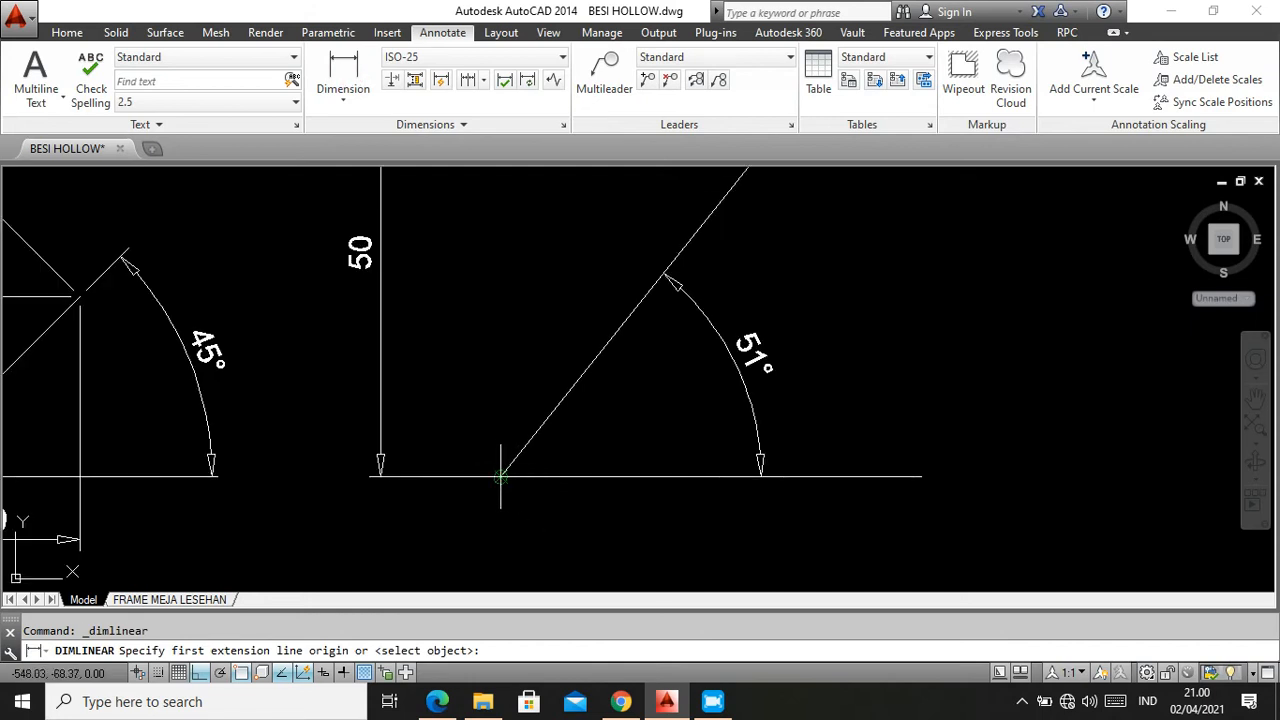
{"action": "left_click", "coordinate": [507, 481]}
{"action": "scroll", "coordinate": [507, 481], "scroll_direction": "down", "scroll_amount": 2}
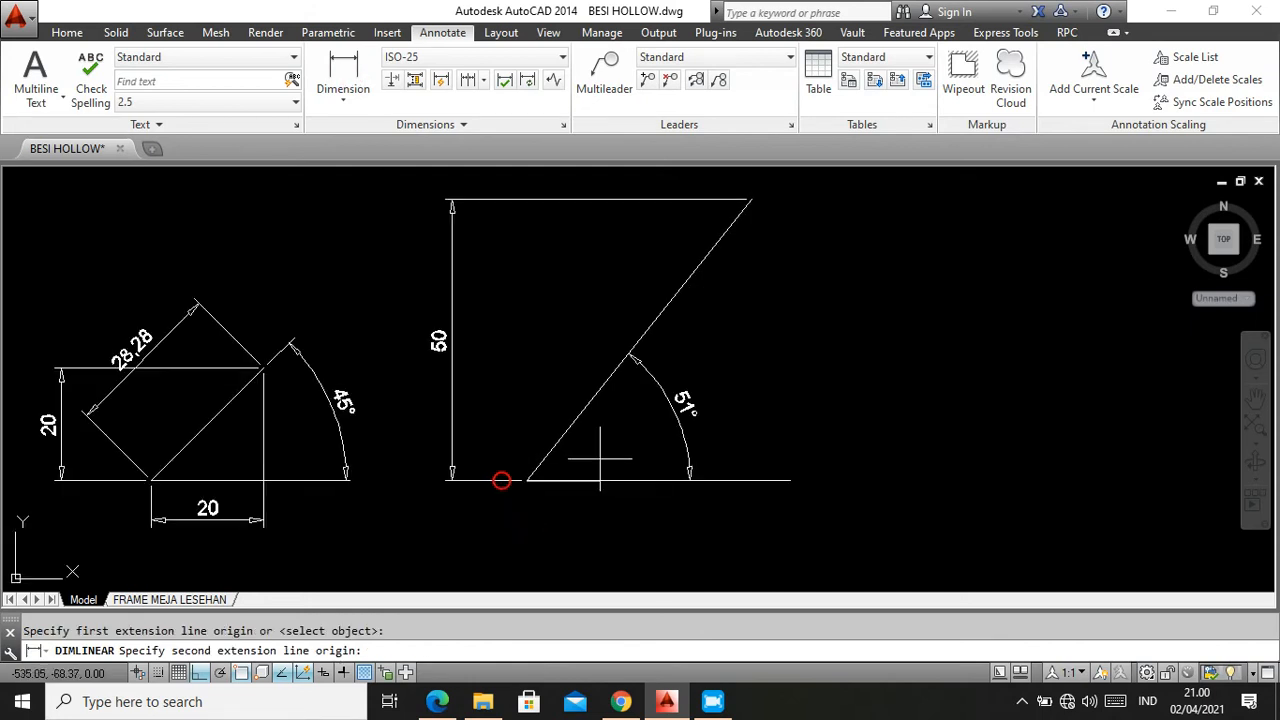
{"action": "left_click", "coordinate": [750, 199]}
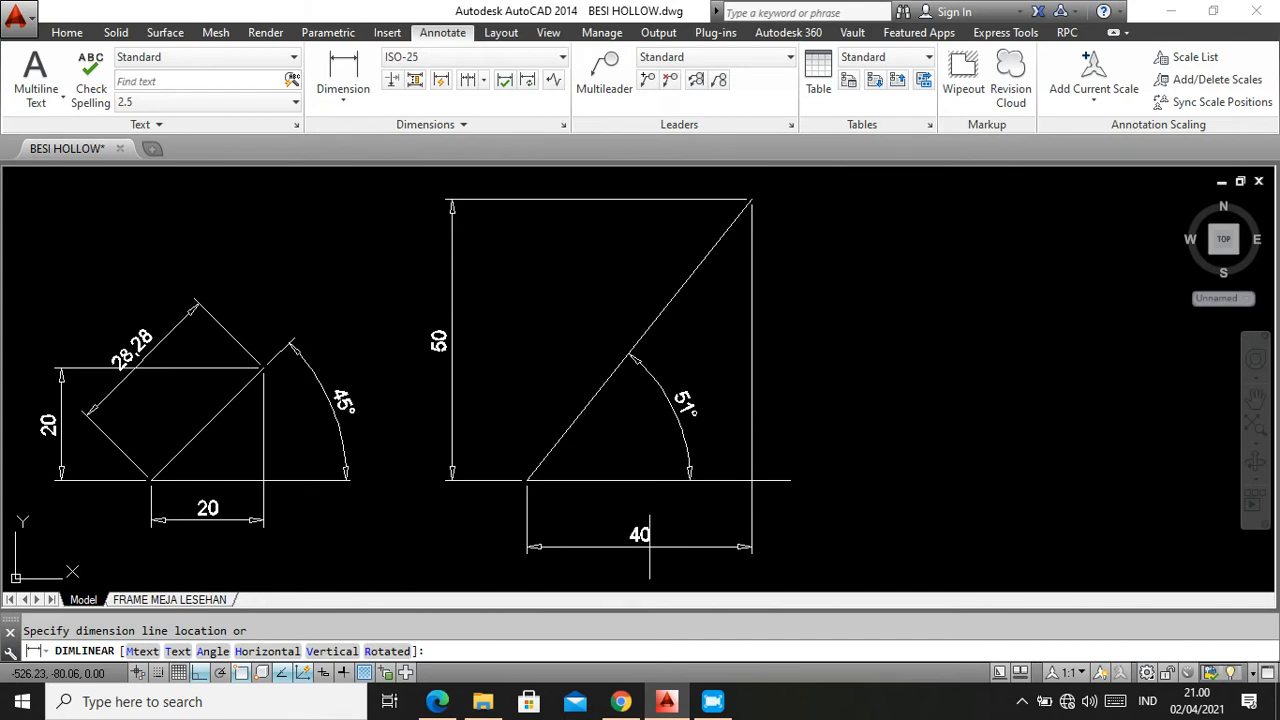
{"action": "left_click", "coordinate": [650, 546]}
{"action": "scroll", "coordinate": [579, 386], "scroll_direction": "down", "scroll_amount": 2}
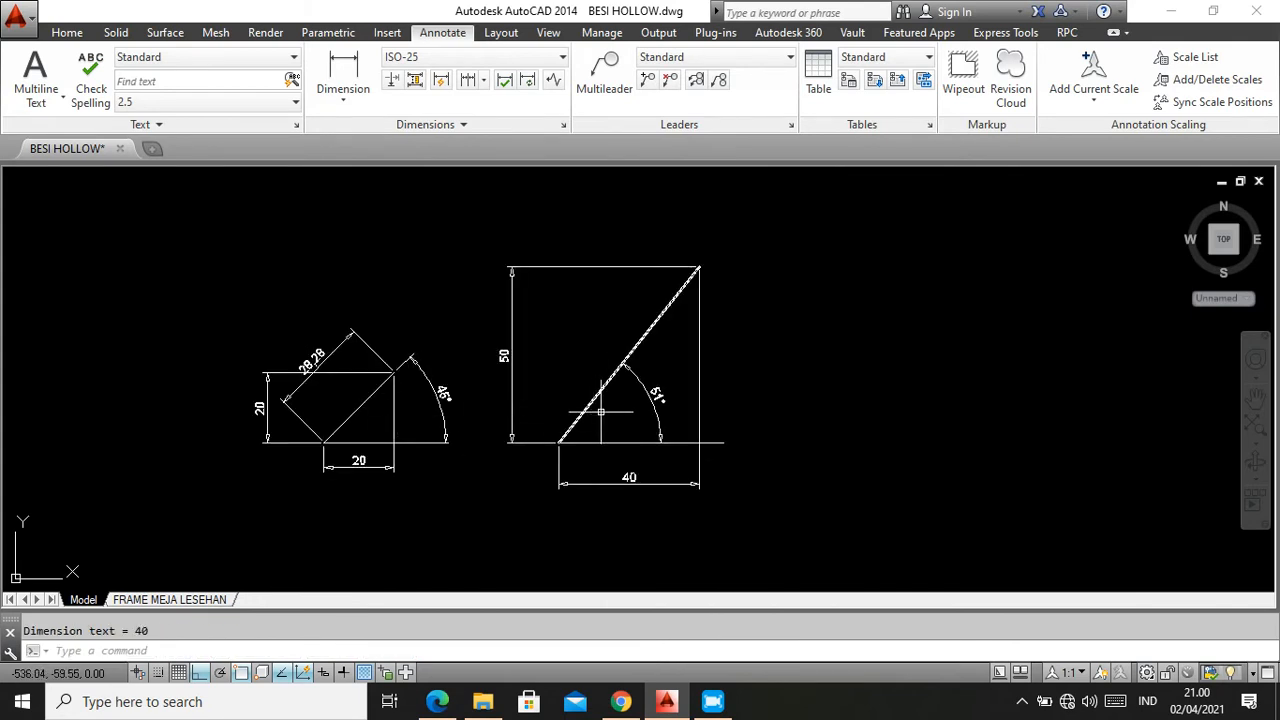
{"action": "scroll", "coordinate": [660, 400], "scroll_direction": "up", "scroll_amount": 2}
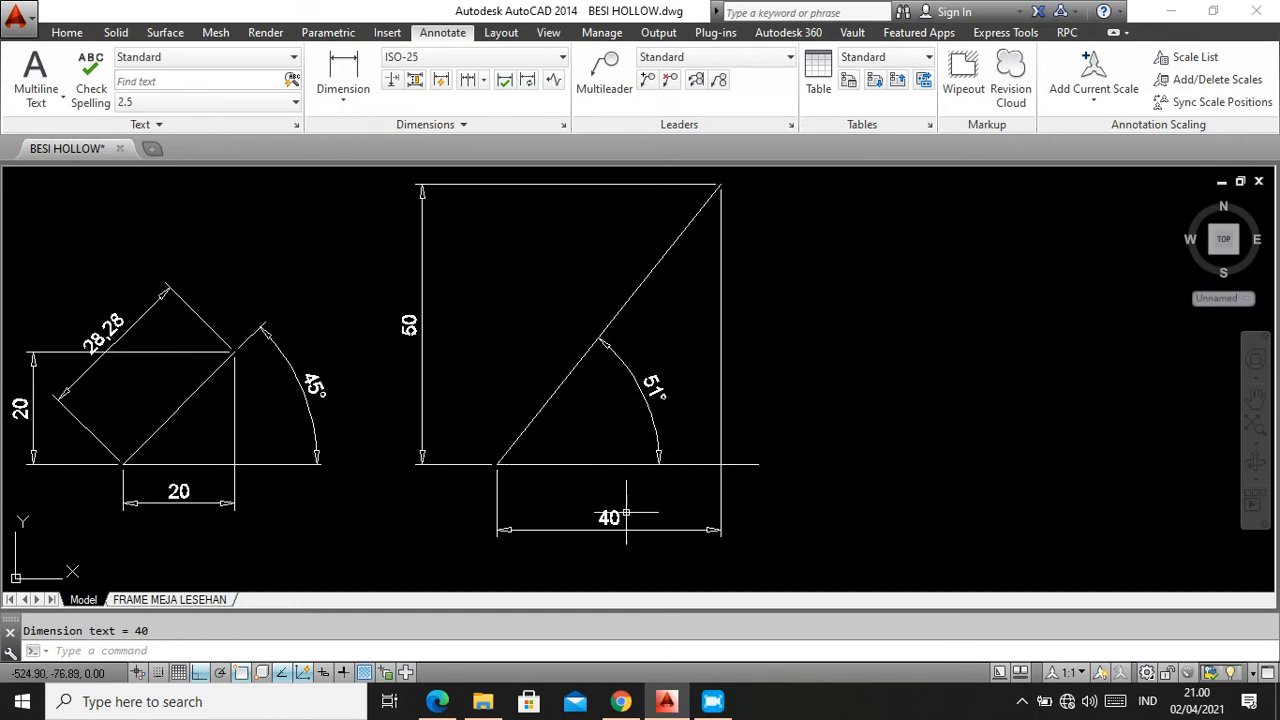
{"action": "scroll", "coordinate": [537, 390], "scroll_direction": "down", "scroll_amount": 2}
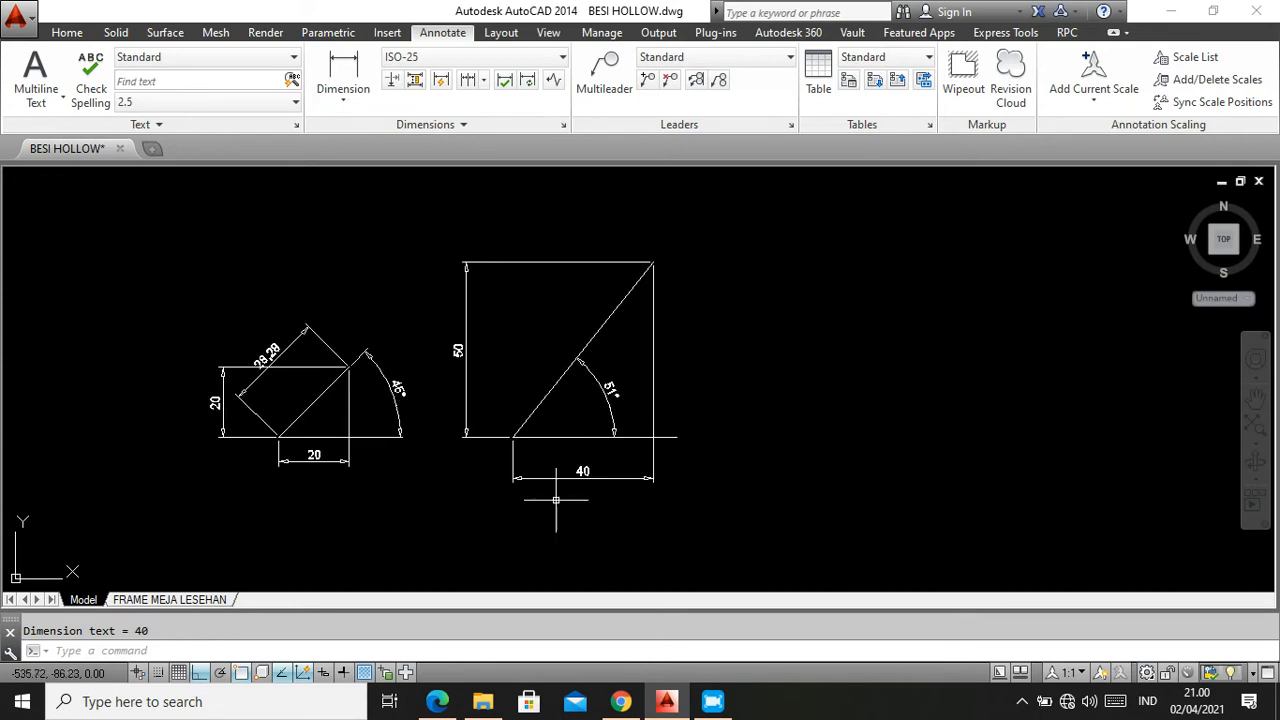
Switch to the PDF handout in Edge and read sections II.1.b and II.1.c on drawing lines by coordinates and by length and angle
{"action": "left_click", "coordinate": [440, 703]}
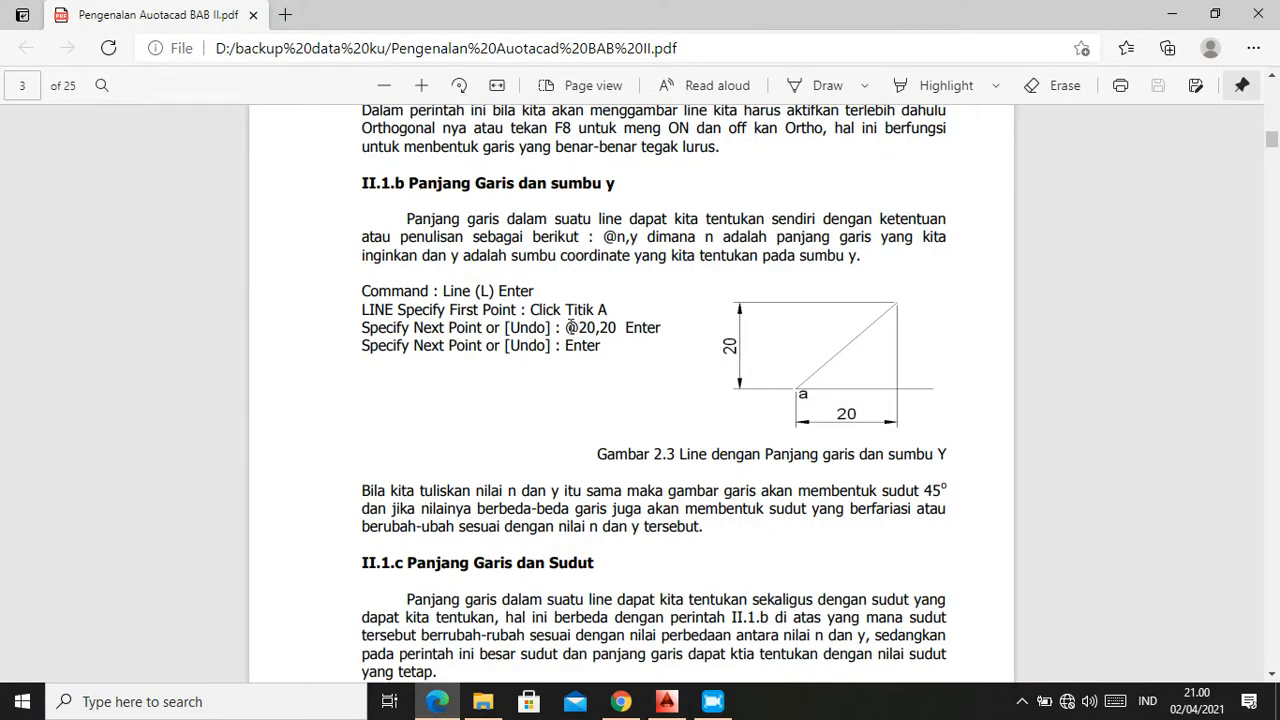
{"action": "scroll", "coordinate": [536, 380], "scroll_direction": "up", "scroll_amount": 1}
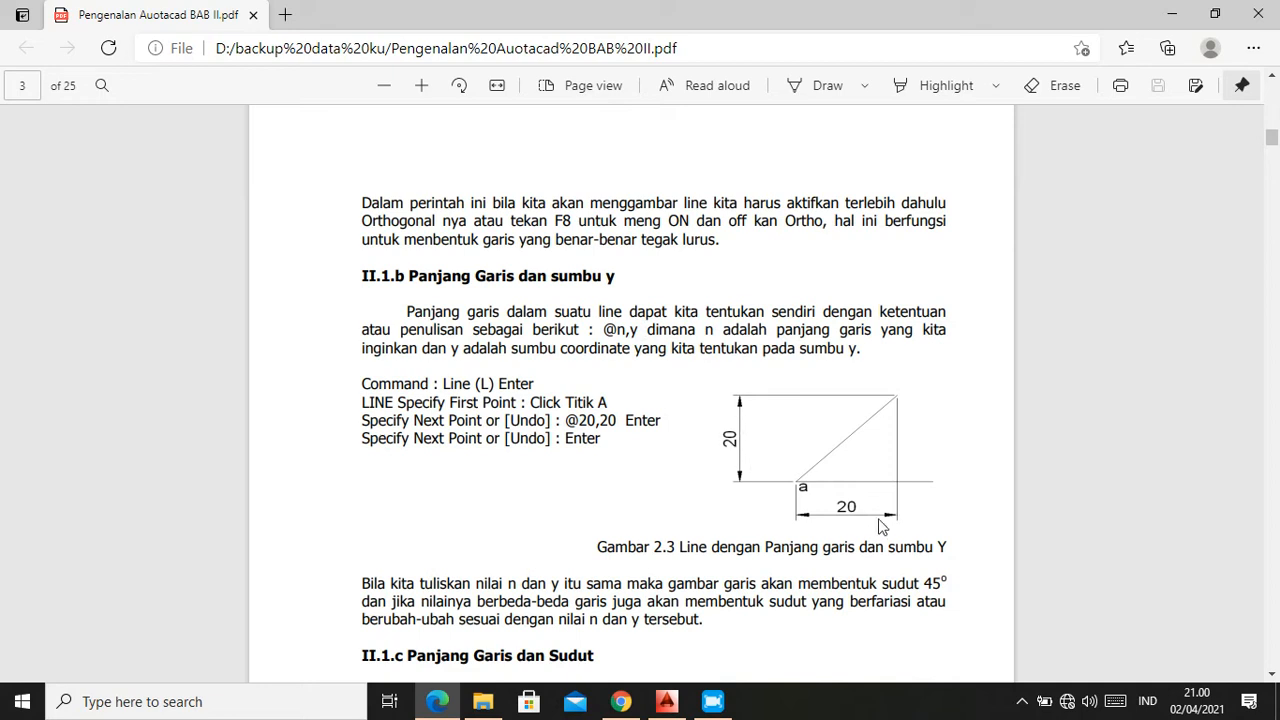
{"action": "scroll", "coordinate": [643, 421], "scroll_direction": "down", "scroll_amount": 3}
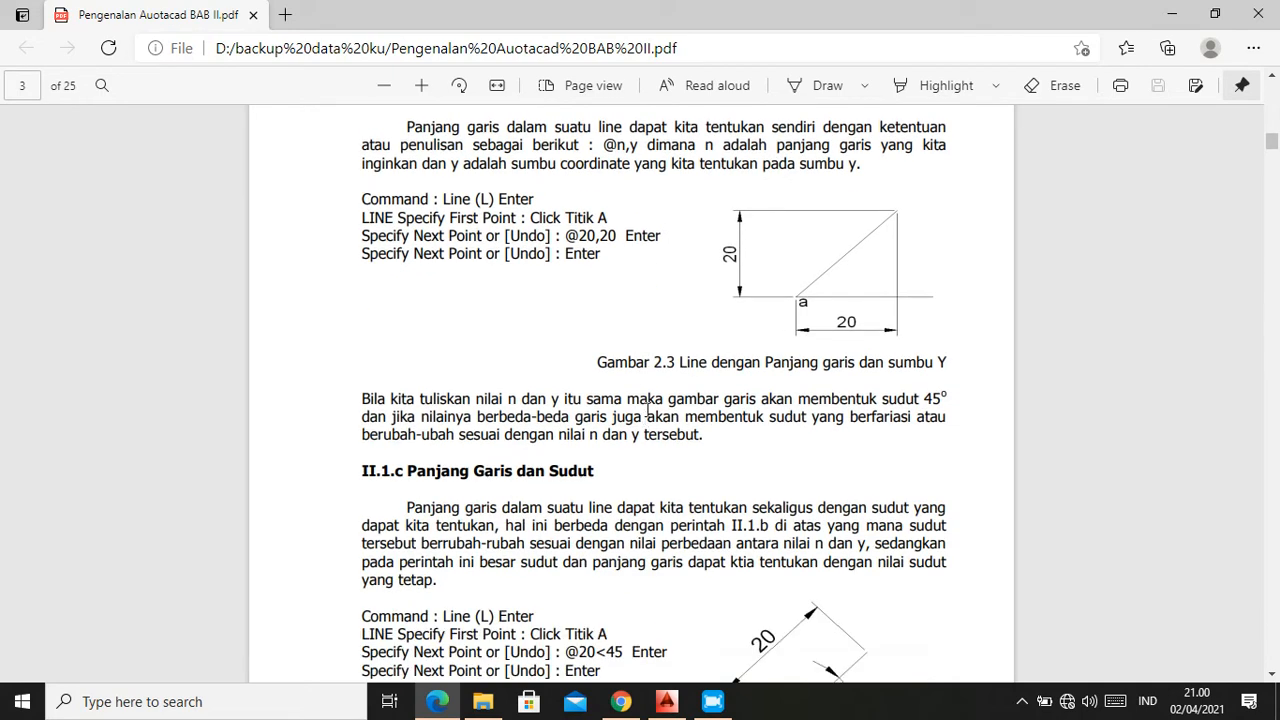
{"action": "scroll", "coordinate": [647, 402], "scroll_direction": "down", "scroll_amount": 2}
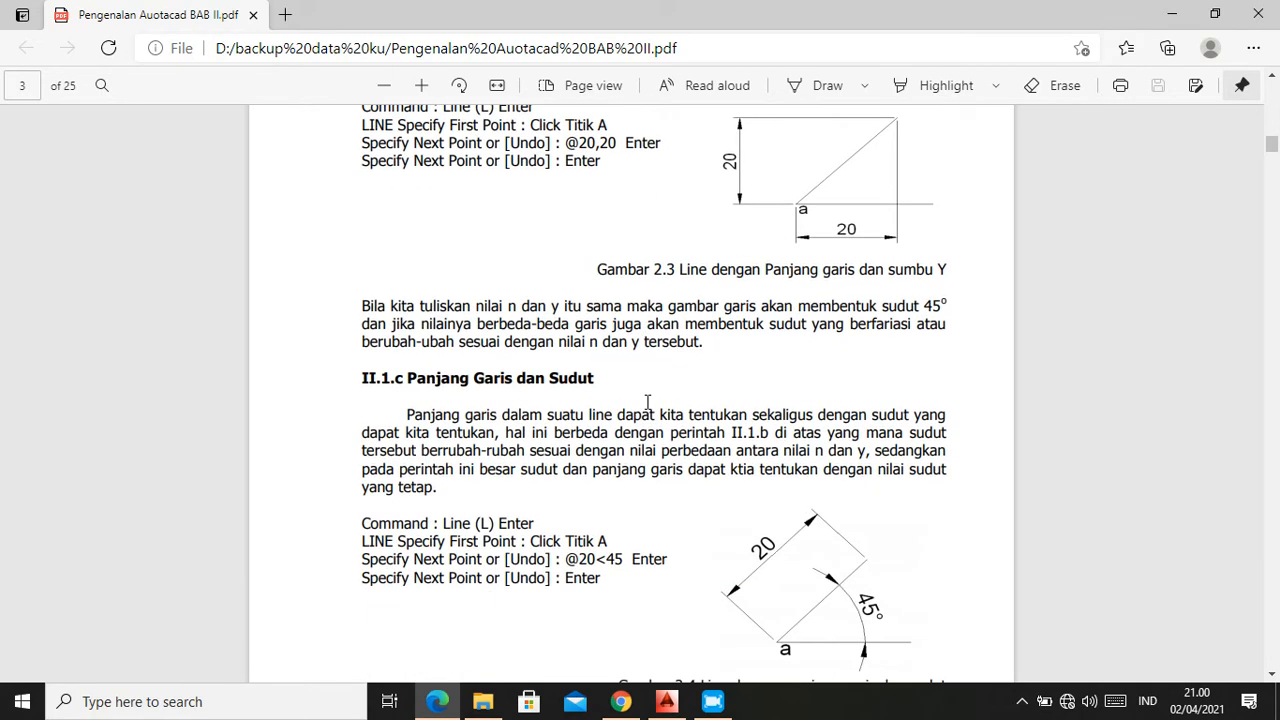
{"action": "scroll", "coordinate": [525, 390], "scroll_direction": "up", "scroll_amount": 4}
{"action": "scroll", "coordinate": [523, 388], "scroll_direction": "down", "scroll_amount": 6}
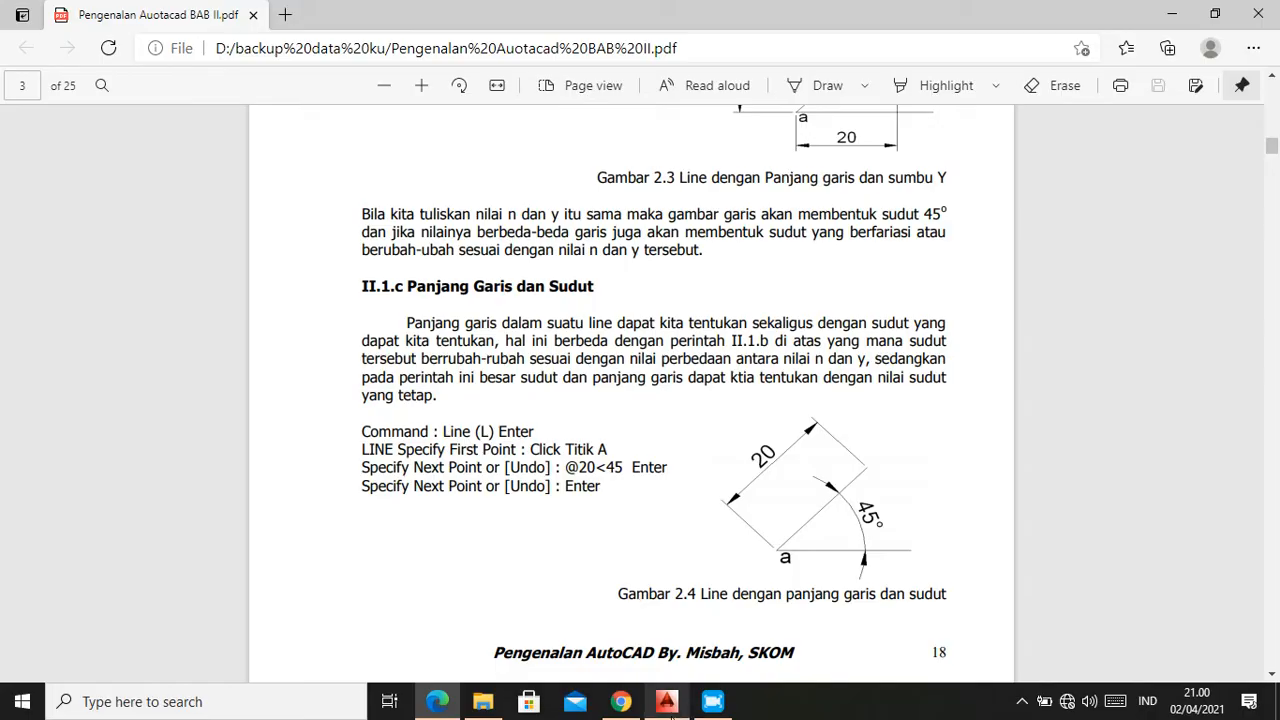
{"action": "left_click", "coordinate": [666, 701]}
{"action": "type", "text": "l"}
{"action": "key", "text": "Return"}
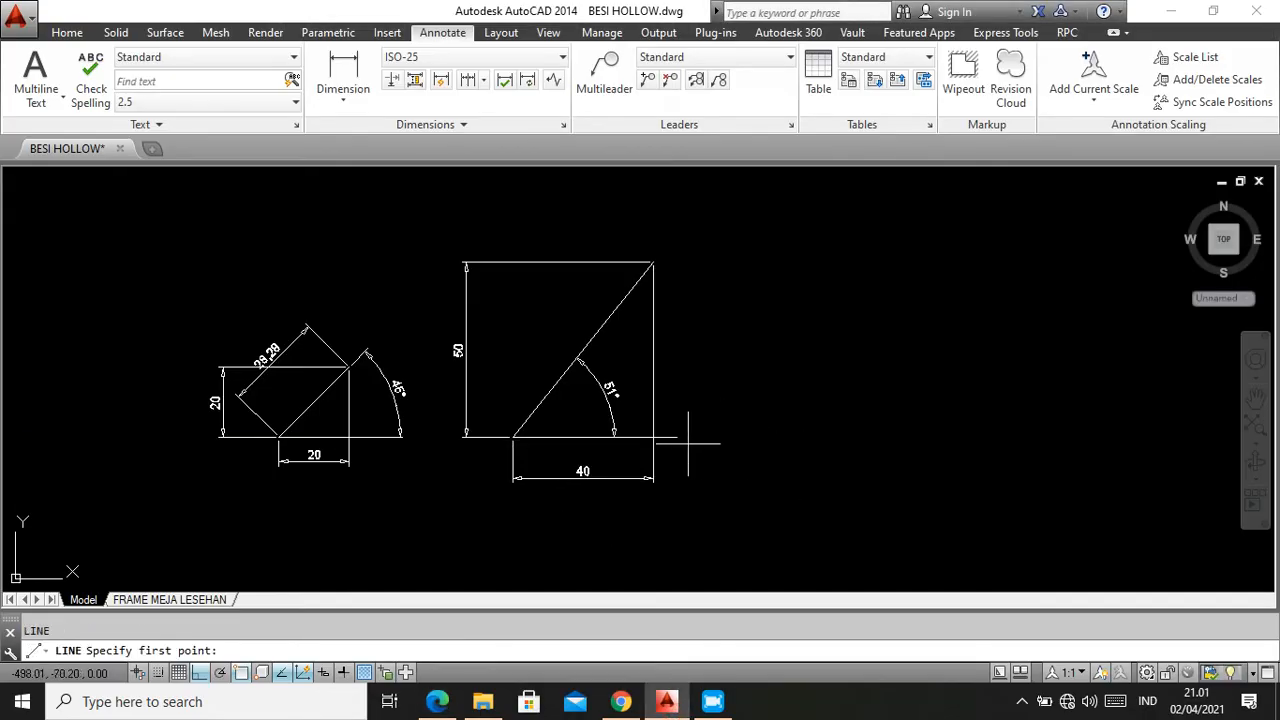
{"action": "left_click", "coordinate": [744, 437]}
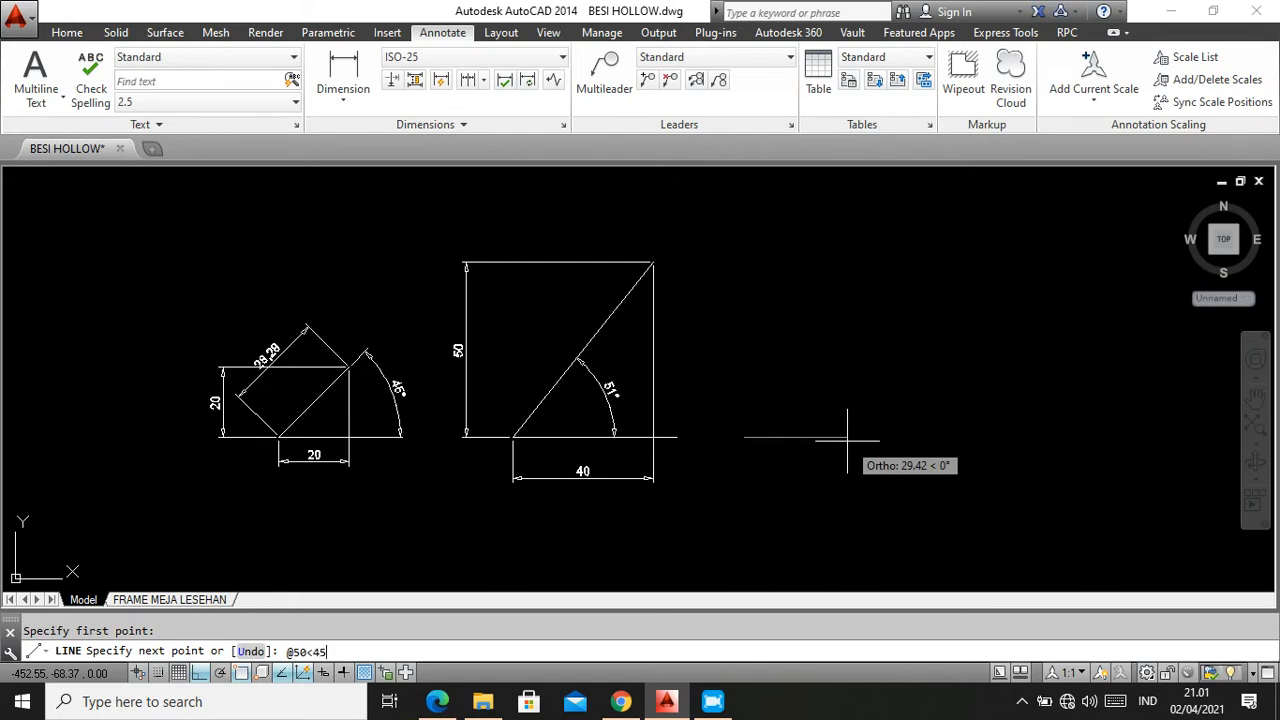
{"action": "type", "text": "@50<45"}
{"action": "key", "text": "Return"}
{"action": "key", "text": "Return"}
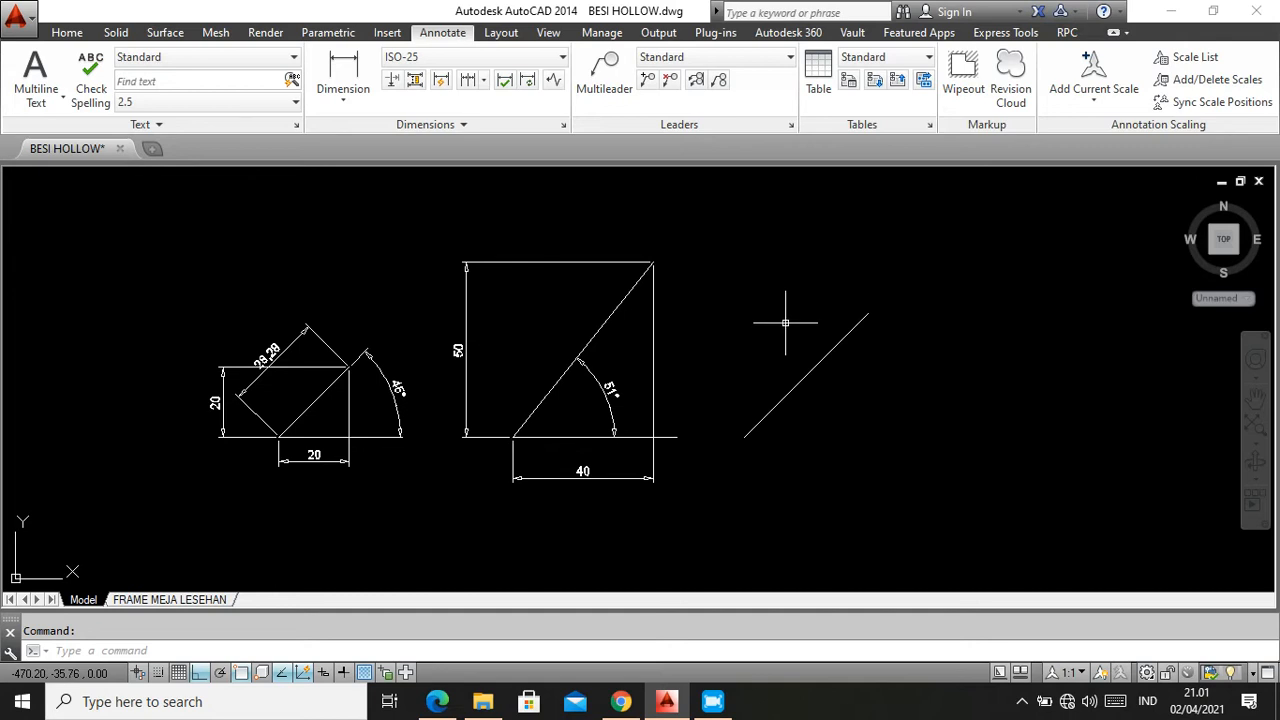
{"action": "type", "text": "l"}
{"action": "key", "text": "Return"}
{"action": "left_click", "coordinate": [744, 437]}
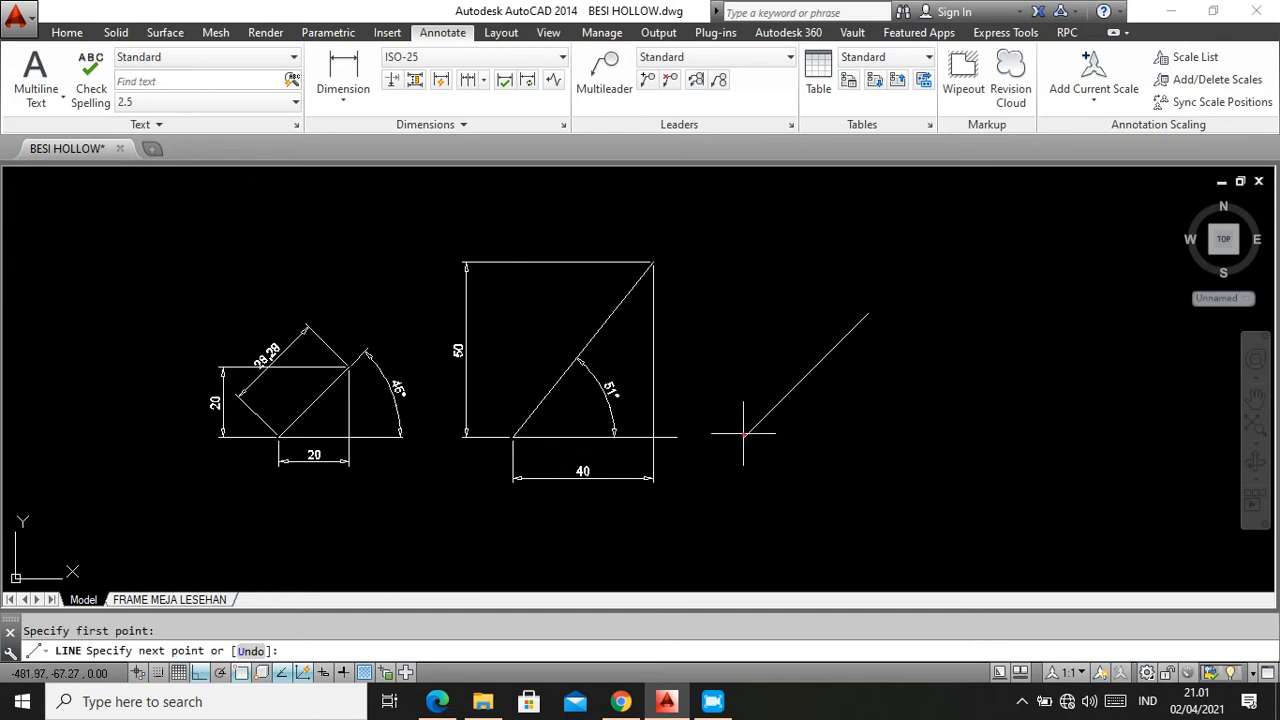
{"action": "left_click", "coordinate": [865, 437]}
{"action": "key", "text": "Return"}
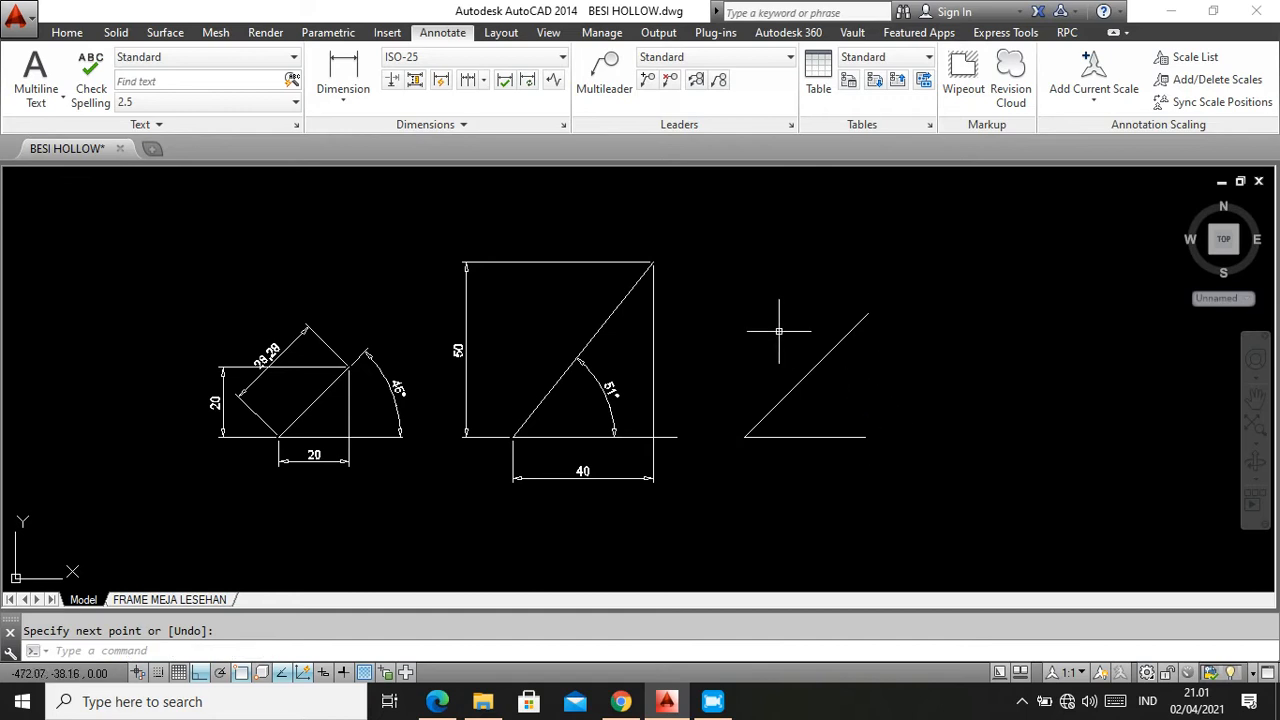
{"action": "left_click", "coordinate": [343, 95]}
{"action": "left_click", "coordinate": [360, 170]}
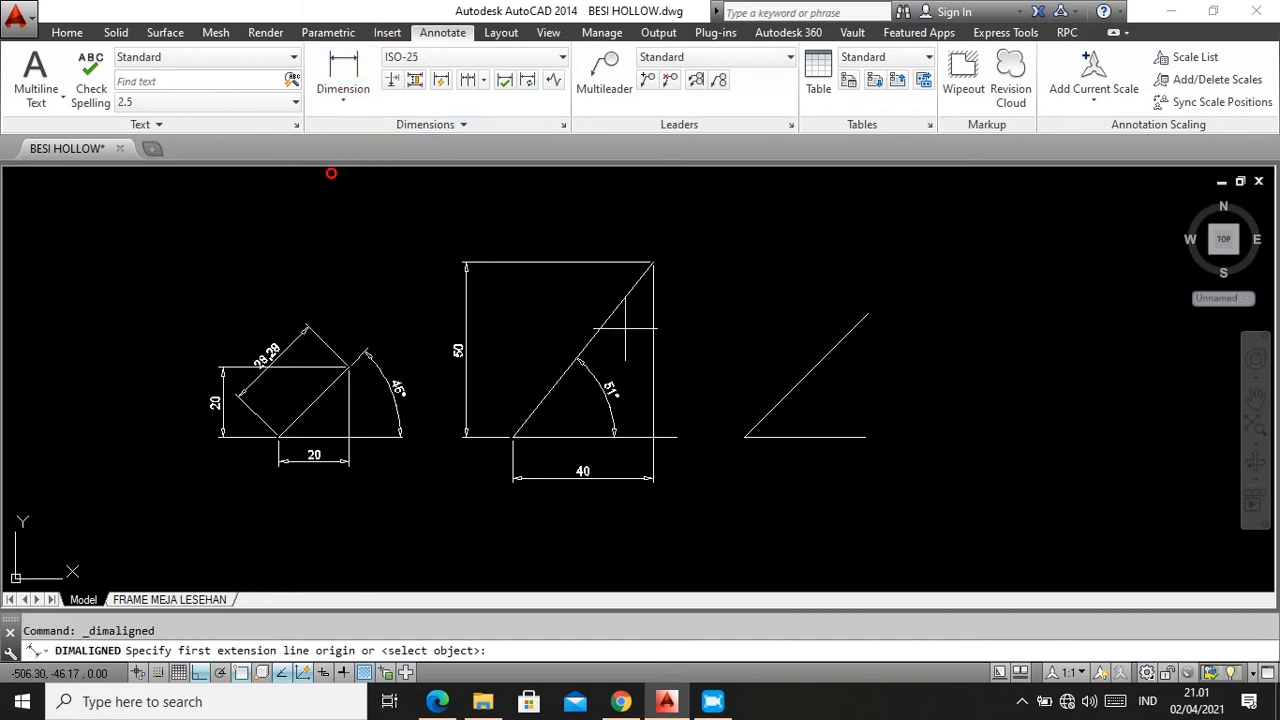
{"action": "left_click", "coordinate": [745, 437]}
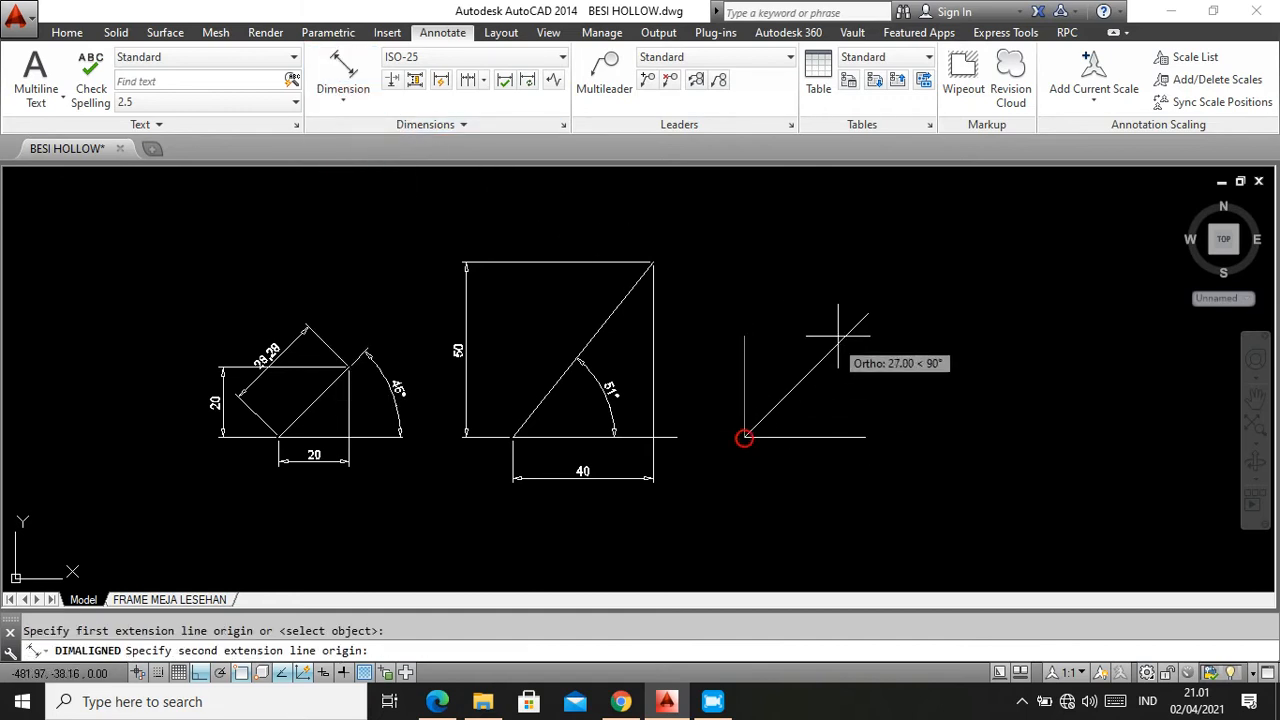
{"action": "left_click", "coordinate": [866, 314]}
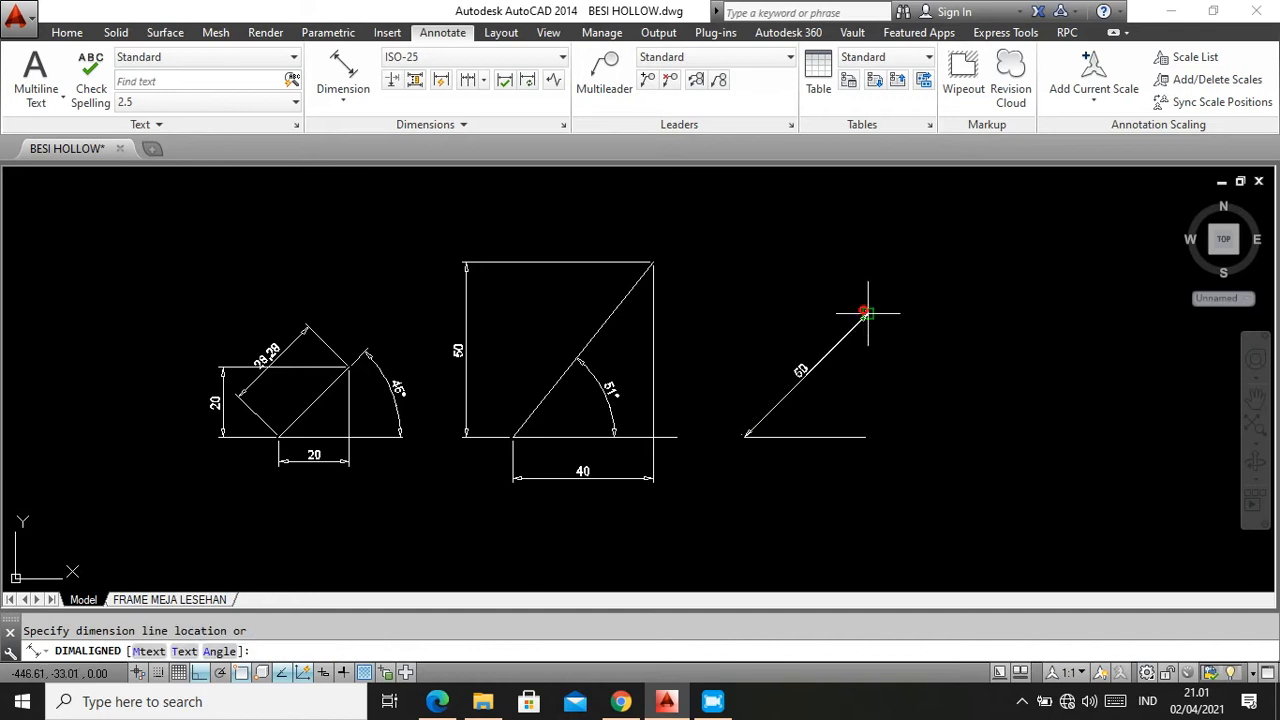
{"action": "left_click", "coordinate": [775, 333]}
{"action": "left_click", "coordinate": [343, 96]}
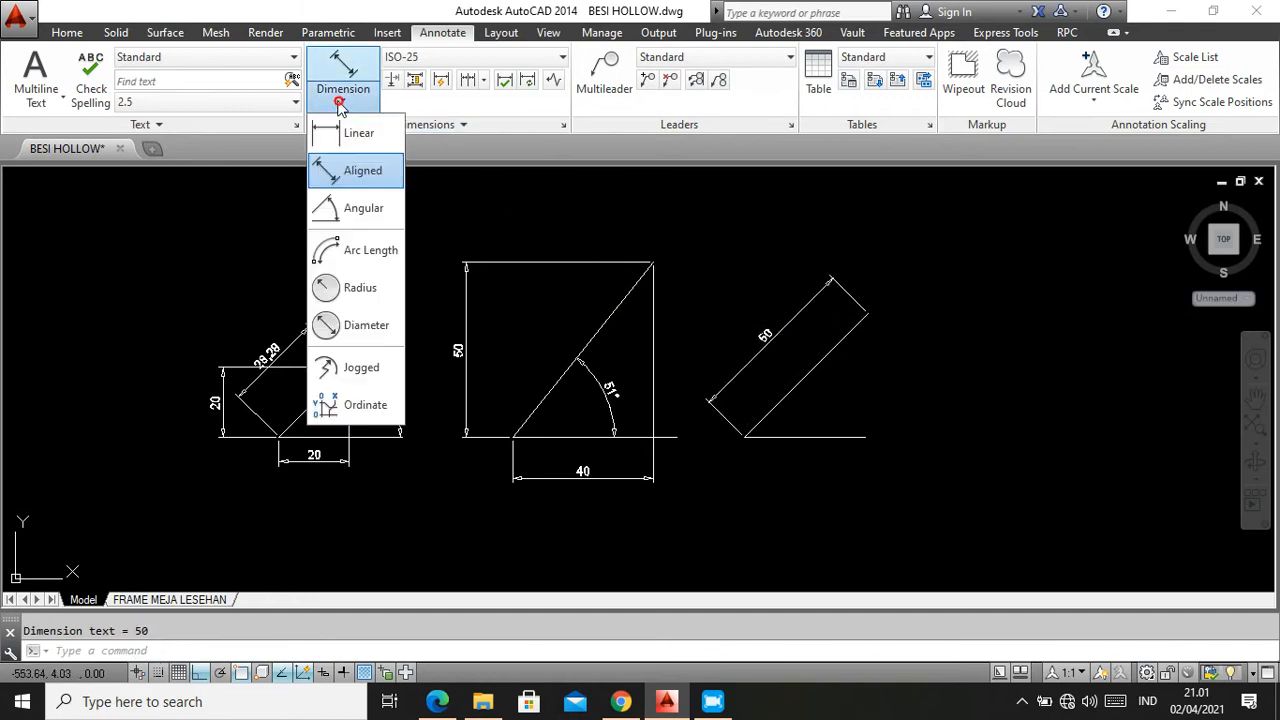
{"action": "left_click", "coordinate": [340, 212]}
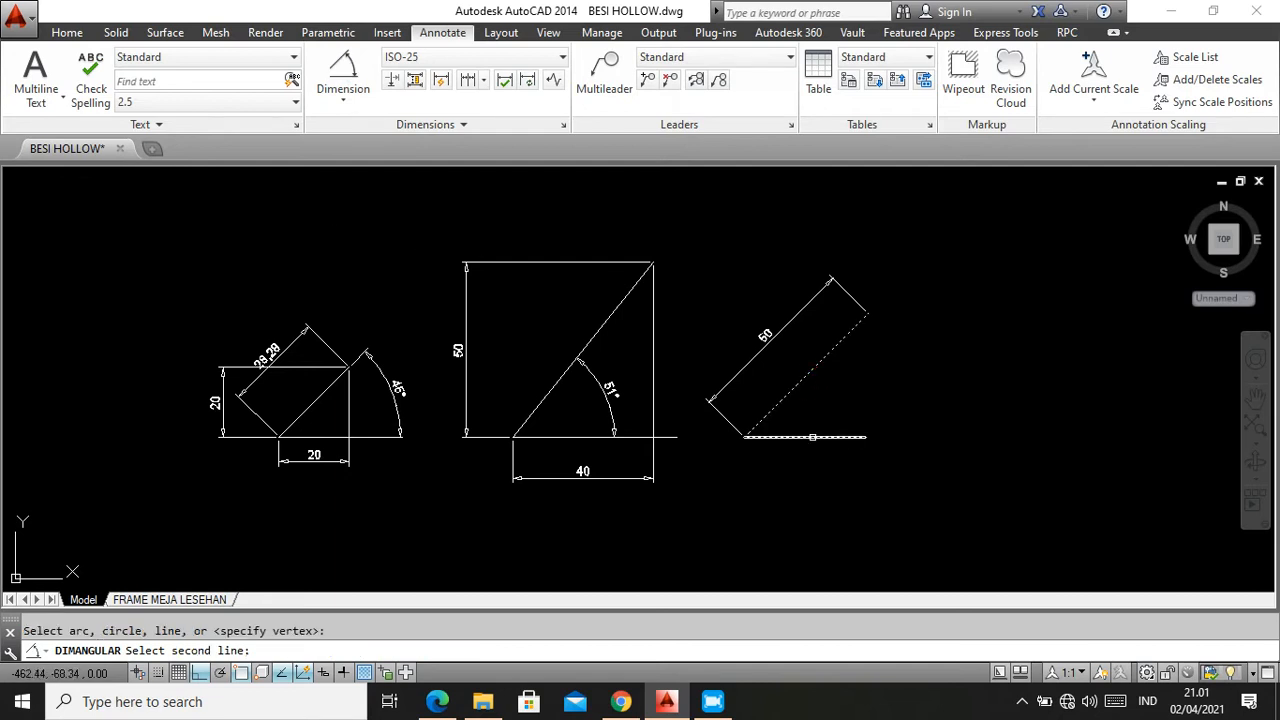
{"action": "left_click", "coordinate": [817, 434]}
{"action": "left_click", "coordinate": [880, 390]}
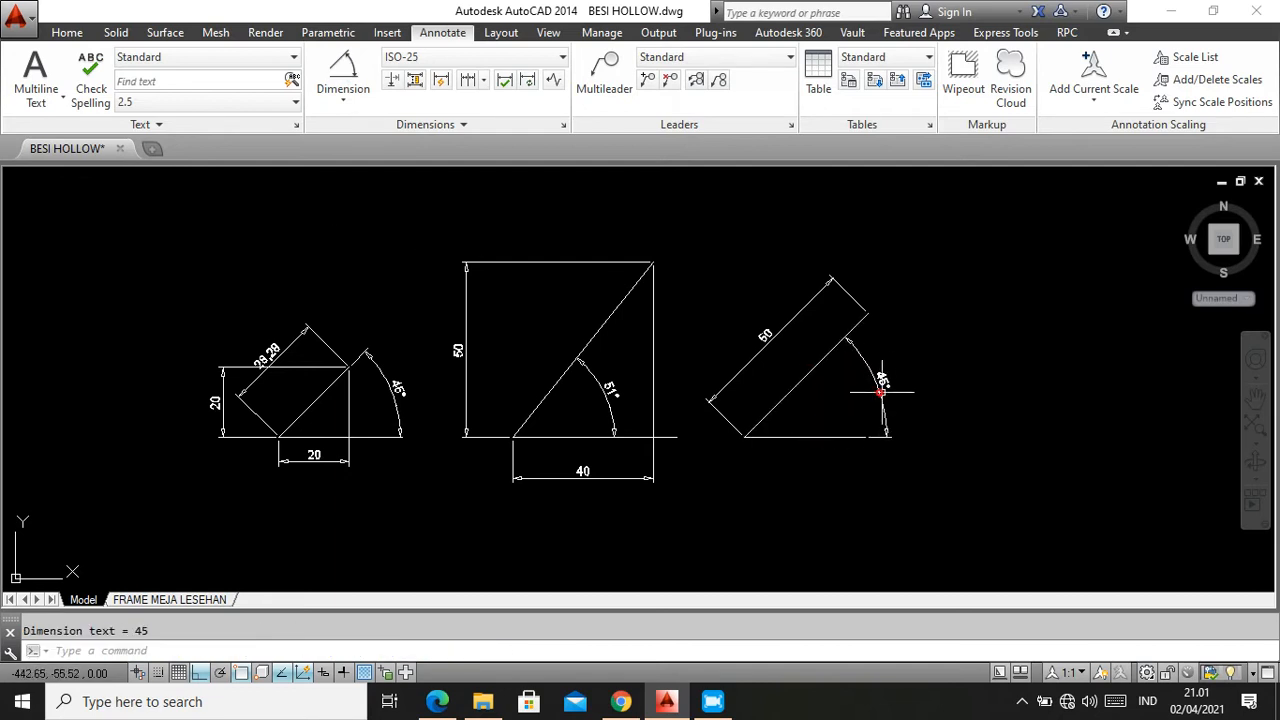
{"action": "scroll", "coordinate": [846, 340], "scroll_direction": "up", "scroll_amount": 4}
{"action": "scroll", "coordinate": [843, 340], "scroll_direction": "down", "scroll_amount": 2}
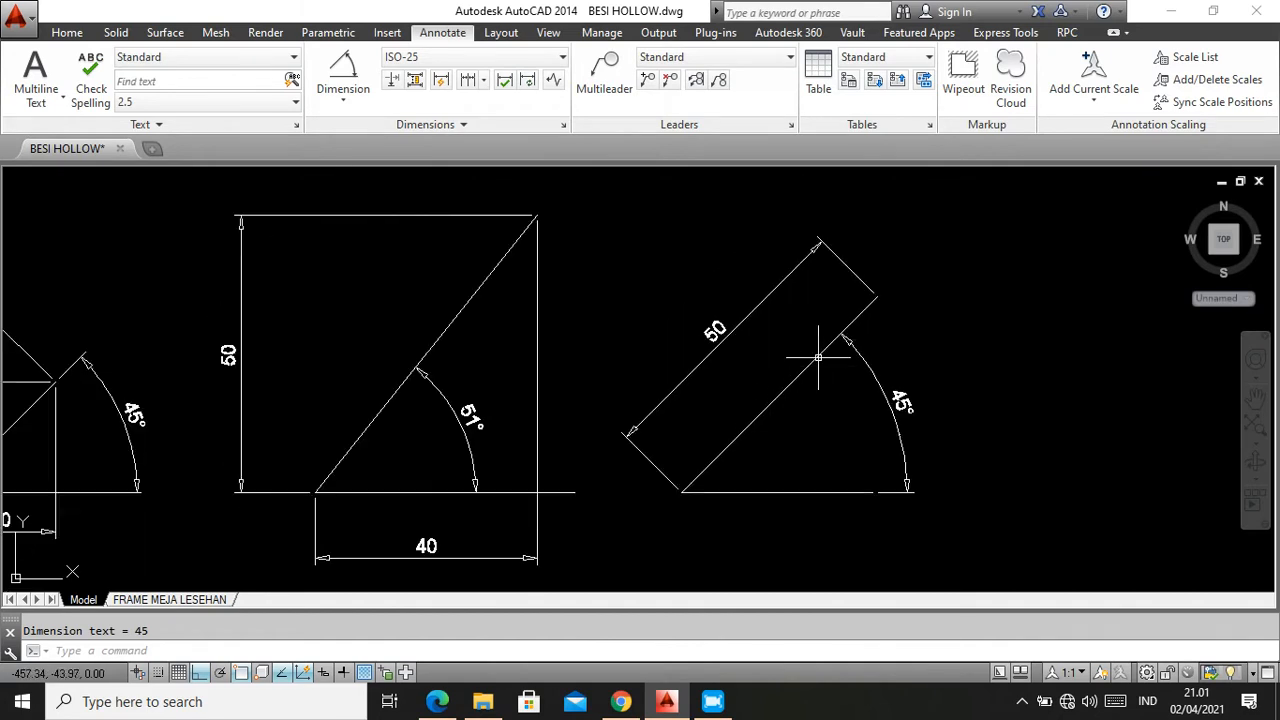
{"action": "scroll", "coordinate": [725, 338], "scroll_direction": "up", "scroll_amount": 2}
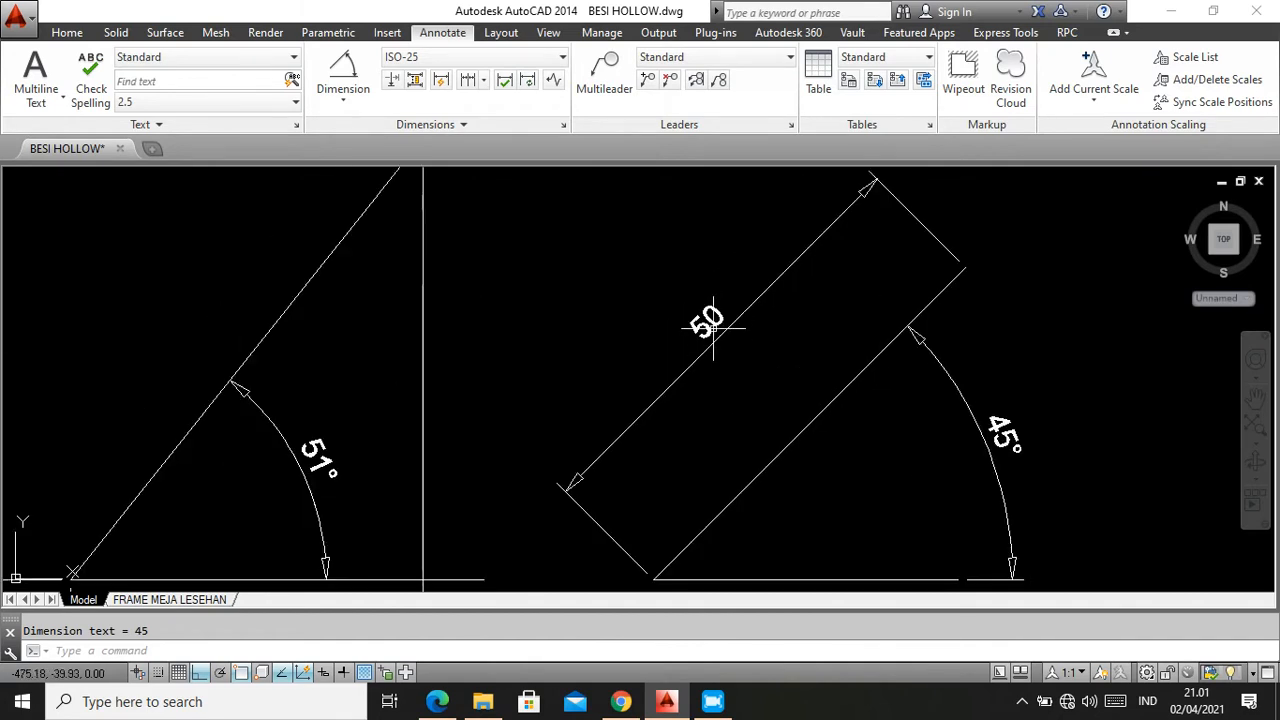
{"action": "scroll", "coordinate": [724, 330], "scroll_direction": "down", "scroll_amount": 2}
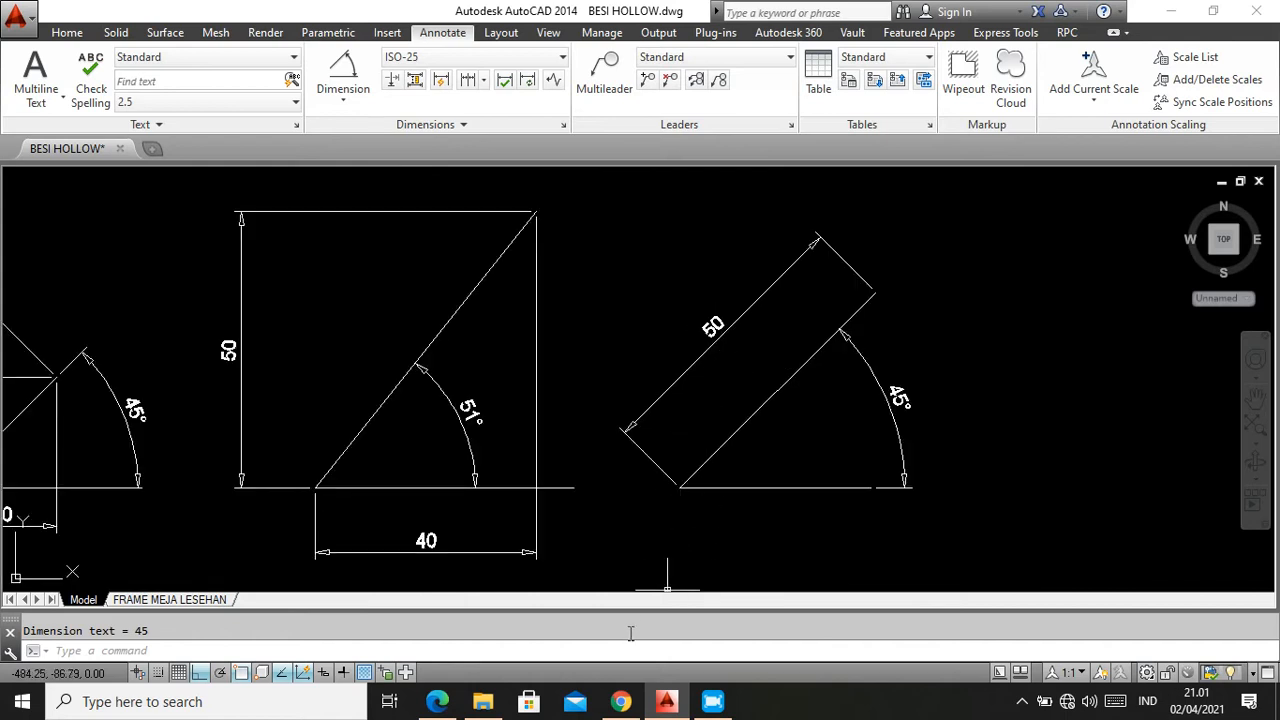
Switch to the PDF handout and review the line sections II.1.b and II.1.c up to the II.2 Polyline heading
{"action": "left_click", "coordinate": [437, 701]}
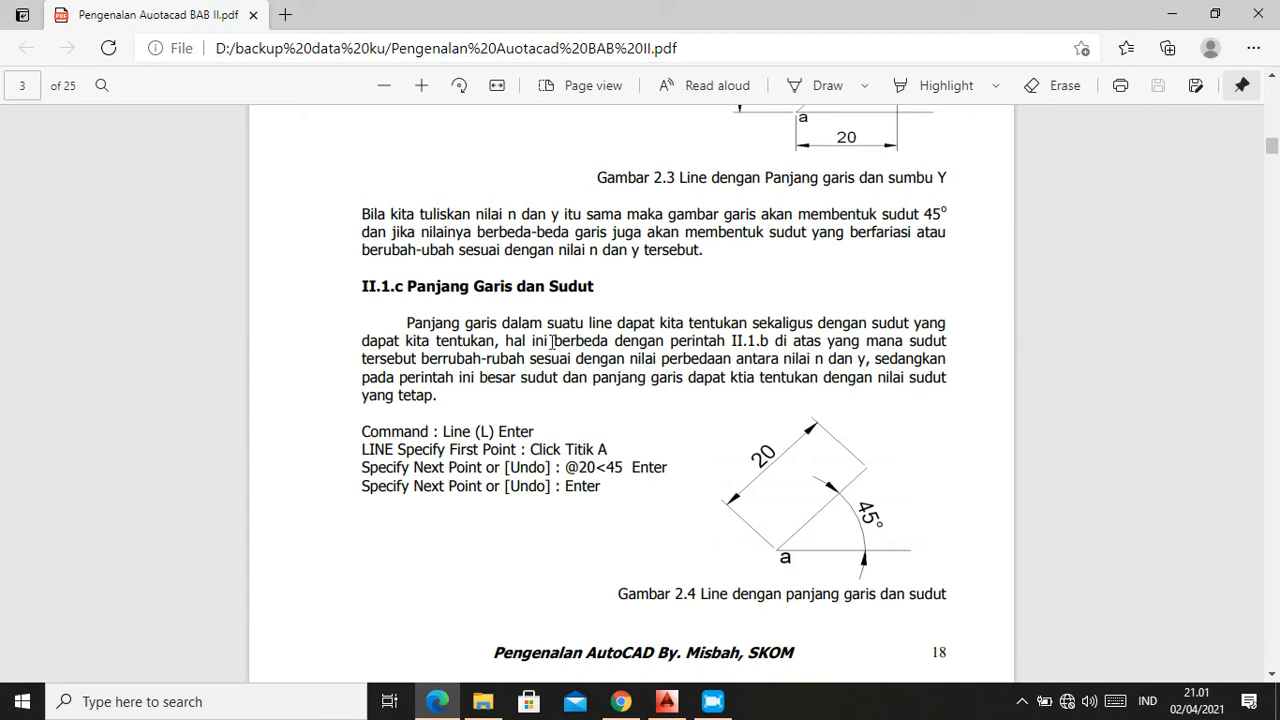
{"action": "scroll", "coordinate": [646, 432], "scroll_direction": "down", "scroll_amount": 5}
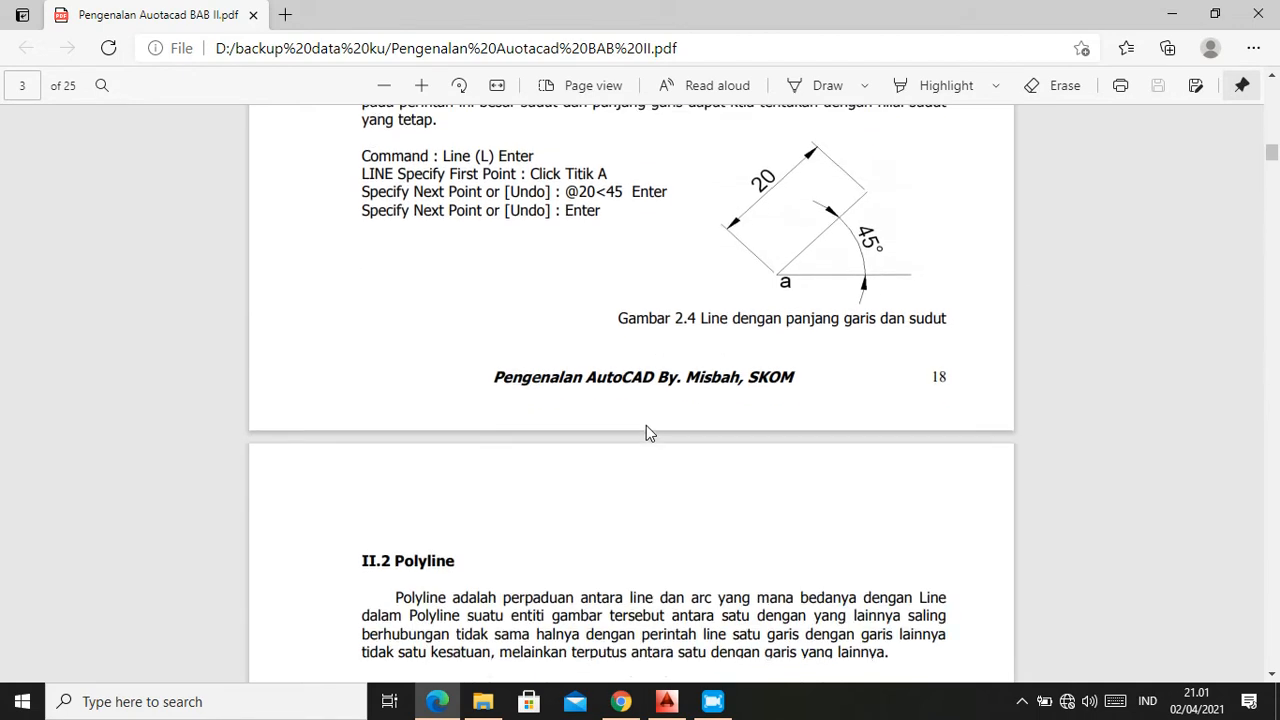
{"action": "scroll", "coordinate": [646, 430], "scroll_direction": "up", "scroll_amount": 10}
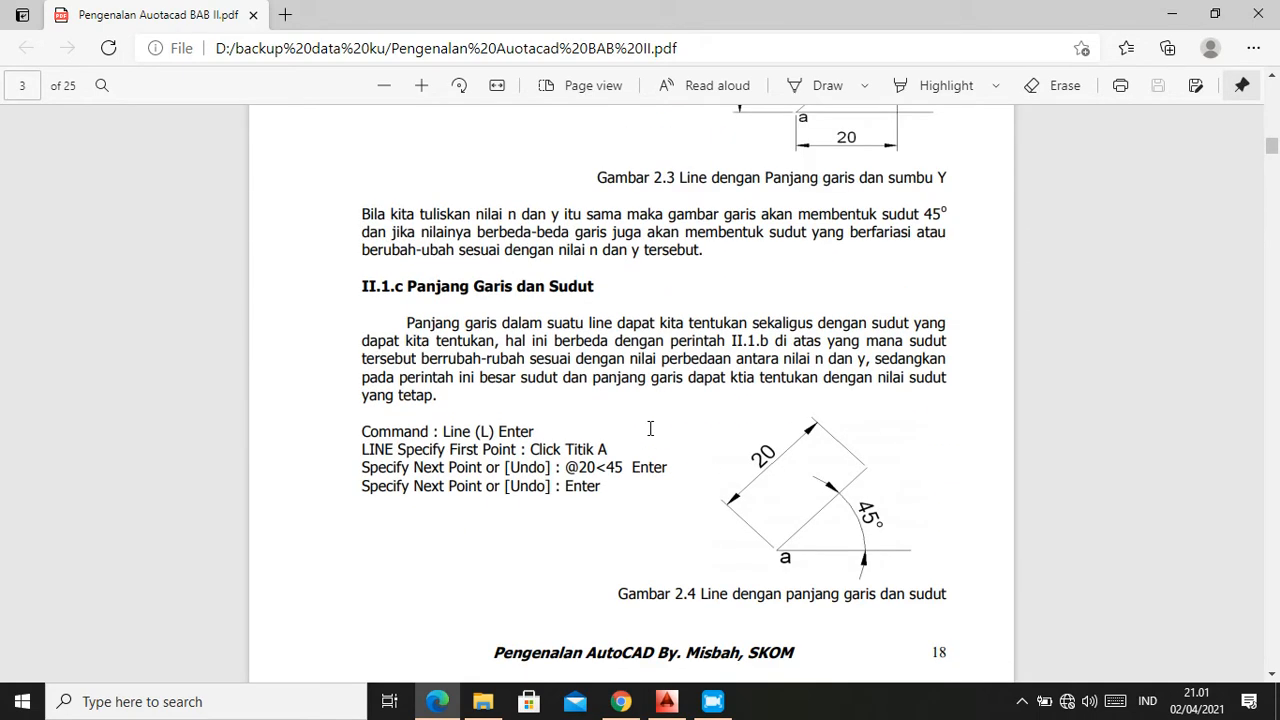
{"action": "scroll", "coordinate": [650, 430], "scroll_direction": "up", "scroll_amount": 2}
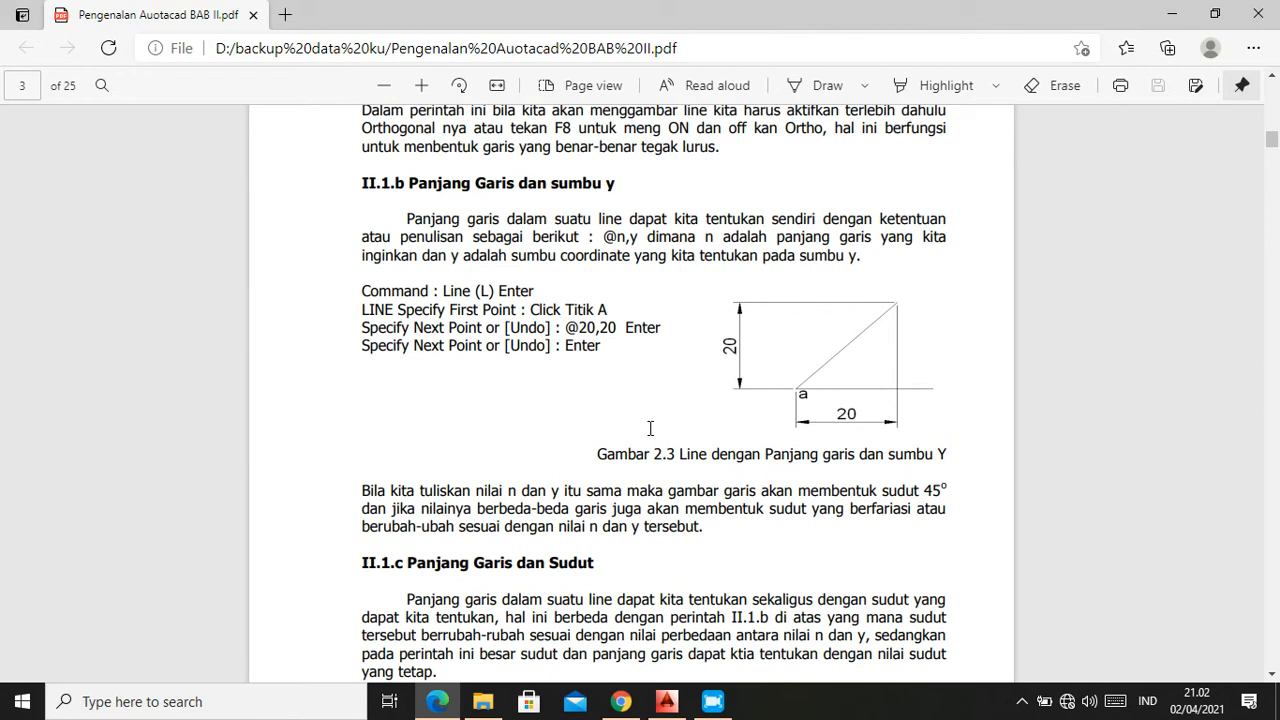
{"action": "scroll", "coordinate": [650, 430], "scroll_direction": "down", "scroll_amount": 2}
{"action": "scroll", "coordinate": [650, 428], "scroll_direction": "down", "scroll_amount": 5}
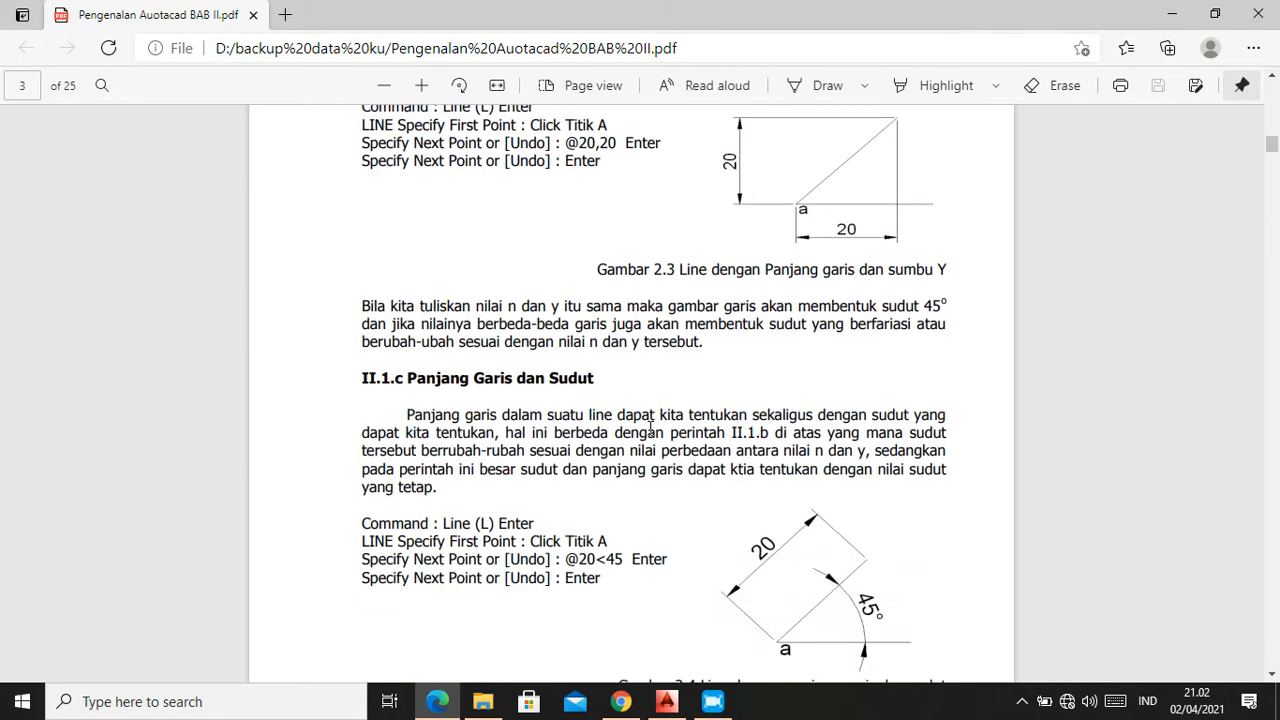
{"action": "scroll", "coordinate": [620, 430], "scroll_direction": "down", "scroll_amount": 3}
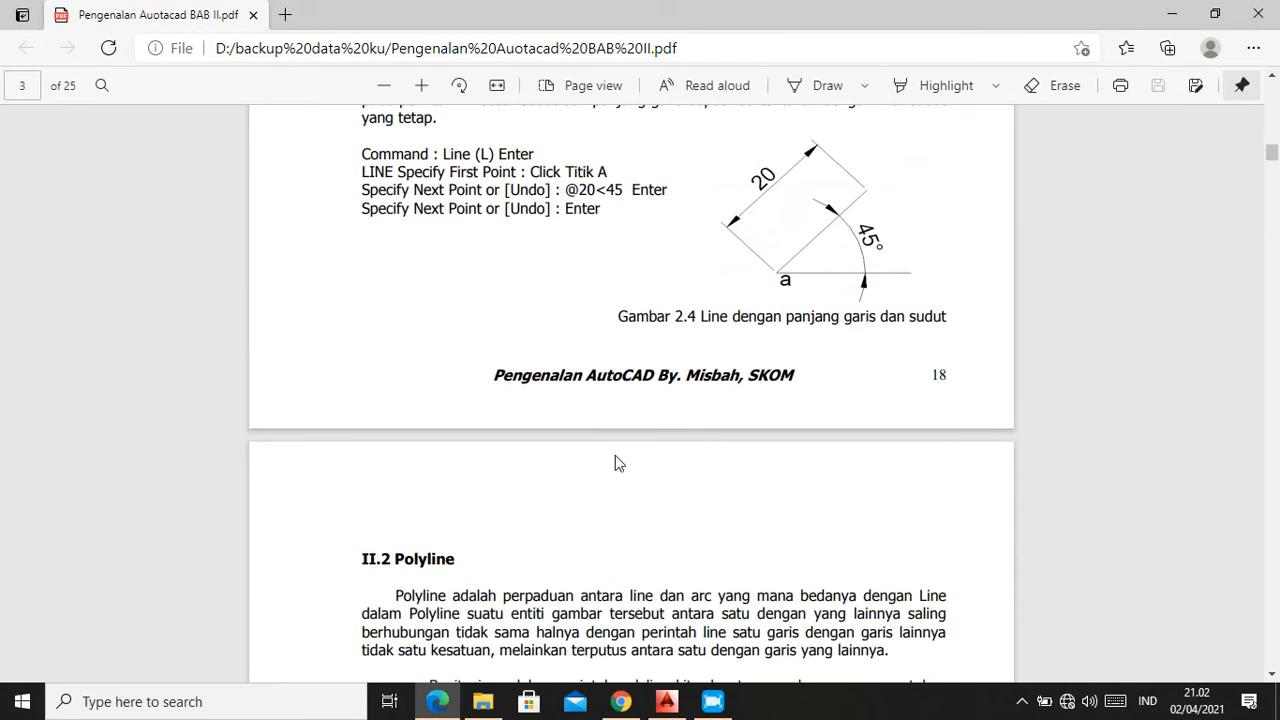
{"action": "left_click", "coordinate": [666, 700]}
{"action": "scroll", "coordinate": [647, 490], "scroll_direction": "up", "scroll_amount": 3}
{"action": "scroll", "coordinate": [647, 490], "scroll_direction": "down", "scroll_amount": 7}
{"action": "scroll", "coordinate": [620, 440], "scroll_direction": "up", "scroll_amount": 2}
{"action": "scroll", "coordinate": [679, 456], "scroll_direction": "down", "scroll_amount": 4}
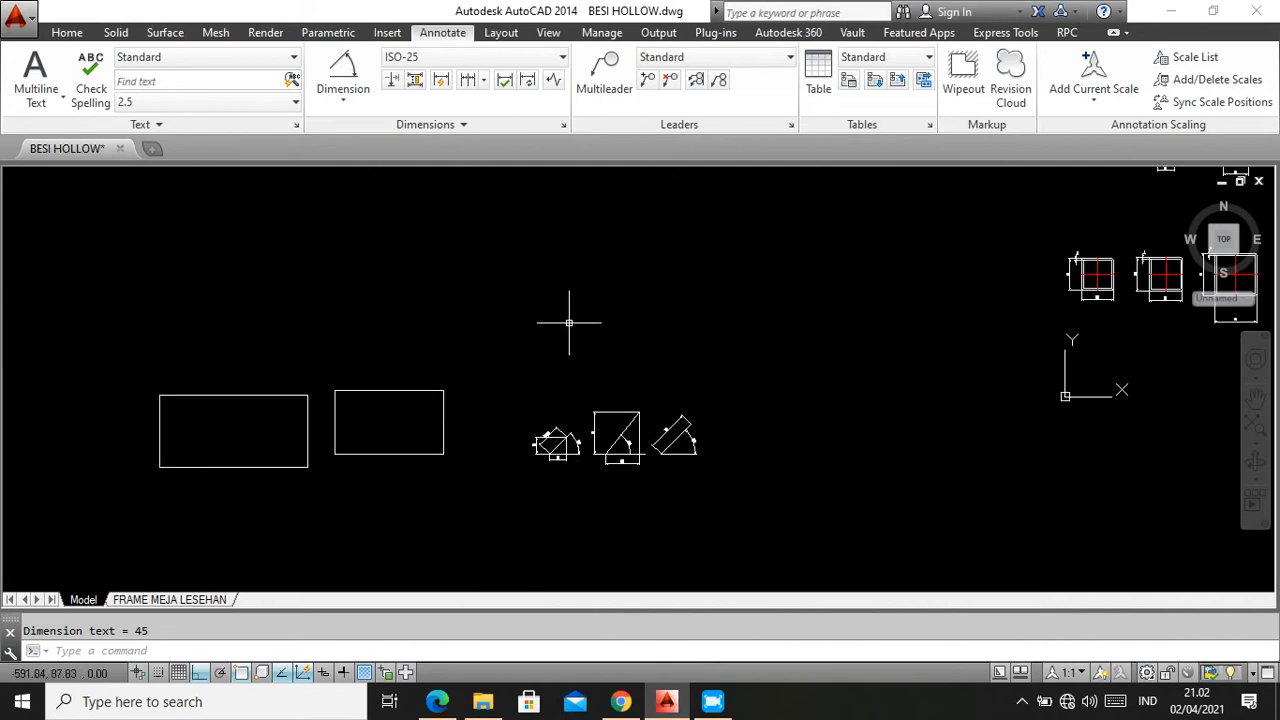
{"action": "type", "text": "l"}
{"action": "key", "text": "Return"}
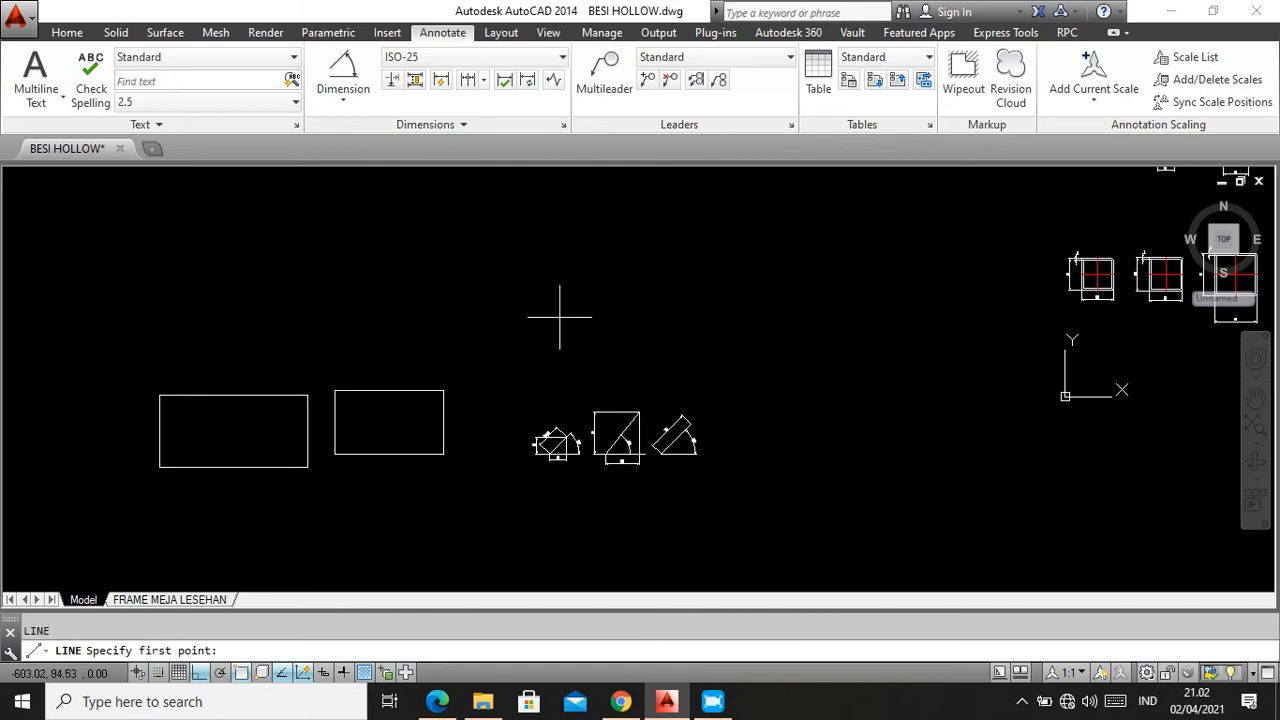
{"action": "left_click", "coordinate": [551, 311]}
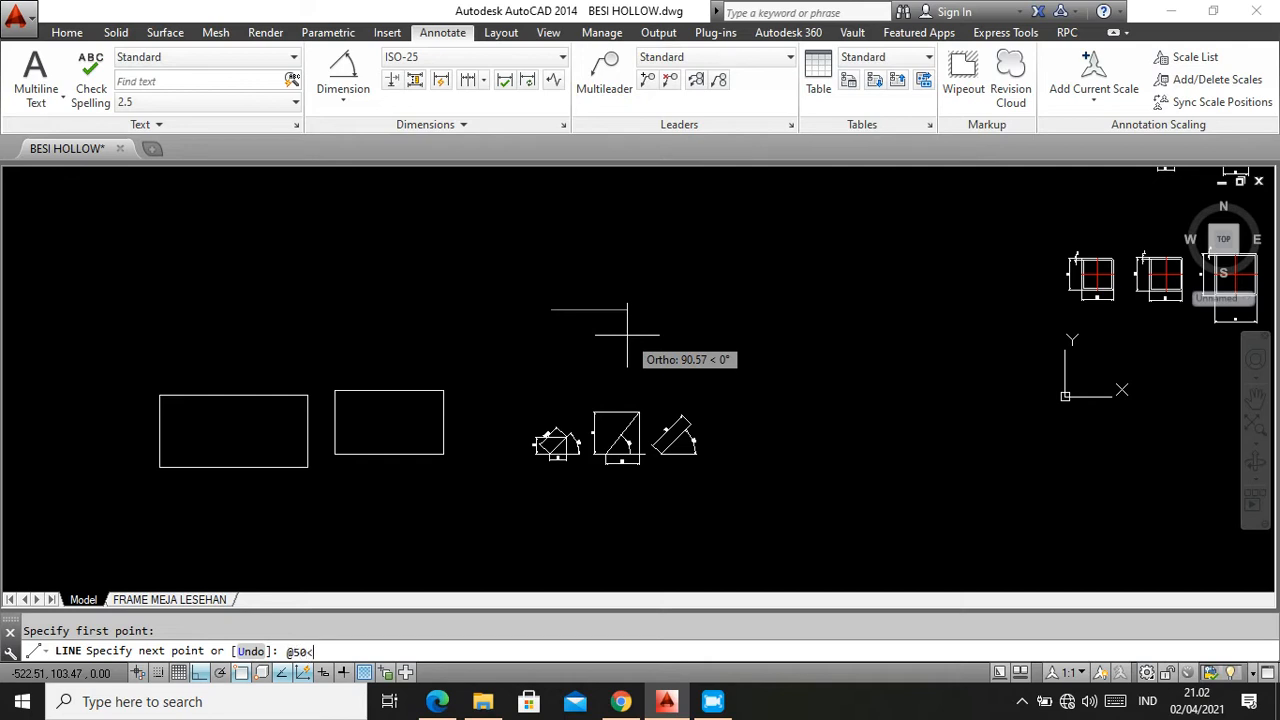
{"action": "key", "text": "Return"}
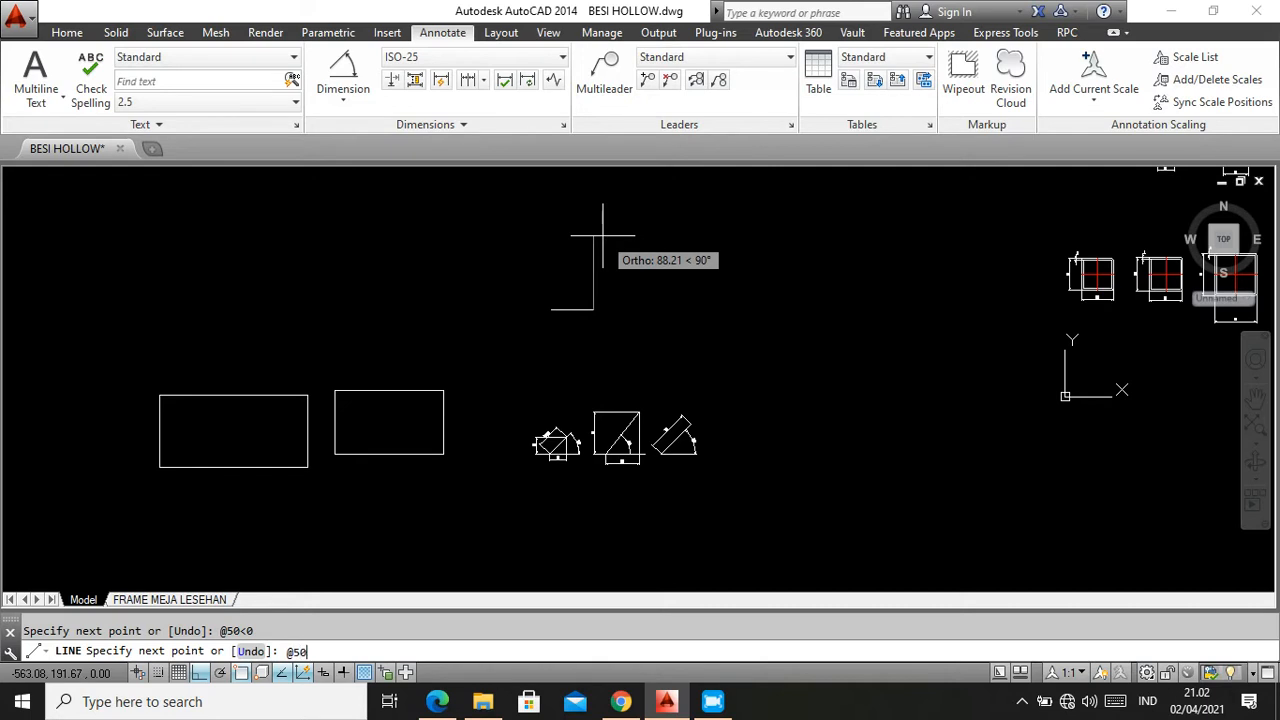
{"action": "key", "text": "Return"}
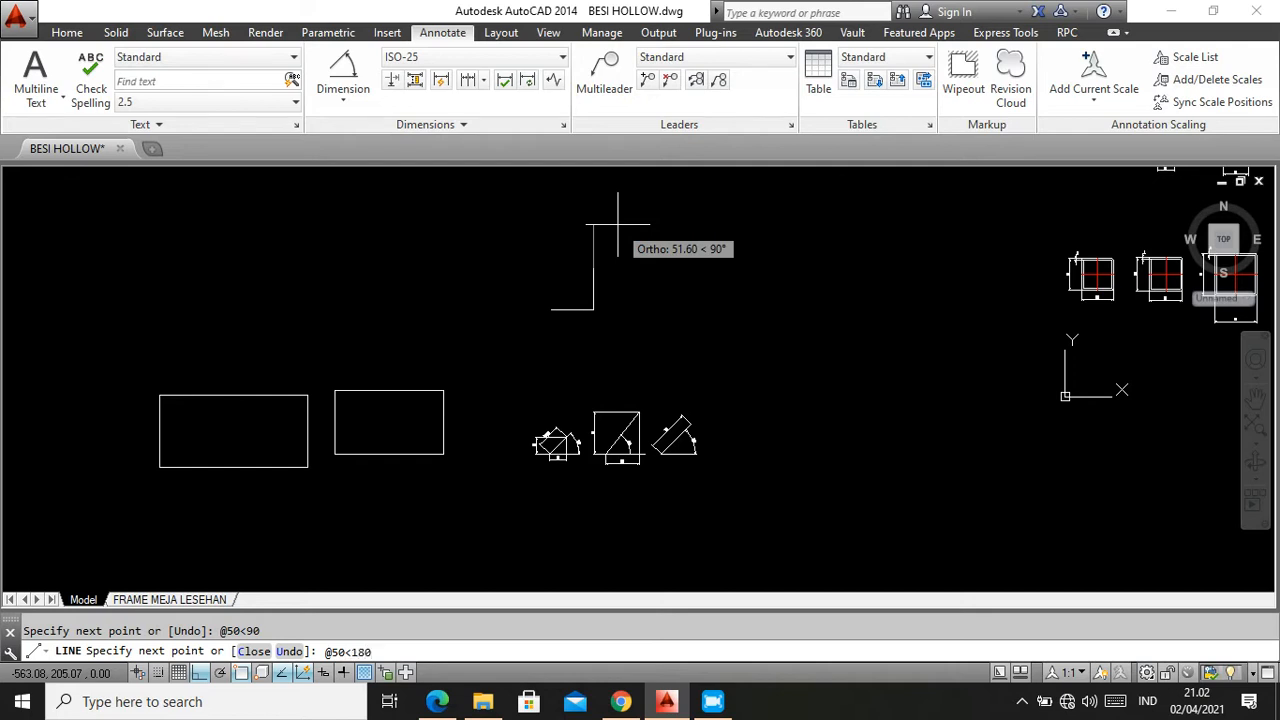
{"action": "key", "text": "Return"}
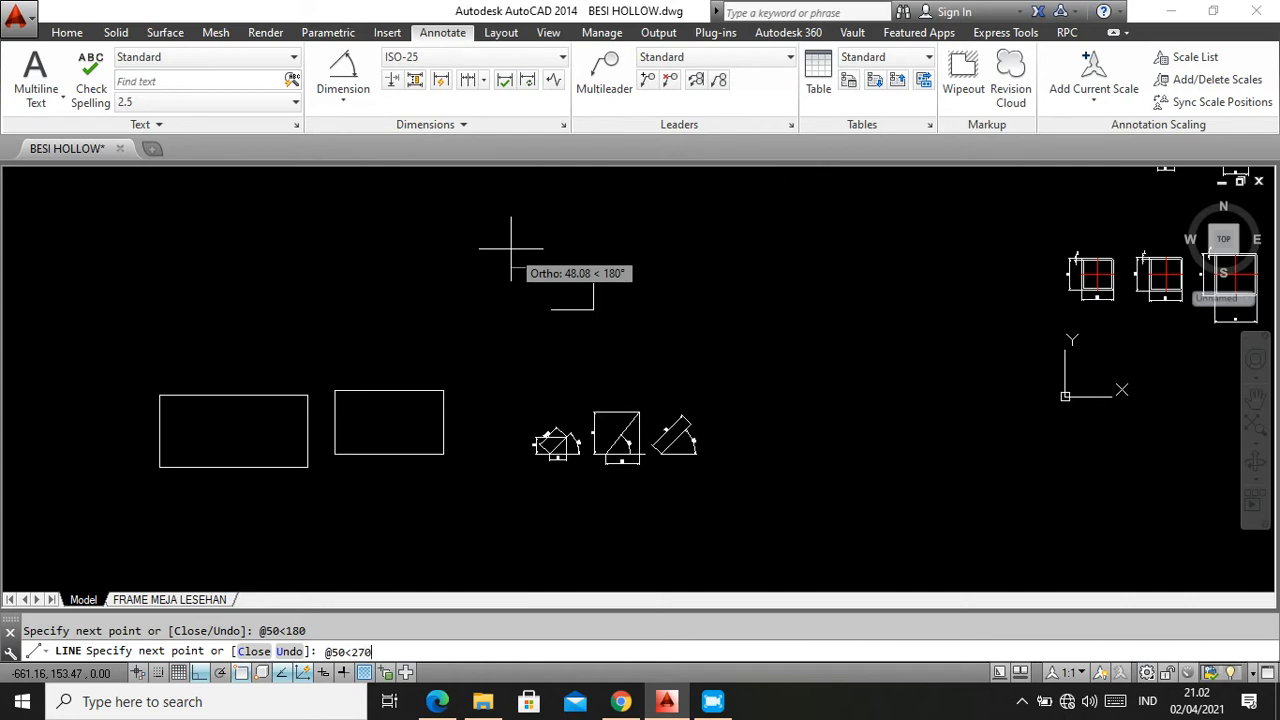
{"action": "key", "text": "Return"}
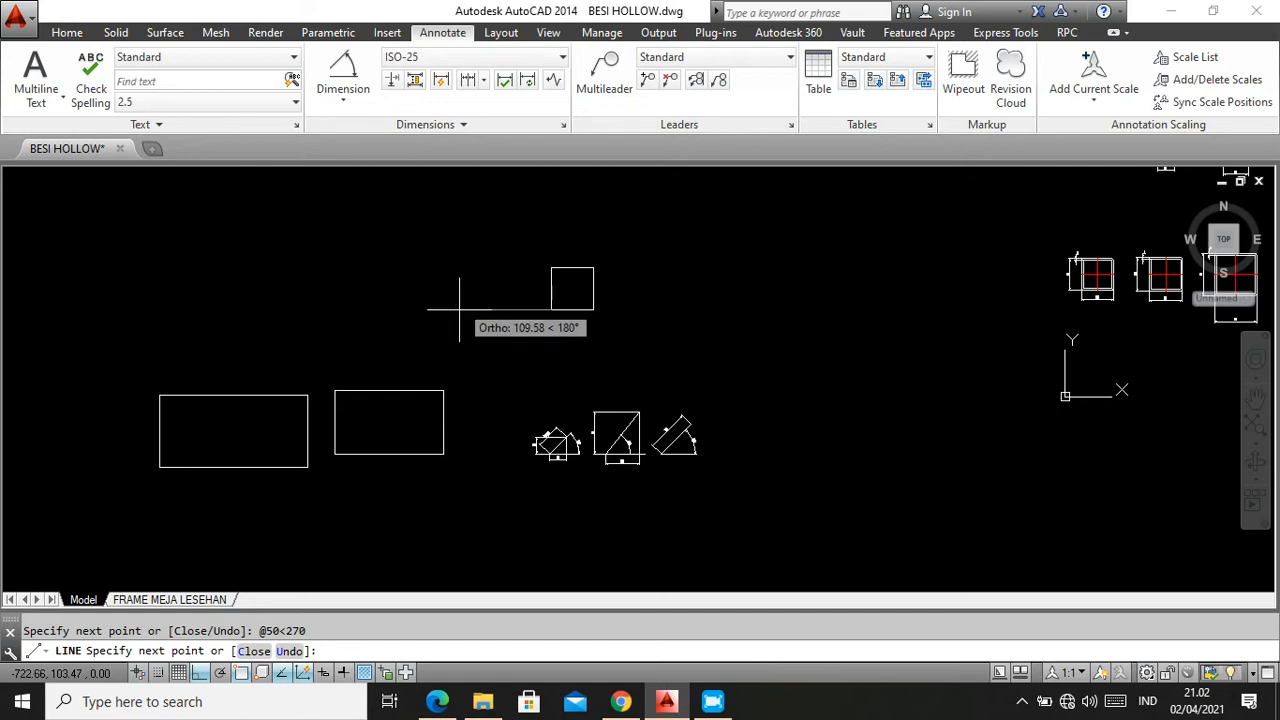
{"action": "key", "text": "Return"}
Add a linear dimension to the new square's bottom edge, placed below it
{"action": "scroll", "coordinate": [588, 288], "scroll_direction": "up", "scroll_amount": 4}
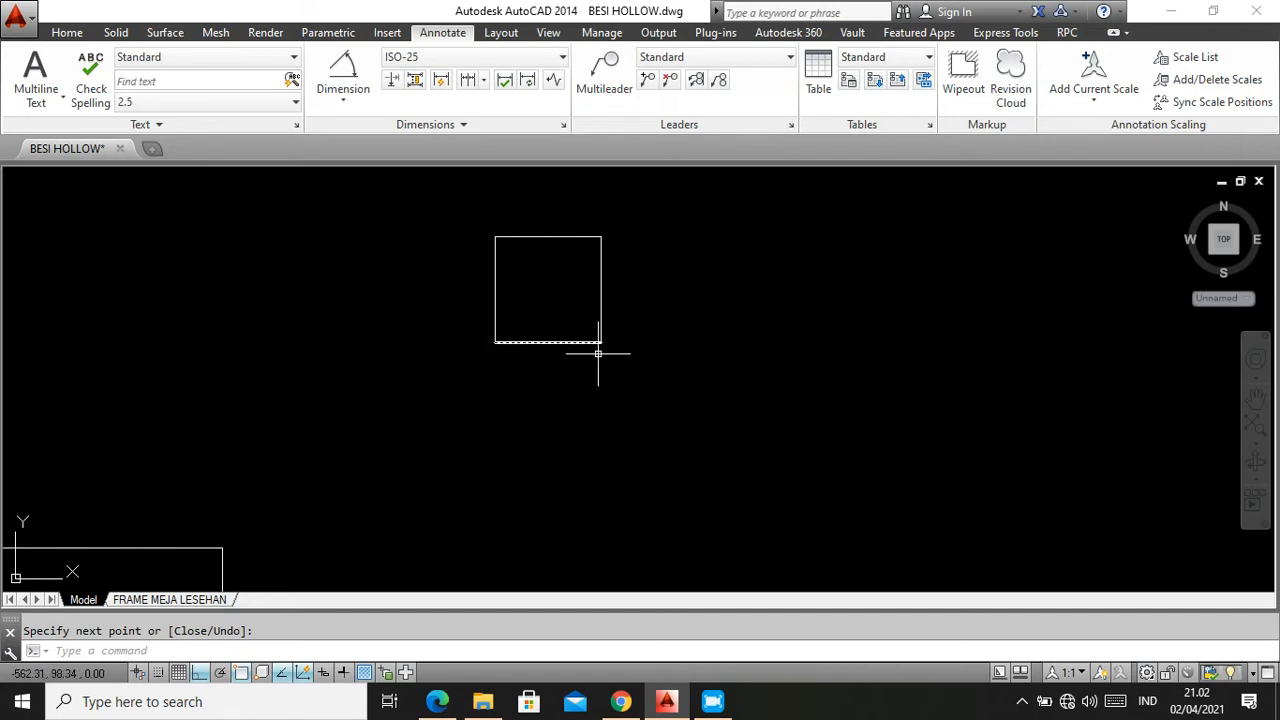
{"action": "left_click", "coordinate": [343, 101]}
{"action": "left_click", "coordinate": [343, 133]}
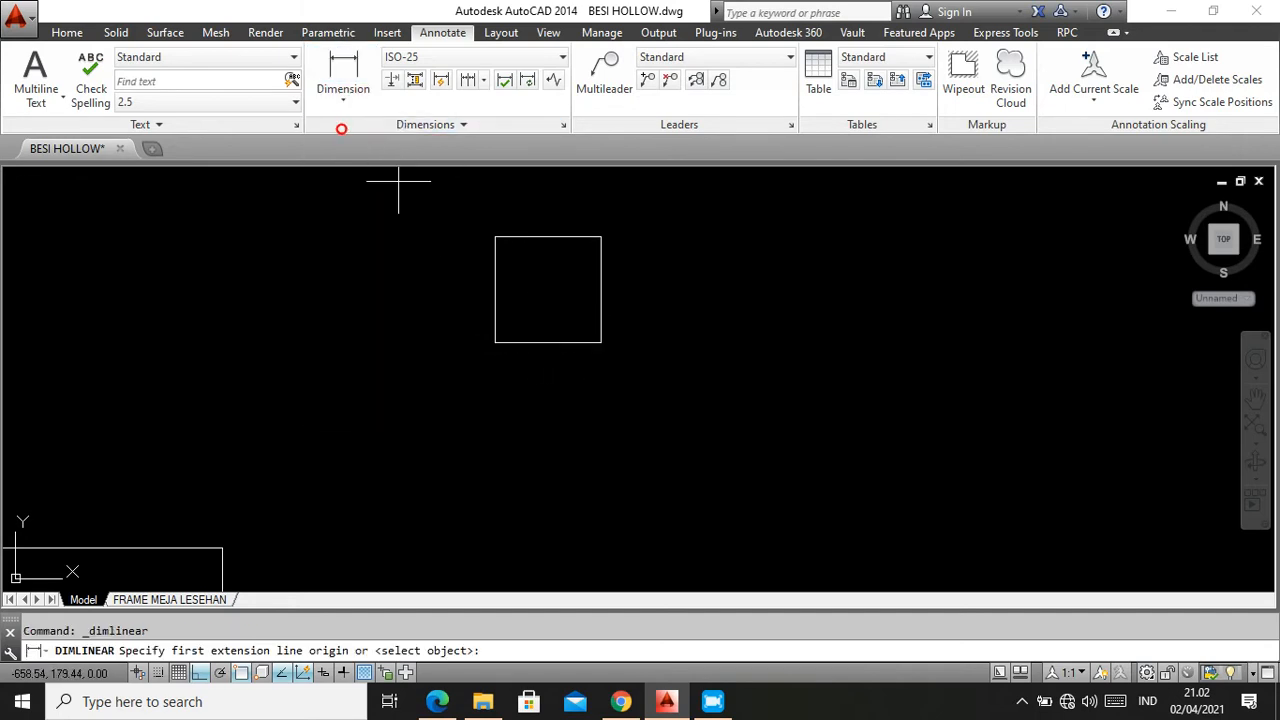
{"action": "left_click", "coordinate": [497, 341]}
{"action": "left_click", "coordinate": [601, 341]}
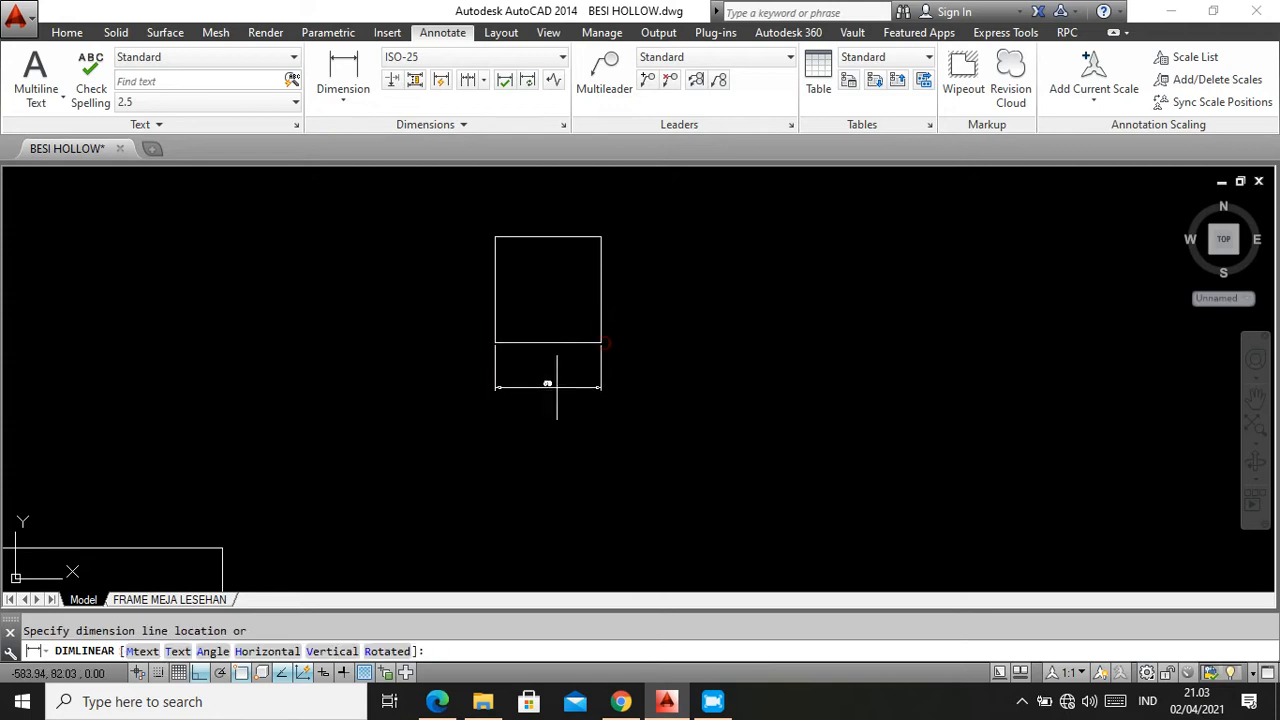
{"action": "left_click", "coordinate": [551, 385]}
Add a vertical linear dimension to the square's right edge, placed on its right side
{"action": "scroll", "coordinate": [580, 308], "scroll_direction": "up", "scroll_amount": 4}
{"action": "scroll", "coordinate": [563, 432], "scroll_direction": "down", "scroll_amount": 2}
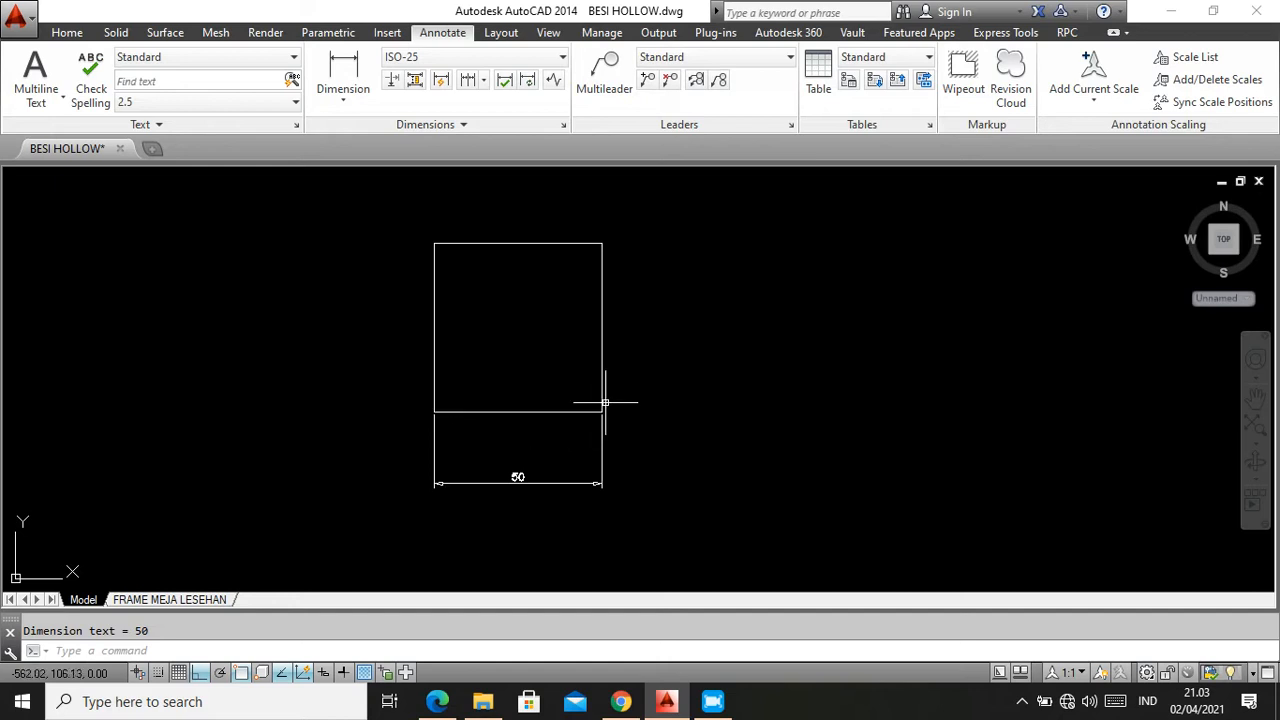
{"action": "left_click", "coordinate": [366, 86]}
{"action": "left_click", "coordinate": [600, 244]}
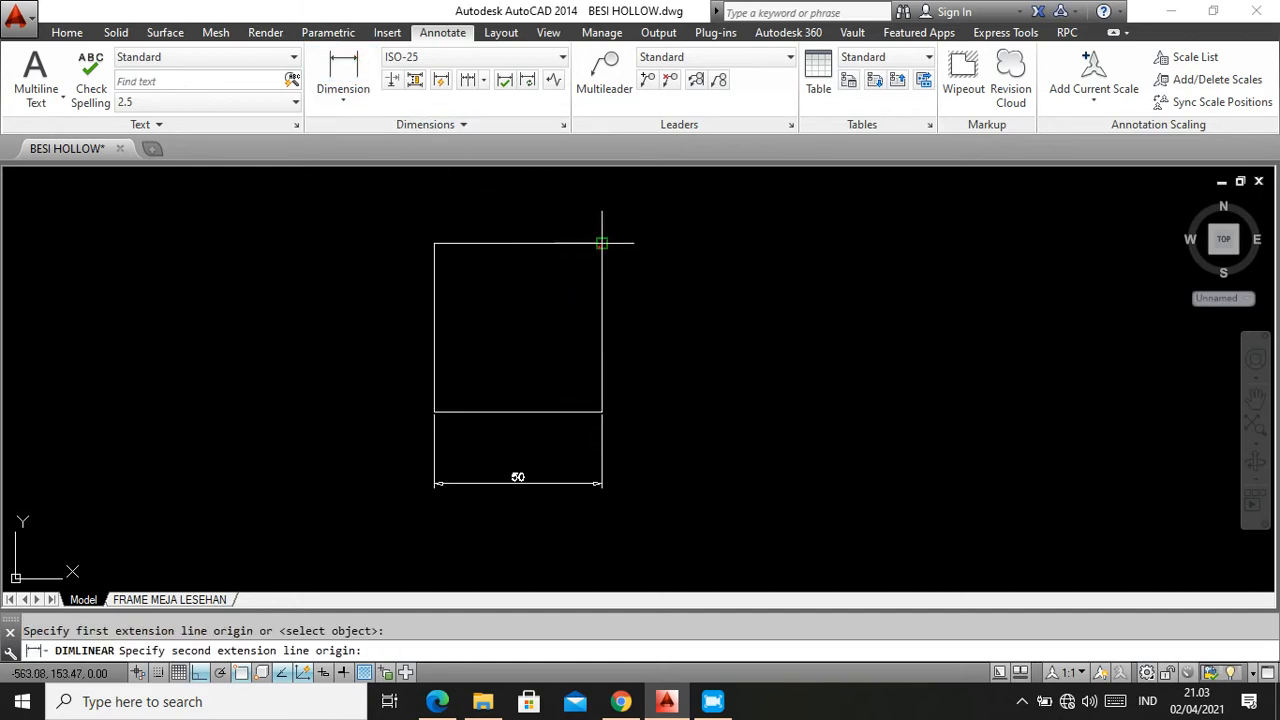
{"action": "left_click", "coordinate": [603, 410]}
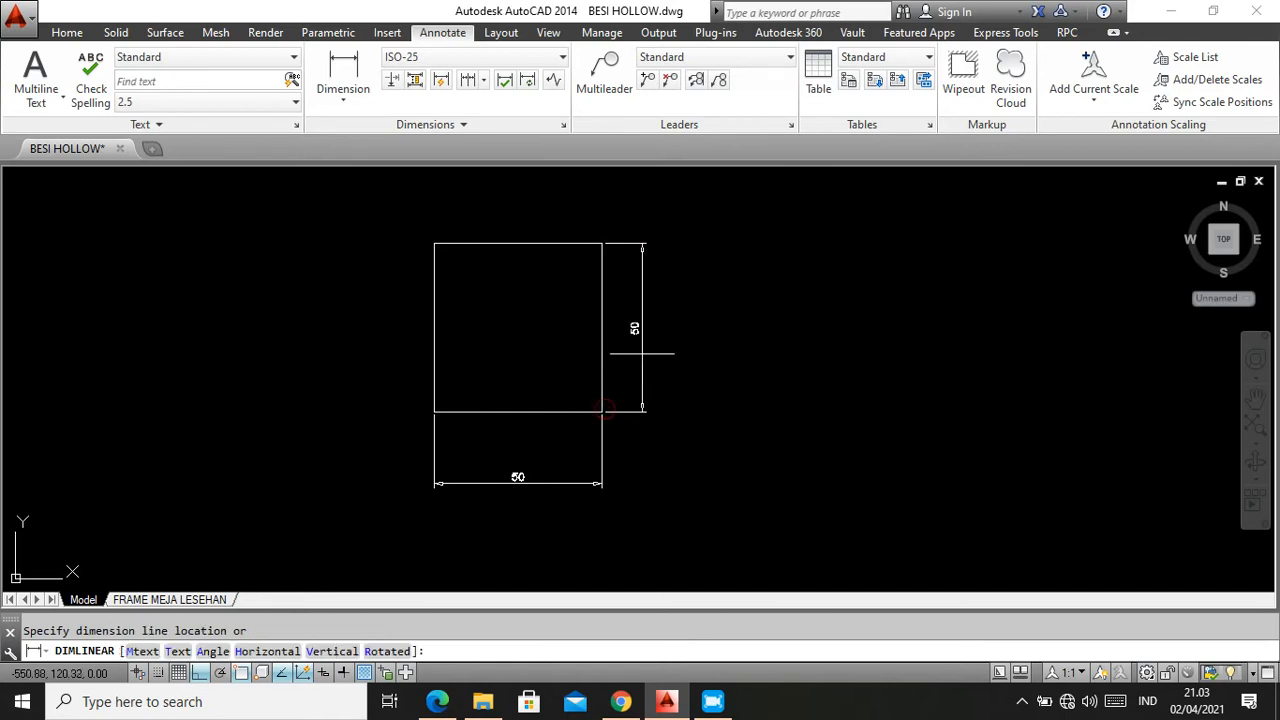
{"action": "left_click", "coordinate": [646, 354]}
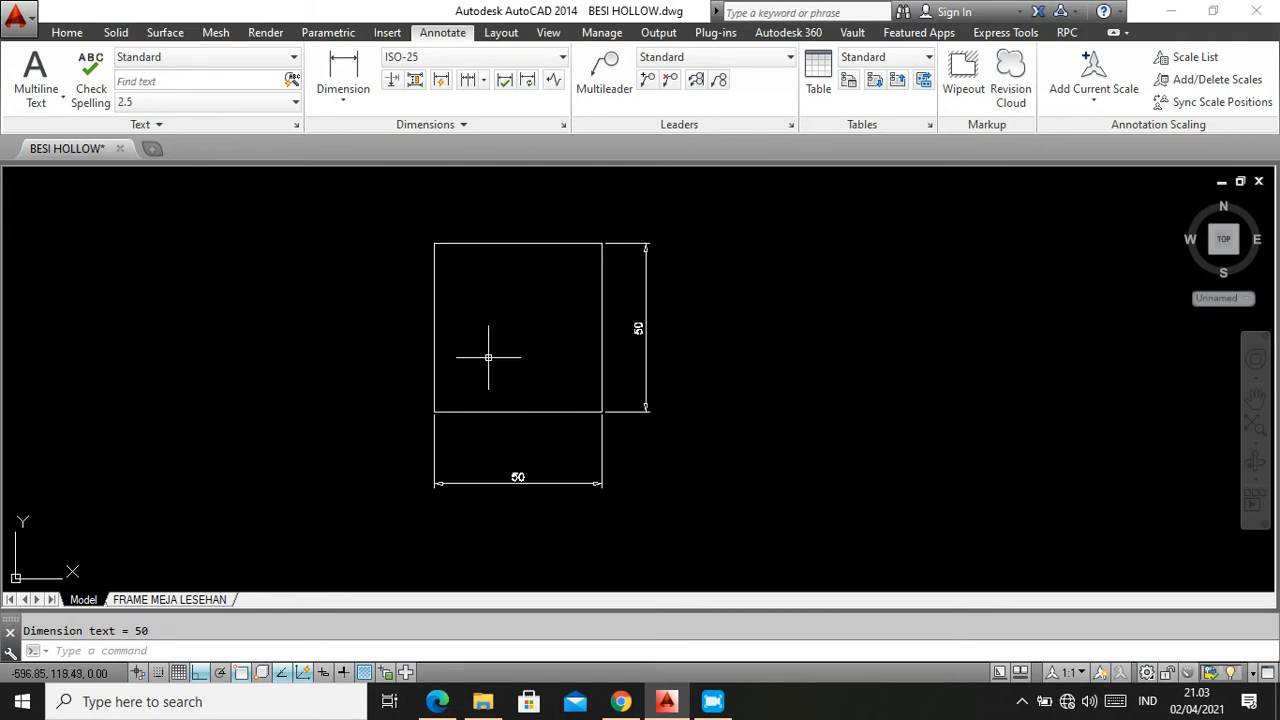
{"action": "scroll", "coordinate": [556, 327], "scroll_direction": "down", "scroll_amount": 1}
{"action": "scroll", "coordinate": [558, 327], "scroll_direction": "down", "scroll_amount": 3}
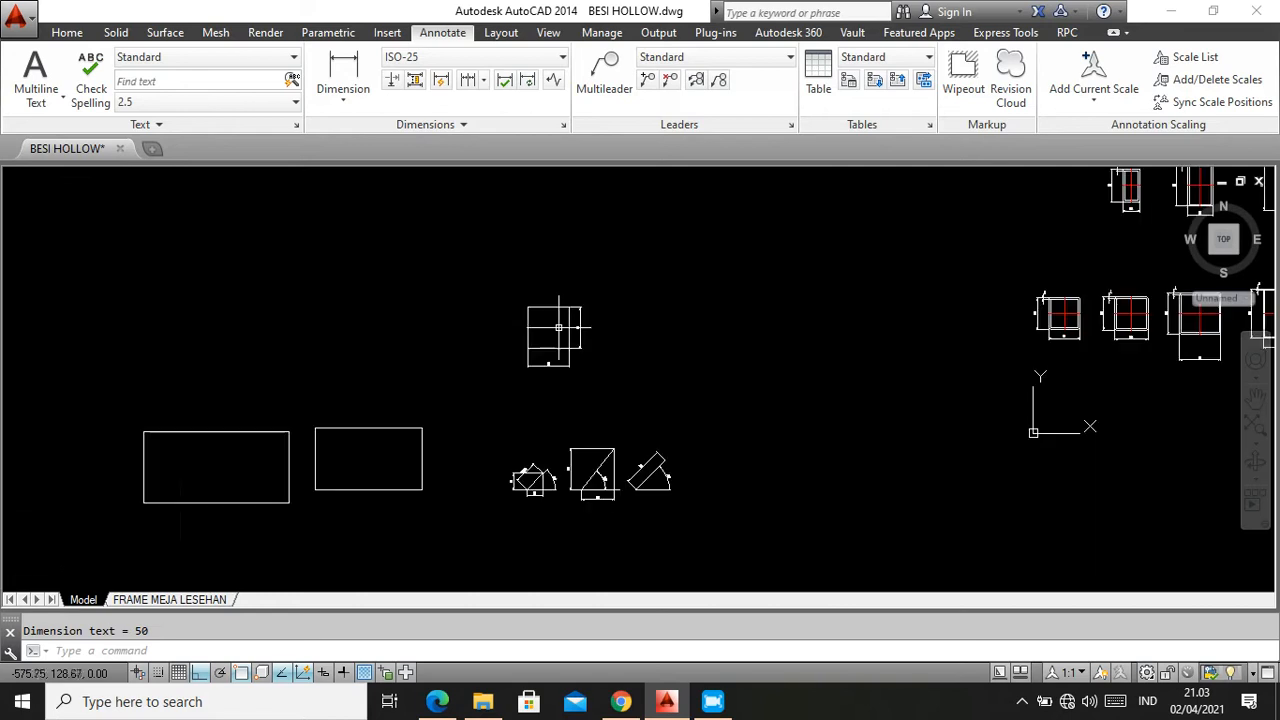
{"action": "scroll", "coordinate": [651, 487], "scroll_direction": "up", "scroll_amount": 3}
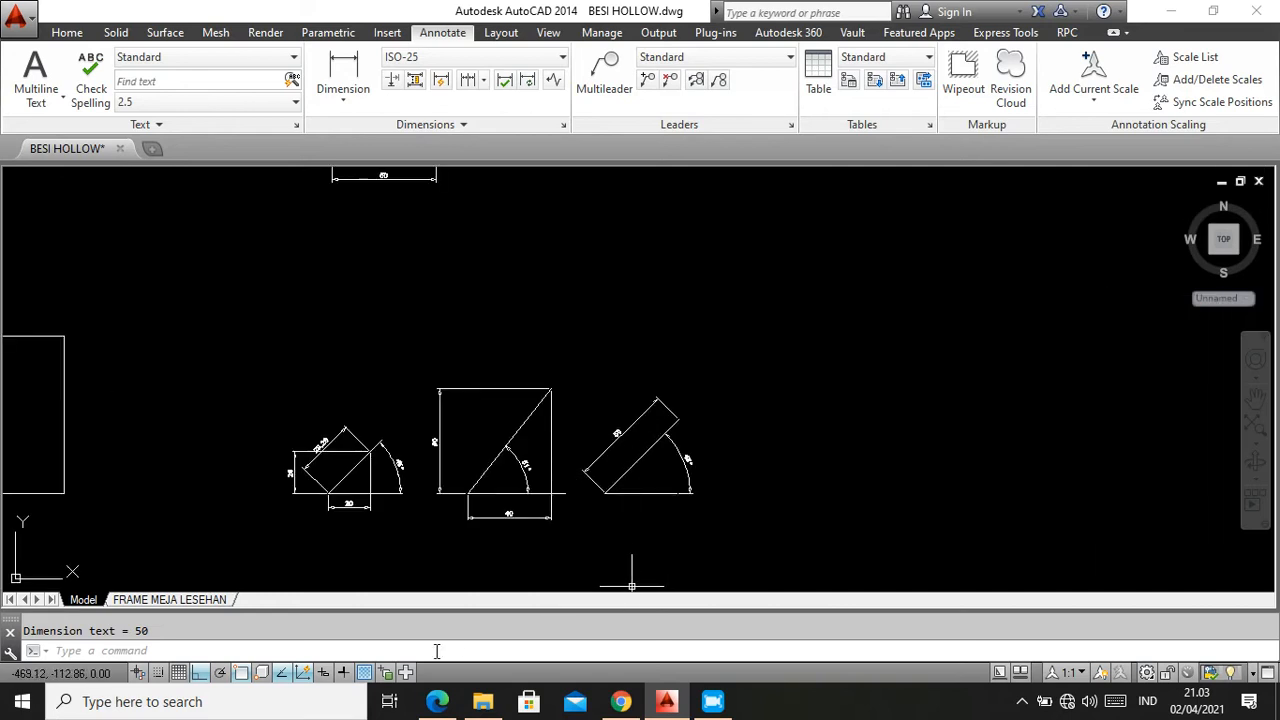
{"action": "left_click", "coordinate": [437, 701]}
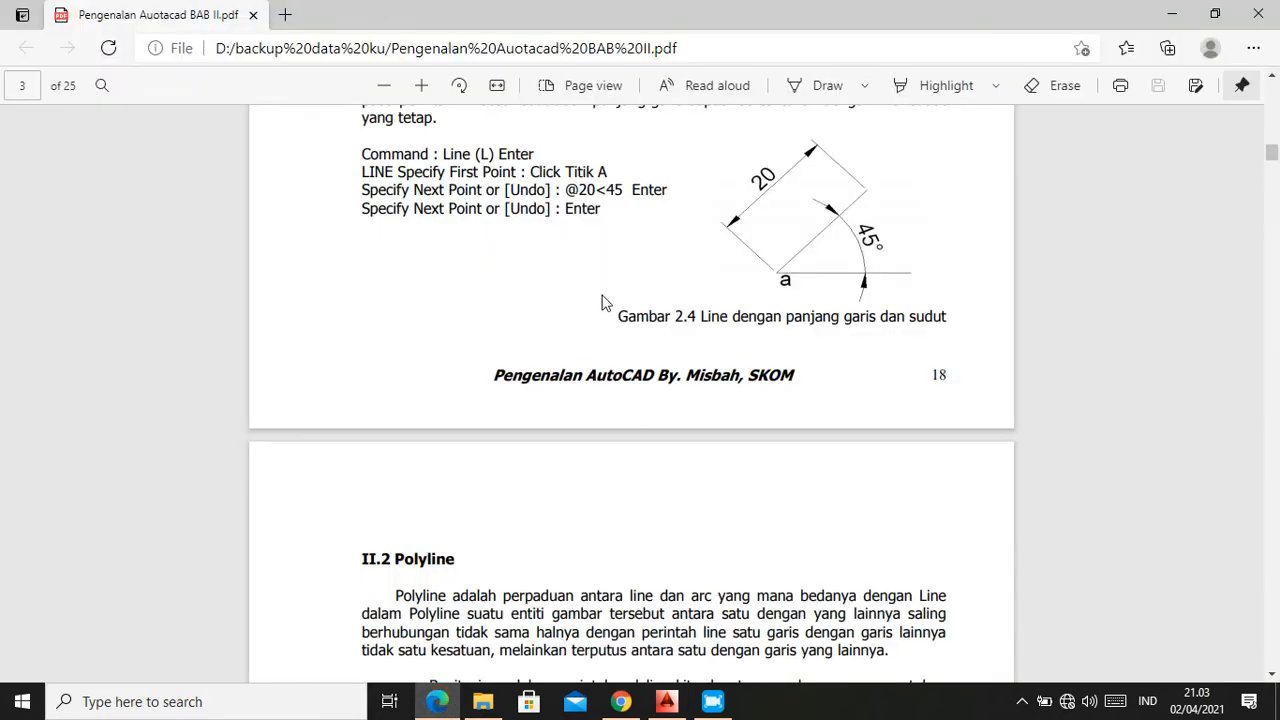
{"action": "scroll", "coordinate": [603, 302], "scroll_direction": "up", "scroll_amount": 1}
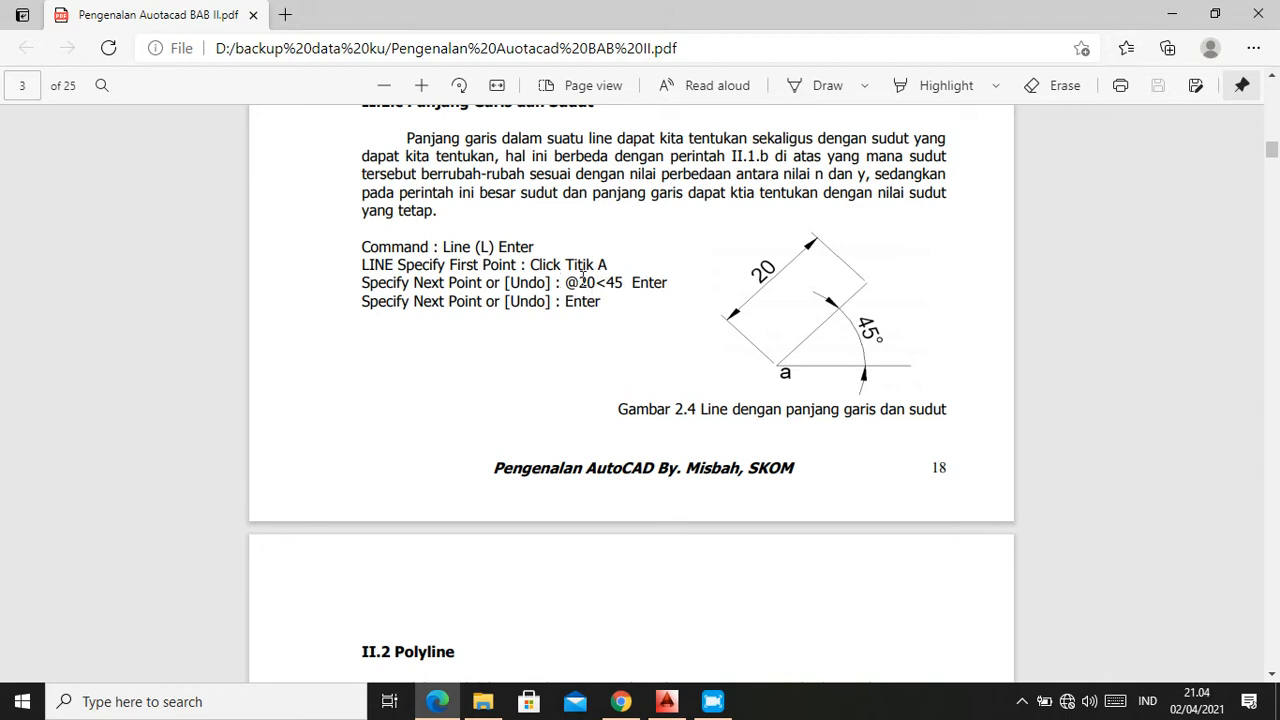
{"action": "left_click", "coordinate": [667, 703]}
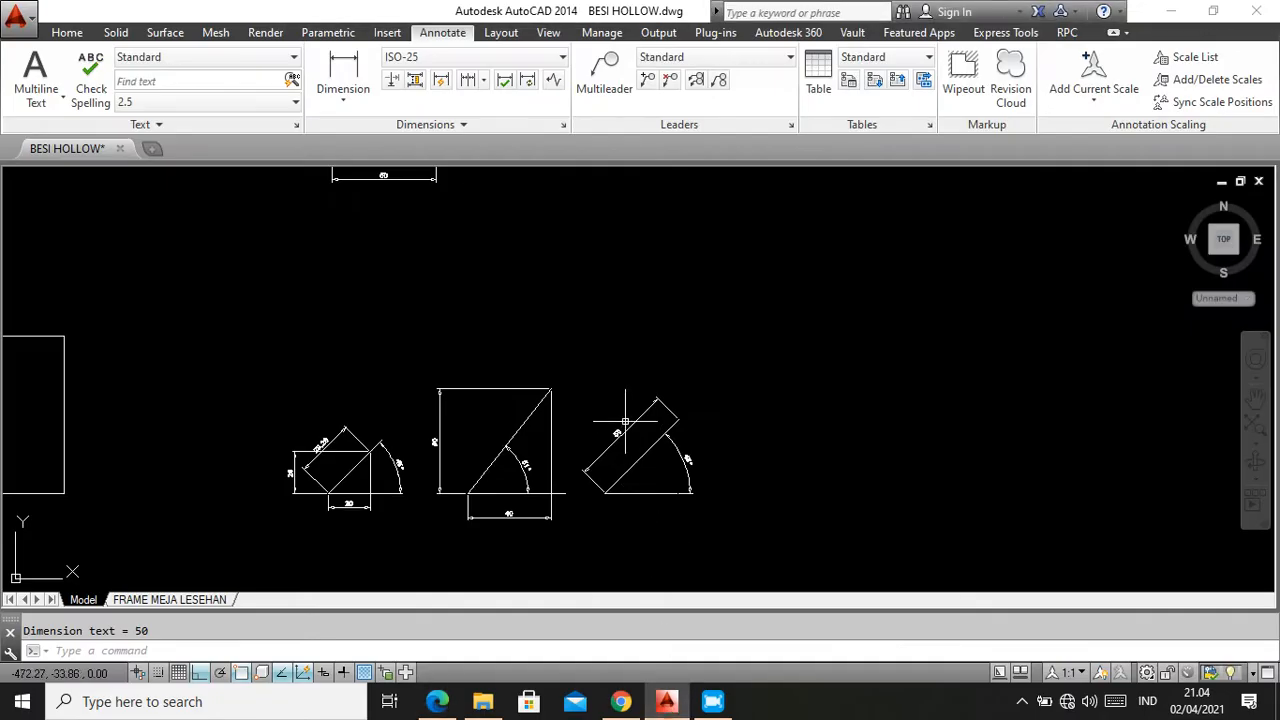
{"action": "scroll", "coordinate": [676, 360], "scroll_direction": "down", "scroll_amount": 2}
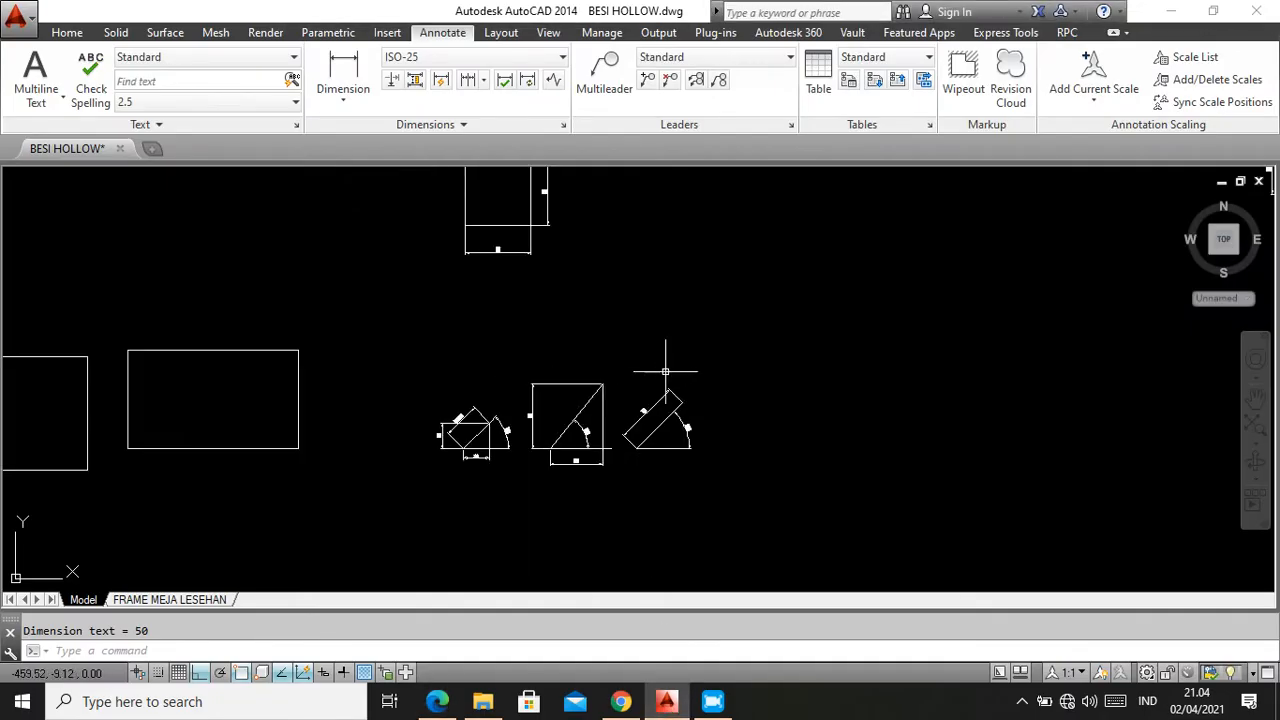
{"action": "scroll", "coordinate": [572, 443], "scroll_direction": "up", "scroll_amount": 2}
{"action": "scroll", "coordinate": [592, 405], "scroll_direction": "down", "scroll_amount": 2}
{"action": "scroll", "coordinate": [592, 405], "scroll_direction": "down", "scroll_amount": 3}
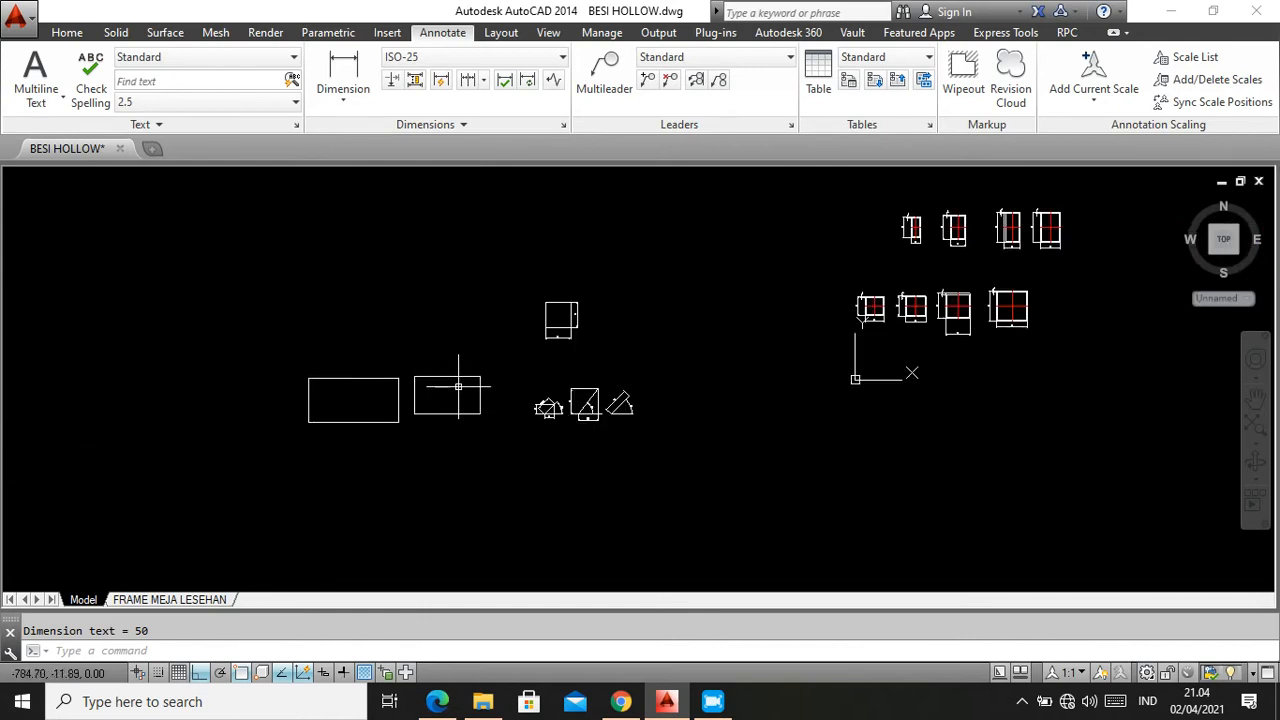
Draw a second square below the dimensioned line figures with Line, using direct distances of 50 to the right, up, left and down
{"action": "key", "text": "Return"}
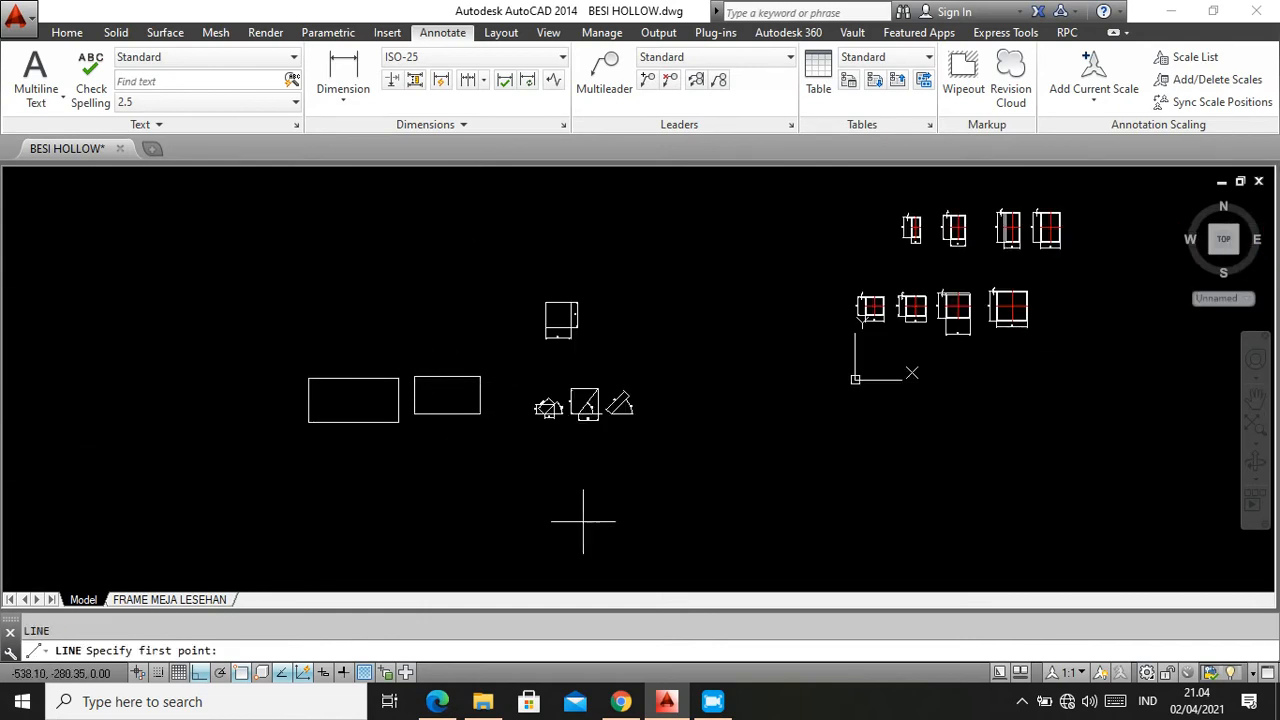
{"action": "left_click", "coordinate": [504, 521]}
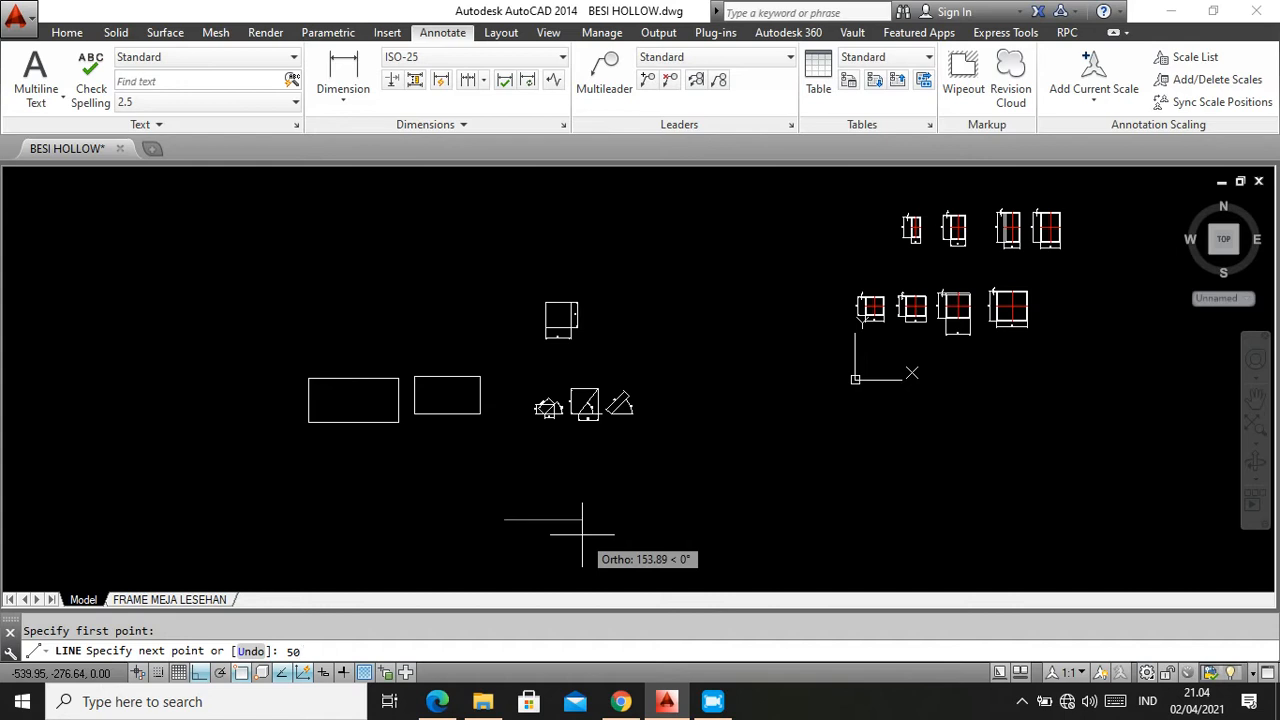
{"action": "type", "text": "50"}
{"action": "key", "text": "Return"}
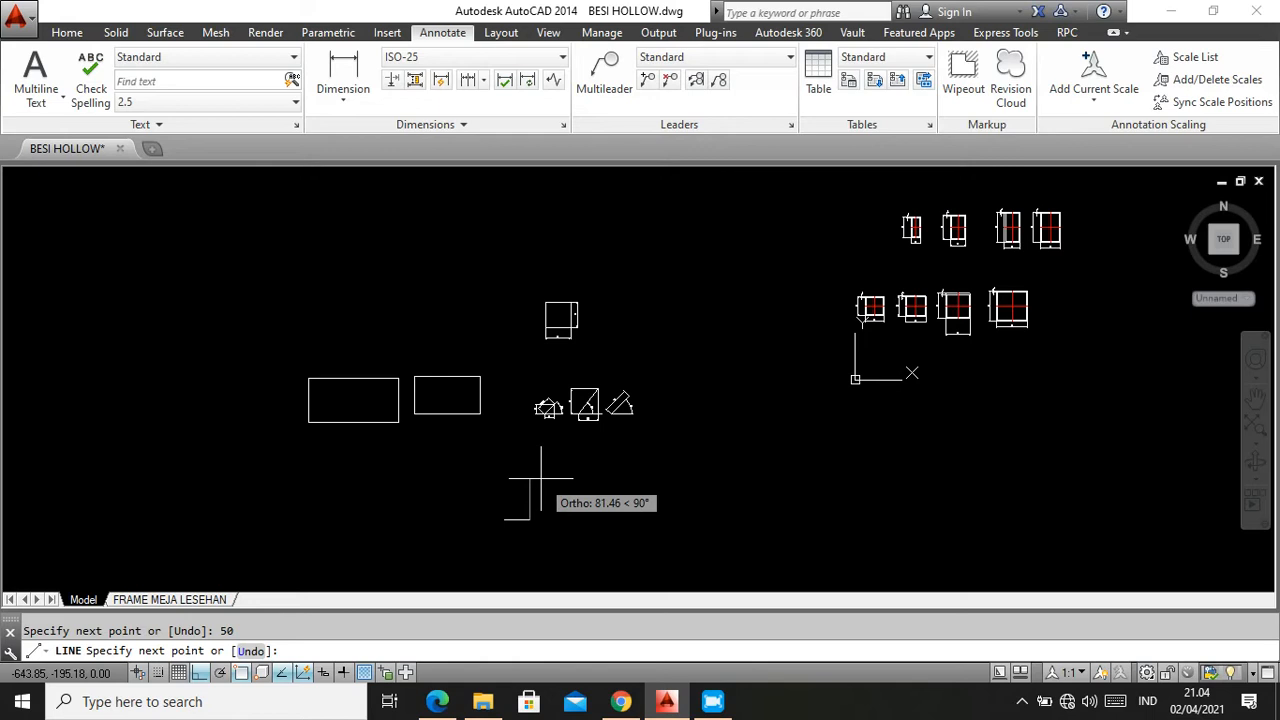
{"action": "type", "text": "50"}
{"action": "key", "text": "Return"}
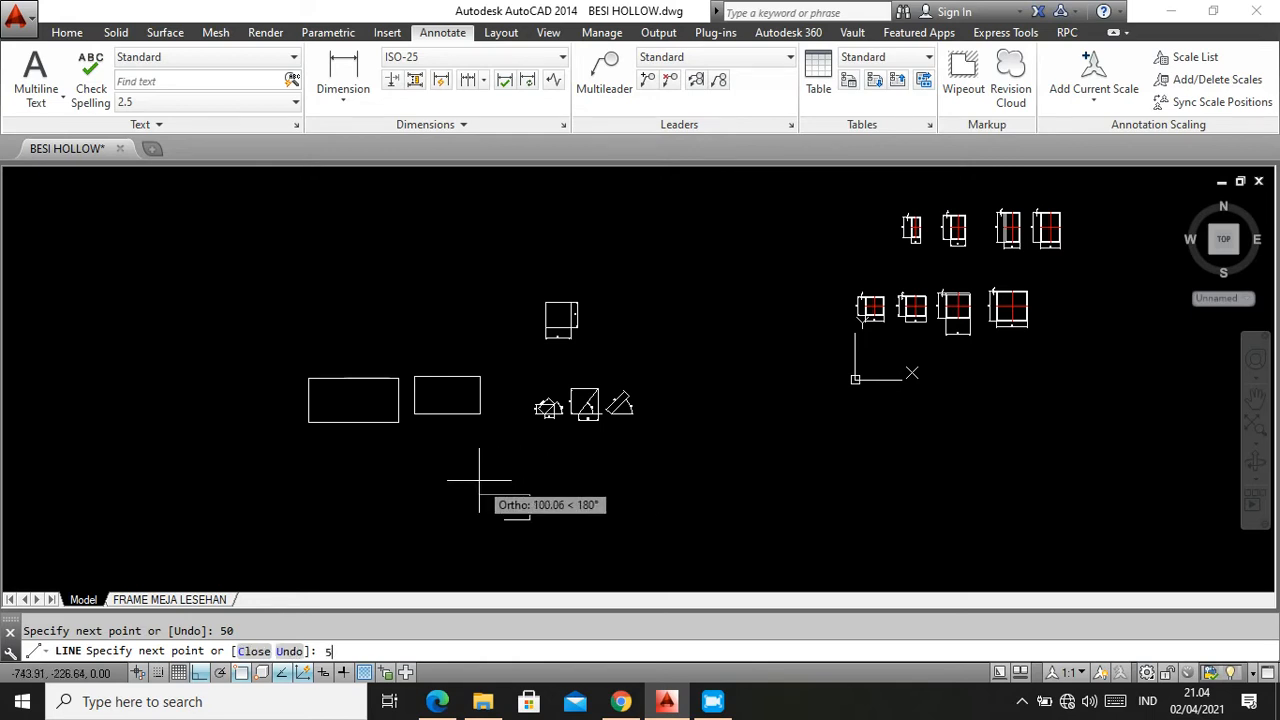
{"action": "type", "text": "50"}
{"action": "key", "text": "Return"}
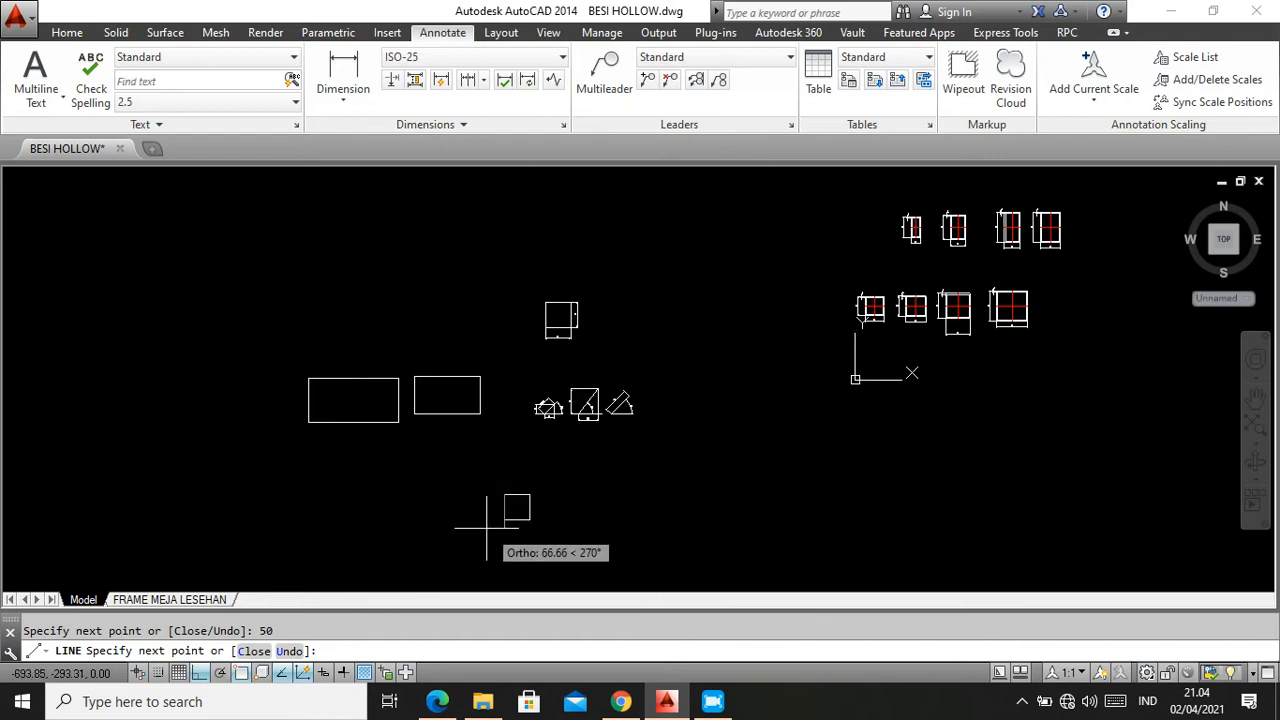
{"action": "type", "text": "50"}
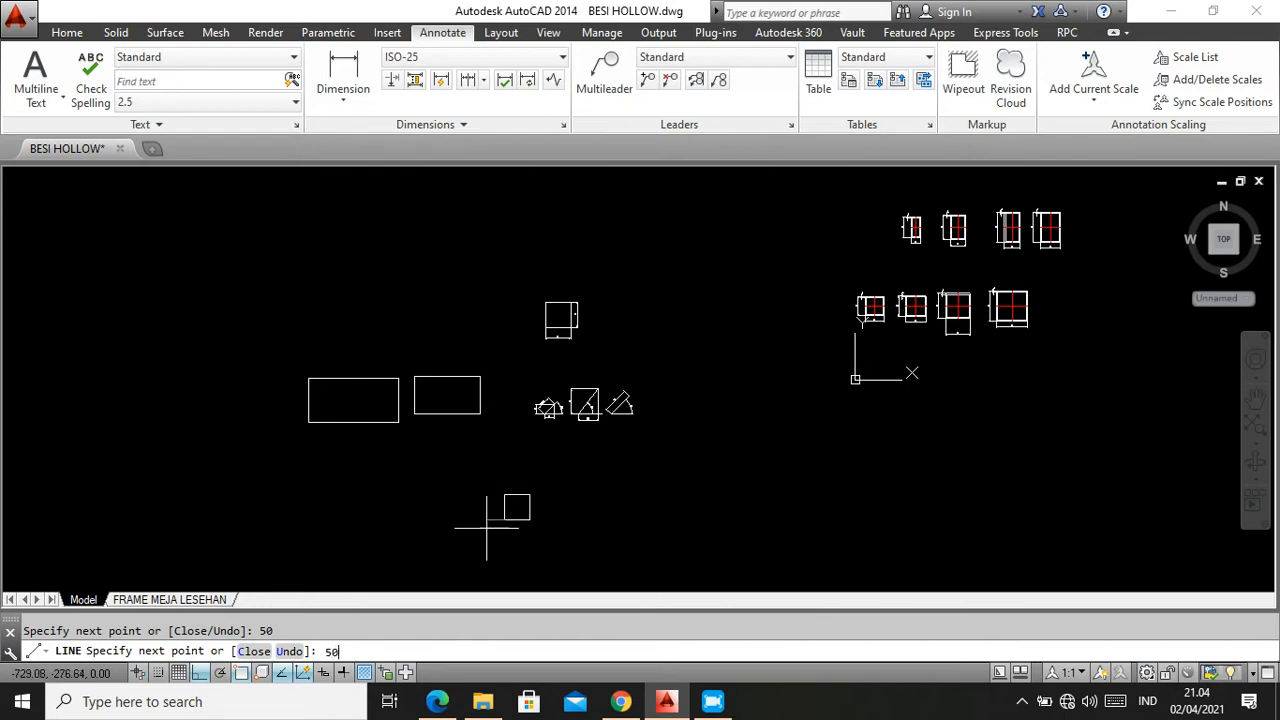
{"action": "key", "text": "Return"}
Examine the second square alongside the two rectangles and the dimensioned figures
{"action": "scroll", "coordinate": [512, 512], "scroll_direction": "up", "scroll_amount": 4}
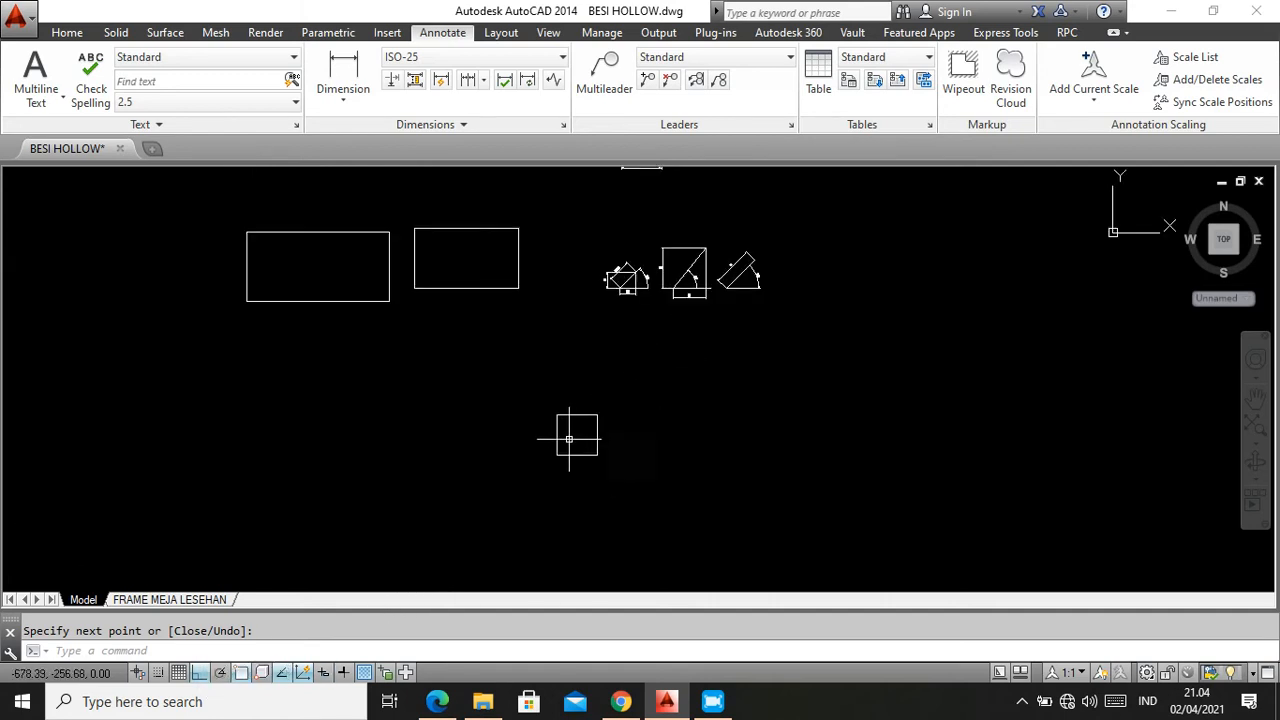
{"action": "scroll", "coordinate": [576, 434], "scroll_direction": "up", "scroll_amount": 4}
{"action": "scroll", "coordinate": [510, 428], "scroll_direction": "down", "scroll_amount": 2}
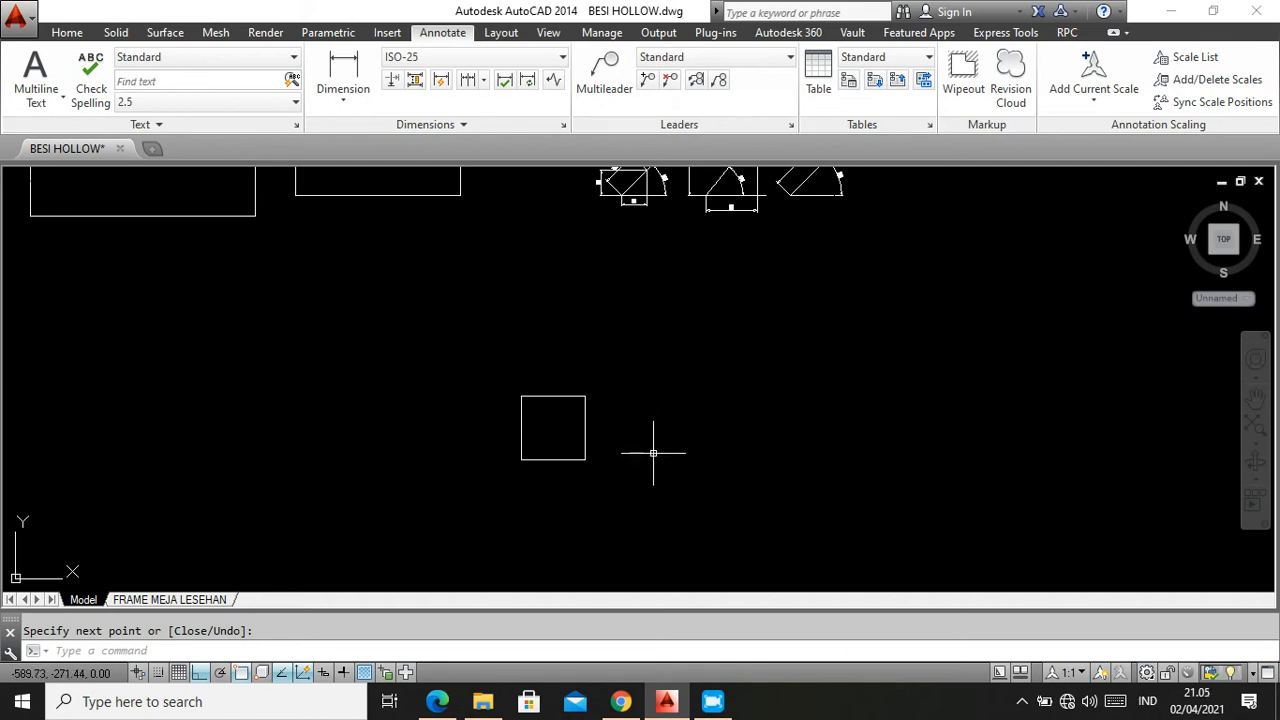
{"action": "scroll", "coordinate": [531, 425], "scroll_direction": "down", "scroll_amount": 5}
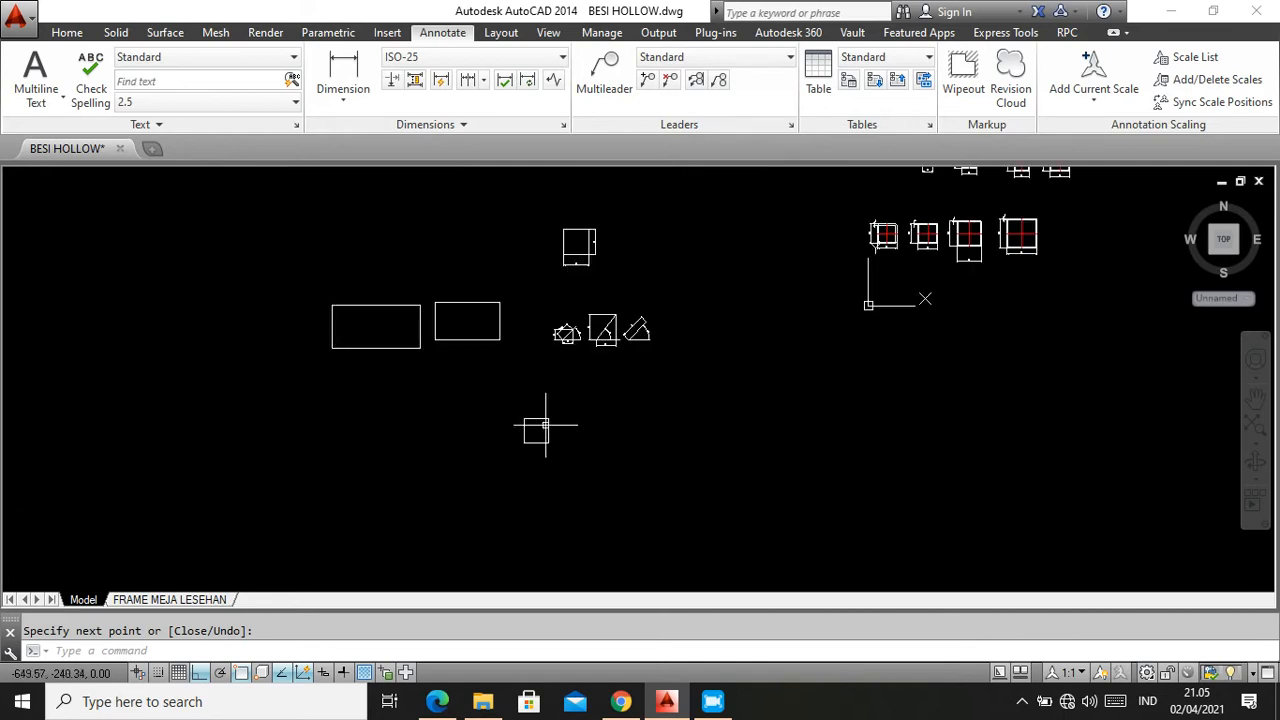
{"action": "scroll", "coordinate": [455, 300], "scroll_direction": "up", "scroll_amount": 2}
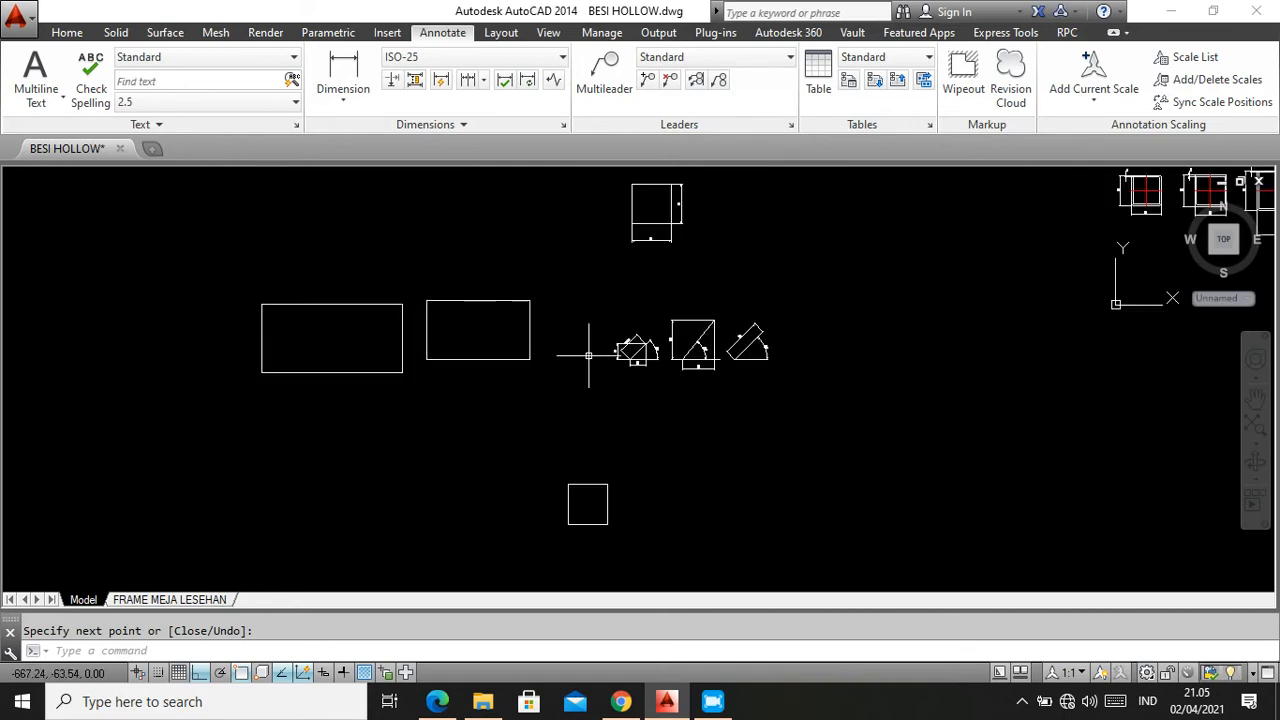
{"action": "scroll", "coordinate": [545, 352], "scroll_direction": "down", "scroll_amount": 5}
{"action": "scroll", "coordinate": [551, 372], "scroll_direction": "up", "scroll_amount": 3}
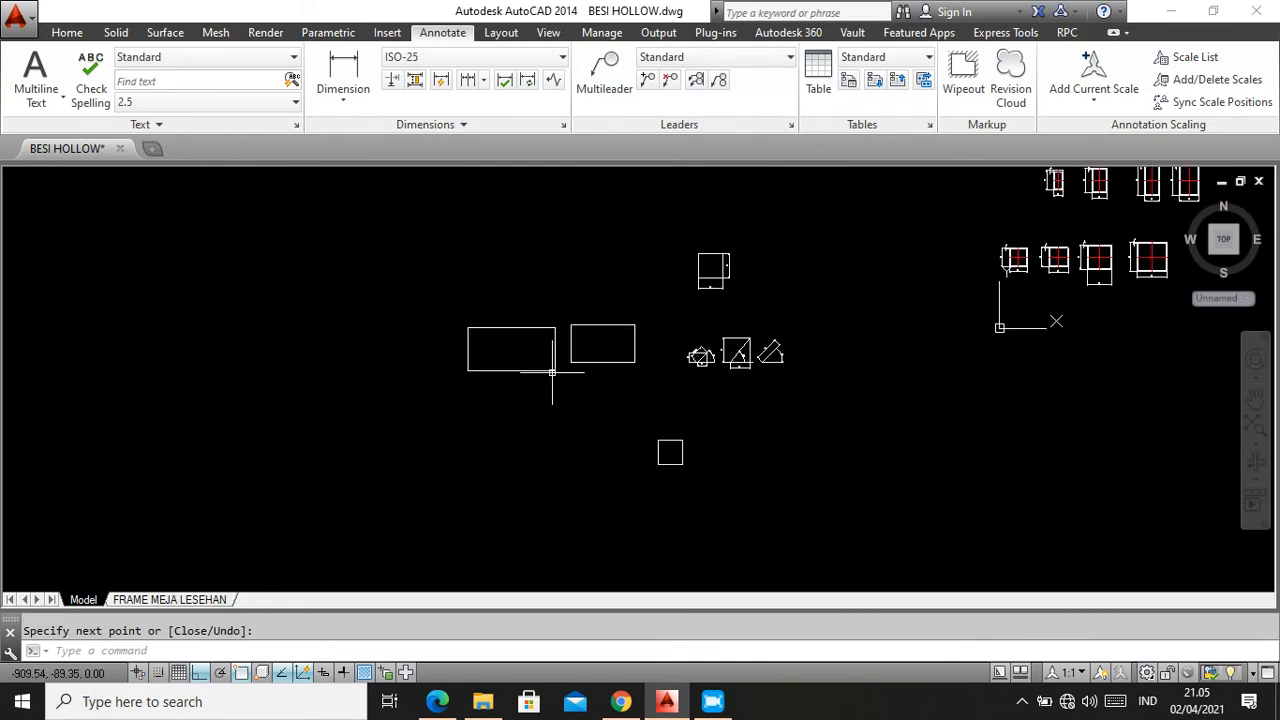
{"action": "scroll", "coordinate": [594, 400], "scroll_direction": "up", "scroll_amount": 4}
{"action": "scroll", "coordinate": [596, 401], "scroll_direction": "down", "scroll_amount": 4}
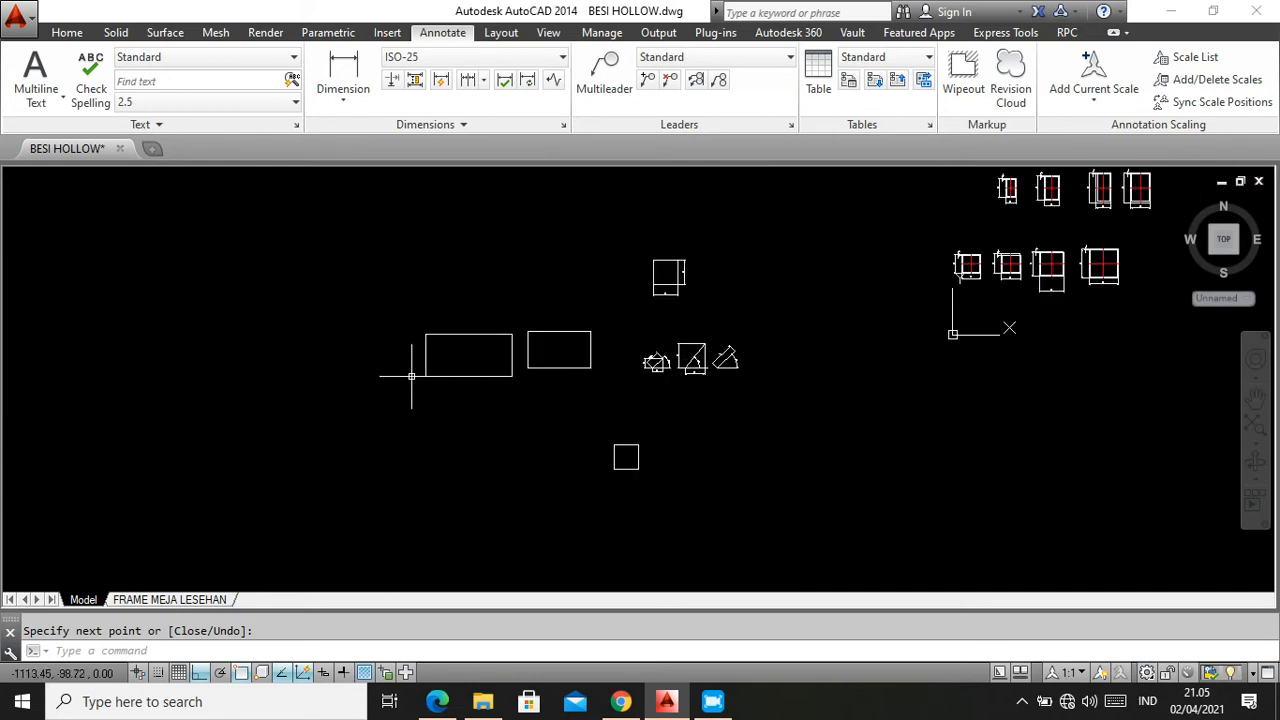
Draw a stepped profile below the two rectangles with Line, using direct distances of 100 right, 45 down, 100 right, 45 up and 100 right
{"action": "scroll", "coordinate": [463, 424], "scroll_direction": "up", "scroll_amount": 2}
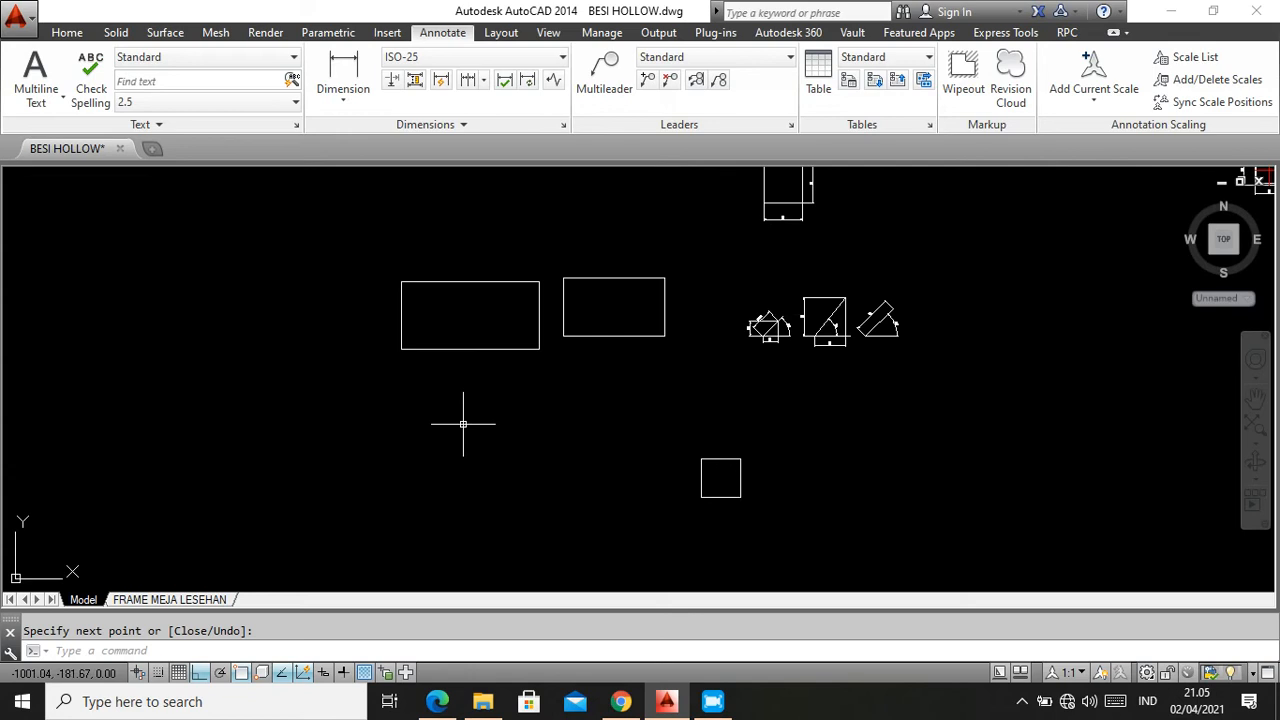
{"action": "key", "text": "Return"}
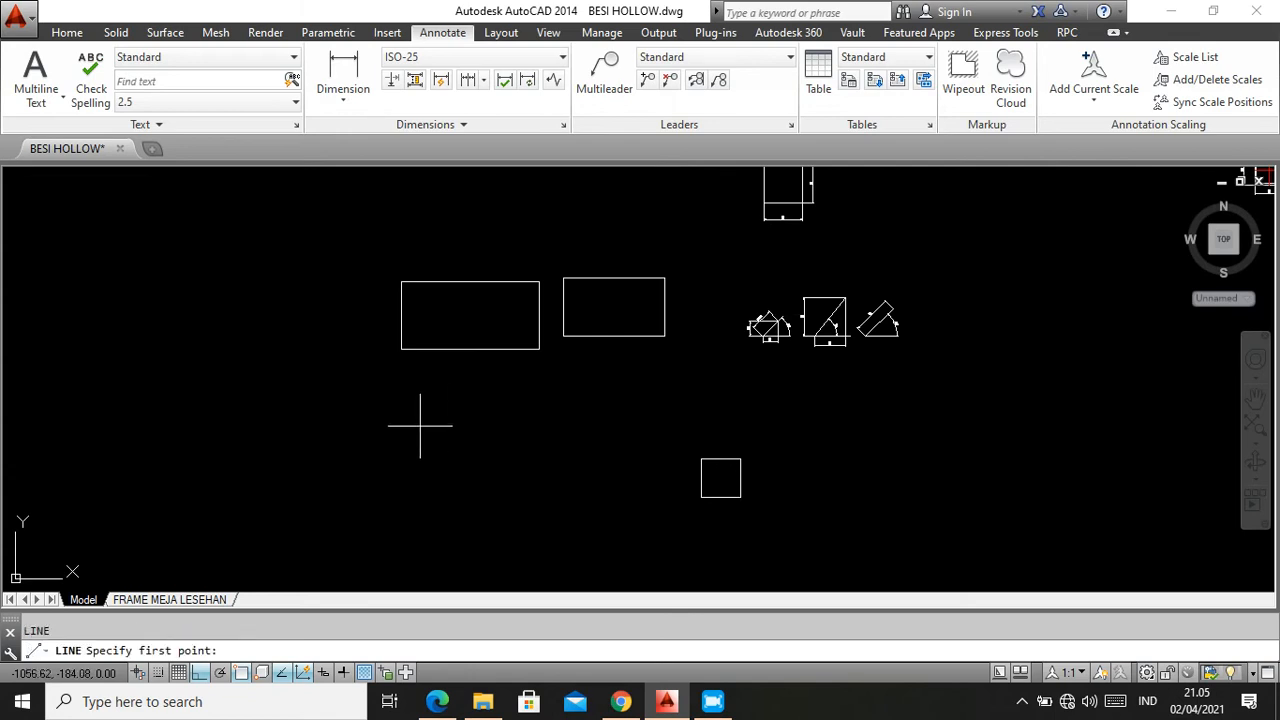
{"action": "left_click", "coordinate": [422, 425]}
{"action": "scroll", "coordinate": [490, 436], "scroll_direction": "up", "scroll_amount": 4}
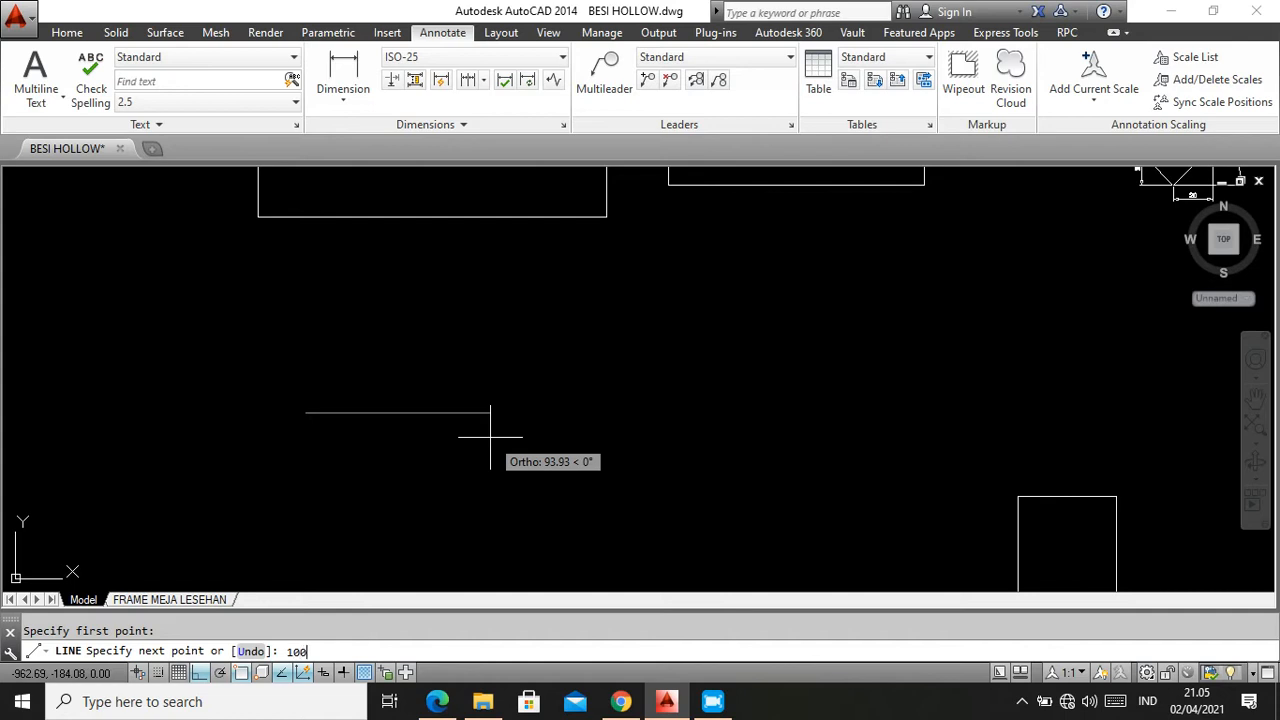
{"action": "type", "text": "100"}
{"action": "key", "text": "Return"}
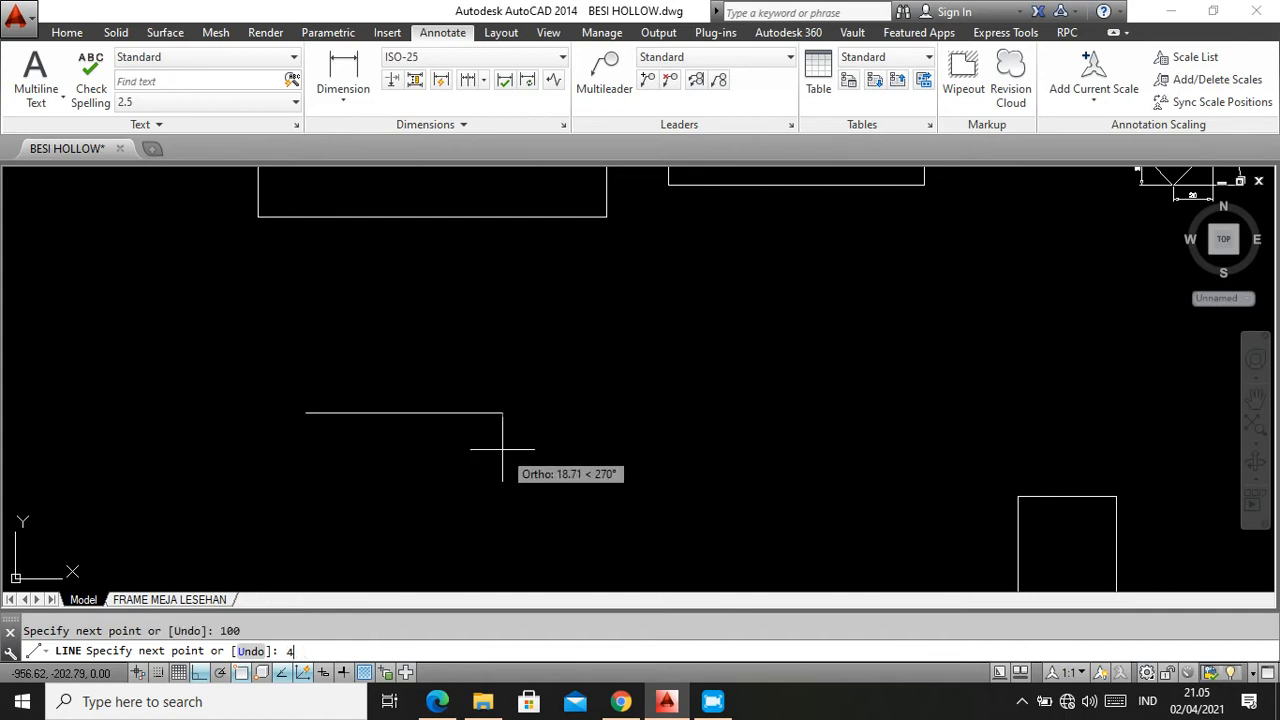
{"action": "key", "text": "Return"}
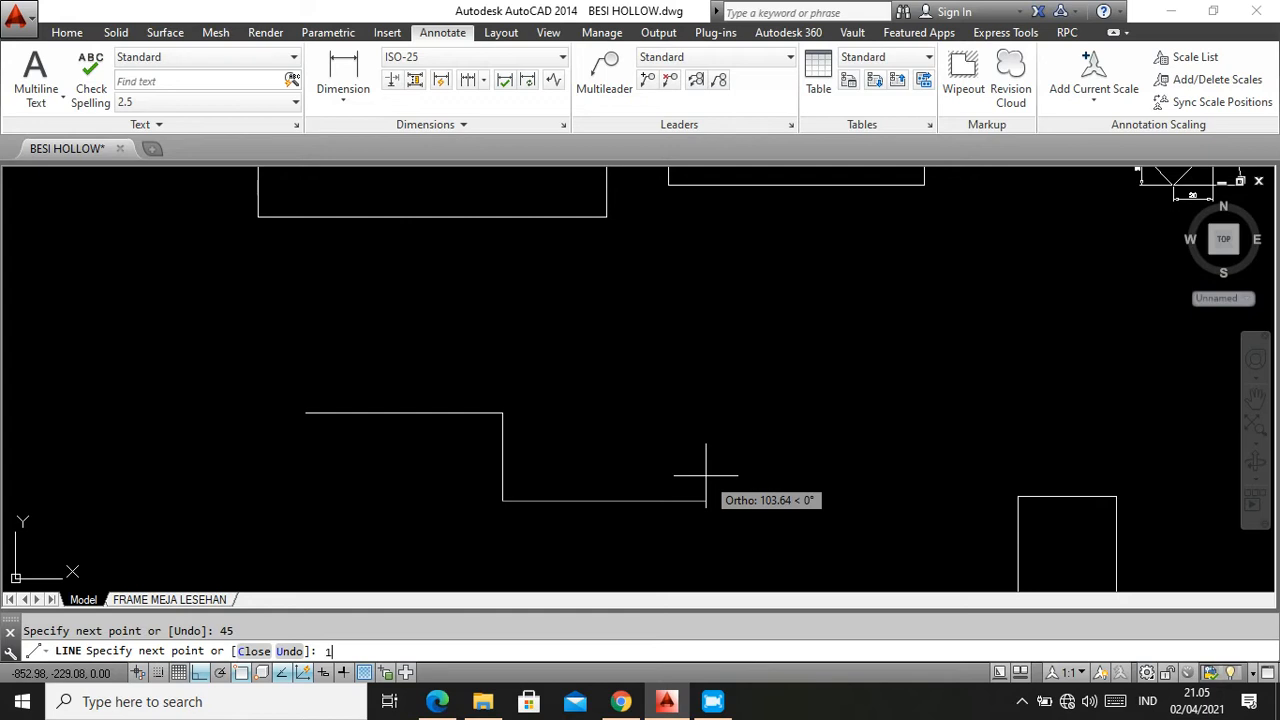
{"action": "key", "text": "Return"}
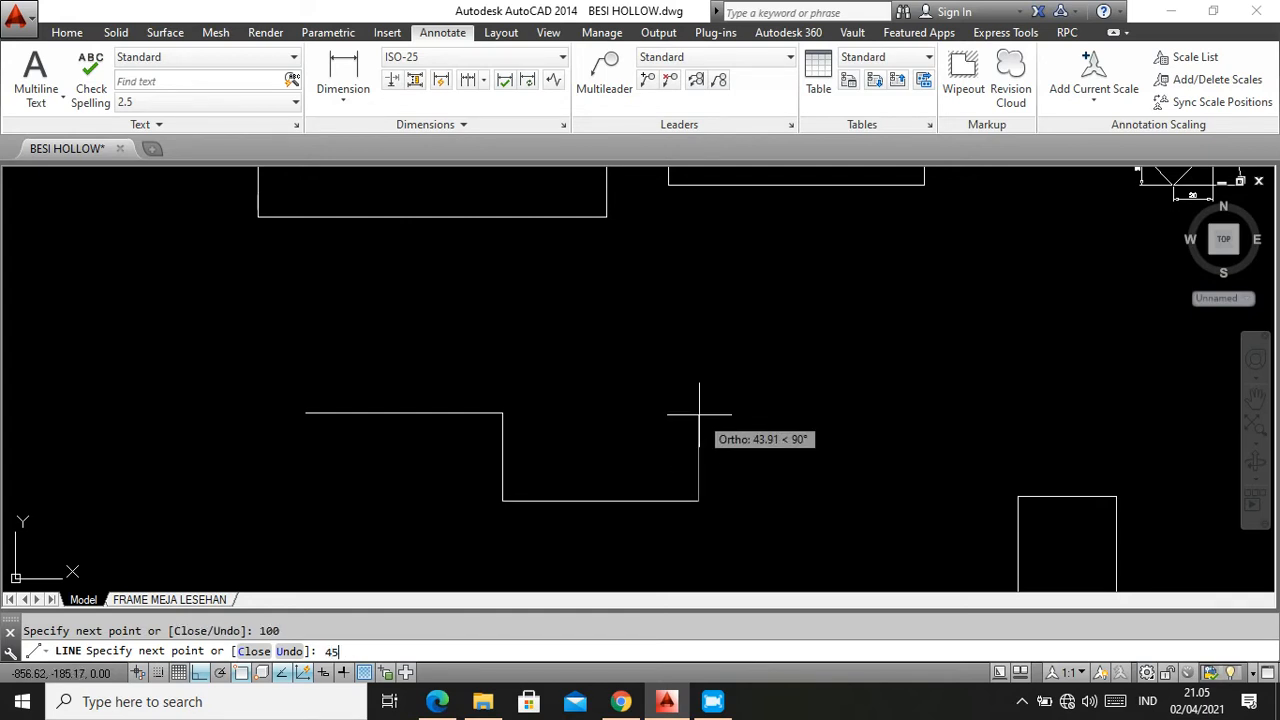
{"action": "key", "text": "Return"}
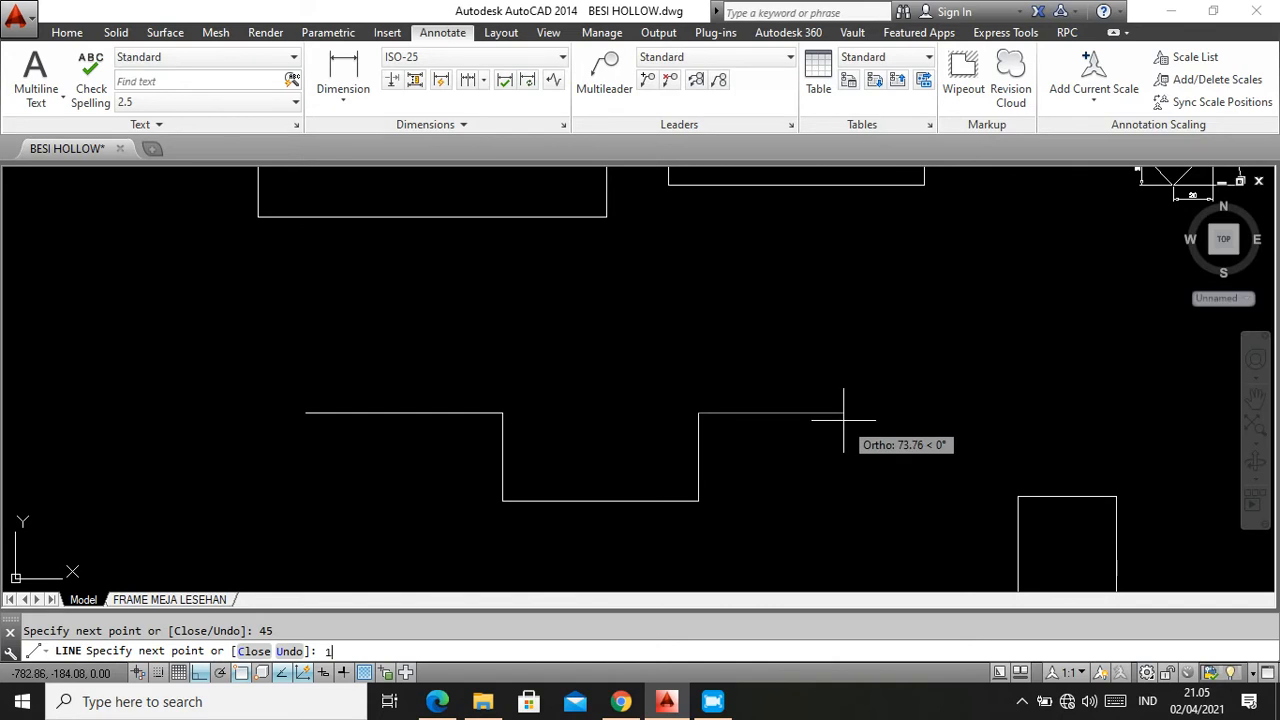
{"action": "type", "text": "100"}
{"action": "key", "text": "Return"}
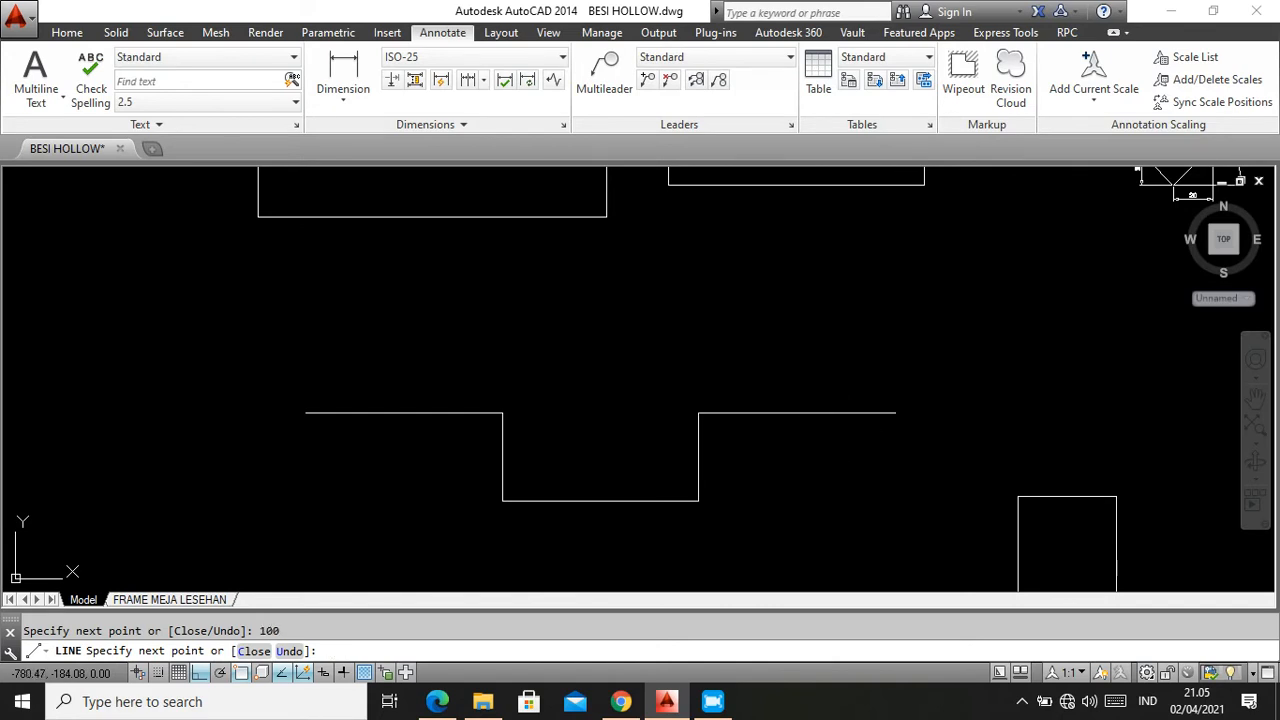
{"action": "scroll", "coordinate": [628, 380], "scroll_direction": "down", "scroll_amount": 2}
{"action": "scroll", "coordinate": [628, 380], "scroll_direction": "down", "scroll_amount": 4}
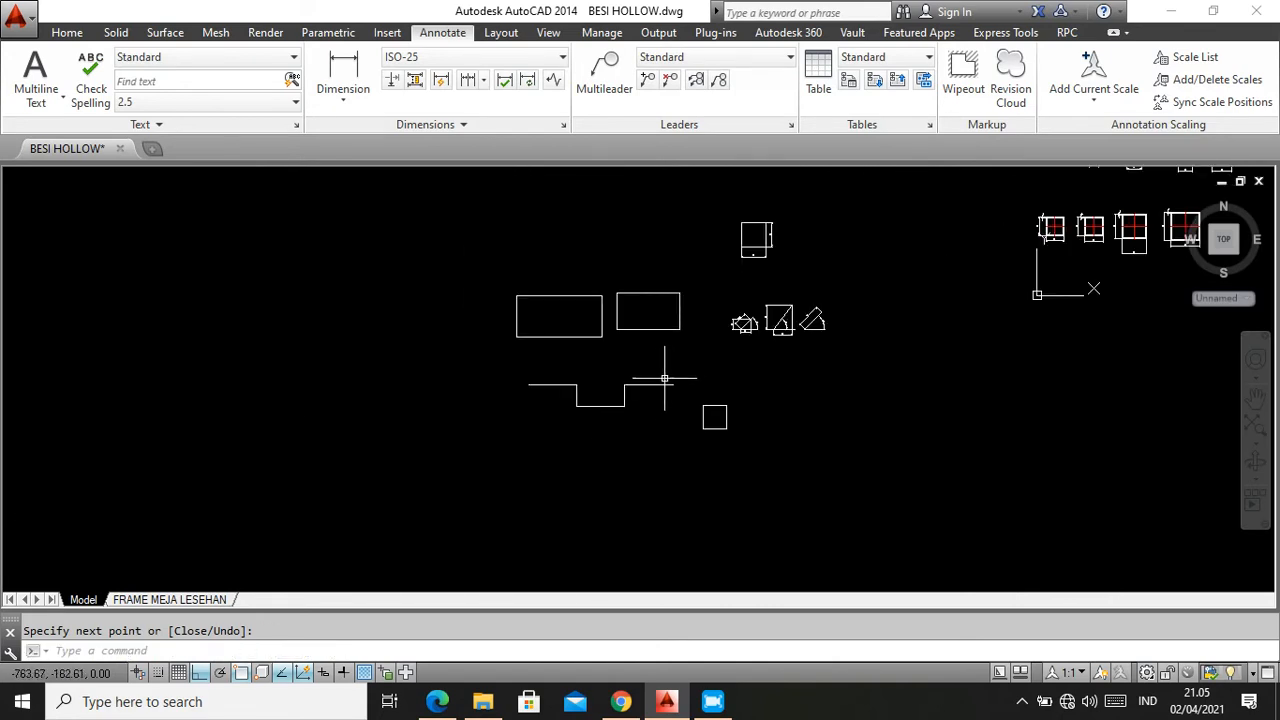
{"action": "scroll", "coordinate": [660, 374], "scroll_direction": "up", "scroll_amount": 2}
{"action": "scroll", "coordinate": [677, 371], "scroll_direction": "down", "scroll_amount": 2}
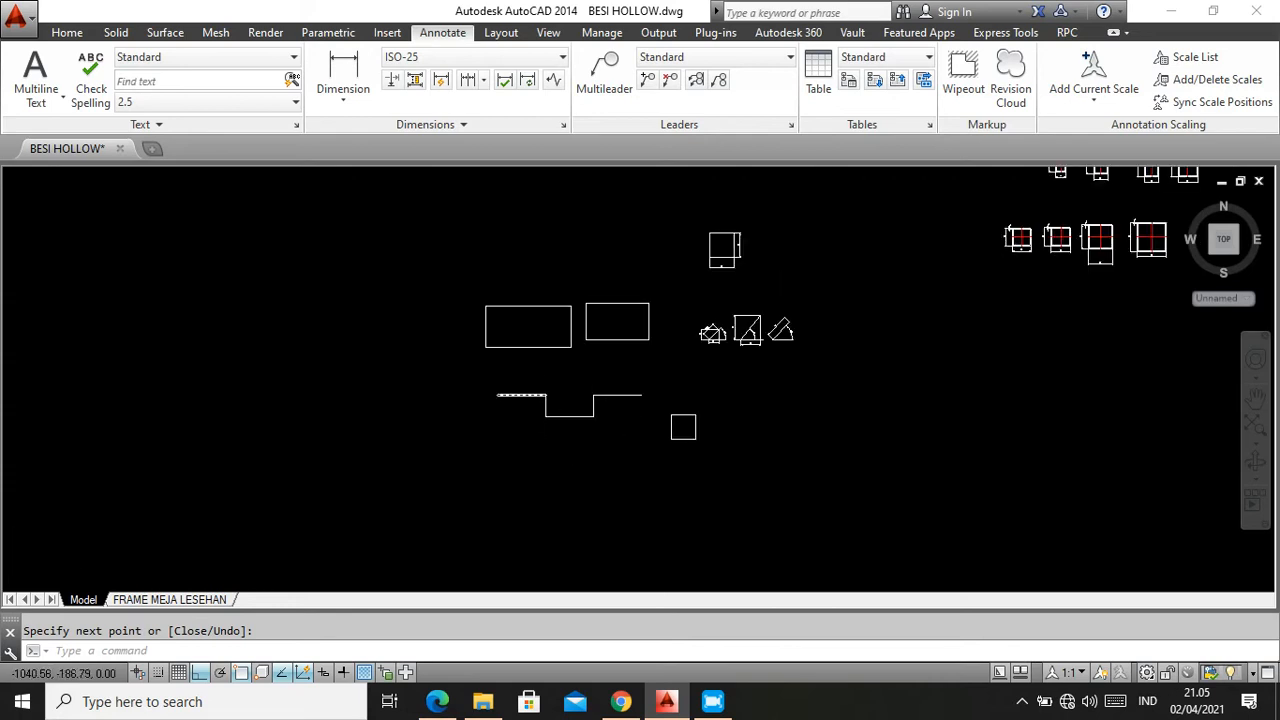
{"action": "scroll", "coordinate": [509, 394], "scroll_direction": "up", "scroll_amount": 2}
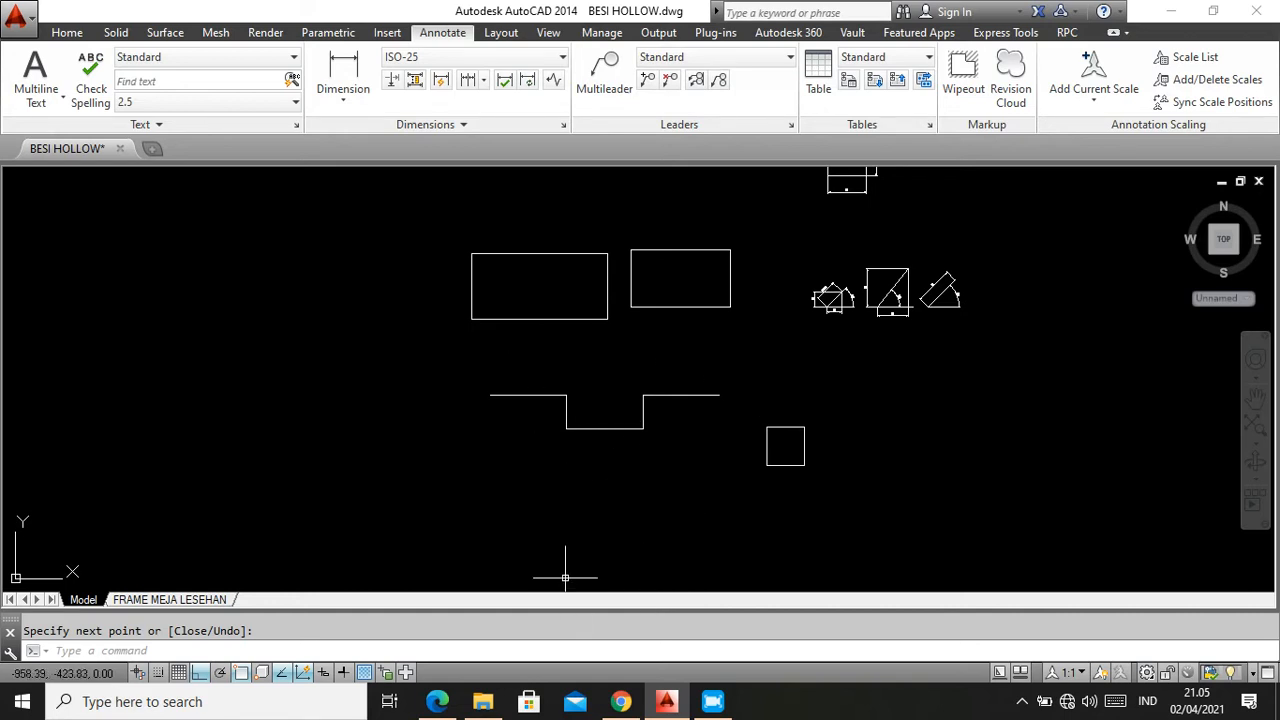
{"action": "scroll", "coordinate": [600, 509], "scroll_direction": "down", "scroll_amount": 2}
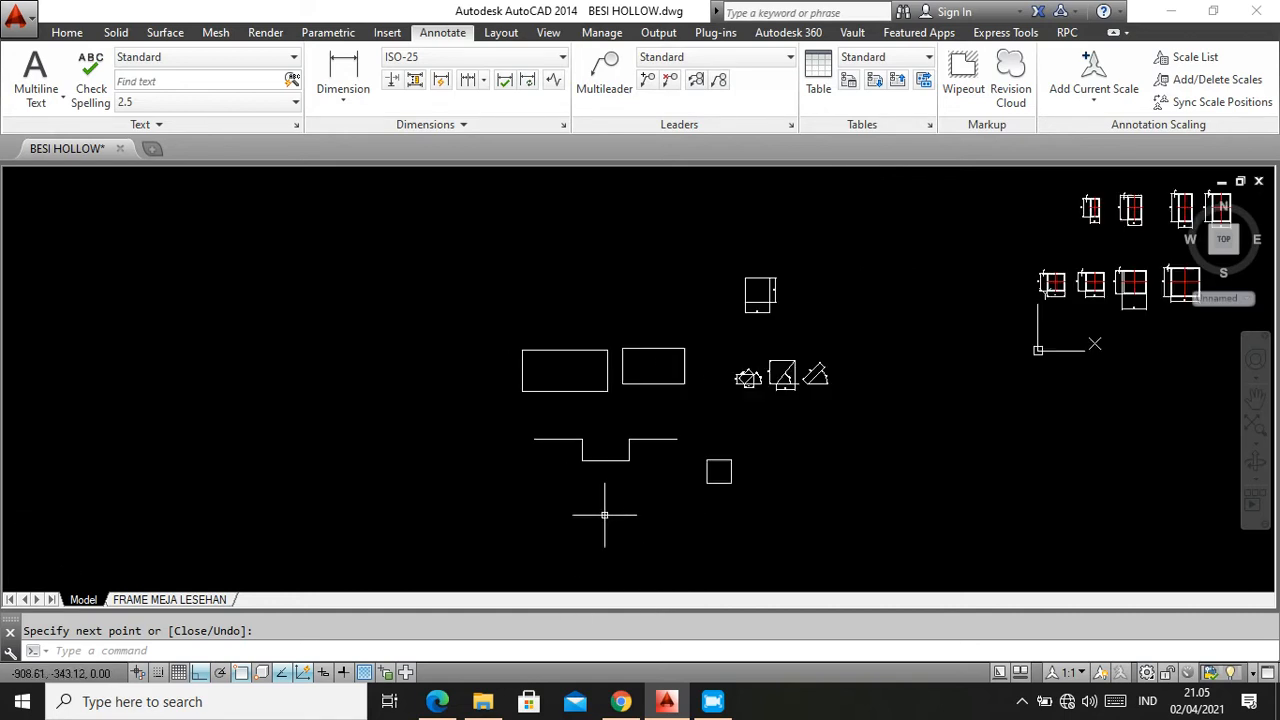
{"action": "left_click", "coordinate": [437, 700]}
{"action": "scroll", "coordinate": [566, 380], "scroll_direction": "down", "scroll_amount": 2}
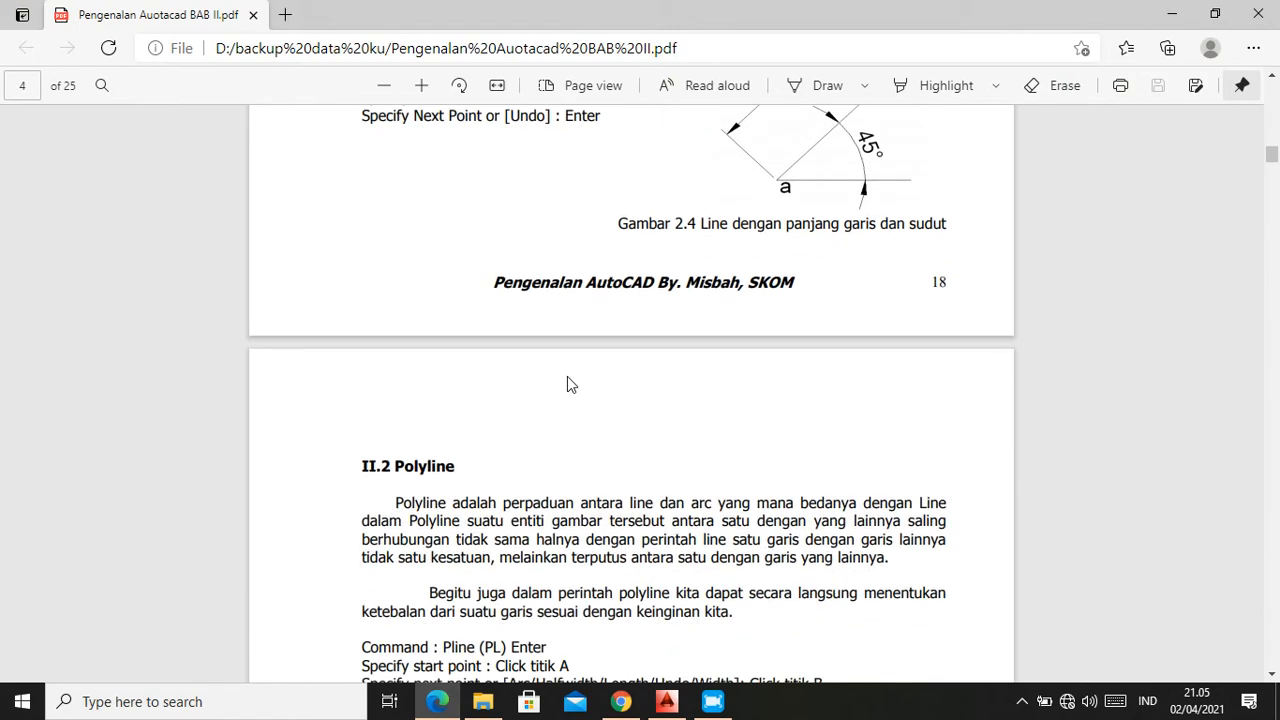
{"action": "scroll", "coordinate": [433, 483], "scroll_direction": "up", "scroll_amount": 5}
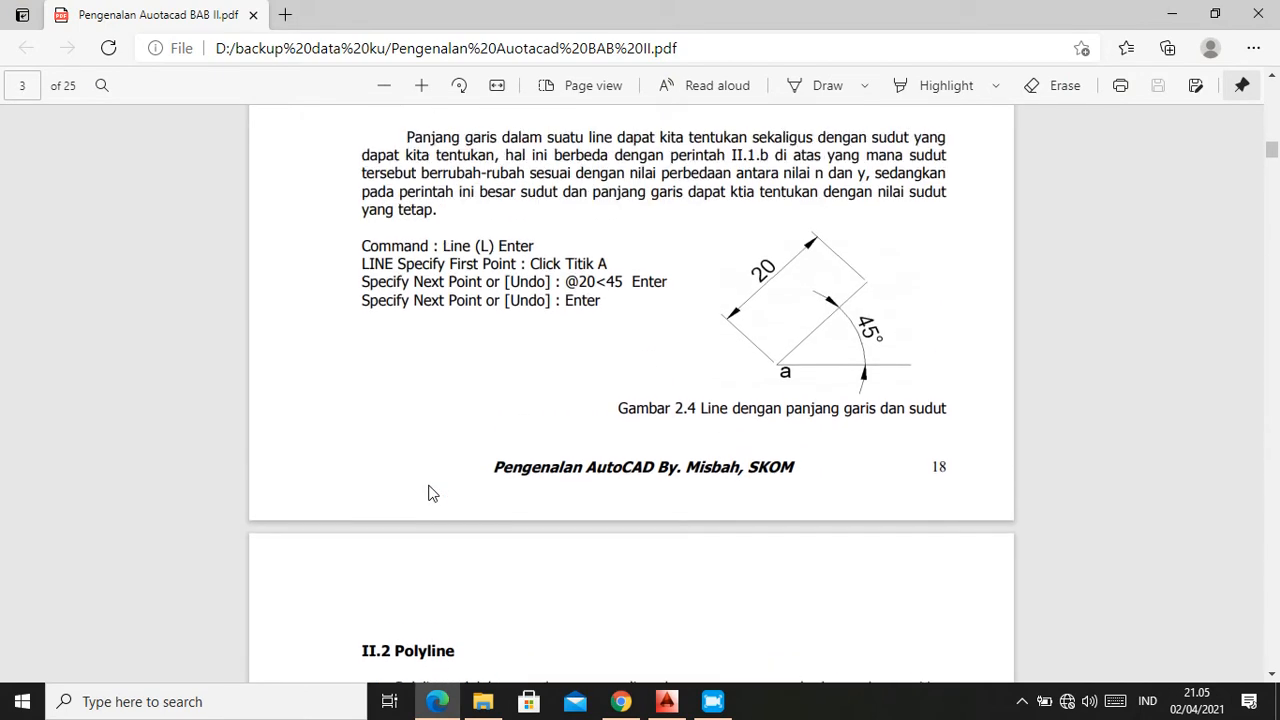
{"action": "scroll", "coordinate": [517, 506], "scroll_direction": "up", "scroll_amount": 15}
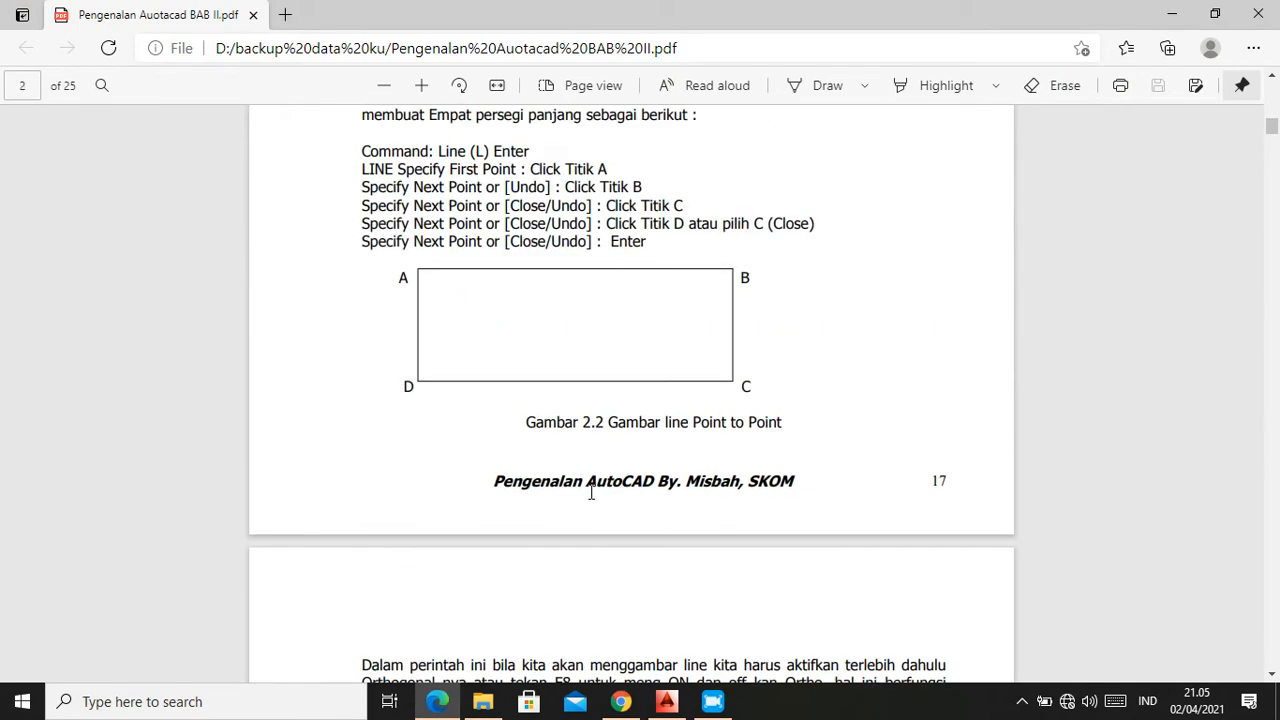
{"action": "scroll", "coordinate": [618, 490], "scroll_direction": "up", "scroll_amount": 3}
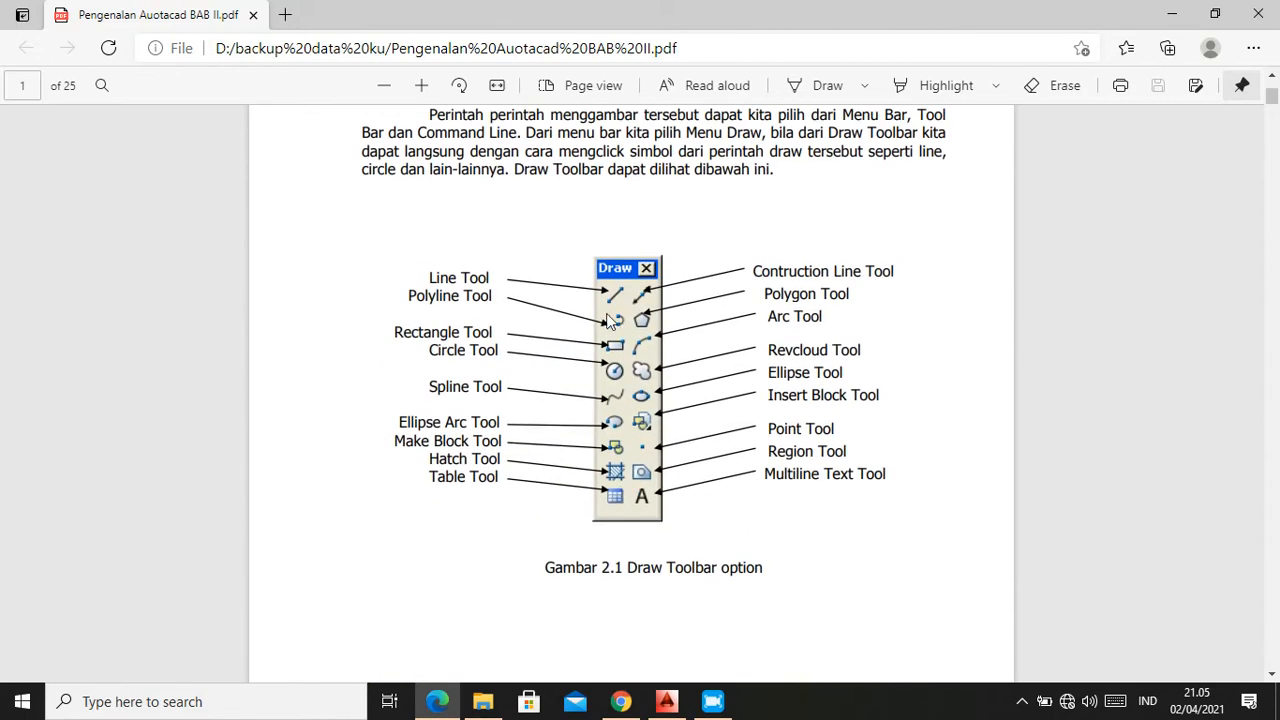
{"action": "scroll", "coordinate": [612, 340], "scroll_direction": "down", "scroll_amount": 18}
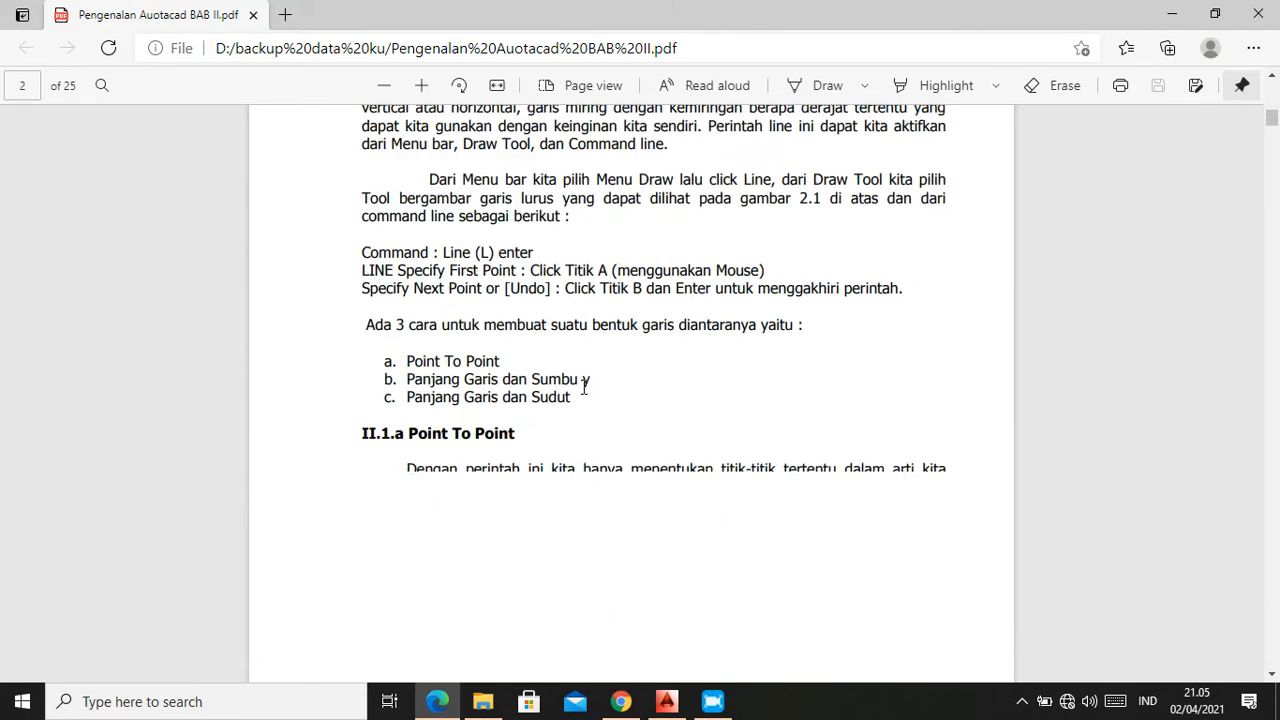
{"action": "scroll", "coordinate": [600, 400], "scroll_direction": "down", "scroll_amount": 3}
{"action": "scroll", "coordinate": [605, 400], "scroll_direction": "up", "scroll_amount": 3}
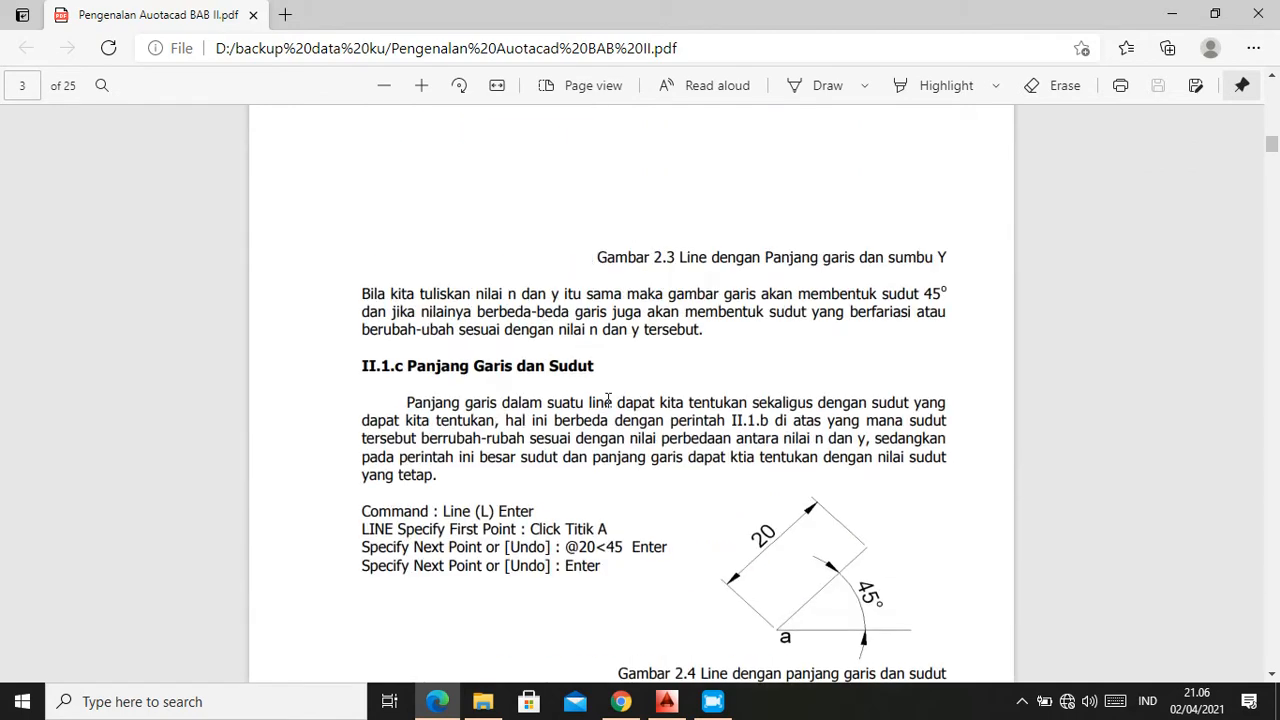
Read section II.2 Polyline in the handout, covering the point-picked rectangle, the polar-coordinate version and the line-and-arc example
{"action": "scroll", "coordinate": [611, 401], "scroll_direction": "down", "scroll_amount": 9}
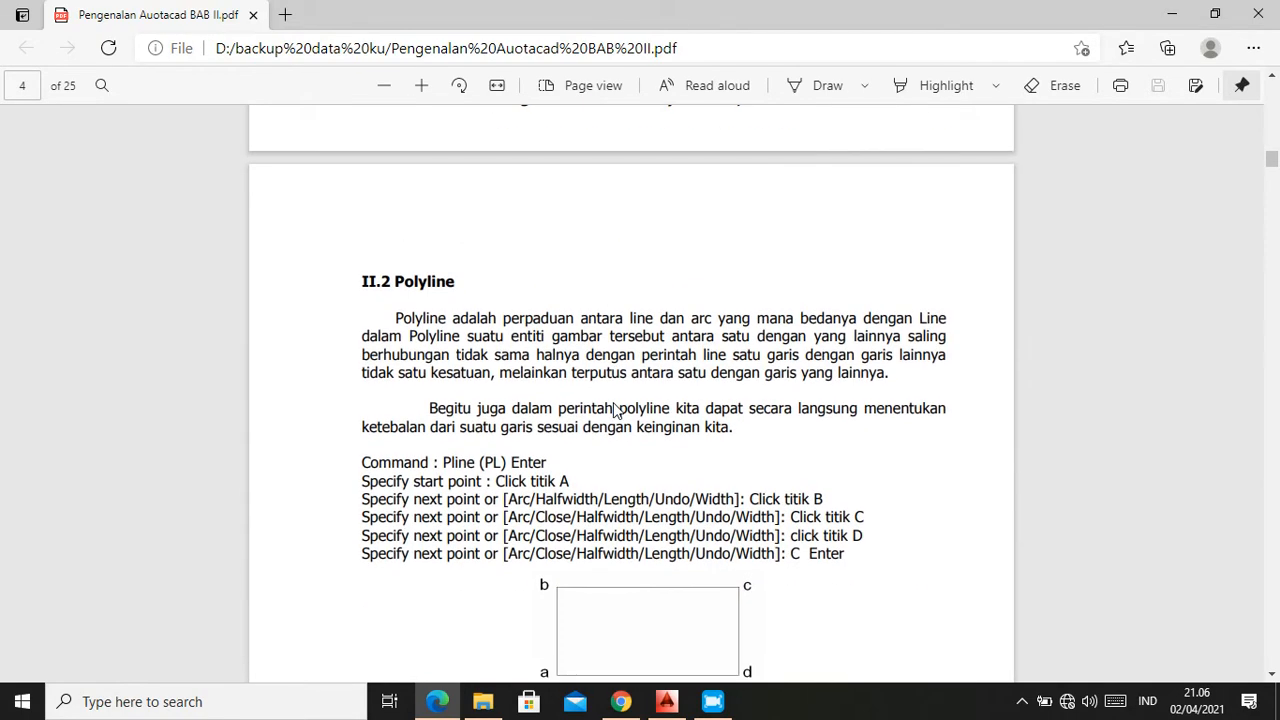
{"action": "scroll", "coordinate": [597, 396], "scroll_direction": "down", "scroll_amount": 2}
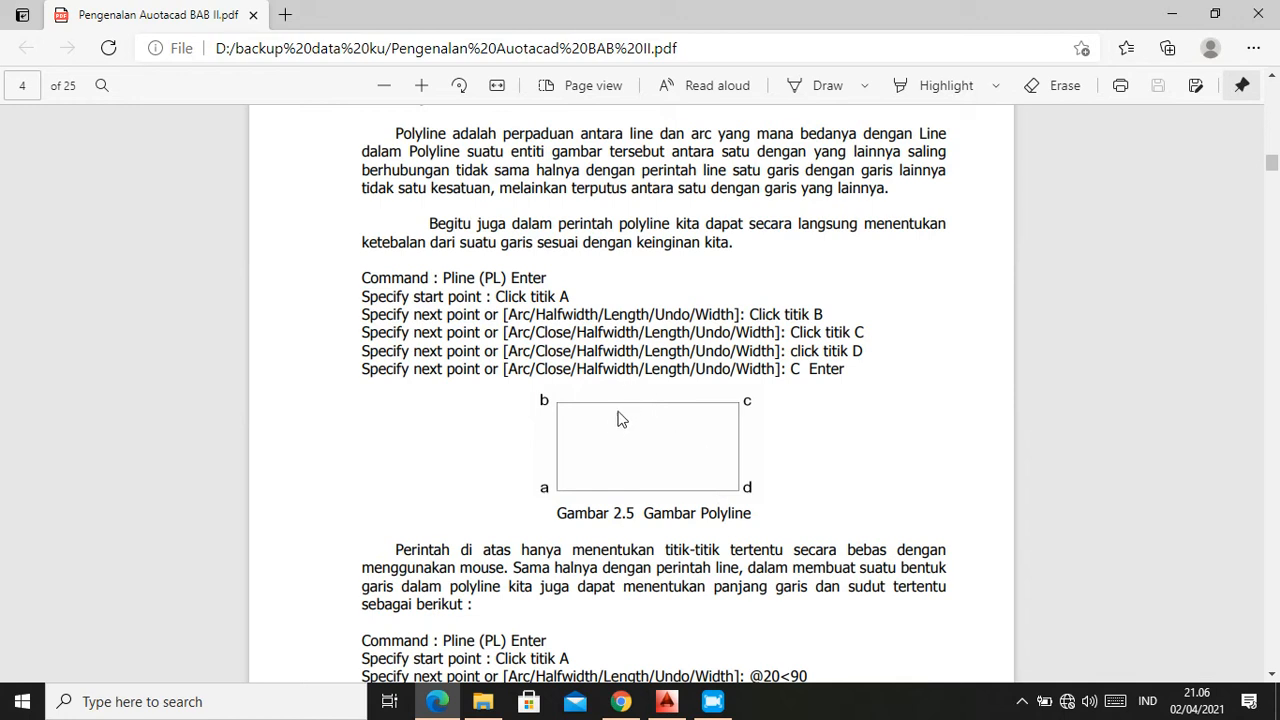
{"action": "scroll", "coordinate": [607, 406], "scroll_direction": "down", "scroll_amount": 1}
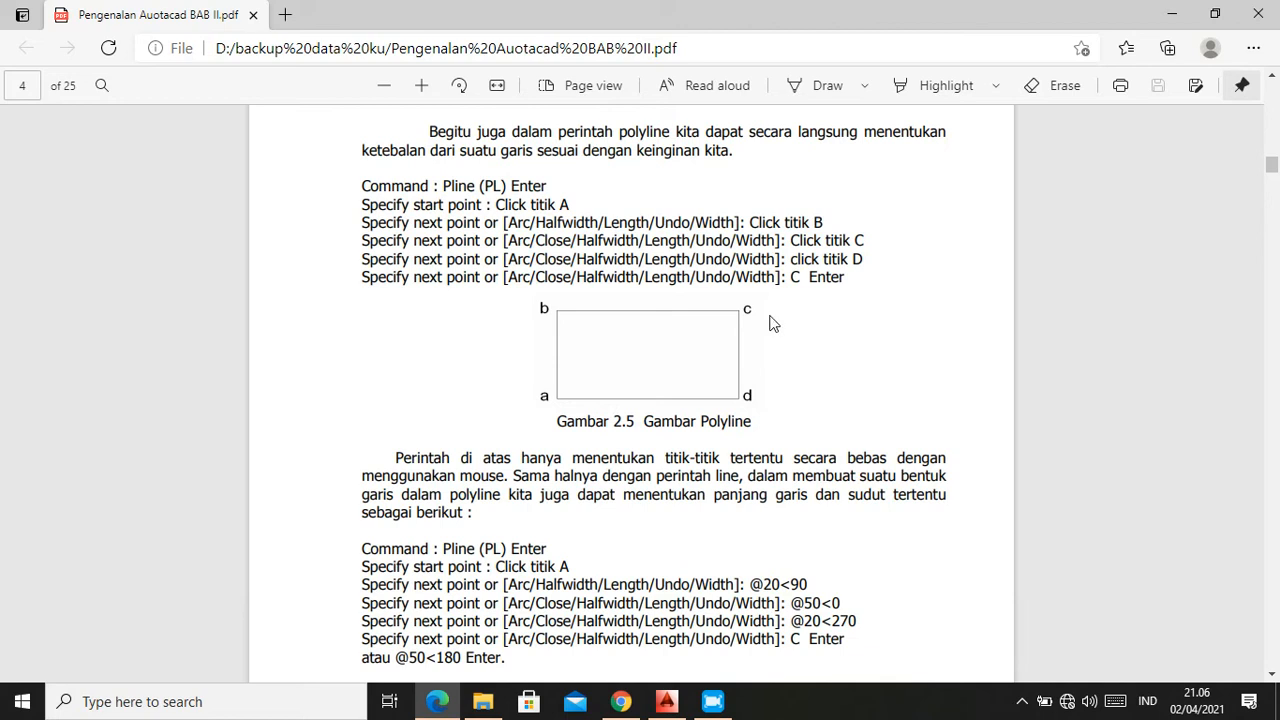
{"action": "scroll", "coordinate": [668, 400], "scroll_direction": "down", "scroll_amount": 2}
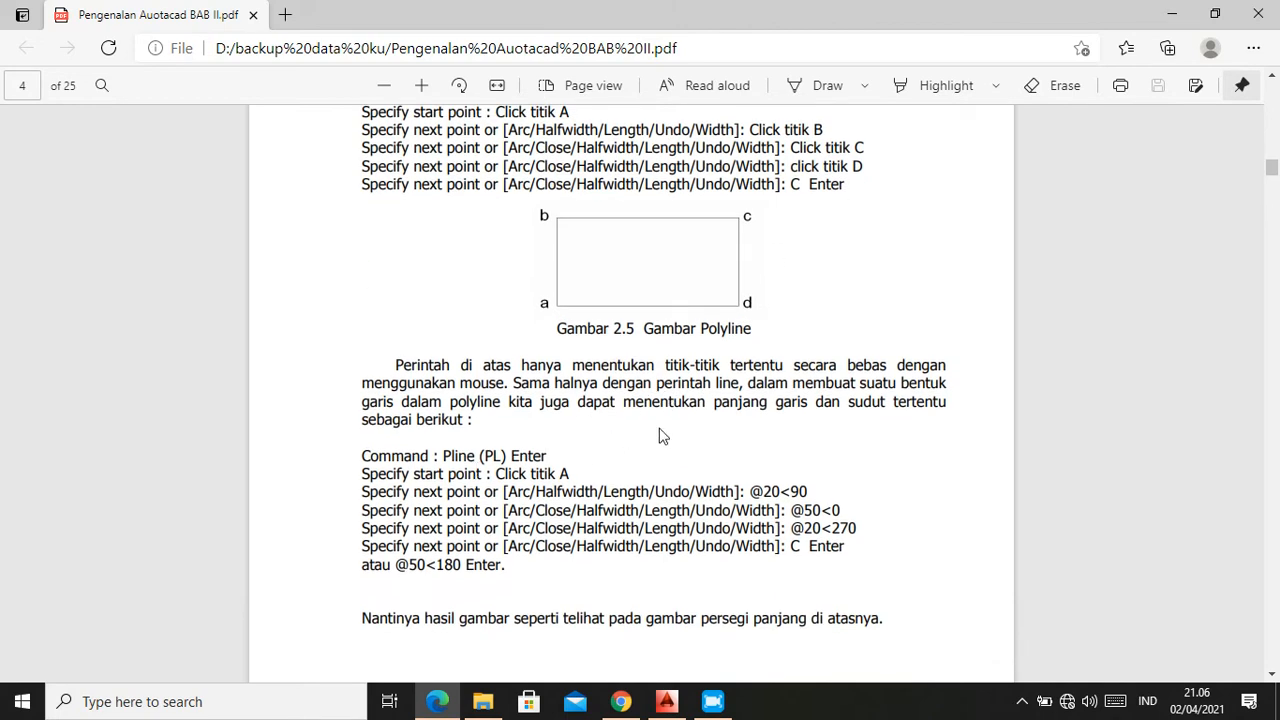
{"action": "scroll", "coordinate": [659, 435], "scroll_direction": "down", "scroll_amount": 2}
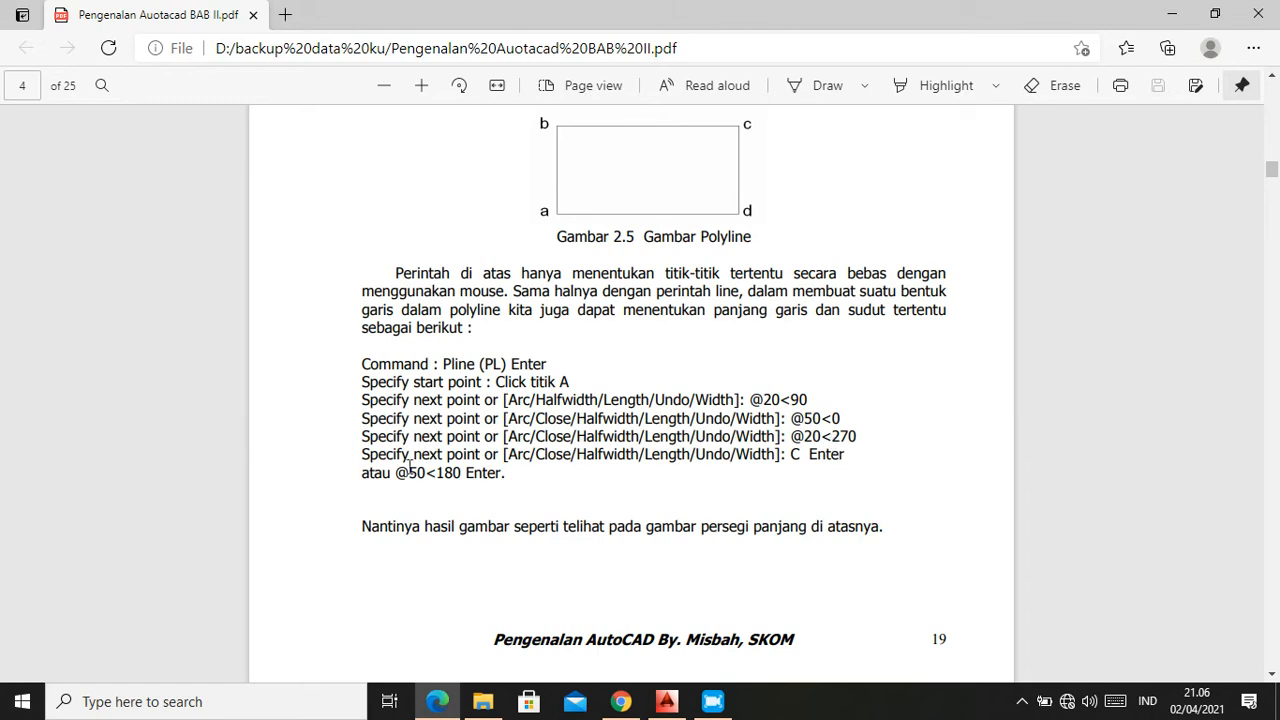
{"action": "scroll", "coordinate": [500, 451], "scroll_direction": "down", "scroll_amount": 5}
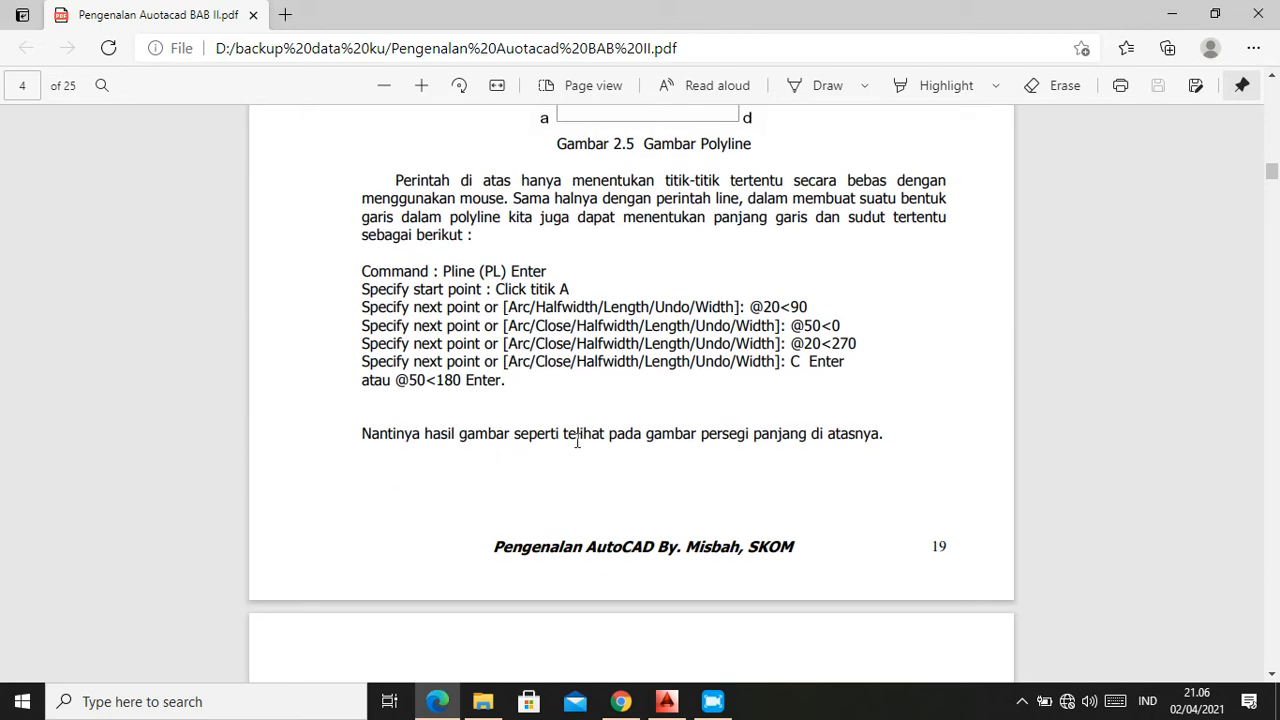
{"action": "scroll", "coordinate": [607, 436], "scroll_direction": "down", "scroll_amount": 2}
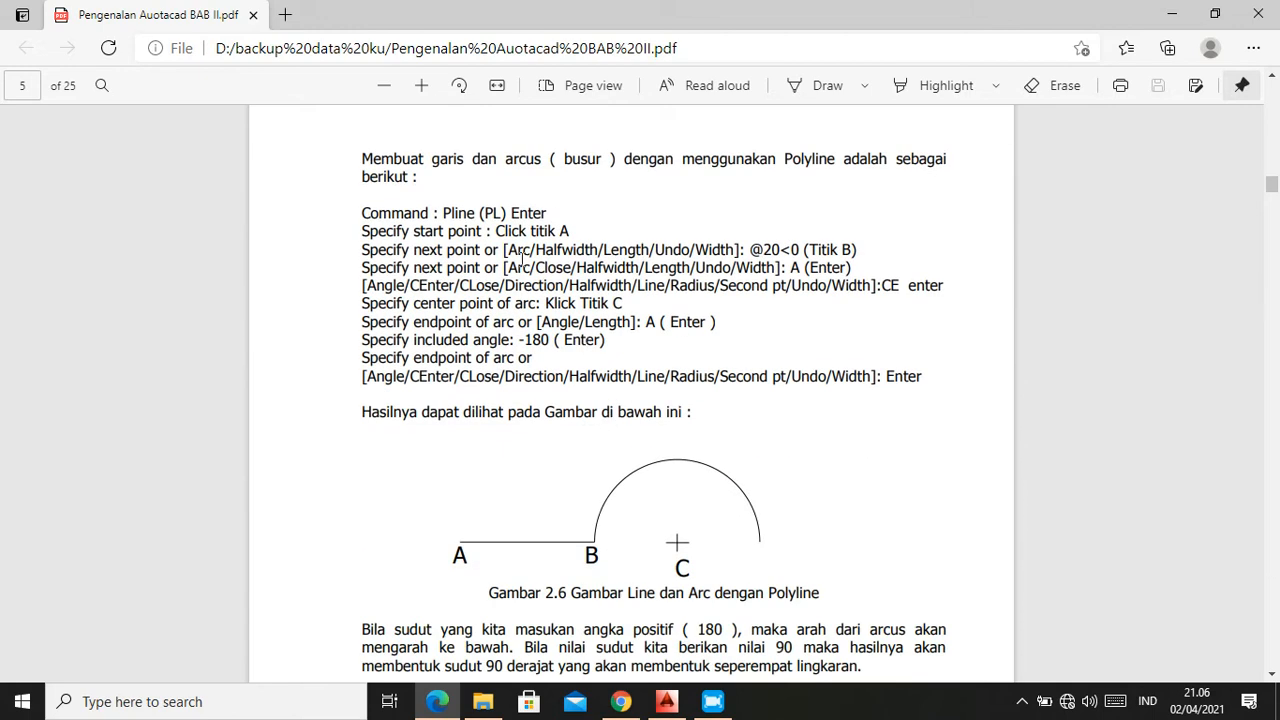
{"action": "scroll", "coordinate": [543, 246], "scroll_direction": "up", "scroll_amount": 1}
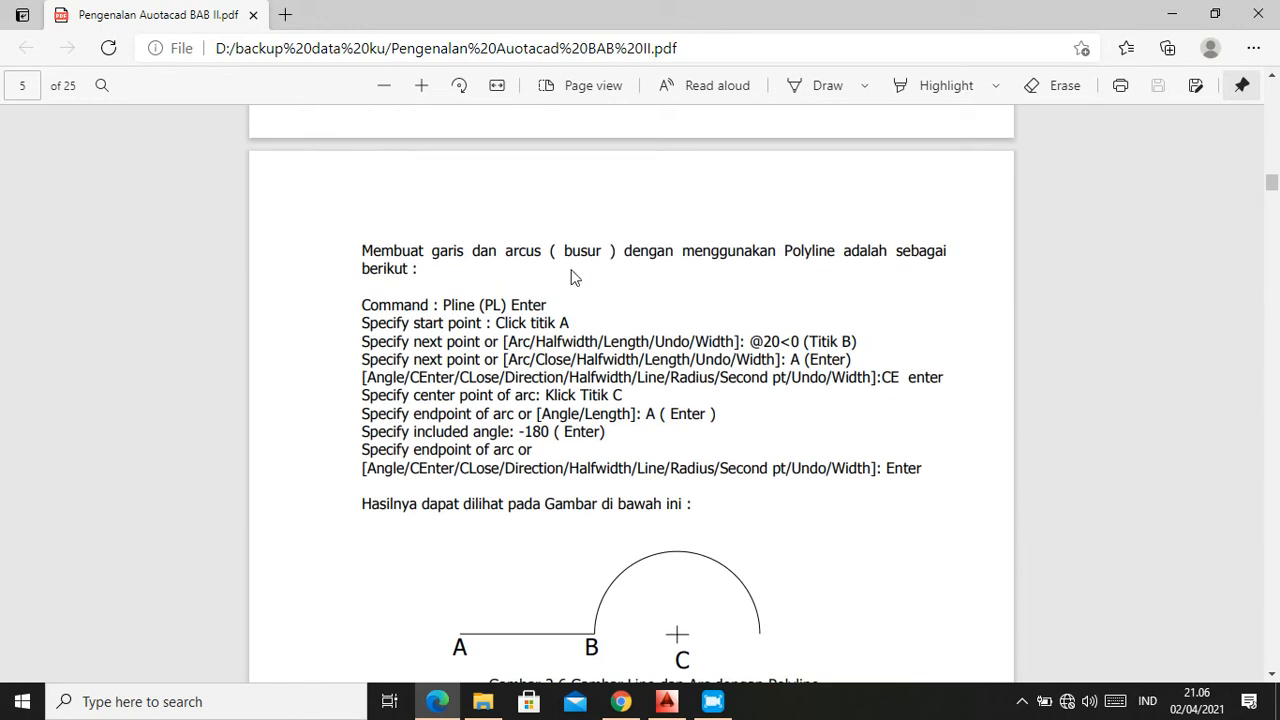
{"action": "scroll", "coordinate": [574, 277], "scroll_direction": "down", "scroll_amount": 1}
Return to AutoCAD and draw a rectangle with Polyline in the empty area left of the two existing rectangles, finishing it with the Close option
{"action": "left_click", "coordinate": [666, 702]}
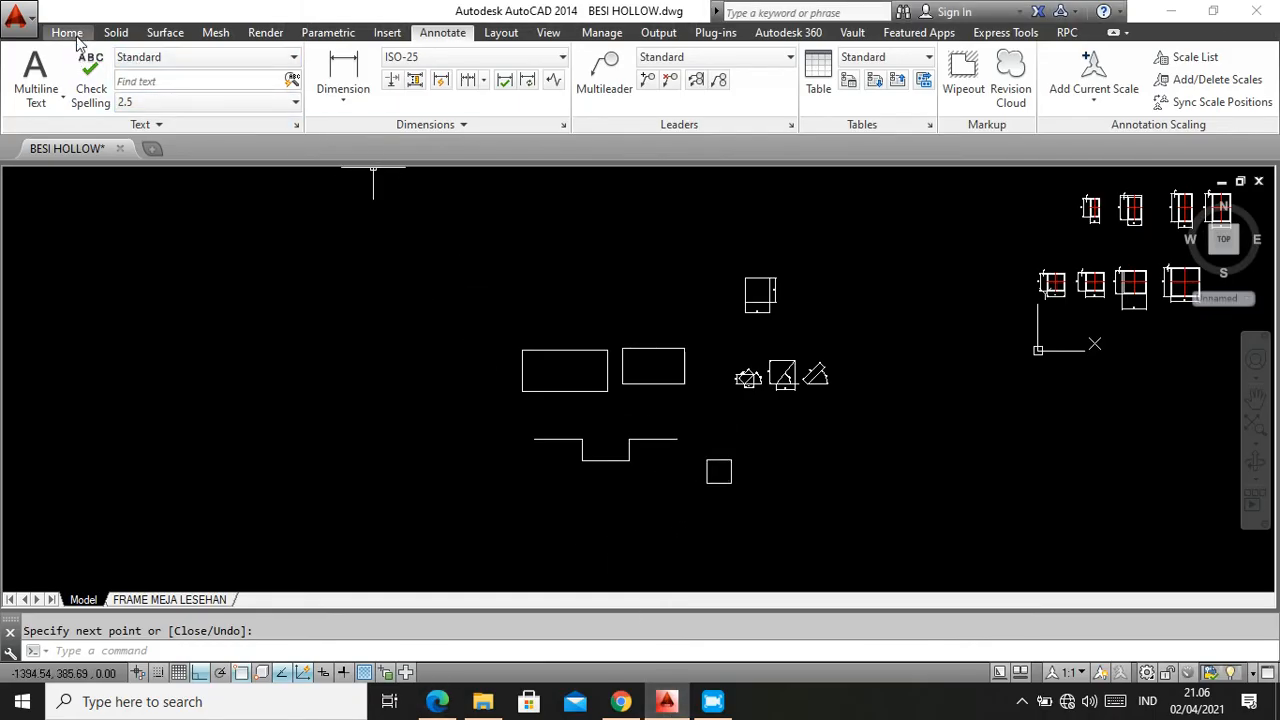
{"action": "left_click", "coordinate": [68, 33]}
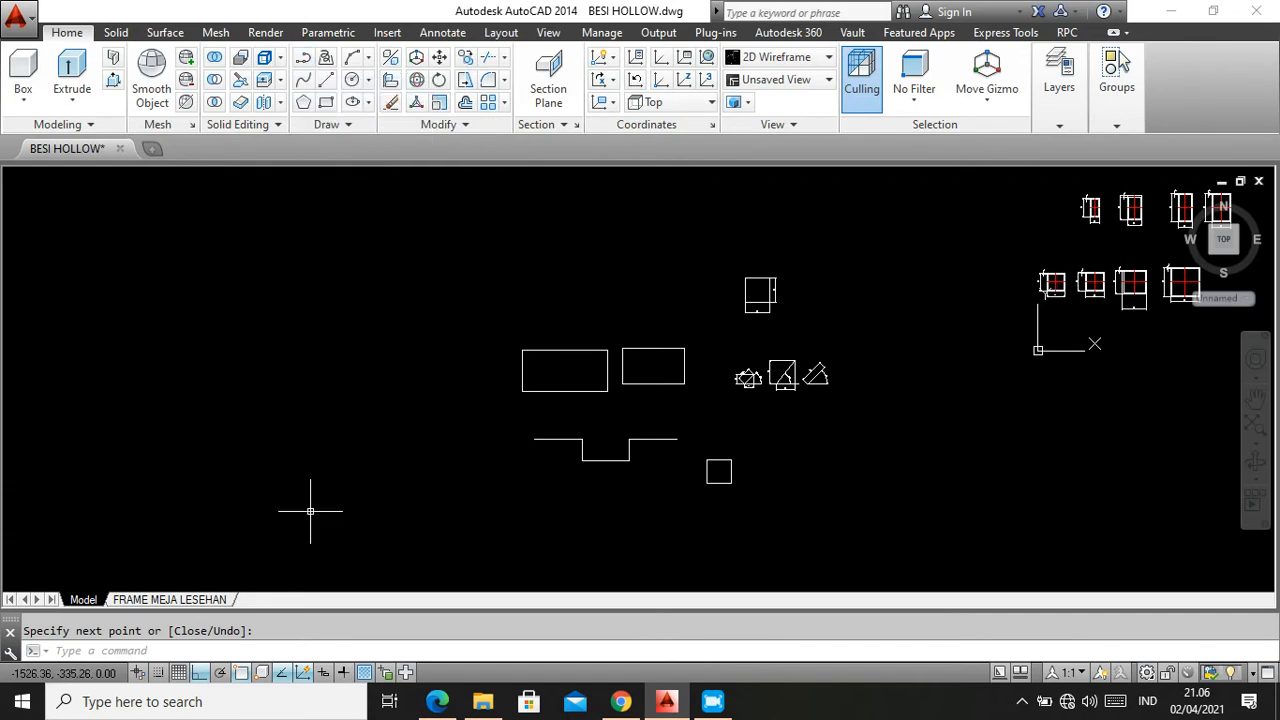
{"action": "key", "text": "Return"}
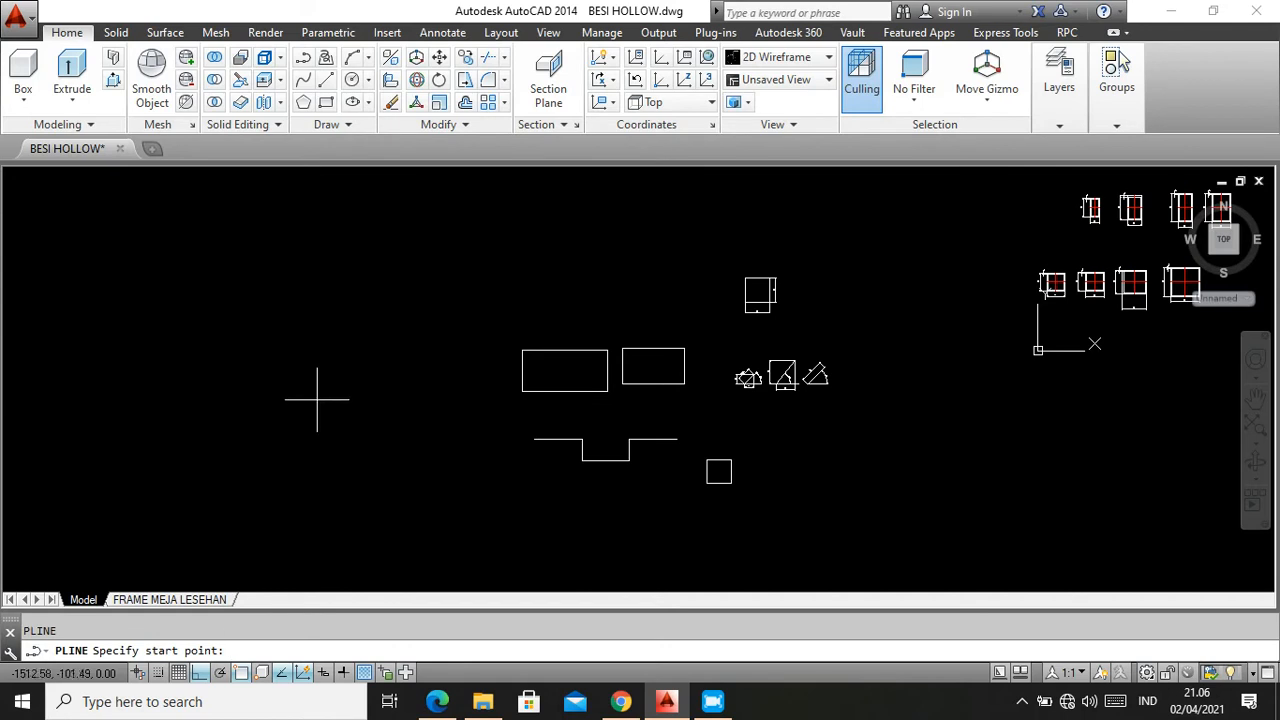
{"action": "left_click", "coordinate": [261, 365]}
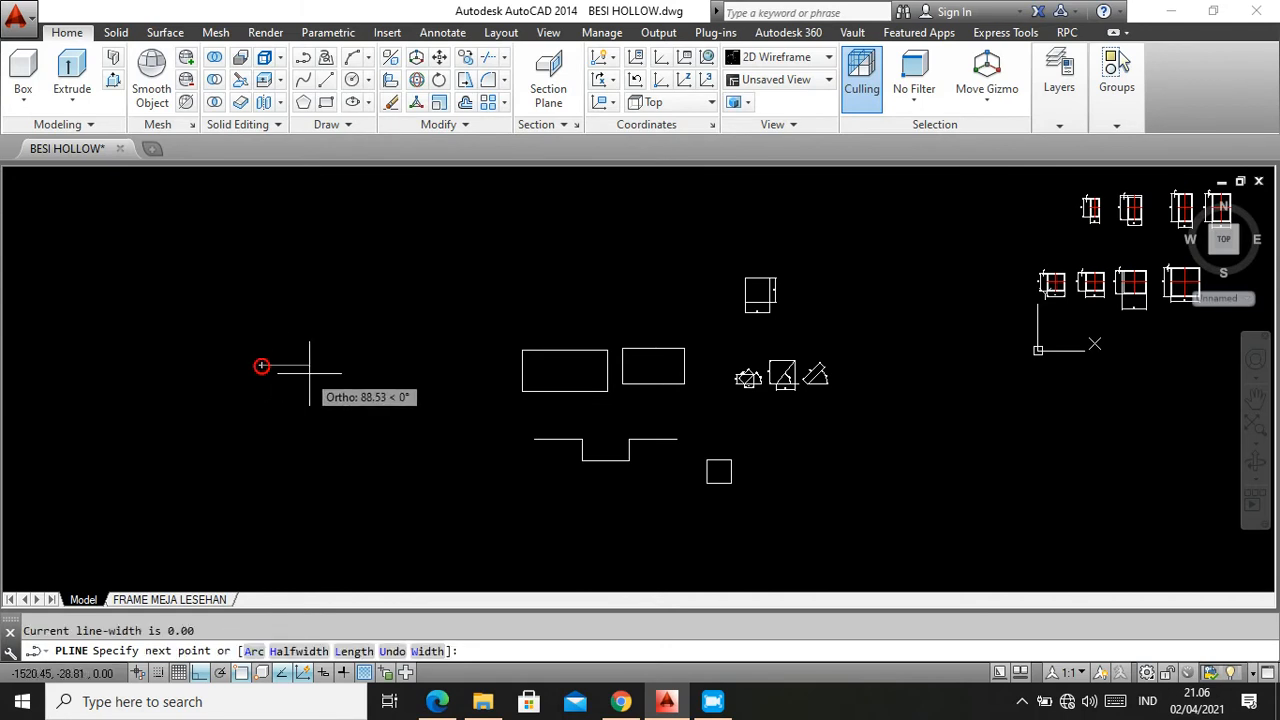
{"action": "left_click", "coordinate": [392, 373]}
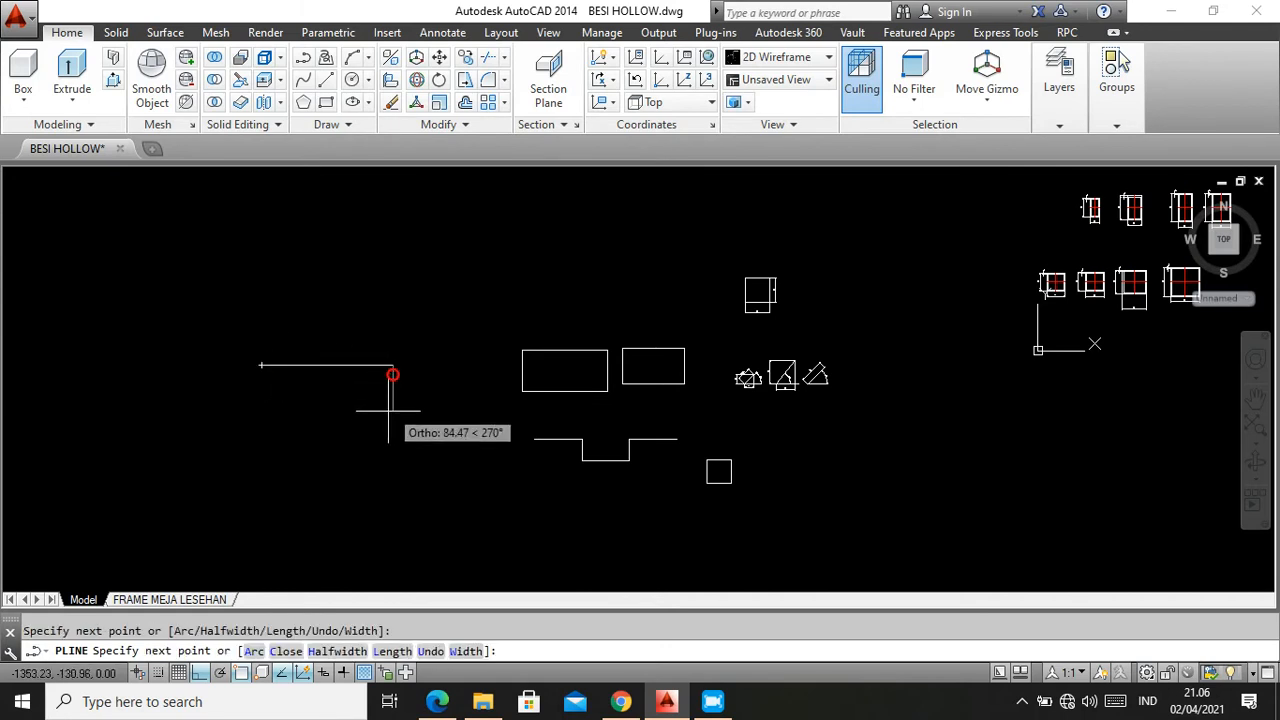
{"action": "left_click", "coordinate": [387, 450]}
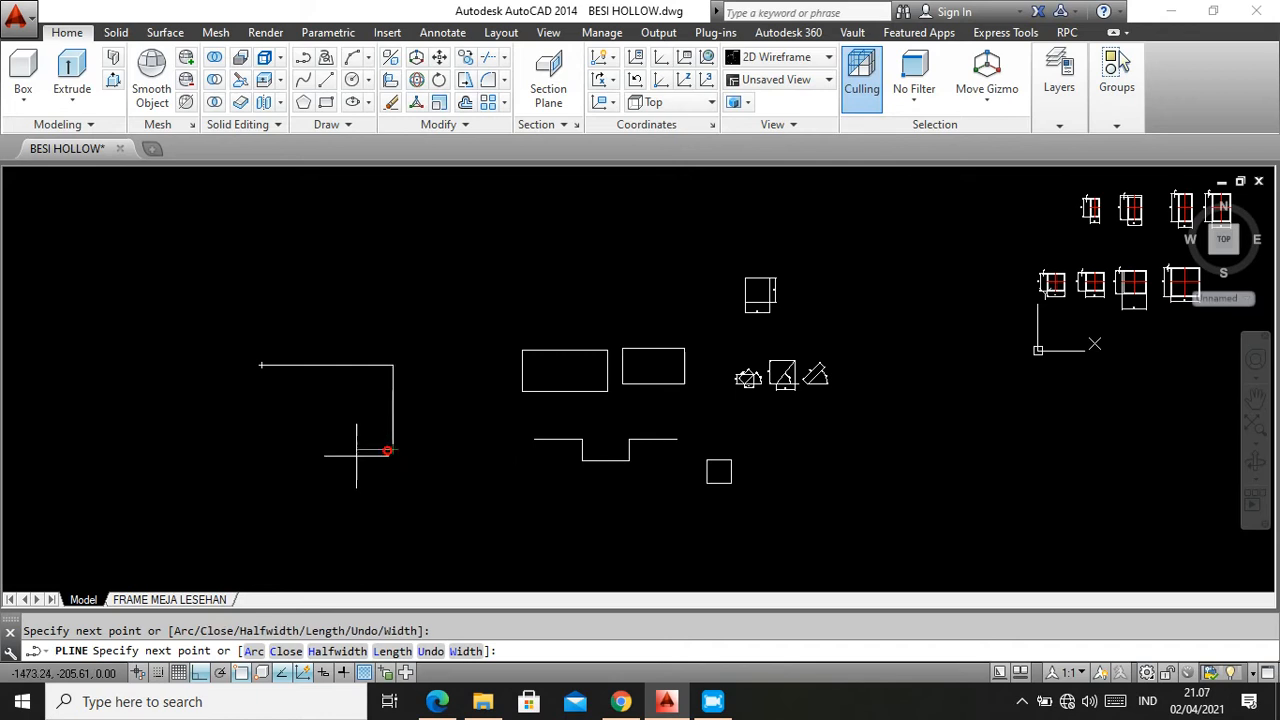
{"action": "left_click", "coordinate": [262, 419]}
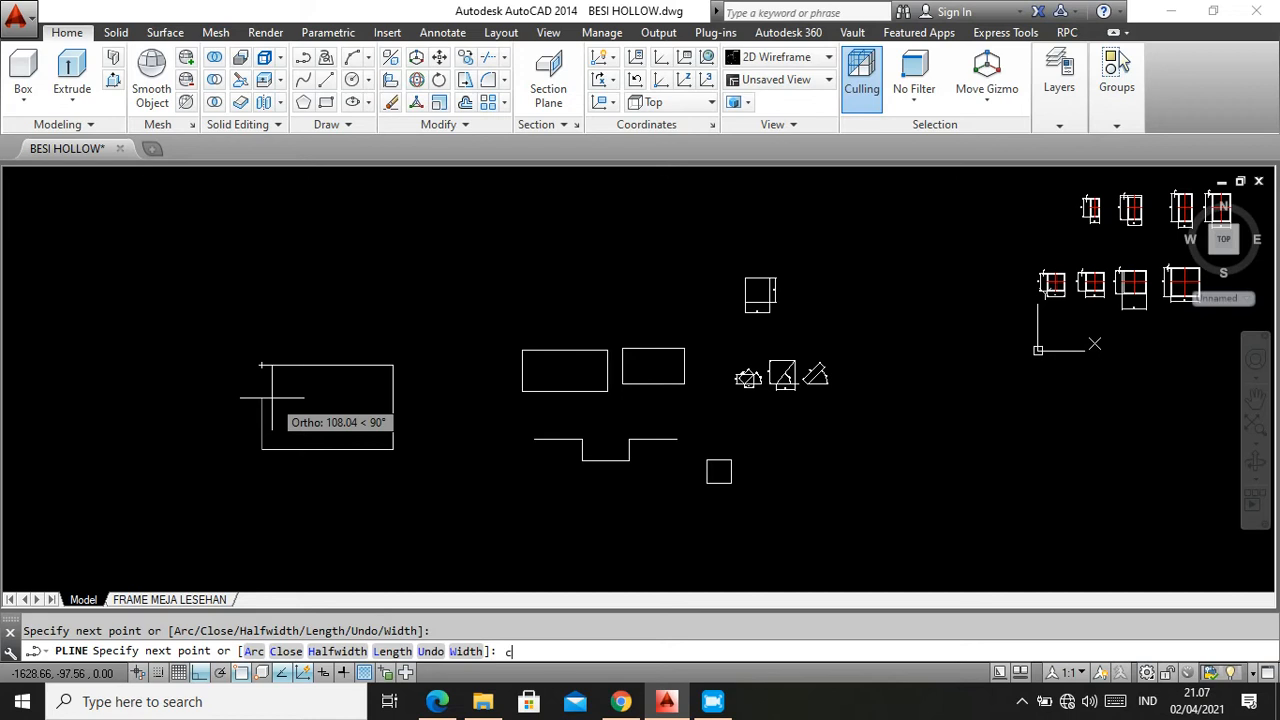
{"action": "key", "text": "Return"}
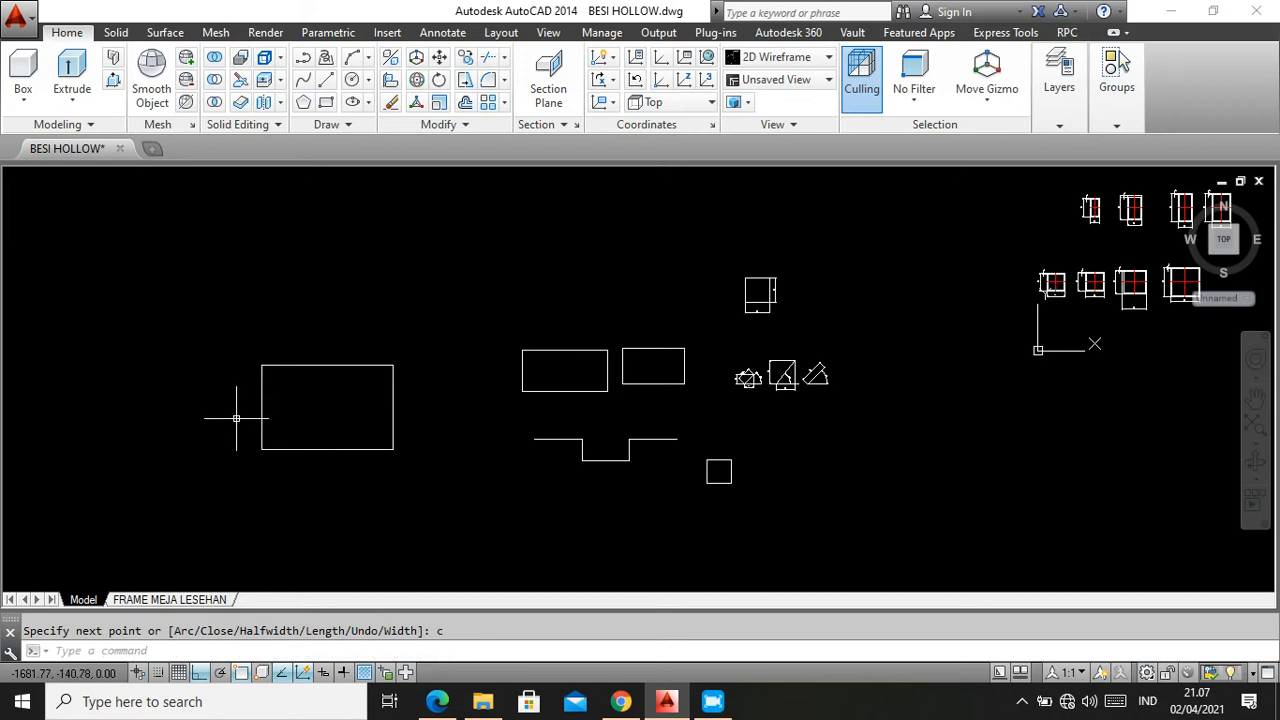
{"action": "scroll", "coordinate": [236, 418], "scroll_direction": "up", "scroll_amount": 2}
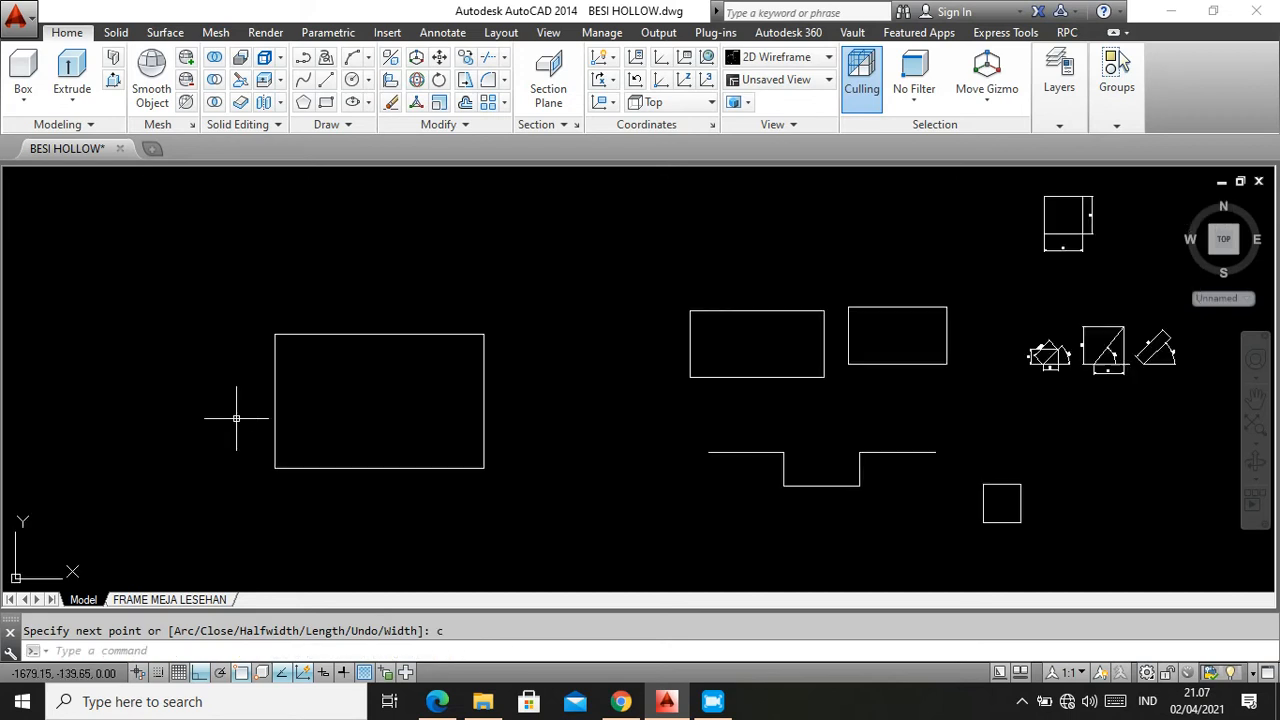
Select the four sides of the Line-drawn rectangle one by one to check whether they are separate objects, then clear the selection
{"action": "left_click", "coordinate": [690, 340]}
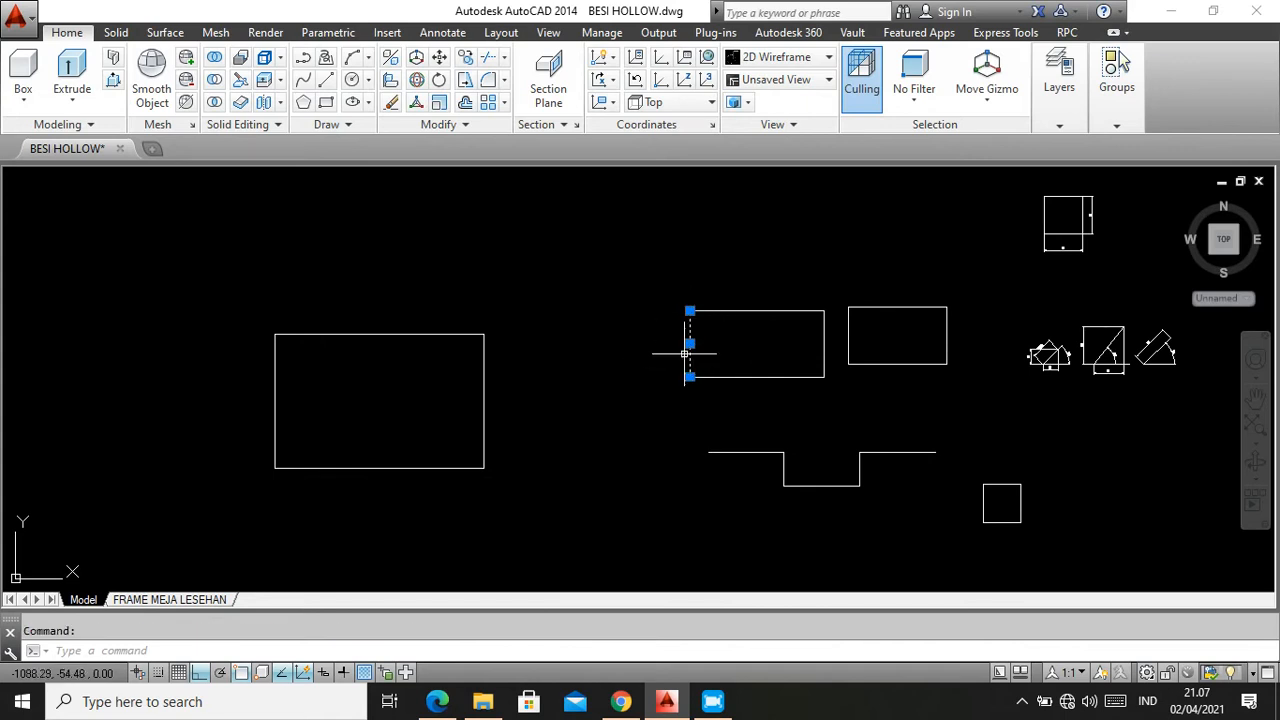
{"action": "left_click", "coordinate": [726, 313]}
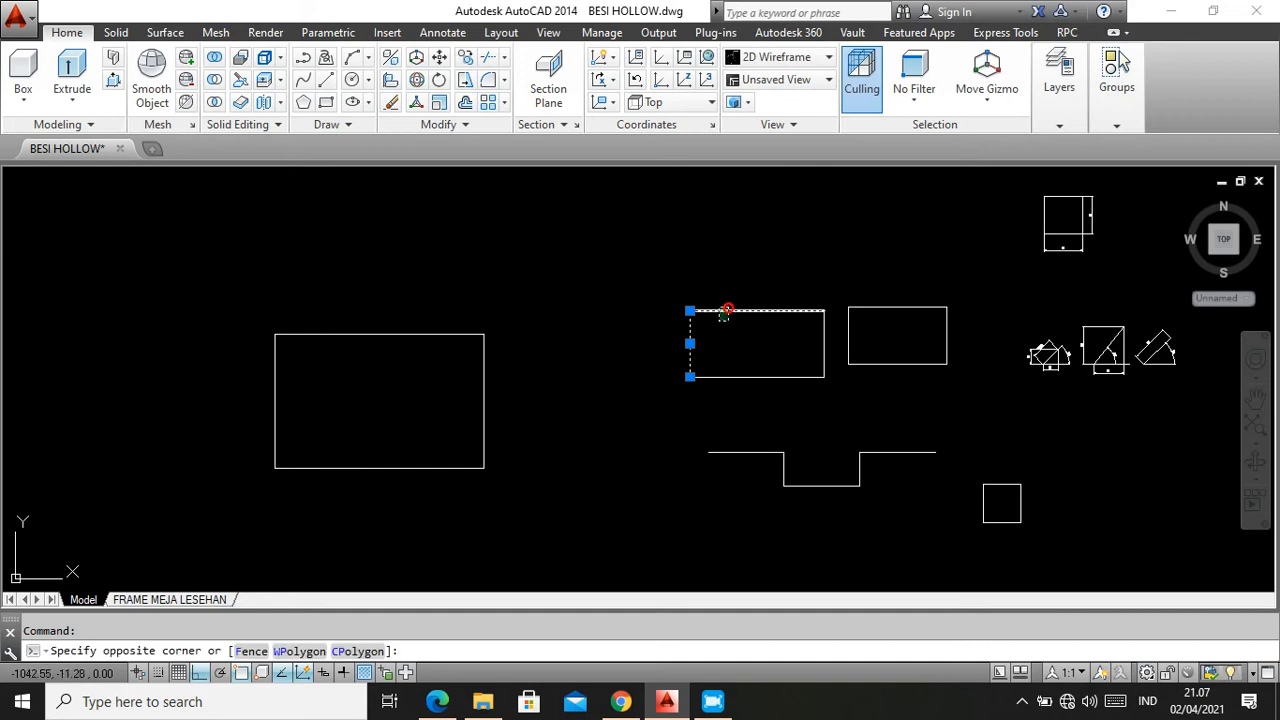
{"action": "left_click", "coordinate": [810, 327]}
{"action": "left_click", "coordinate": [798, 400]}
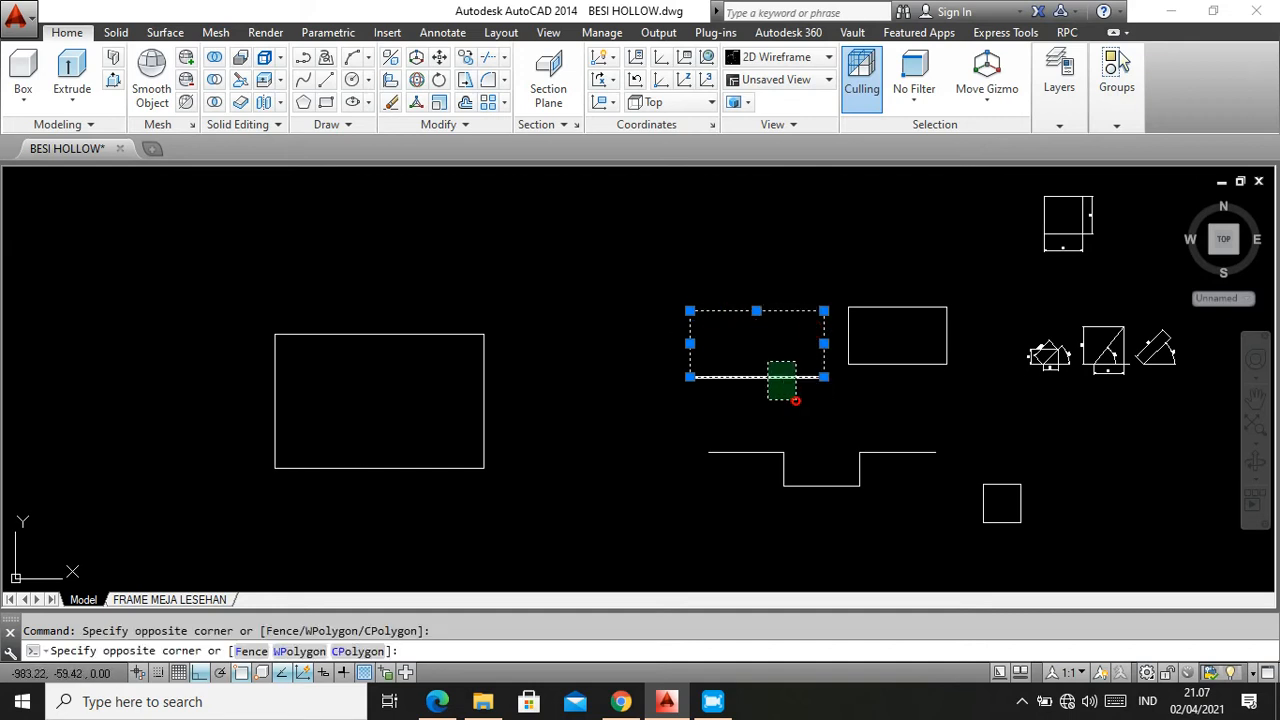
{"action": "left_click", "coordinate": [754, 360]}
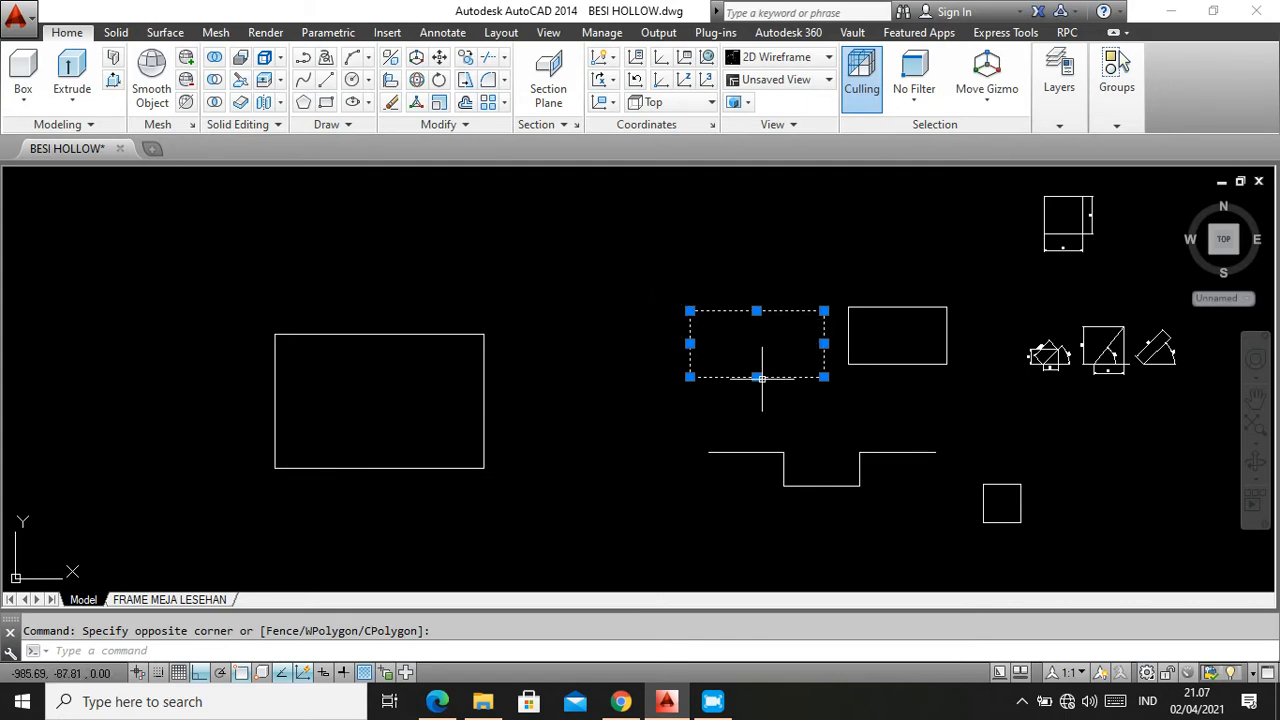
{"action": "key", "text": "Escape"}
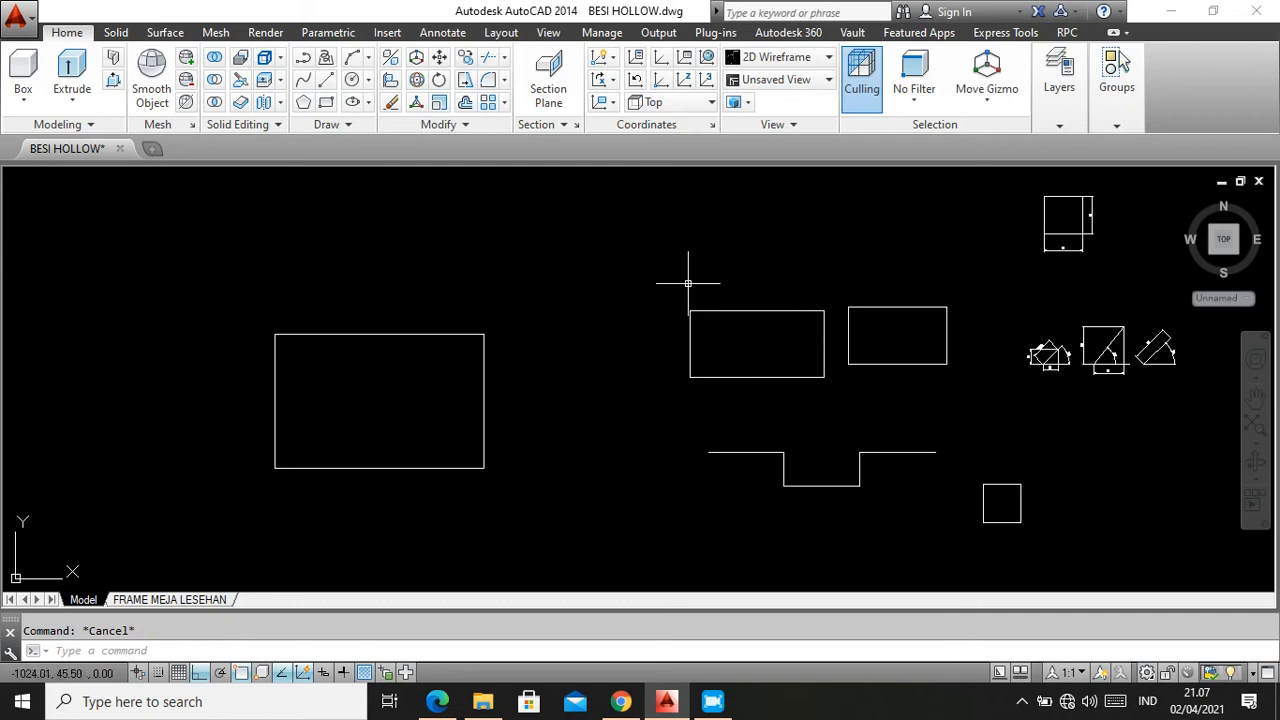
Compare selecting individual sides of the Line-drawn rectangle with selecting the large Polyline rectangle, clearing the selection after each
{"action": "left_click", "coordinate": [722, 337]}
{"action": "left_click", "coordinate": [648, 342]}
{"action": "left_click", "coordinate": [765, 348]}
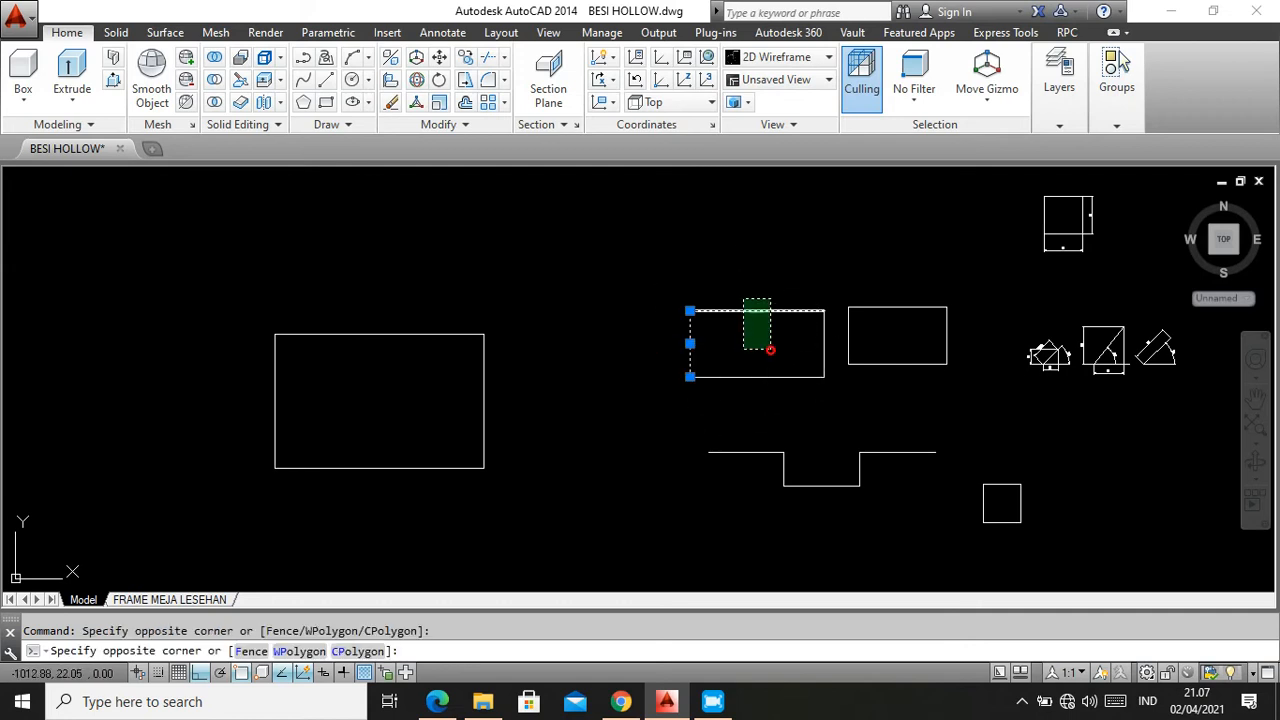
{"action": "left_click", "coordinate": [741, 294]}
{"action": "key", "text": "Escape"}
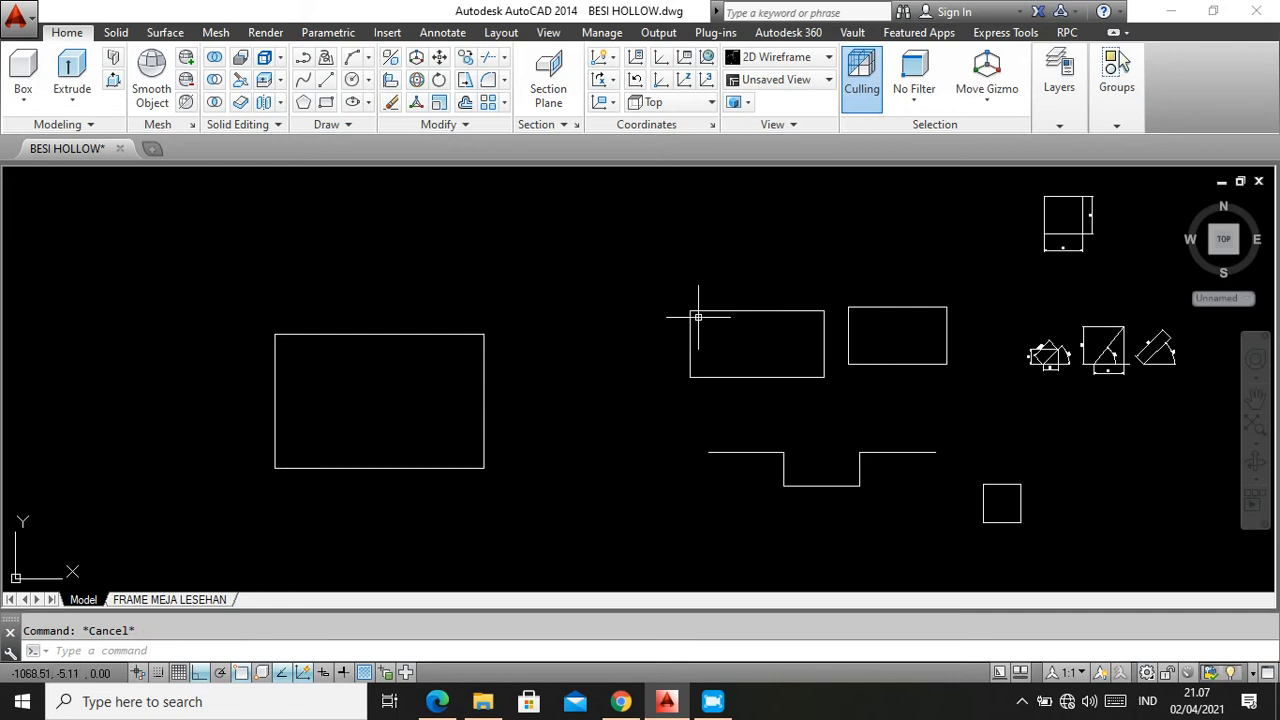
{"action": "left_click", "coordinate": [411, 334]}
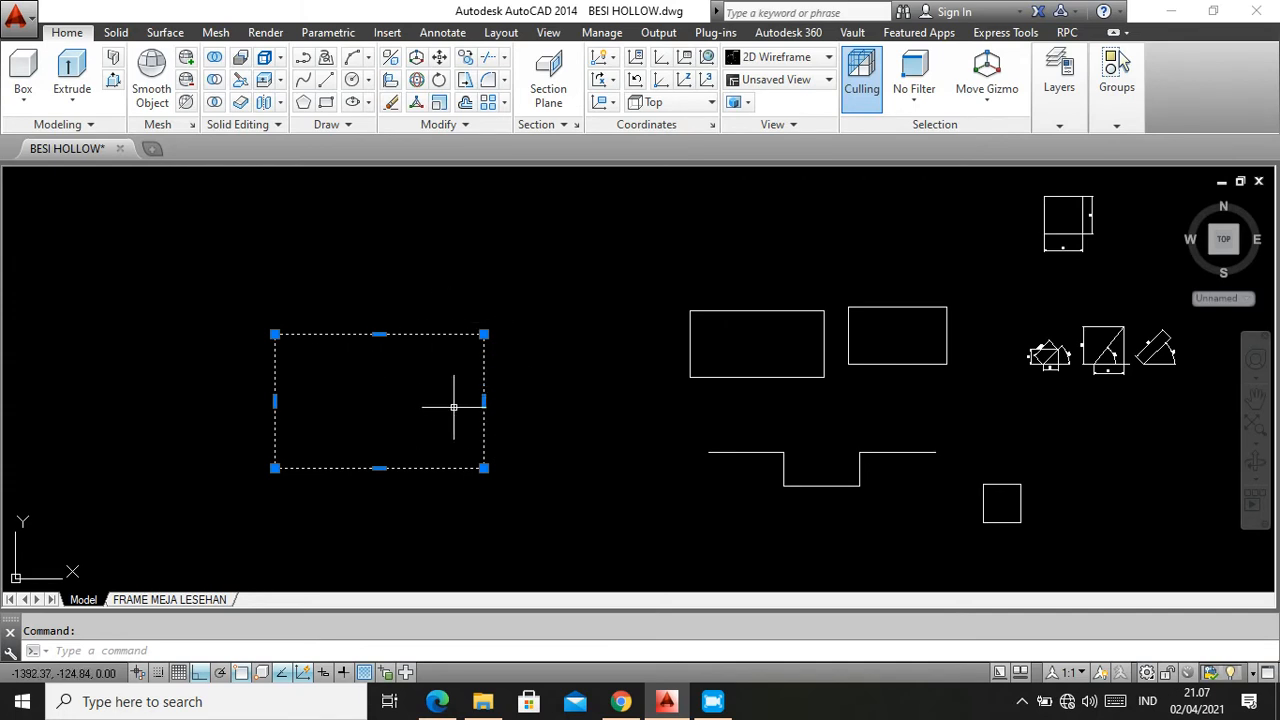
{"action": "key", "text": "Escape"}
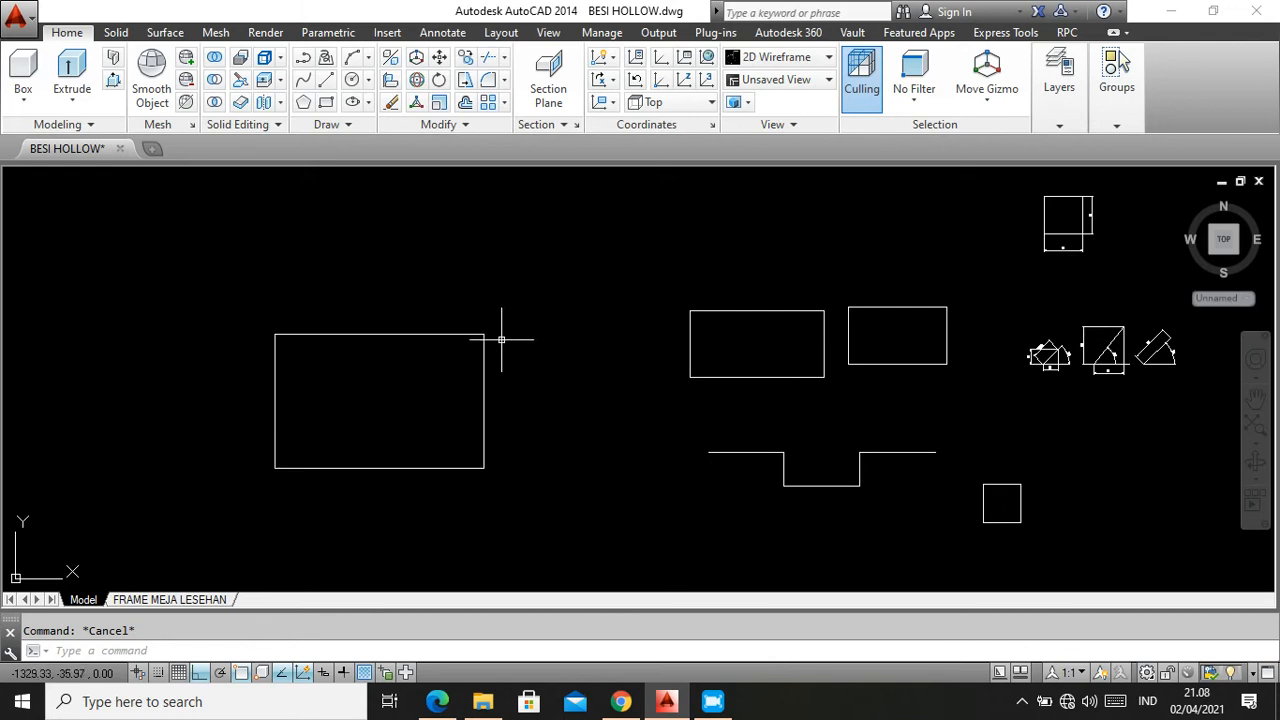
{"action": "scroll", "coordinate": [500, 340], "scroll_direction": "down", "scroll_amount": 2}
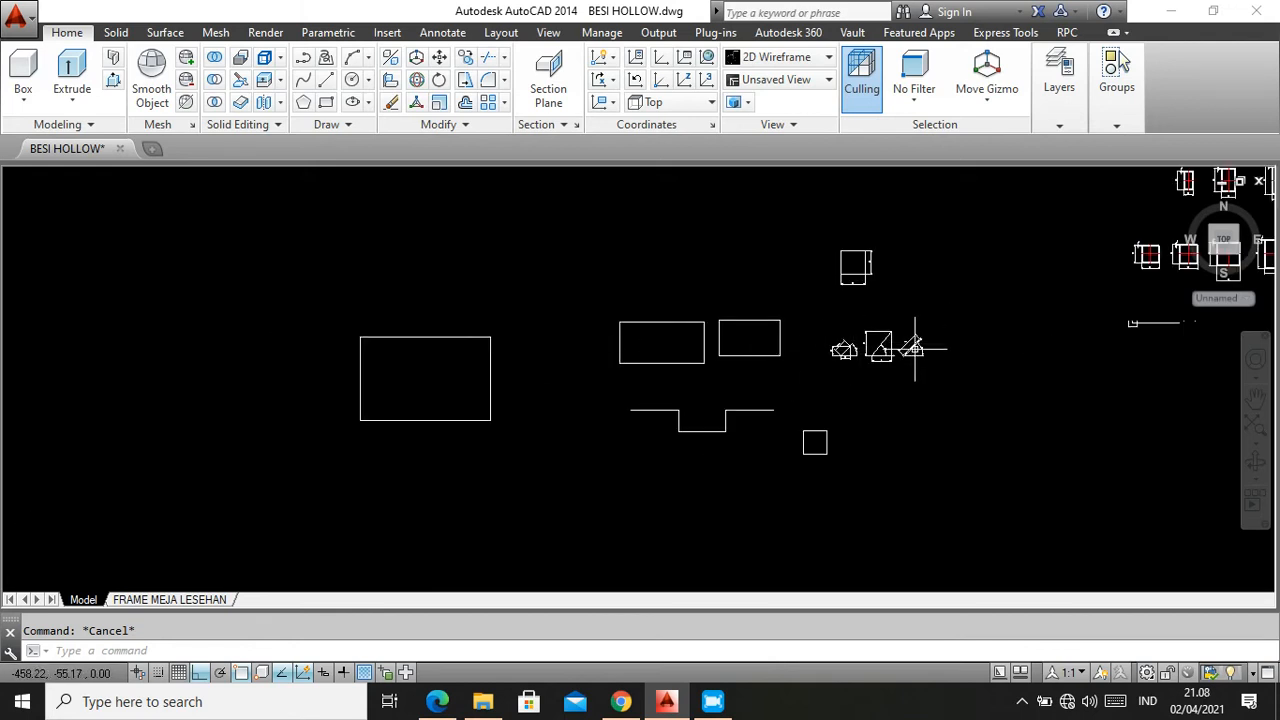
{"action": "scroll", "coordinate": [900, 343], "scroll_direction": "up", "scroll_amount": 6}
{"action": "scroll", "coordinate": [900, 318], "scroll_direction": "down", "scroll_amount": 6}
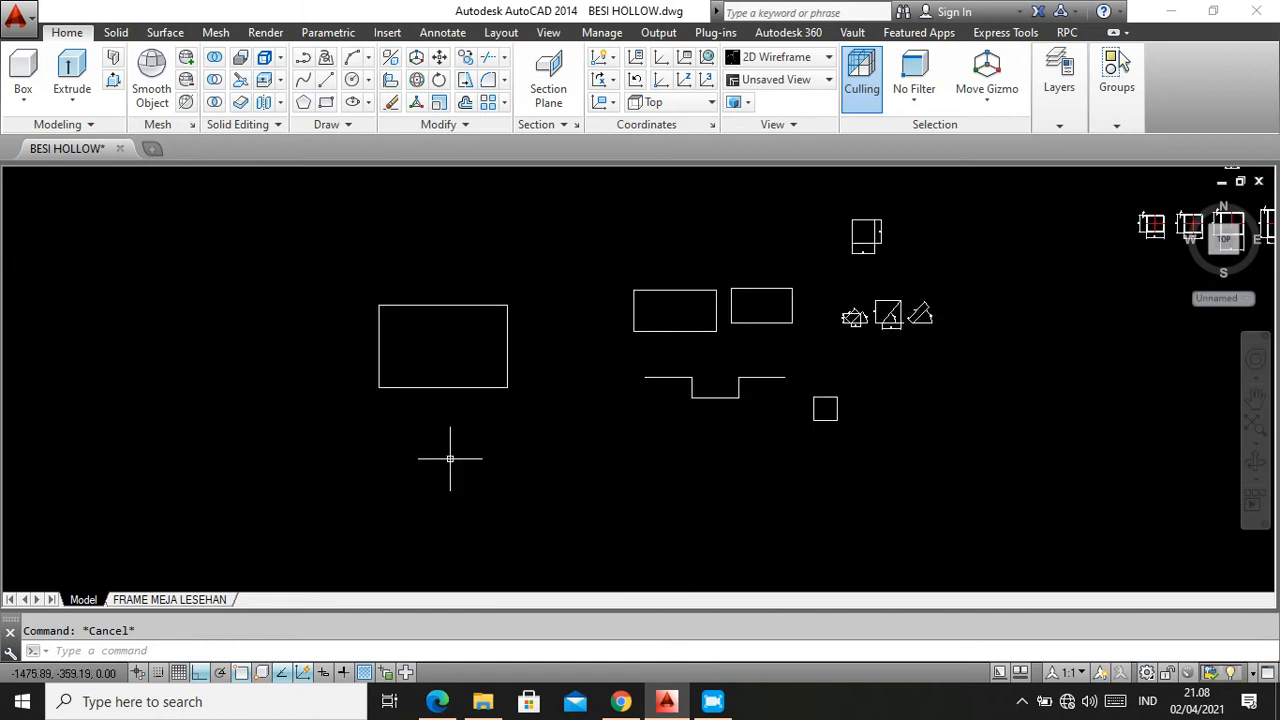
{"action": "scroll", "coordinate": [427, 426], "scroll_direction": "up", "scroll_amount": 2}
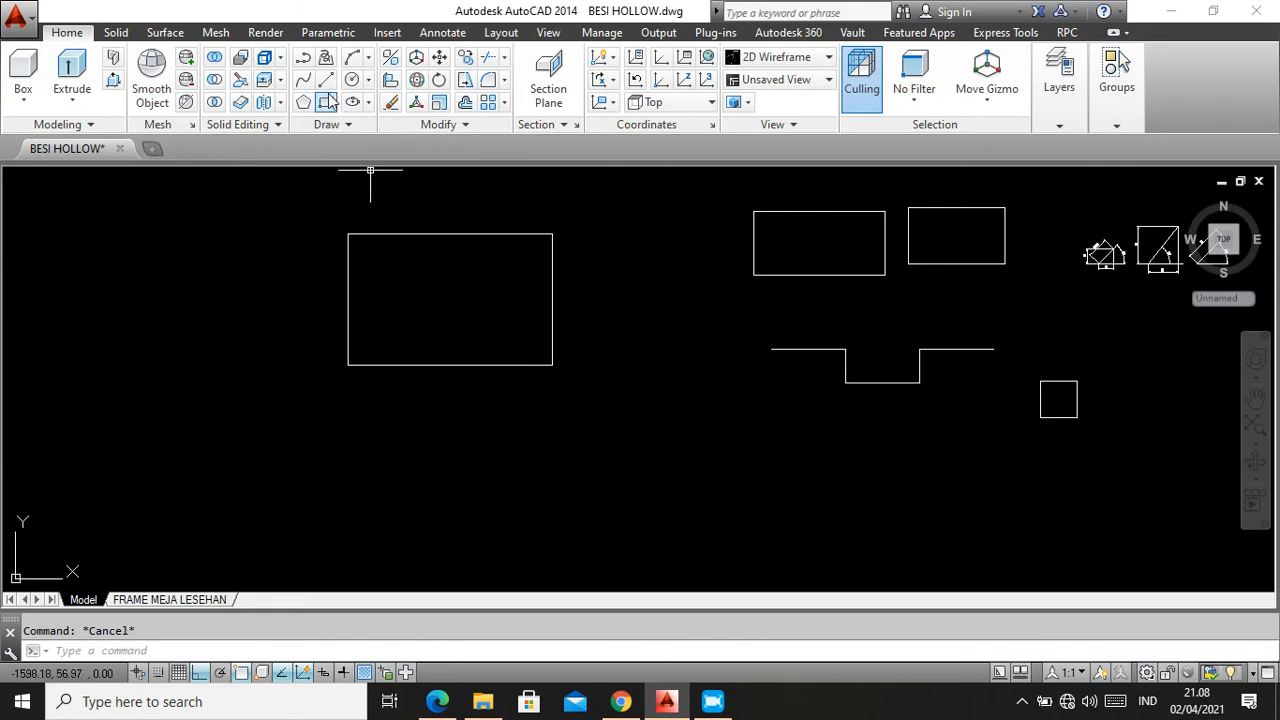
{"action": "left_click", "coordinate": [304, 58]}
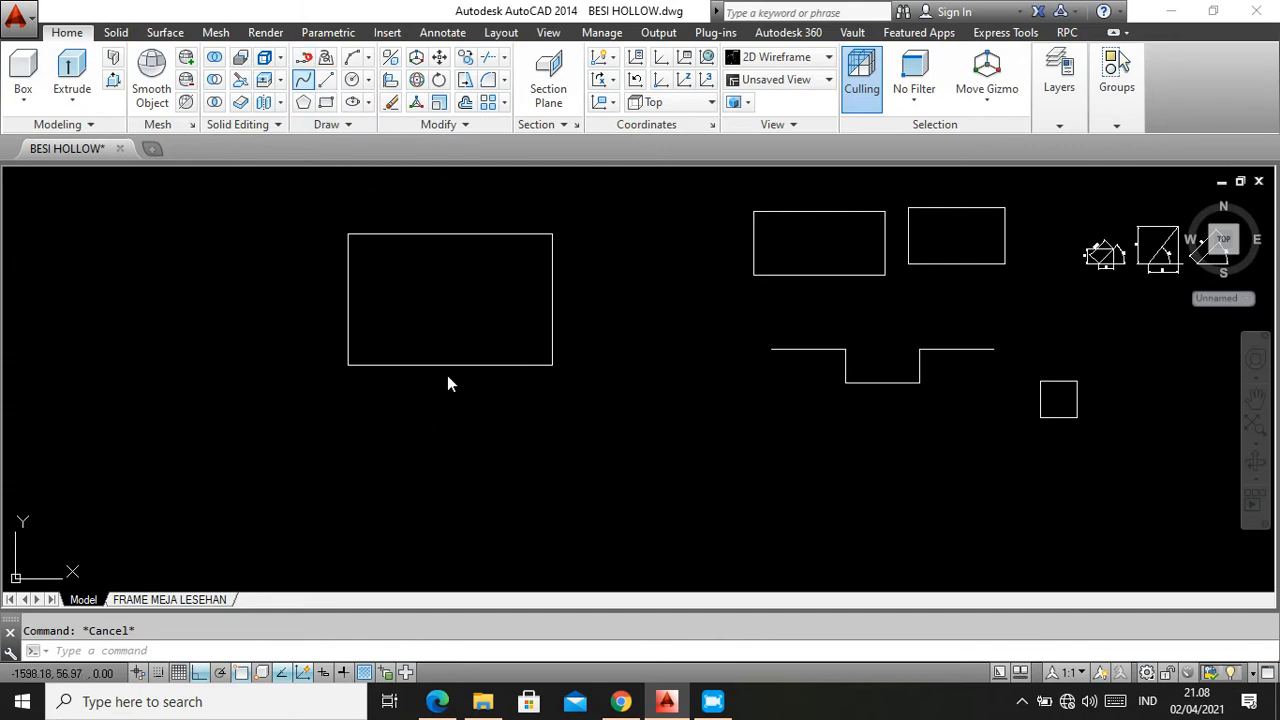
{"action": "left_click", "coordinate": [380, 466]}
{"action": "type", "text": "@50<0"}
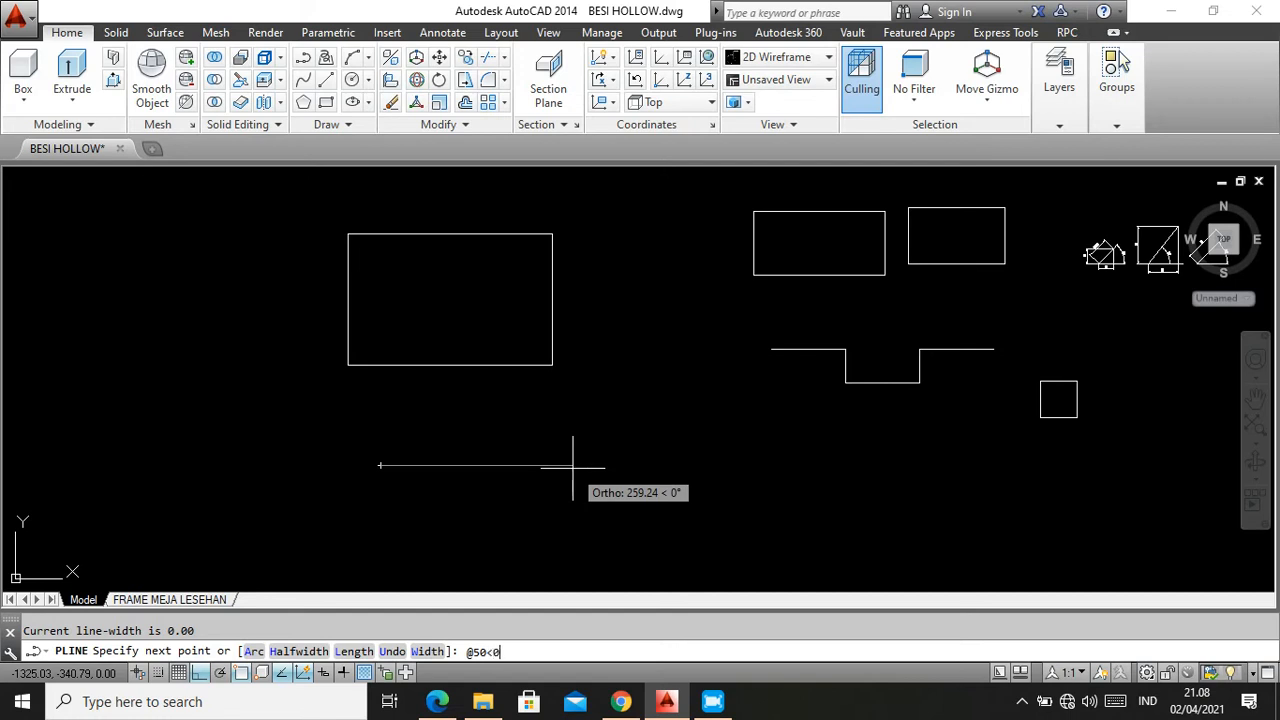
{"action": "key", "text": "Return"}
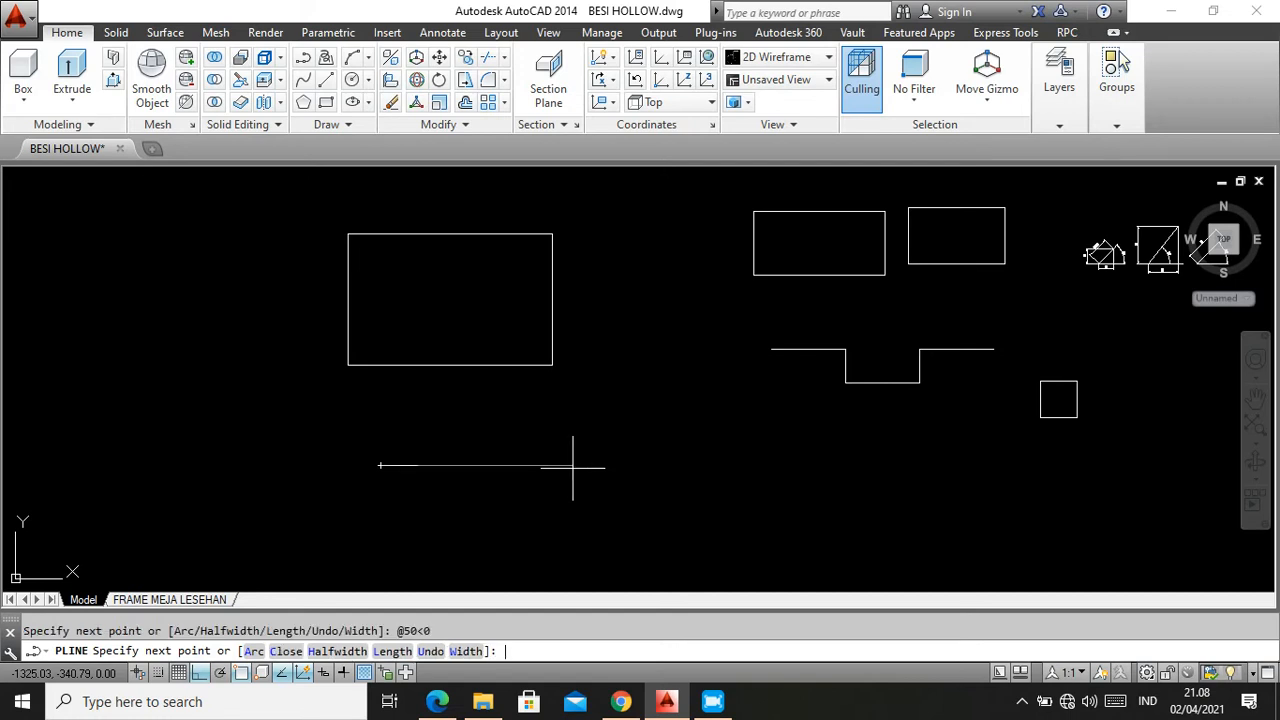
{"action": "type", "text": "@"}
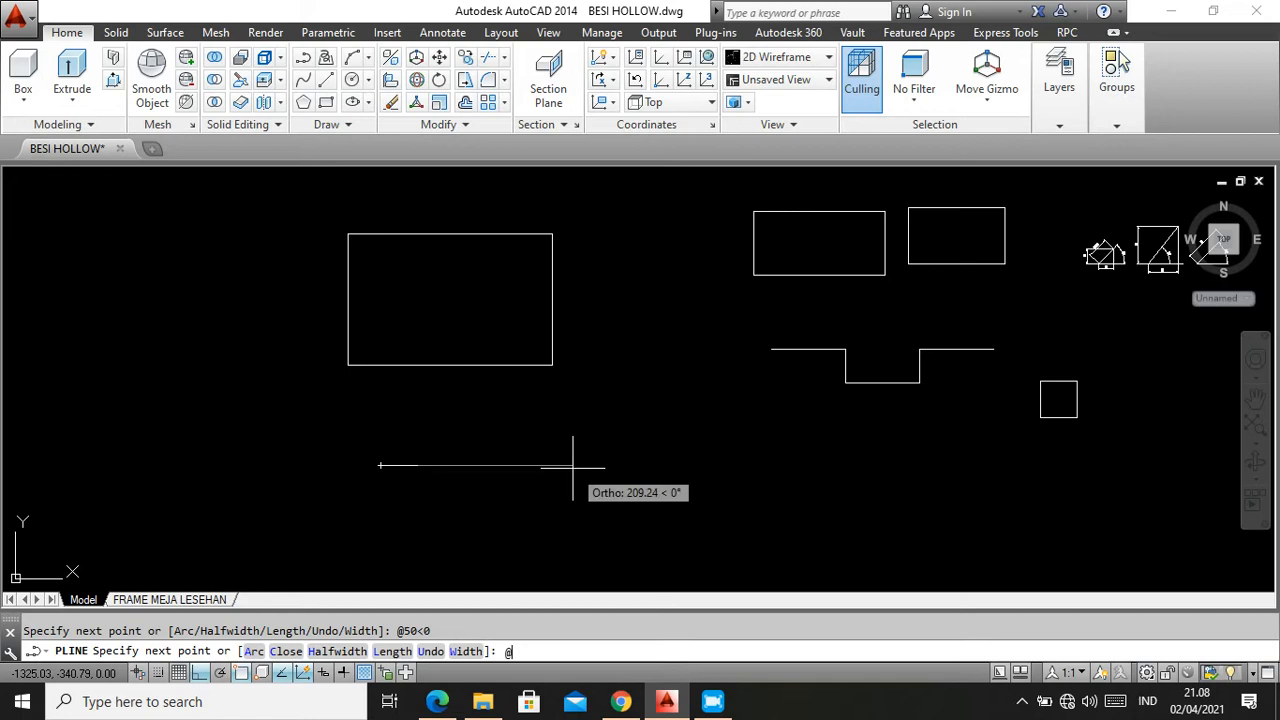
{"action": "type", "text": "90<90"}
{"action": "key", "text": "Return"}
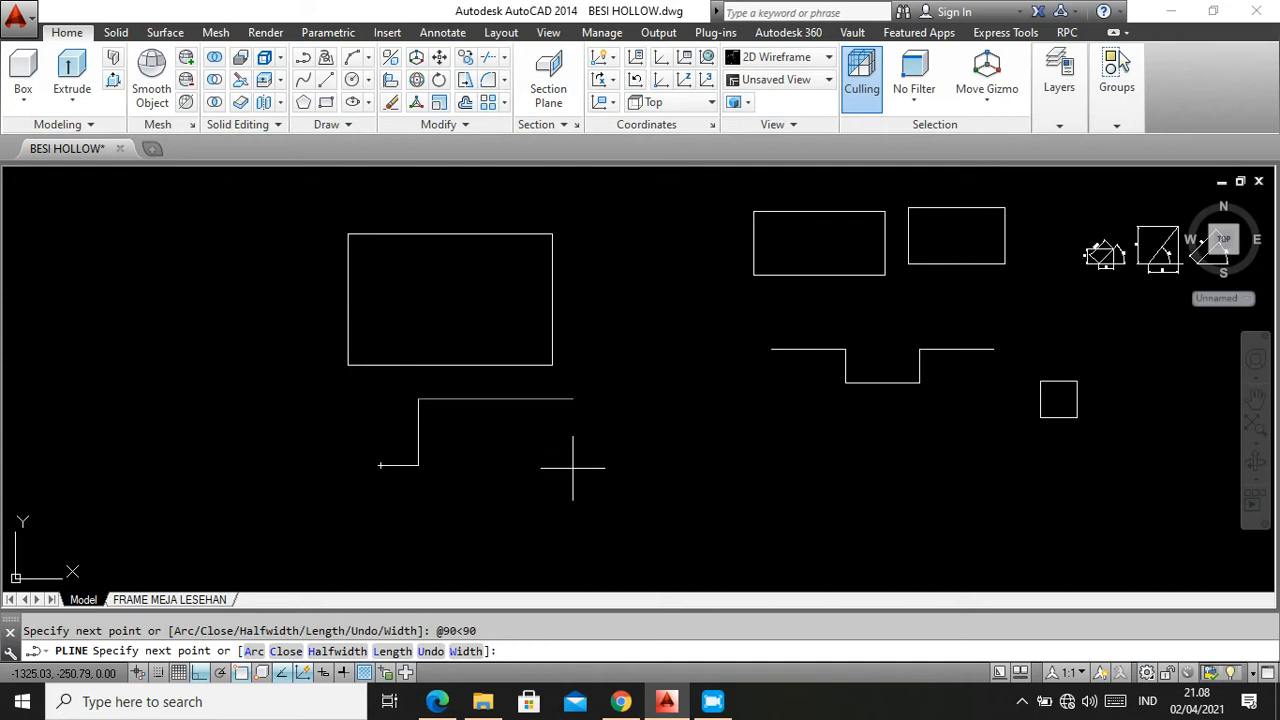
{"action": "type", "text": "@50<1"}
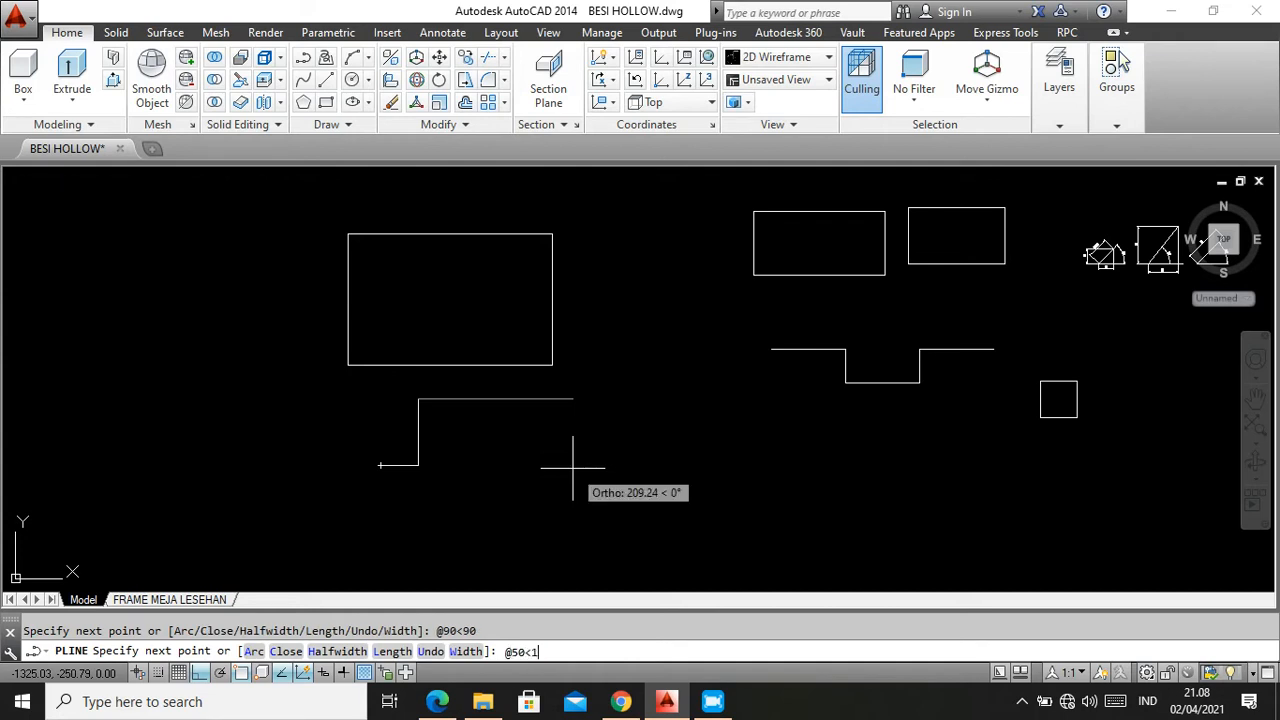
{"action": "type", "text": "80"}
{"action": "key", "text": "Return"}
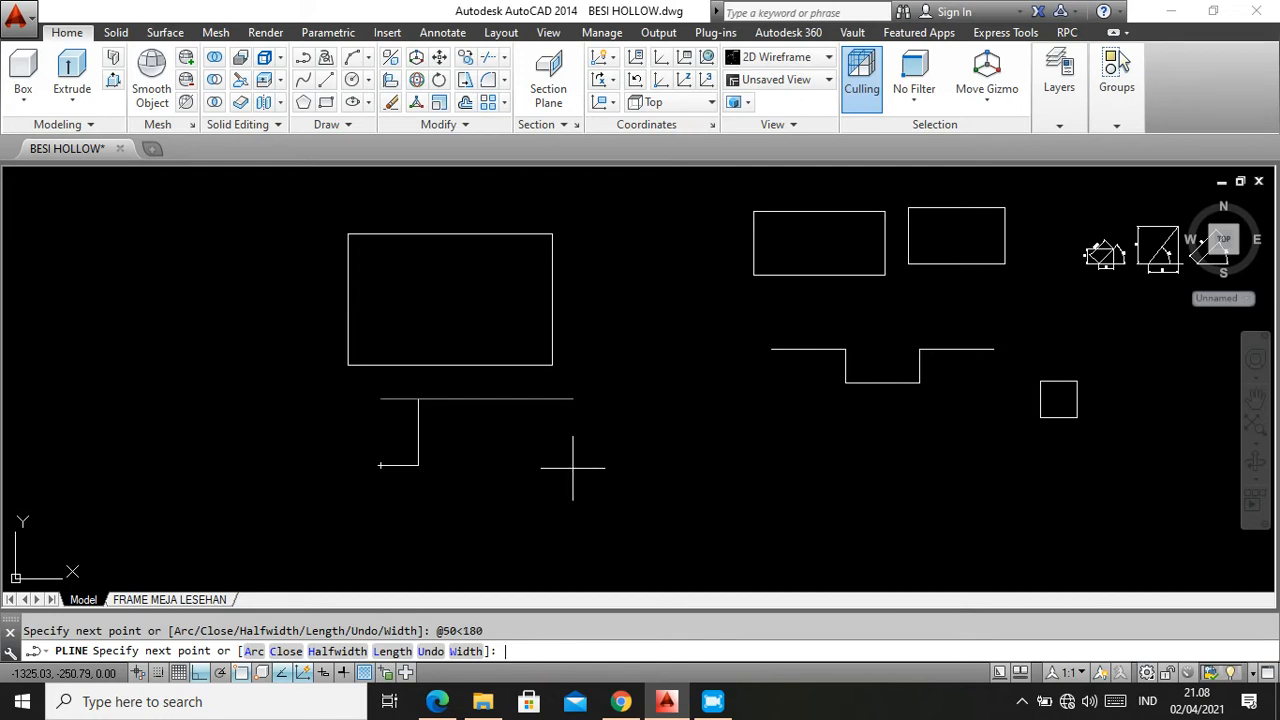
{"action": "type", "text": "c"}
{"action": "key", "text": "Return"}
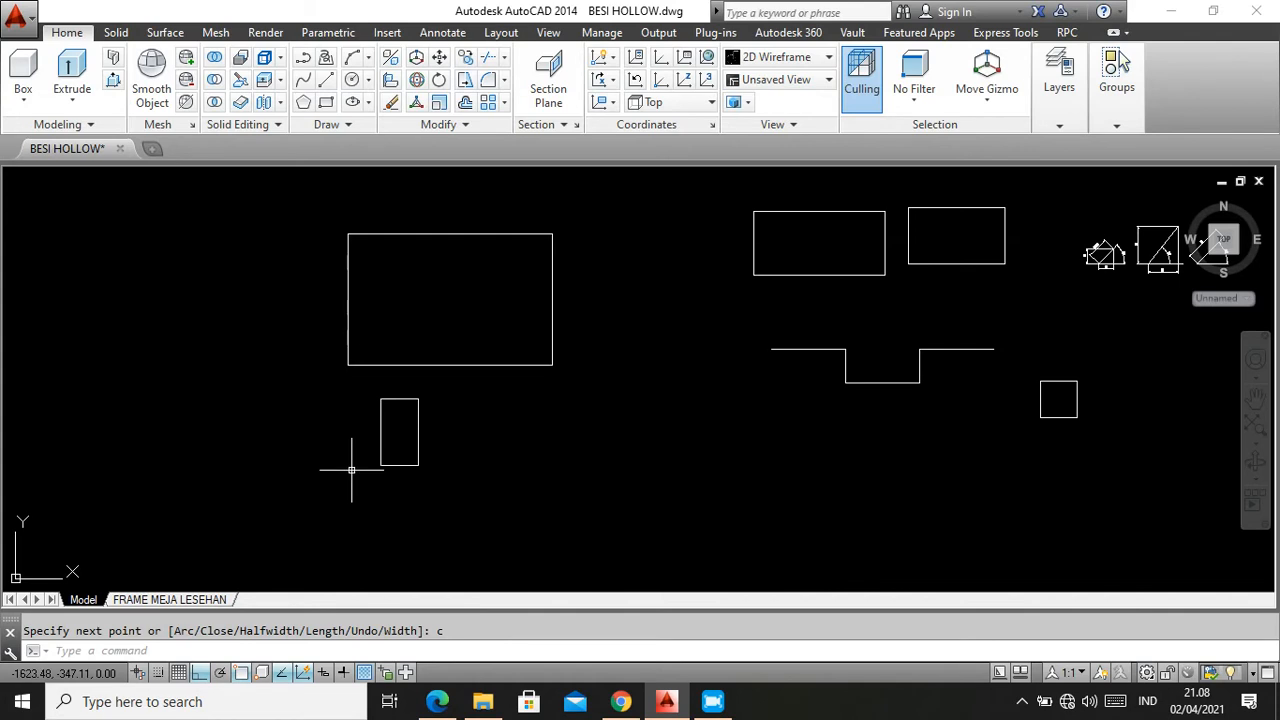
Select the small 50 by 90 rectangle to check whether it is a single object, then deselect it
{"action": "scroll", "coordinate": [323, 434], "scroll_direction": "up", "scroll_amount": 4}
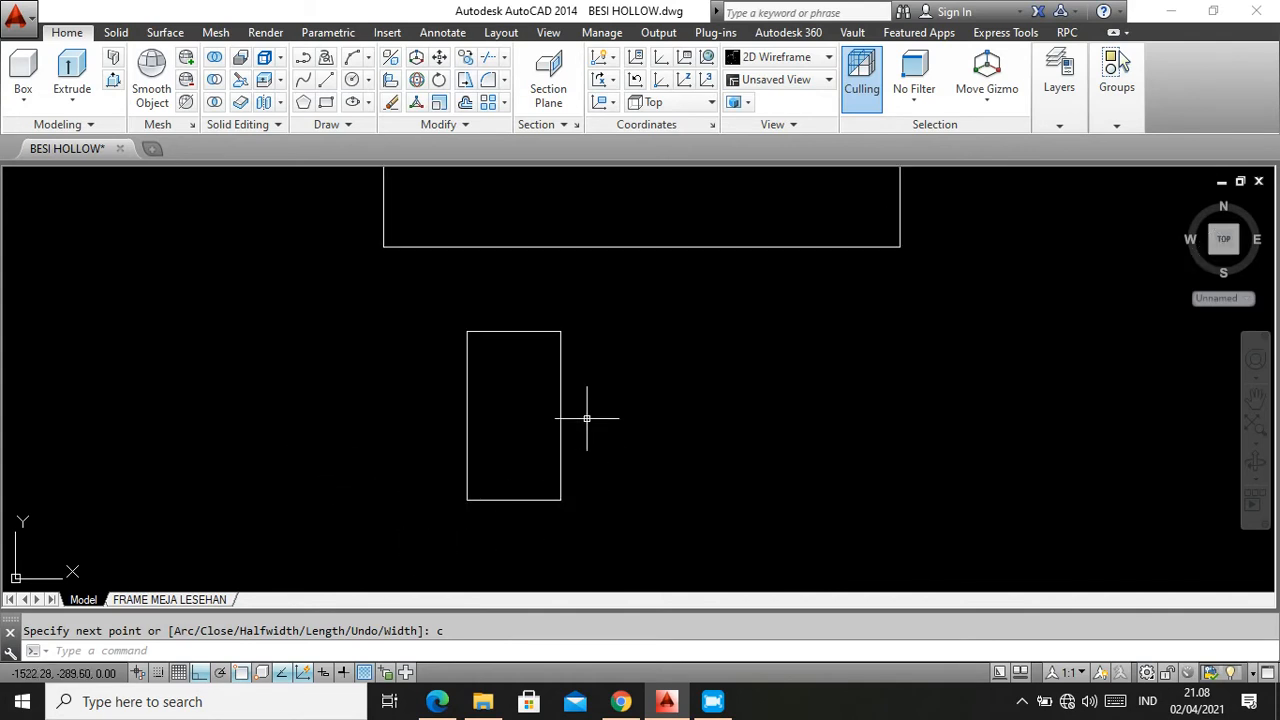
{"action": "left_click", "coordinate": [471, 422]}
{"action": "left_click", "coordinate": [445, 396]}
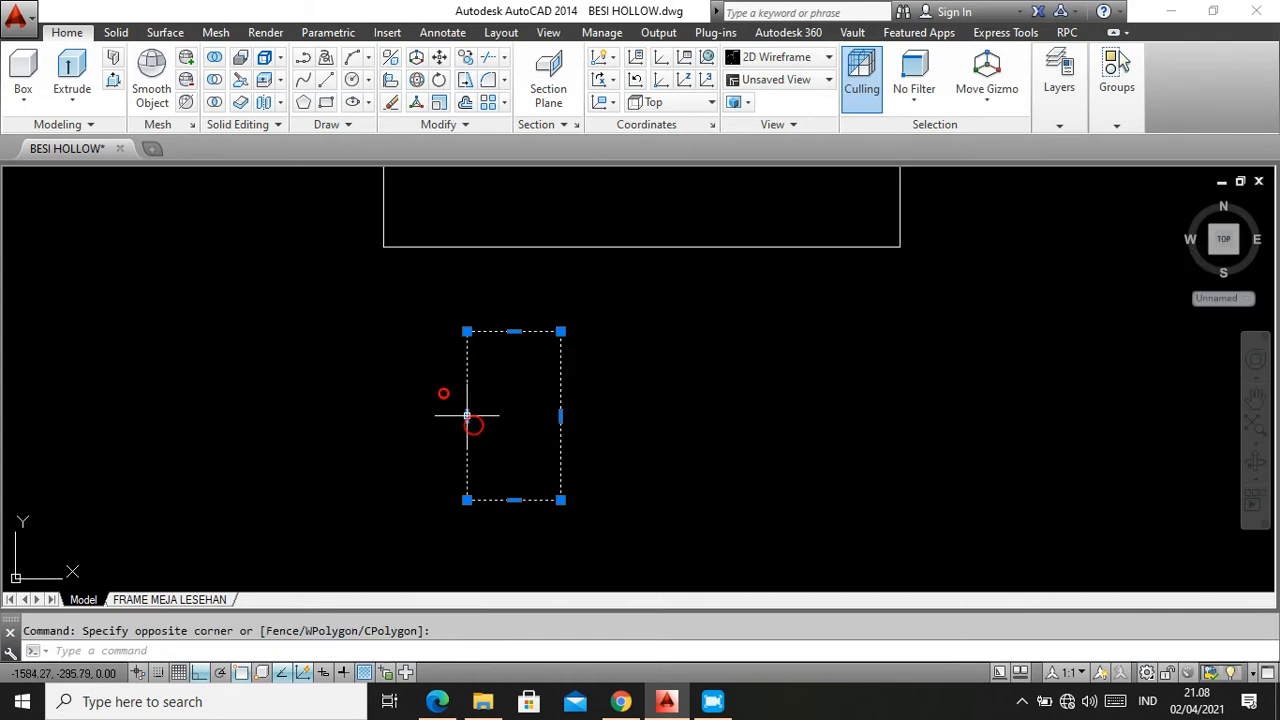
{"action": "key", "text": "Escape"}
{"action": "scroll", "coordinate": [466, 412], "scroll_direction": "down", "scroll_amount": 2}
{"action": "scroll", "coordinate": [450, 418], "scroll_direction": "down", "scroll_amount": 3}
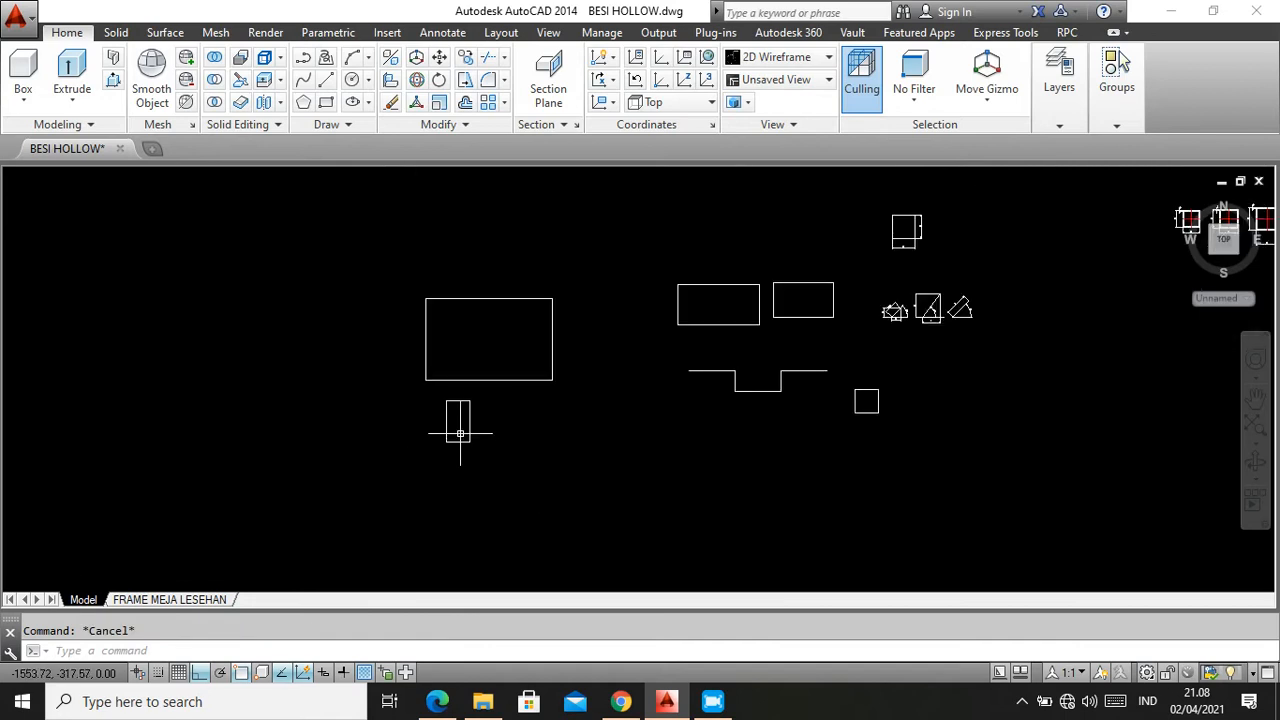
Consult the PDF handout's example of a line and arc made with Polyline, then return to AutoCAD
{"action": "scroll", "coordinate": [460, 420], "scroll_direction": "up", "scroll_amount": 3}
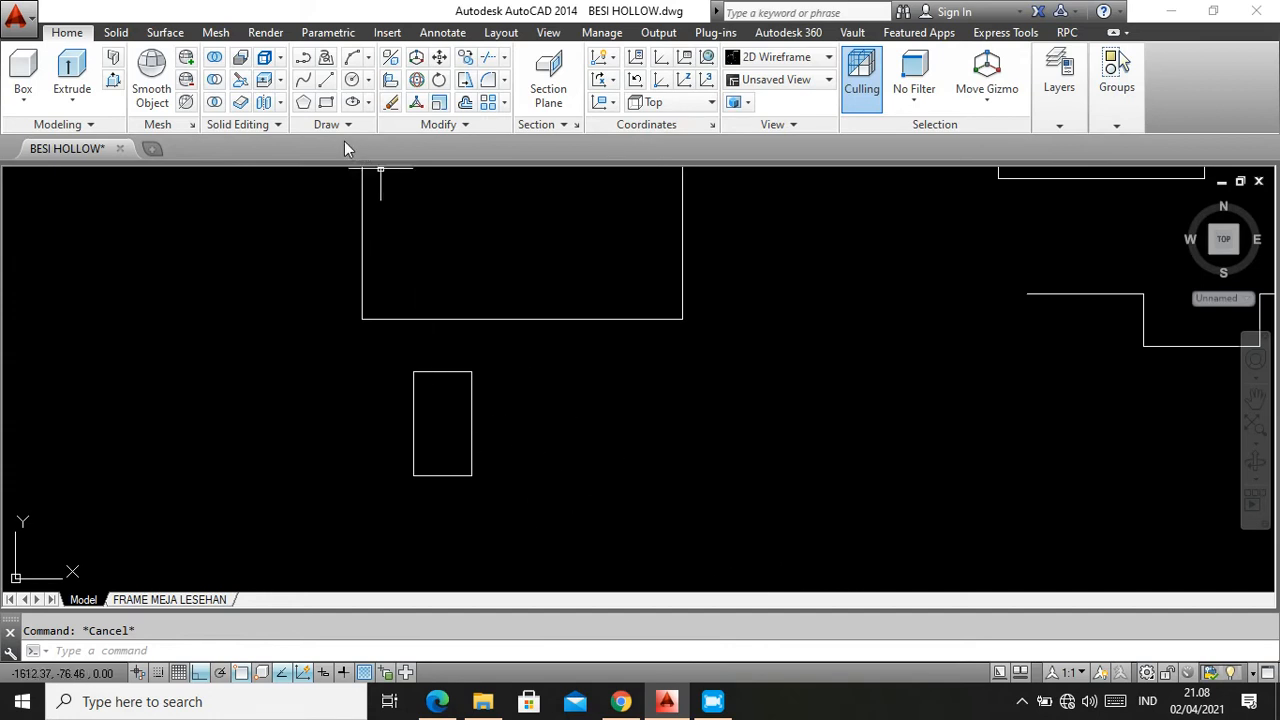
{"action": "mouse_move", "coordinate": [445, 700]}
{"action": "left_click", "coordinate": [440, 615]}
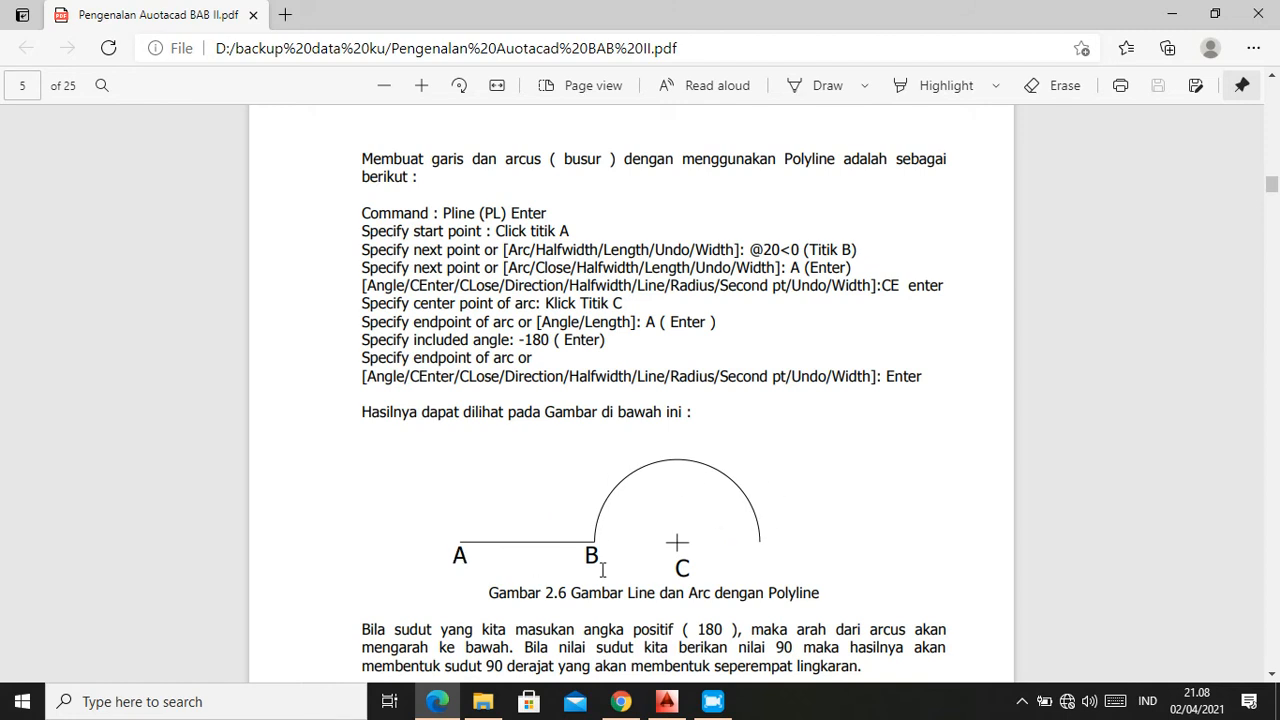
{"action": "left_click", "coordinate": [667, 701]}
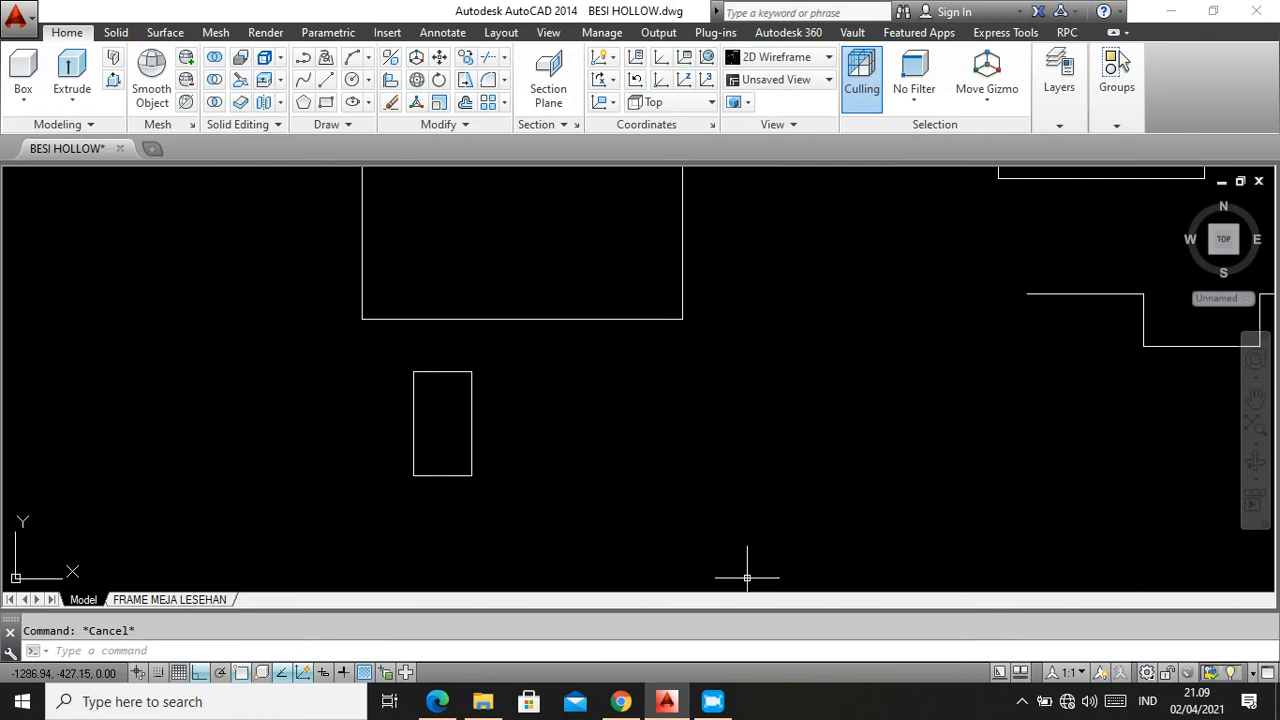
{"action": "left_click", "coordinate": [303, 57]}
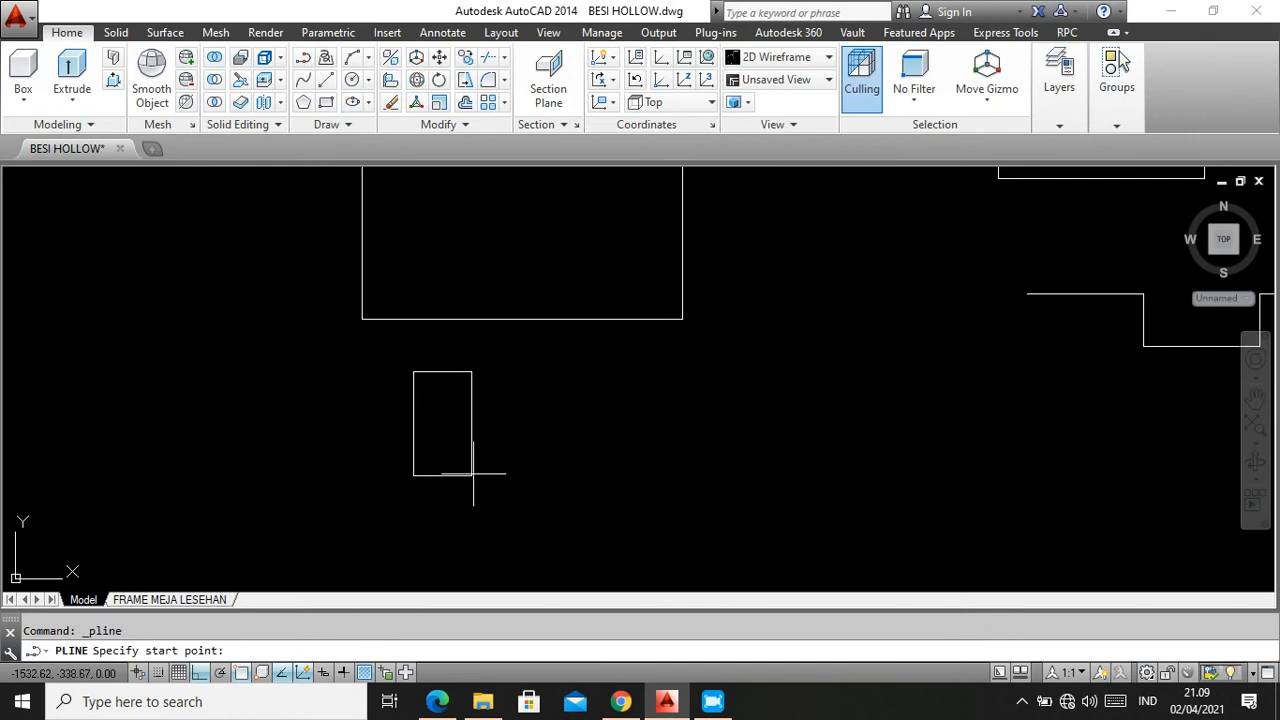
{"action": "left_click", "coordinate": [560, 479]}
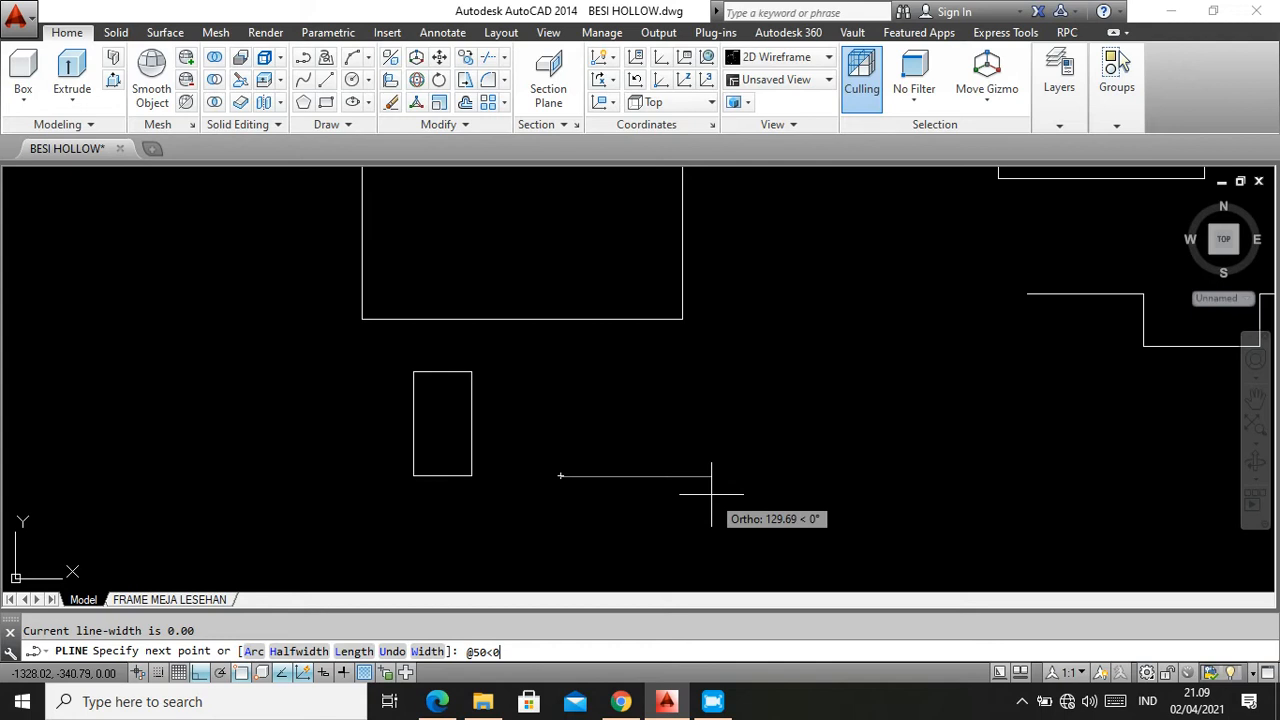
{"action": "key", "text": "Return"}
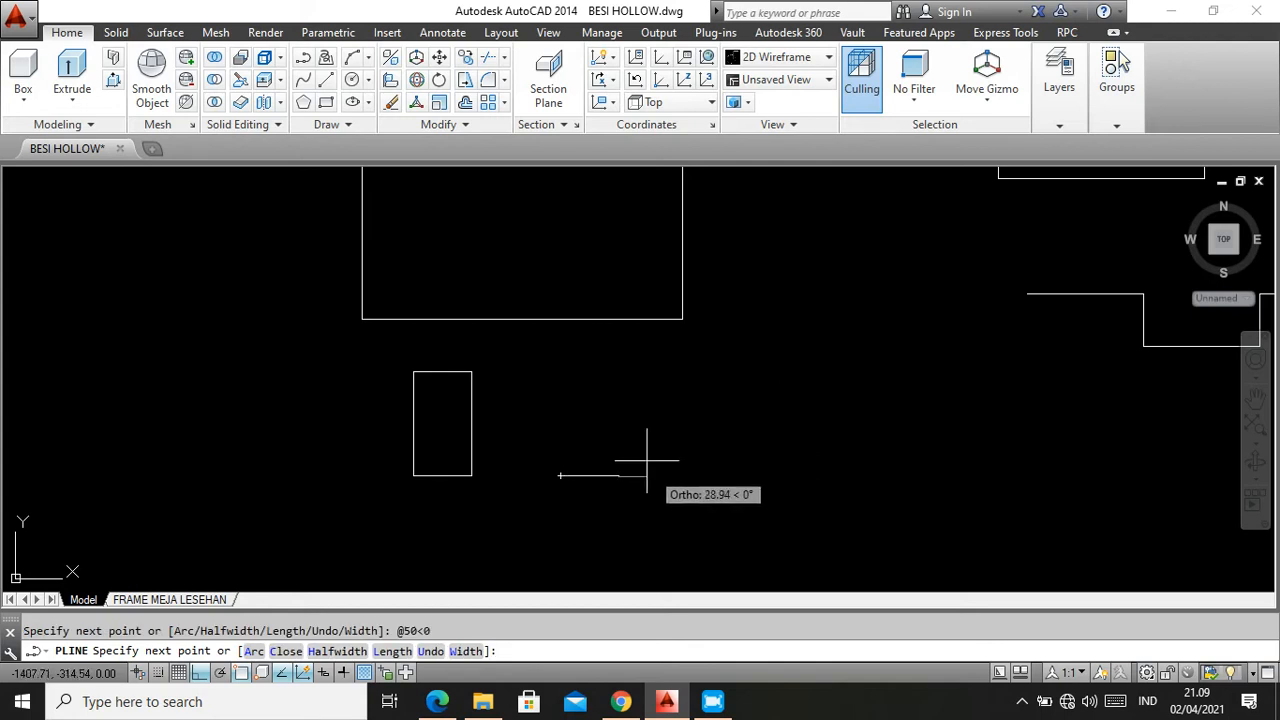
{"action": "left_click", "coordinate": [254, 651]}
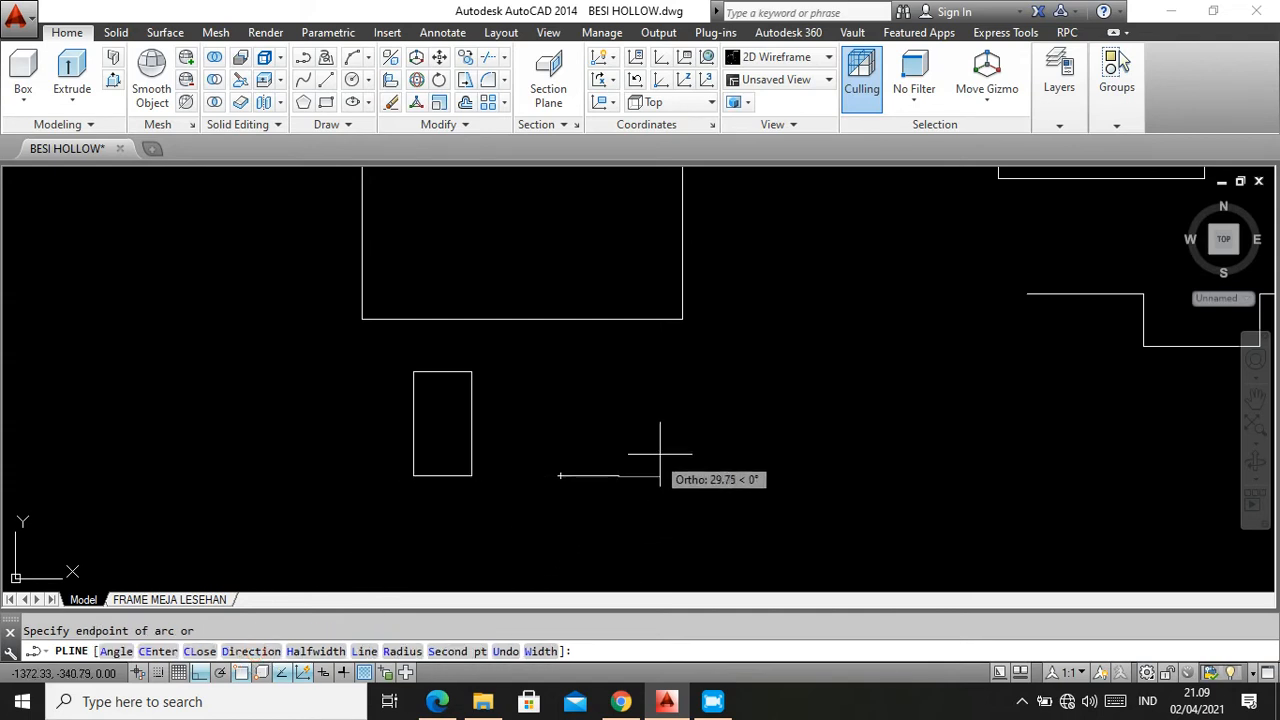
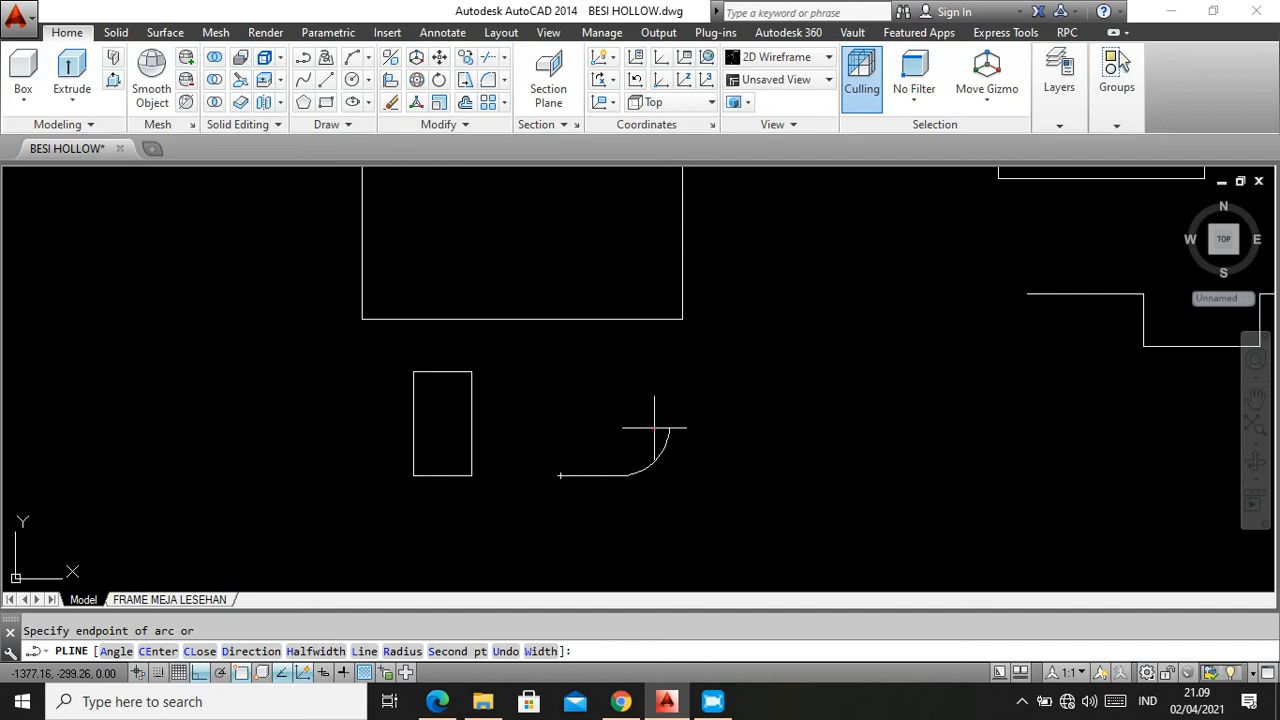
{"action": "left_click", "coordinate": [600, 442]}
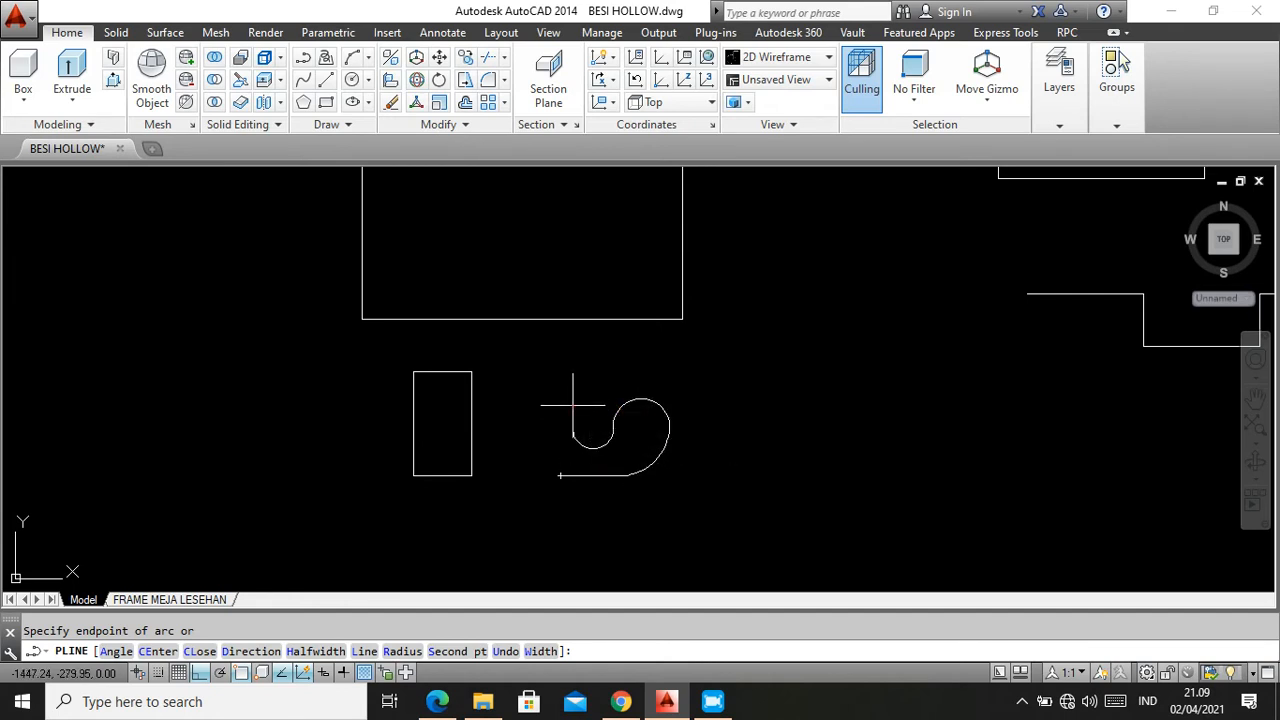
{"action": "left_click", "coordinate": [528, 428]}
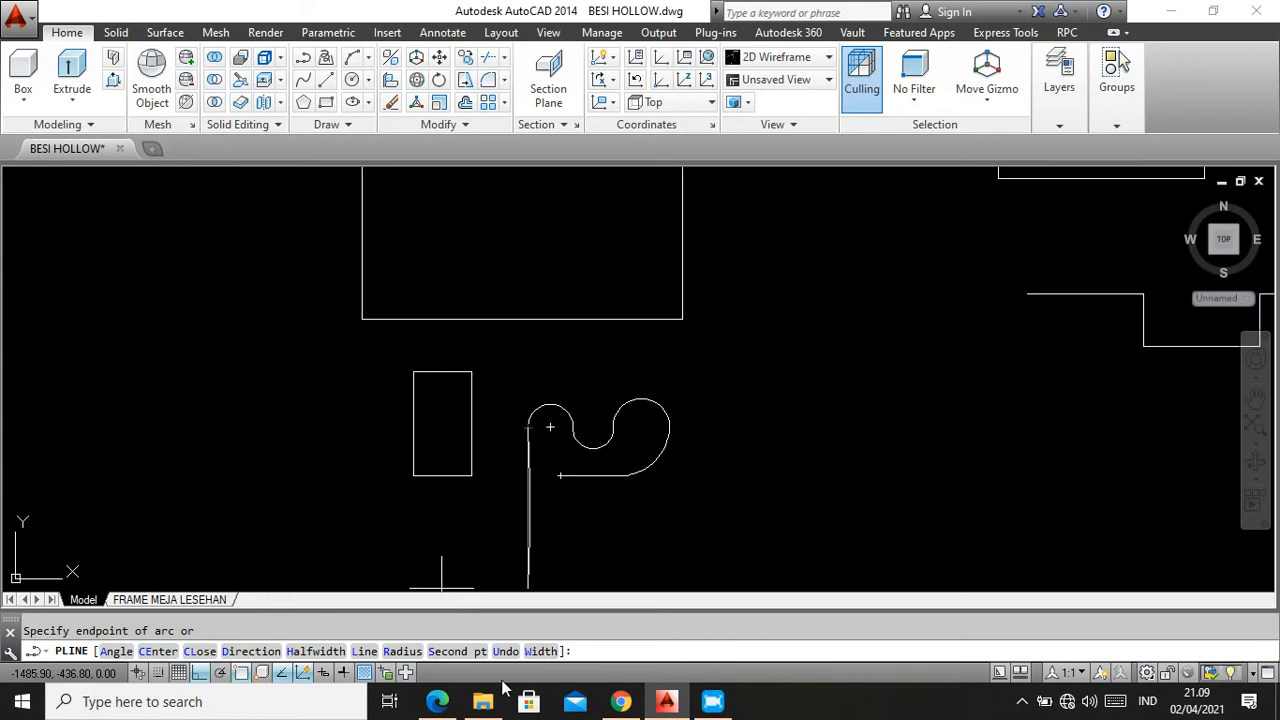
Switch the polyline back to Line, draw a vertical segment down to the start point's level and close the shape
{"action": "left_click", "coordinate": [363, 651]}
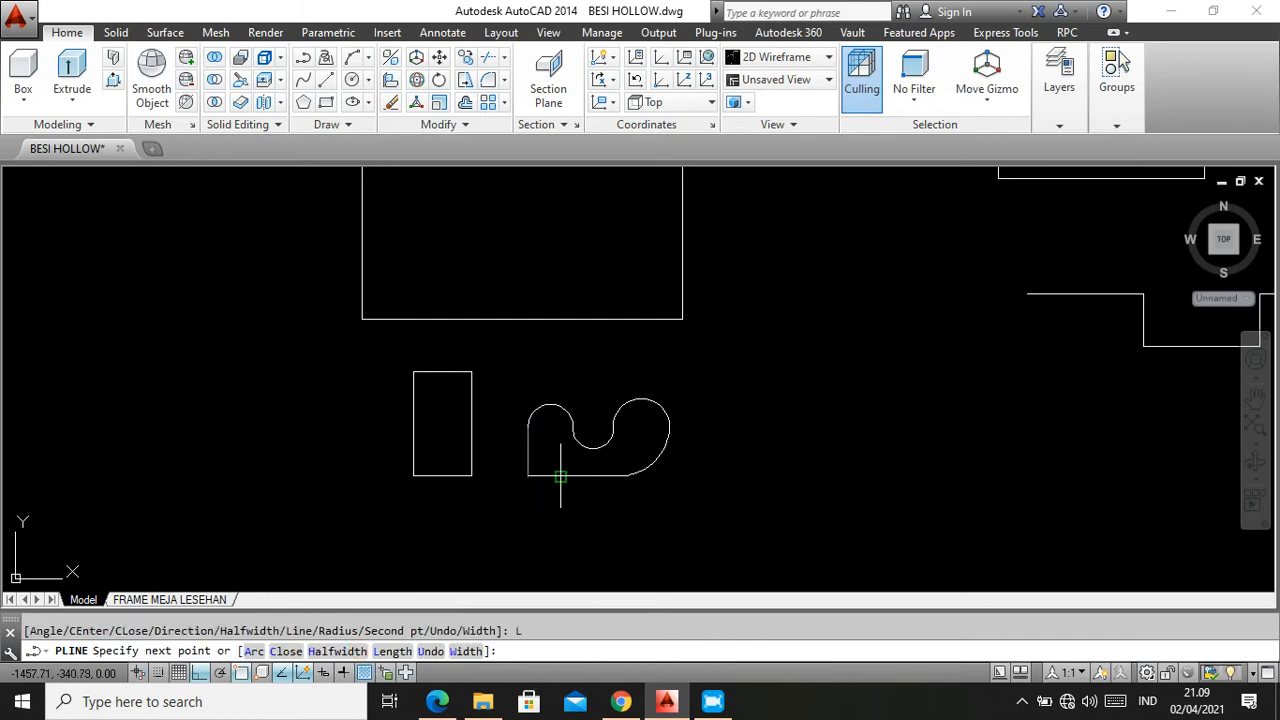
{"action": "left_click", "coordinate": [530, 477]}
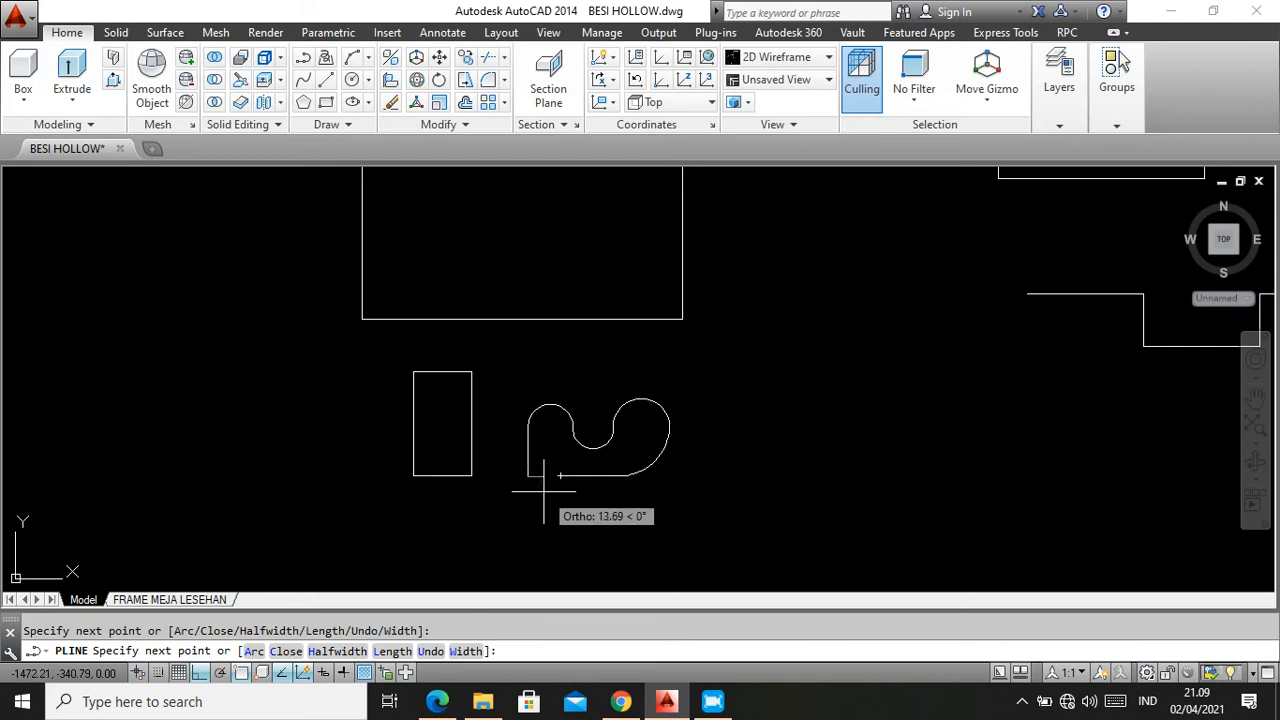
{"action": "type", "text": "c"}
{"action": "key", "text": "Return"}
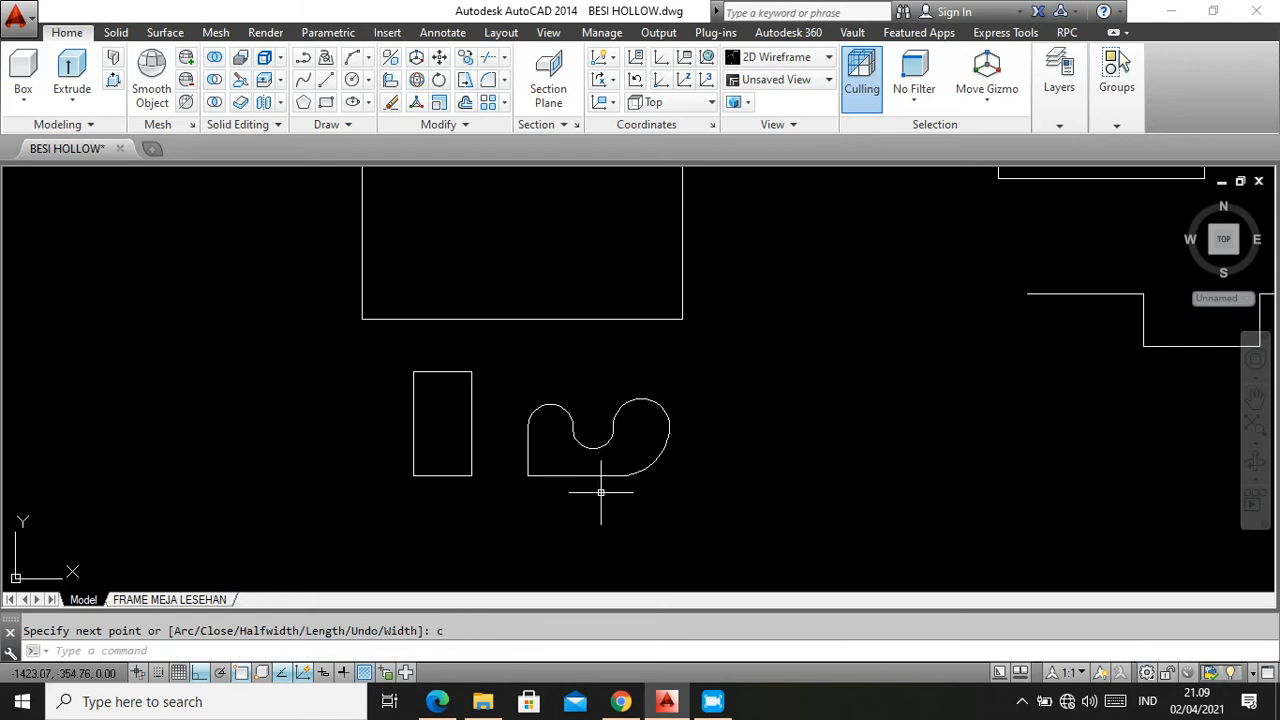
Select the closed line-and-arc shape to check whether it is a single object, then deselect it
{"action": "scroll", "coordinate": [579, 457], "scroll_direction": "up", "scroll_amount": 2}
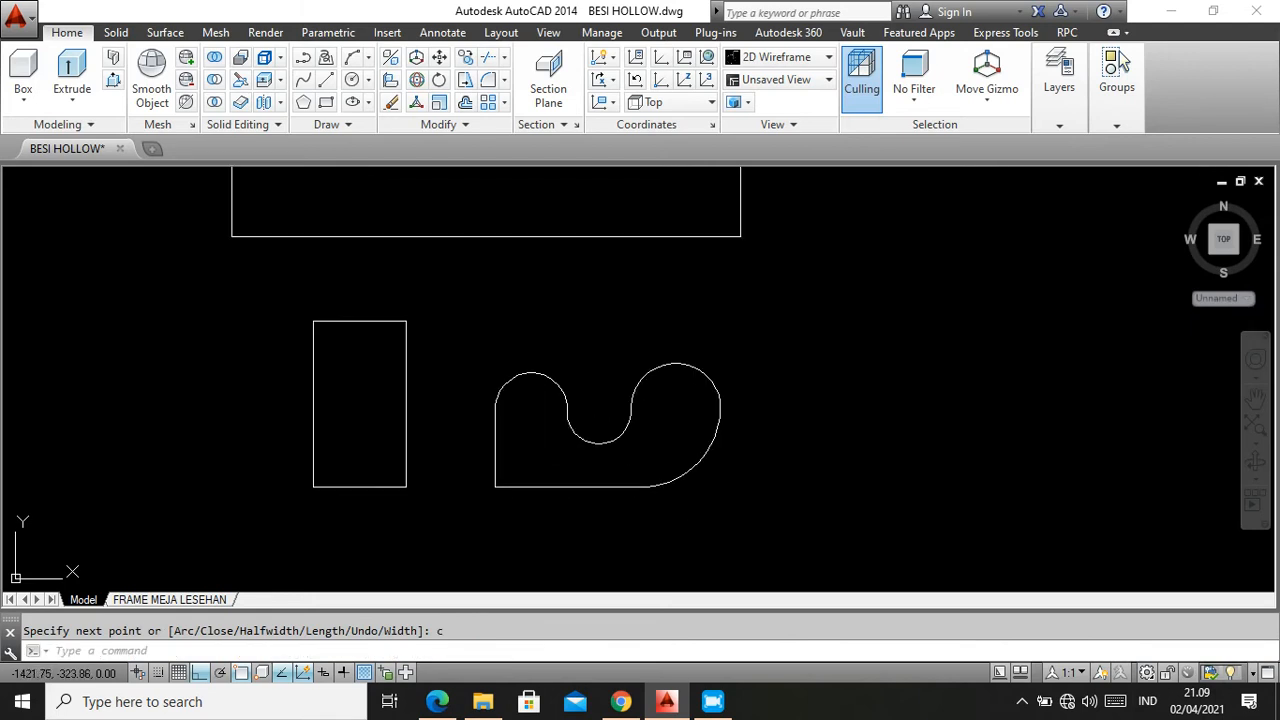
{"action": "left_click", "coordinate": [610, 453]}
{"action": "left_click", "coordinate": [597, 428]}
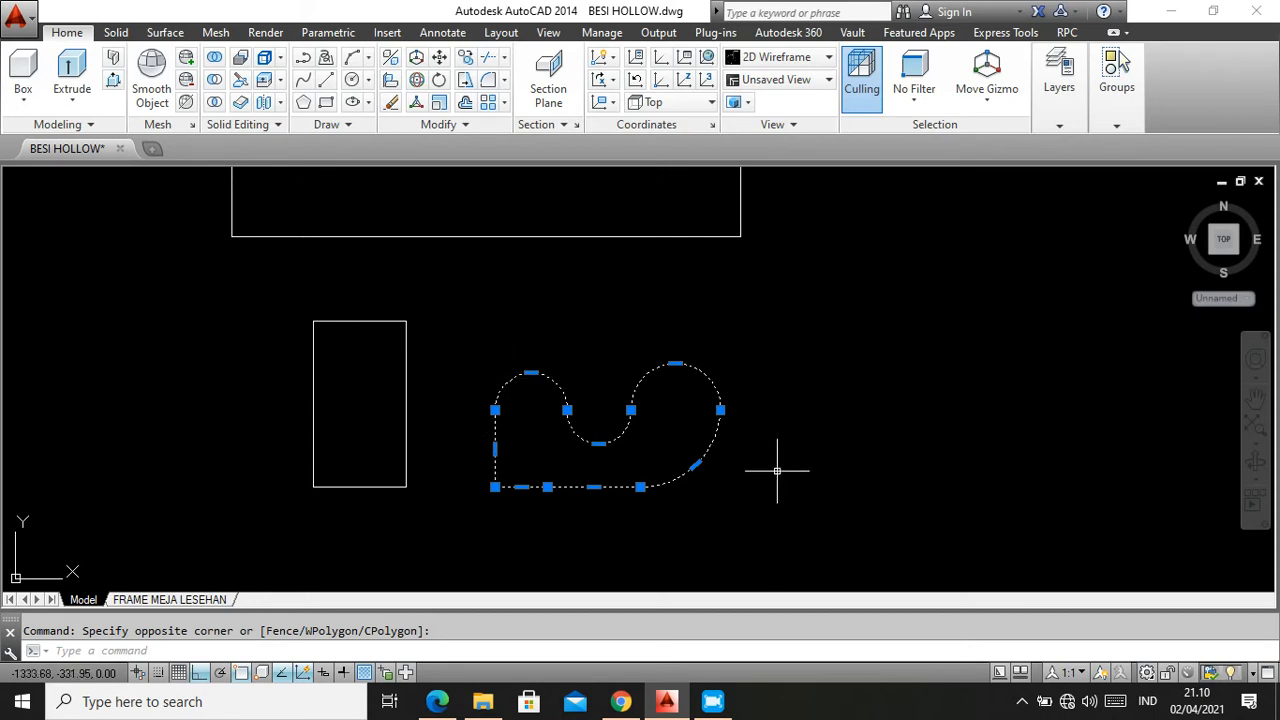
{"action": "key", "text": "Escape"}
{"action": "scroll", "coordinate": [608, 457], "scroll_direction": "down", "scroll_amount": 2}
{"action": "scroll", "coordinate": [609, 463], "scroll_direction": "up", "scroll_amount": 2}
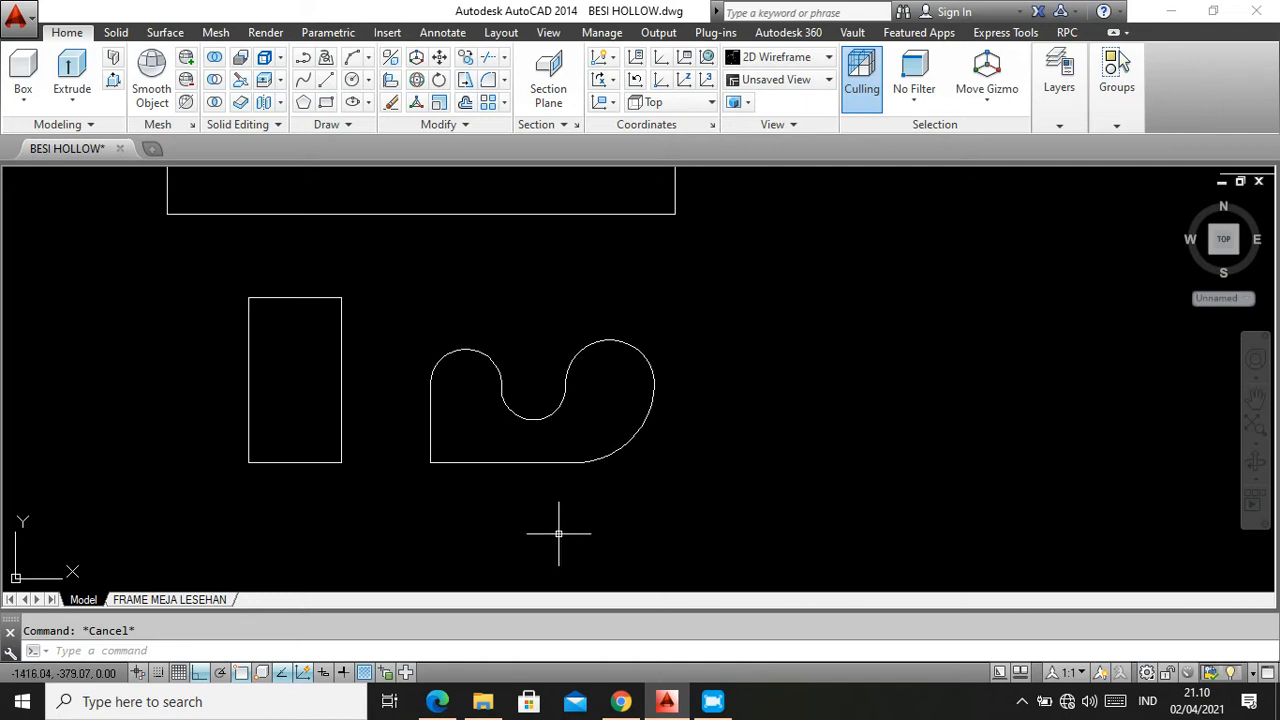
Read the PDF handout's notes on included arc angles and on continuing with a line after an arc, then return to AutoCAD
{"action": "mouse_move", "coordinate": [429, 700]}
{"action": "left_click", "coordinate": [433, 703]}
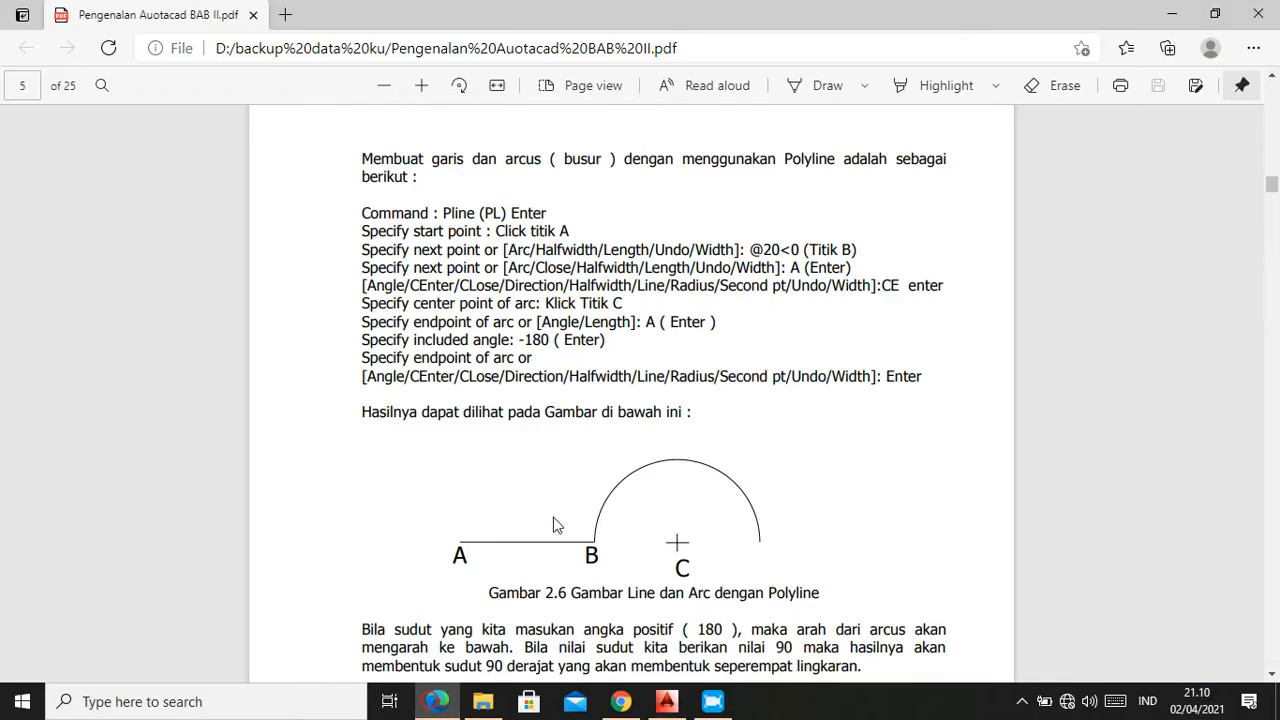
{"action": "scroll", "coordinate": [672, 436], "scroll_direction": "down", "scroll_amount": 2}
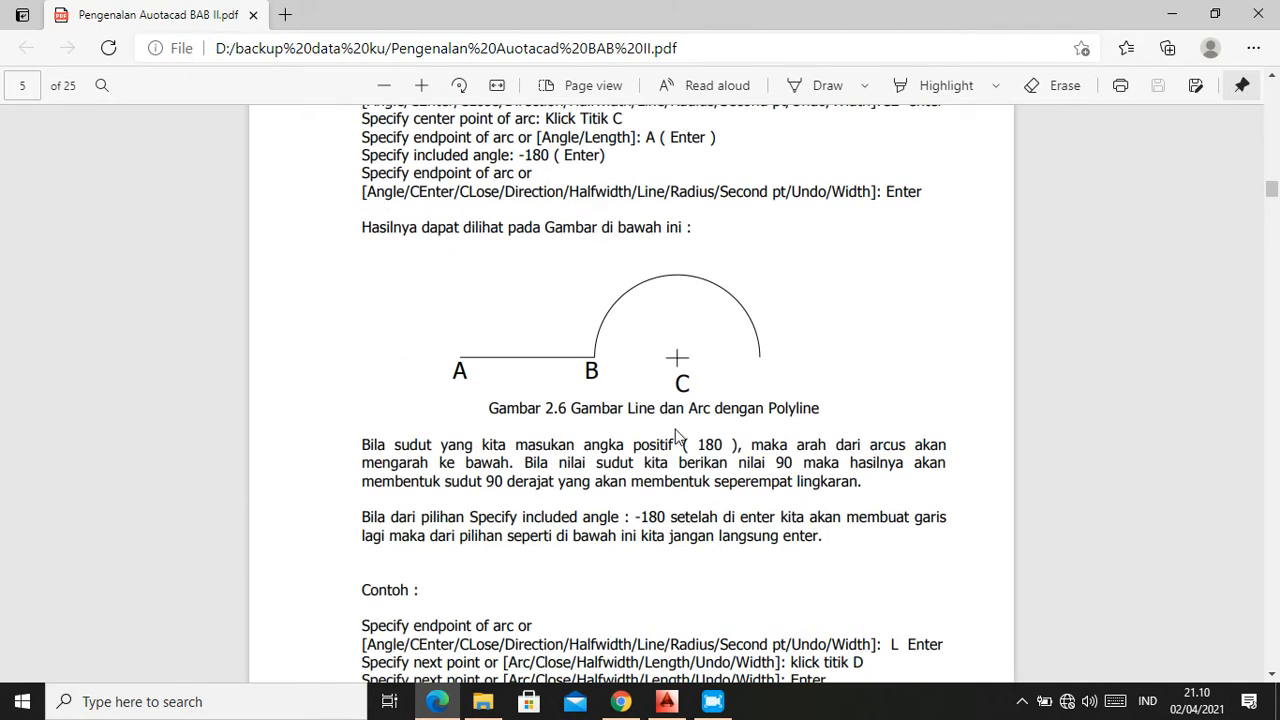
{"action": "scroll", "coordinate": [675, 433], "scroll_direction": "down", "scroll_amount": 1}
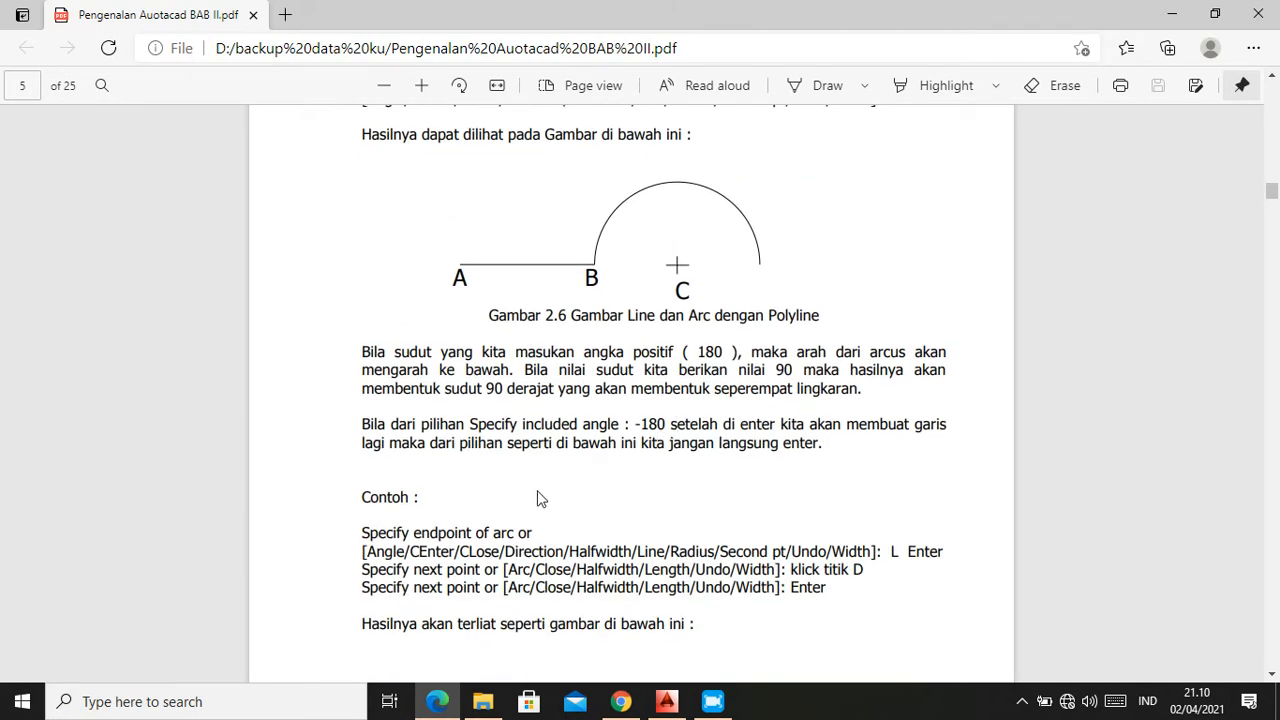
{"action": "scroll", "coordinate": [537, 498], "scroll_direction": "down", "scroll_amount": 1}
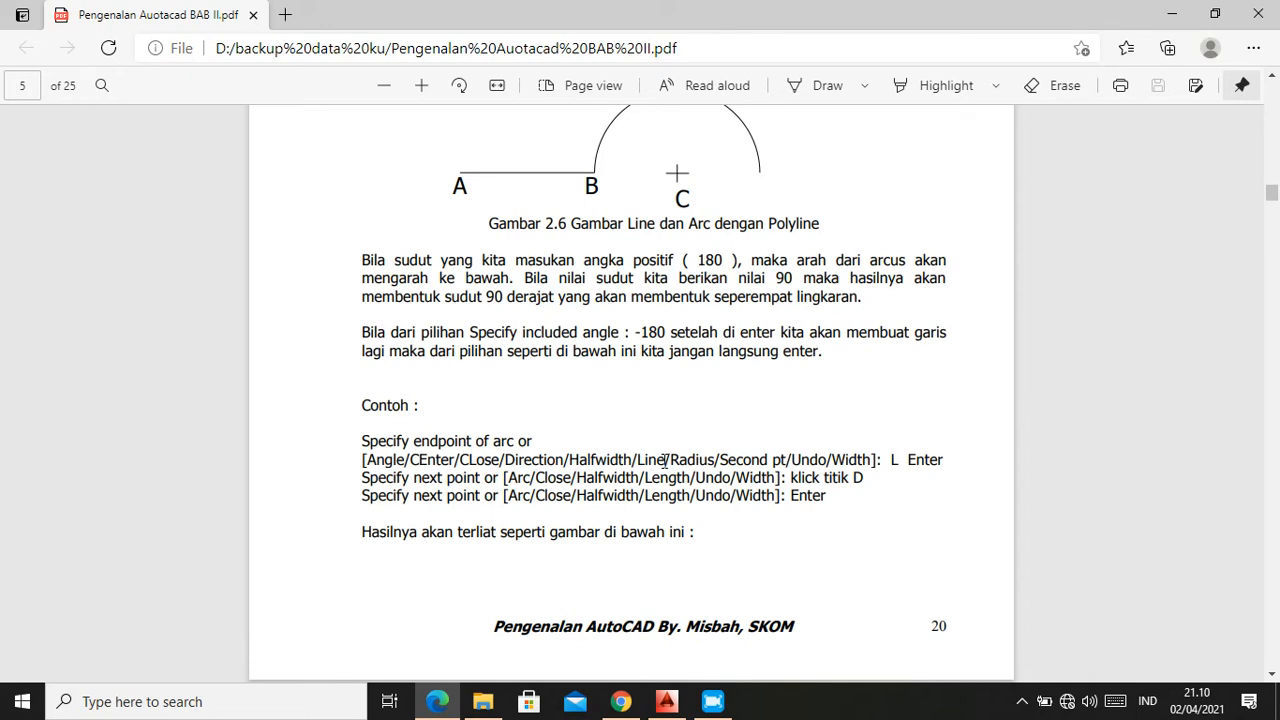
{"action": "scroll", "coordinate": [664, 461], "scroll_direction": "up", "scroll_amount": 1}
{"action": "scroll", "coordinate": [641, 407], "scroll_direction": "up", "scroll_amount": 2}
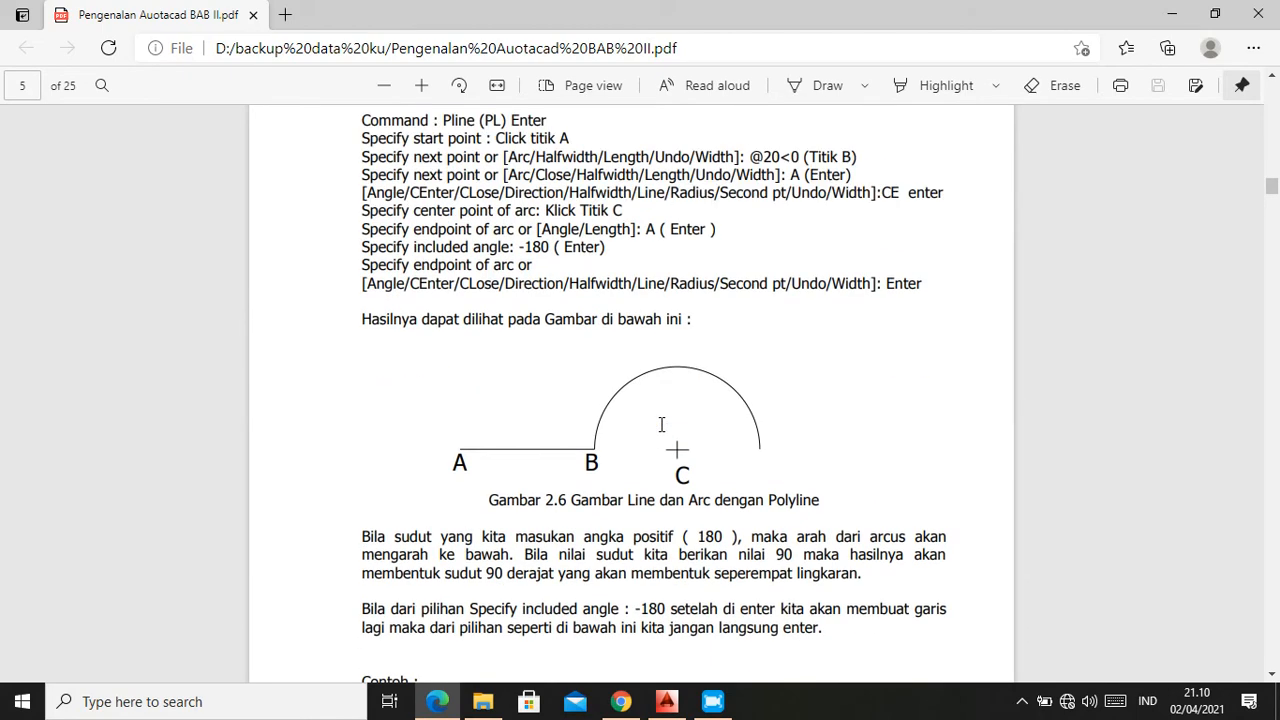
{"action": "scroll", "coordinate": [661, 432], "scroll_direction": "down", "scroll_amount": 2}
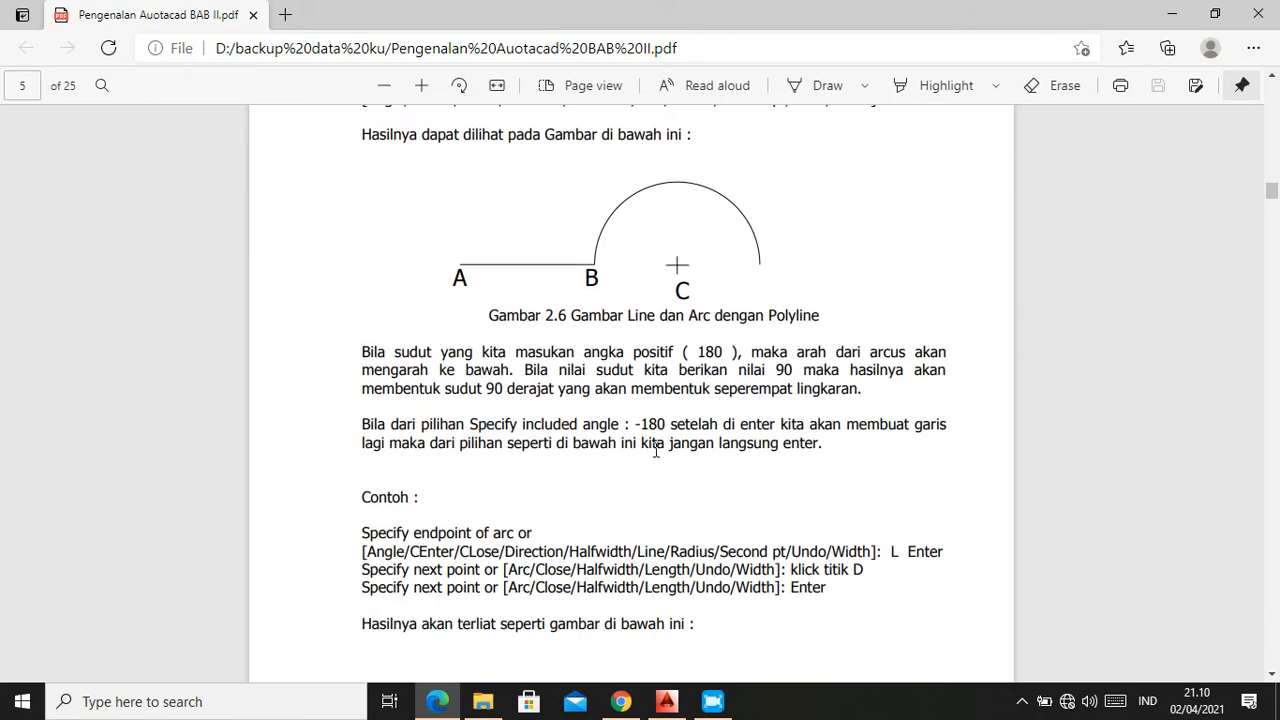
{"action": "left_click", "coordinate": [666, 701]}
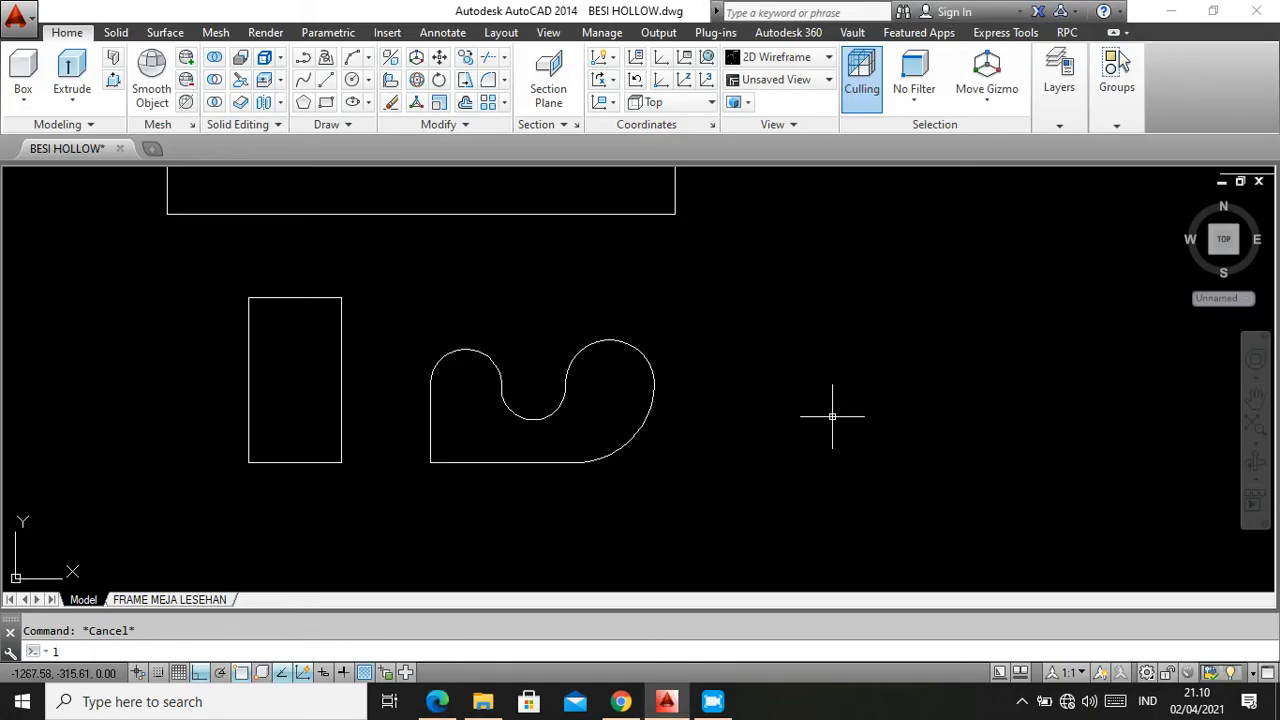
{"action": "key", "text": "Return"}
{"action": "left_click", "coordinate": [749, 450]}
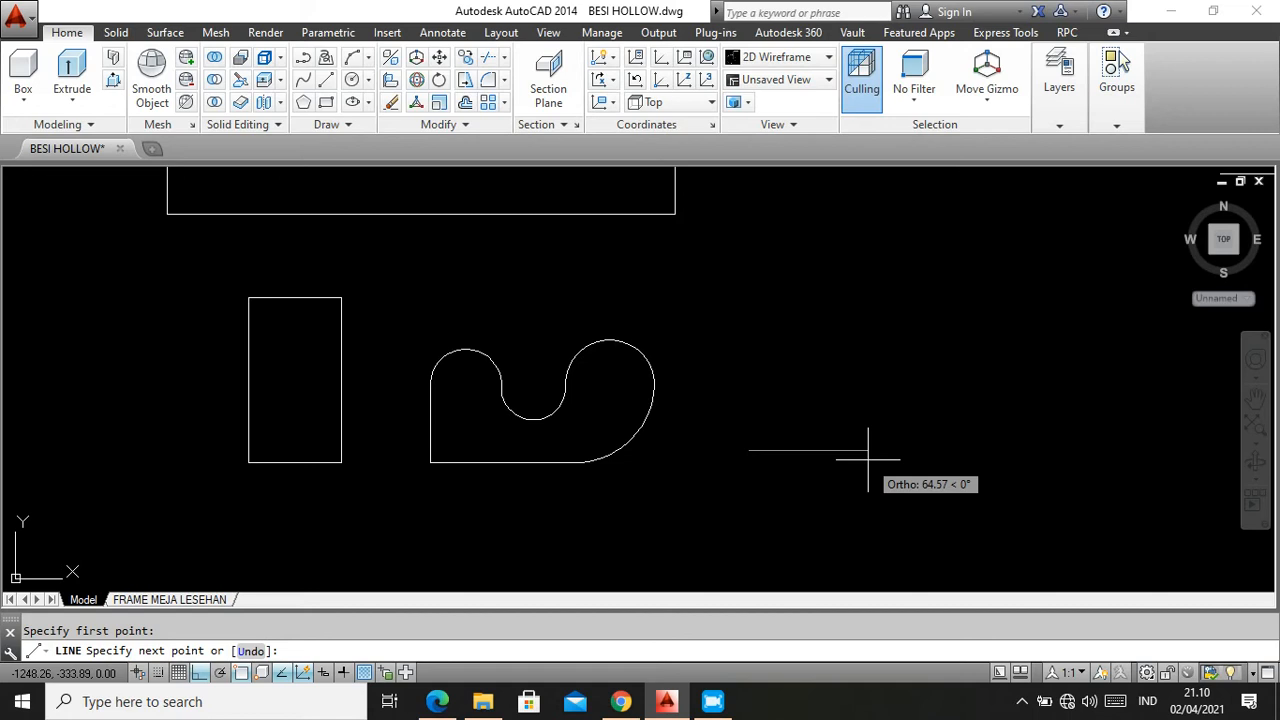
{"action": "left_click", "coordinate": [868, 459]}
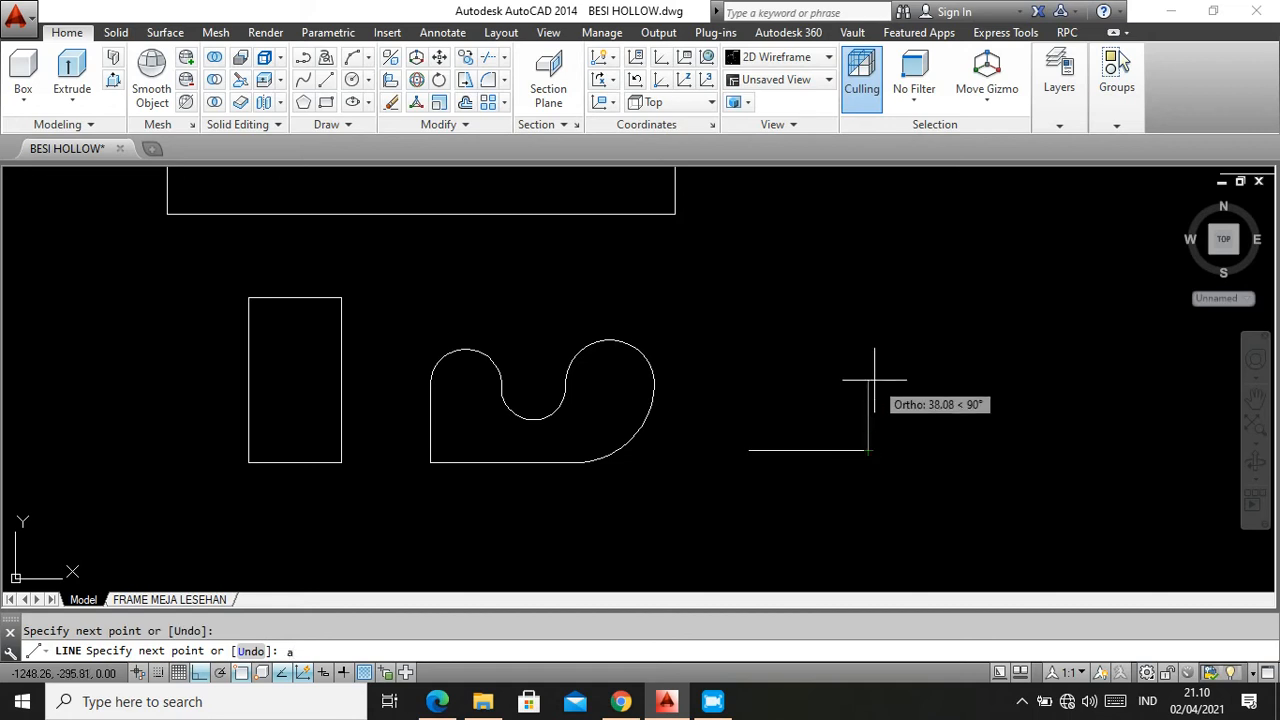
{"action": "key", "text": "Escape"}
{"action": "left_click", "coordinate": [851, 480]}
{"action": "left_click", "coordinate": [790, 405]}
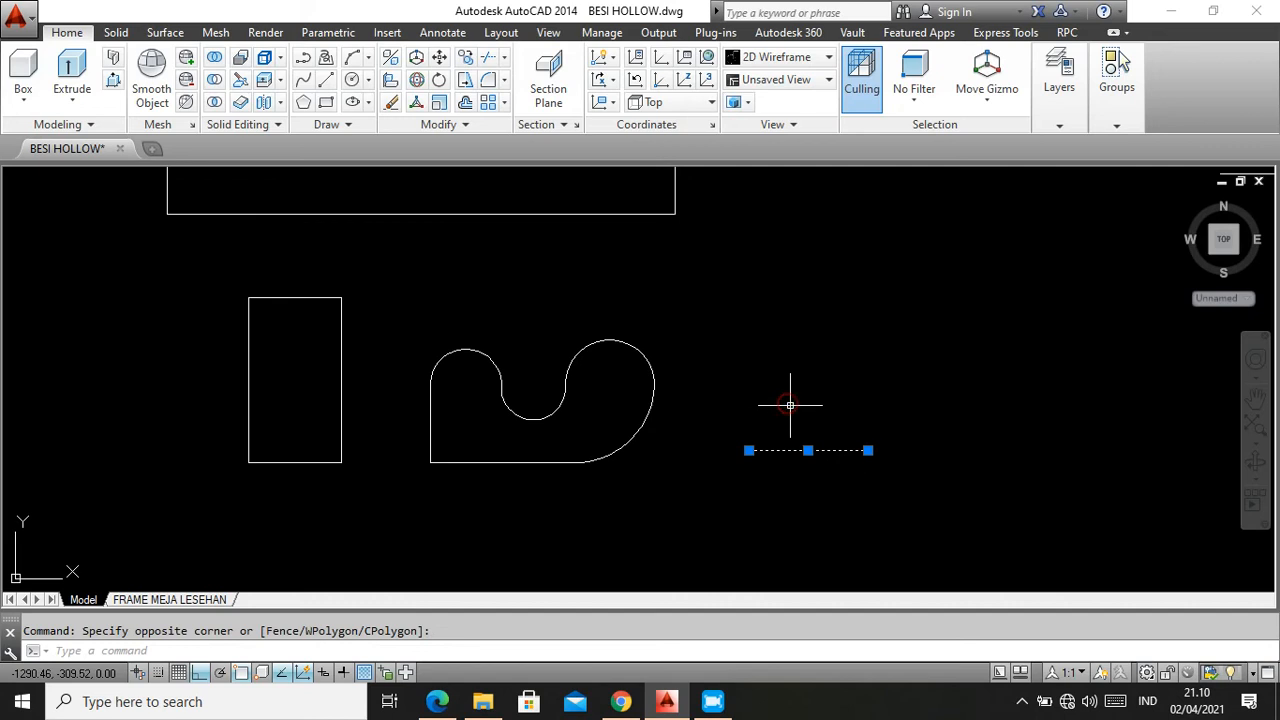
{"action": "key", "text": "Delete"}
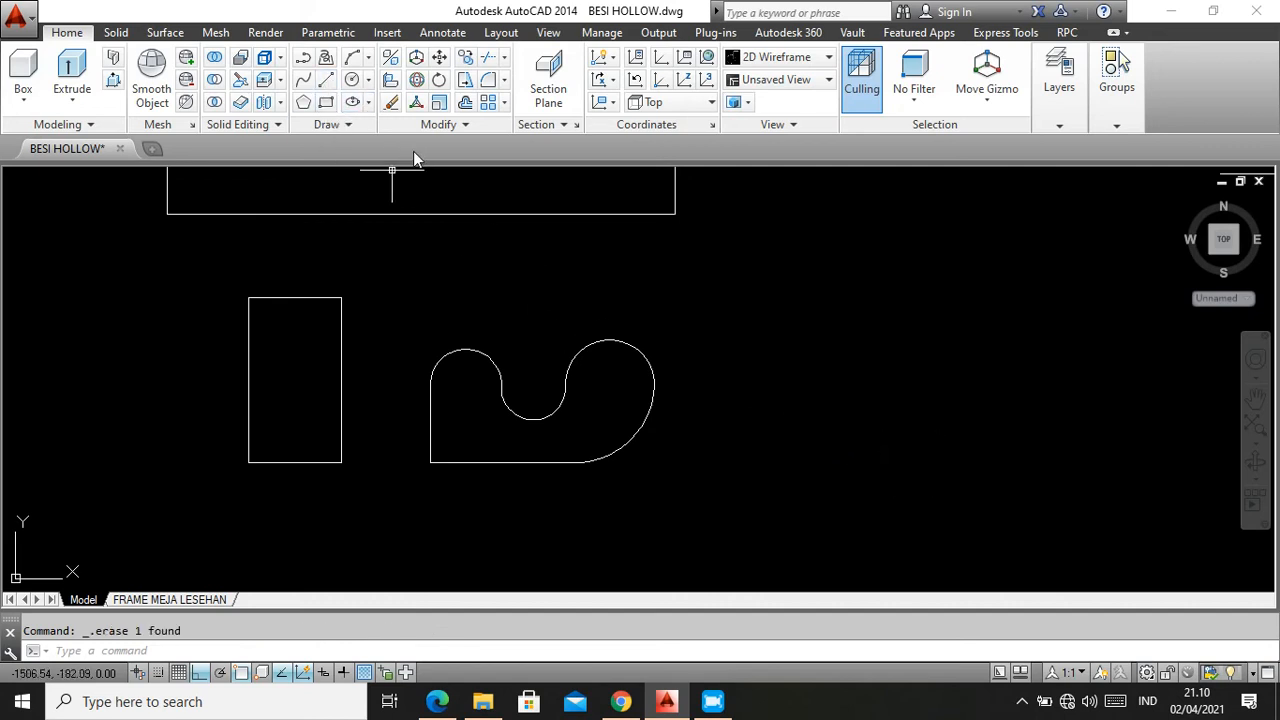
Start a polyline beside the curved shape with a horizontal segment about 70 long, then add a semicircular arc upward using Arc's Direction option with a horizontal tangent
{"action": "left_click", "coordinate": [303, 57]}
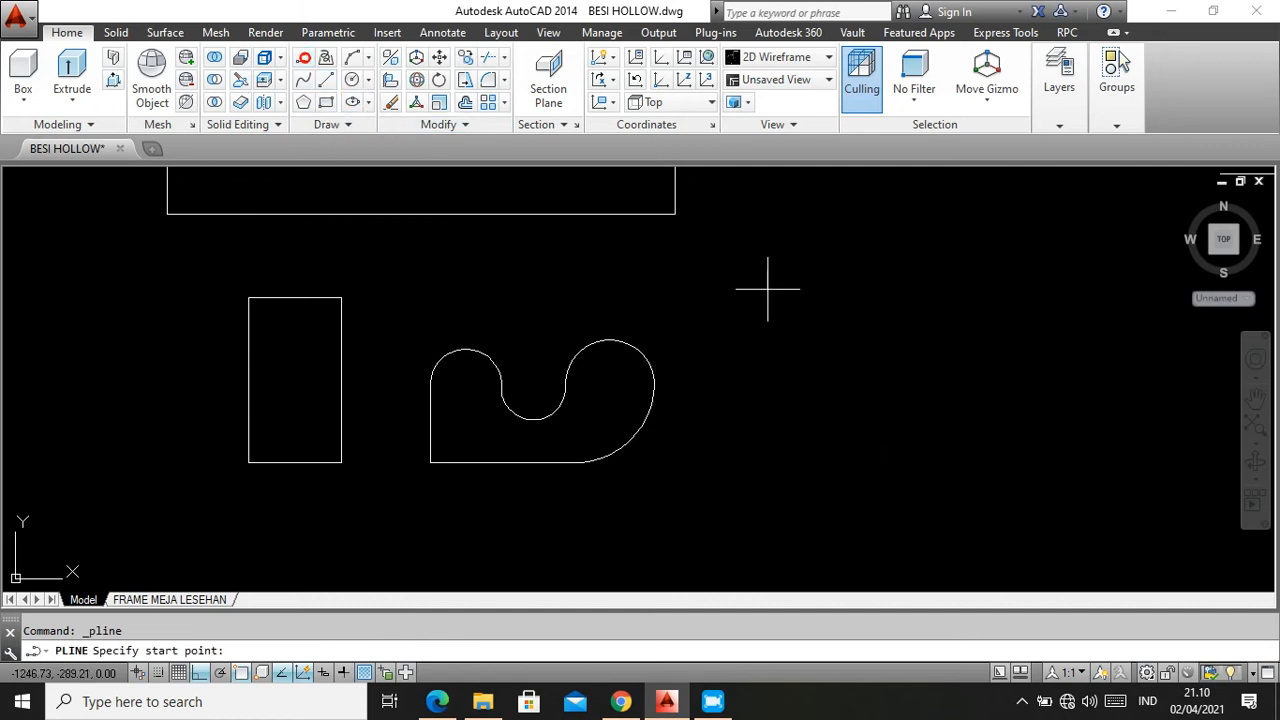
{"action": "left_click", "coordinate": [742, 466]}
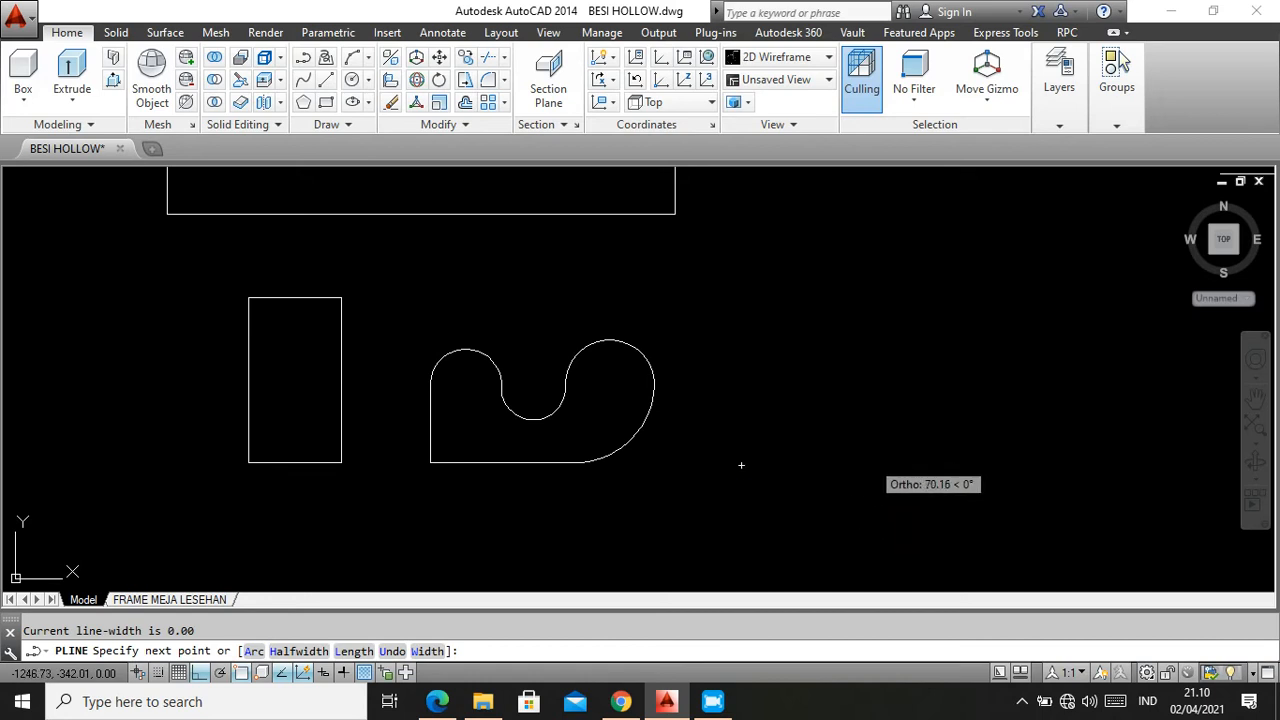
{"action": "left_click", "coordinate": [870, 463]}
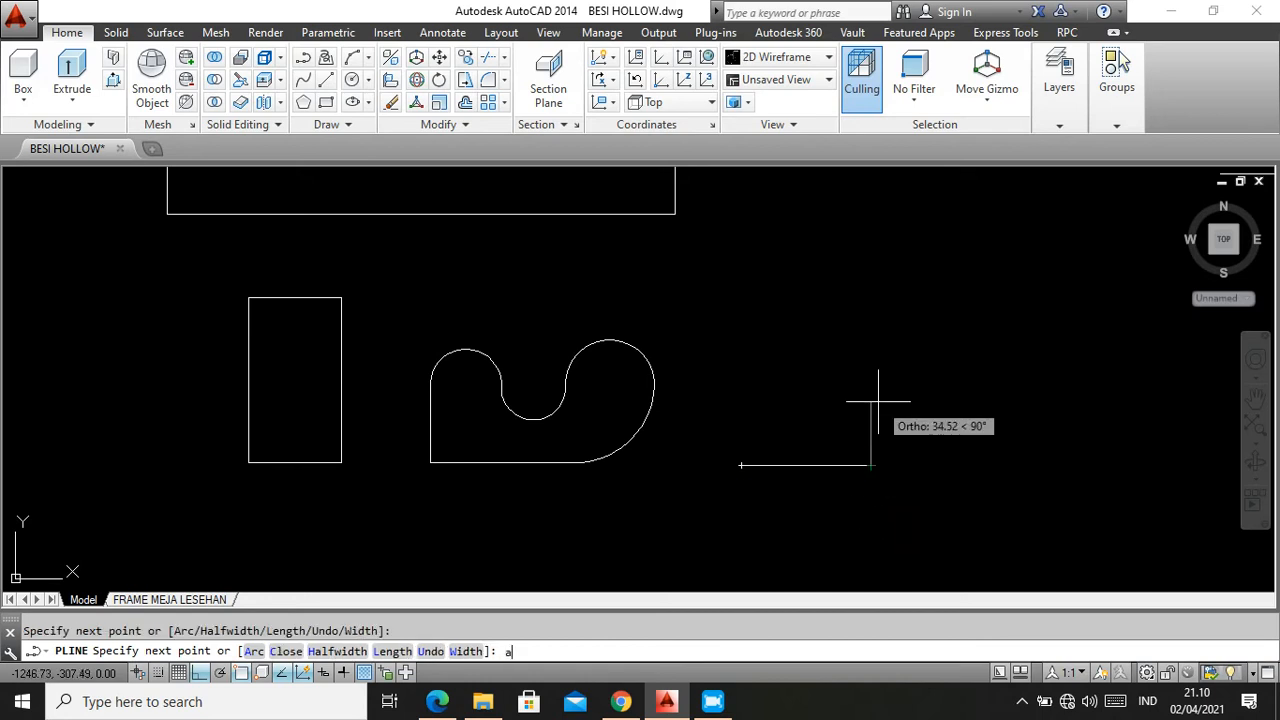
{"action": "type", "text": "a"}
{"action": "key", "text": "Return"}
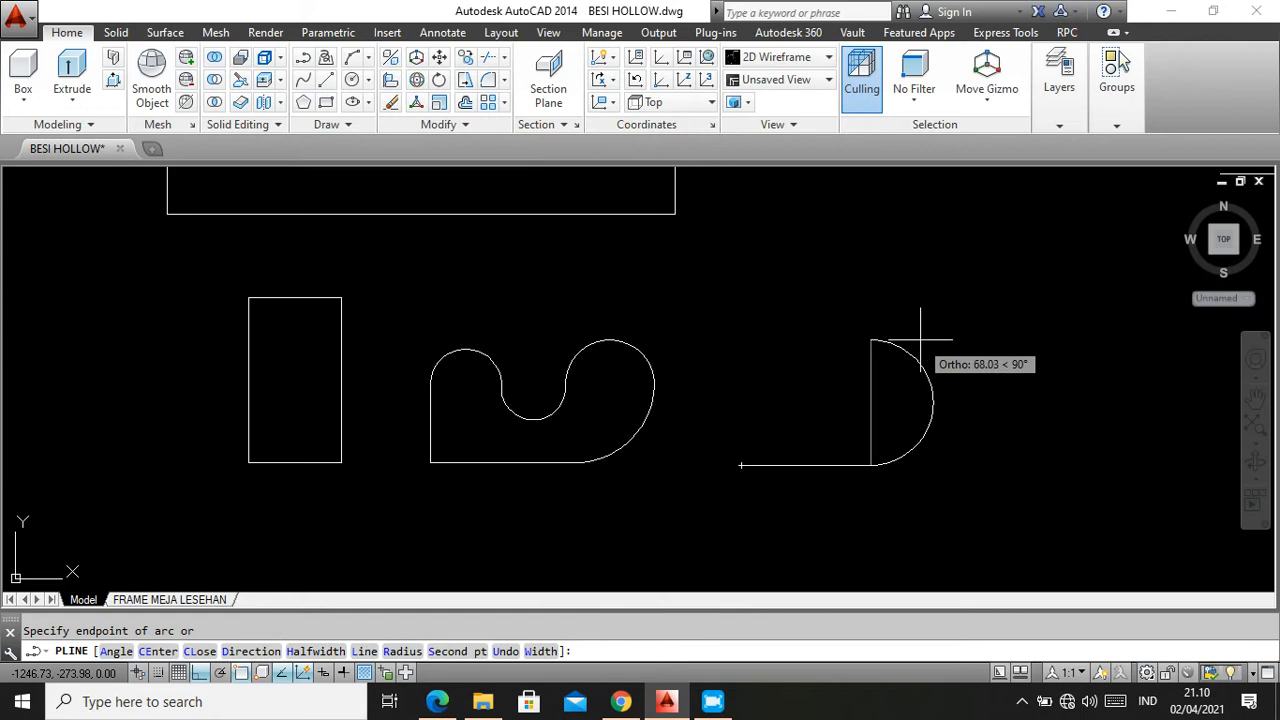
{"action": "left_click", "coordinate": [237, 653]}
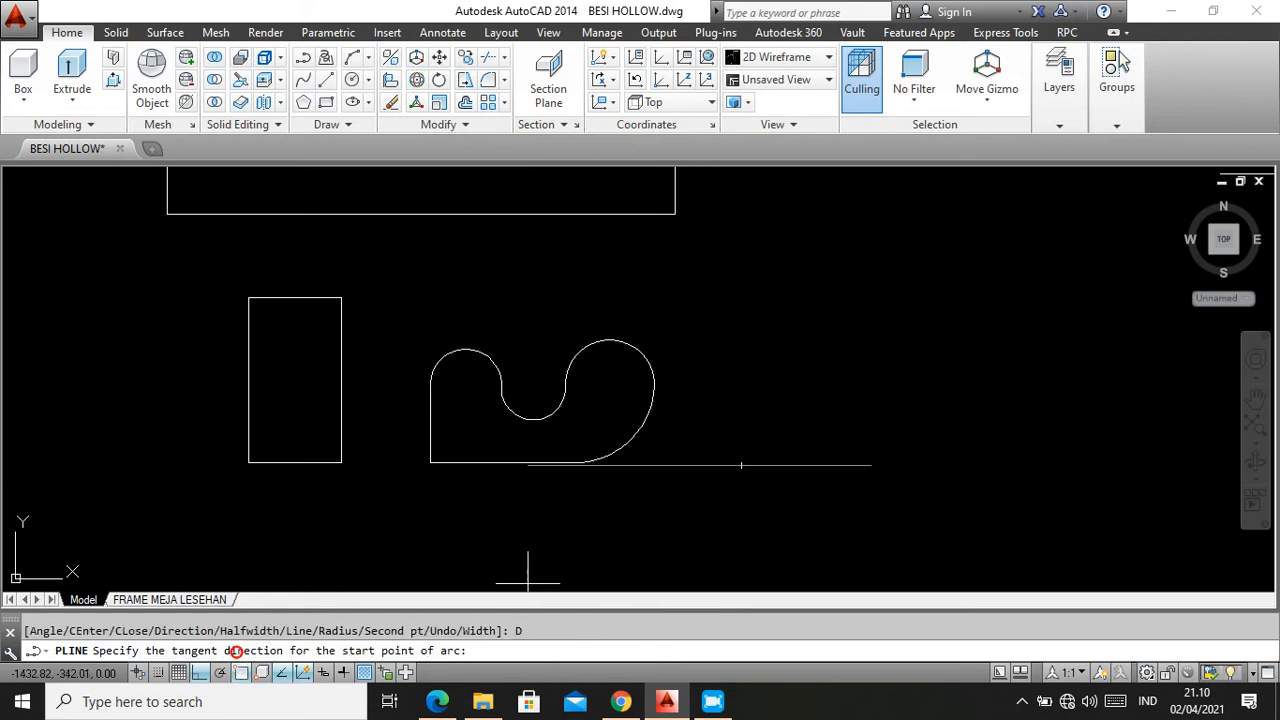
{"action": "left_click", "coordinate": [993, 450]}
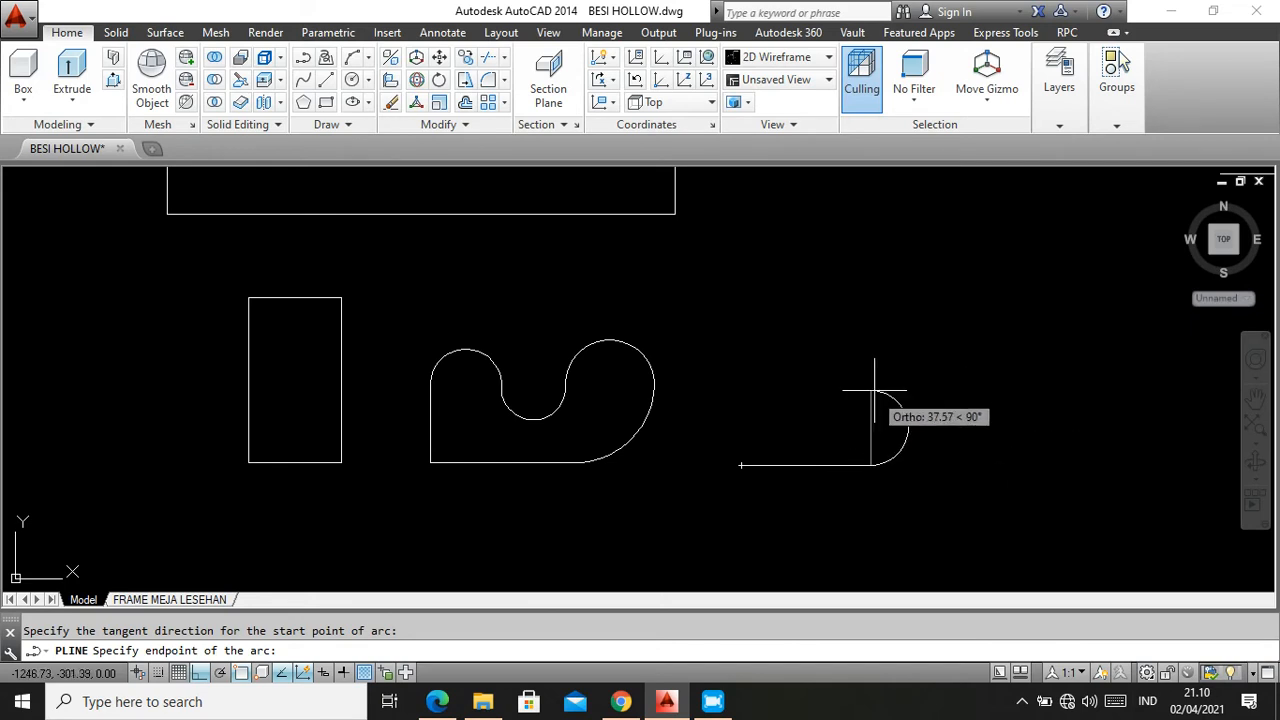
{"action": "left_click", "coordinate": [881, 357]}
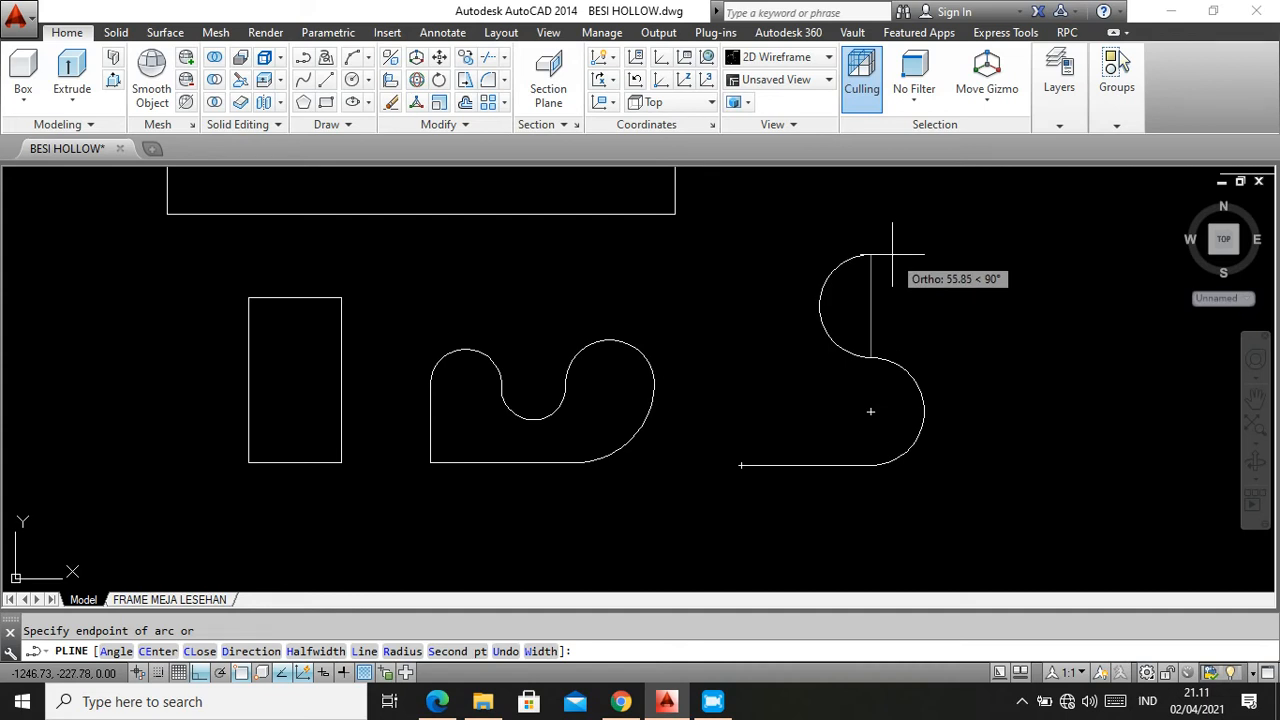
Turn Ortho off and add a large upward arc after the semicircle, setting a slanted start tangent with Arc's Direction option
{"action": "left_click", "coordinate": [237, 651]}
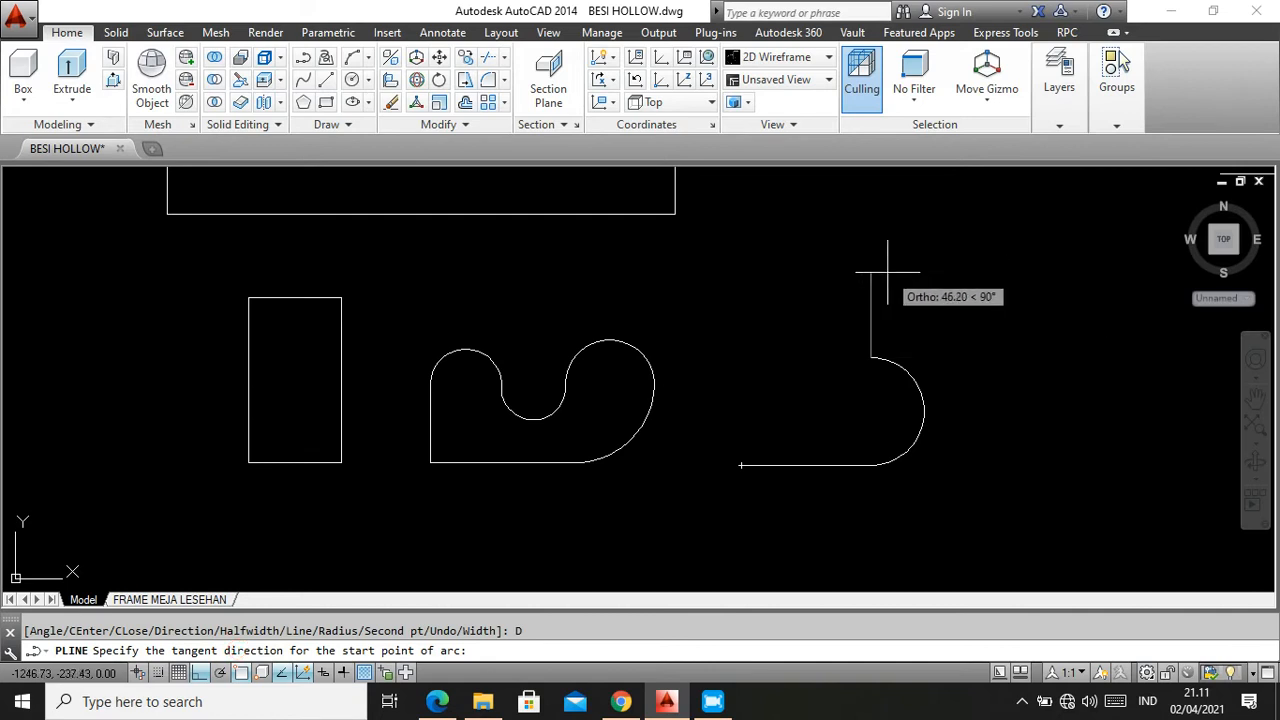
{"action": "left_click", "coordinate": [201, 674]}
{"action": "left_click", "coordinate": [843, 275]}
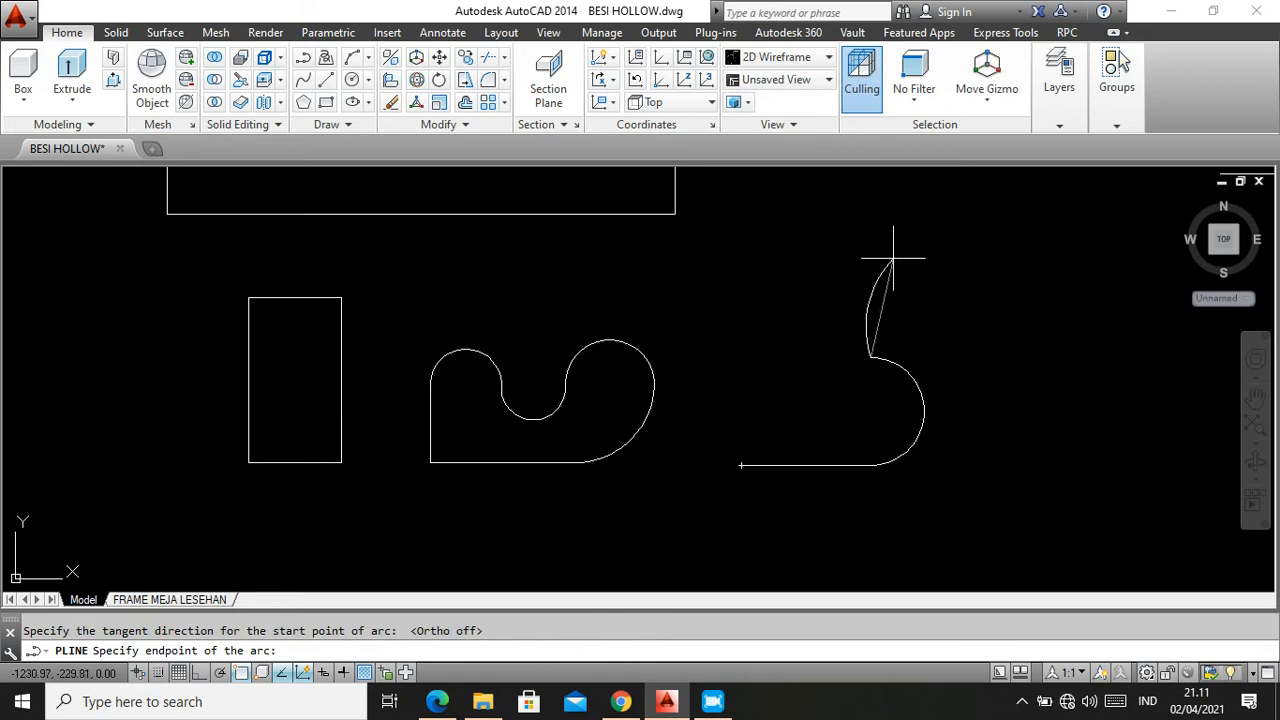
{"action": "left_click", "coordinate": [940, 234]}
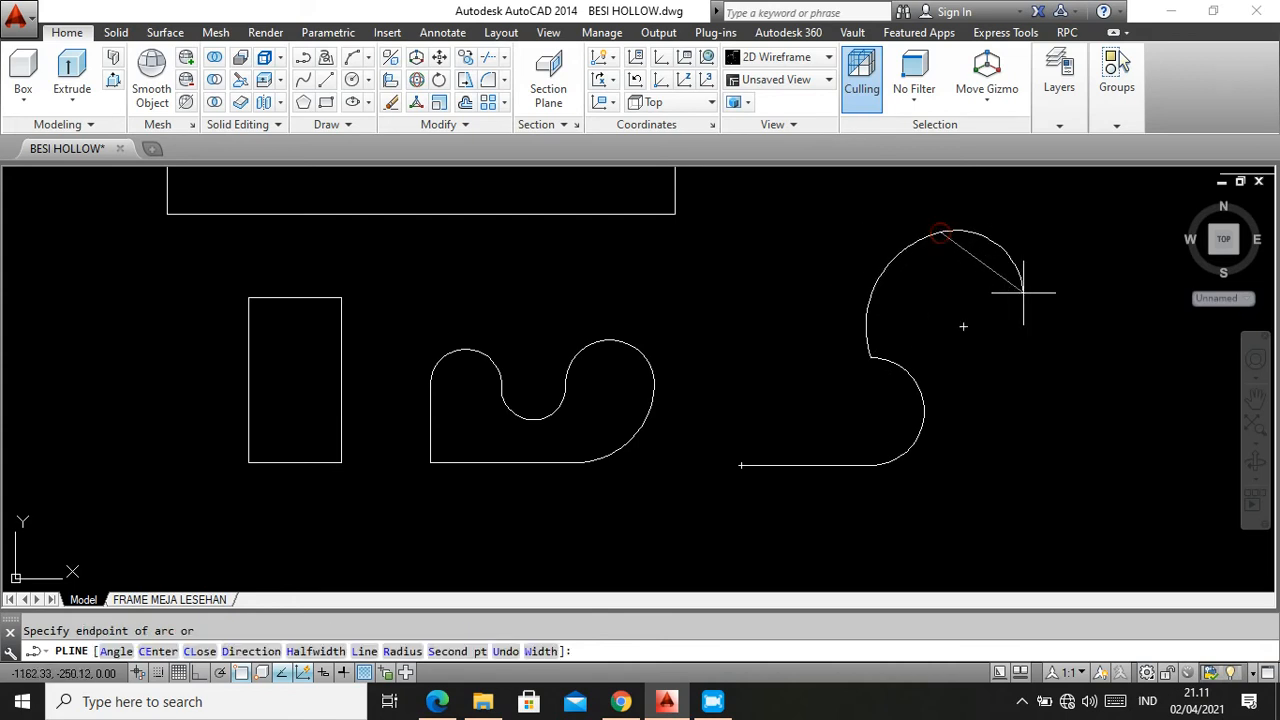
Continue the polyline with freehand tangent arcs winding down below the first segment, turning Ortho on for a final arc about 34 wide
{"action": "left_click", "coordinate": [979, 399]}
{"action": "left_click", "coordinate": [1045, 458]}
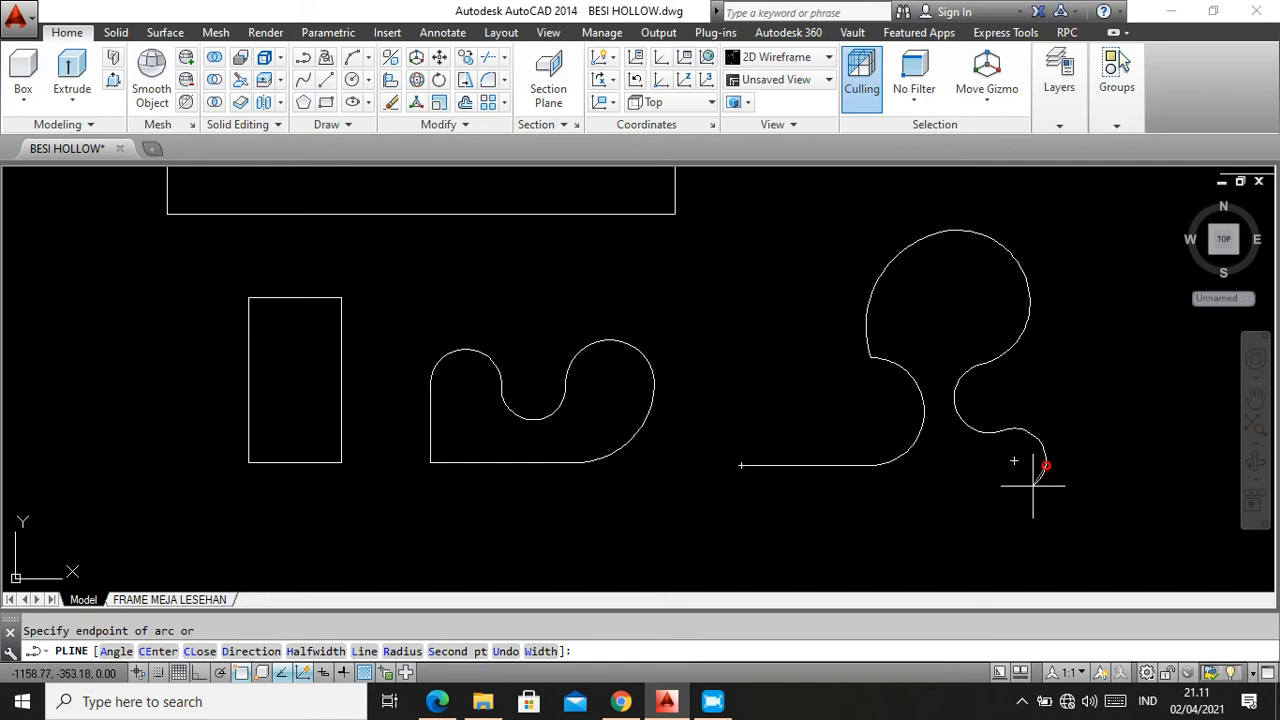
{"action": "left_click", "coordinate": [941, 521]}
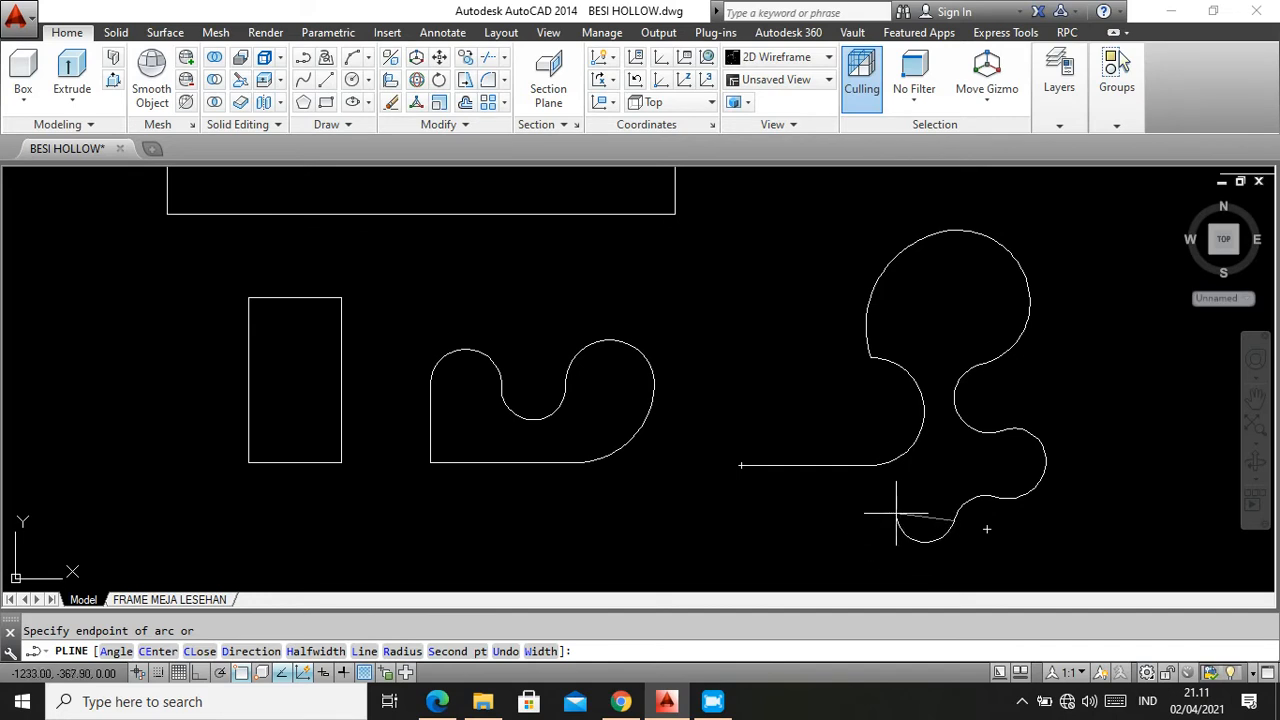
{"action": "left_click", "coordinate": [199, 672]}
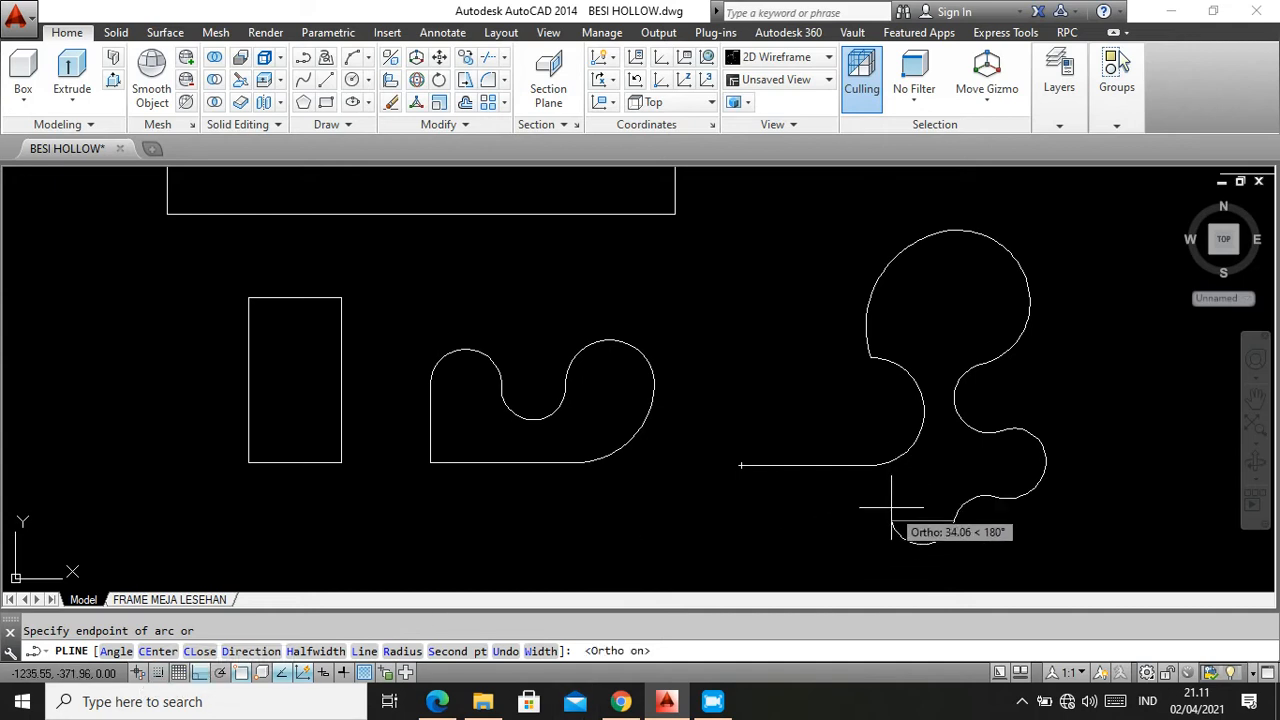
{"action": "left_click", "coordinate": [891, 510]}
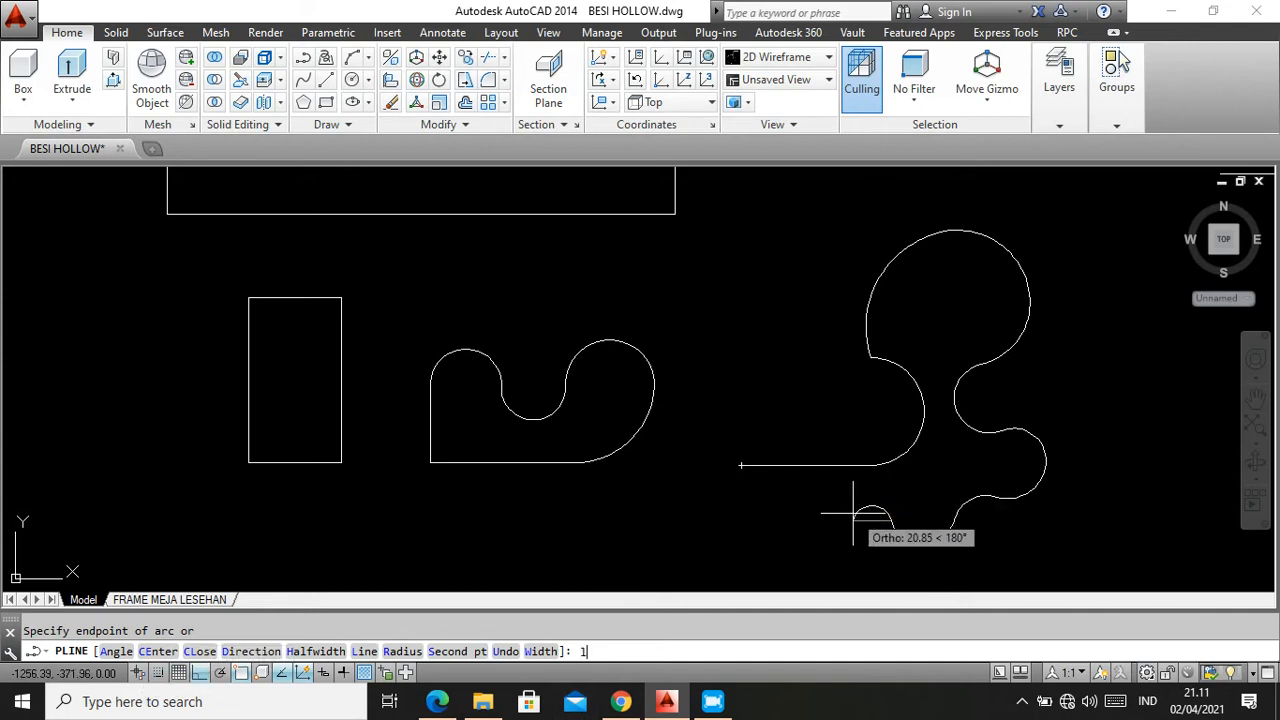
Switch the polyline to Line, draw a horizontal segment back to beneath the start point and close the shape
{"action": "key", "text": "Return"}
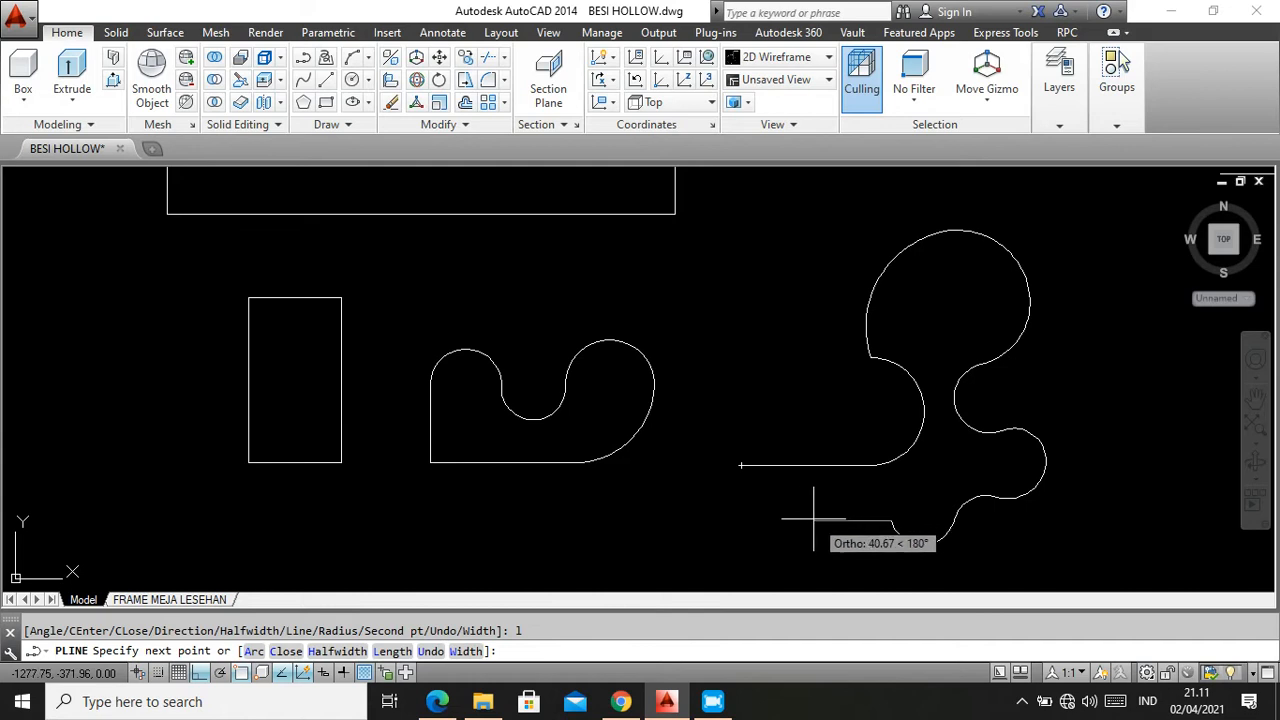
{"action": "left_click", "coordinate": [742, 506]}
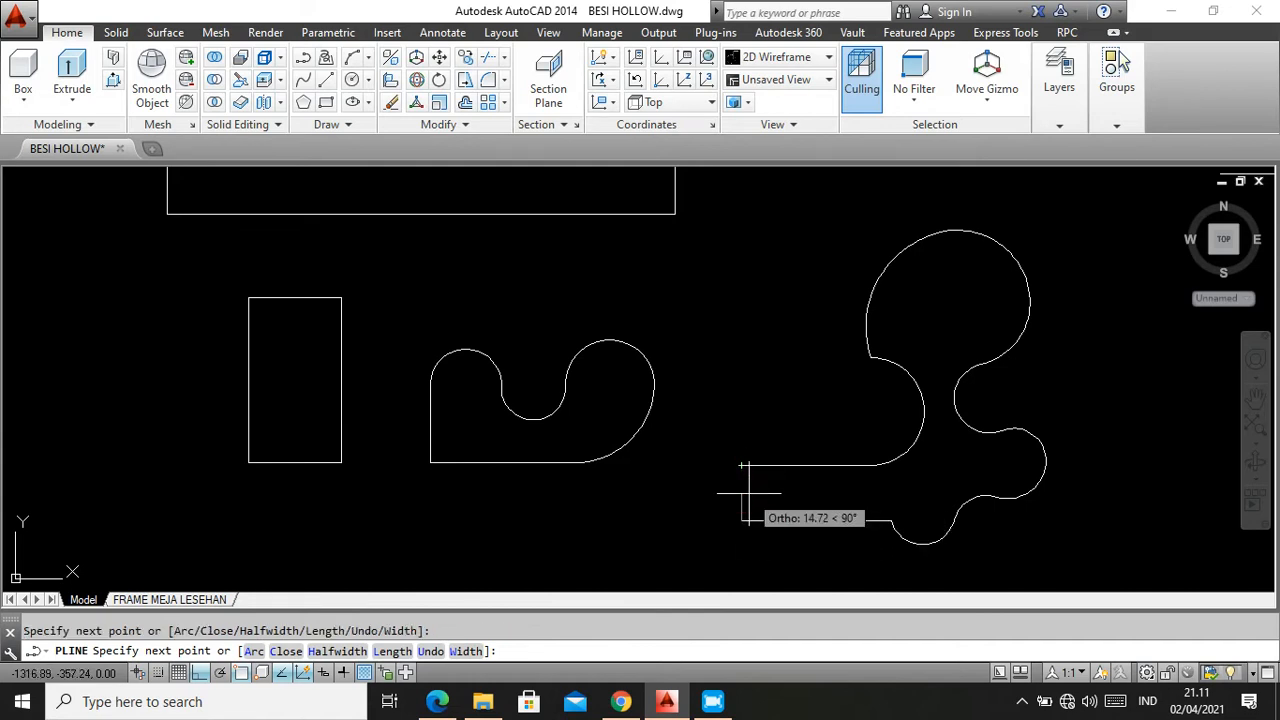
{"action": "type", "text": "c"}
{"action": "key", "text": "Return"}
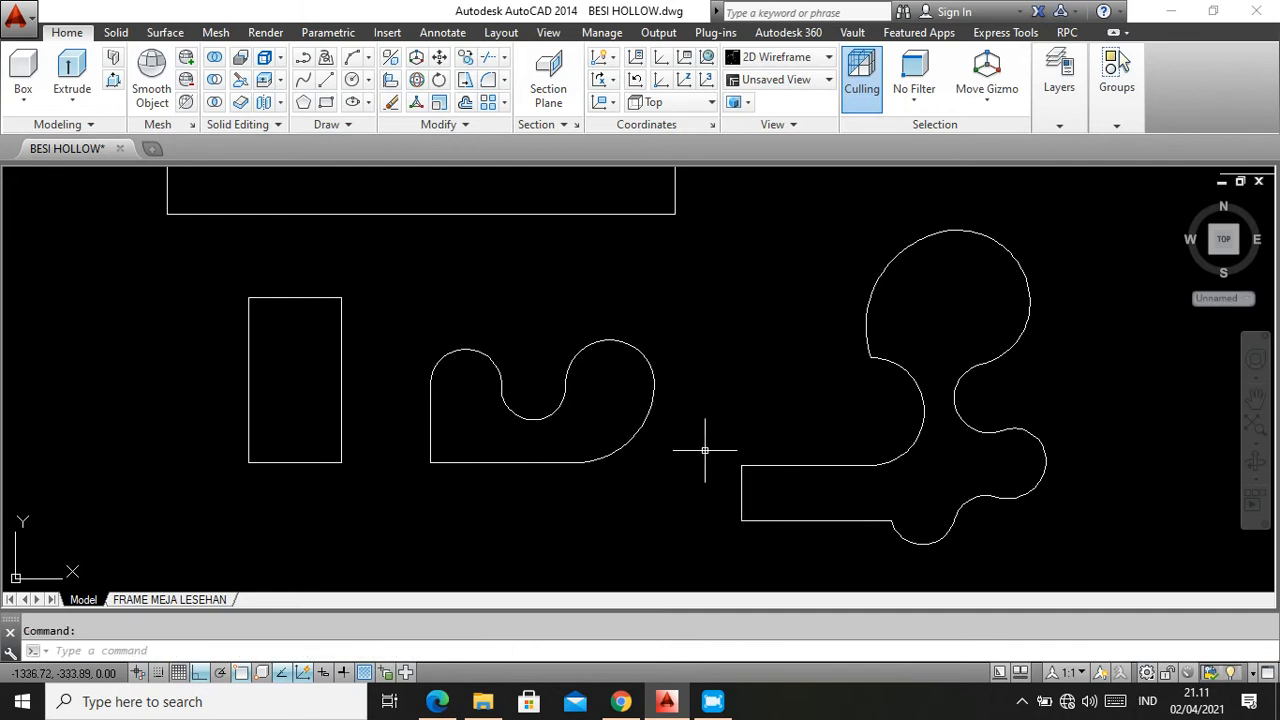
{"action": "scroll", "coordinate": [690, 440], "scroll_direction": "down", "scroll_amount": 2}
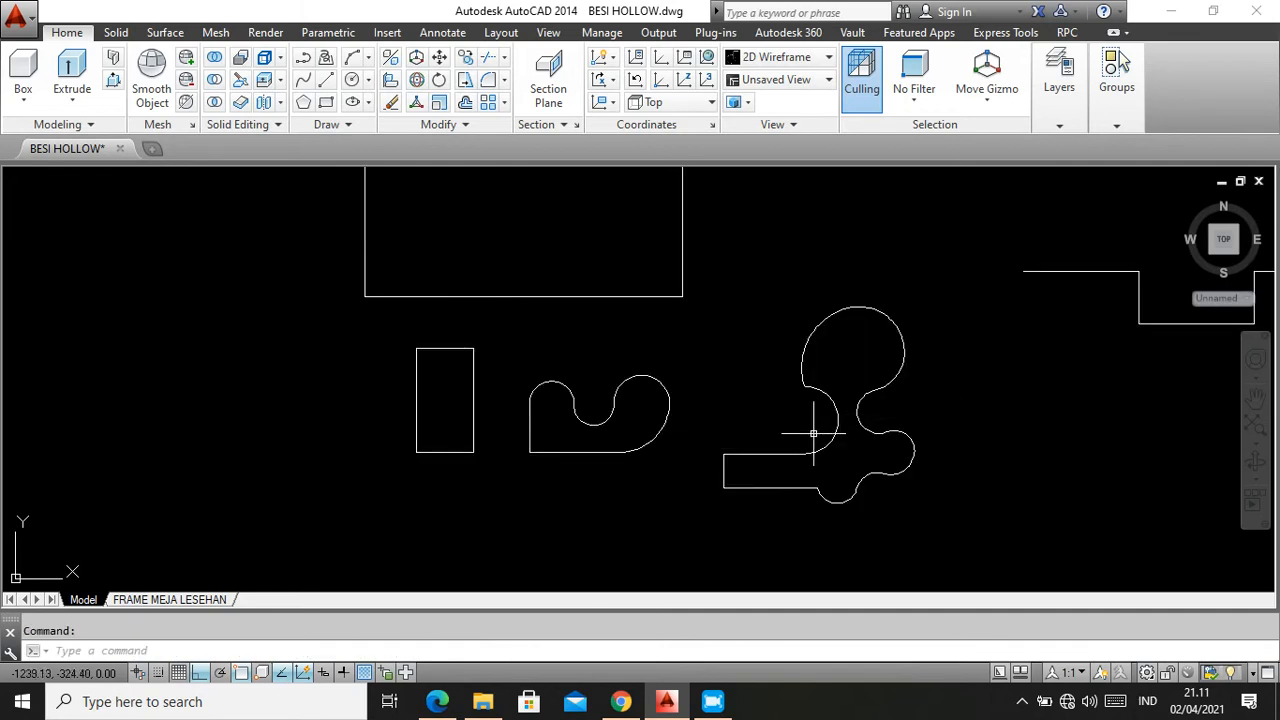
{"action": "scroll", "coordinate": [793, 462], "scroll_direction": "up", "scroll_amount": 2}
{"action": "scroll", "coordinate": [877, 414], "scroll_direction": "down", "scroll_amount": 2}
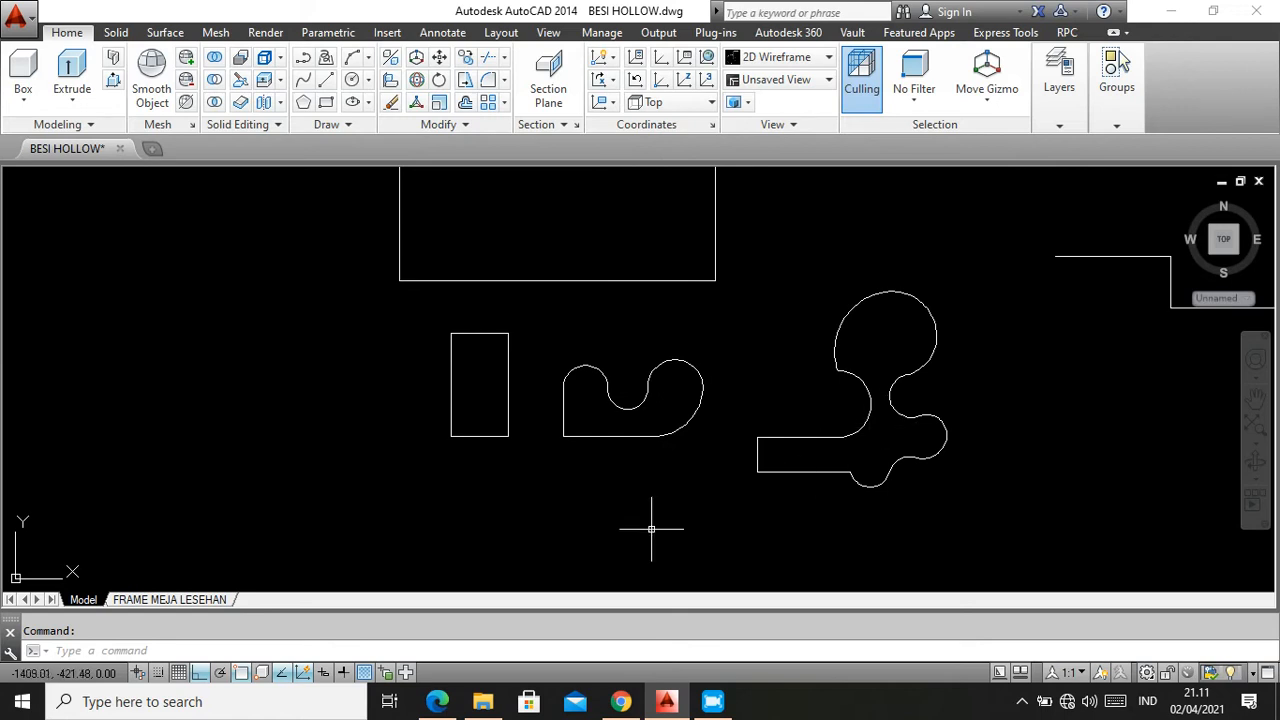
Read the PDF handout's line-arc-line polyline example and its Rectangle Tool section, then return to AutoCAD
{"action": "left_click", "coordinate": [437, 701]}
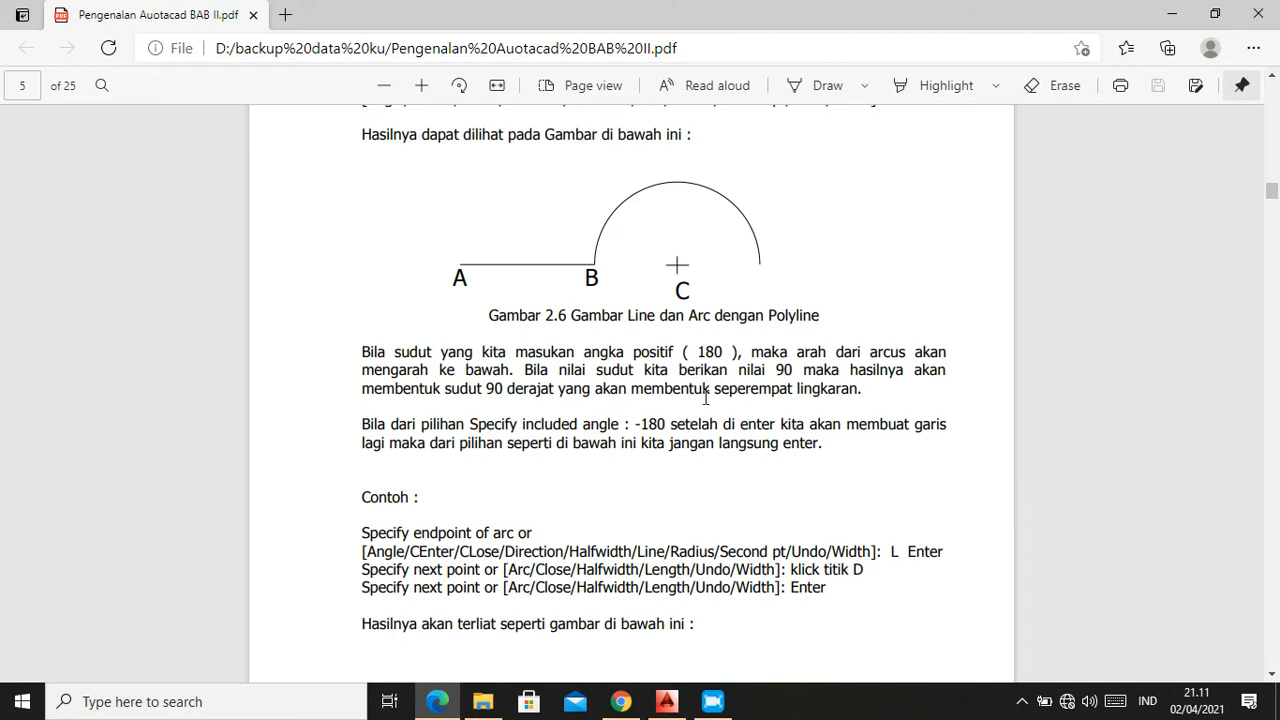
{"action": "scroll", "coordinate": [689, 406], "scroll_direction": "down", "scroll_amount": 2}
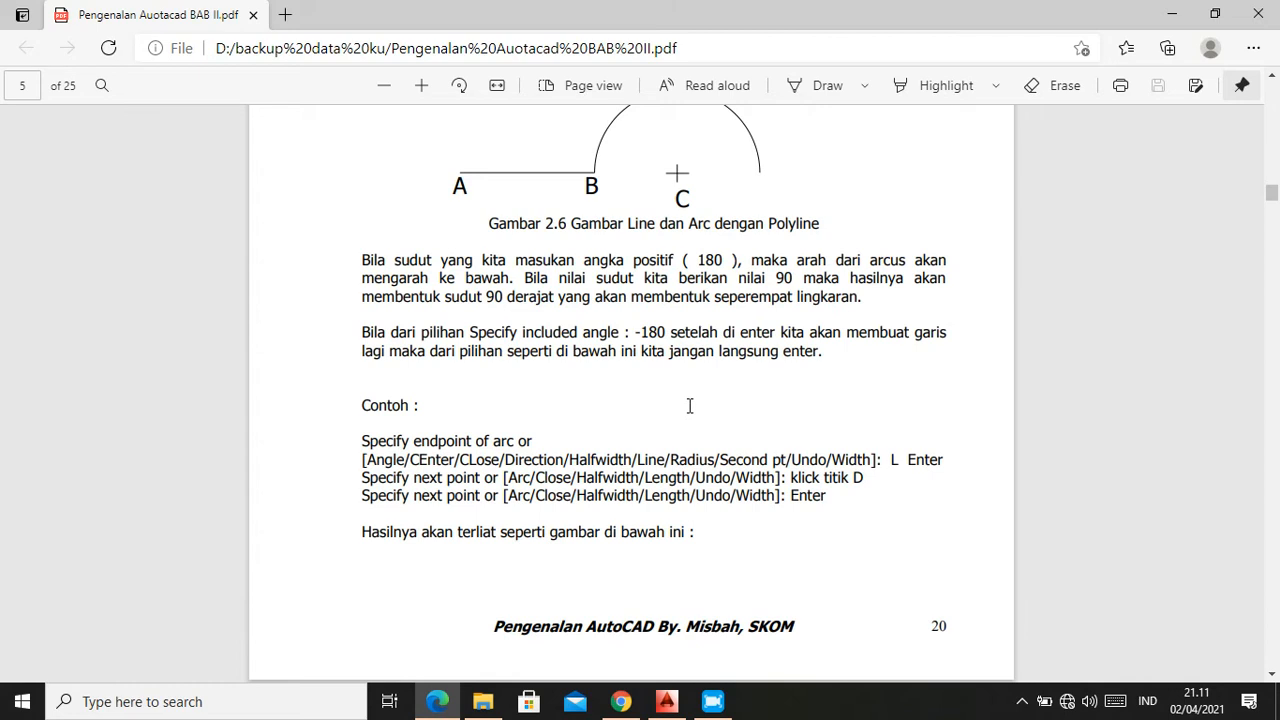
{"action": "scroll", "coordinate": [689, 406], "scroll_direction": "down", "scroll_amount": 2}
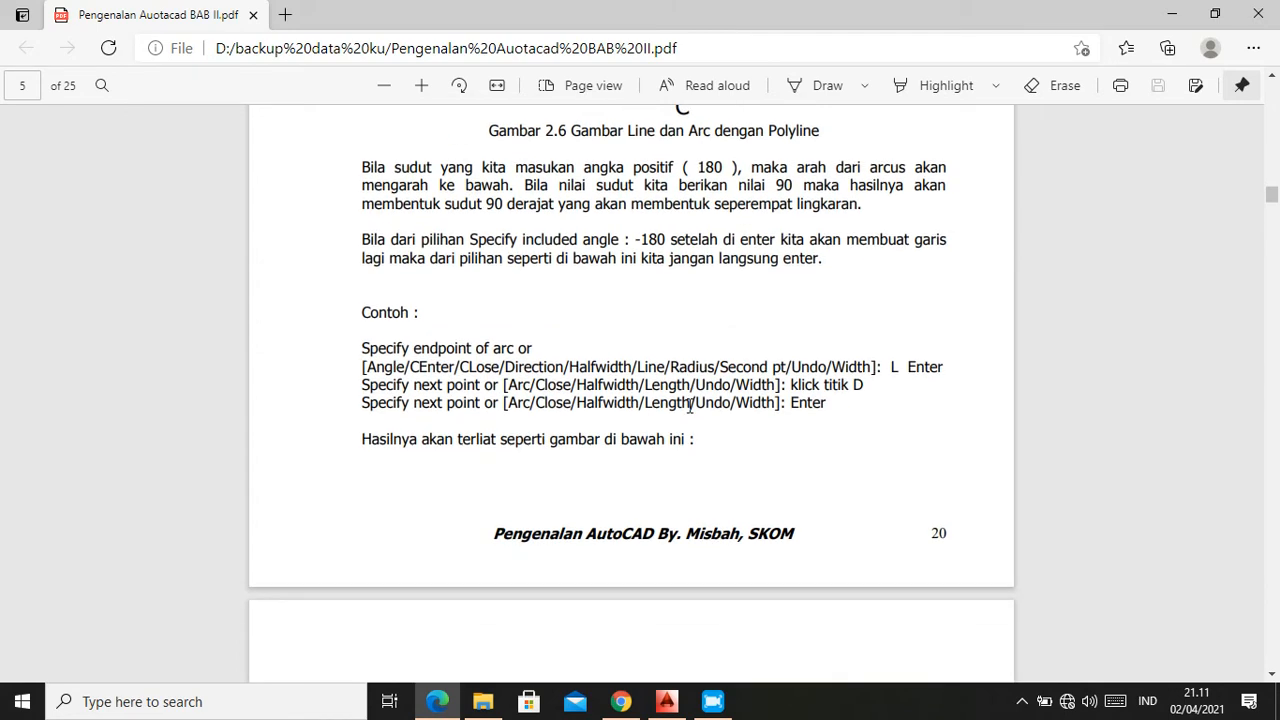
{"action": "scroll", "coordinate": [689, 406], "scroll_direction": "down", "scroll_amount": 2}
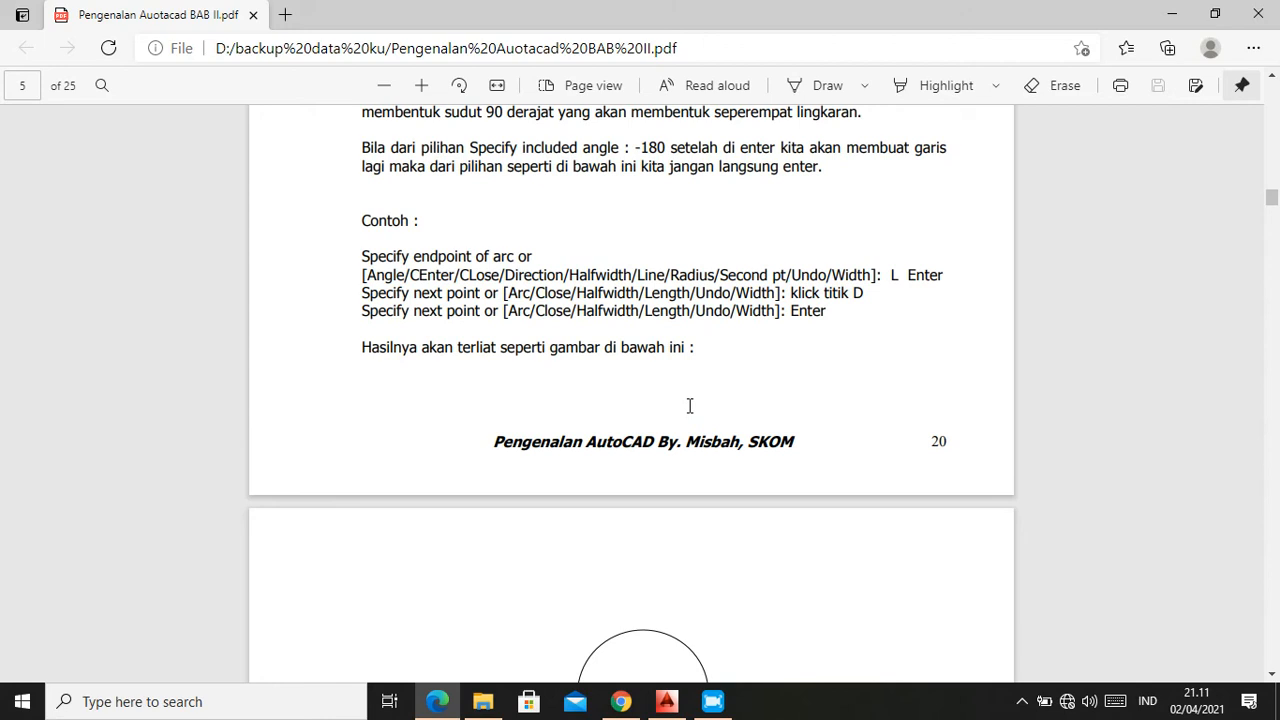
{"action": "scroll", "coordinate": [688, 406], "scroll_direction": "up", "scroll_amount": 6}
{"action": "scroll", "coordinate": [688, 406], "scroll_direction": "down", "scroll_amount": 6}
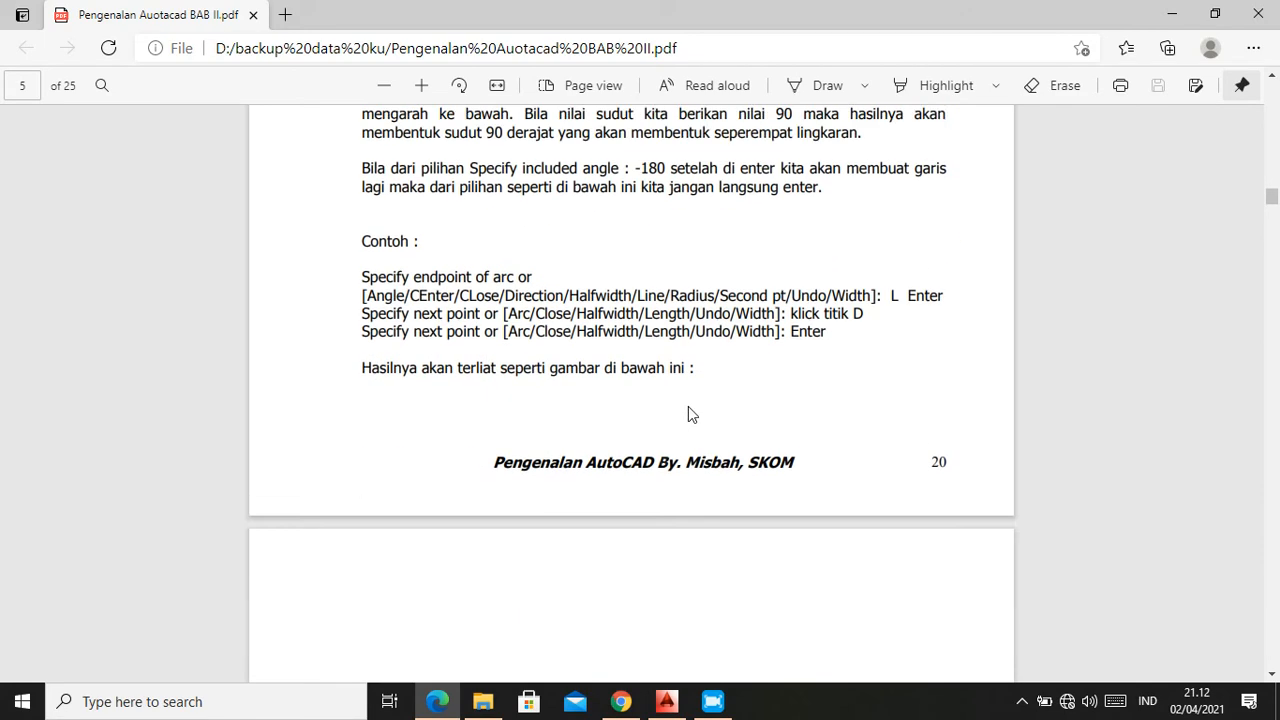
{"action": "scroll", "coordinate": [688, 406], "scroll_direction": "down", "scroll_amount": 8}
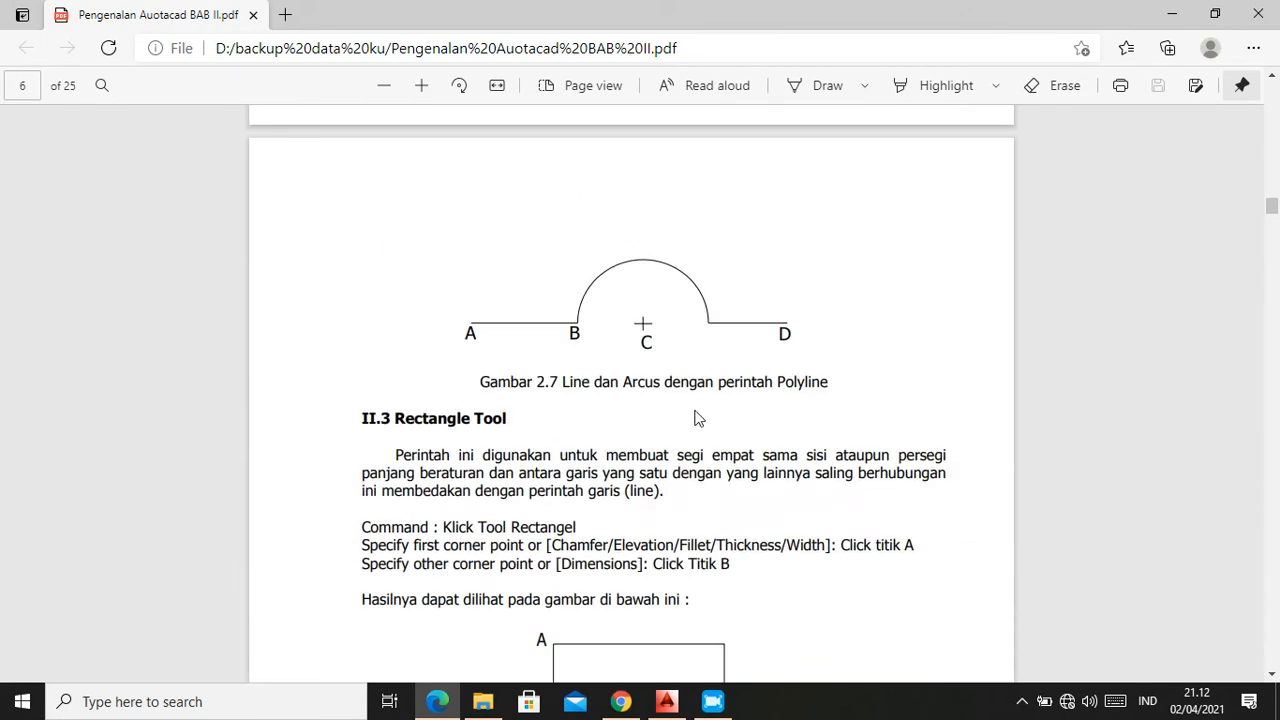
{"action": "scroll", "coordinate": [697, 418], "scroll_direction": "down", "scroll_amount": 2}
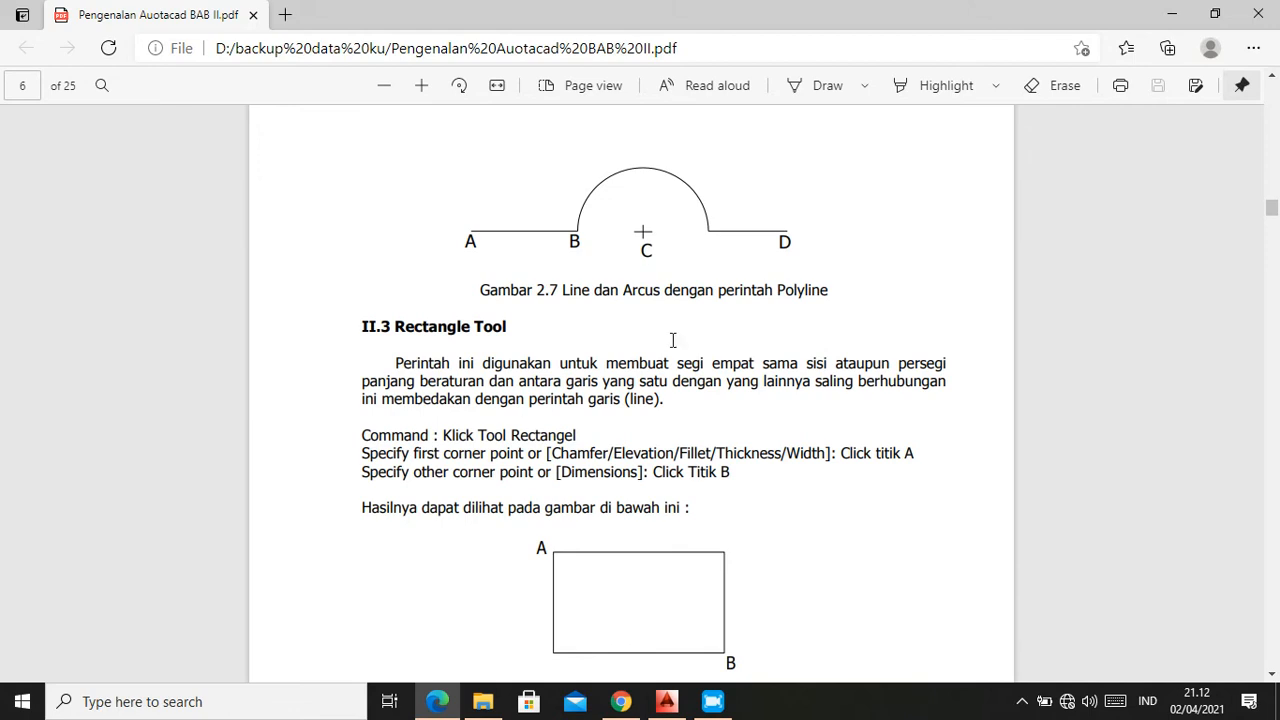
{"action": "scroll", "coordinate": [683, 345], "scroll_direction": "down", "scroll_amount": 2}
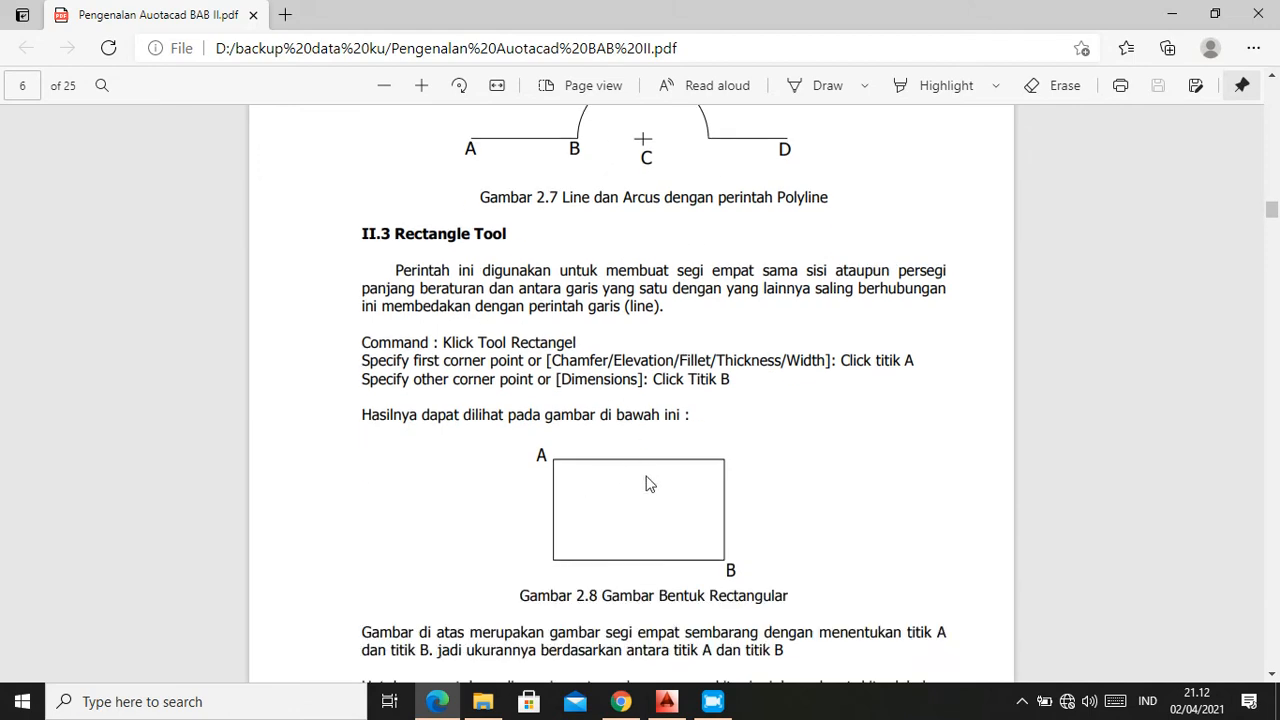
{"action": "scroll", "coordinate": [668, 482], "scroll_direction": "up", "scroll_amount": 4}
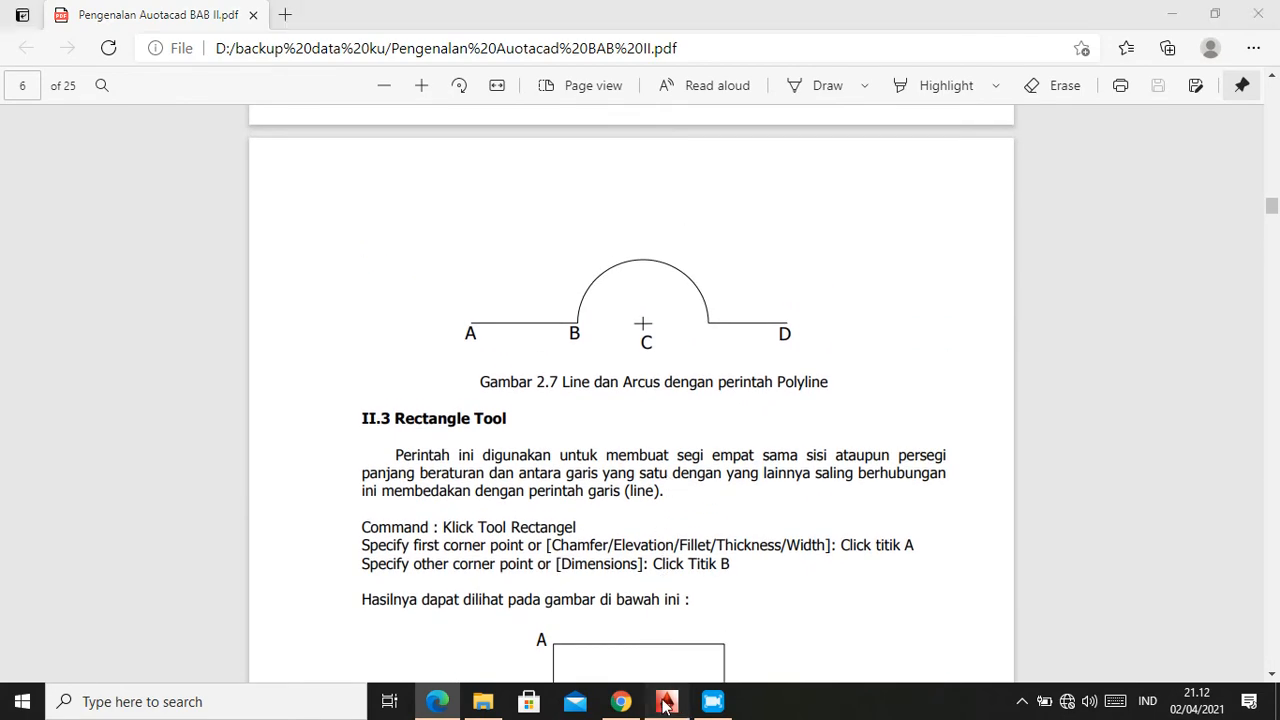
{"action": "left_click", "coordinate": [655, 695]}
Start a polyline in the empty area beside the small rectangle with starting and ending width 2 and draw a horizontal segment about 120 long
{"action": "scroll", "coordinate": [726, 443], "scroll_direction": "up", "scroll_amount": 2}
{"action": "scroll", "coordinate": [734, 449], "scroll_direction": "down", "scroll_amount": 5}
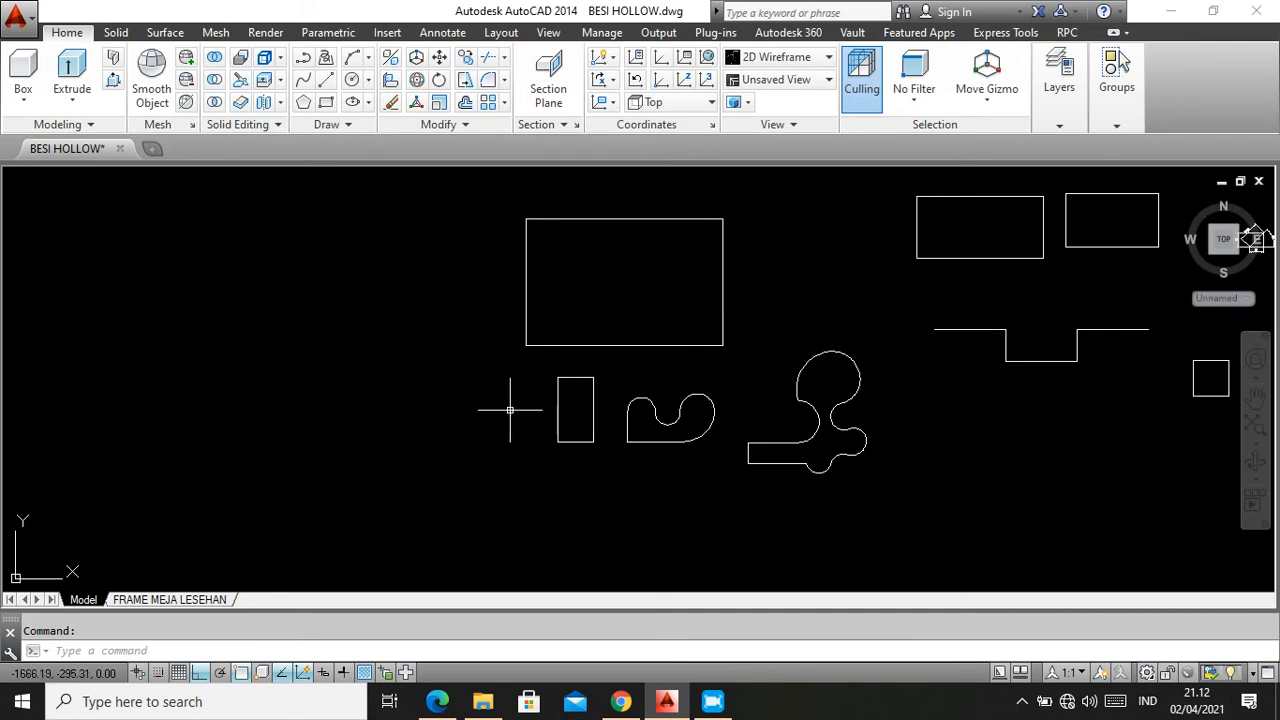
{"action": "scroll", "coordinate": [500, 403], "scroll_direction": "up", "scroll_amount": 2}
{"action": "scroll", "coordinate": [726, 427], "scroll_direction": "down", "scroll_amount": 2}
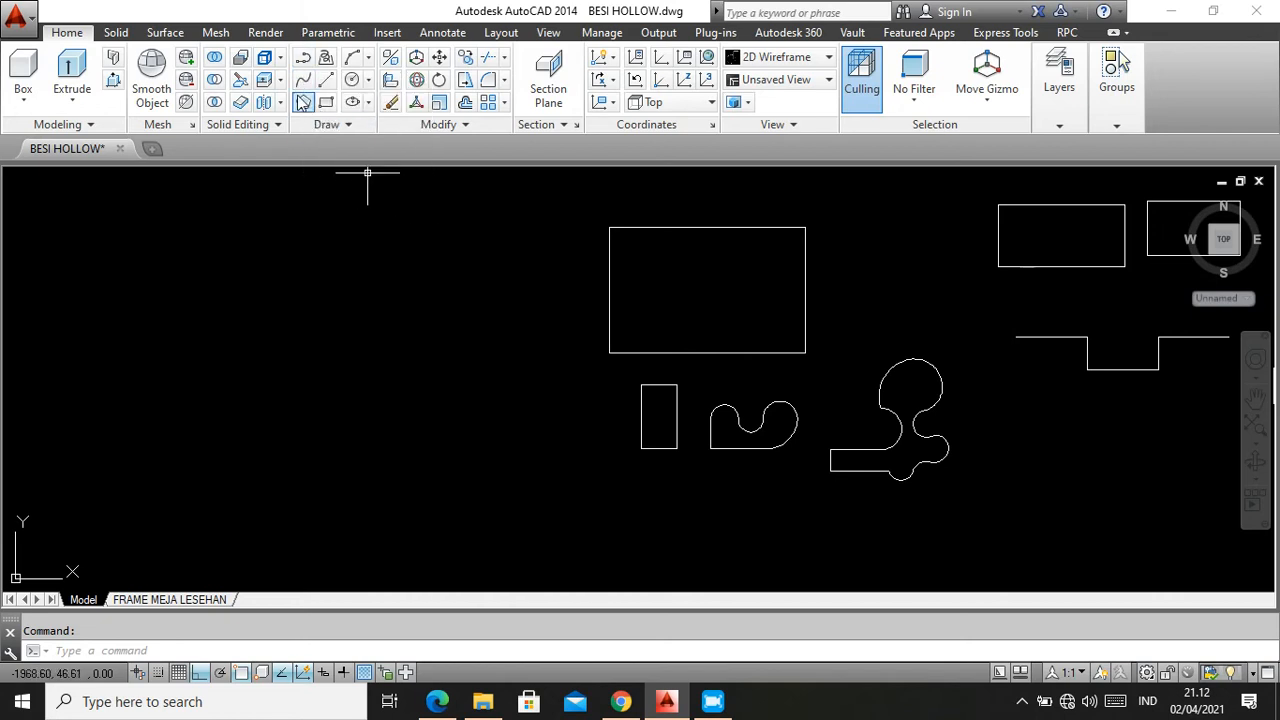
{"action": "left_click", "coordinate": [303, 58]}
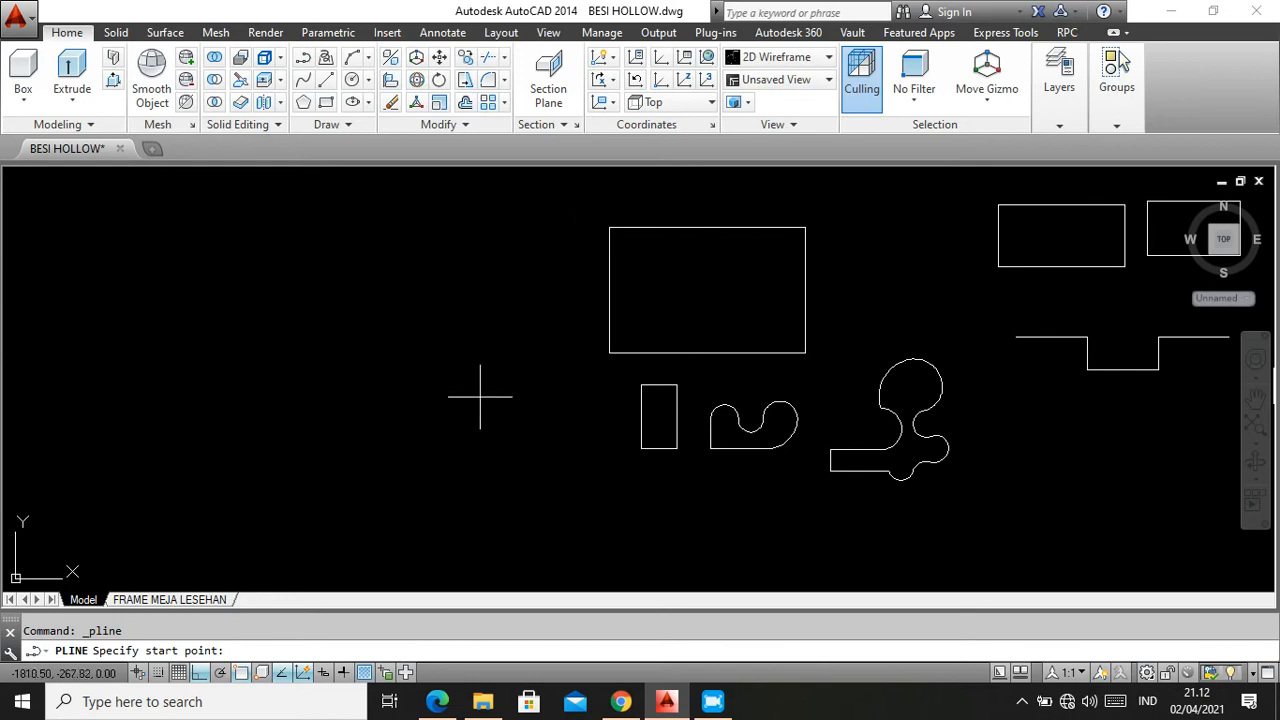
{"action": "scroll", "coordinate": [388, 407], "scroll_direction": "up", "scroll_amount": 2}
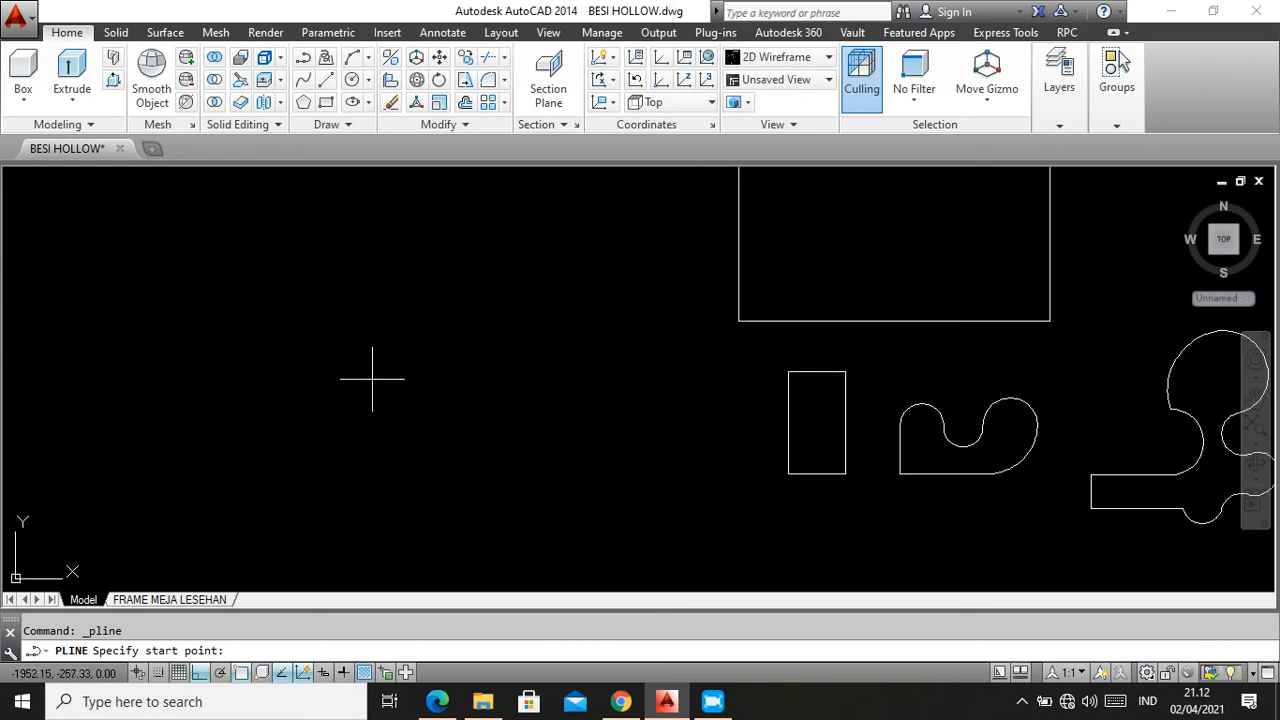
{"action": "left_click", "coordinate": [325, 335]}
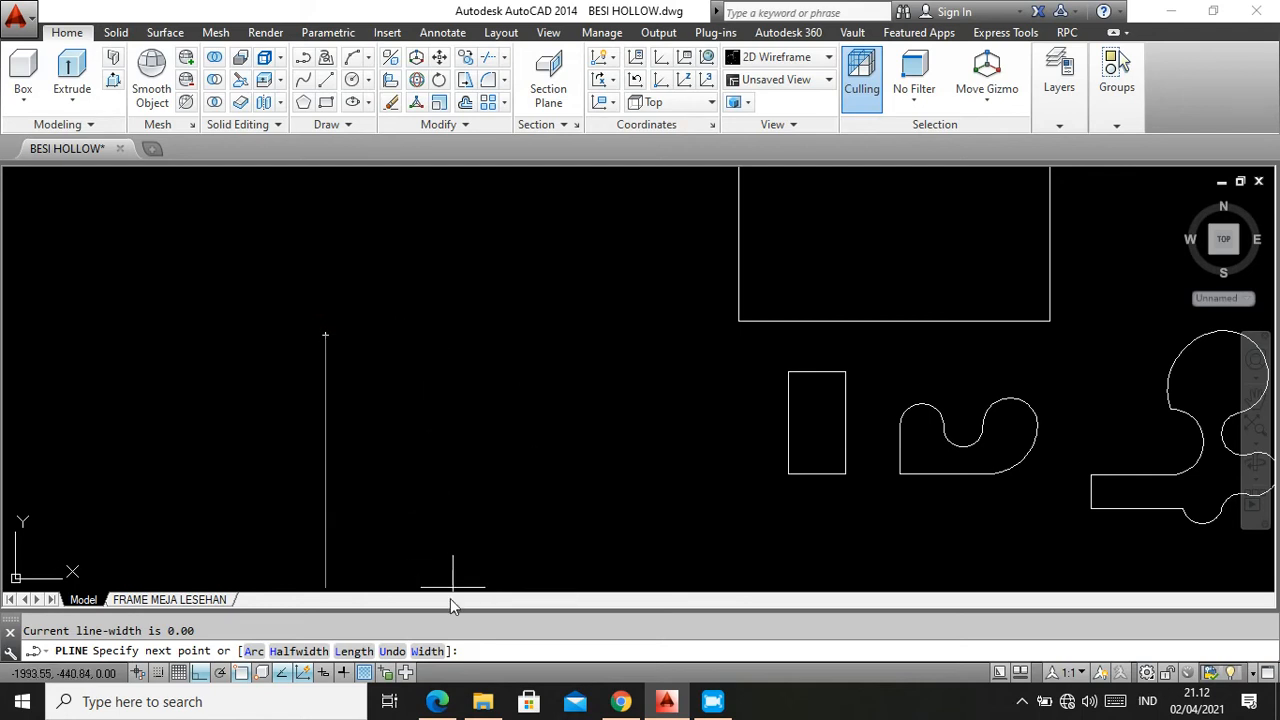
{"action": "left_click", "coordinate": [427, 651]}
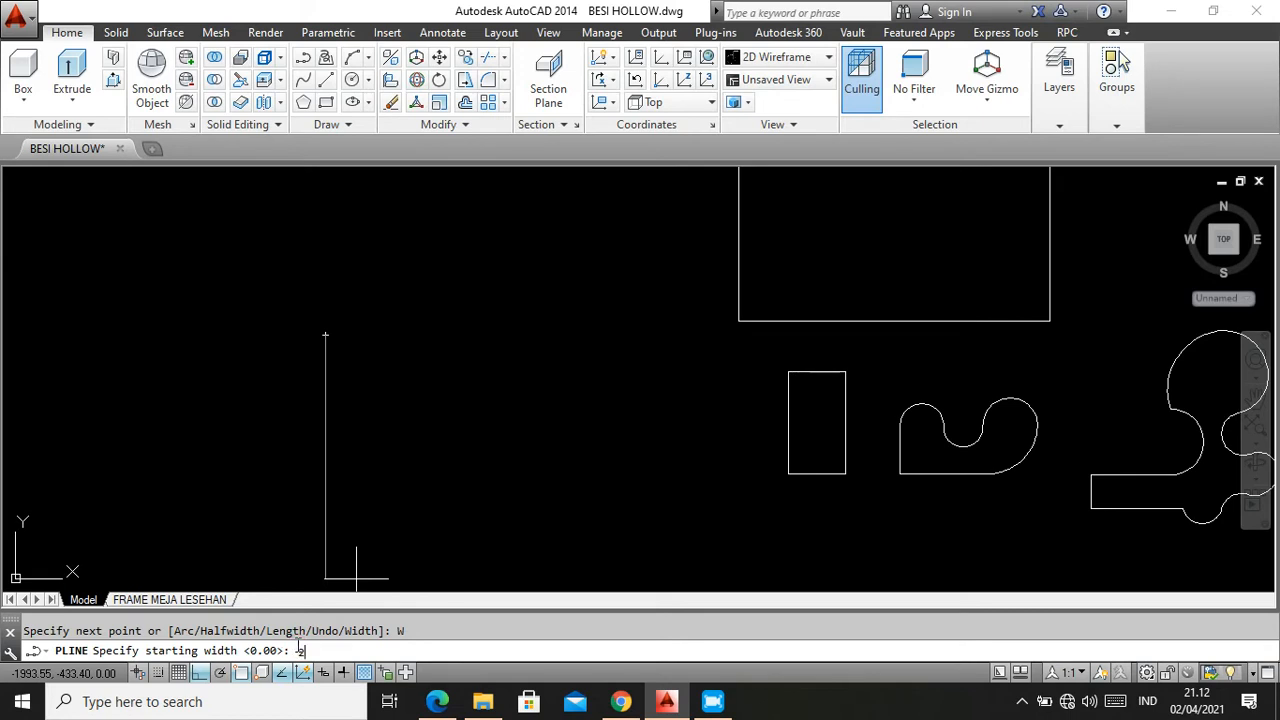
{"action": "key", "text": "Return"}
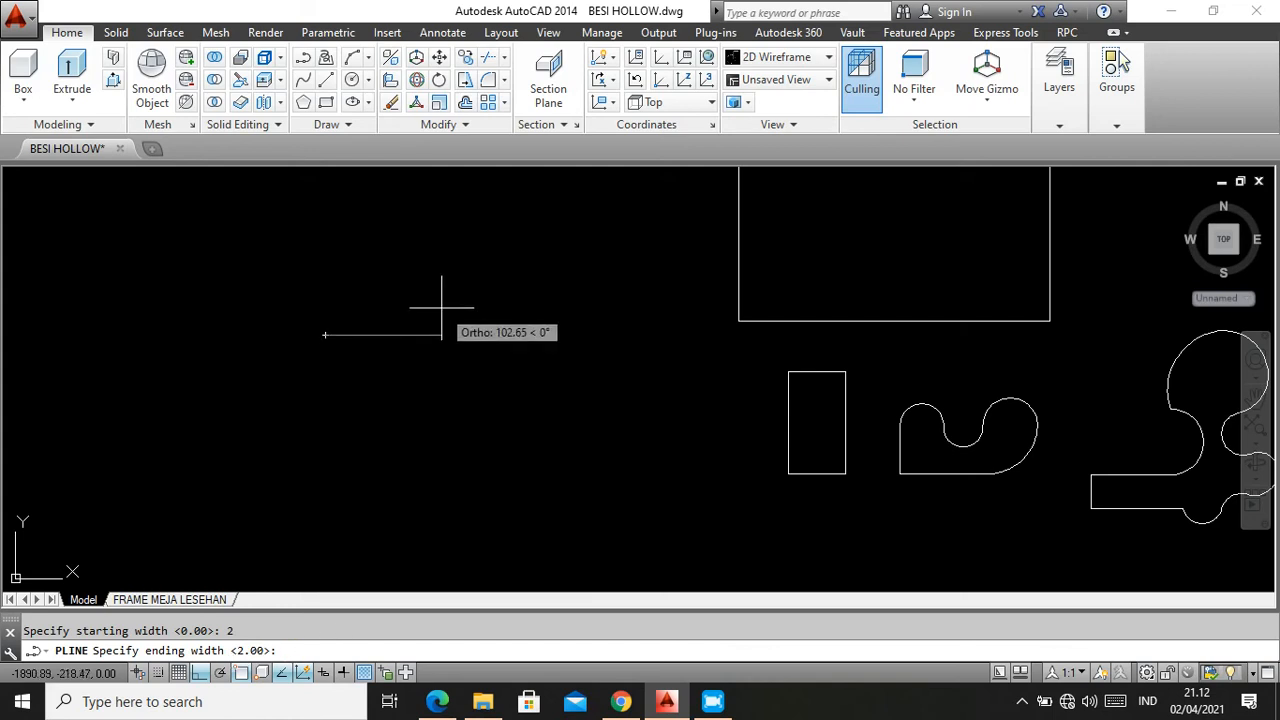
{"action": "key", "text": "Return"}
{"action": "scroll", "coordinate": [441, 308], "scroll_direction": "up", "scroll_amount": 4}
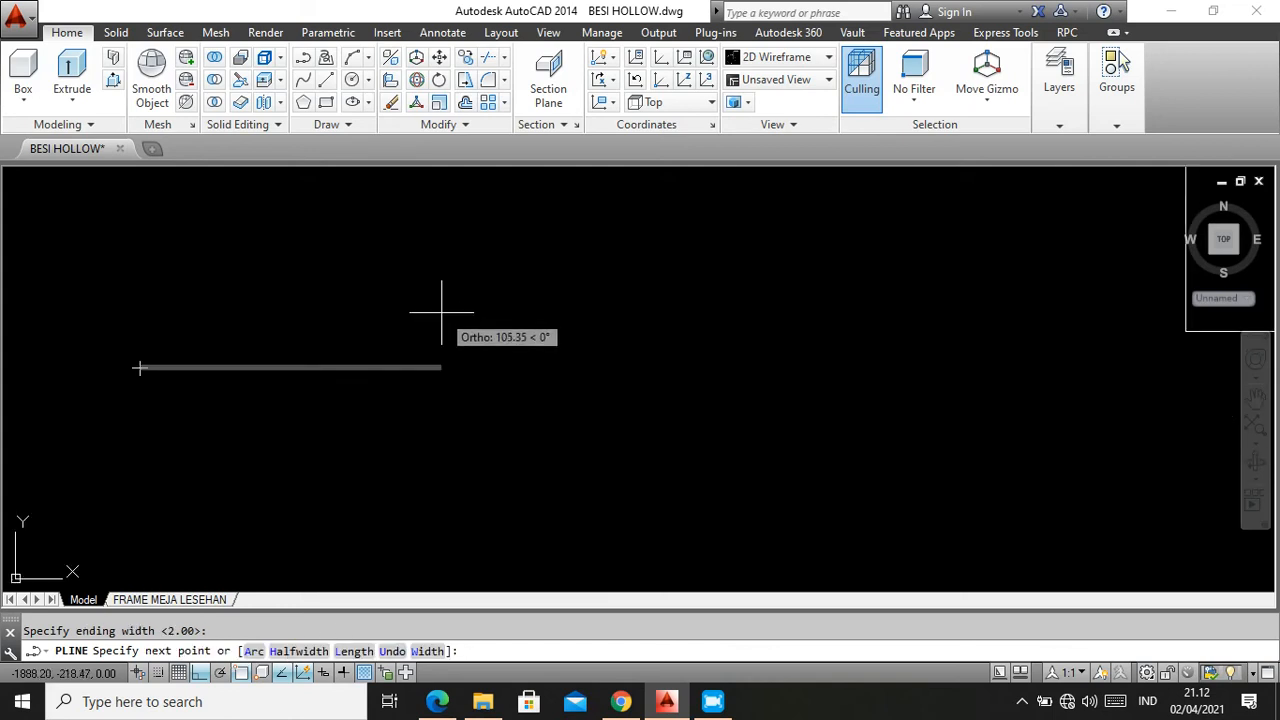
{"action": "left_click", "coordinate": [484, 325]}
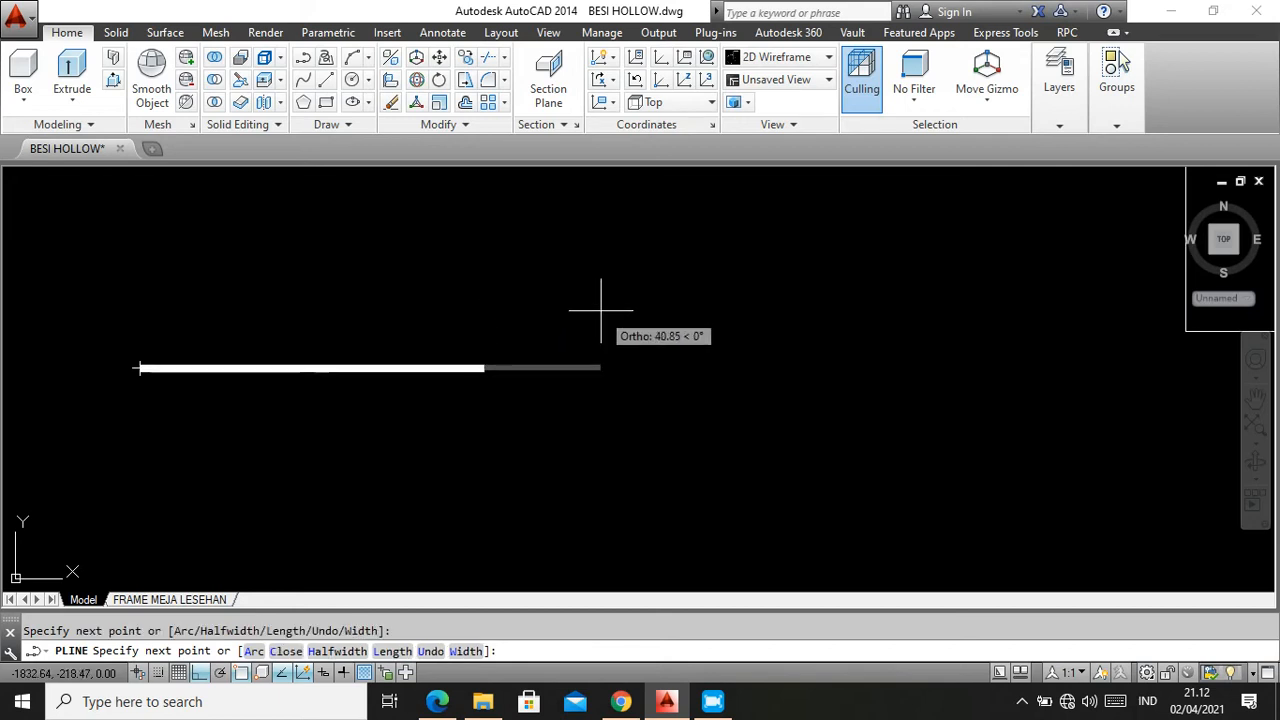
Continue the thick polyline around a raised middle block about 72 wide and a bottom edge about 275 long, then close the outline
{"action": "scroll", "coordinate": [600, 312], "scroll_direction": "down", "scroll_amount": 4}
{"action": "left_click", "coordinate": [562, 255]}
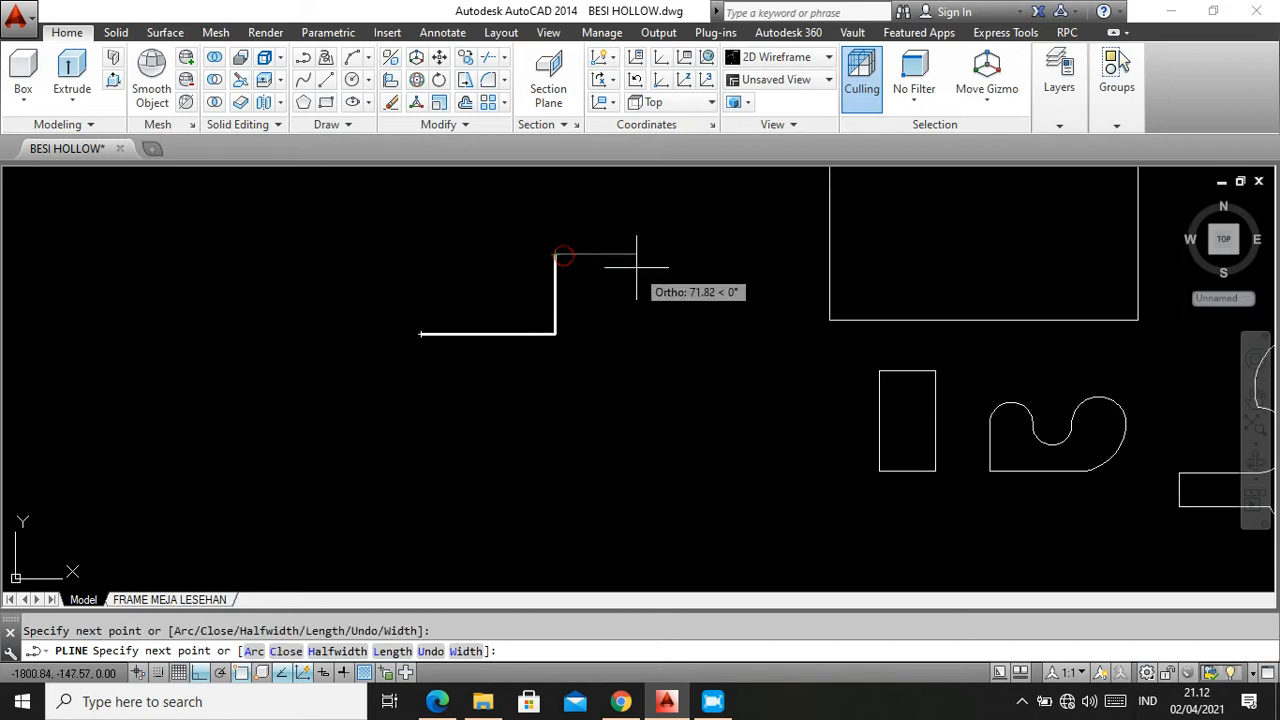
{"action": "left_click", "coordinate": [636, 258]}
{"action": "left_click", "coordinate": [632, 338]}
{"action": "left_click", "coordinate": [728, 337]}
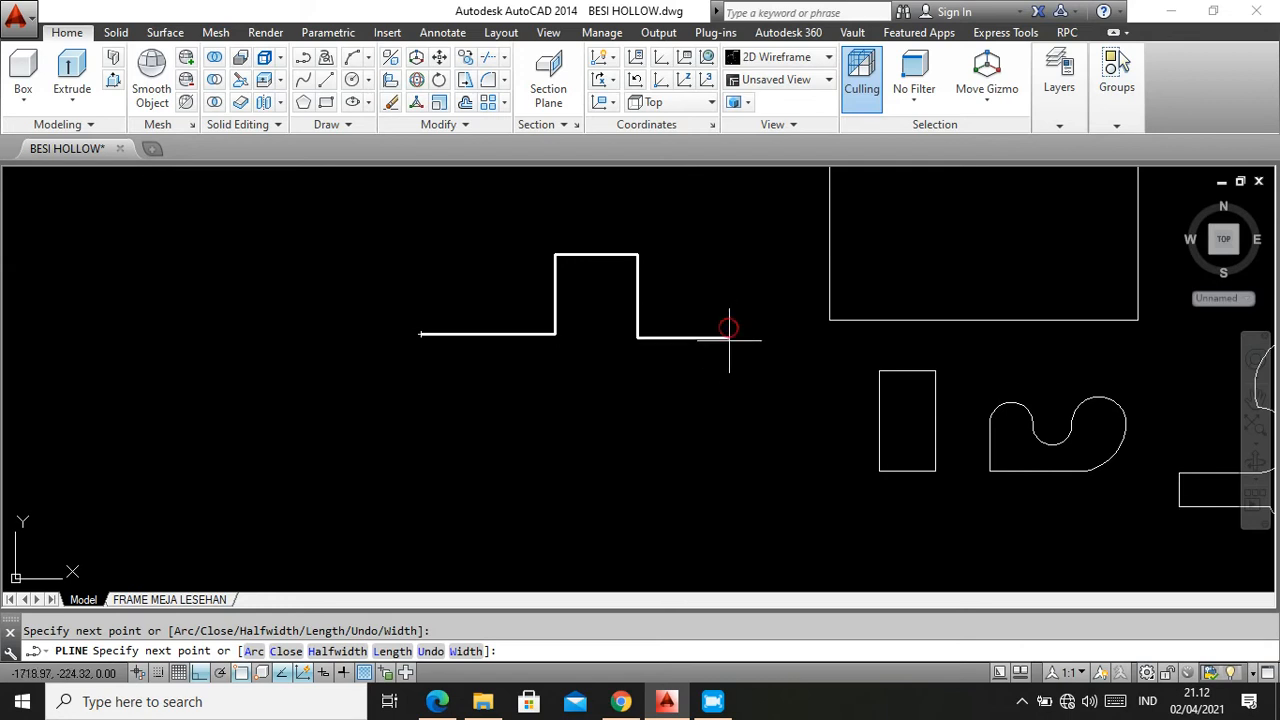
{"action": "left_click", "coordinate": [728, 398]}
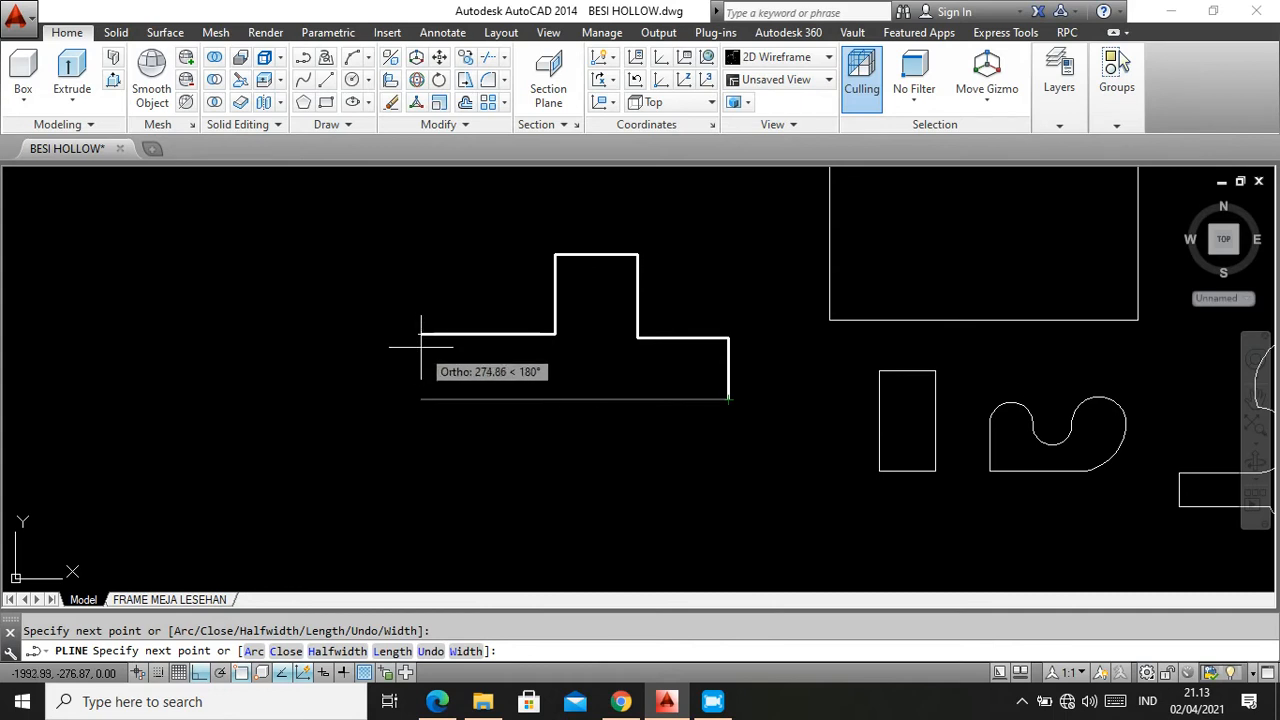
{"action": "left_click", "coordinate": [421, 398]}
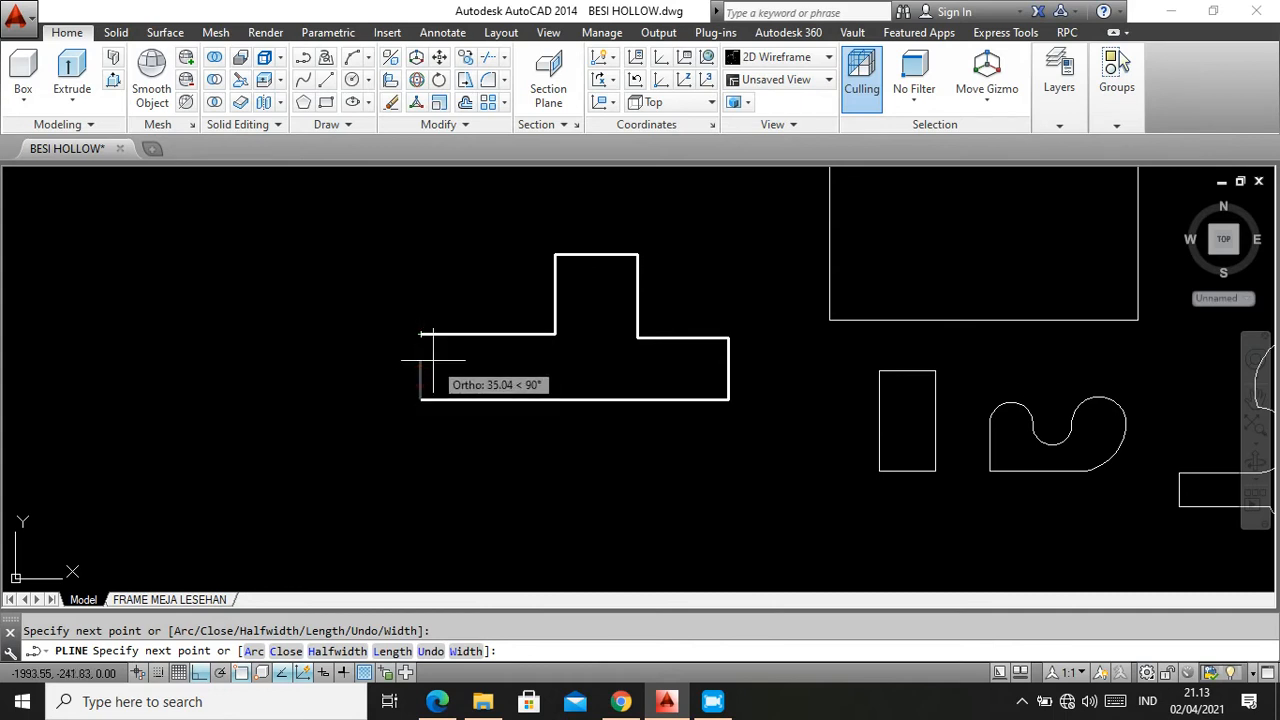
{"action": "key", "text": "Return"}
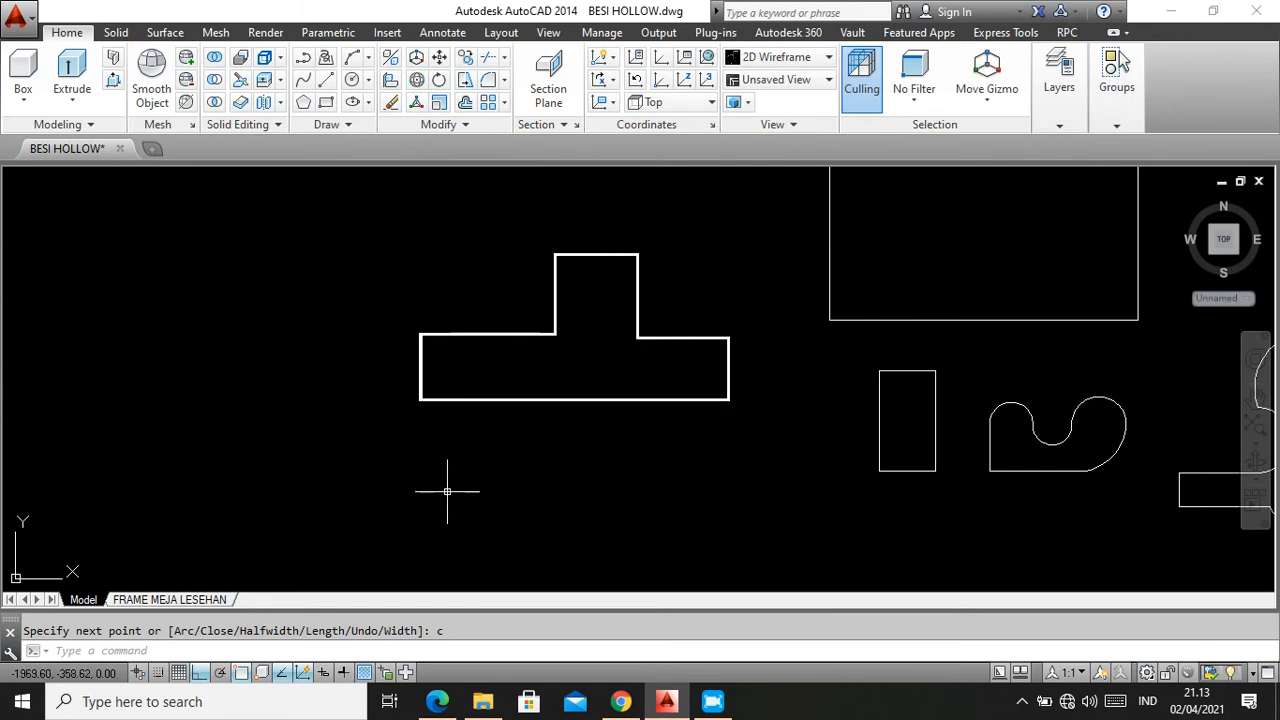
Draw a width-2 polyline beneath the T-shaped outline: about 121 horizontally, about 48 up and about 64 horizontally
{"action": "key", "text": "Return"}
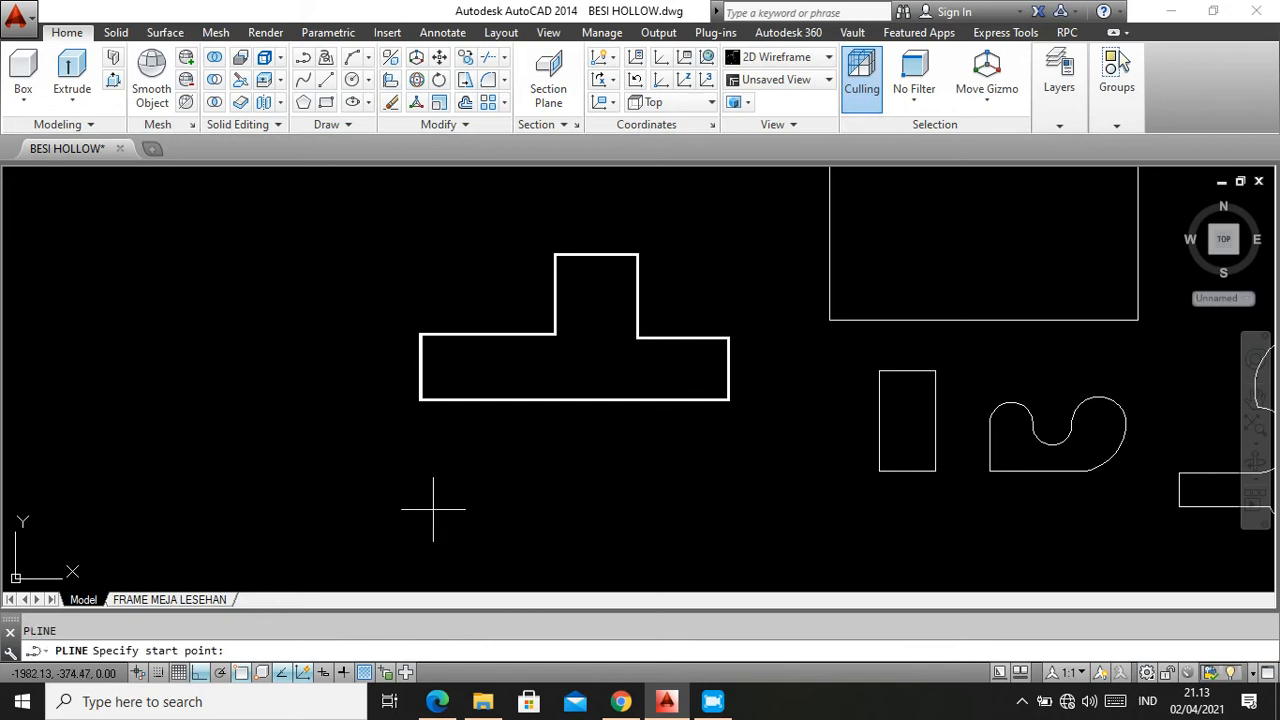
{"action": "left_click", "coordinate": [433, 510]}
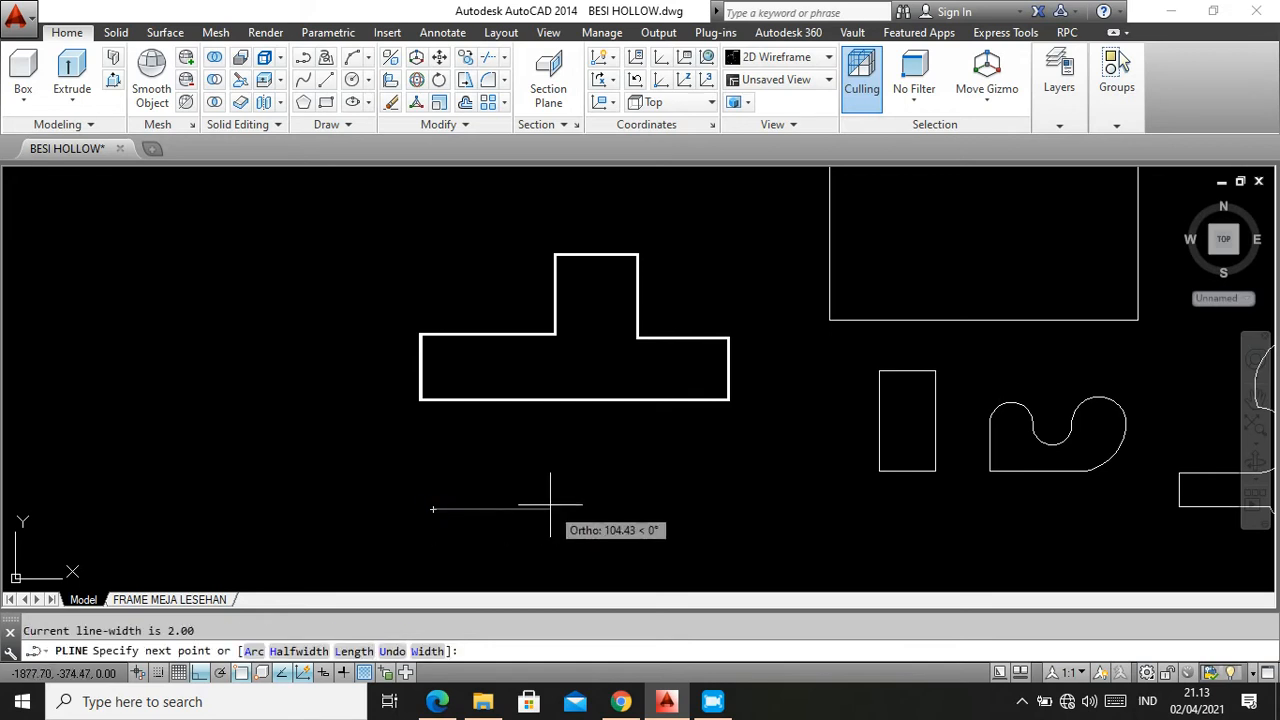
{"action": "left_click", "coordinate": [570, 509]}
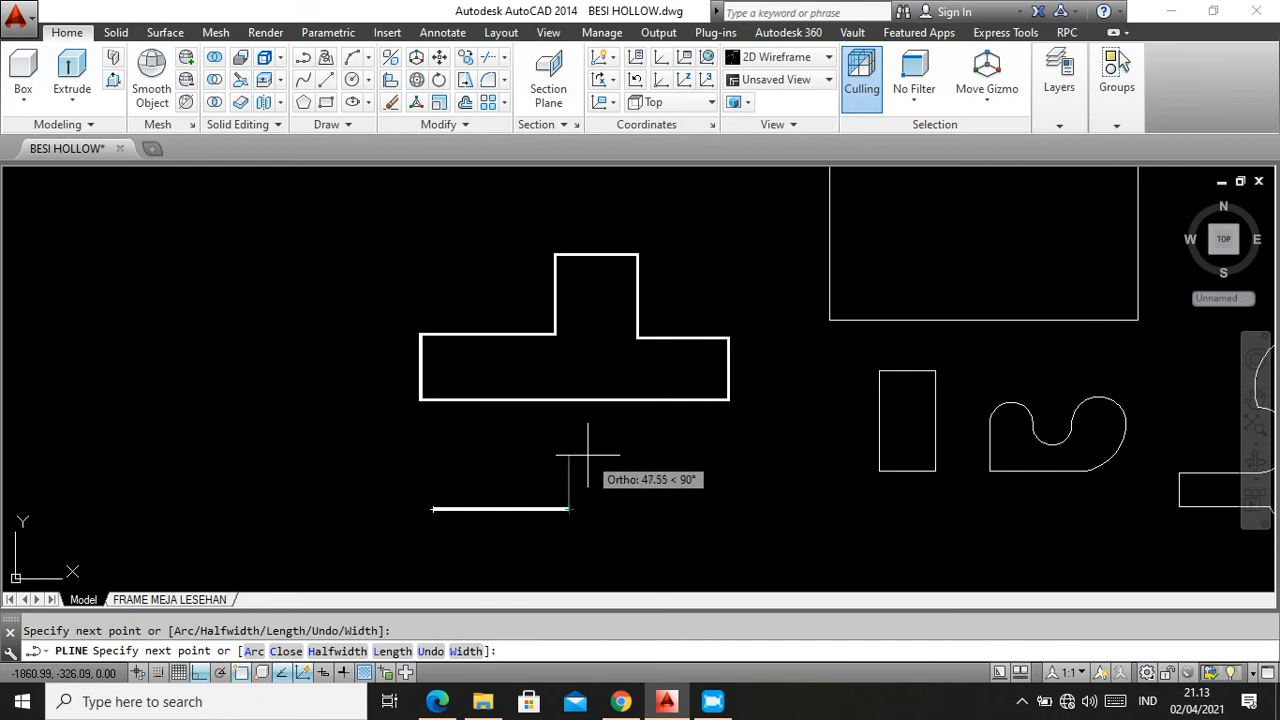
{"action": "left_click", "coordinate": [570, 456]}
{"action": "left_click", "coordinate": [641, 458]}
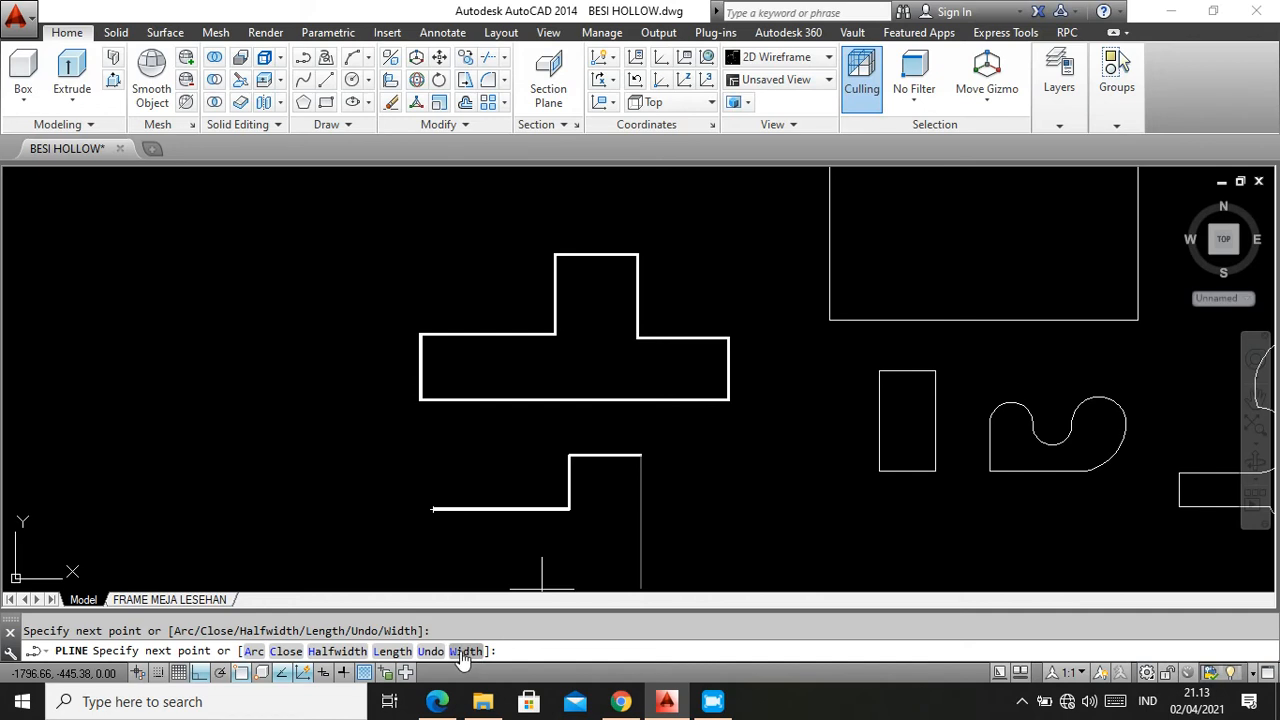
{"action": "left_click", "coordinate": [482, 650]}
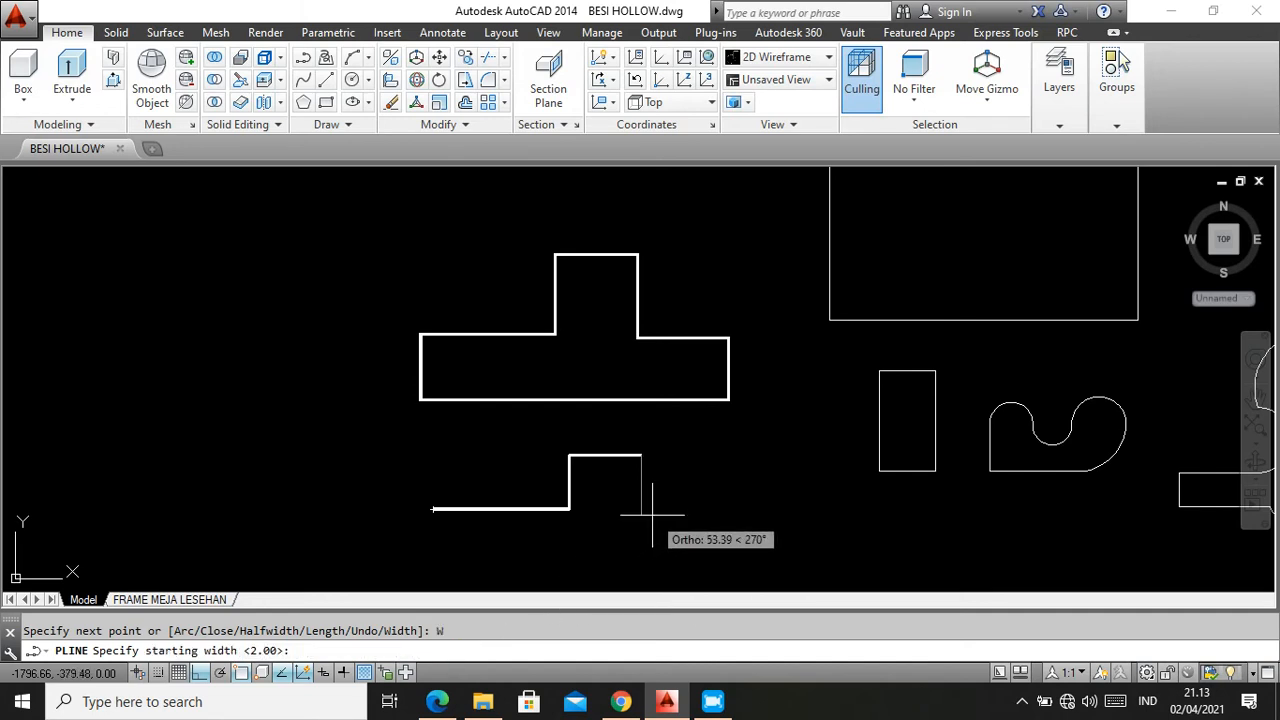
{"action": "key", "text": "Return"}
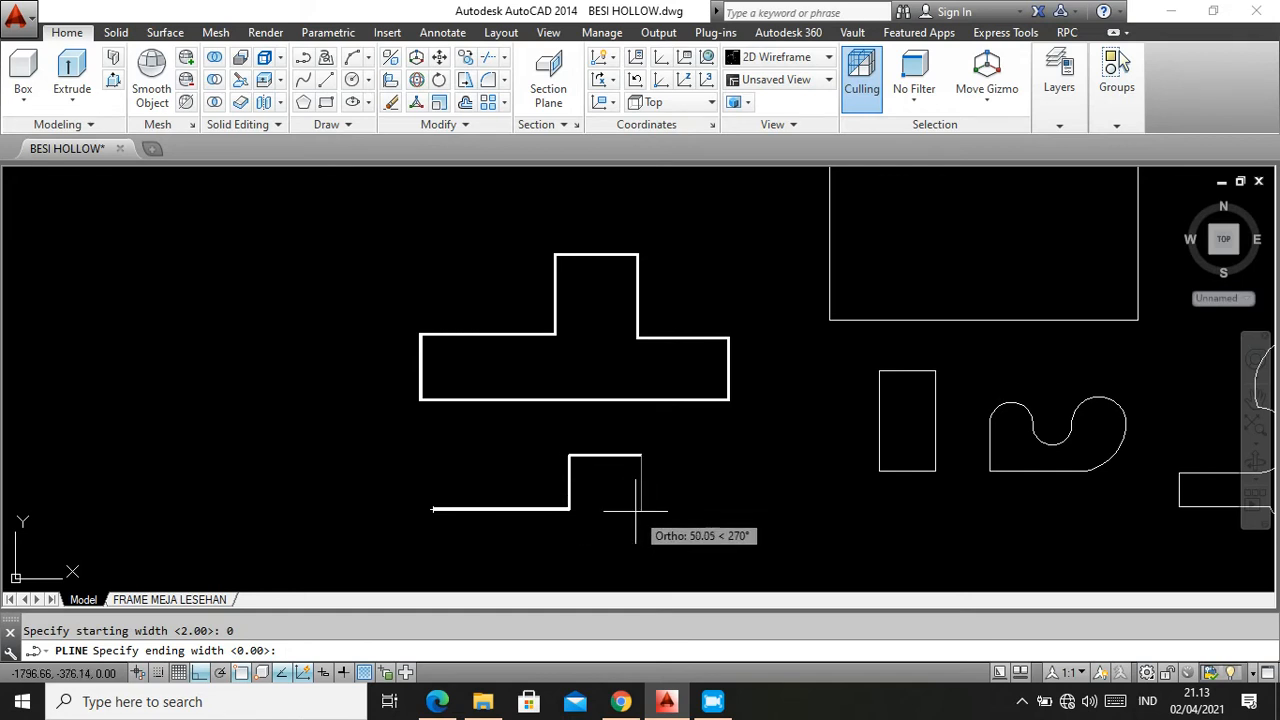
{"action": "left_click", "coordinate": [626, 512]}
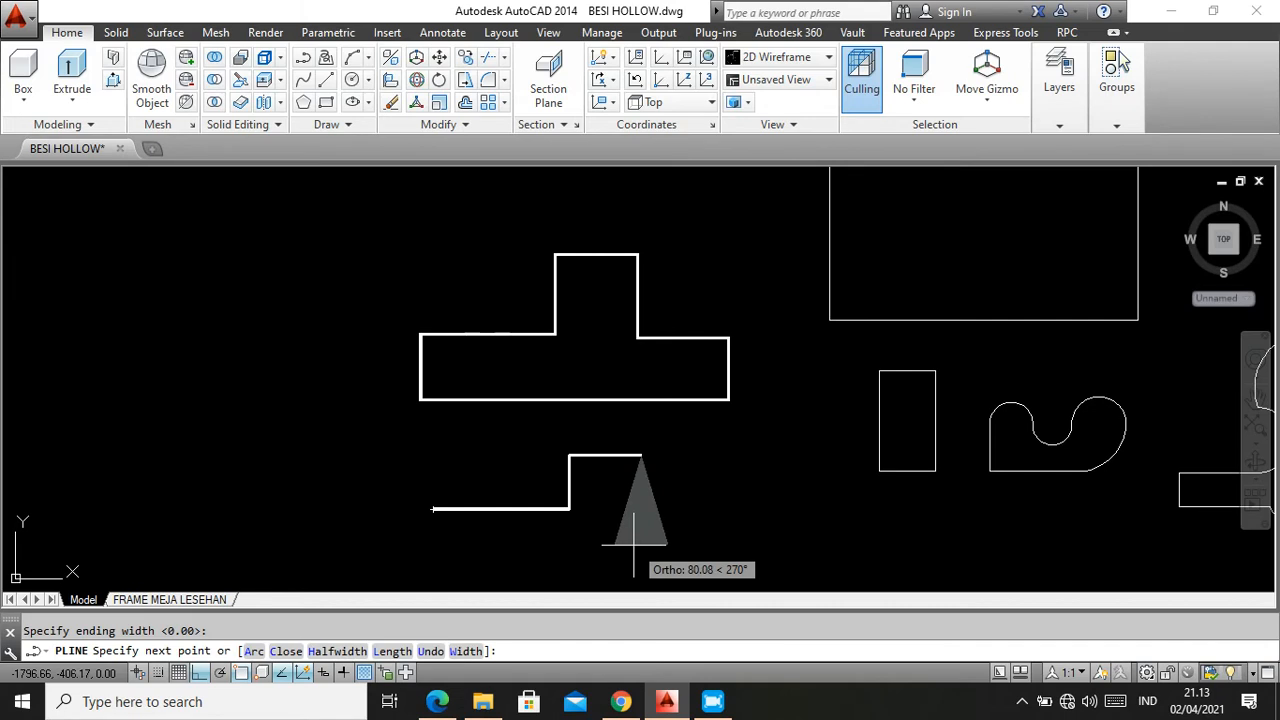
{"action": "key", "text": "Escape"}
{"action": "key", "text": "Return"}
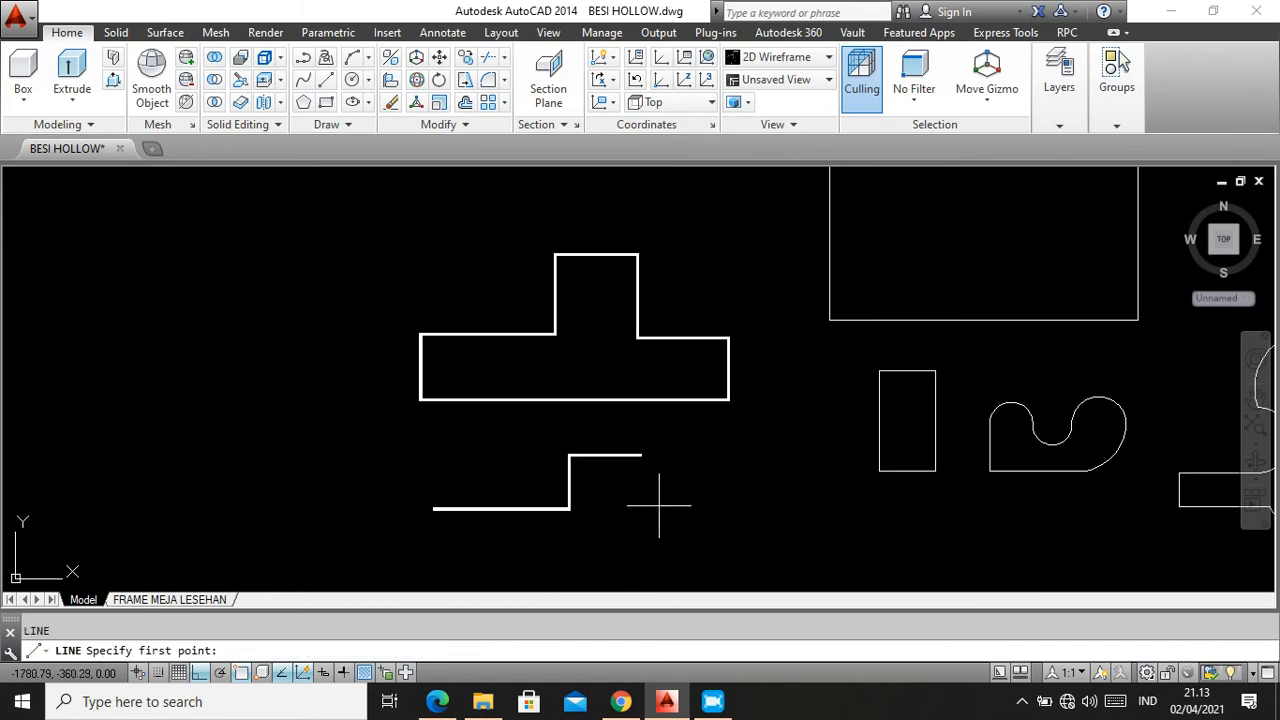
{"action": "left_click", "coordinate": [641, 455]}
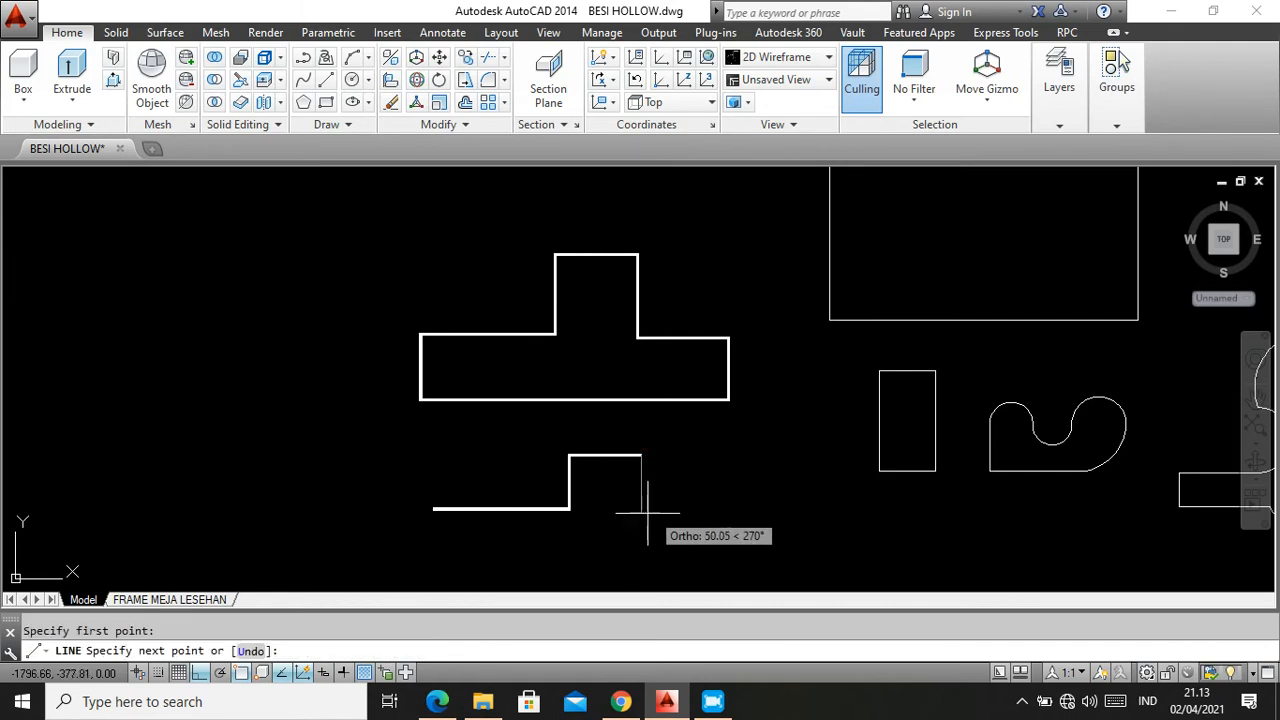
{"action": "key", "text": "Escape"}
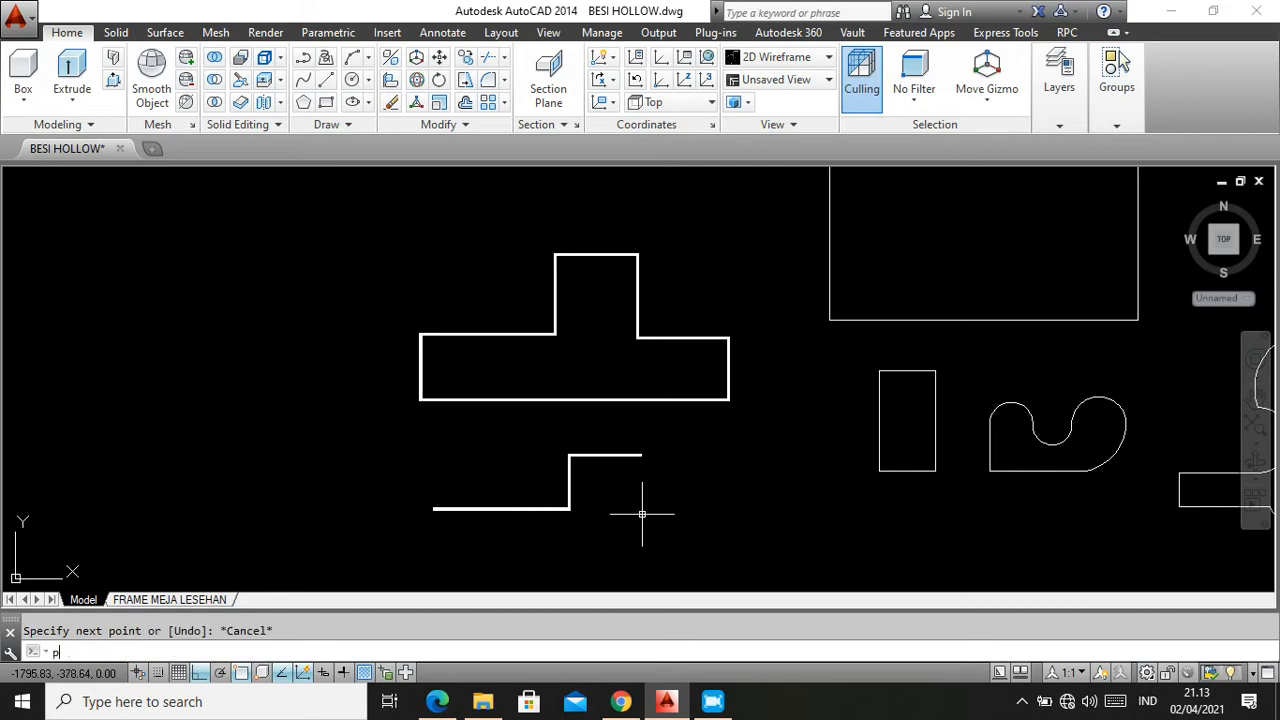
Draw a polyline with starting and ending width 0 from the stepped line's raised end, about 48 down and about 108 horizontally outward
{"action": "type", "text": "pl"}
{"action": "key", "text": "Return"}
{"action": "left_click", "coordinate": [641, 455]}
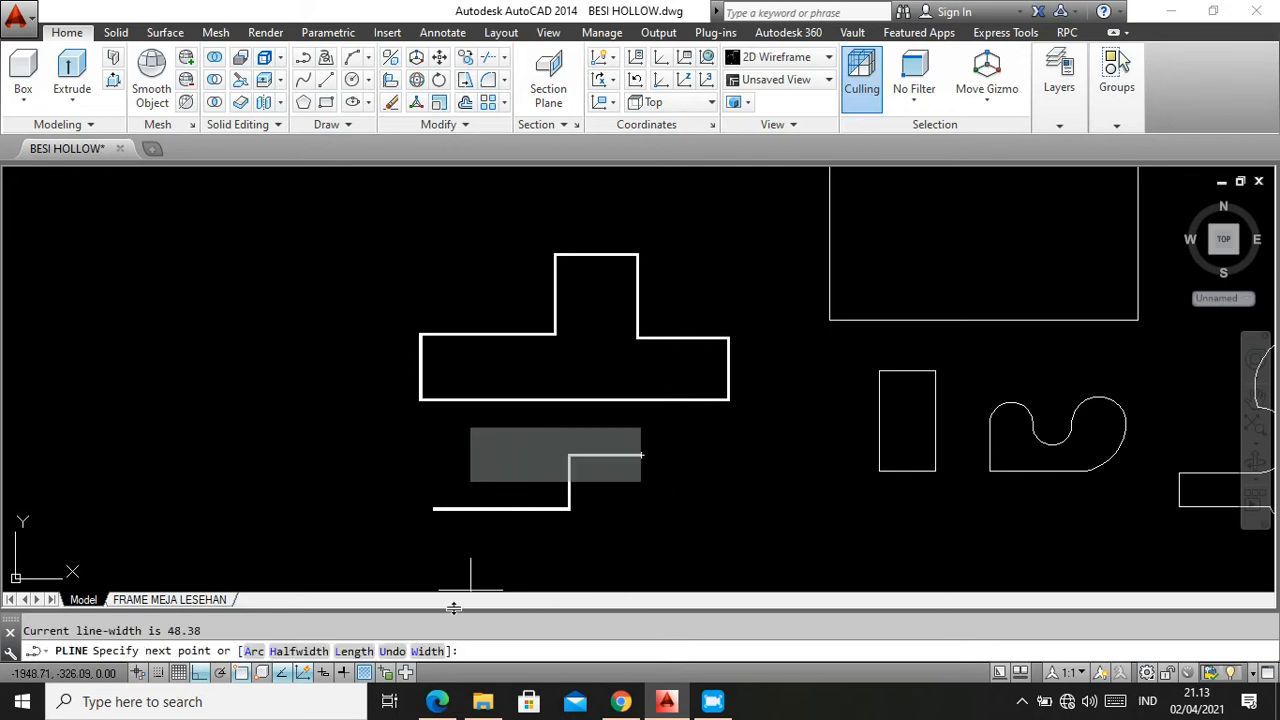
{"action": "left_click", "coordinate": [428, 651]}
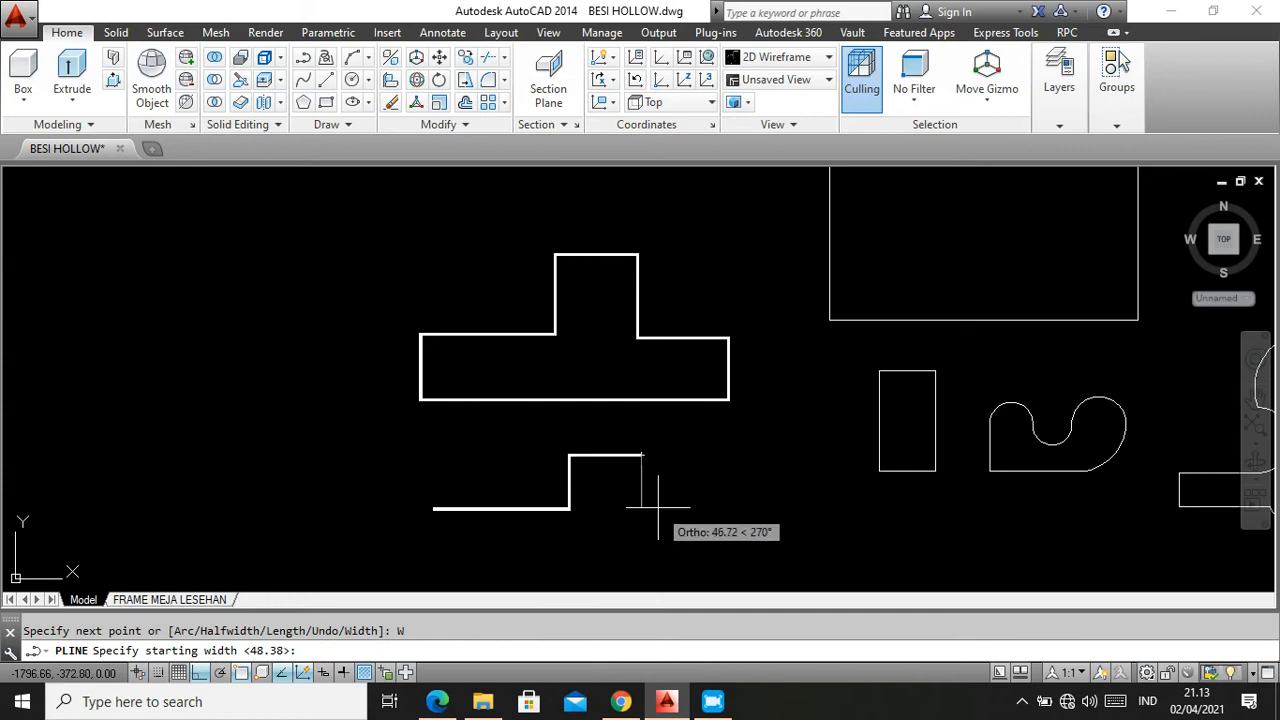
{"action": "type", "text": "0"}
{"action": "key", "text": "Return"}
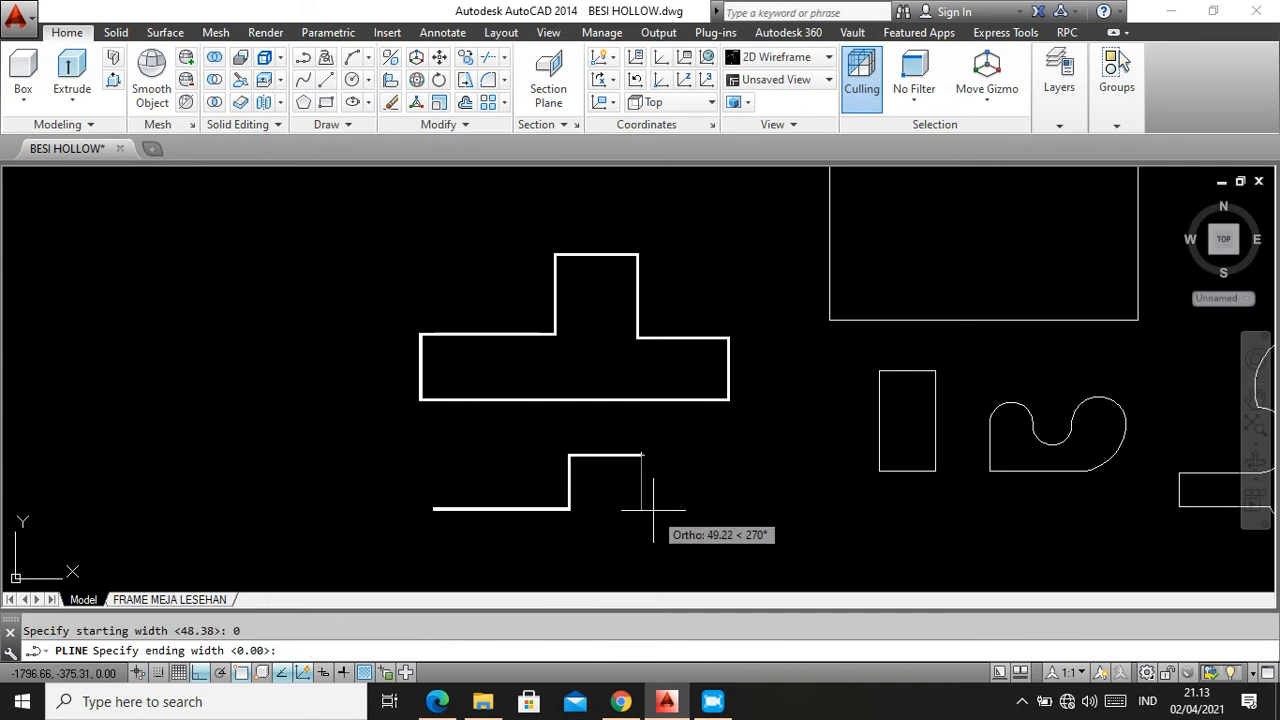
{"action": "key", "text": "Return"}
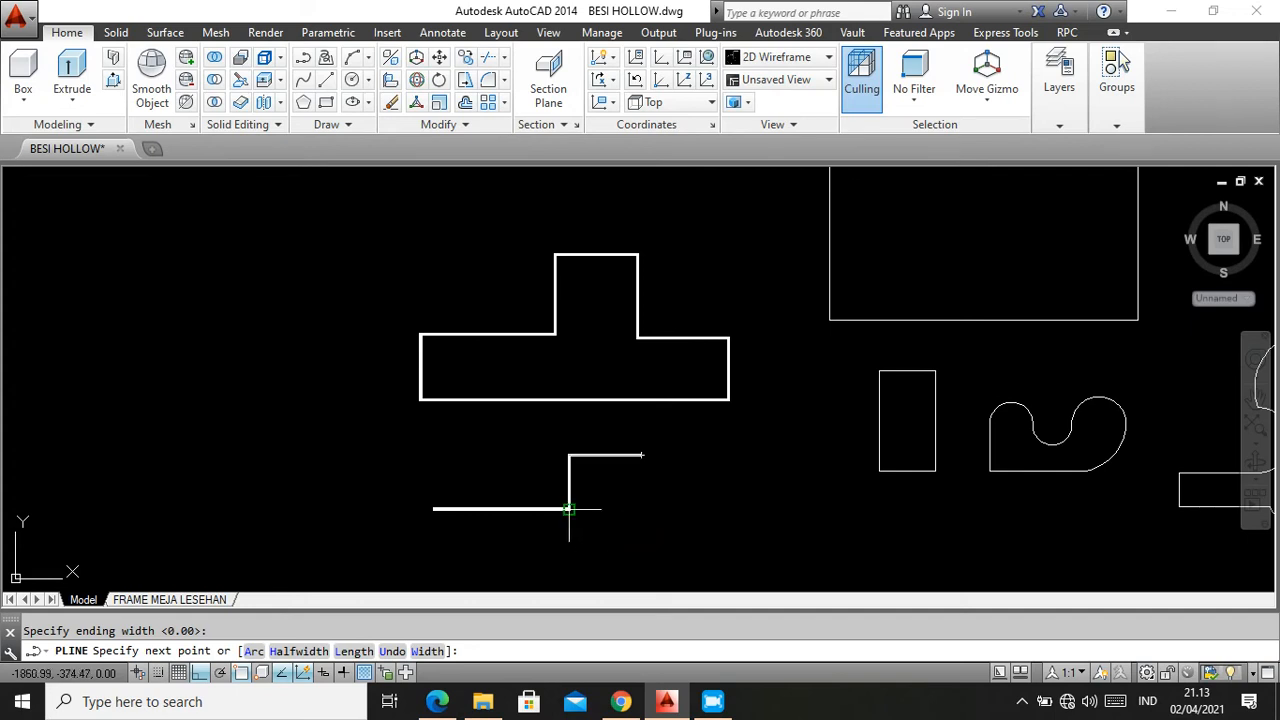
{"action": "left_click", "coordinate": [641, 509]}
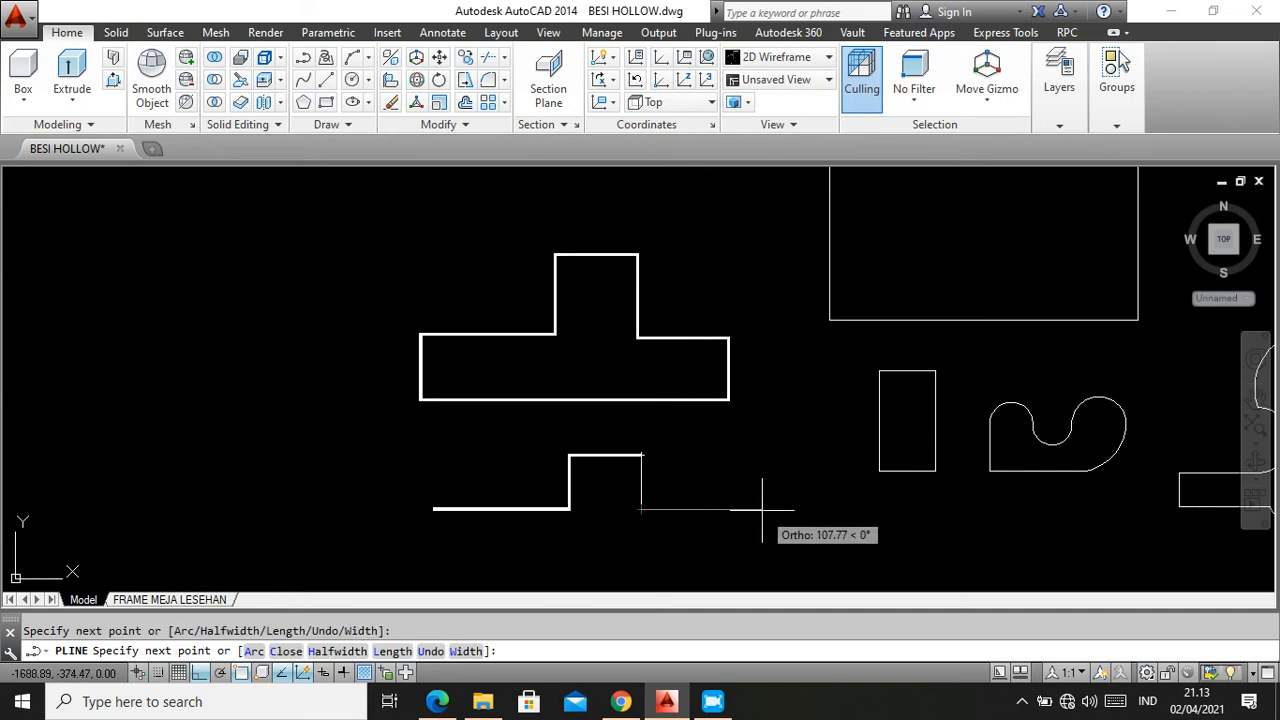
{"action": "left_click", "coordinate": [761, 509]}
{"action": "key", "text": "Return"}
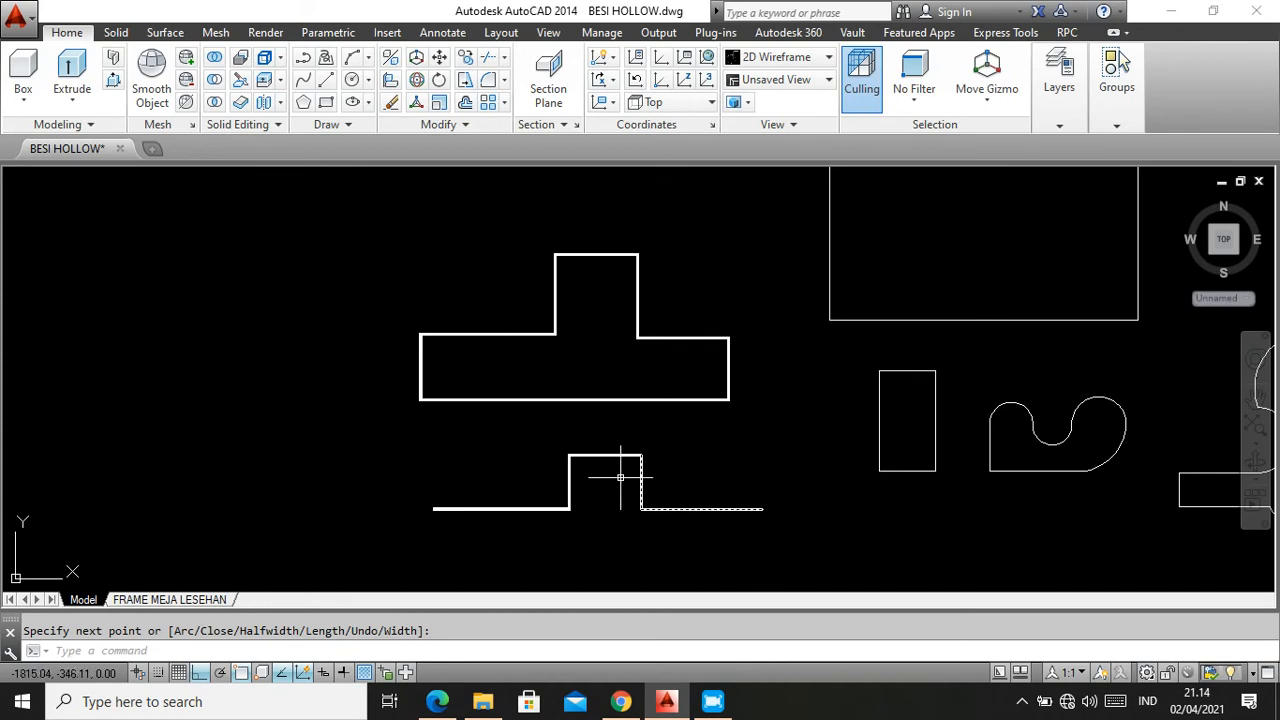
Select the thick T-shaped outline to inspect it as one object, and clear the selection
{"action": "scroll", "coordinate": [573, 382], "scroll_direction": "down", "scroll_amount": 2}
{"action": "left_click", "coordinate": [577, 353]}
{"action": "left_click", "coordinate": [556, 341]}
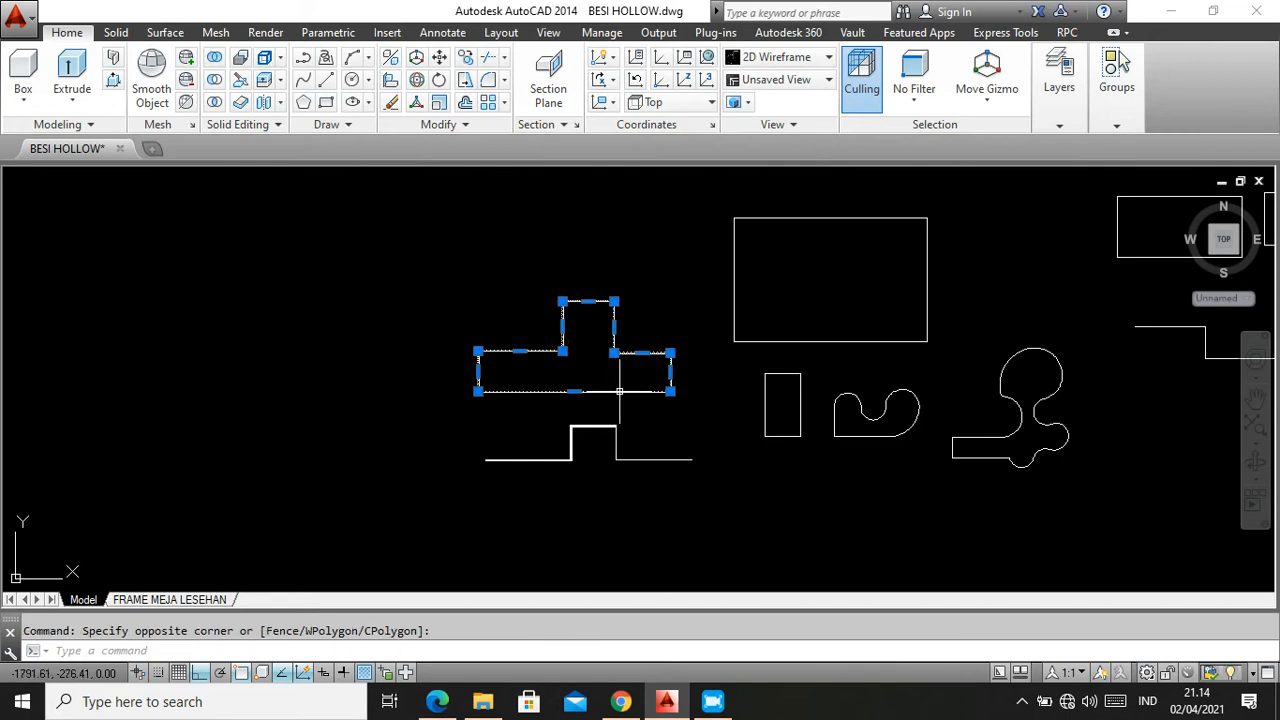
{"action": "scroll", "coordinate": [620, 392], "scroll_direction": "up", "scroll_amount": 4}
{"action": "scroll", "coordinate": [614, 377], "scroll_direction": "down", "scroll_amount": 6}
{"action": "key", "text": "Escape"}
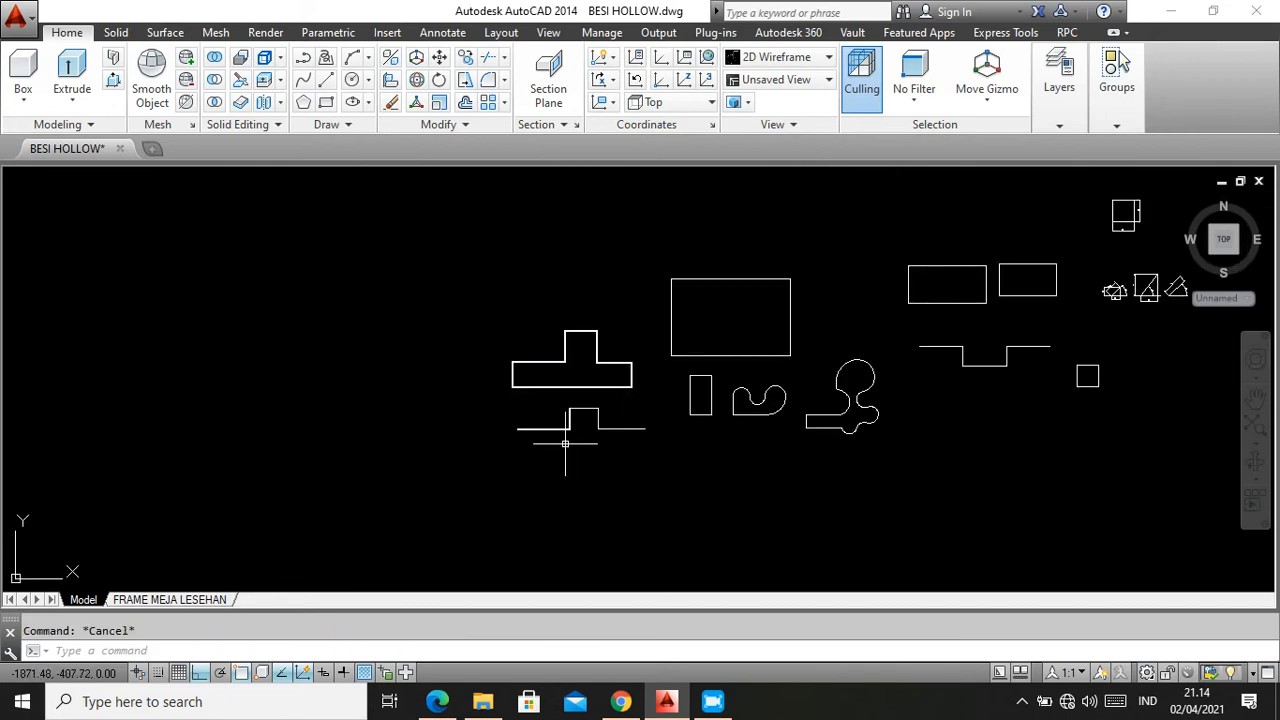
Switch to the PDF handout, read the Rectangle Tool instructions with their A-to-B example, and return to AutoCAD
{"action": "left_click", "coordinate": [439, 702]}
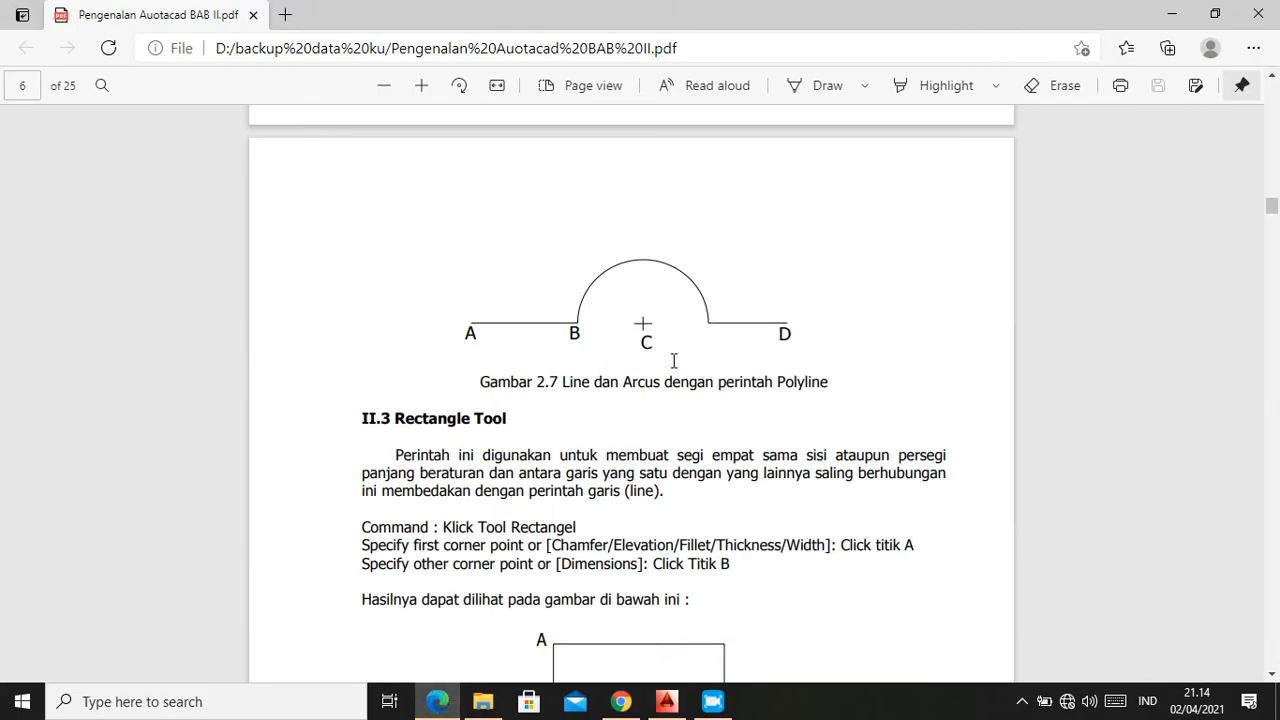
{"action": "scroll", "coordinate": [674, 361], "scroll_direction": "down", "scroll_amount": 2}
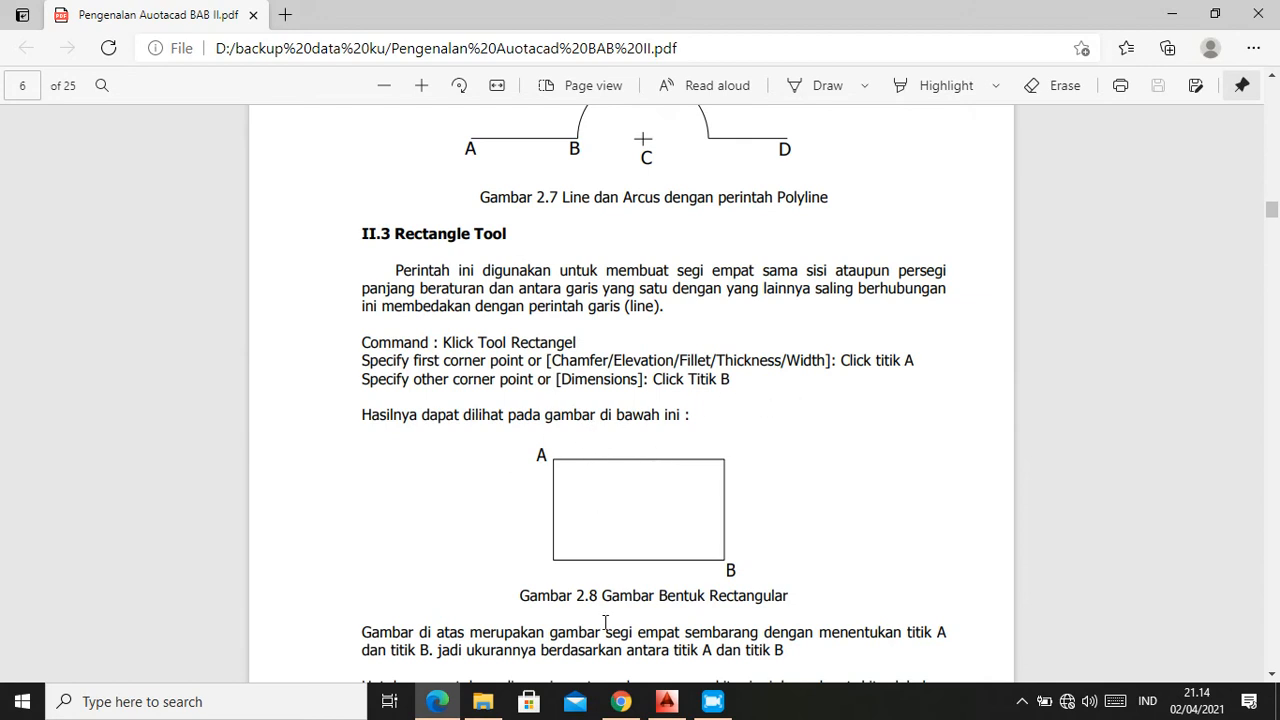
{"action": "left_click", "coordinate": [663, 702]}
Draw a large freehand rectangle from two opposite corners in the empty area beside the thick polylines
{"action": "scroll", "coordinate": [790, 445], "scroll_direction": "down", "scroll_amount": 2}
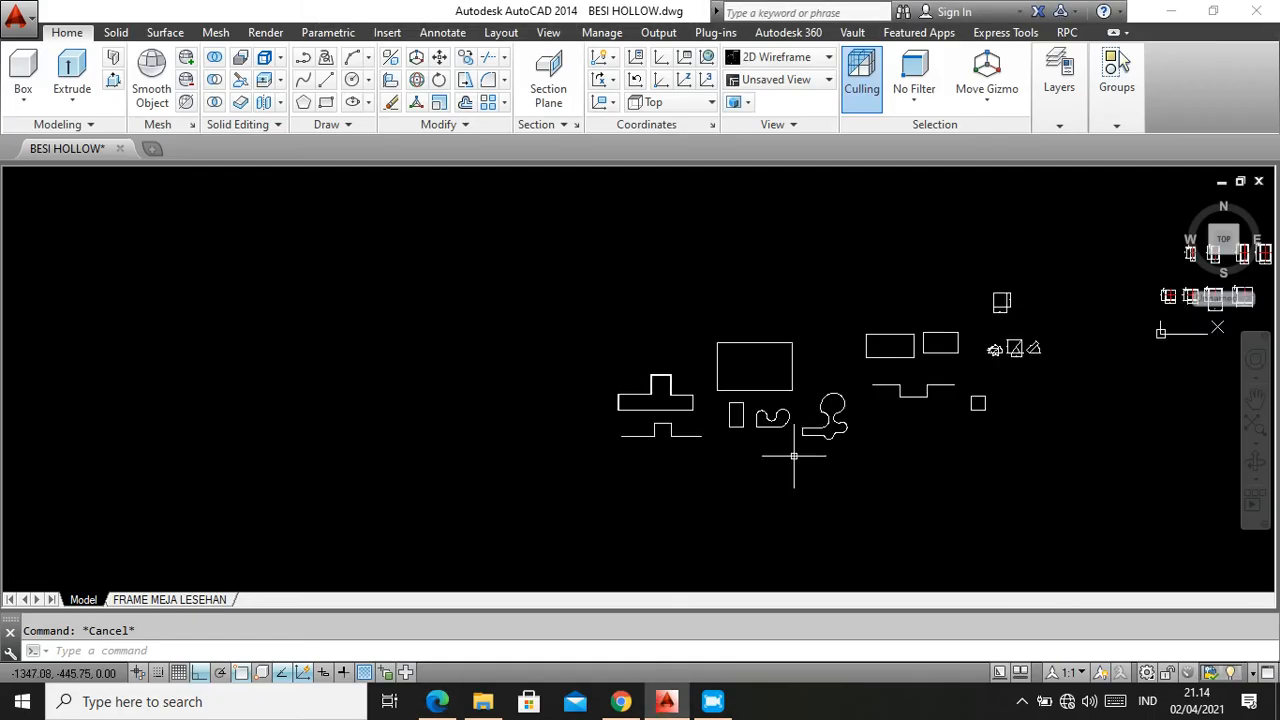
{"action": "left_click", "coordinate": [328, 103]}
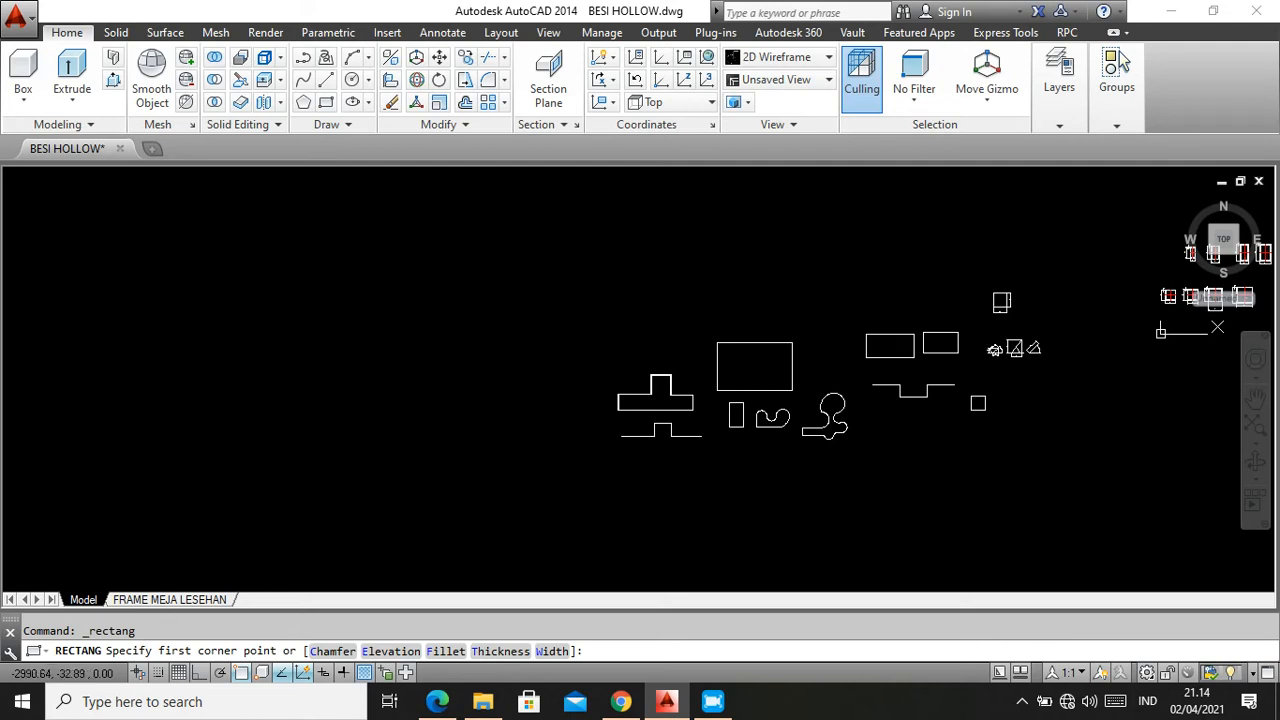
{"action": "left_click", "coordinate": [347, 343]}
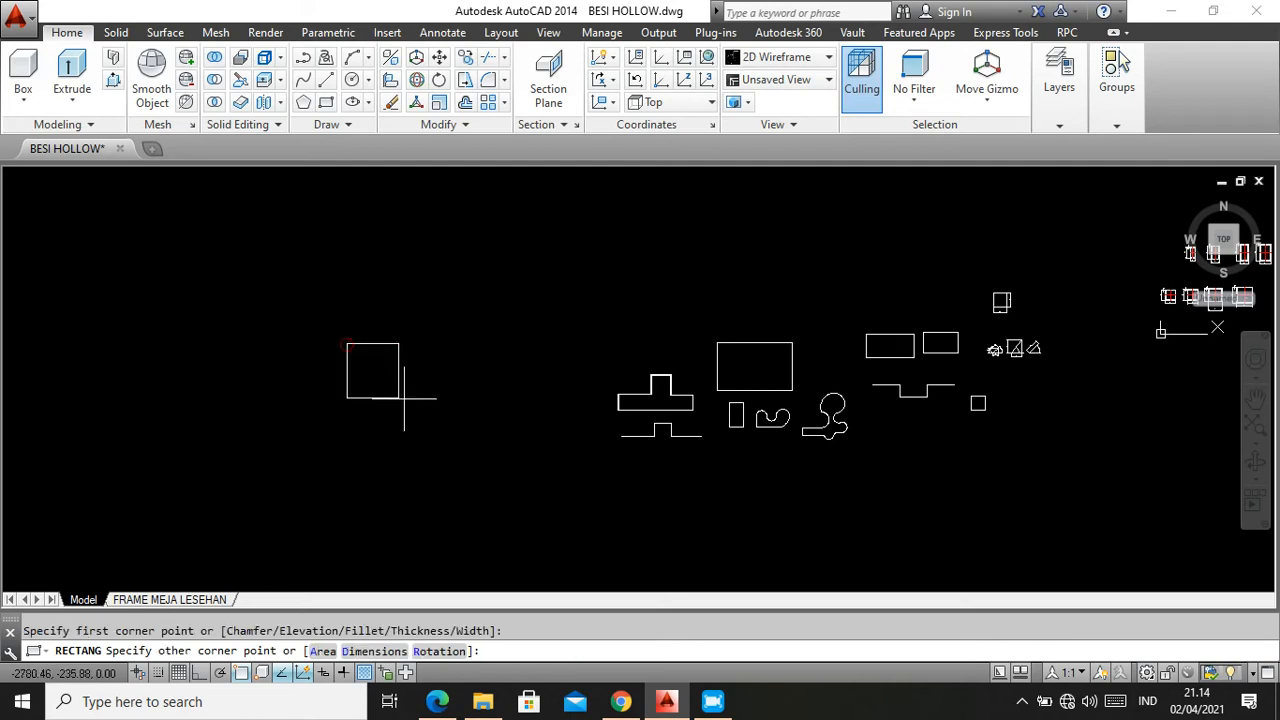
{"action": "left_click", "coordinate": [484, 420]}
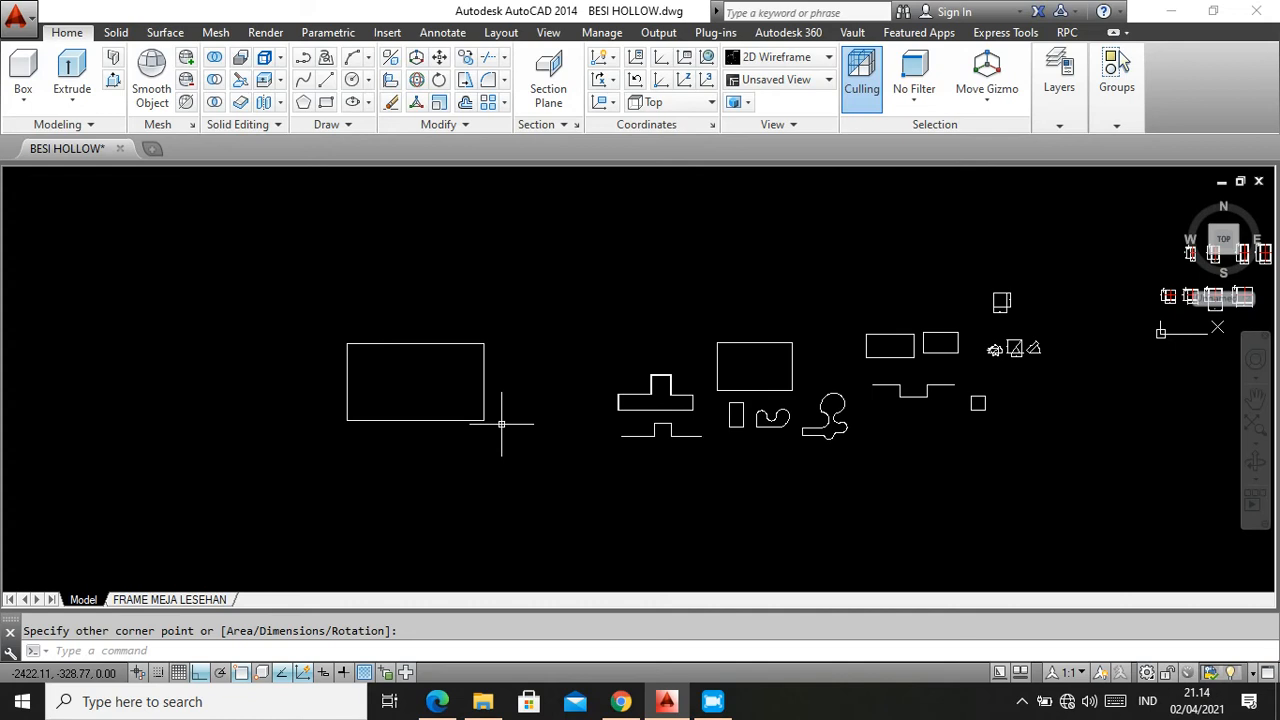
Draw a rectangle below the large one using the Dimensions option with length 50 and width 30
{"action": "left_click", "coordinate": [327, 103]}
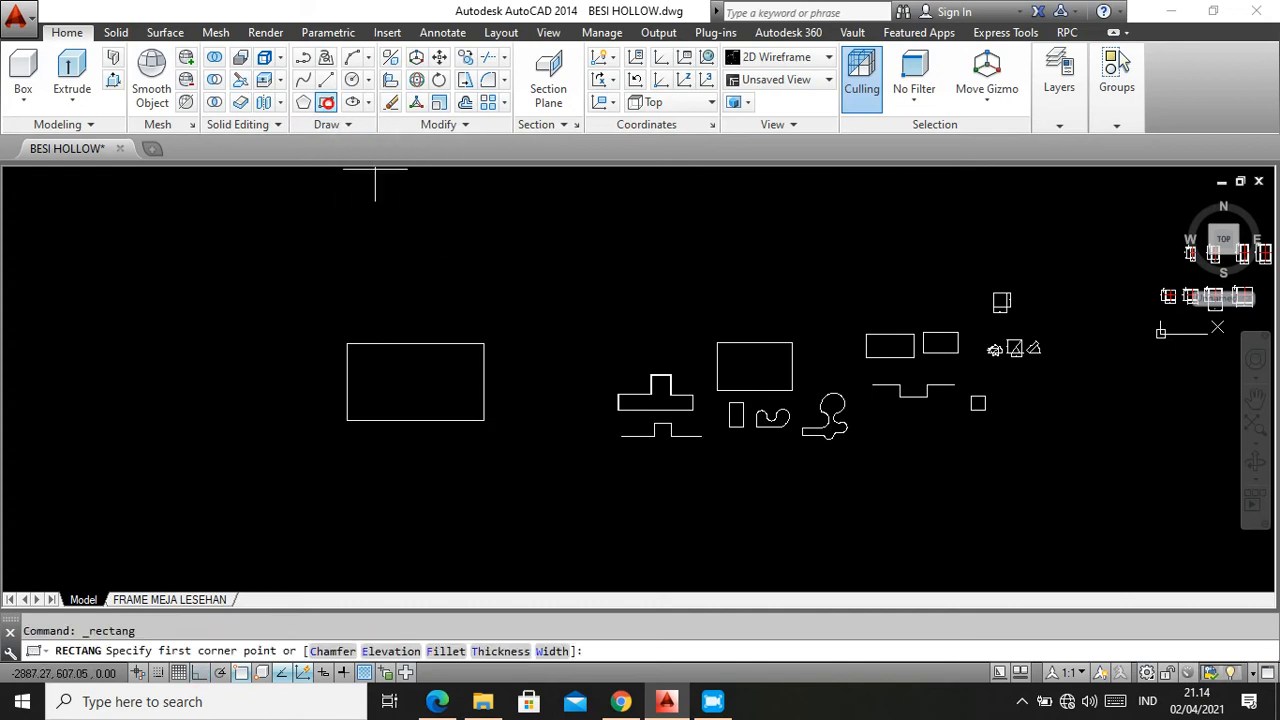
{"action": "scroll", "coordinate": [422, 527], "scroll_direction": "up", "scroll_amount": 4}
{"action": "left_click", "coordinate": [455, 413]}
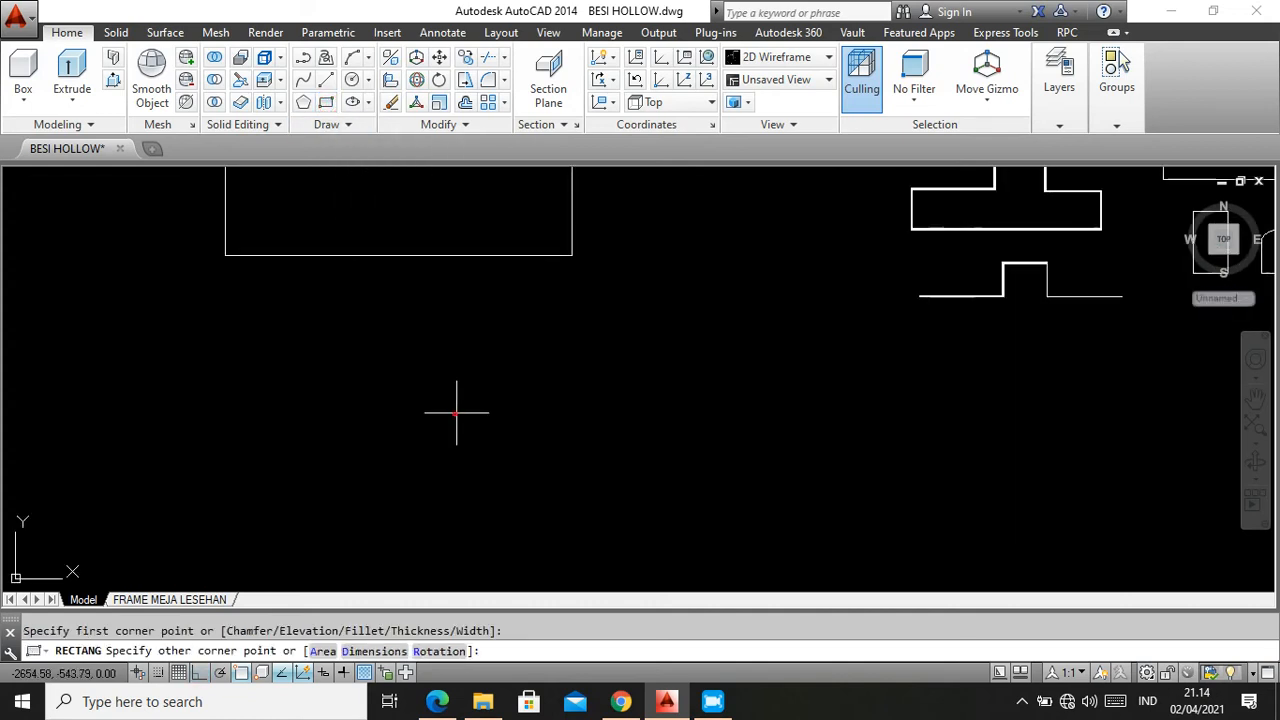
{"action": "left_click", "coordinate": [365, 653]}
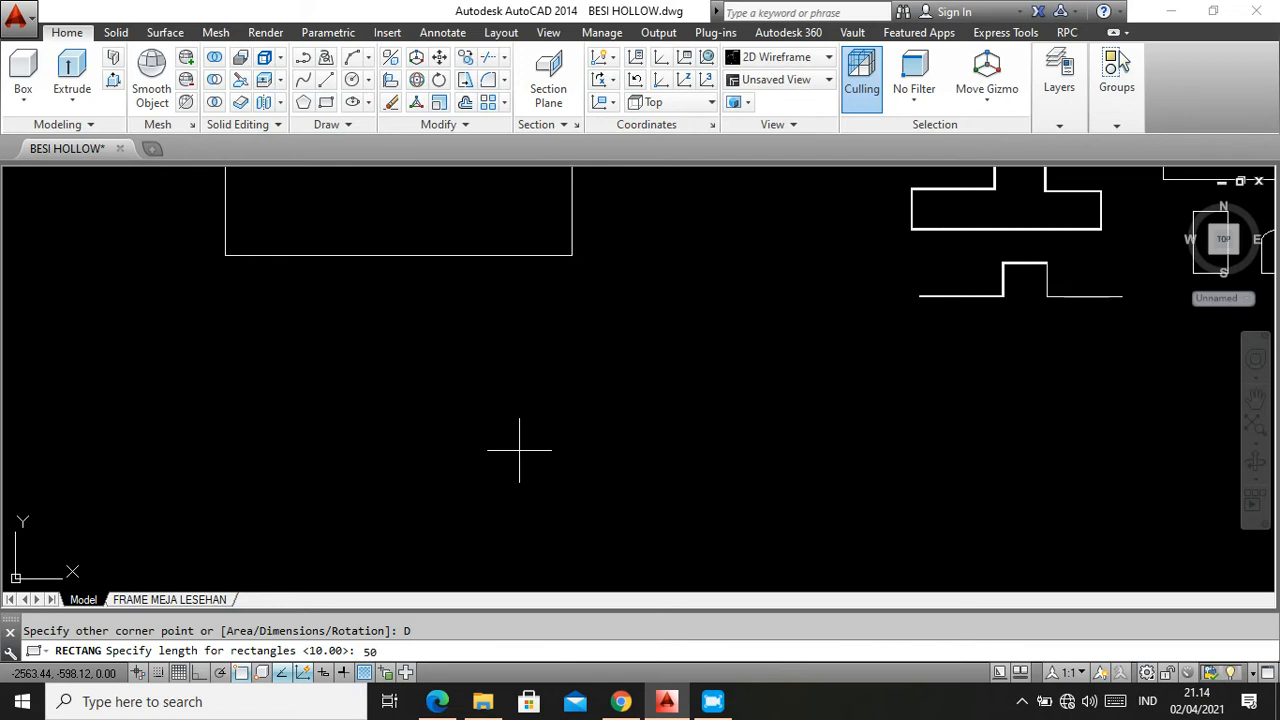
{"action": "key", "text": "Return"}
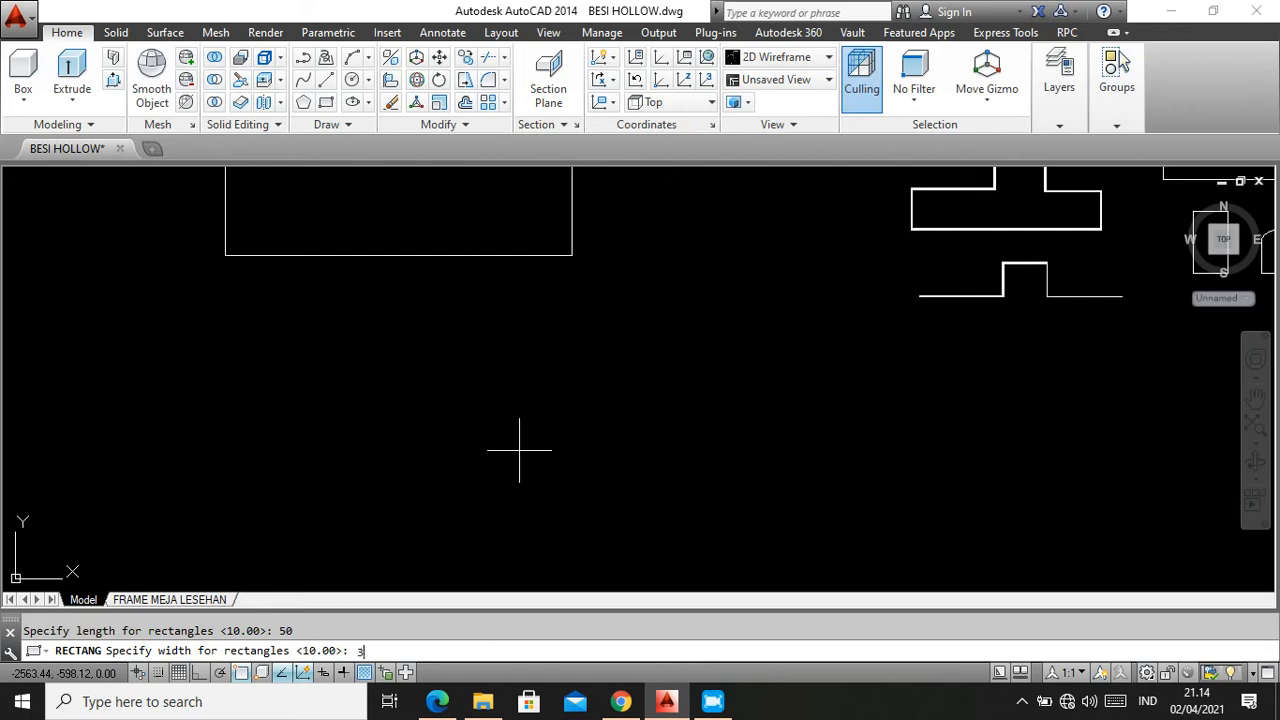
{"action": "key", "text": "Return"}
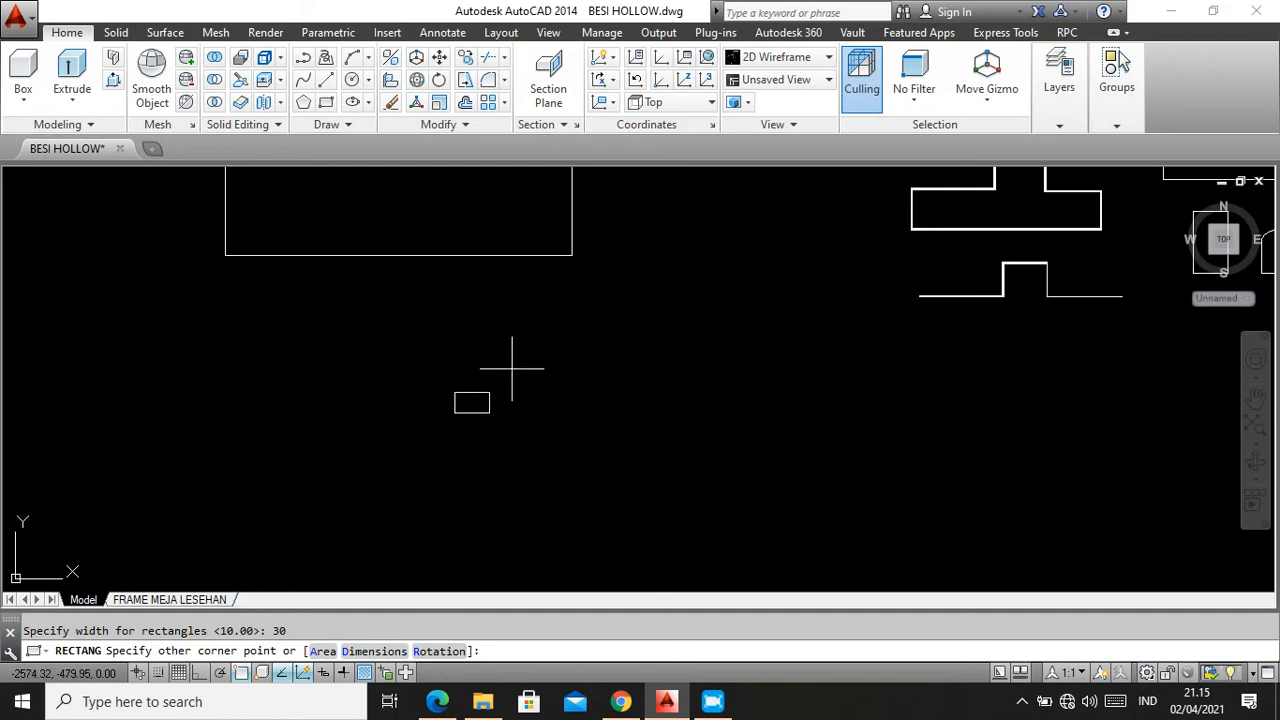
{"action": "scroll", "coordinate": [511, 366], "scroll_direction": "up", "scroll_amount": 4}
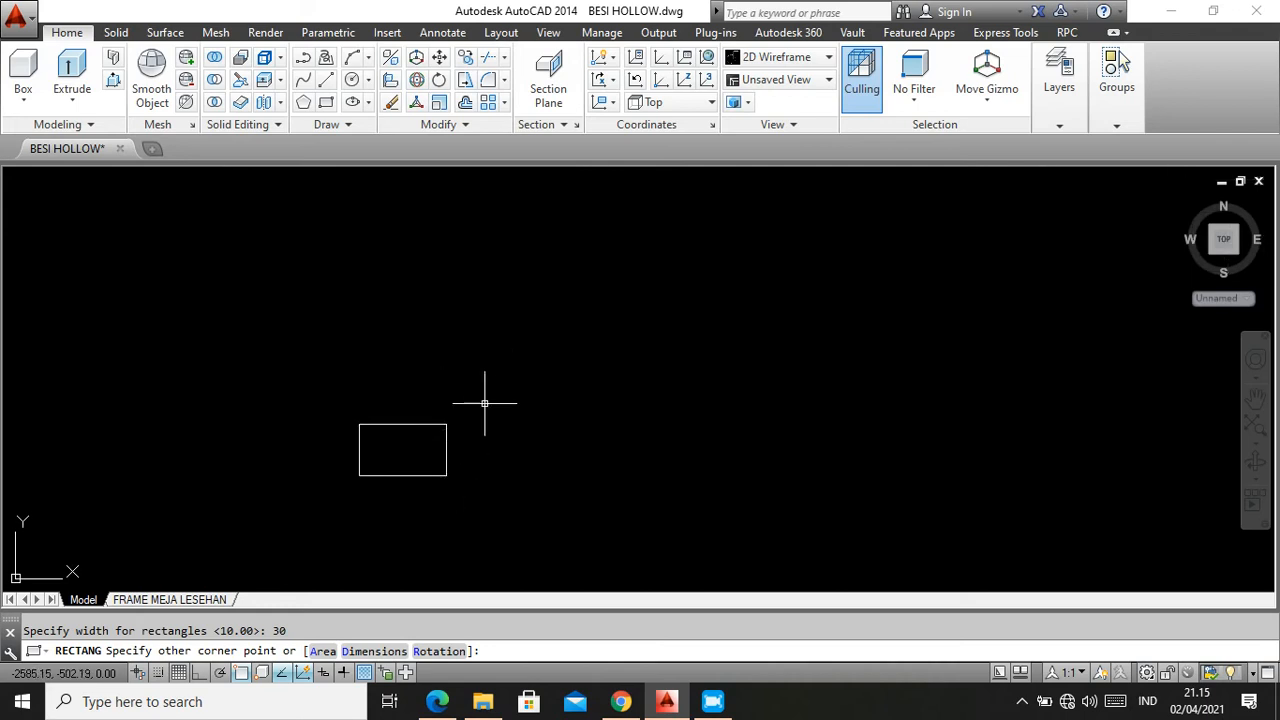
{"action": "left_click", "coordinate": [485, 403]}
{"action": "scroll", "coordinate": [634, 408], "scroll_direction": "down", "scroll_amount": 4}
{"action": "scroll", "coordinate": [565, 429], "scroll_direction": "up", "scroll_amount": 4}
{"action": "scroll", "coordinate": [510, 435], "scroll_direction": "up", "scroll_amount": 2}
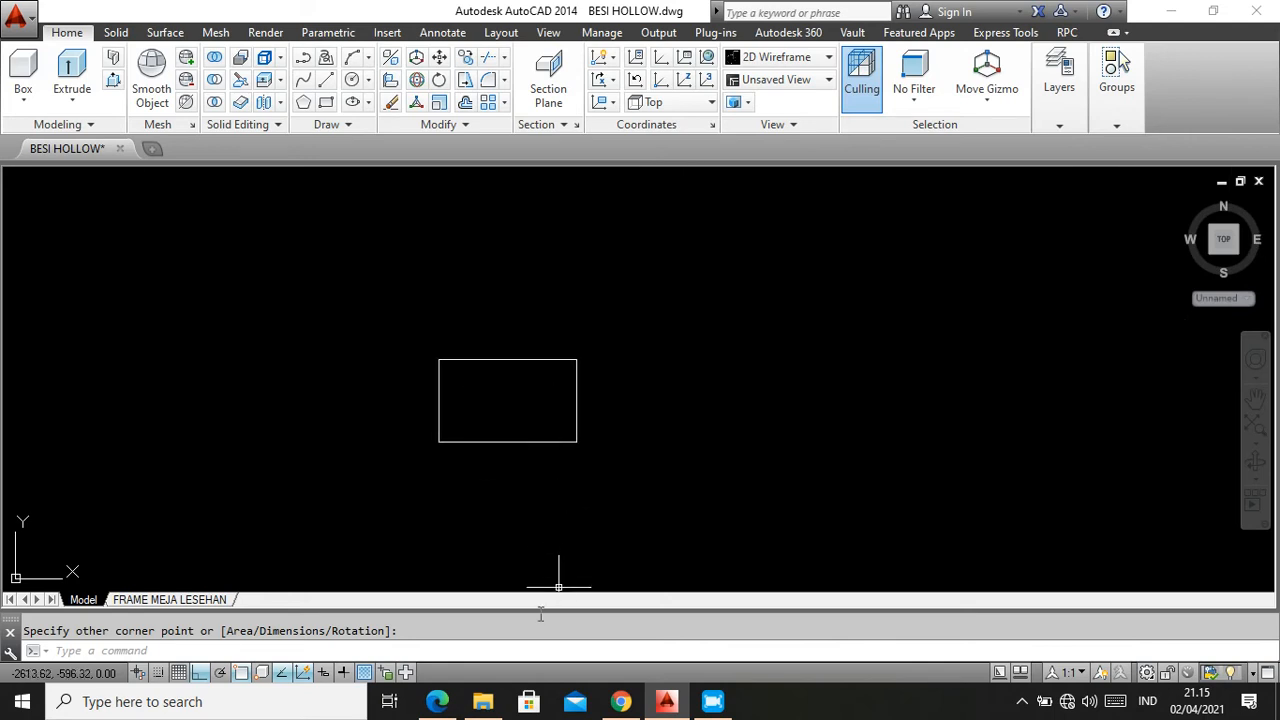
Switch to the PDF handout and read on from the rectangle figure to the example that uses the Dimensions option
{"action": "key", "text": "alt+Tab"}
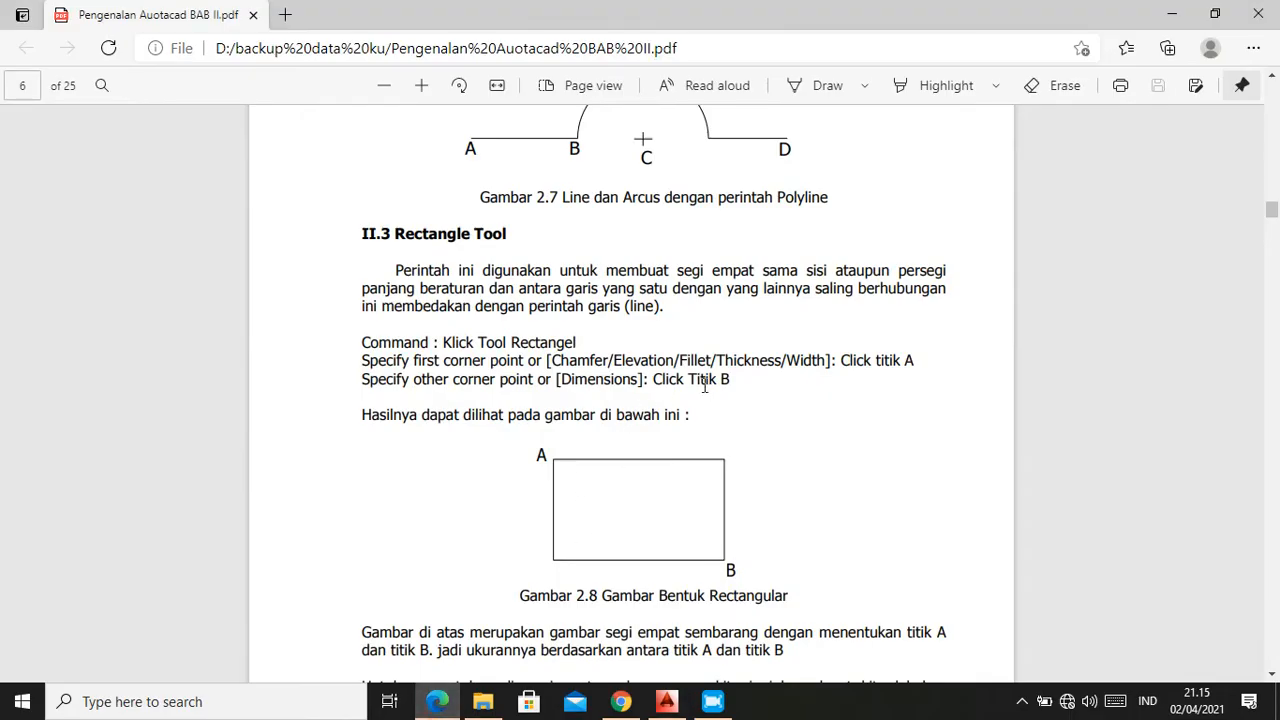
{"action": "scroll", "coordinate": [646, 372], "scroll_direction": "down", "scroll_amount": 2}
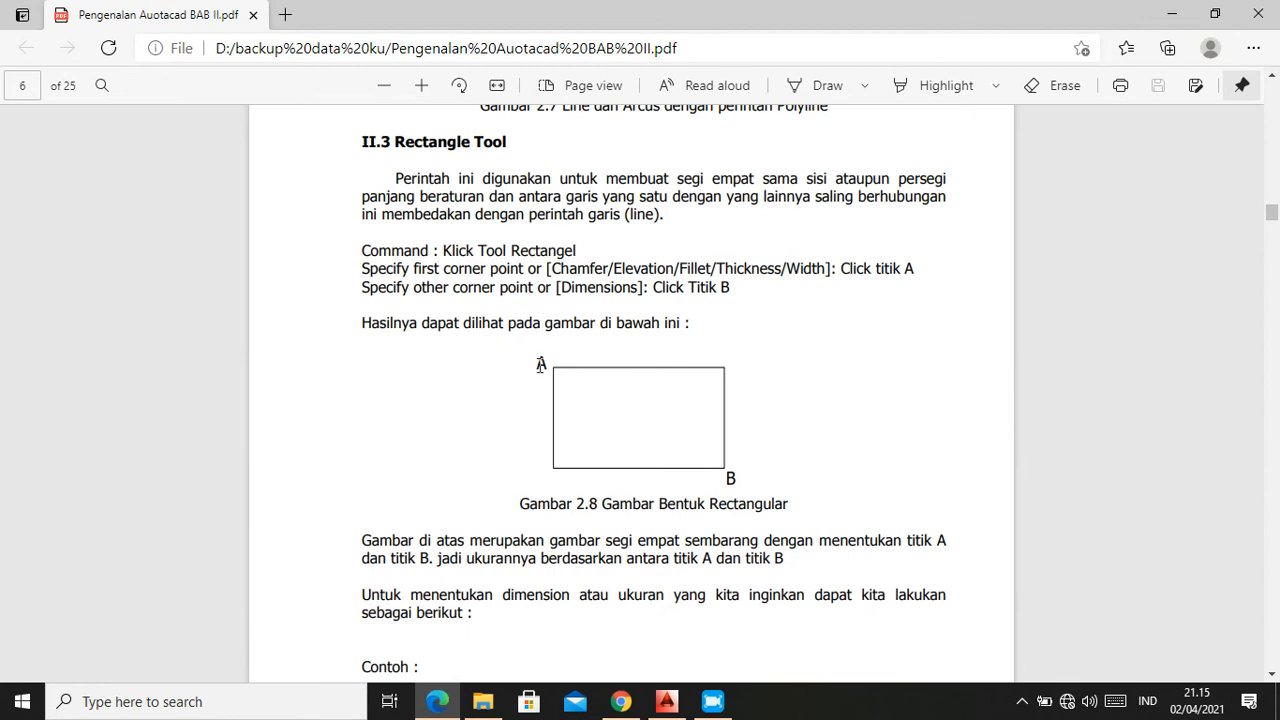
{"action": "scroll", "coordinate": [676, 405], "scroll_direction": "down", "scroll_amount": 10}
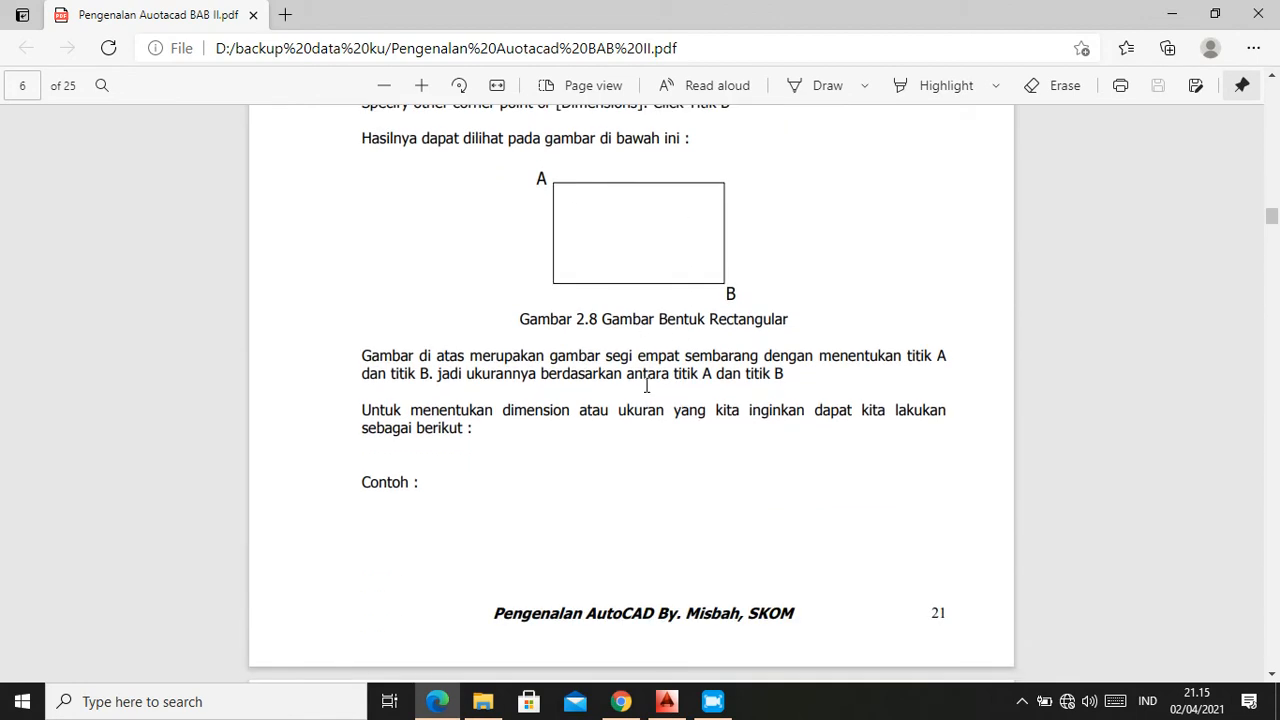
{"action": "scroll", "coordinate": [650, 397], "scroll_direction": "down", "scroll_amount": 2}
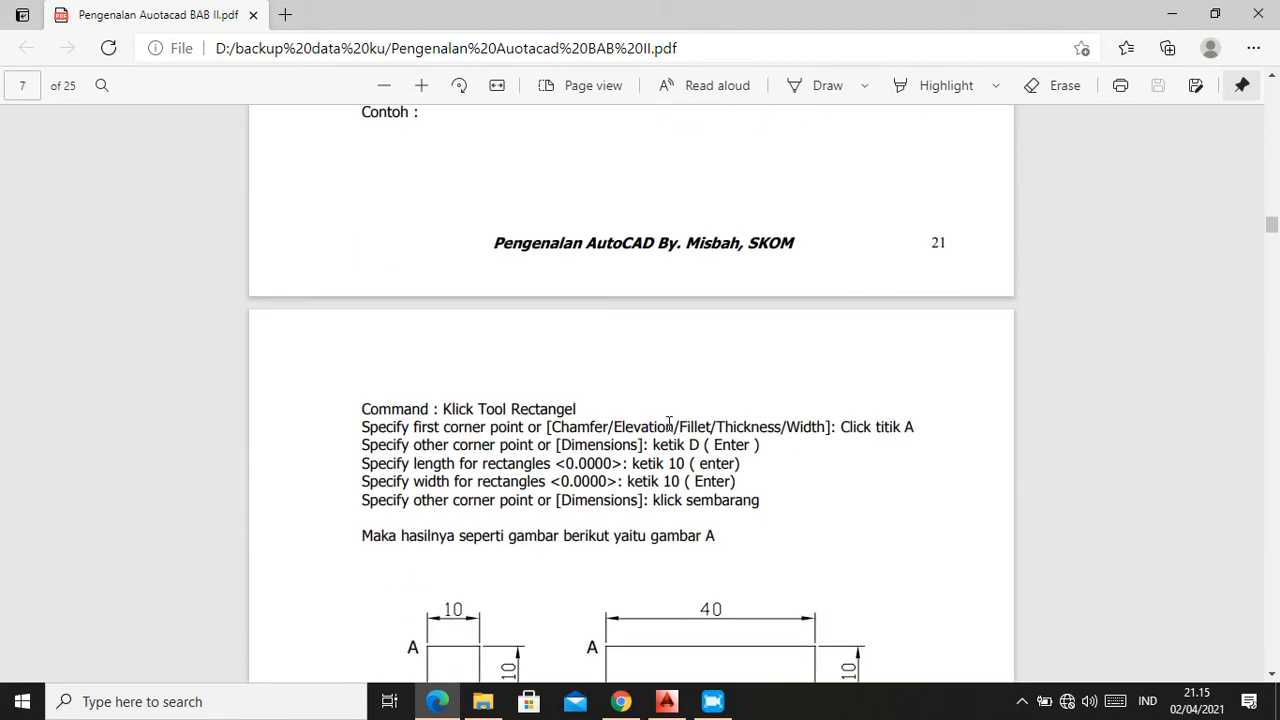
Read the handout's remaining Rectangle examples and the Circle Tool section through its center-and-diameter example, and return to AutoCAD
{"action": "scroll", "coordinate": [669, 423], "scroll_direction": "down", "scroll_amount": 4}
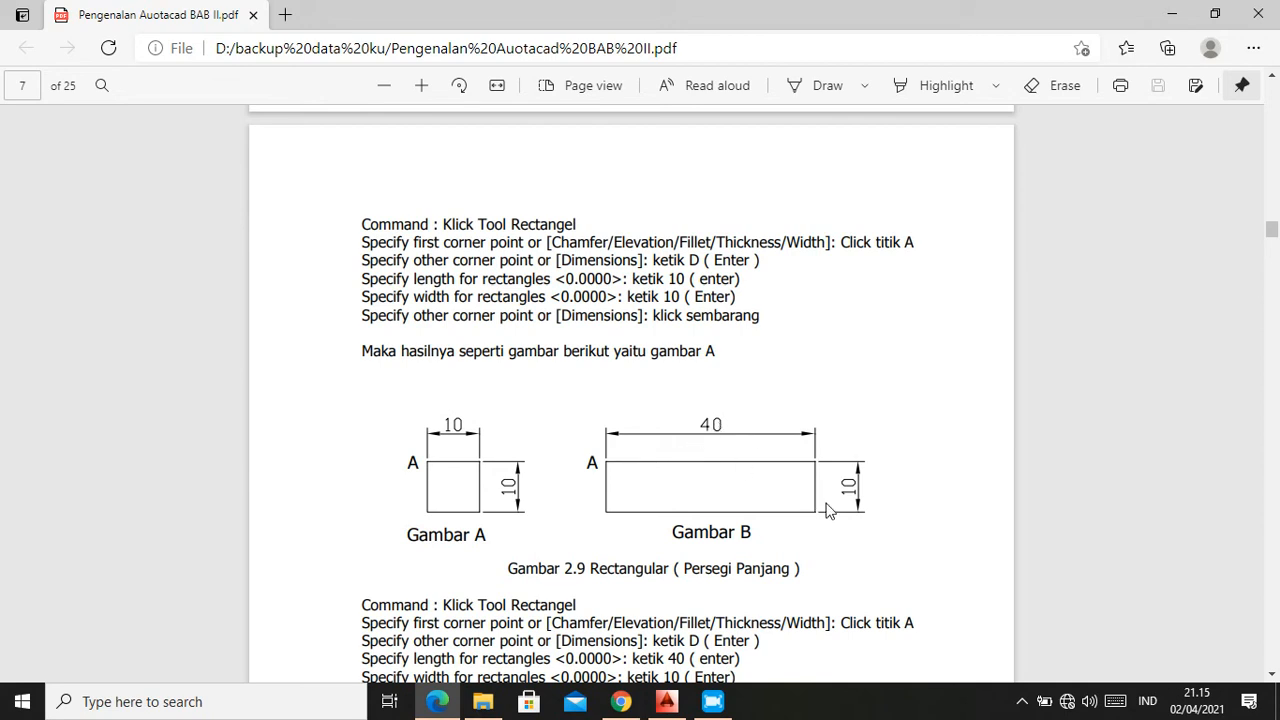
{"action": "scroll", "coordinate": [850, 492], "scroll_direction": "down", "scroll_amount": 1}
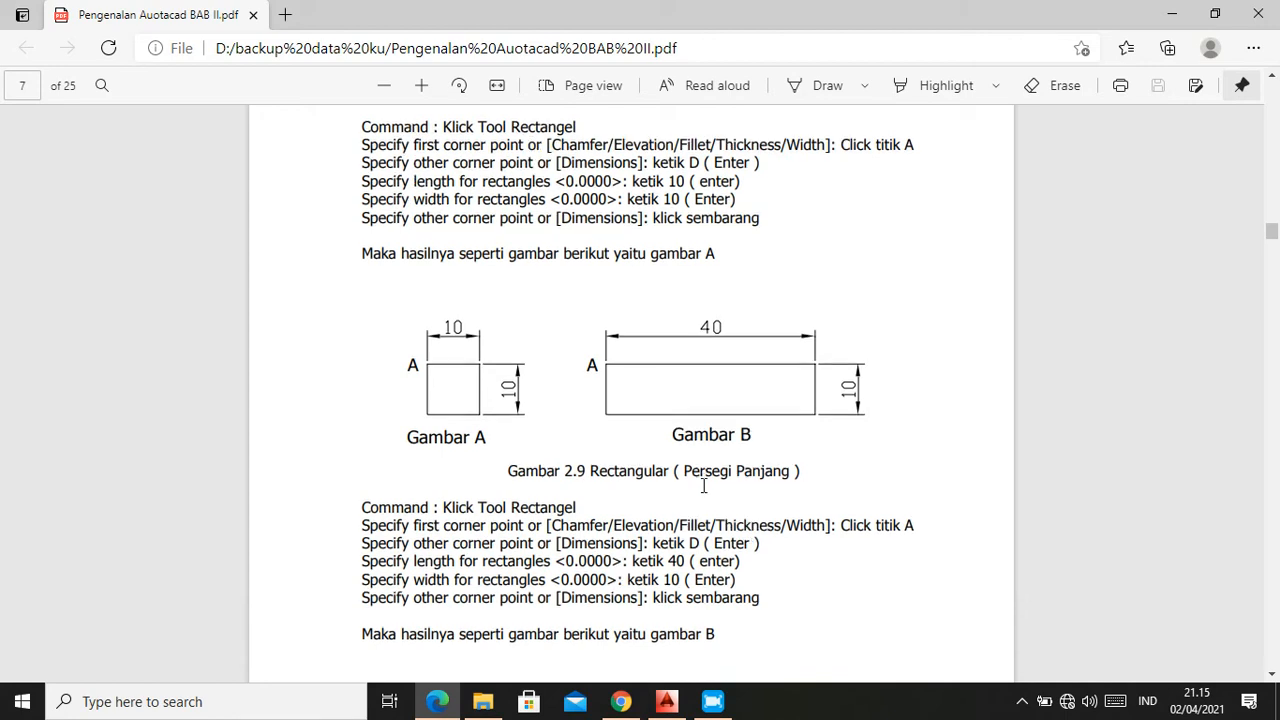
{"action": "scroll", "coordinate": [704, 485], "scroll_direction": "down", "scroll_amount": 2}
{"action": "scroll", "coordinate": [673, 491], "scroll_direction": "down", "scroll_amount": 2}
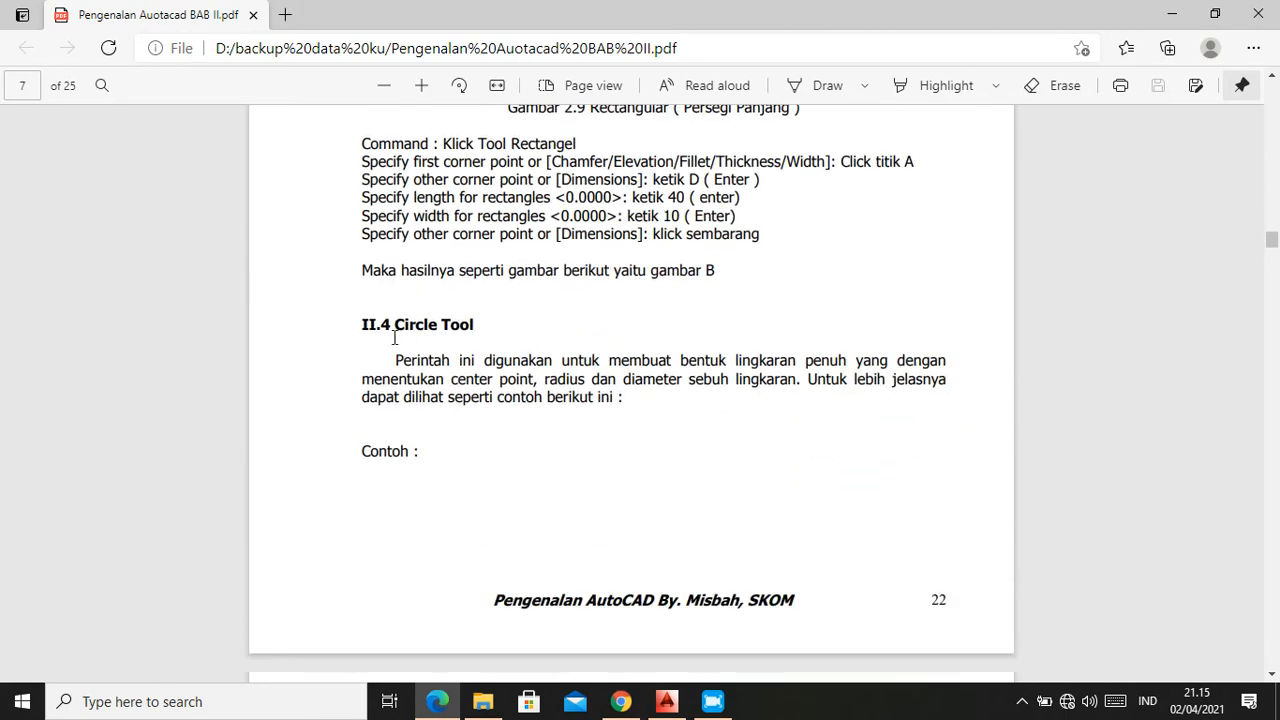
{"action": "scroll", "coordinate": [505, 339], "scroll_direction": "down", "scroll_amount": 1}
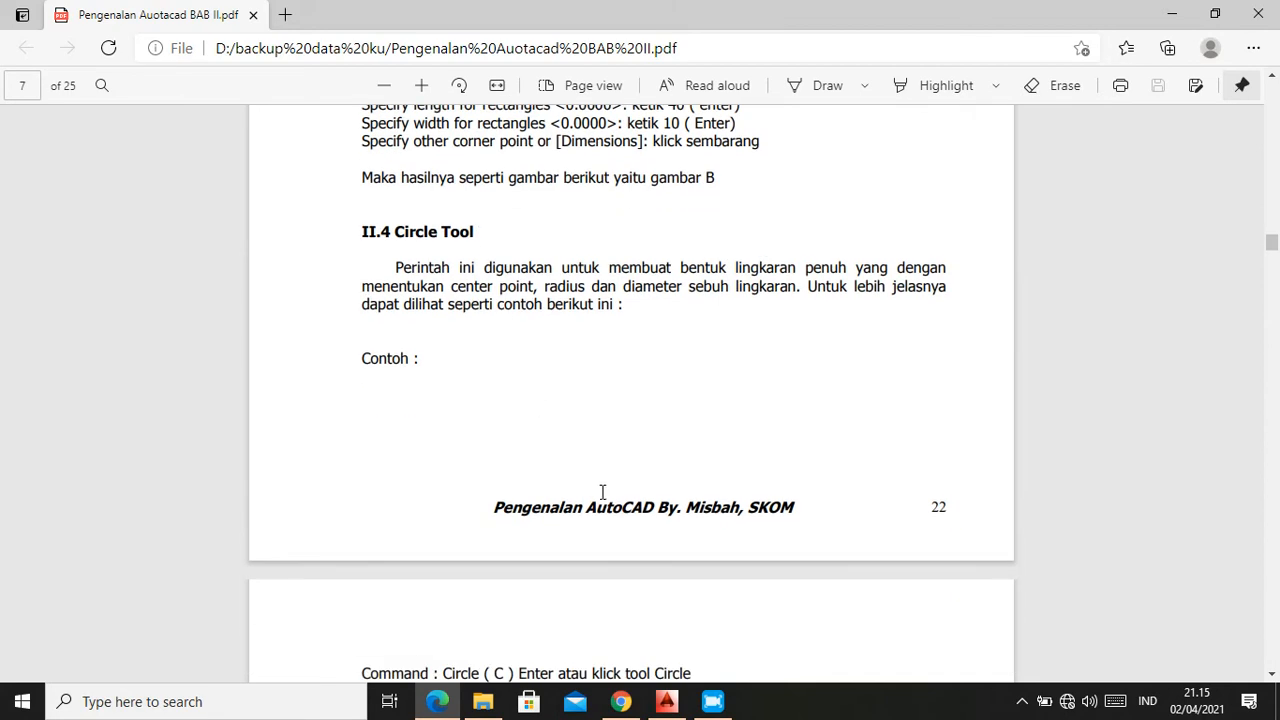
{"action": "scroll", "coordinate": [602, 491], "scroll_direction": "down", "scroll_amount": 3}
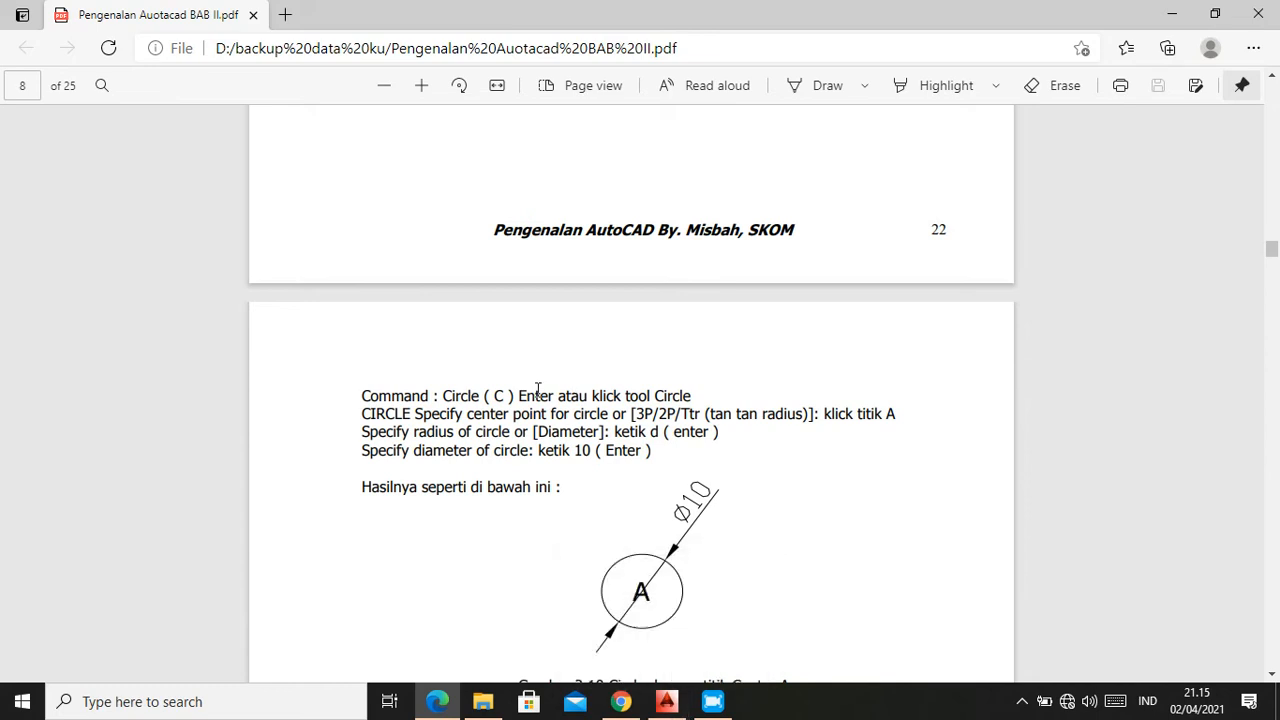
{"action": "scroll", "coordinate": [558, 376], "scroll_direction": "down", "scroll_amount": 1}
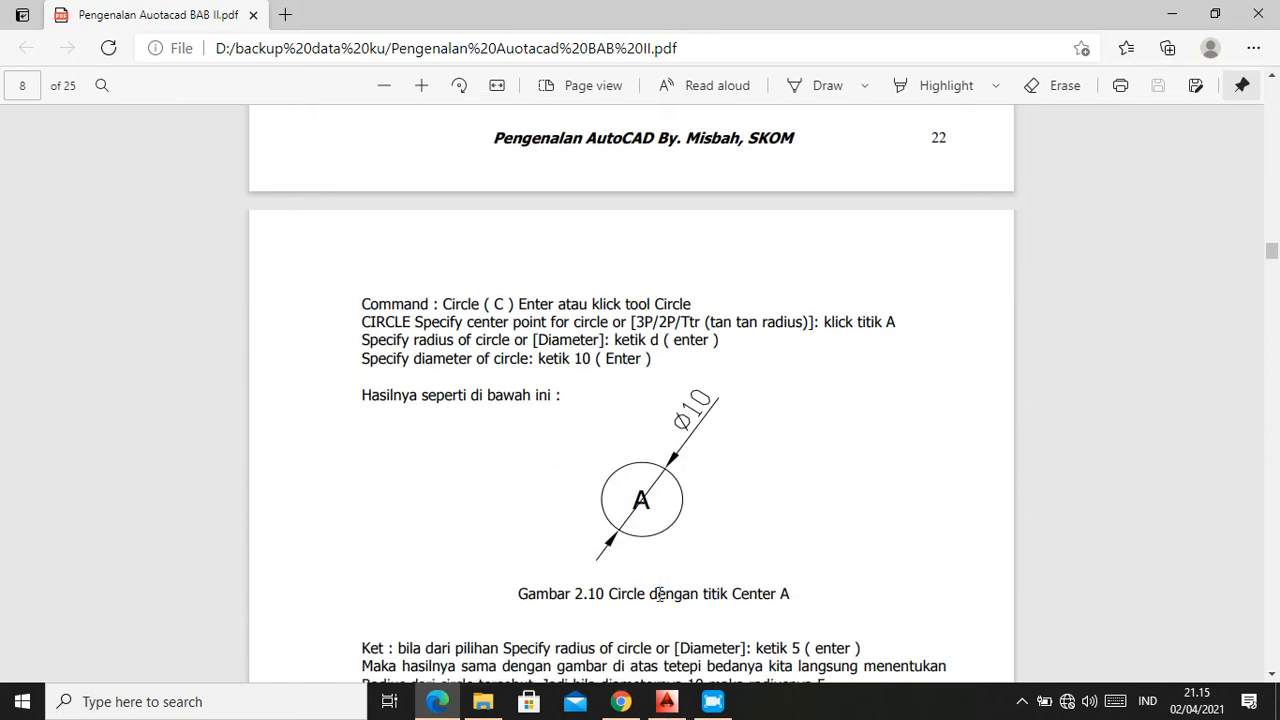
{"action": "left_click", "coordinate": [666, 701]}
{"action": "scroll", "coordinate": [626, 394], "scroll_direction": "down", "scroll_amount": 1}
{"action": "scroll", "coordinate": [600, 397], "scroll_direction": "down", "scroll_amount": 2}
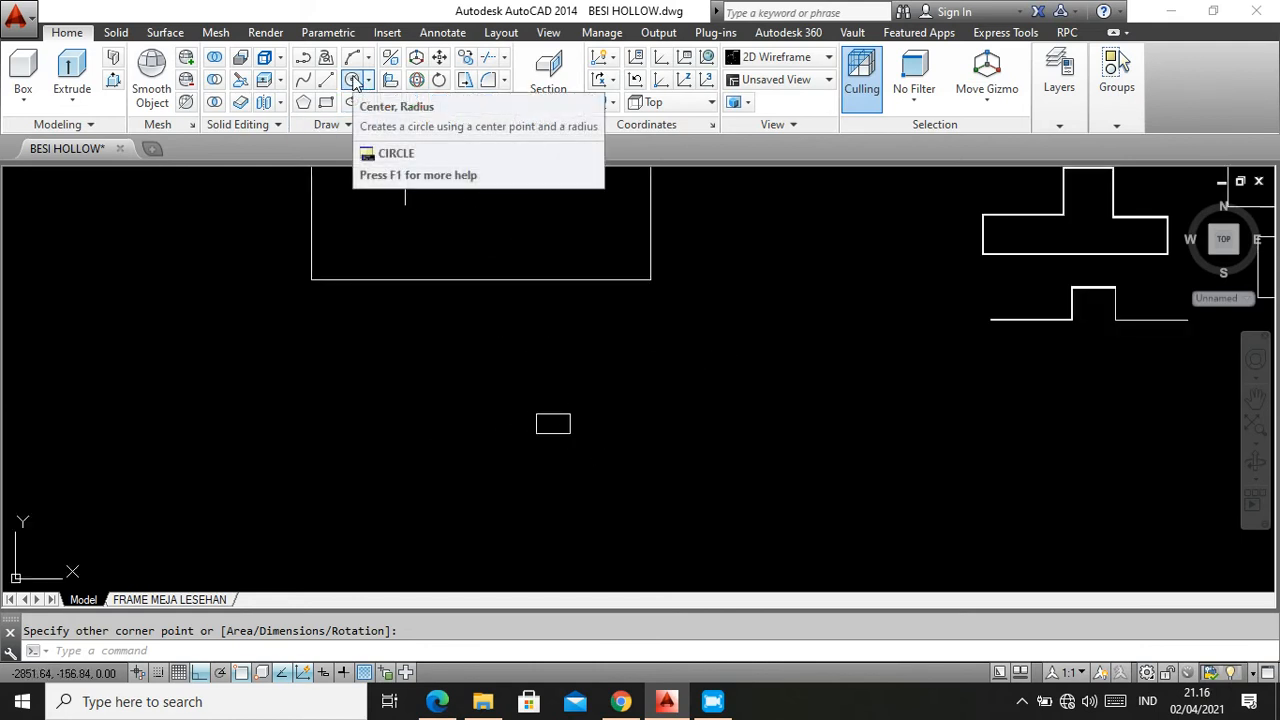
Draw a circle with radius 20 centred on the midpoint of the small rectangle's lower edge
{"action": "type", "text": "c"}
{"action": "key", "text": "Return"}
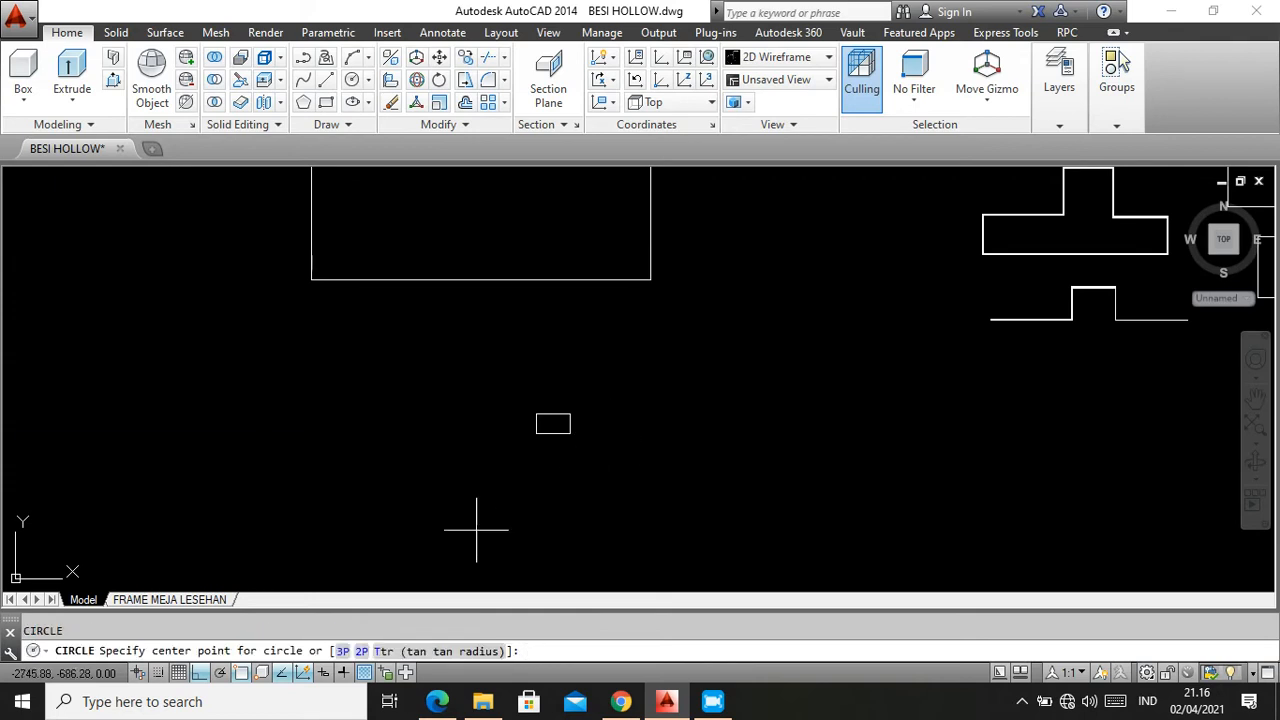
{"action": "scroll", "coordinate": [552, 445], "scroll_direction": "up", "scroll_amount": 5}
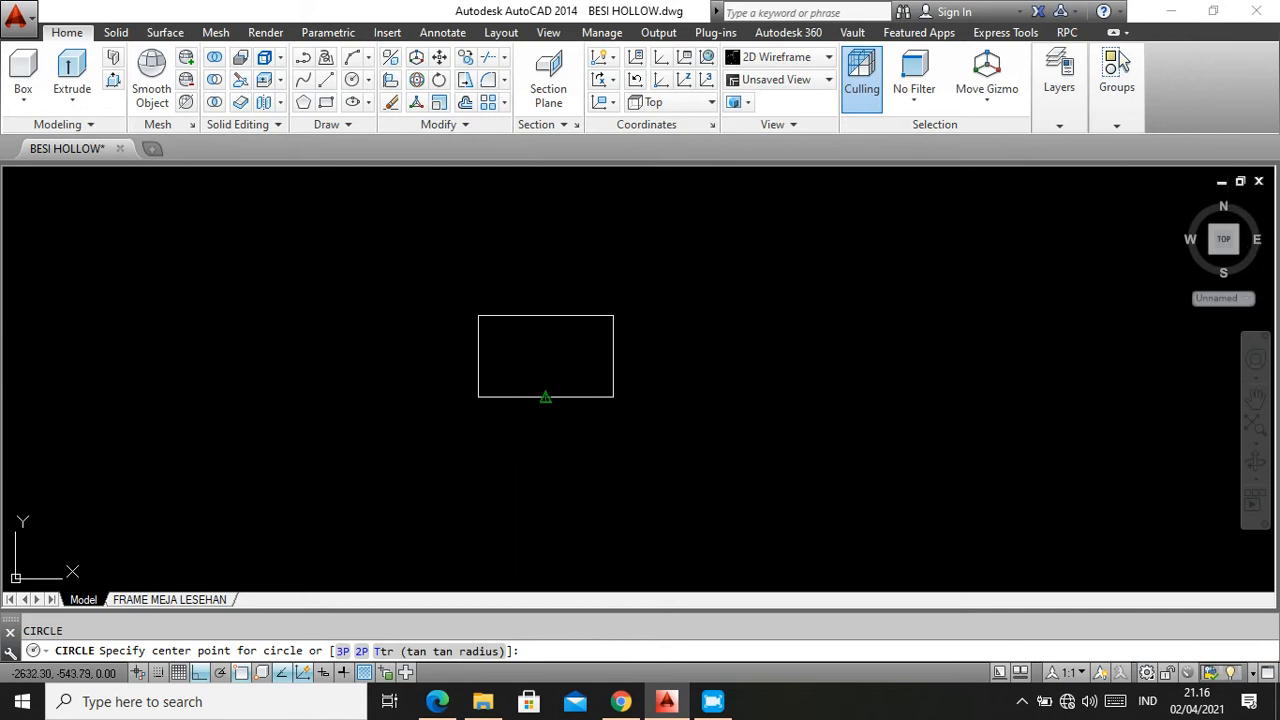
{"action": "left_click", "coordinate": [545, 397]}
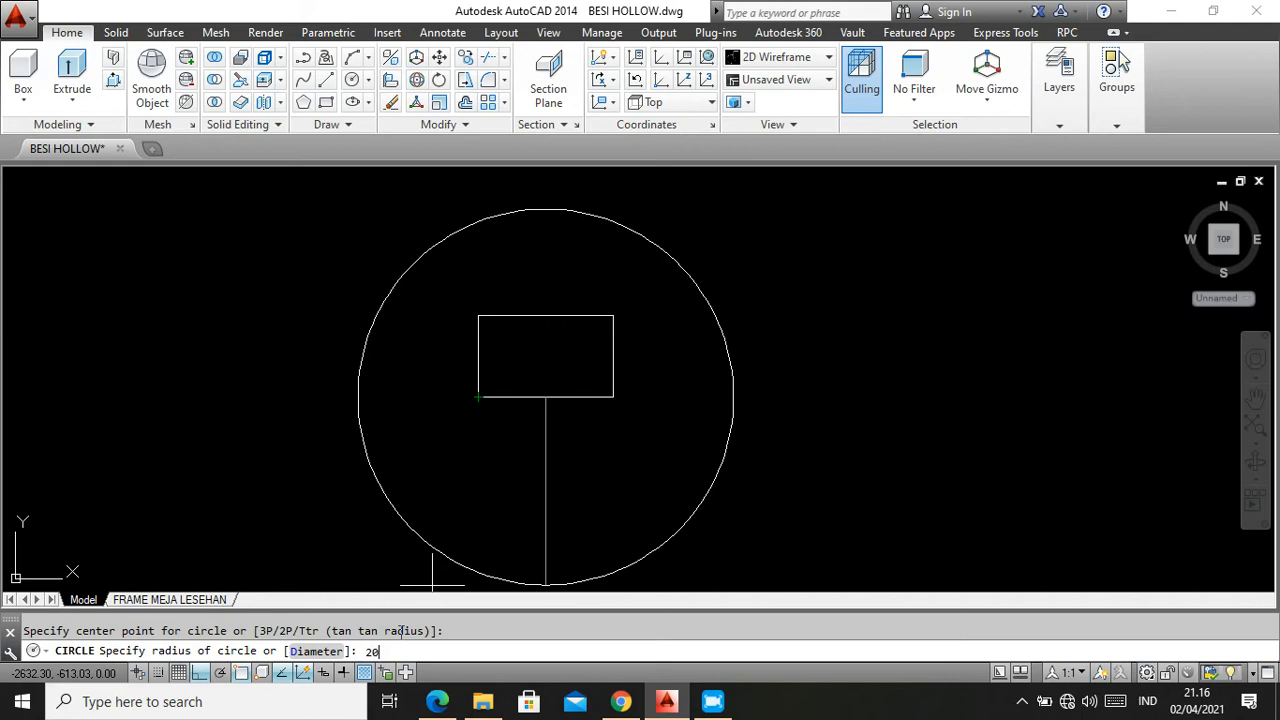
{"action": "key", "text": "Return"}
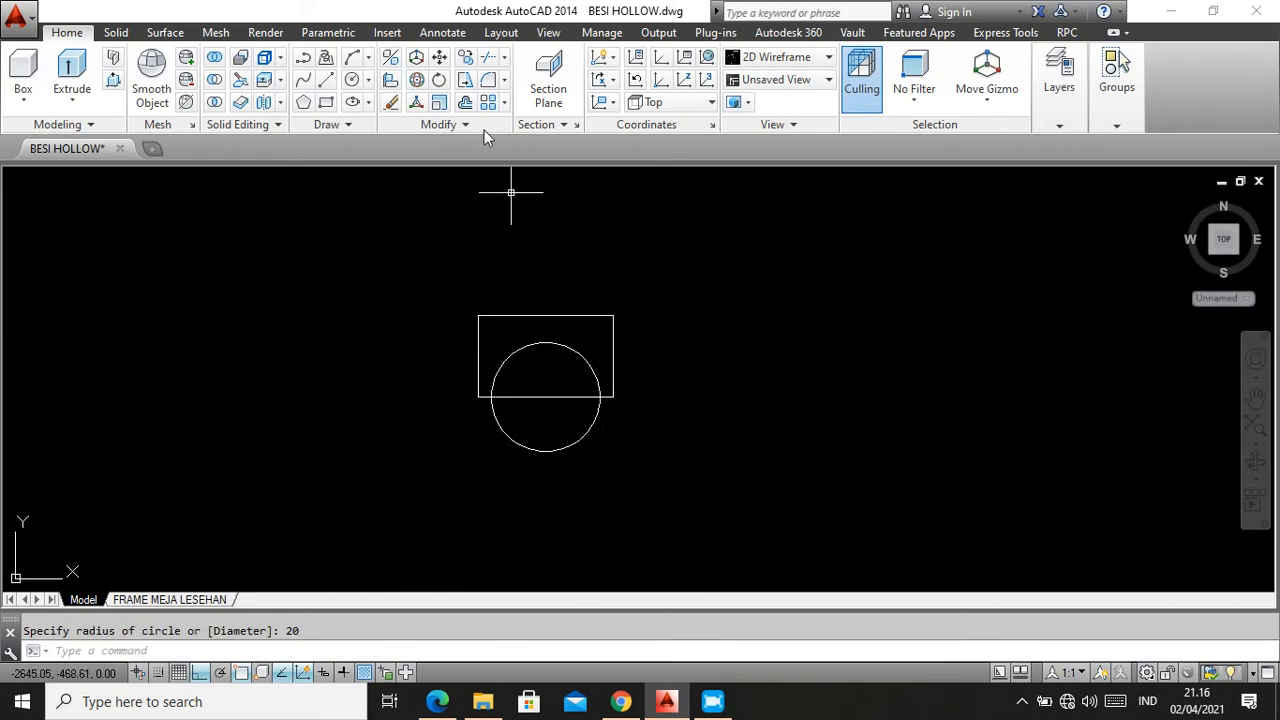
Add a radius dimension to the circle on the small rectangle, placing its text outside the rectangle's right edge
{"action": "left_click", "coordinate": [452, 33]}
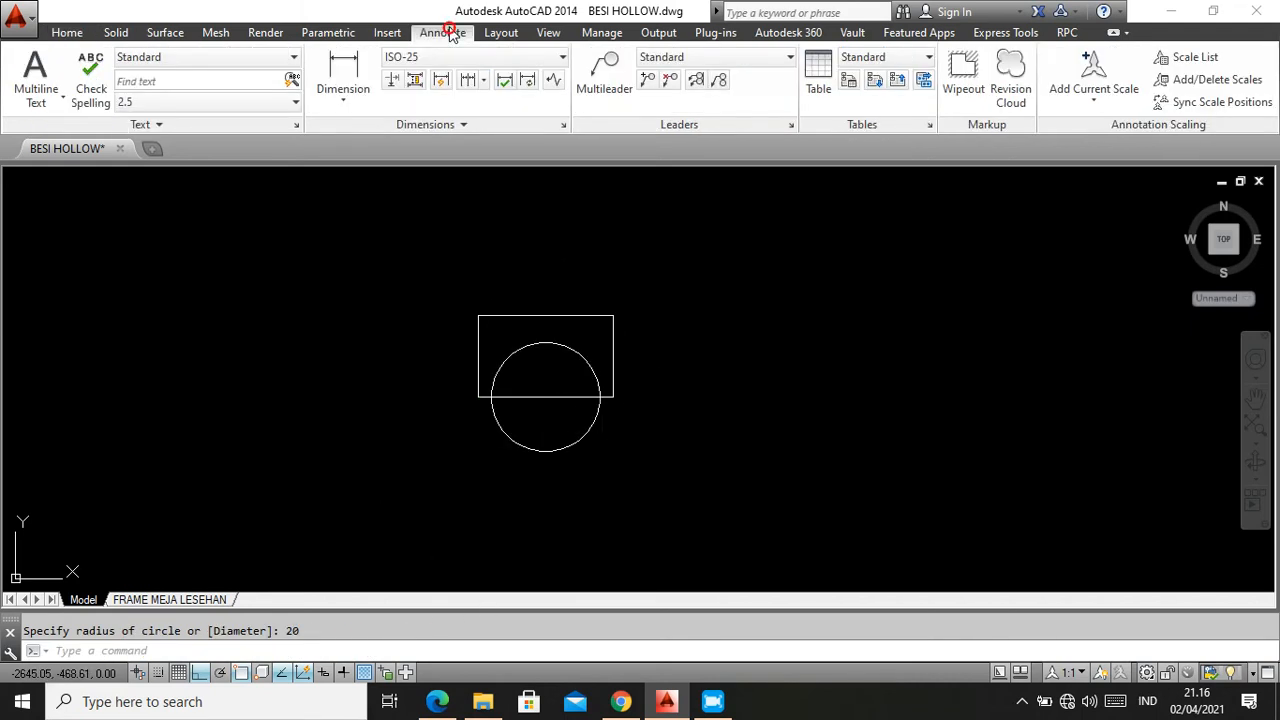
{"action": "left_click", "coordinate": [348, 101]}
{"action": "left_click", "coordinate": [350, 287]}
{"action": "left_click", "coordinate": [592, 371]}
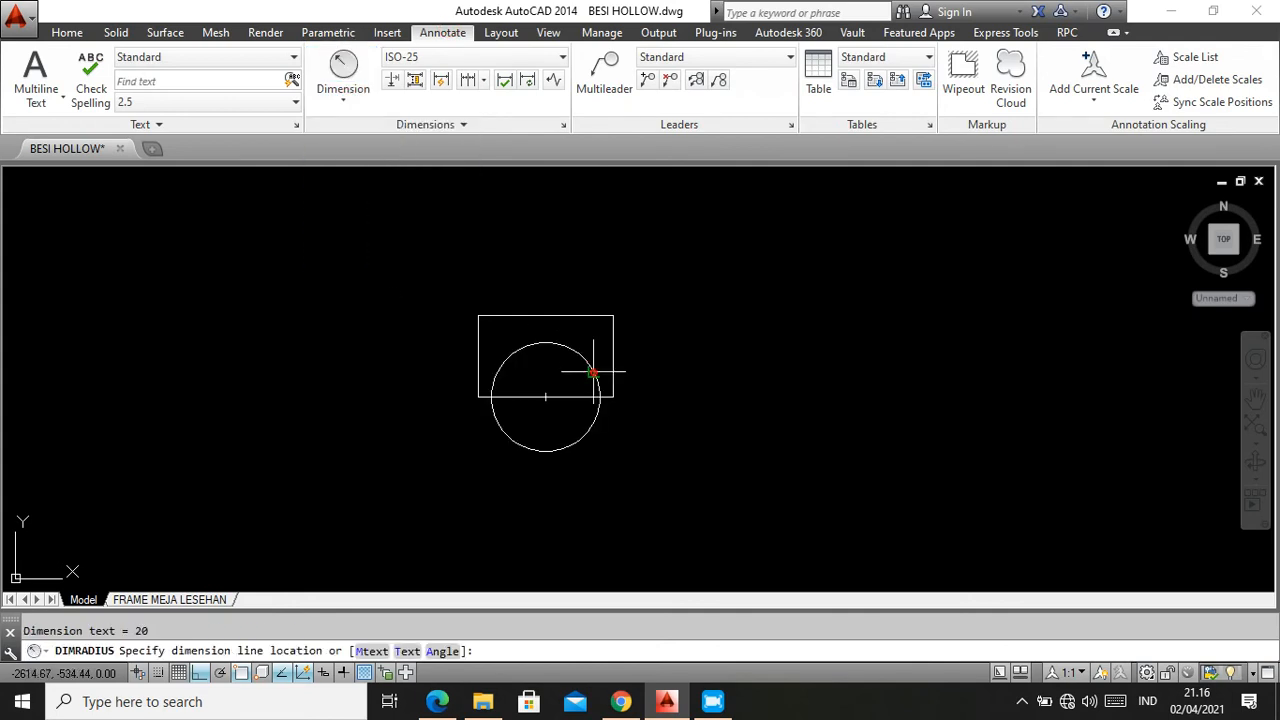
{"action": "scroll", "coordinate": [625, 350], "scroll_direction": "up", "scroll_amount": 4}
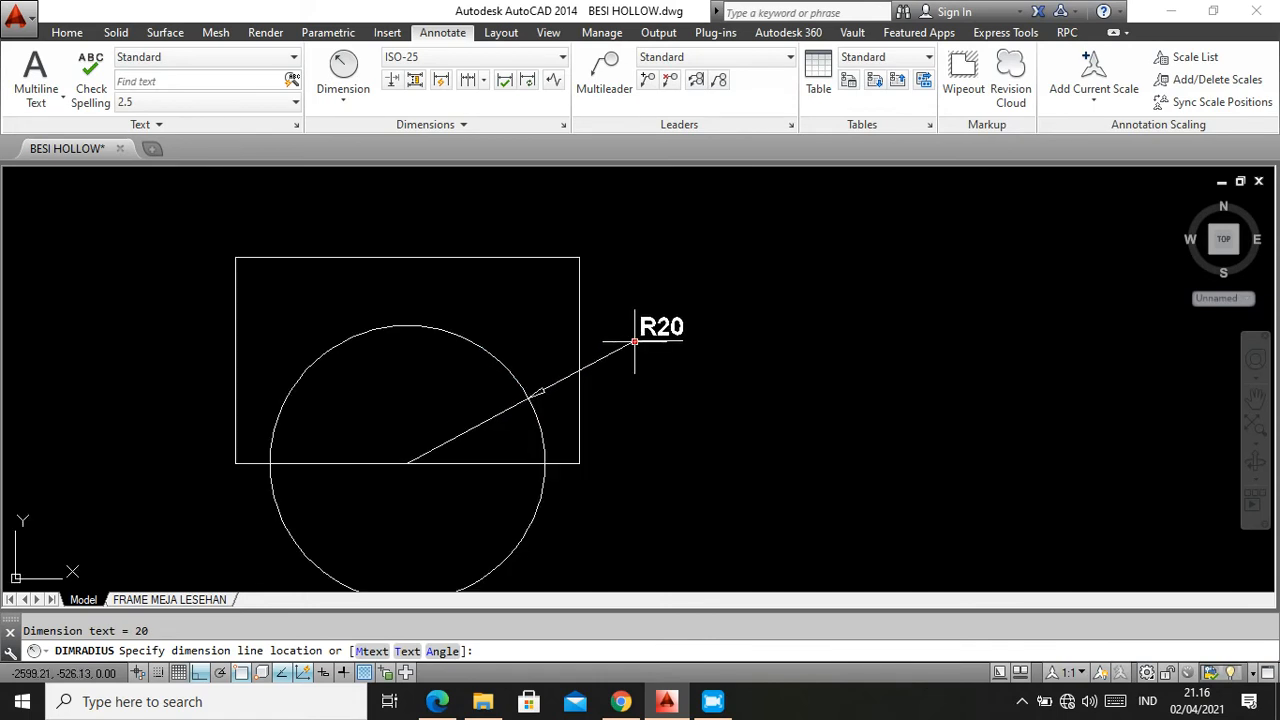
{"action": "scroll", "coordinate": [623, 272], "scroll_direction": "down", "scroll_amount": 2}
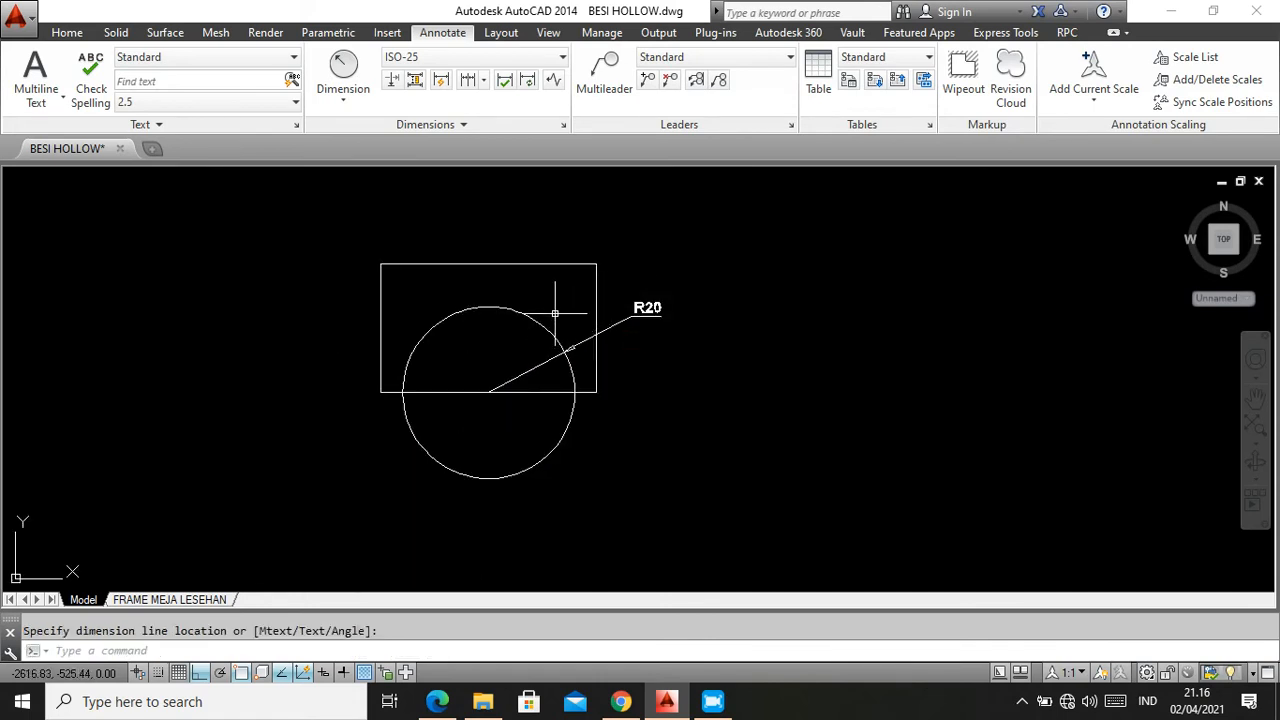
{"action": "scroll", "coordinate": [557, 309], "scroll_direction": "down", "scroll_amount": 2}
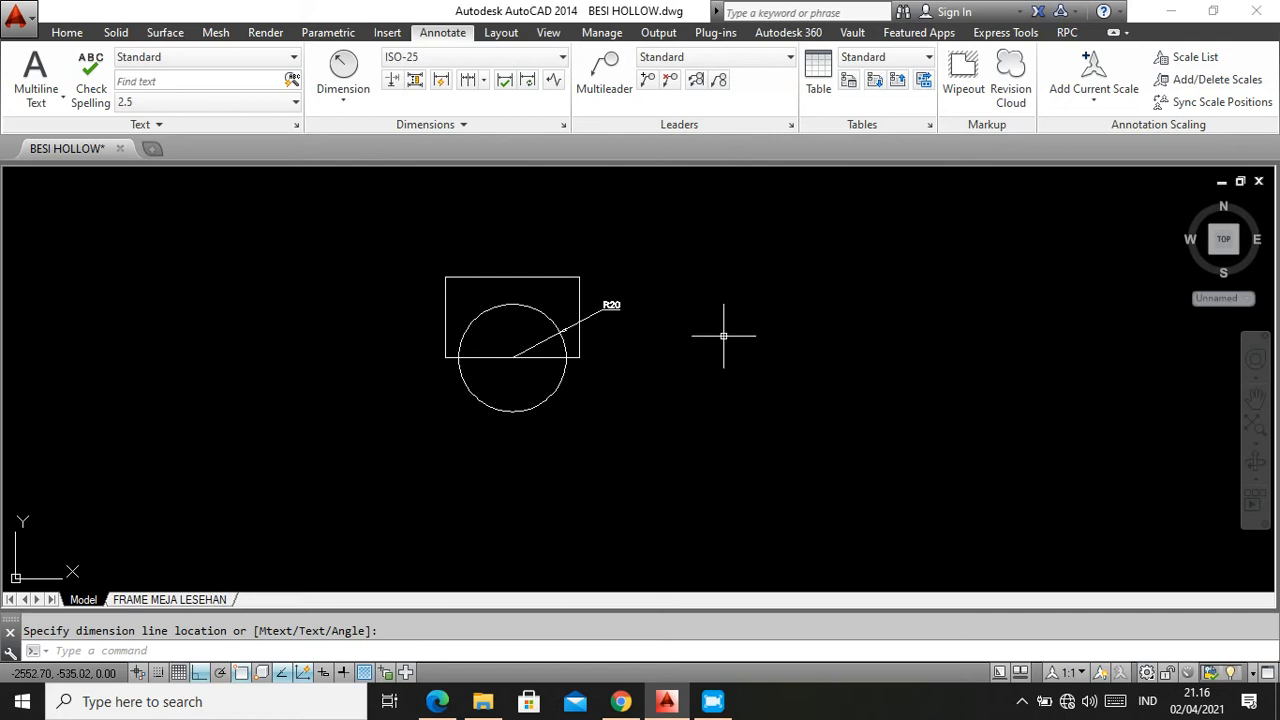
Draw a second circle with diameter 40, using the Diameter option, in the empty area right of the small rectangle
{"action": "scroll", "coordinate": [618, 300], "scroll_direction": "up", "scroll_amount": 2}
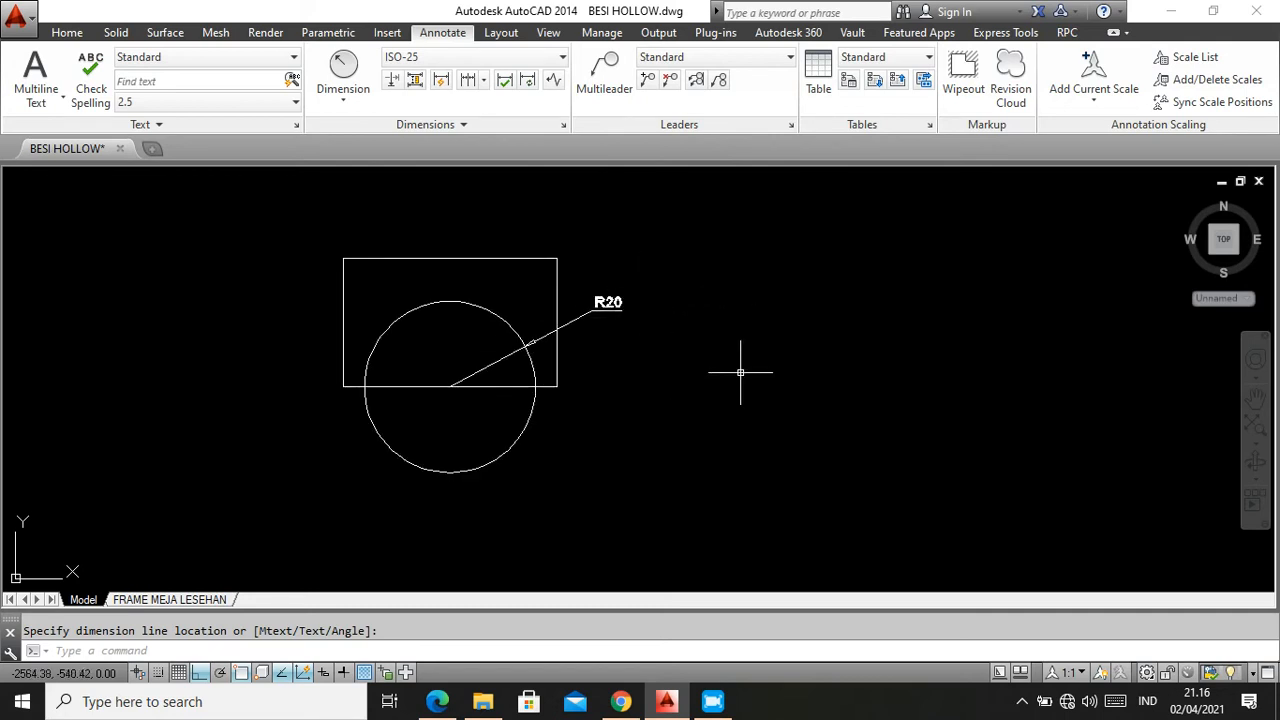
{"action": "type", "text": "c"}
{"action": "key", "text": "Return"}
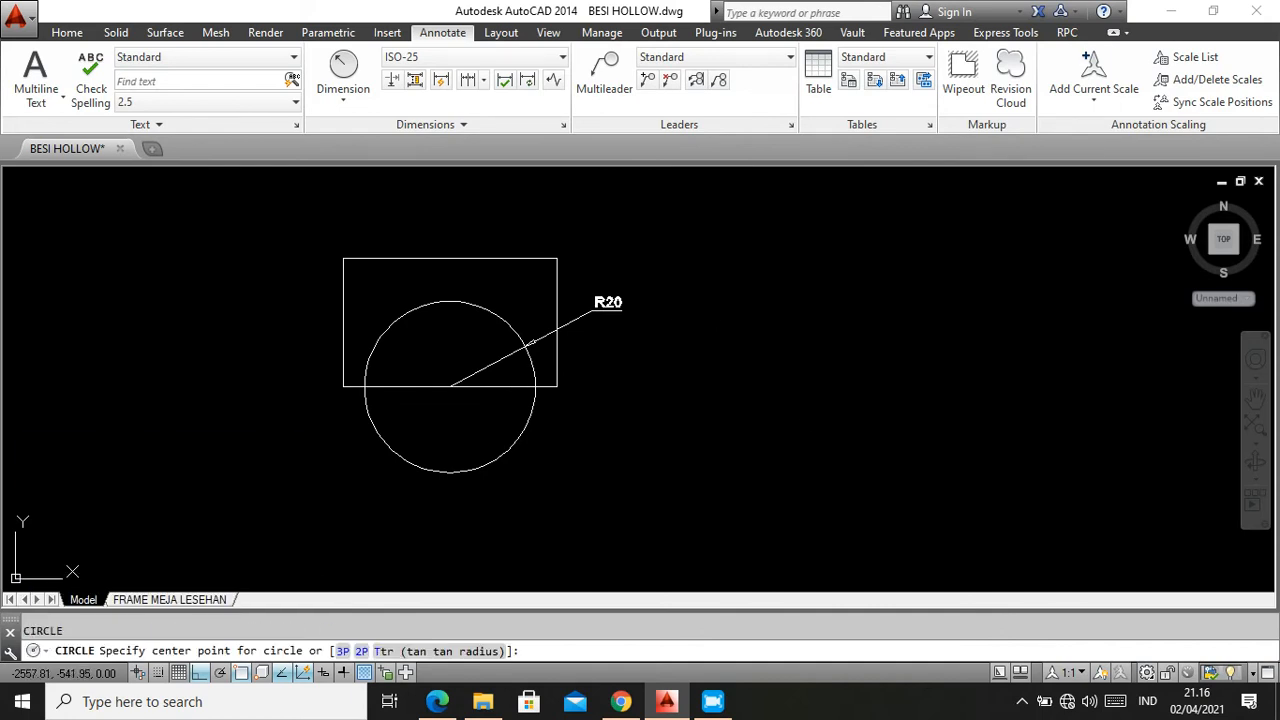
{"action": "left_click", "coordinate": [768, 380]}
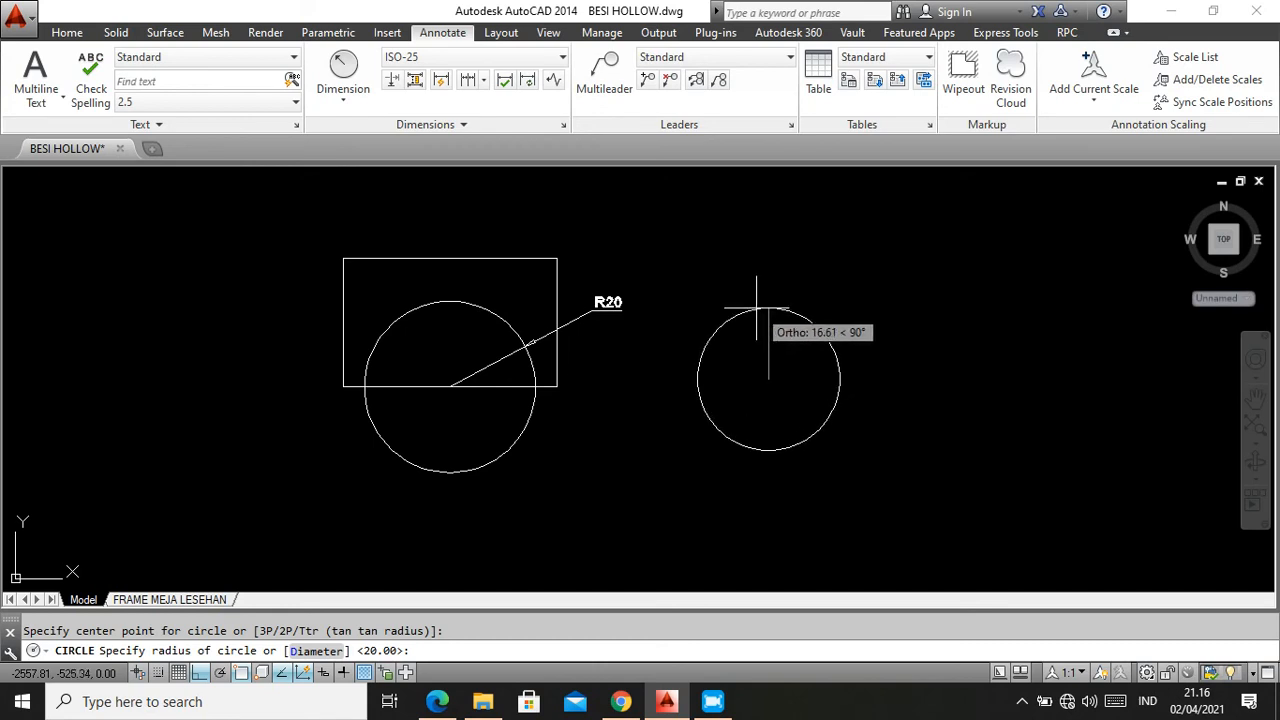
{"action": "left_click", "coordinate": [302, 651]}
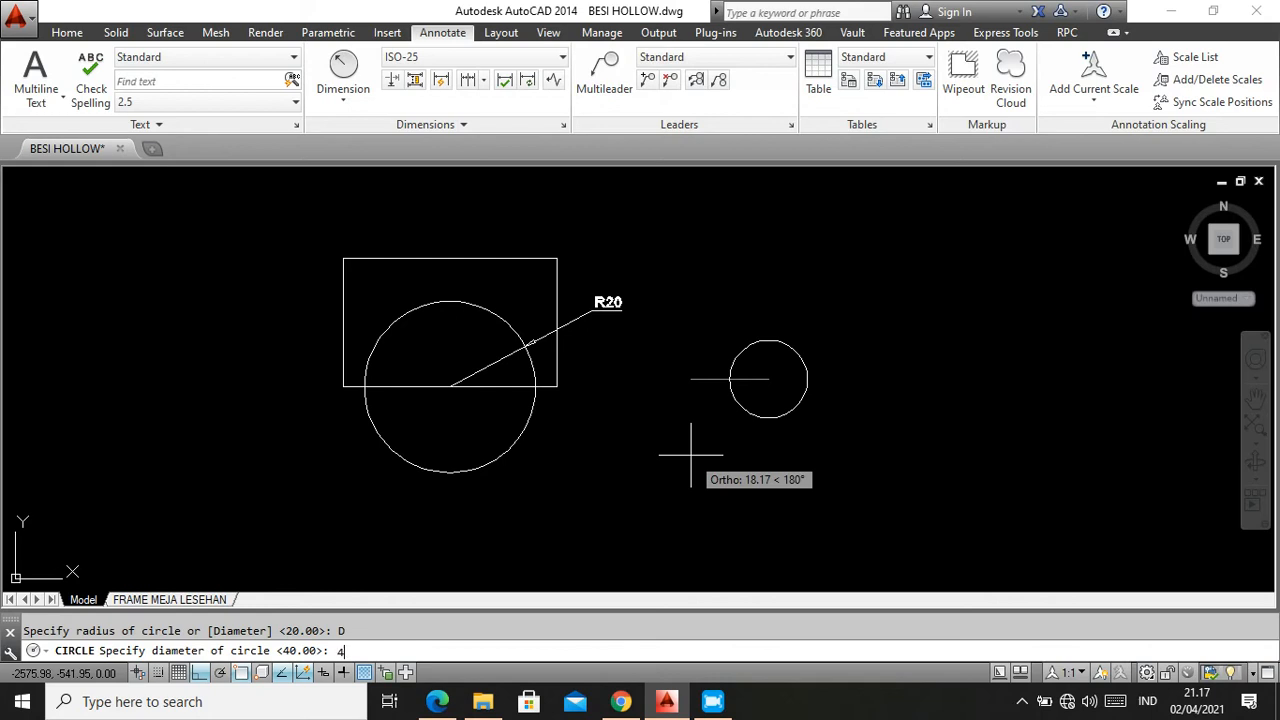
{"action": "key", "text": "Return"}
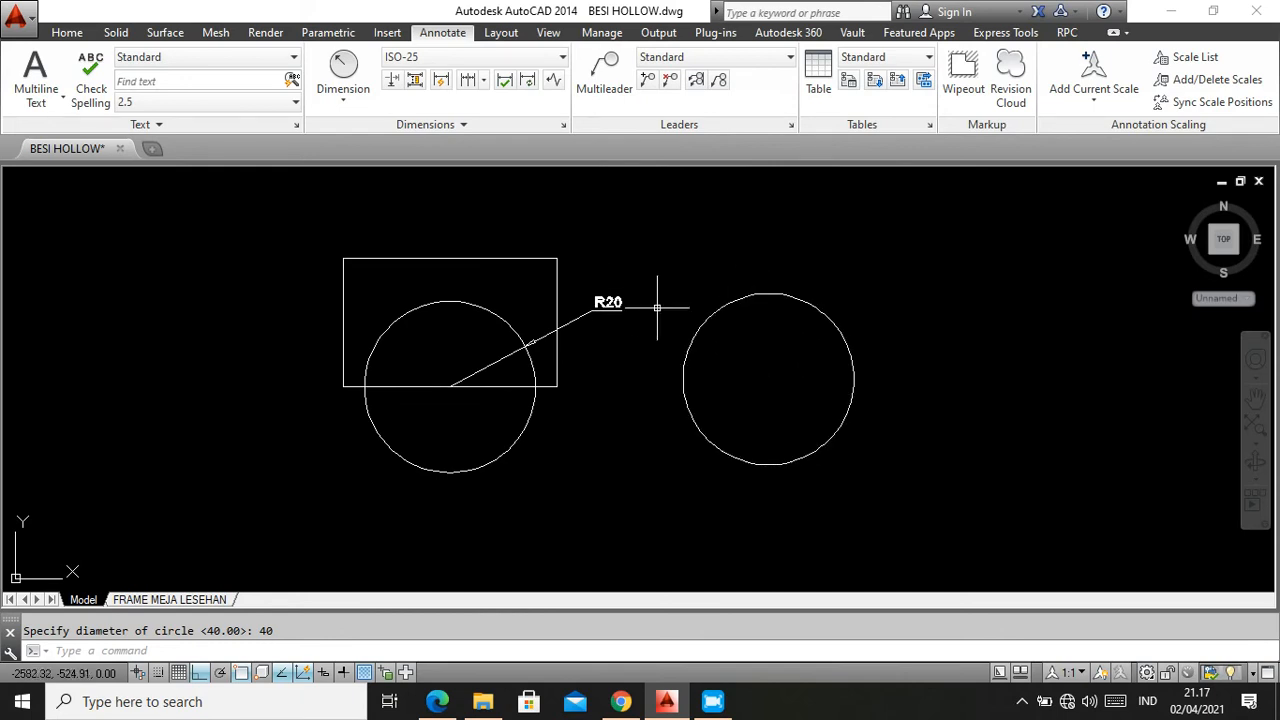
Add a diameter dimension to the second circle, placing its text at the circle's upper left
{"action": "left_click", "coordinate": [347, 101]}
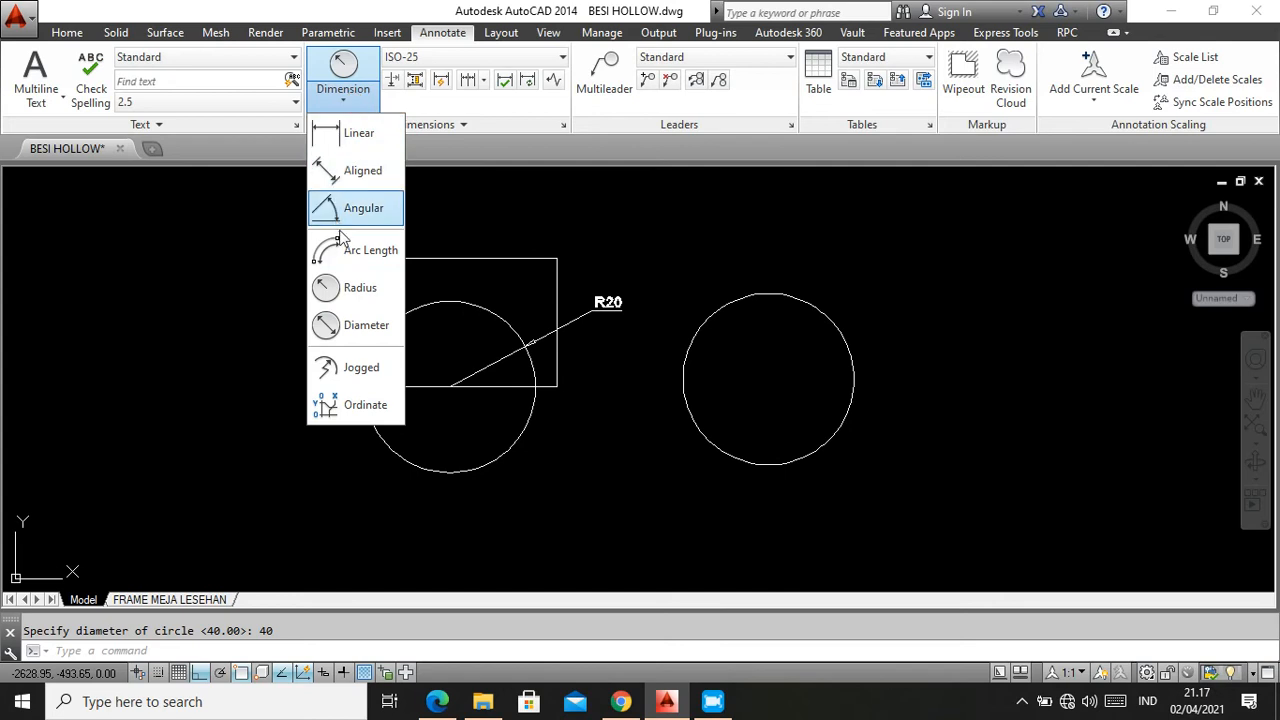
{"action": "left_click", "coordinate": [330, 326]}
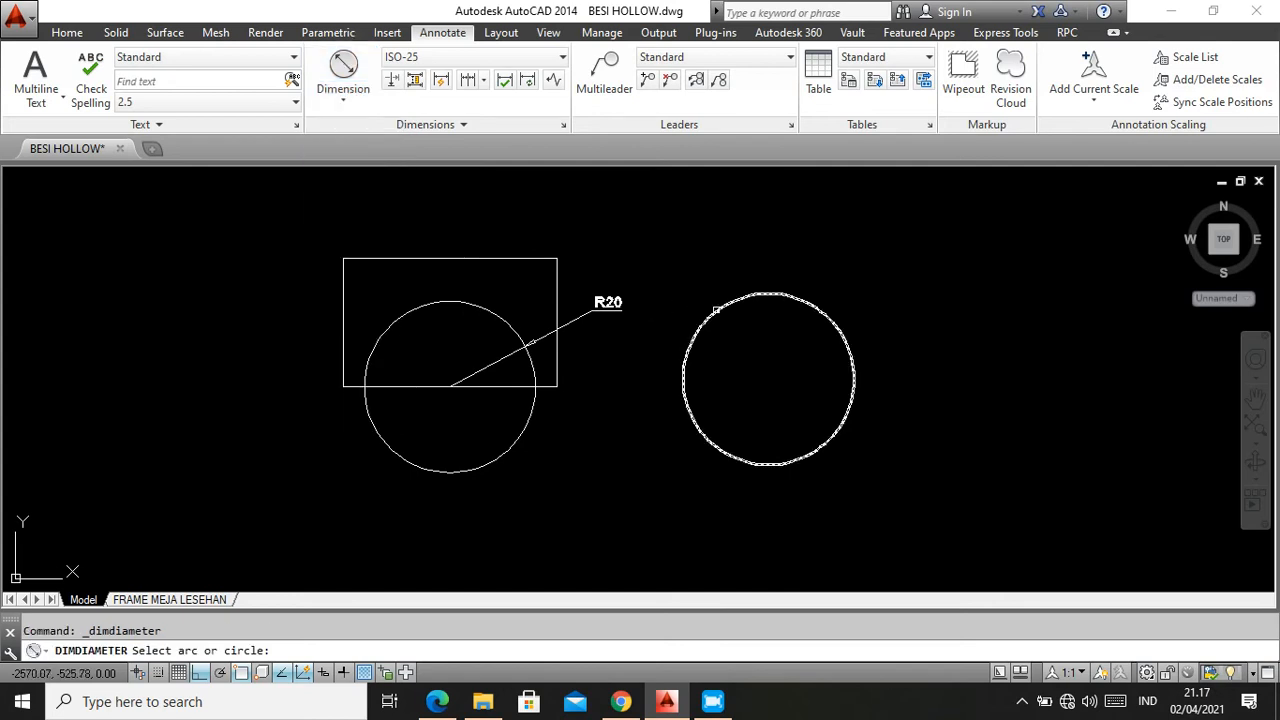
{"action": "left_click", "coordinate": [716, 311]}
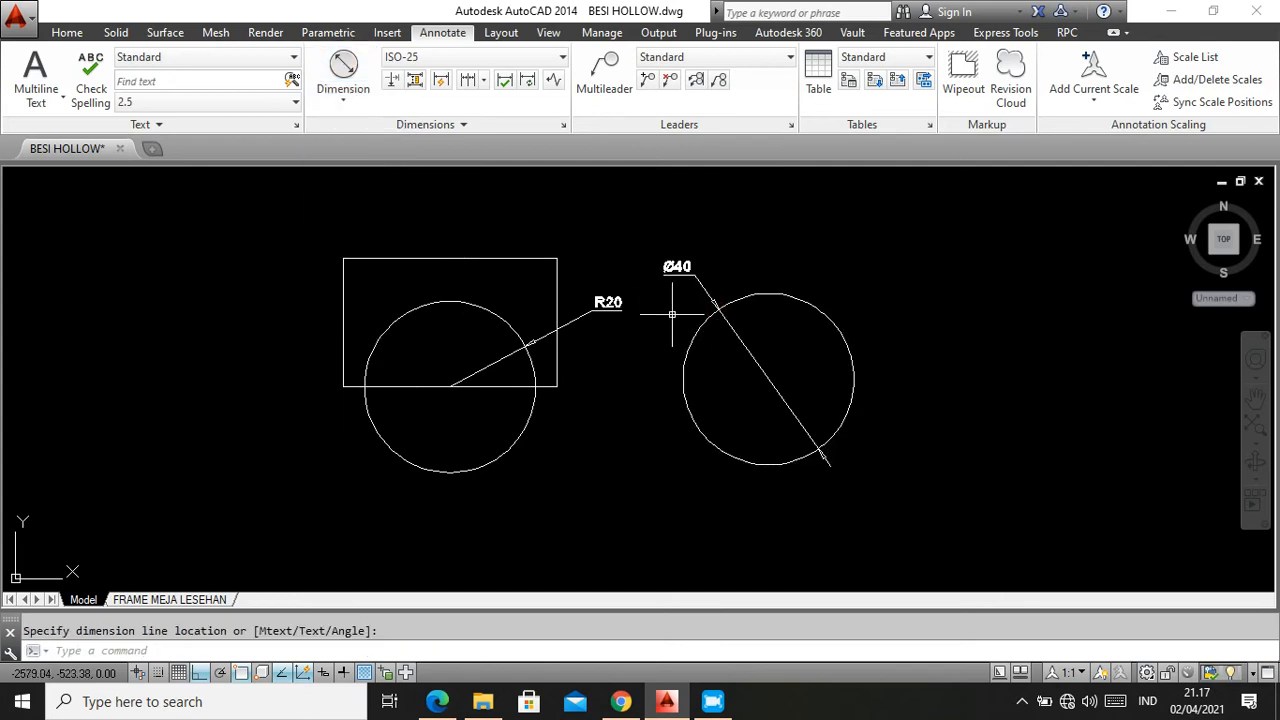
{"action": "scroll", "coordinate": [706, 280], "scroll_direction": "up", "scroll_amount": 2}
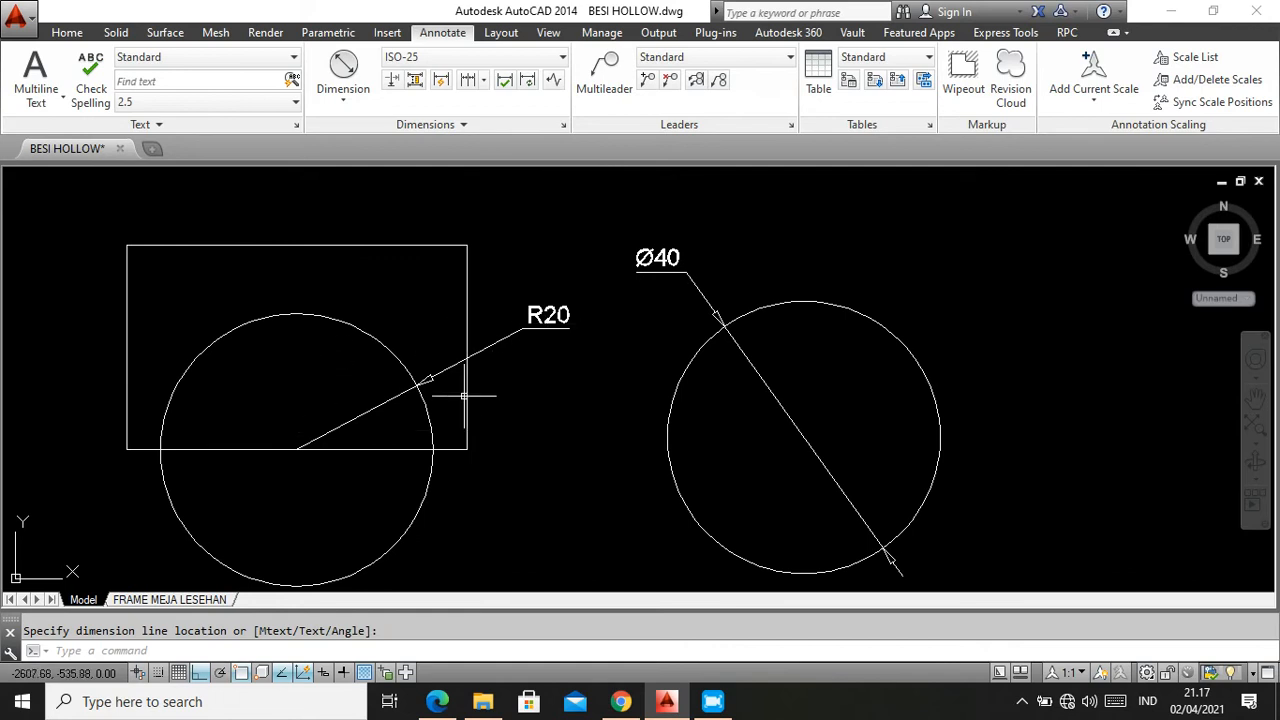
{"action": "scroll", "coordinate": [443, 345], "scroll_direction": "down", "scroll_amount": 1}
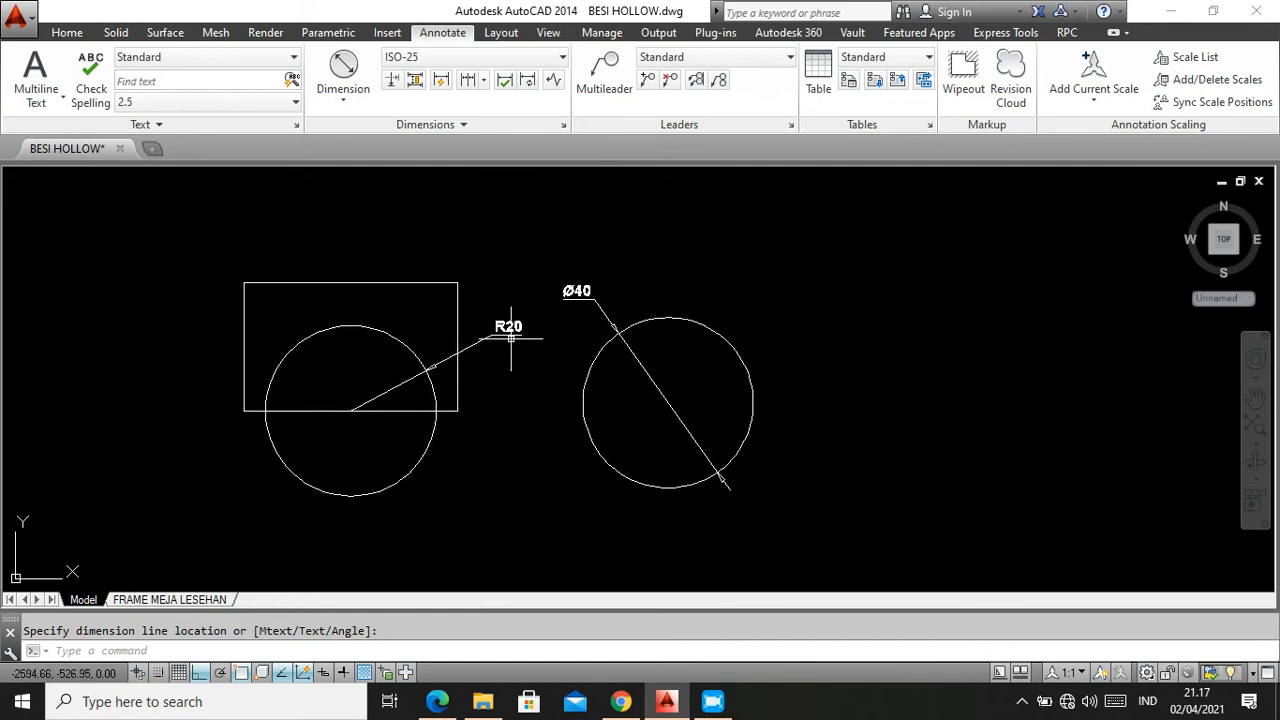
Add a radius dimension to the second circle, placing its text just above the circle
{"action": "scroll", "coordinate": [509, 335], "scroll_direction": "up", "scroll_amount": 1}
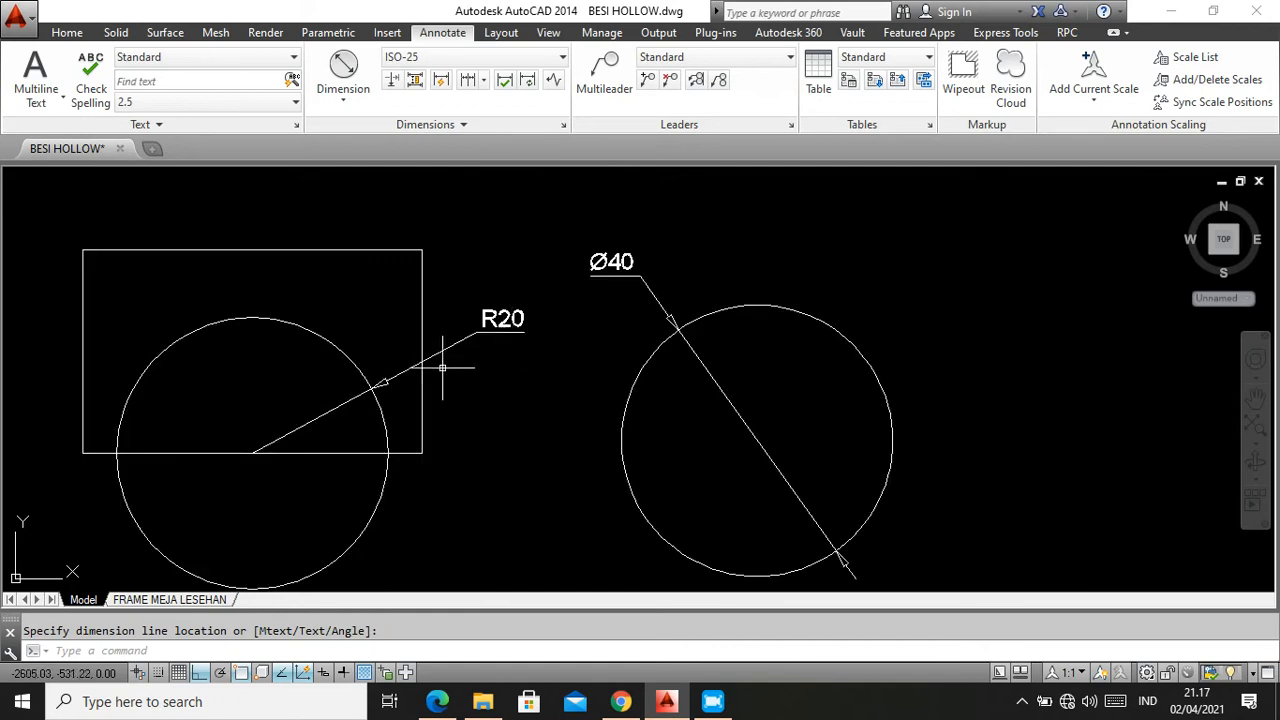
{"action": "left_click", "coordinate": [344, 105]}
{"action": "left_click", "coordinate": [345, 288]}
{"action": "left_click", "coordinate": [737, 303]}
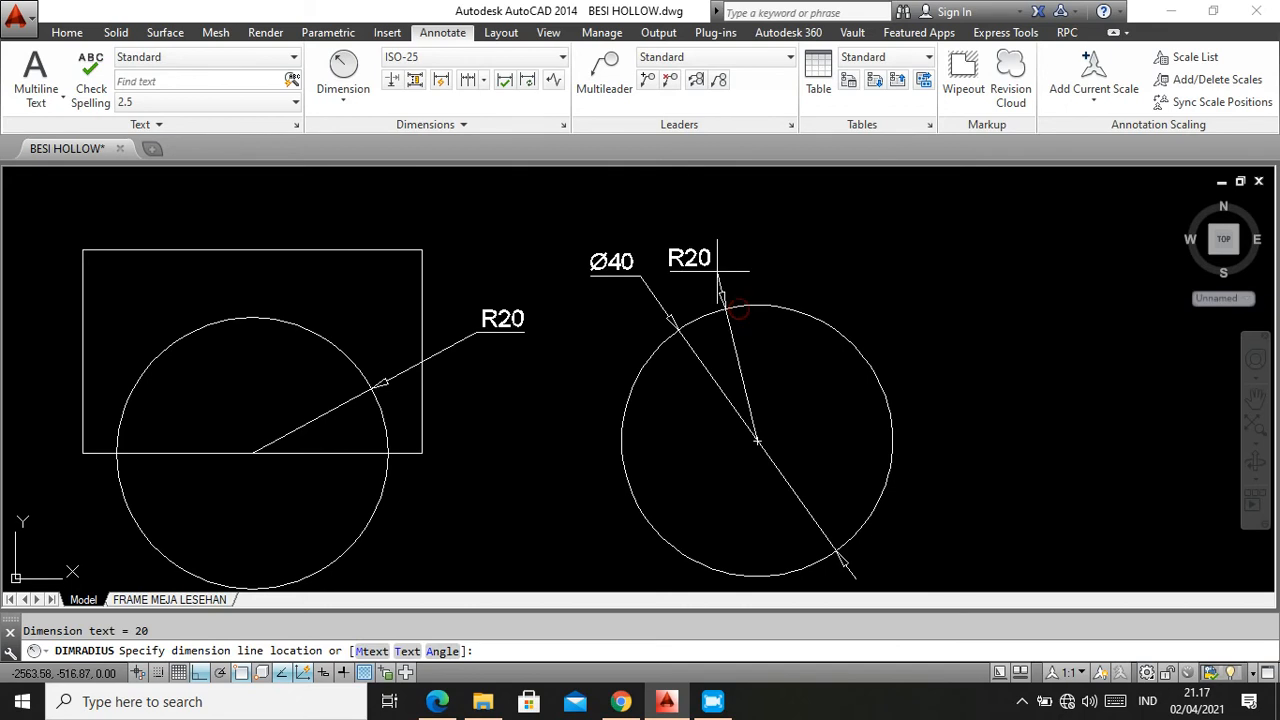
{"action": "left_click", "coordinate": [763, 273]}
{"action": "scroll", "coordinate": [697, 227], "scroll_direction": "down", "scroll_amount": 2}
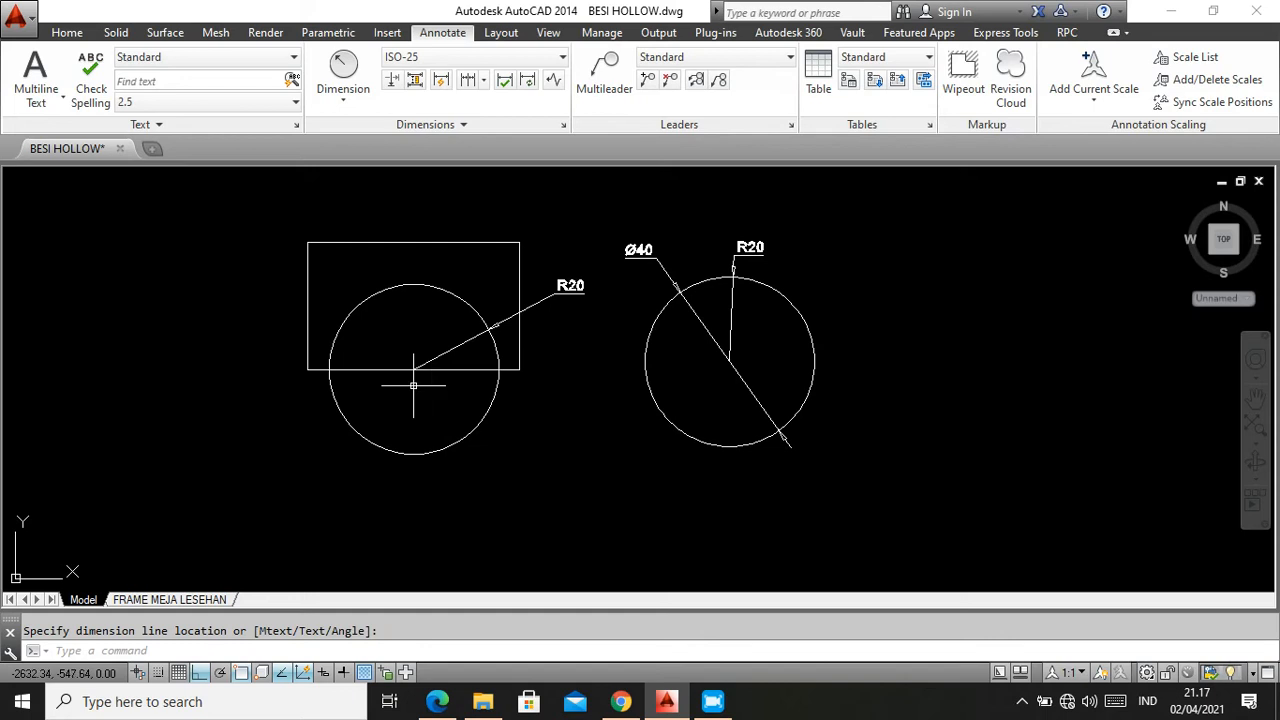
{"action": "scroll", "coordinate": [425, 368], "scroll_direction": "down", "scroll_amount": 1}
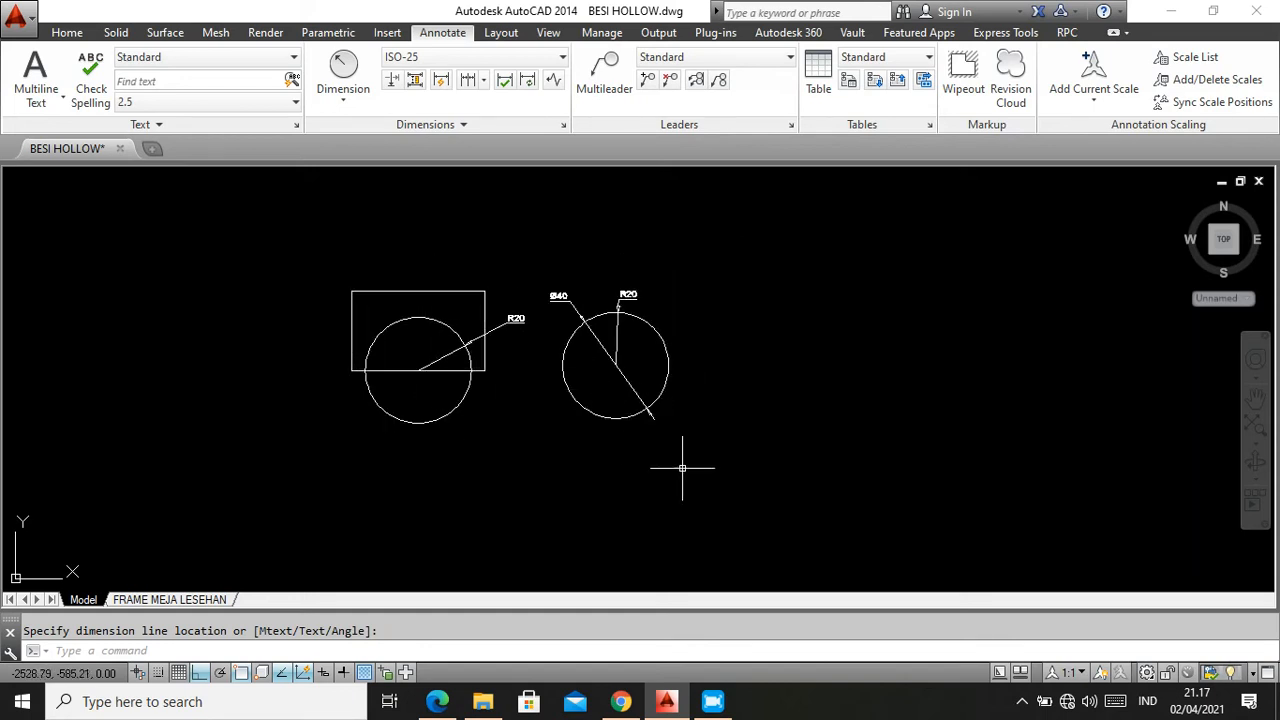
{"action": "left_click", "coordinate": [717, 494]}
{"action": "left_click", "coordinate": [689, 512]}
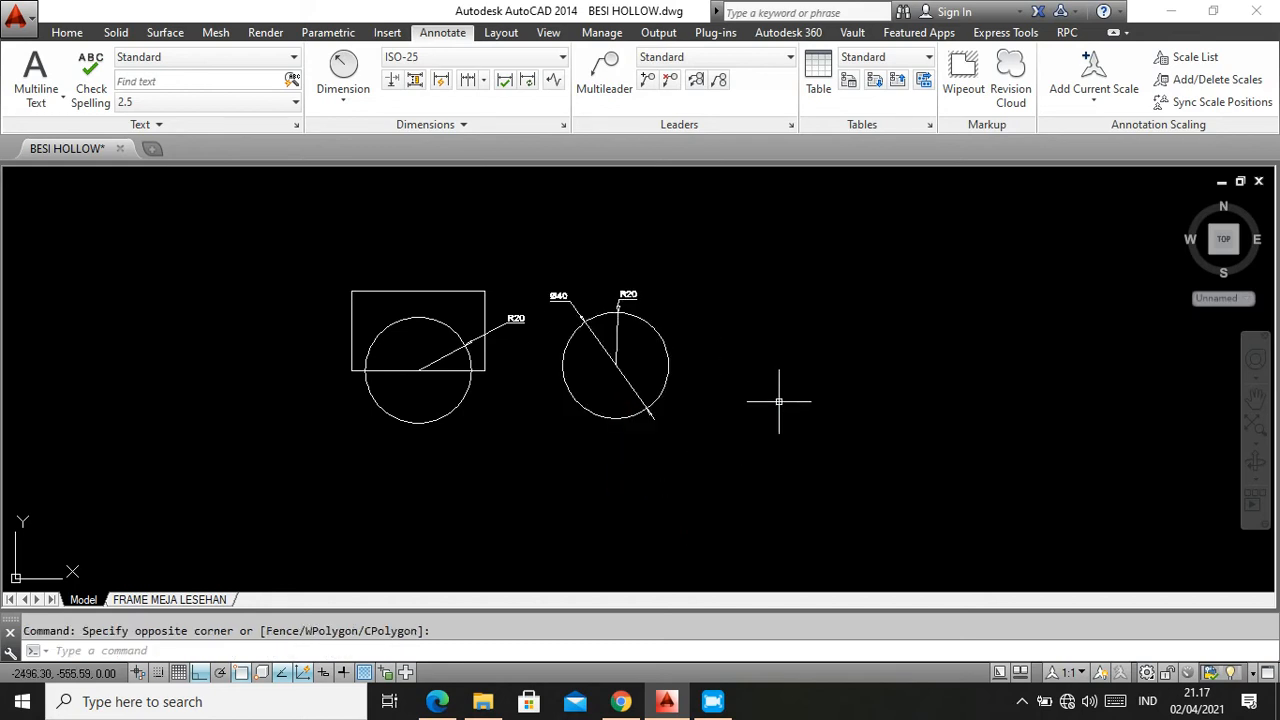
{"action": "scroll", "coordinate": [642, 495], "scroll_direction": "down", "scroll_amount": 10}
{"action": "scroll", "coordinate": [588, 440], "scroll_direction": "up", "scroll_amount": 4}
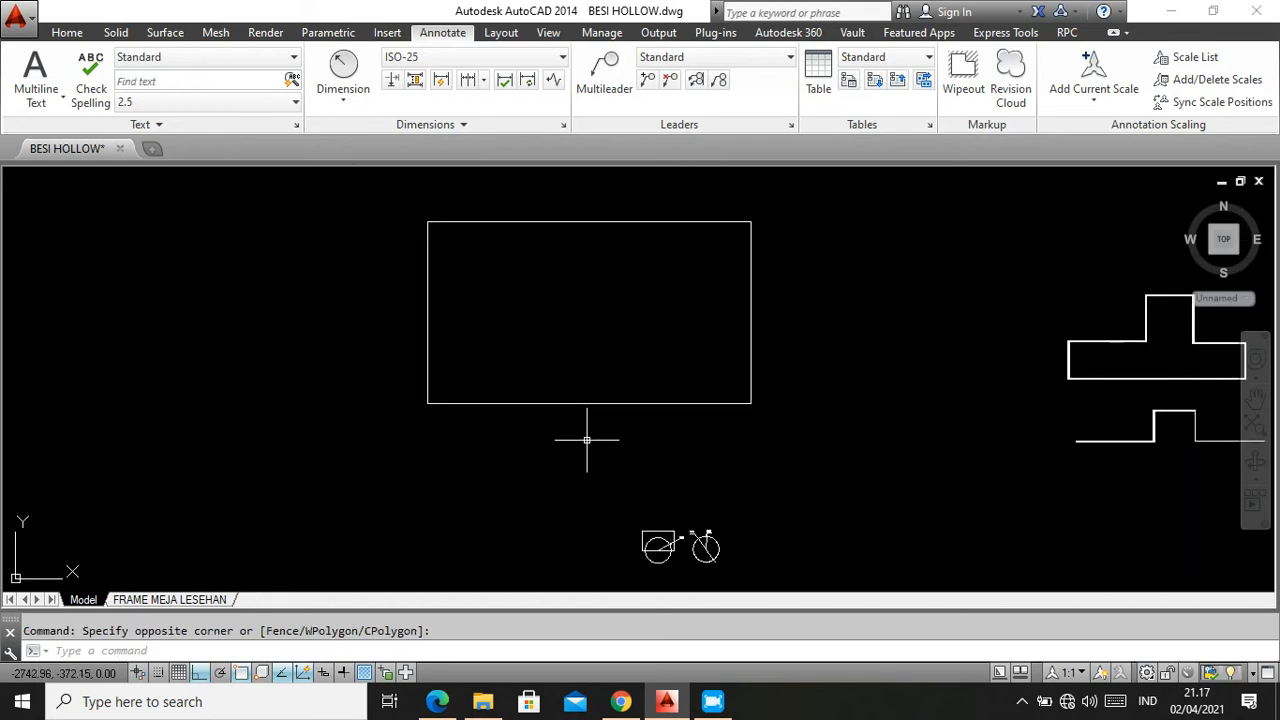
Switch to Pengenalan Auotacad BAB II.pdf in the browser and review the Circle Tool section through the three-point circle instructions
{"action": "left_click", "coordinate": [437, 701]}
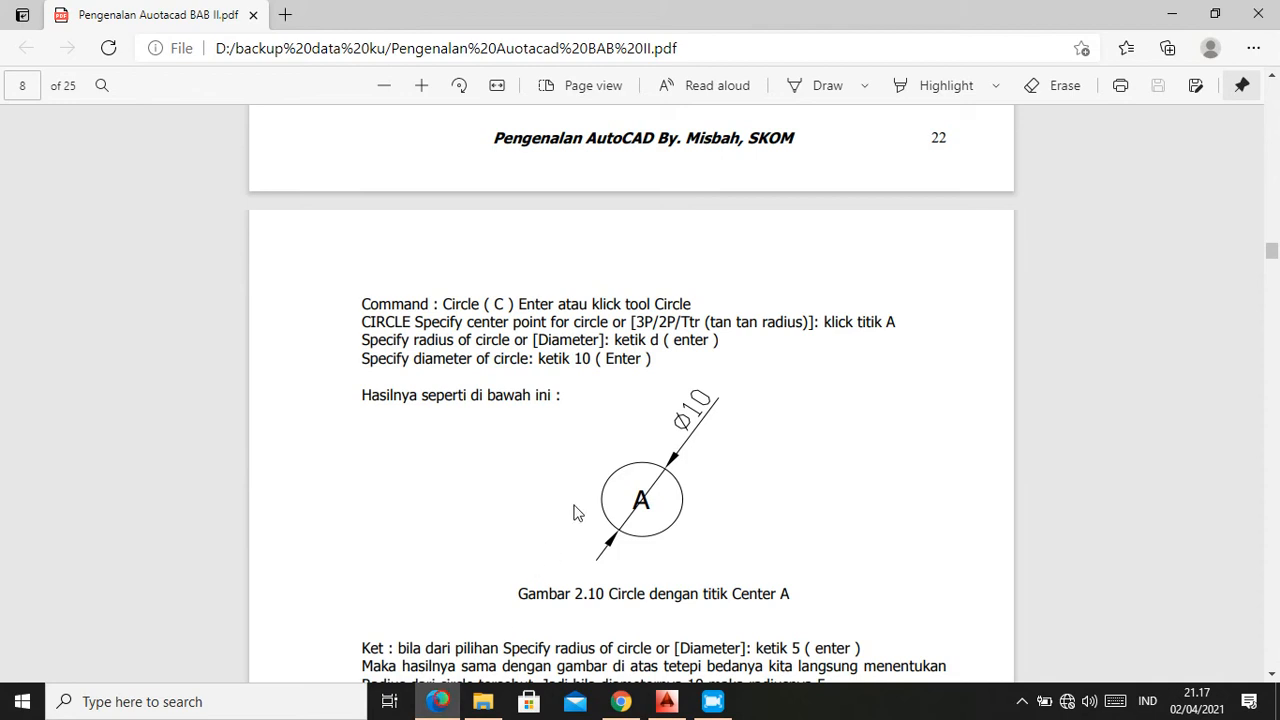
{"action": "scroll", "coordinate": [570, 333], "scroll_direction": "down", "scroll_amount": 2}
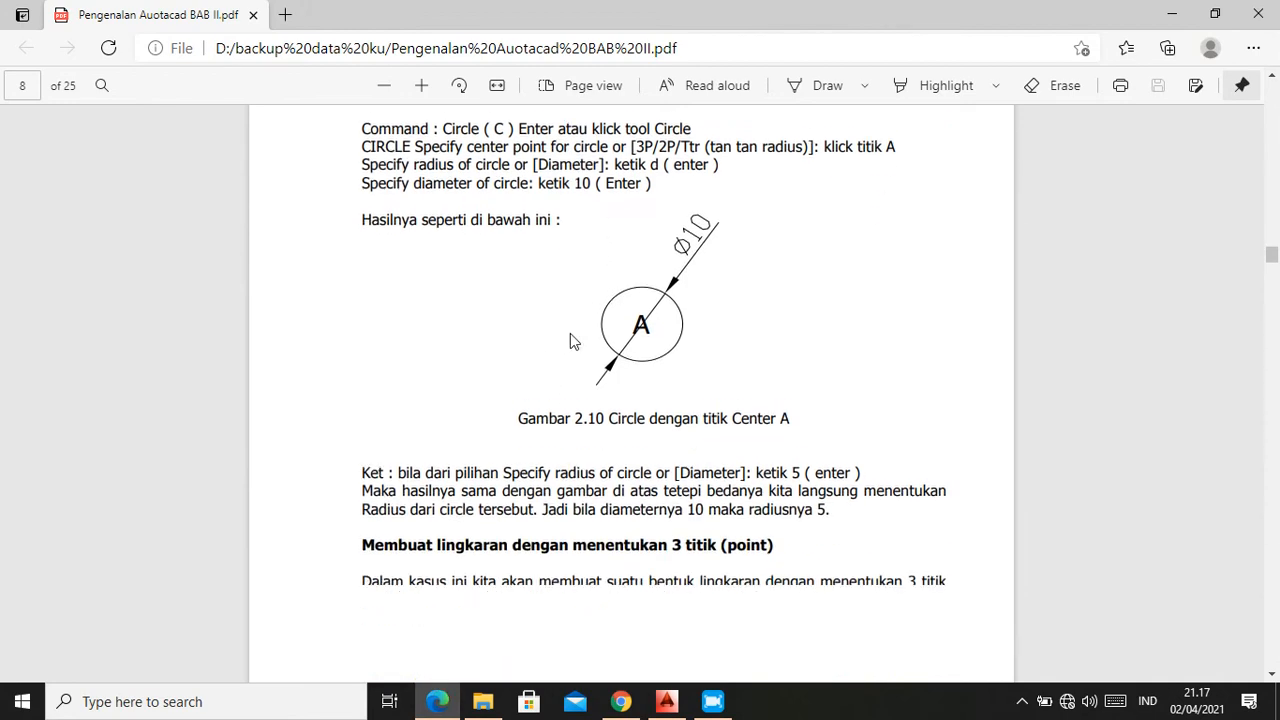
{"action": "scroll", "coordinate": [650, 322], "scroll_direction": "down", "scroll_amount": 1}
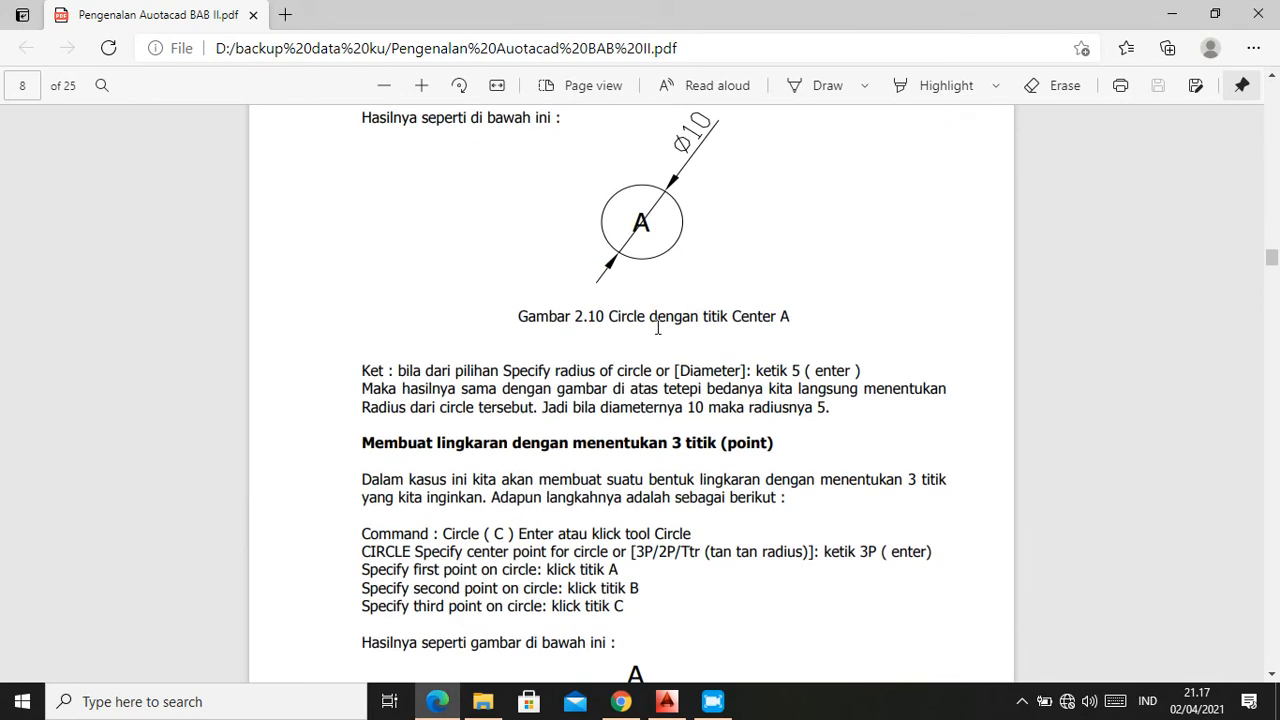
{"action": "scroll", "coordinate": [657, 328], "scroll_direction": "down", "scroll_amount": 1}
{"action": "scroll", "coordinate": [657, 328], "scroll_direction": "up", "scroll_amount": 2}
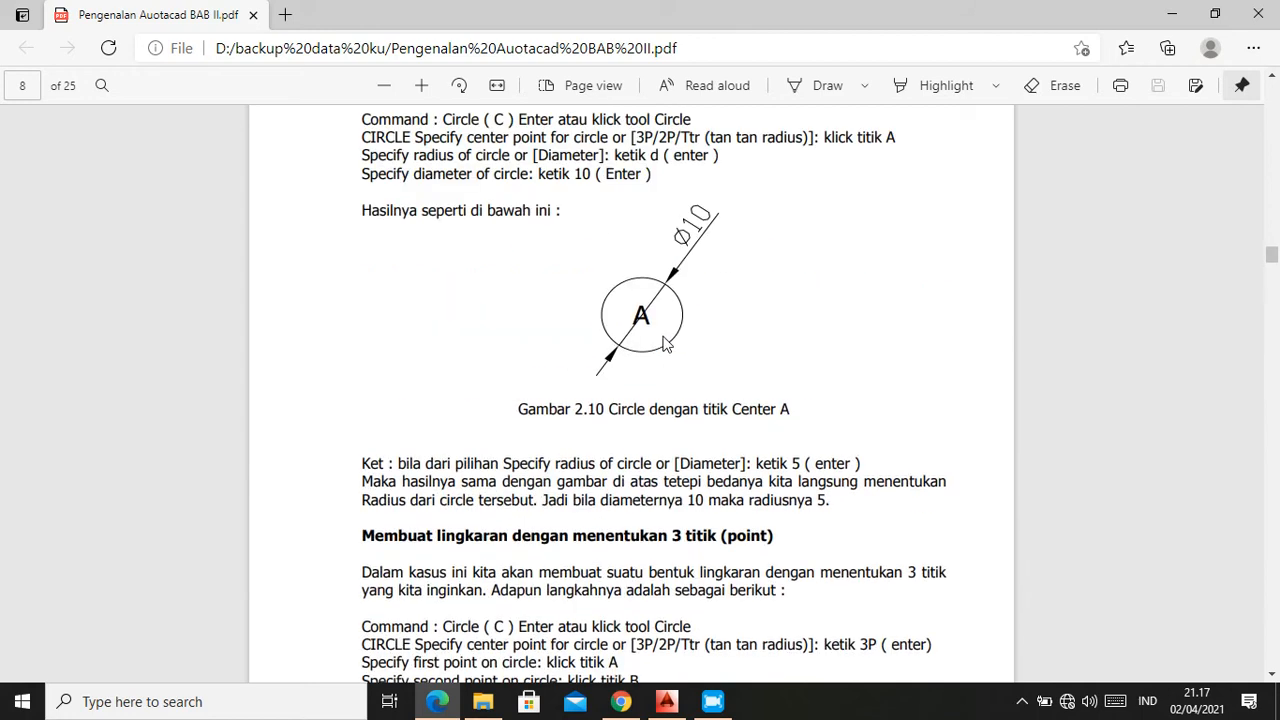
{"action": "scroll", "coordinate": [668, 338], "scroll_direction": "up", "scroll_amount": 3}
{"action": "scroll", "coordinate": [670, 342], "scroll_direction": "up", "scroll_amount": 5}
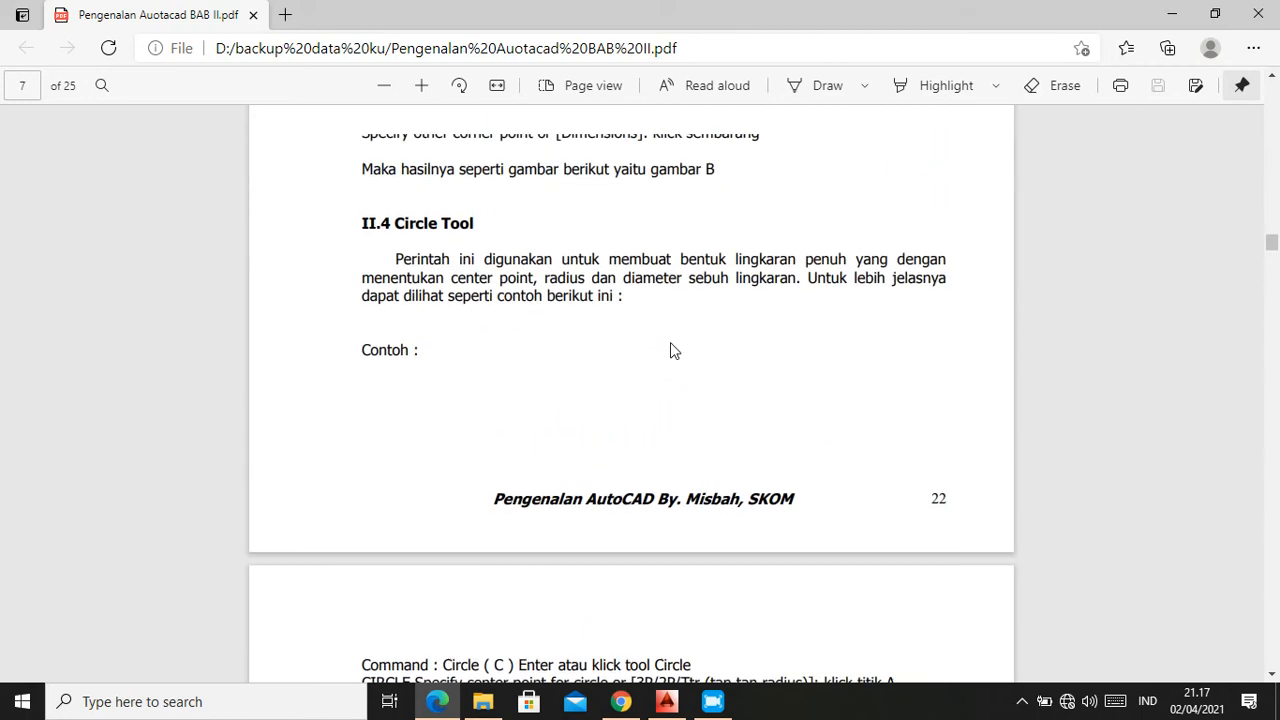
{"action": "scroll", "coordinate": [670, 342], "scroll_direction": "down", "scroll_amount": 9}
{"action": "scroll", "coordinate": [674, 348], "scroll_direction": "down", "scroll_amount": 2}
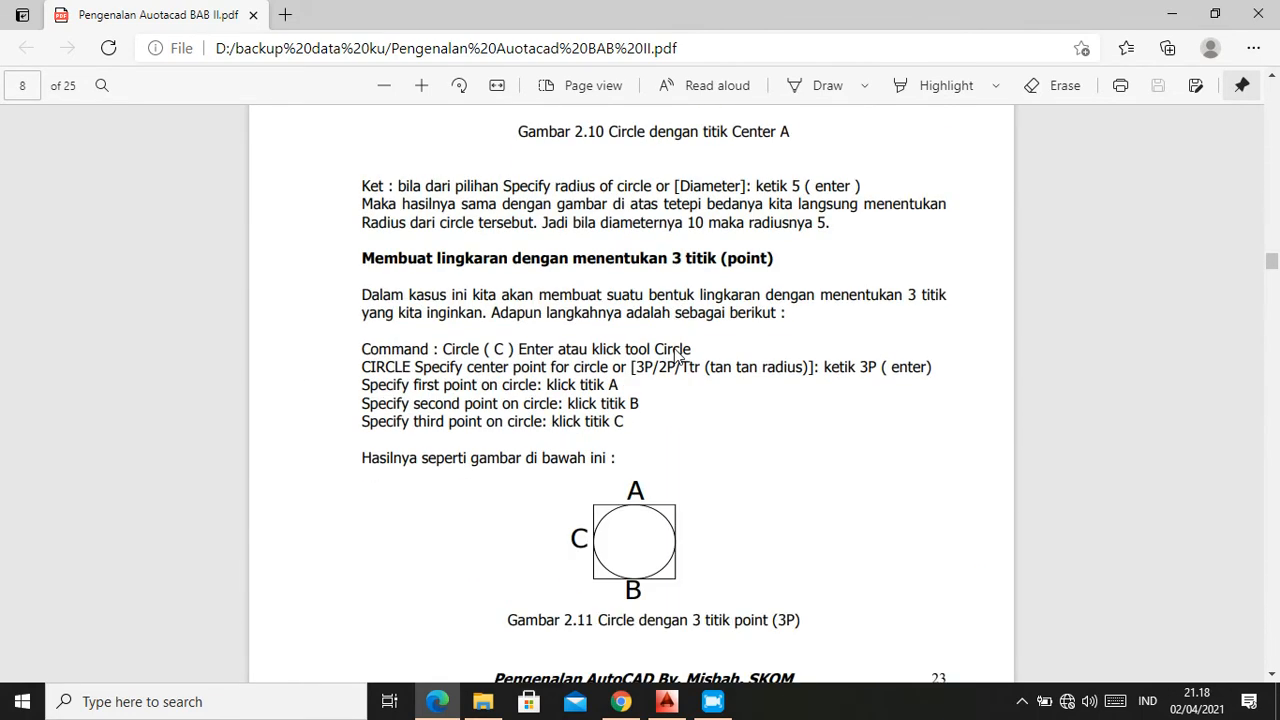
{"action": "scroll", "coordinate": [676, 352], "scroll_direction": "down", "scroll_amount": 1}
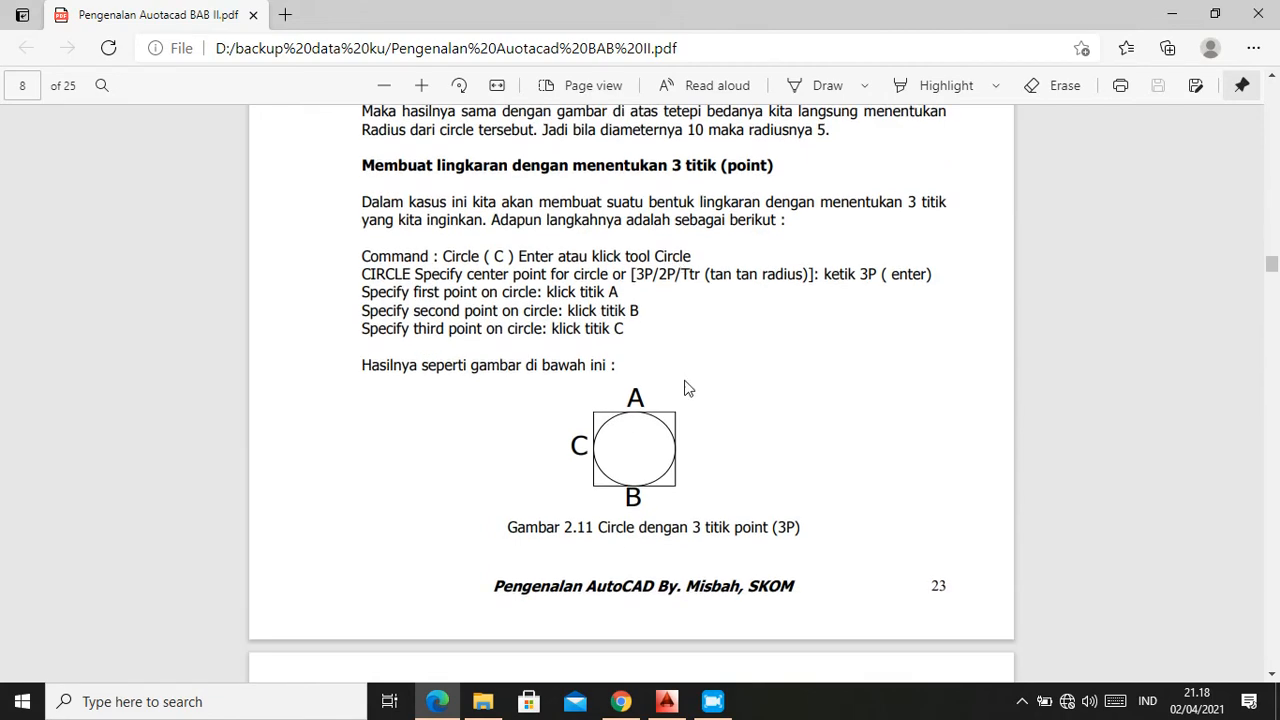
Switch to AutoCAD and draw a three-point circle through the midpoints of the large rectangle's bottom, top and left edges
{"action": "left_click", "coordinate": [667, 701]}
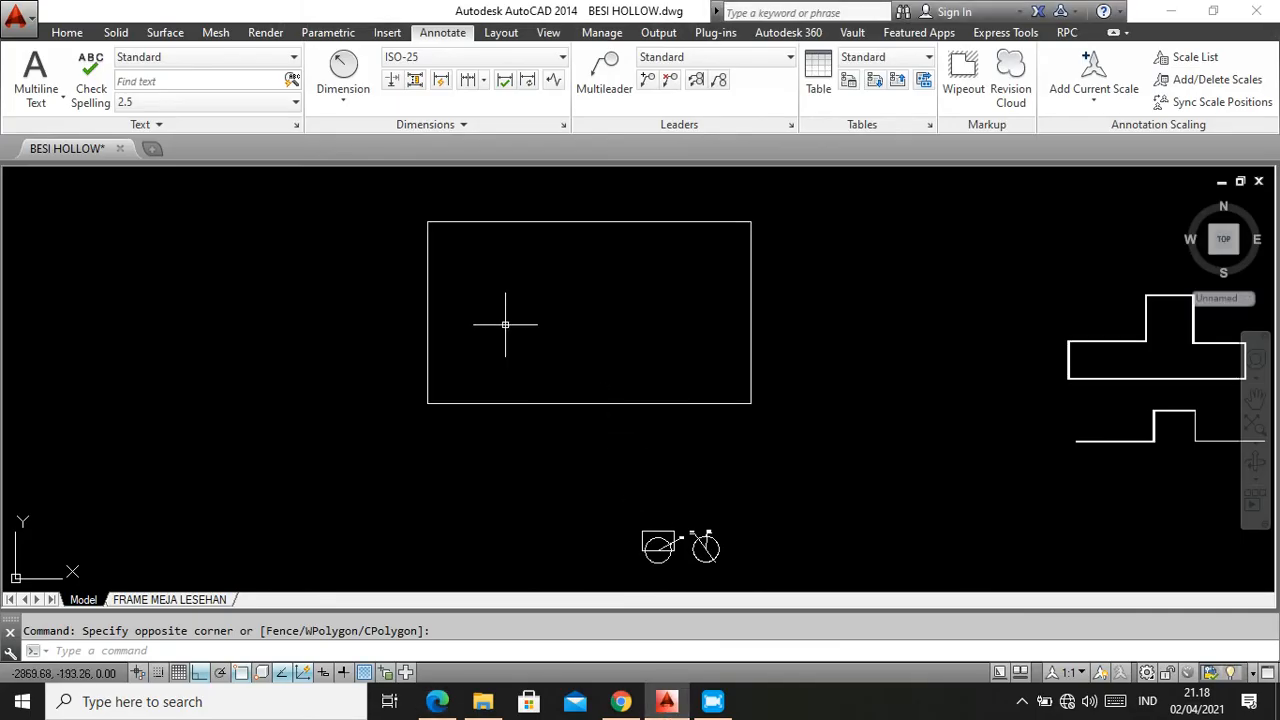
{"action": "type", "text": "c"}
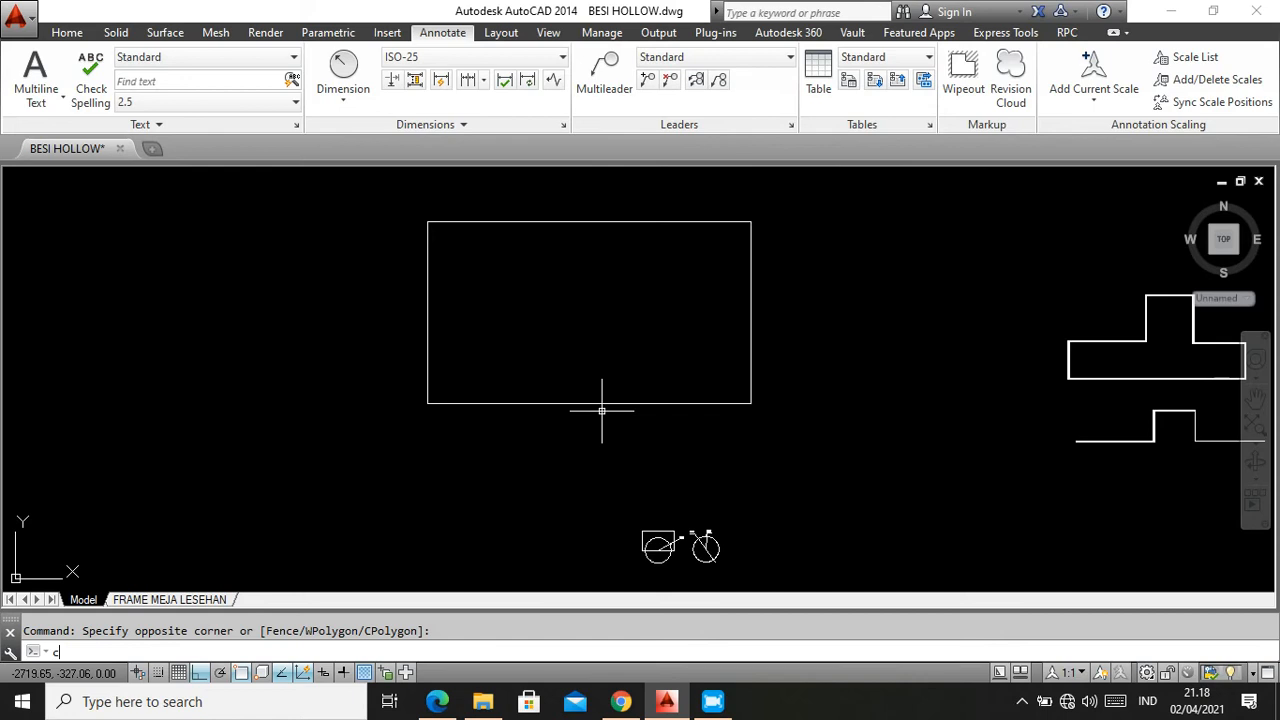
{"action": "key", "text": "Return"}
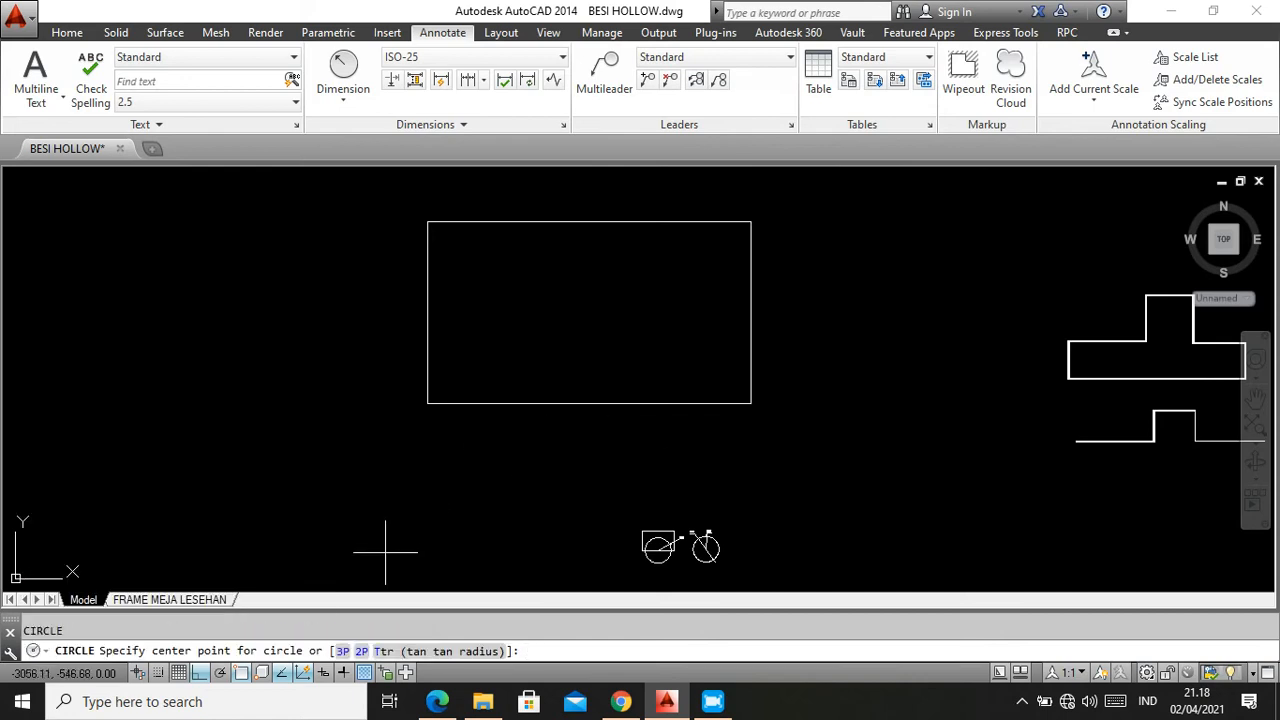
{"action": "left_click", "coordinate": [341, 651]}
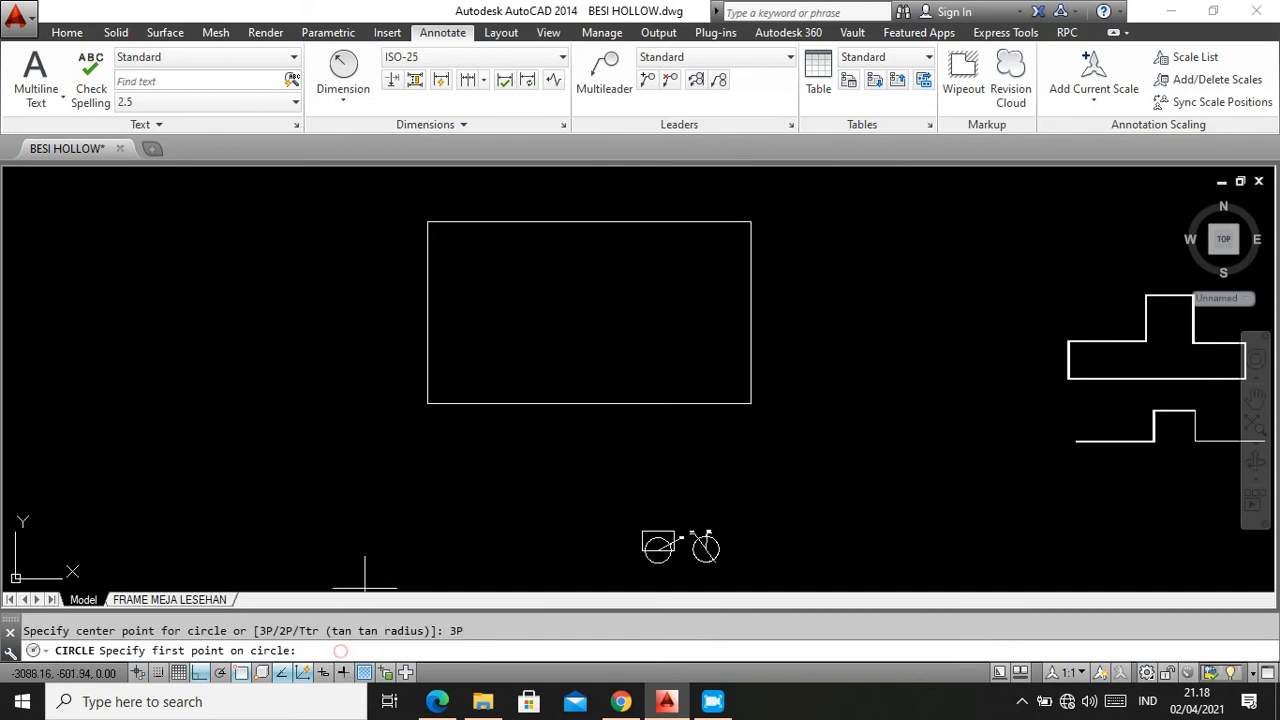
{"action": "left_click", "coordinate": [589, 403]}
{"action": "left_click", "coordinate": [588, 221]}
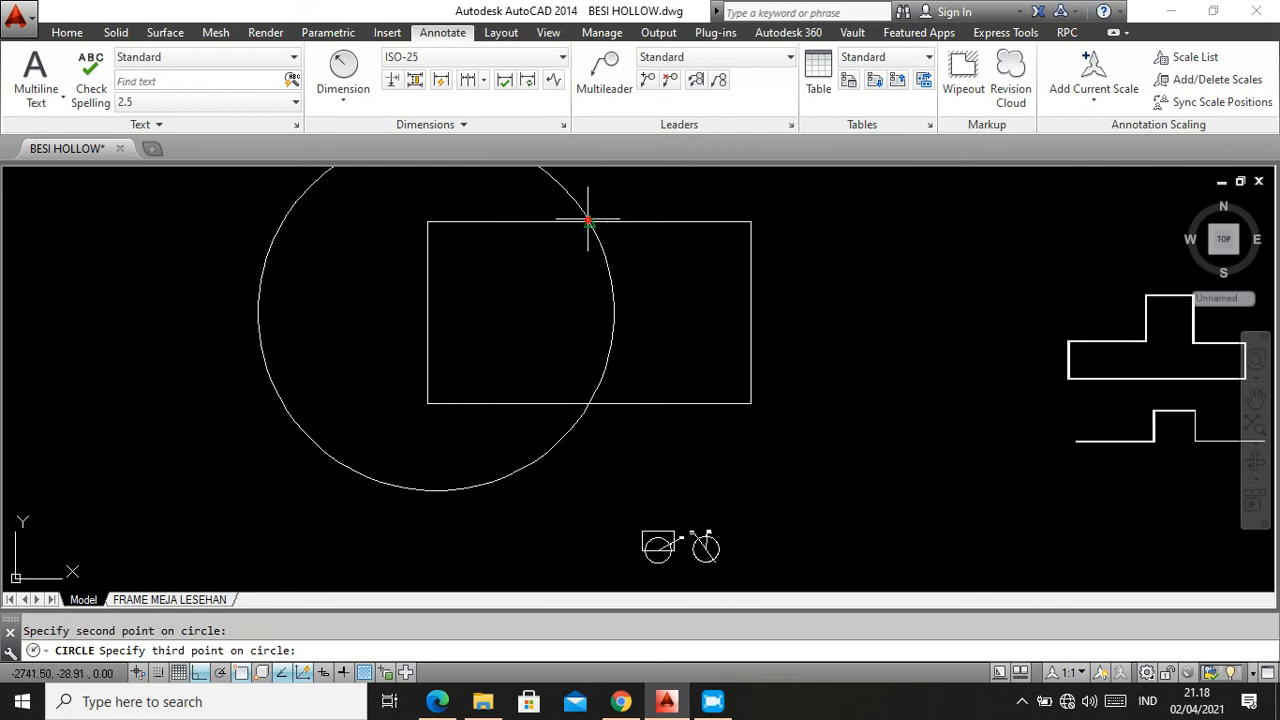
{"action": "left_click", "coordinate": [427, 312]}
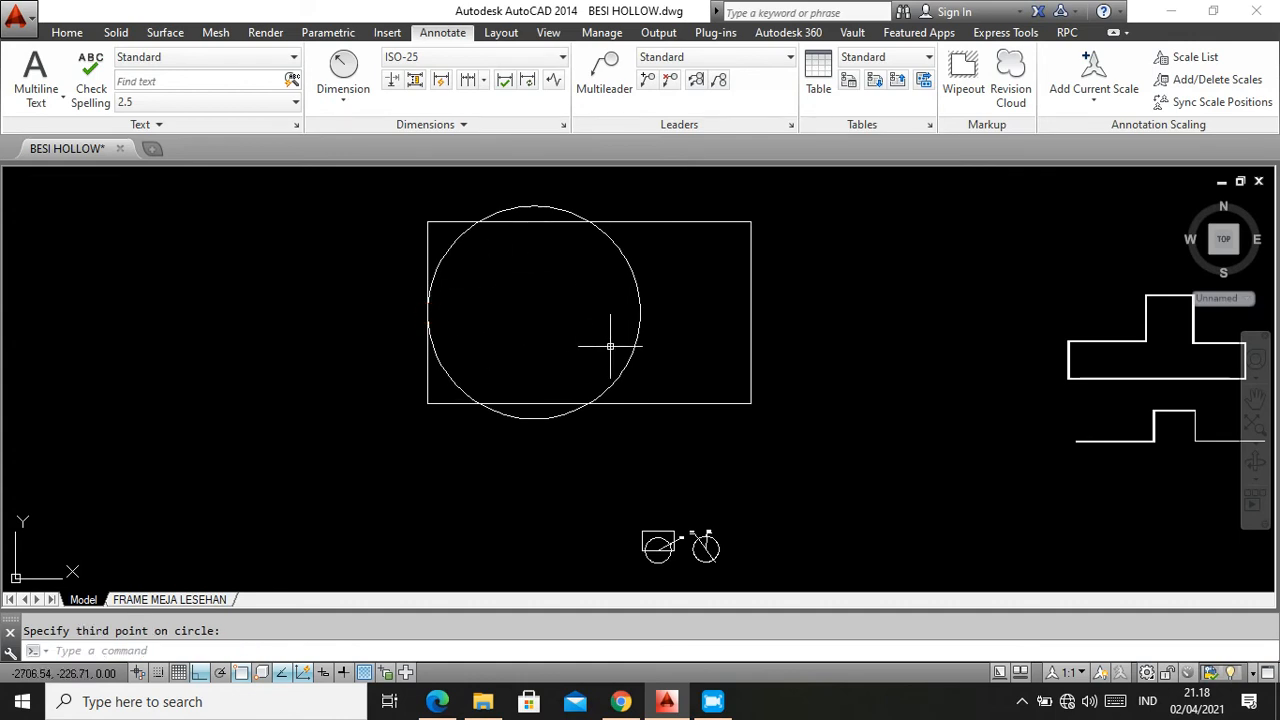
Delete the three-point circle from the large rectangle
{"action": "left_click", "coordinate": [673, 313]}
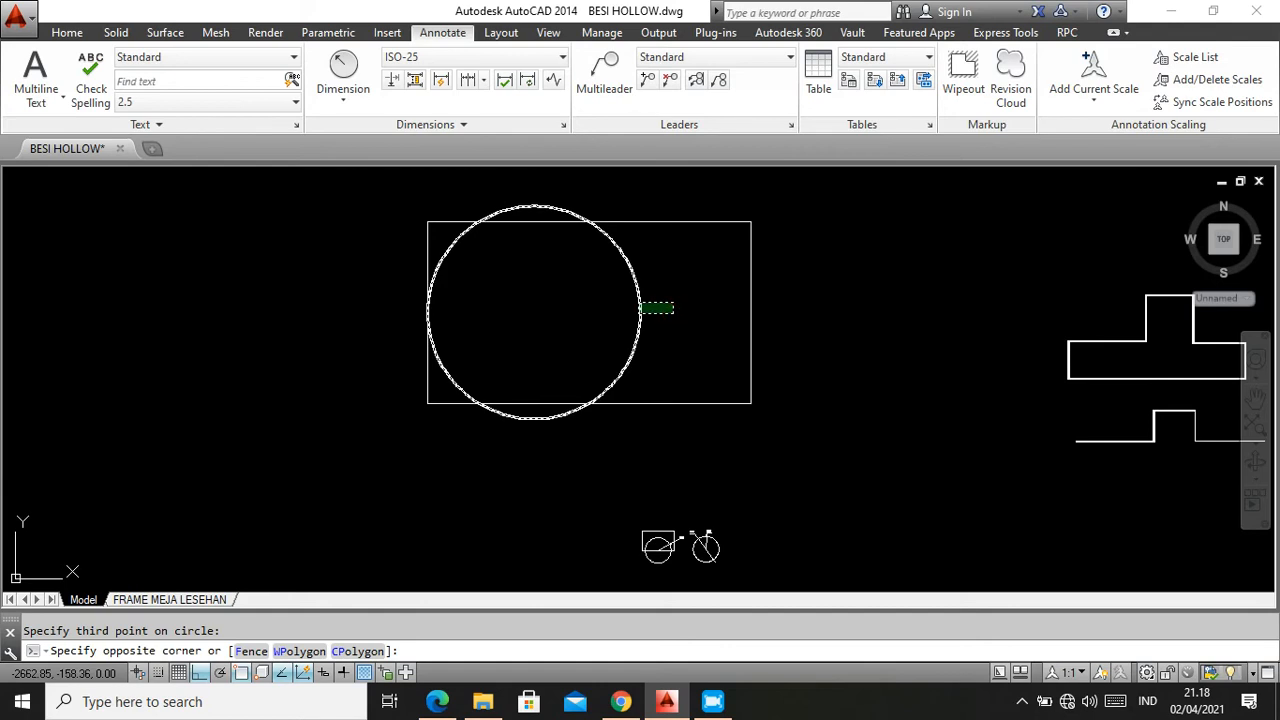
{"action": "left_click", "coordinate": [634, 298]}
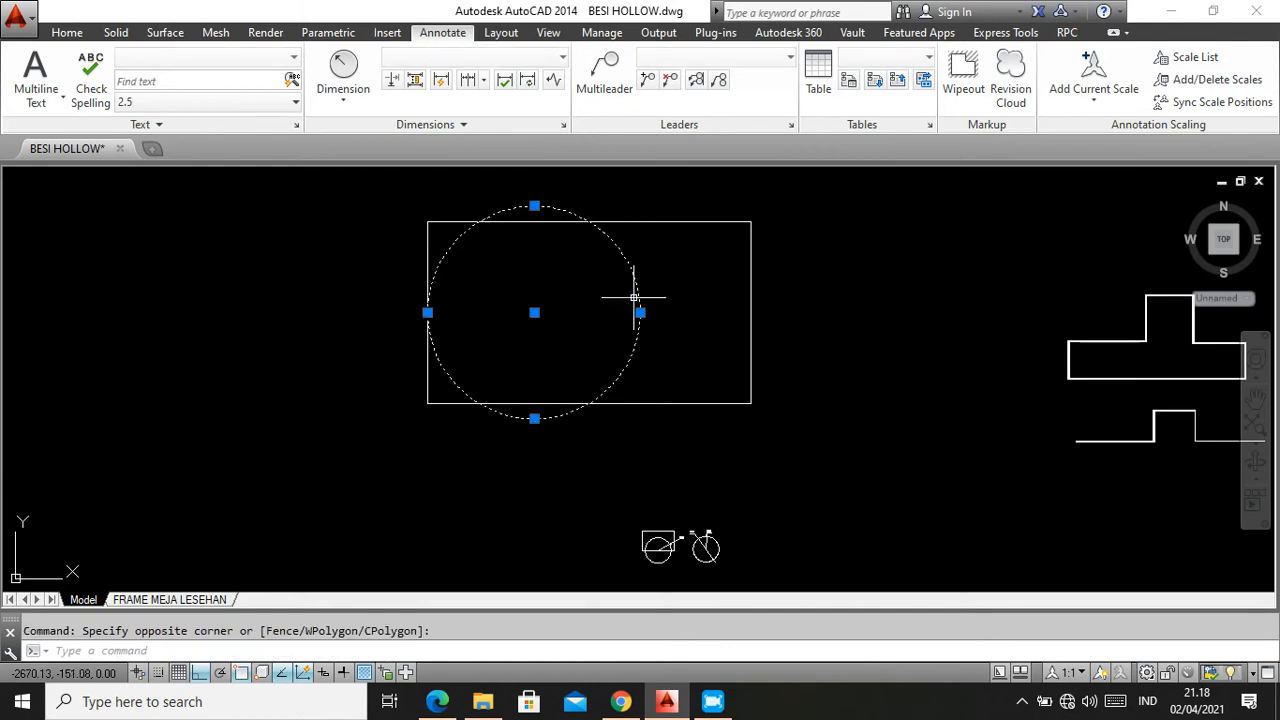
{"action": "key", "text": "Delete"}
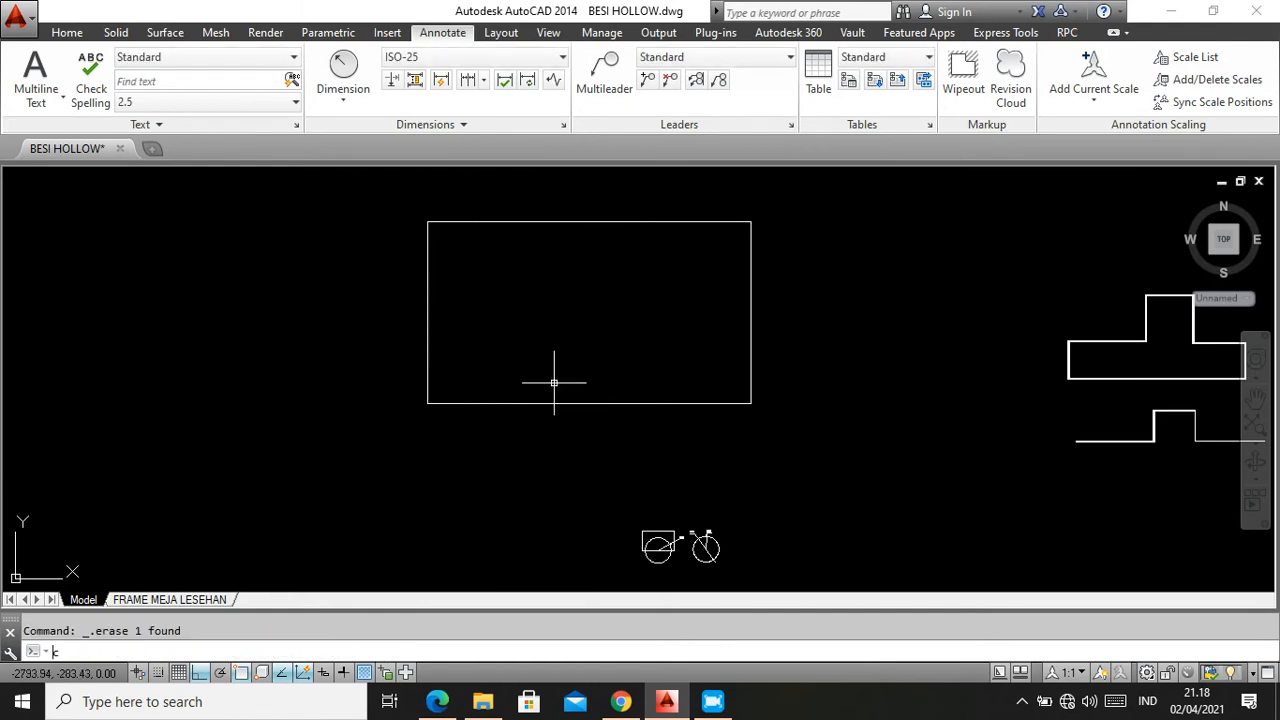
Draw a two-point circle in the large rectangle, with its diameter running from the top edge's midpoint to the bottom edge's midpoint
{"action": "key", "text": "Return"}
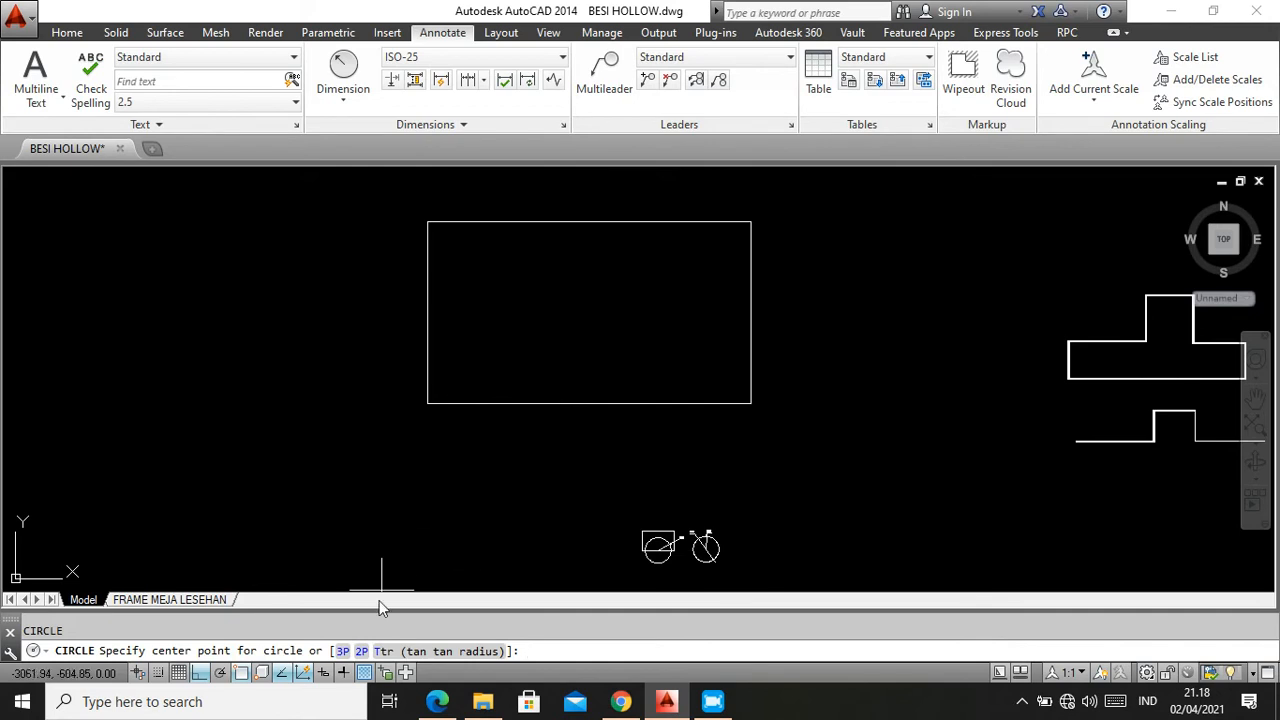
{"action": "left_click", "coordinate": [360, 651]}
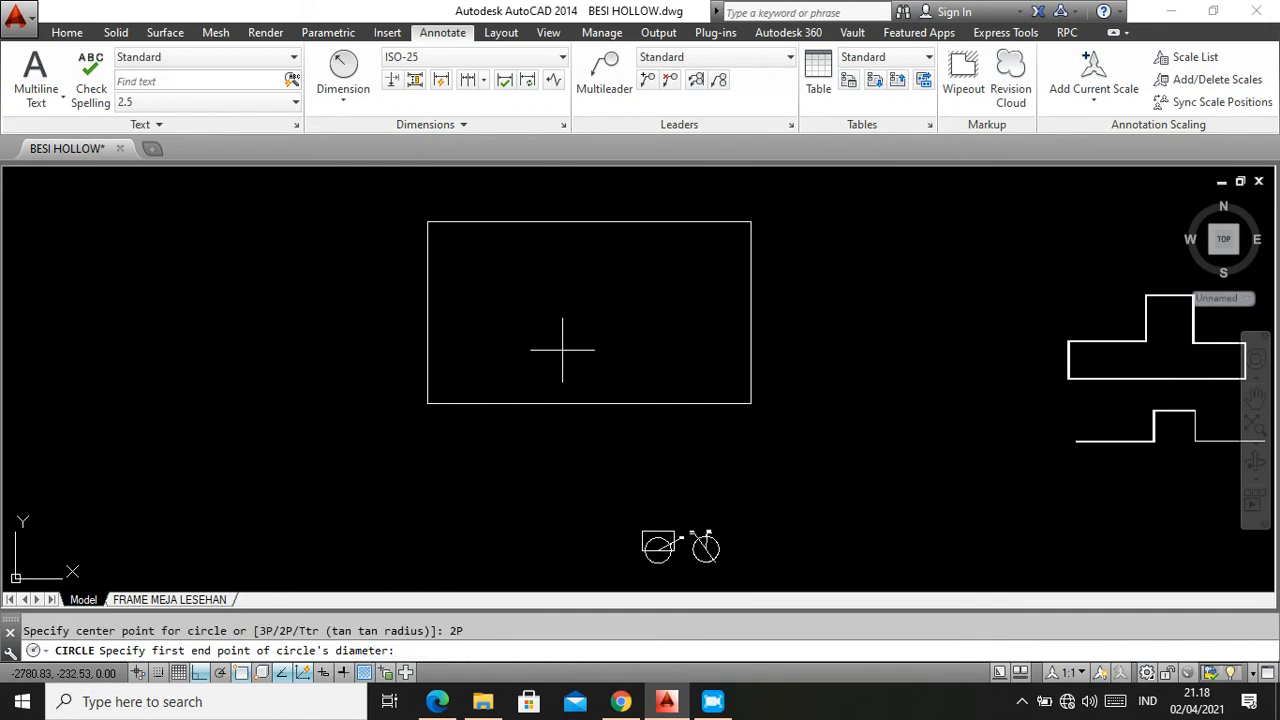
{"action": "left_click", "coordinate": [590, 223]}
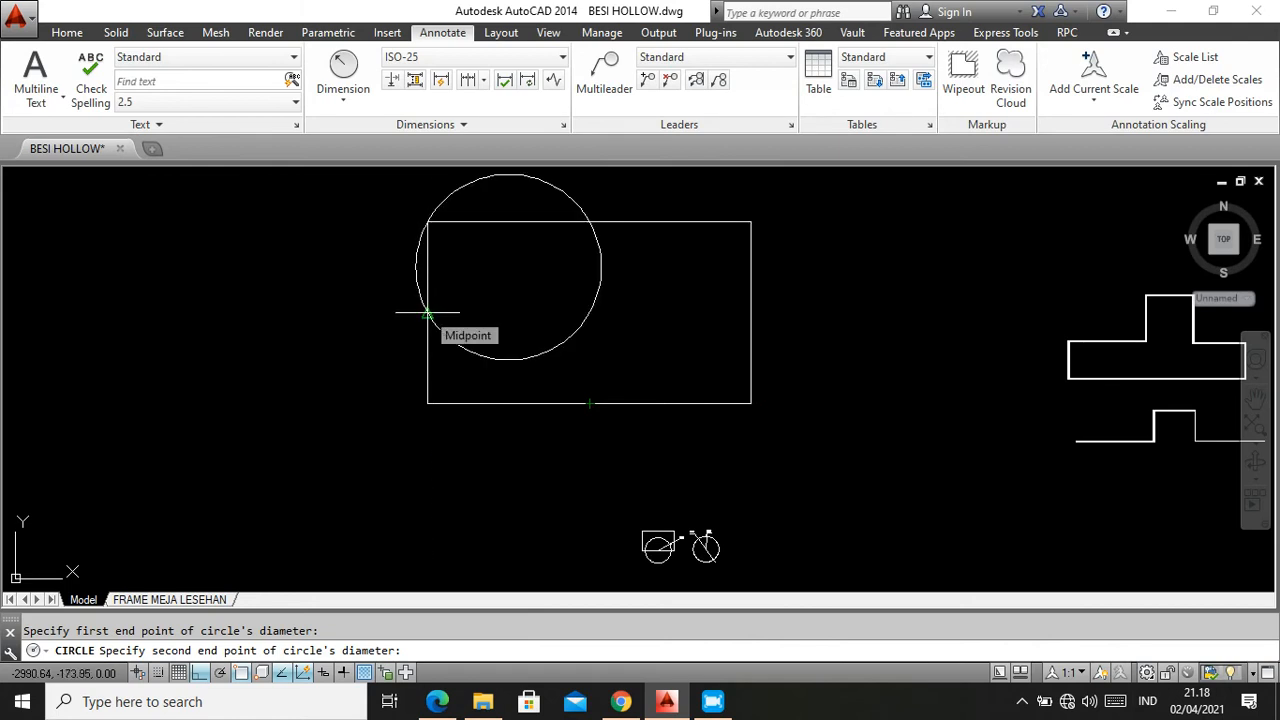
{"action": "left_click", "coordinate": [589, 403]}
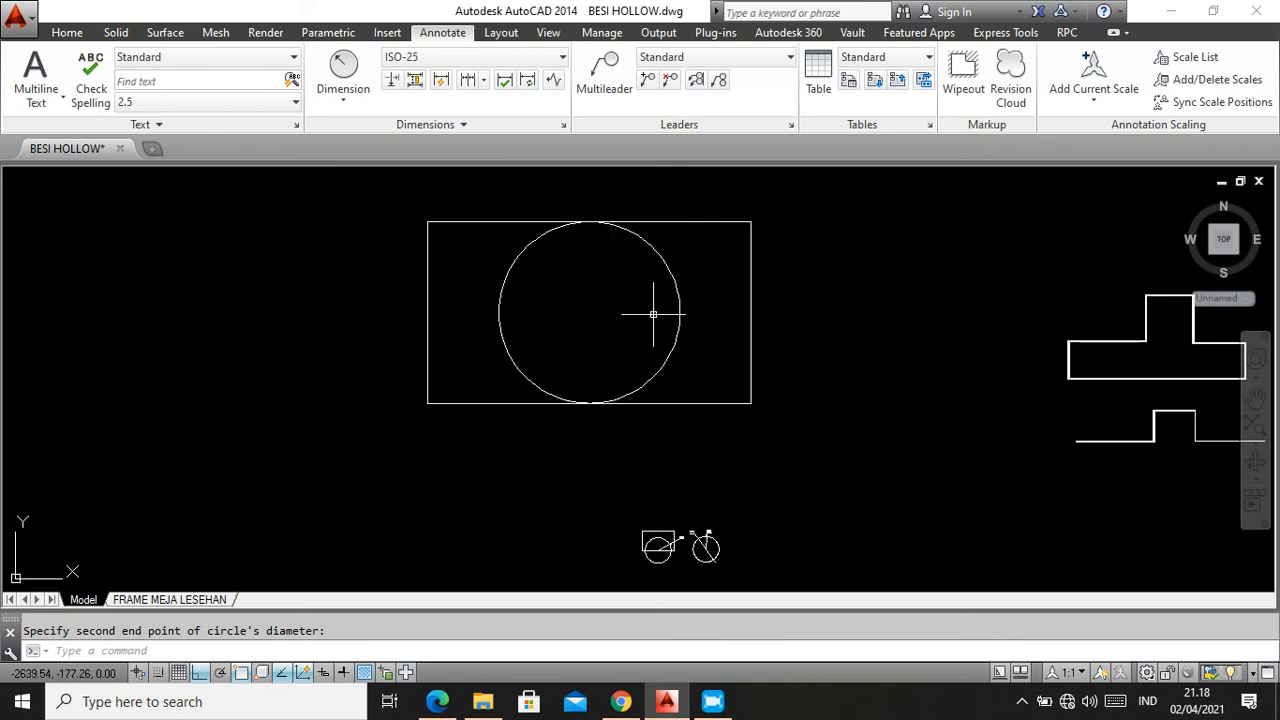
{"action": "scroll", "coordinate": [531, 298], "scroll_direction": "down", "scroll_amount": 2}
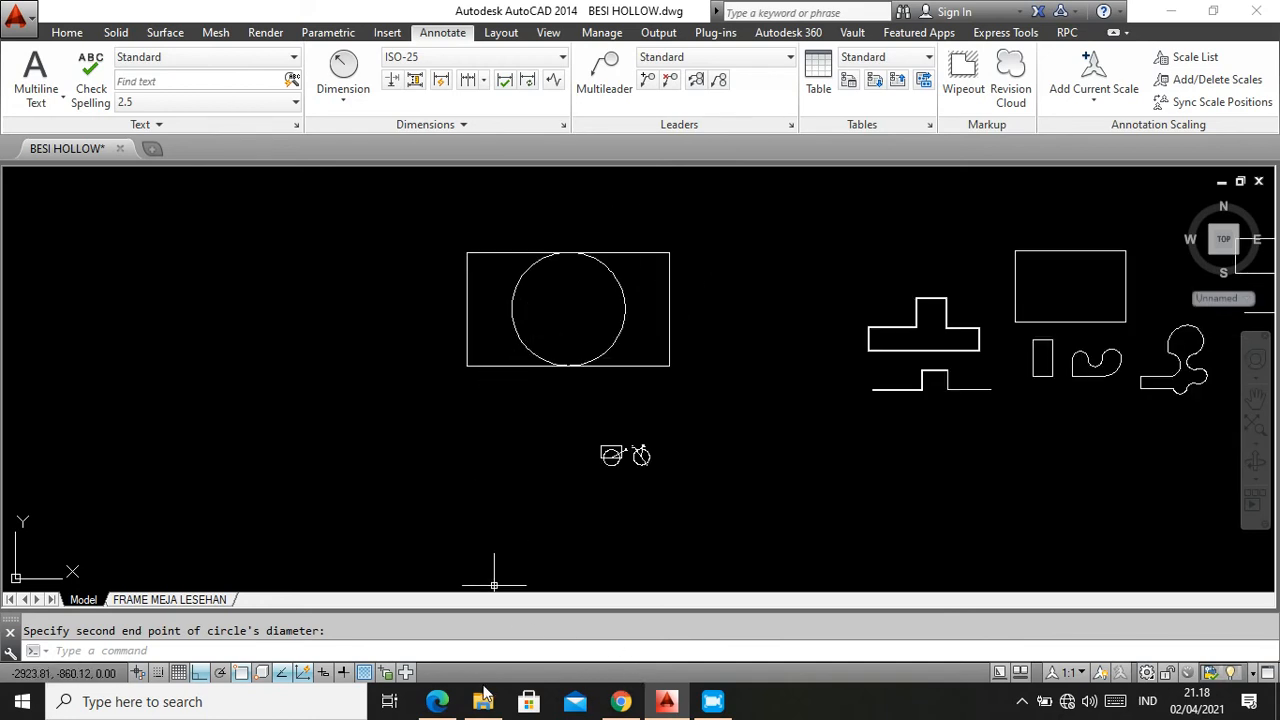
{"action": "mouse_move", "coordinate": [666, 706]}
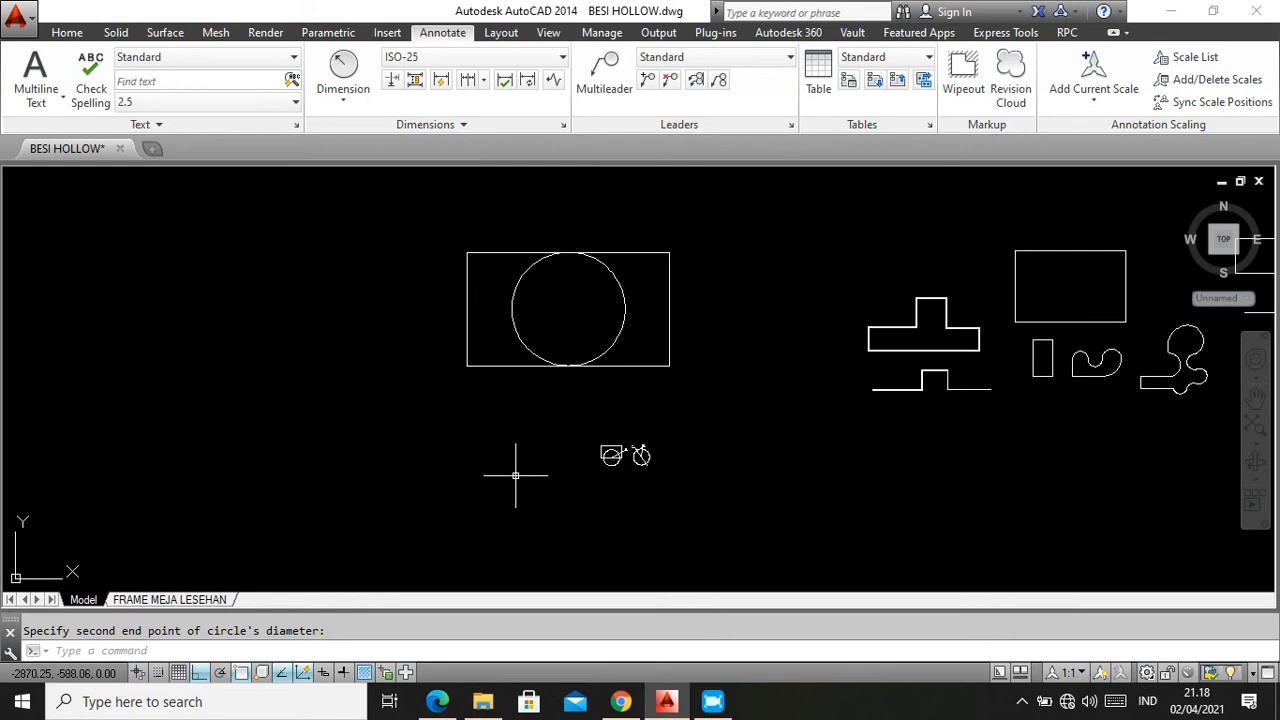
{"action": "scroll", "coordinate": [595, 417], "scroll_direction": "down", "scroll_amount": 2}
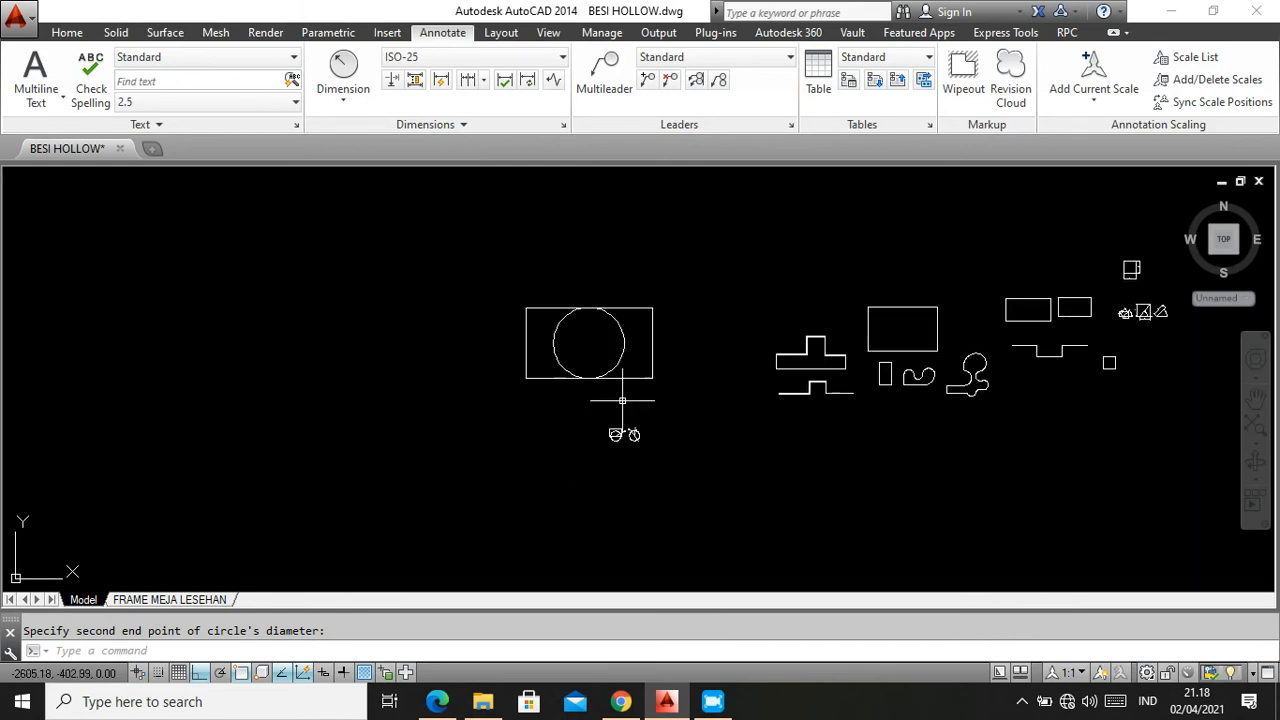
{"action": "scroll", "coordinate": [515, 390], "scroll_direction": "up", "scroll_amount": 5}
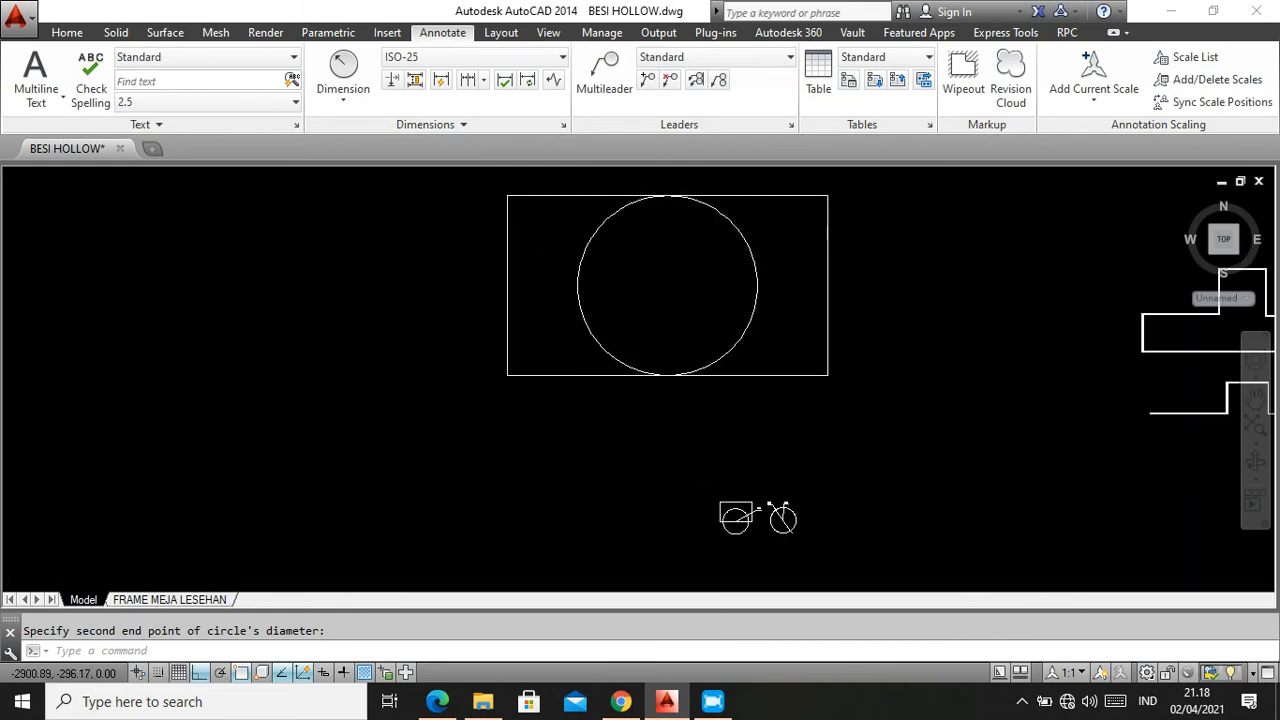
{"action": "left_click", "coordinate": [650, 296]}
{"action": "left_click", "coordinate": [630, 284]}
{"action": "scroll", "coordinate": [605, 320], "scroll_direction": "down", "scroll_amount": 2}
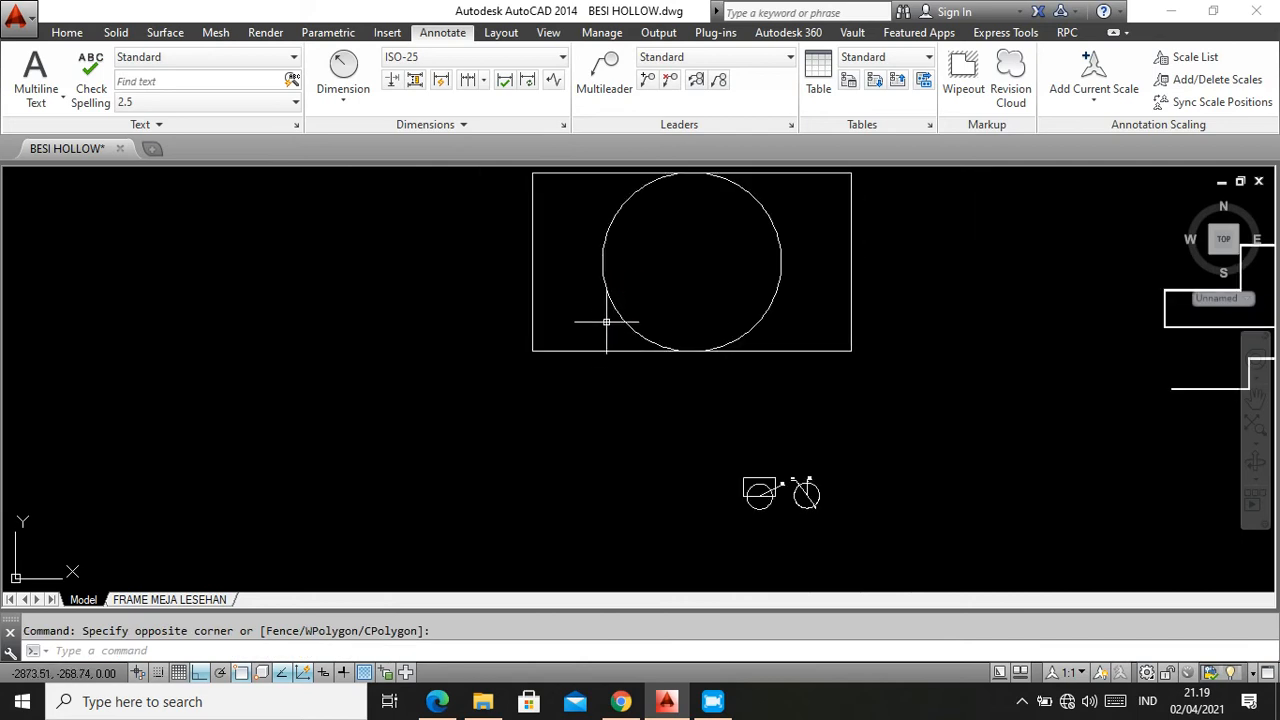
Draw a circle of radius 20 tangent to the large rectangle's left and bottom edges, using the Ttr (tan tan radius) option
{"action": "scroll", "coordinate": [555, 320], "scroll_direction": "up", "scroll_amount": 2}
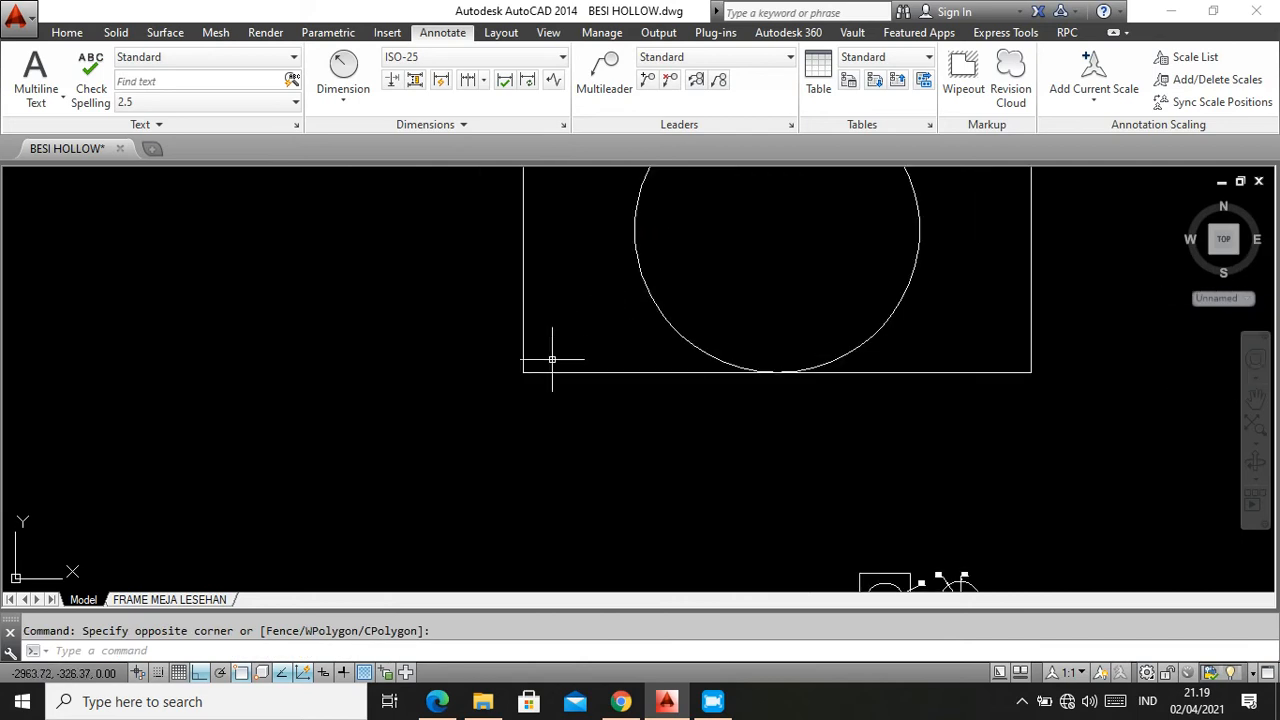
{"action": "type", "text": "c"}
{"action": "key", "text": "Return"}
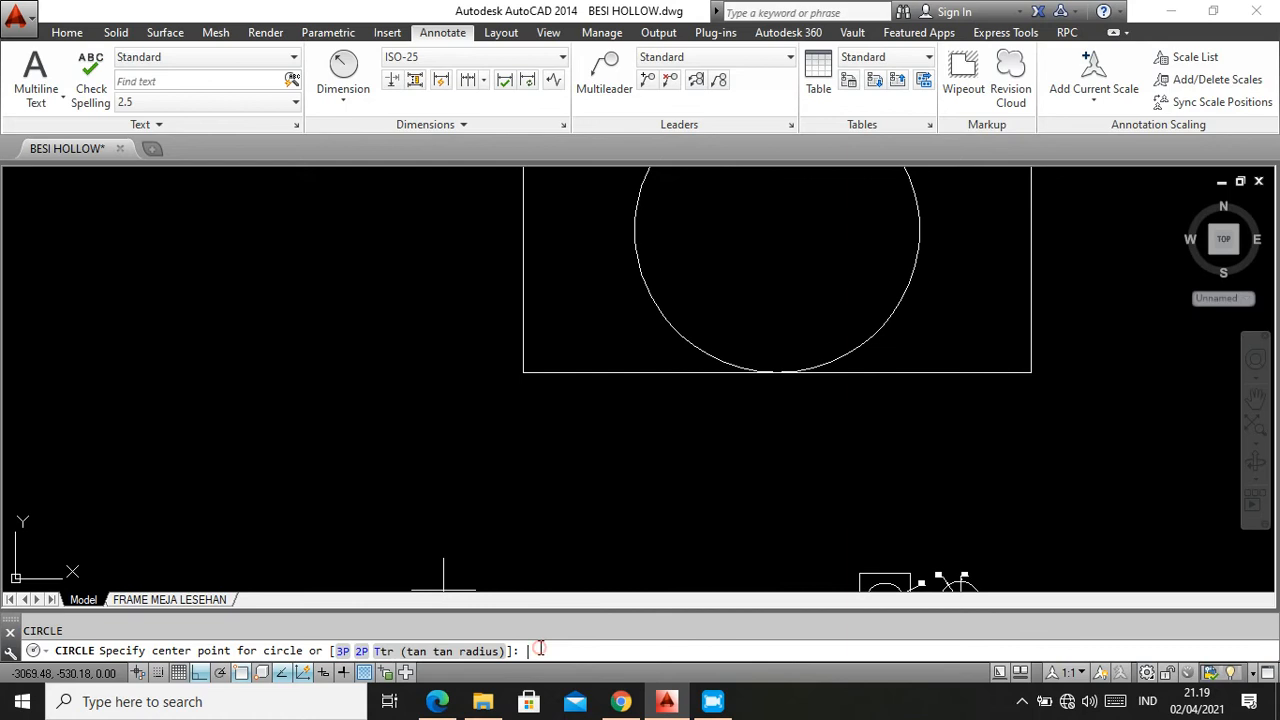
{"action": "type", "text": "t"}
{"action": "key", "text": "Return"}
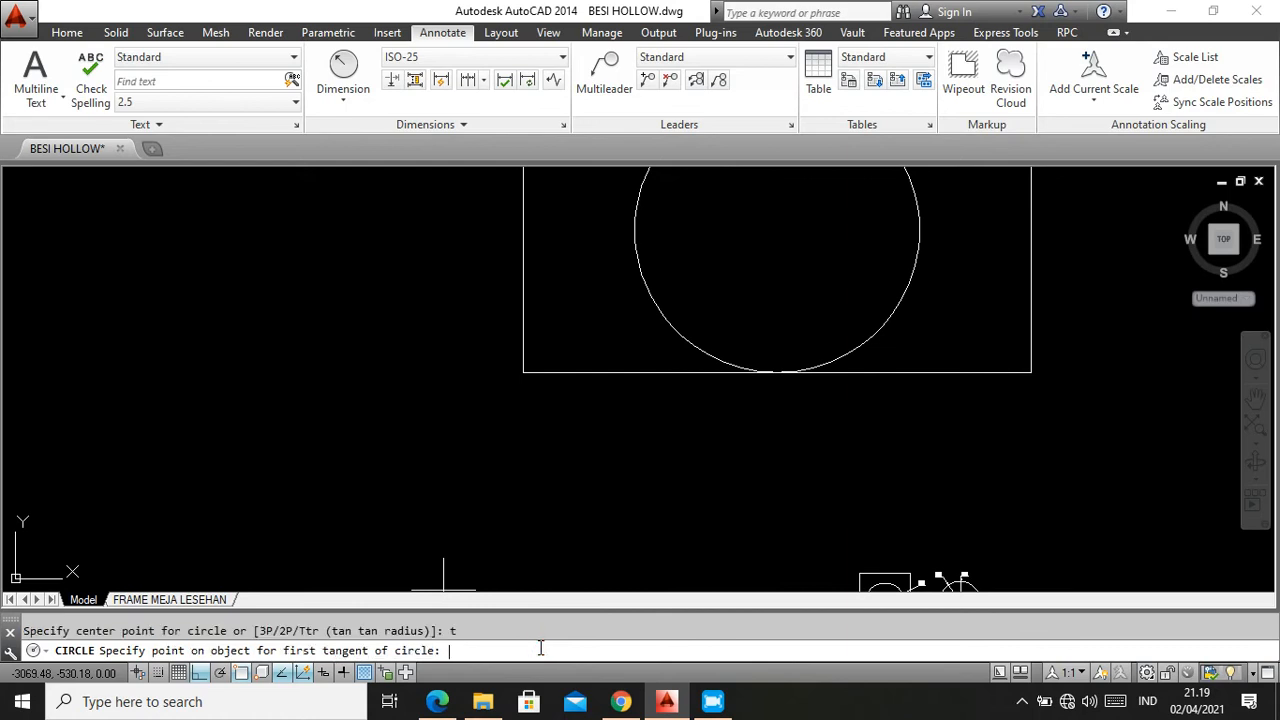
{"action": "scroll", "coordinate": [609, 450], "scroll_direction": "down", "scroll_amount": 1}
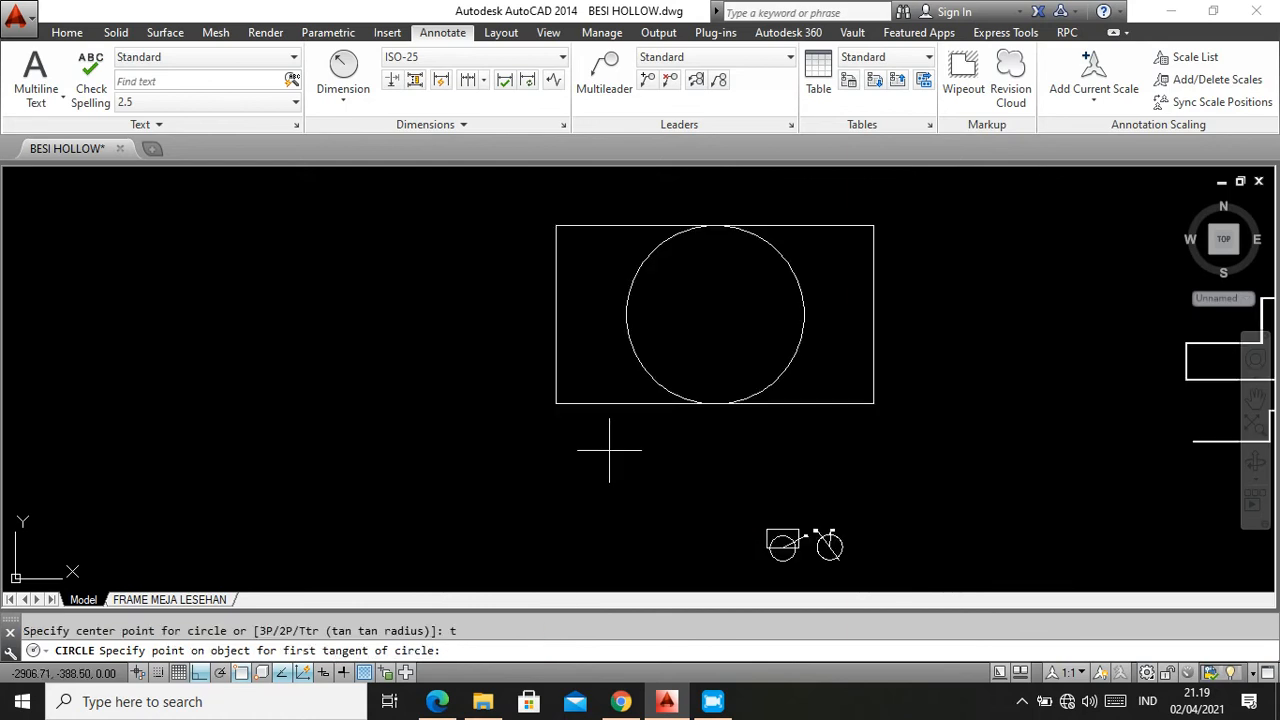
{"action": "scroll", "coordinate": [574, 374], "scroll_direction": "up", "scroll_amount": 1}
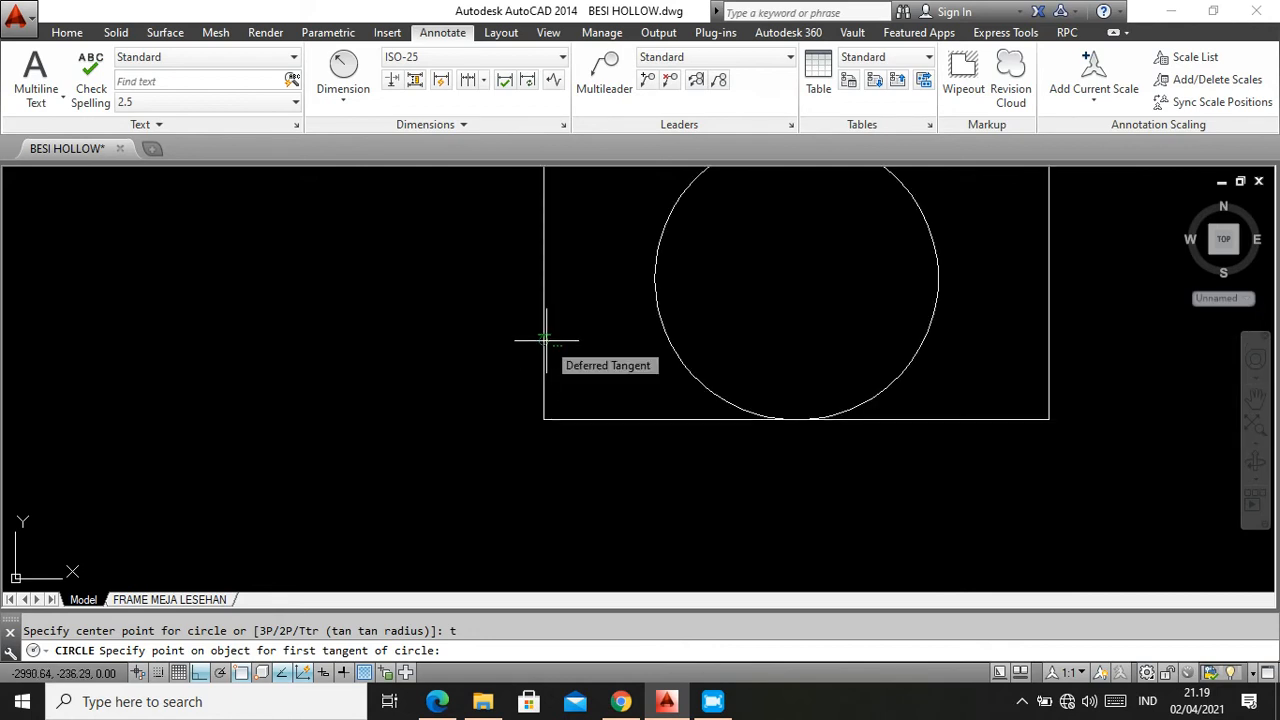
{"action": "left_click", "coordinate": [546, 340]}
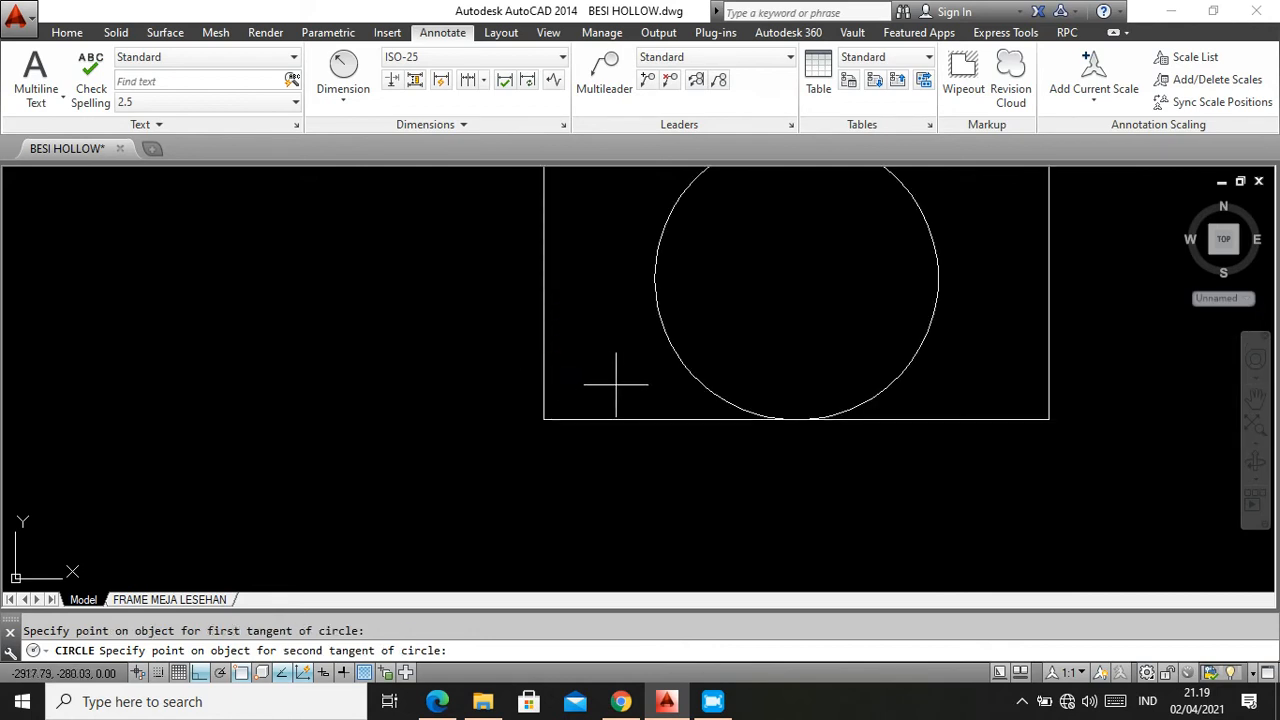
{"action": "left_click", "coordinate": [635, 418]}
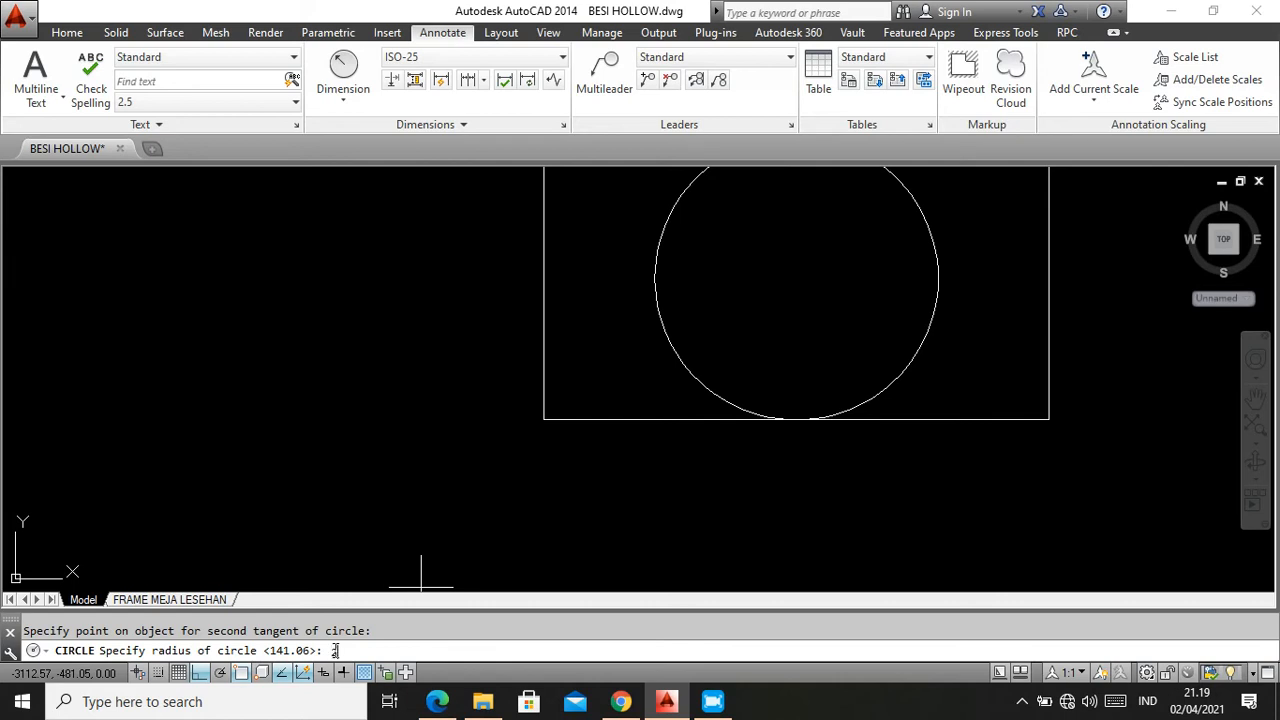
{"action": "key", "text": "Return"}
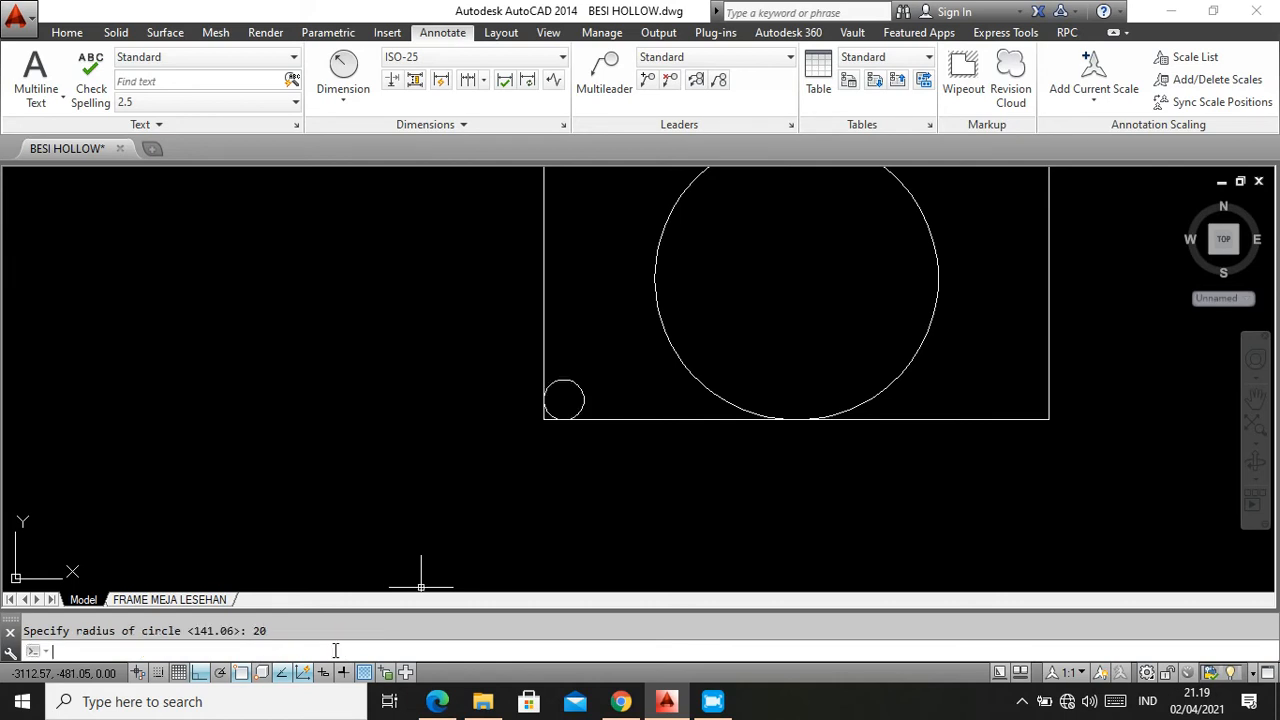
Add a radius dimension to the small circle in the rectangle's lower-left corner, placing its text at the circle's upper right
{"action": "scroll", "coordinate": [558, 409], "scroll_direction": "up", "scroll_amount": 4}
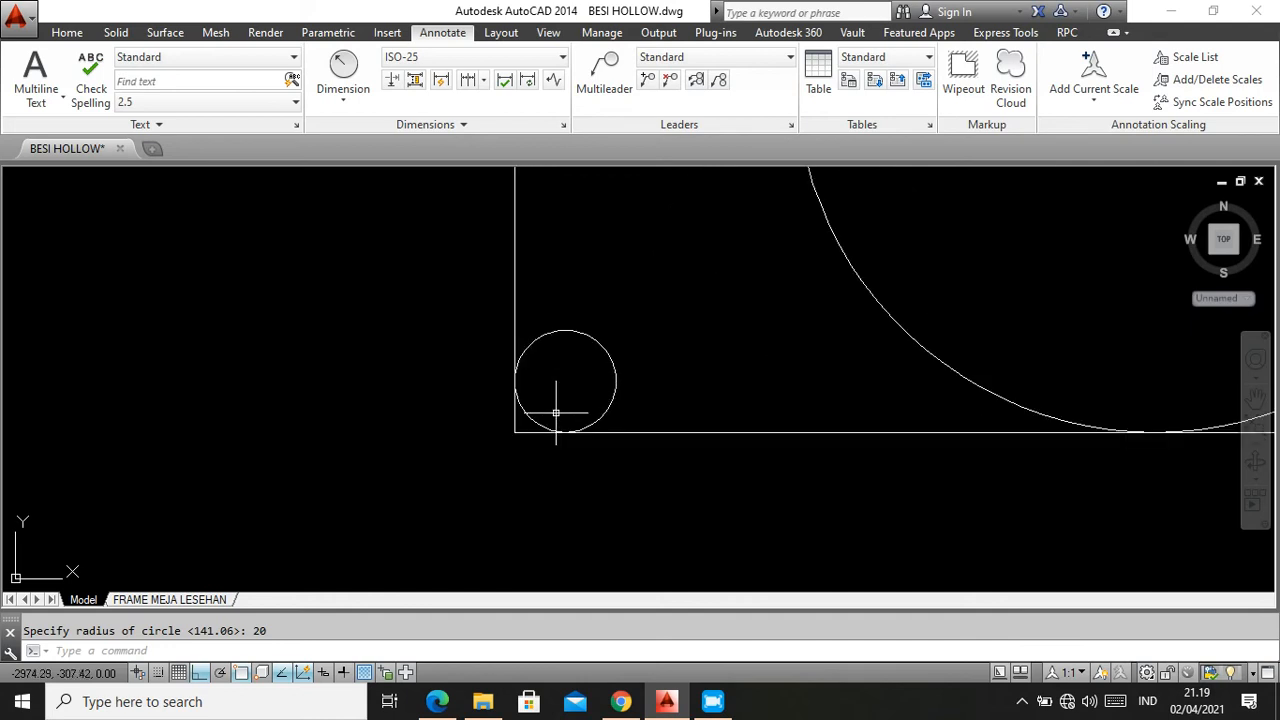
{"action": "left_click", "coordinate": [345, 75]}
{"action": "left_click", "coordinate": [594, 344]}
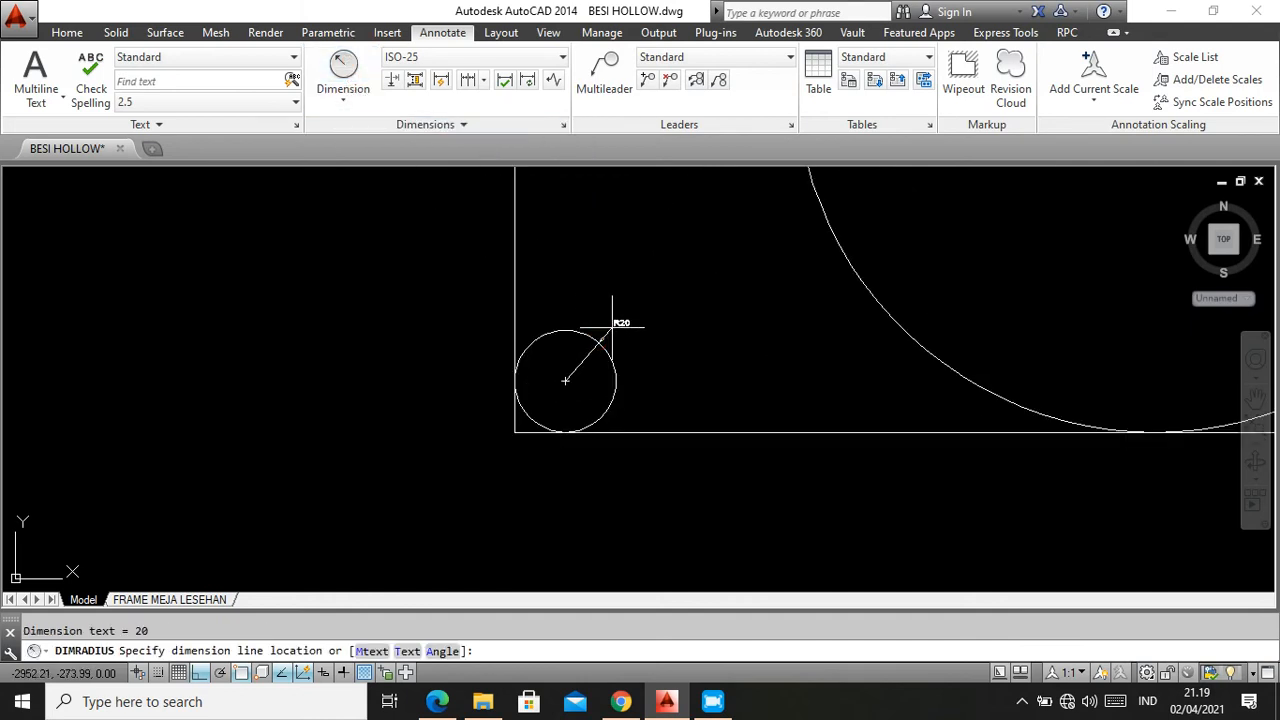
{"action": "scroll", "coordinate": [614, 329], "scroll_direction": "up", "scroll_amount": 4}
{"action": "scroll", "coordinate": [595, 318], "scroll_direction": "down", "scroll_amount": 2}
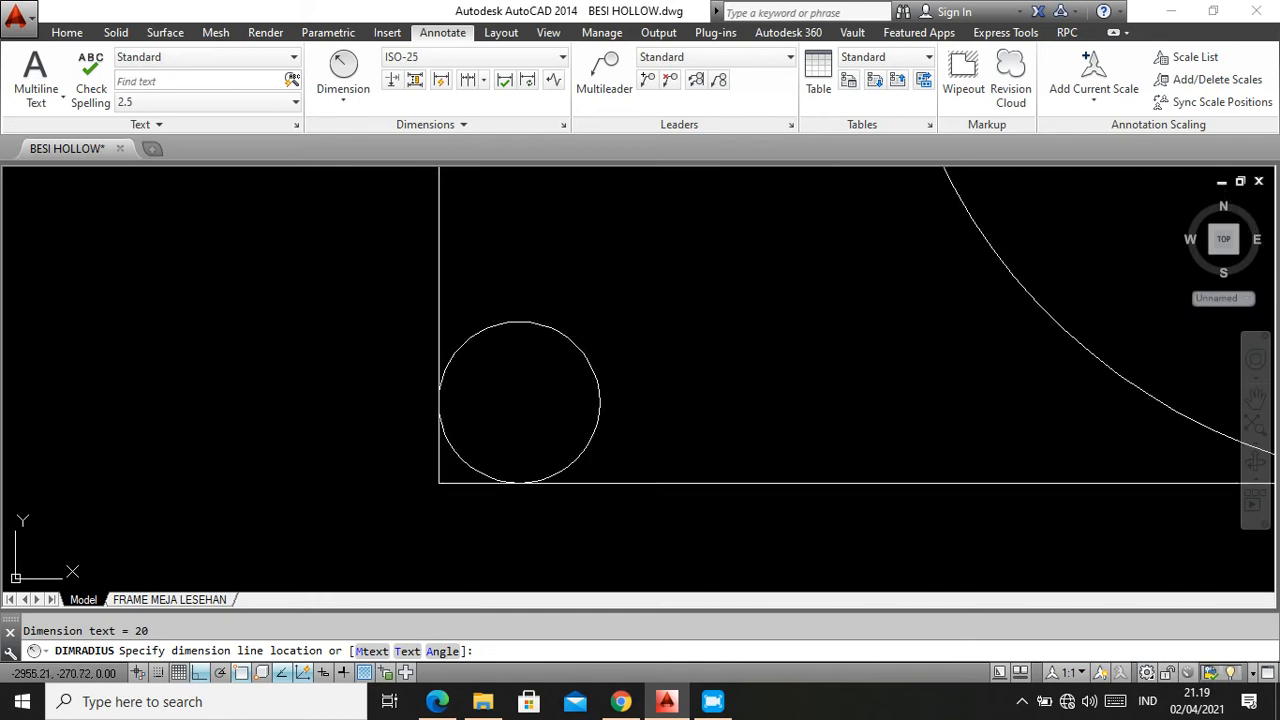
{"action": "left_click", "coordinate": [588, 300]}
{"action": "scroll", "coordinate": [445, 408], "scroll_direction": "up", "scroll_amount": 2}
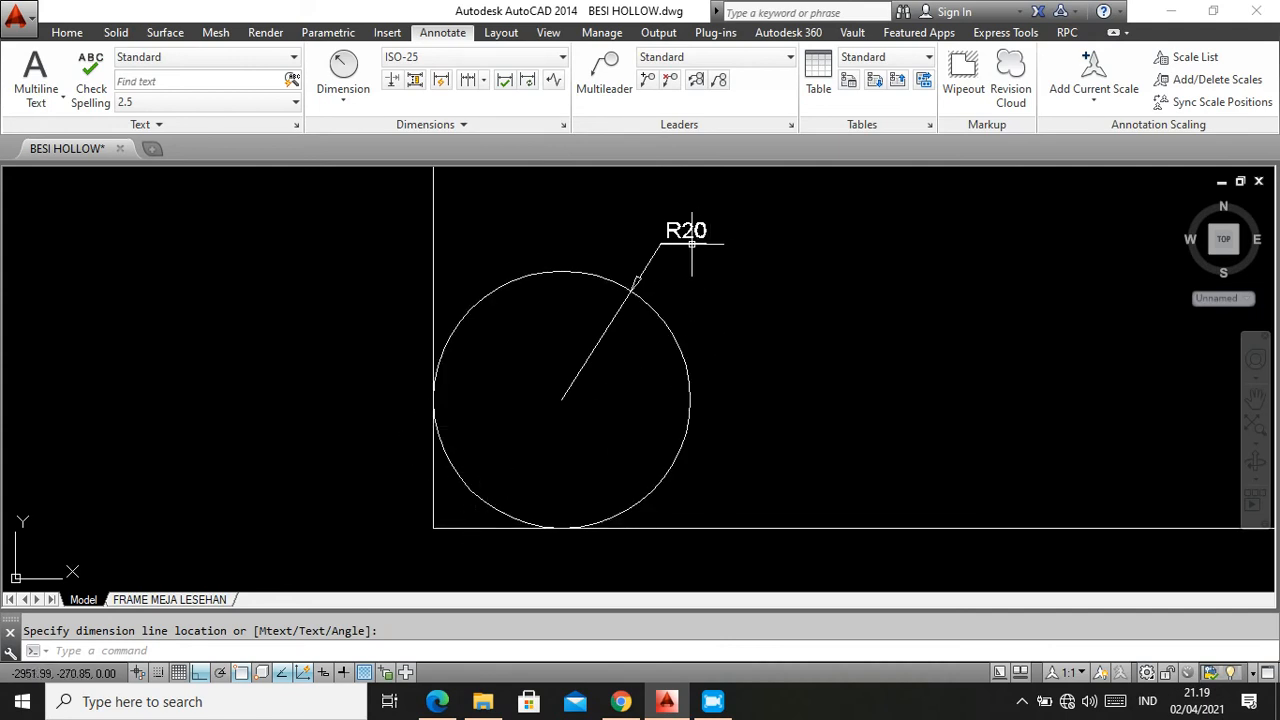
Draw a circle of radius 50 tangent to the large rectangle's right and bottom edges, using the Ttr (tan tan radius) option
{"action": "scroll", "coordinate": [537, 349], "scroll_direction": "down", "scroll_amount": 5}
{"action": "scroll", "coordinate": [583, 366], "scroll_direction": "up", "scroll_amount": 2}
{"action": "scroll", "coordinate": [539, 397], "scroll_direction": "down", "scroll_amount": 4}
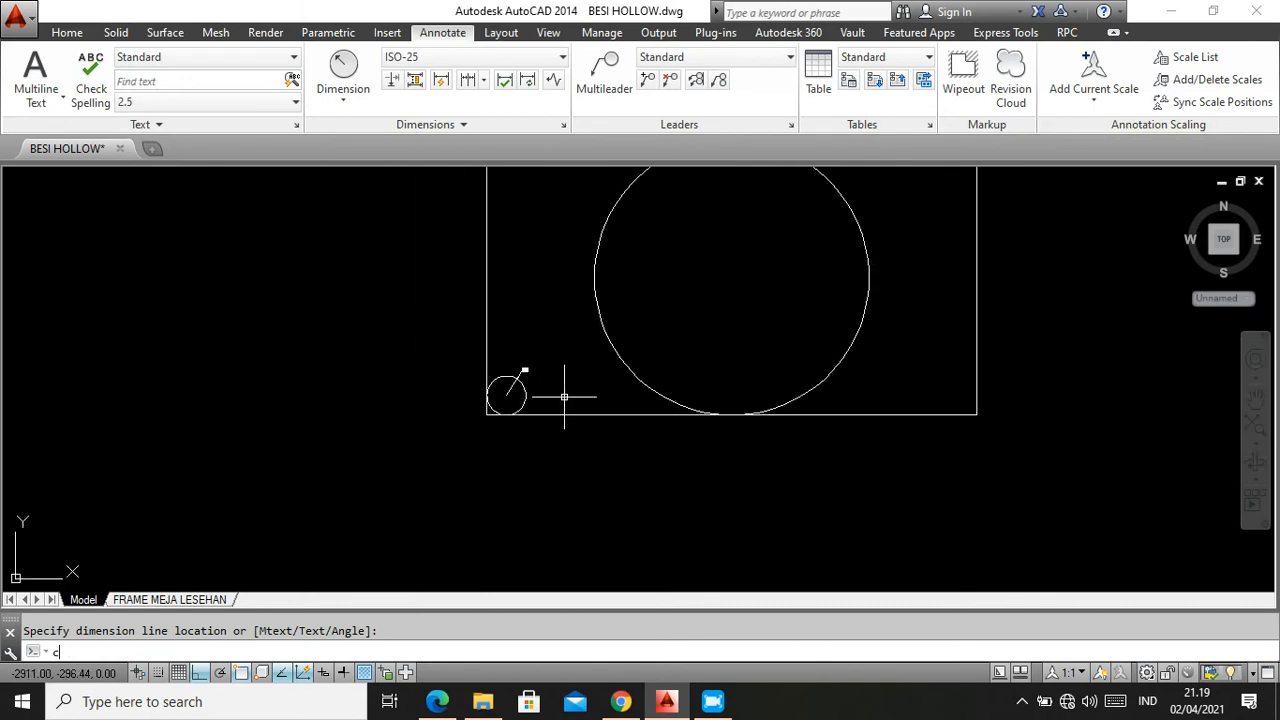
{"action": "key", "text": "Return"}
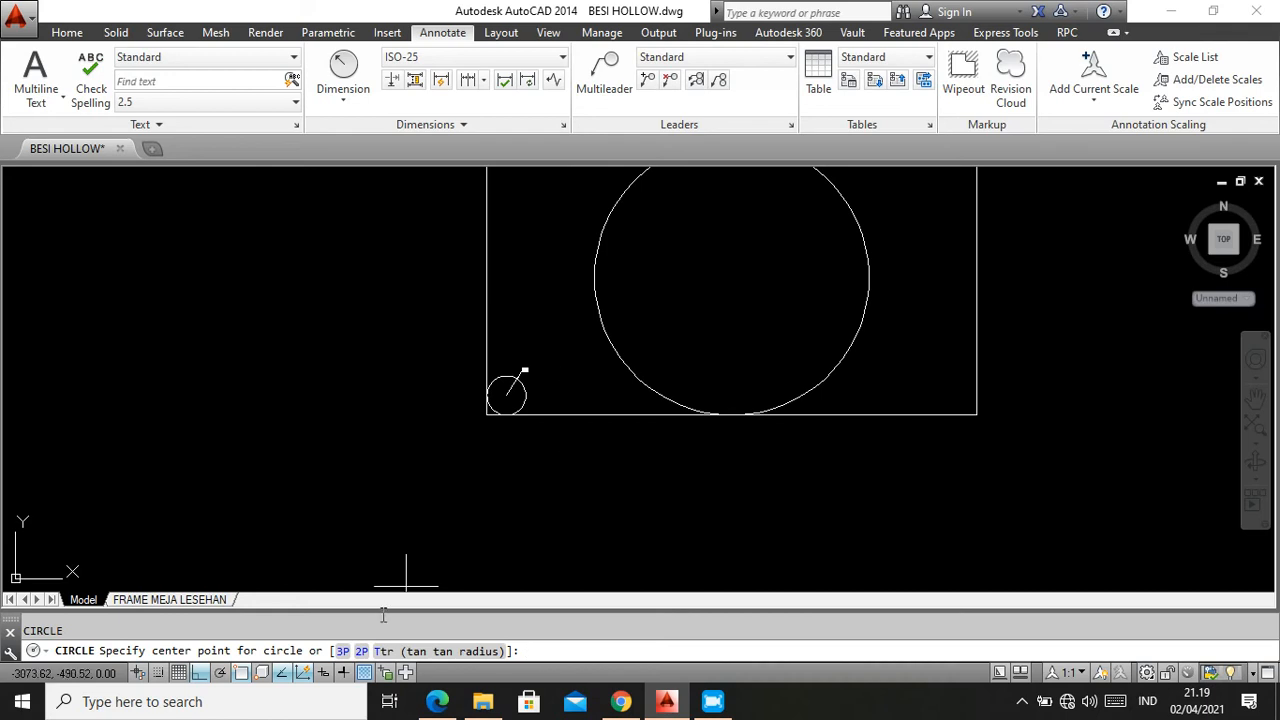
{"action": "left_click", "coordinate": [415, 650]}
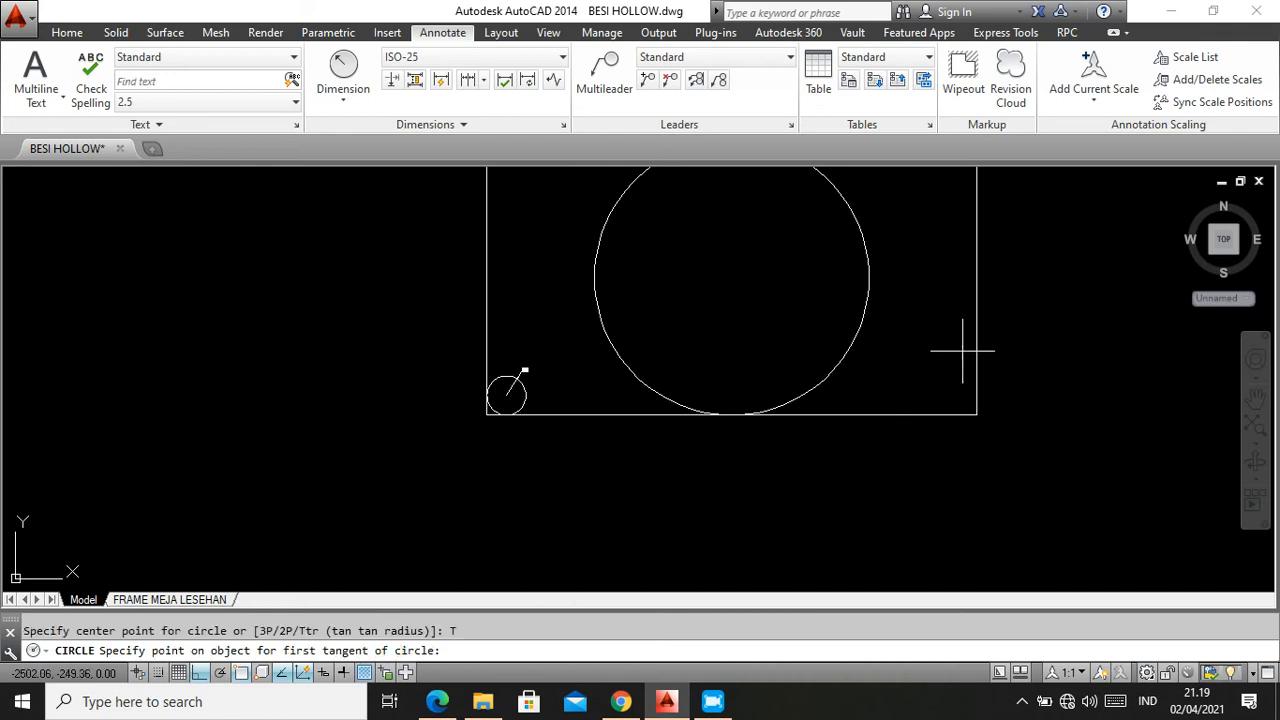
{"action": "left_click", "coordinate": [975, 321]}
{"action": "left_click", "coordinate": [890, 411]}
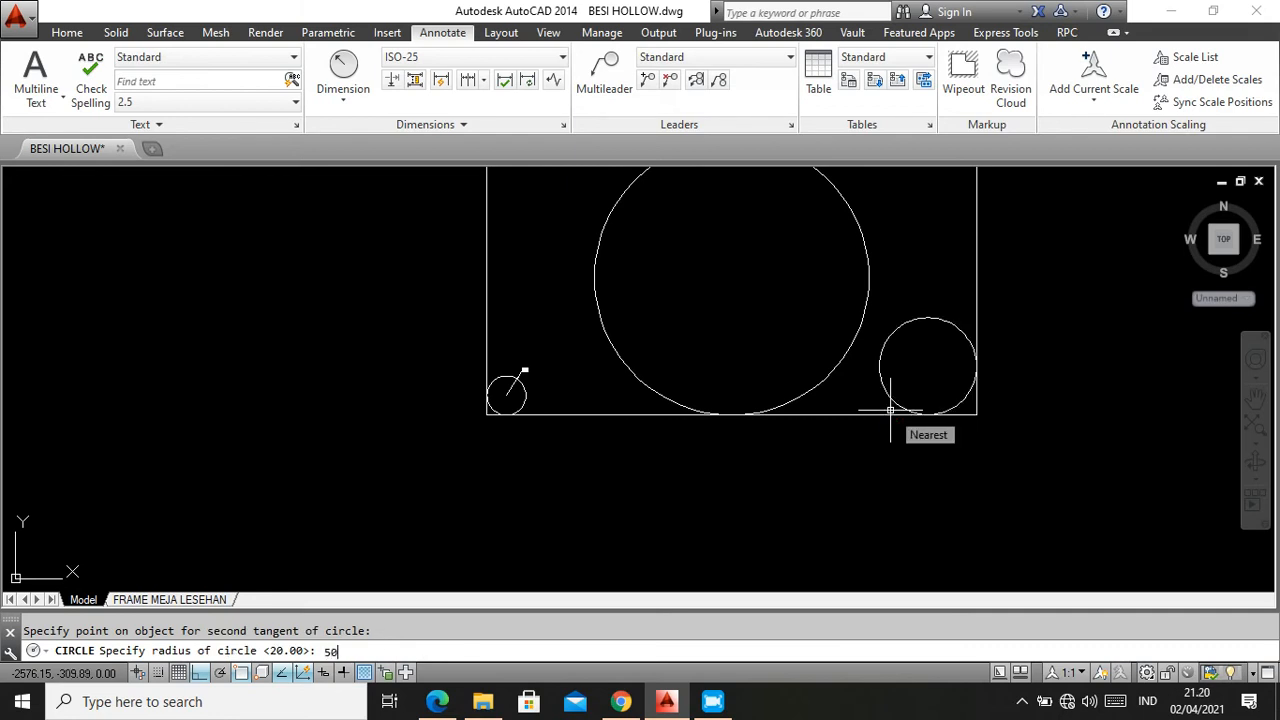
{"action": "type", "text": "50"}
{"action": "key", "text": "Return"}
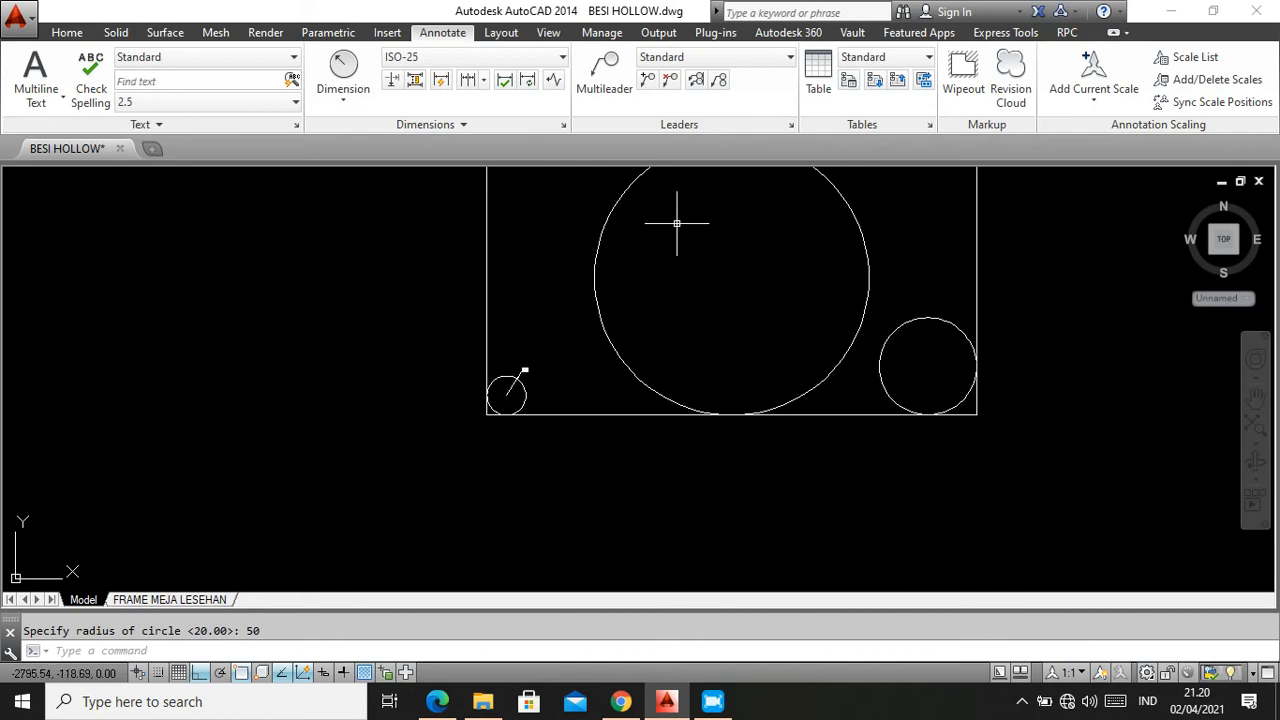
Add a radius dimension to the circle in the large rectangle's lower-right corner, placing its text above the circle's upper left
{"action": "left_click", "coordinate": [343, 72]}
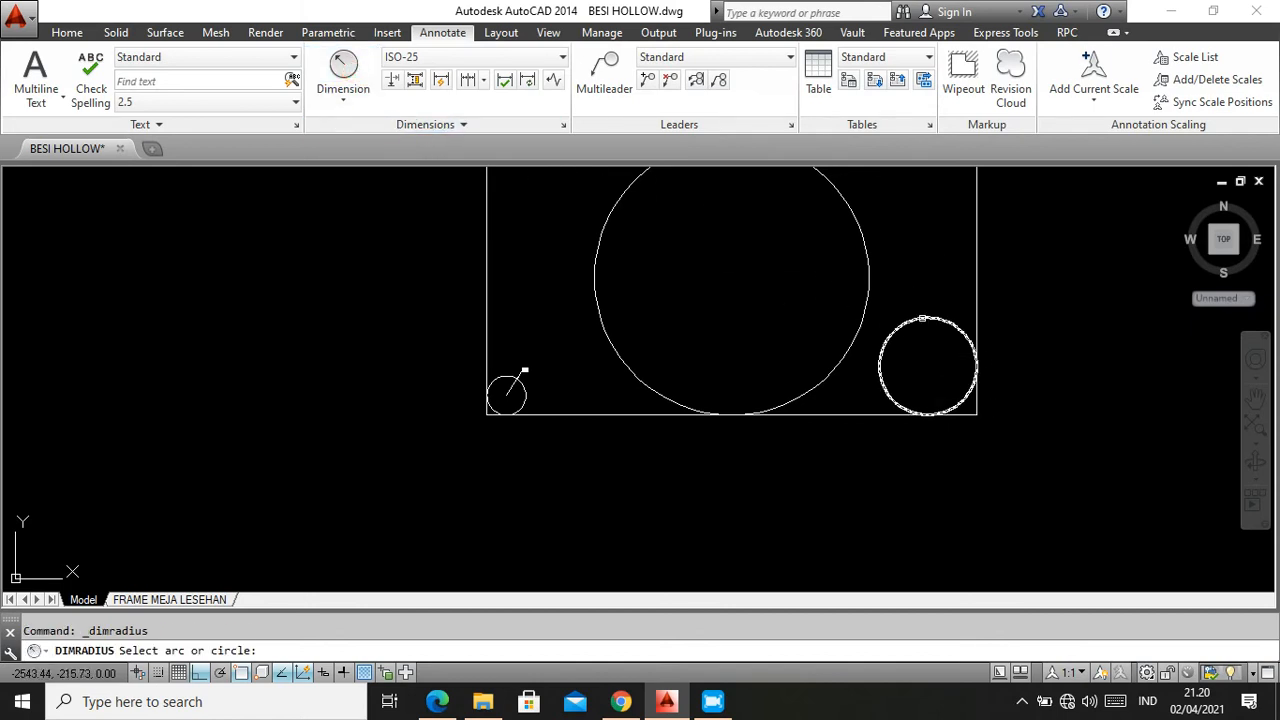
{"action": "left_click", "coordinate": [922, 318]}
{"action": "scroll", "coordinate": [912, 288], "scroll_direction": "up", "scroll_amount": 4}
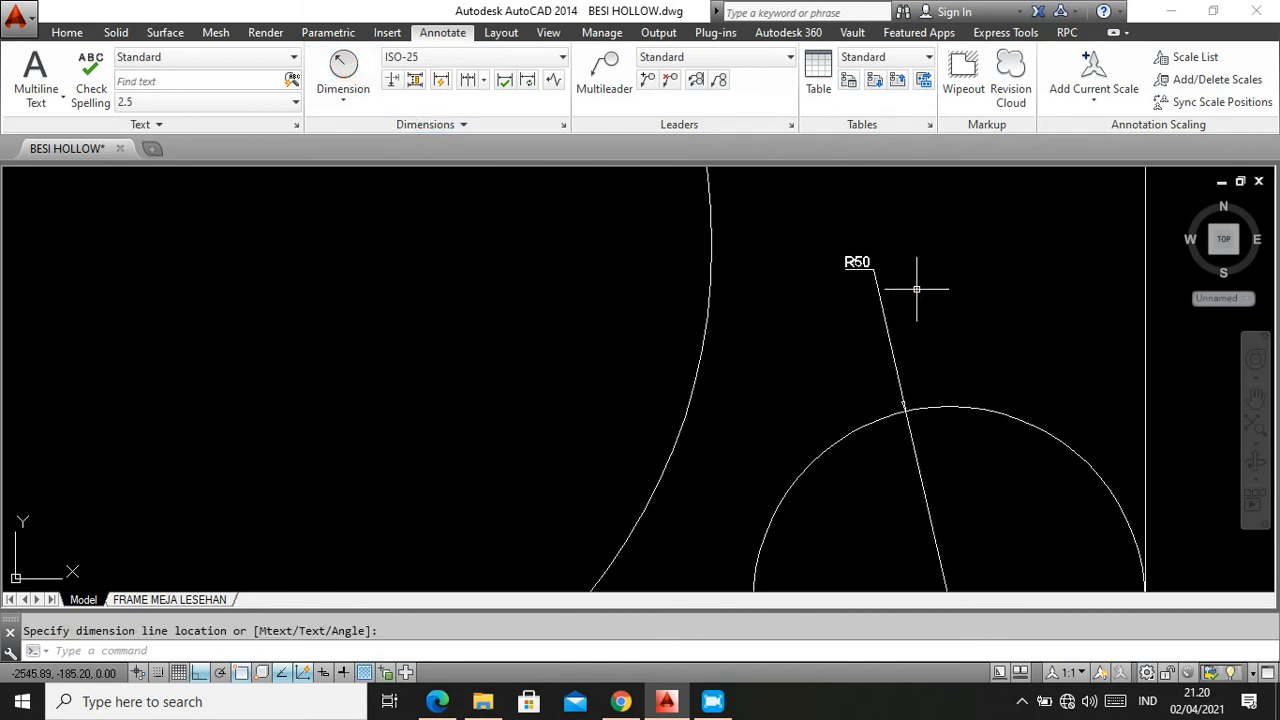
{"action": "scroll", "coordinate": [912, 288], "scroll_direction": "down", "scroll_amount": 4}
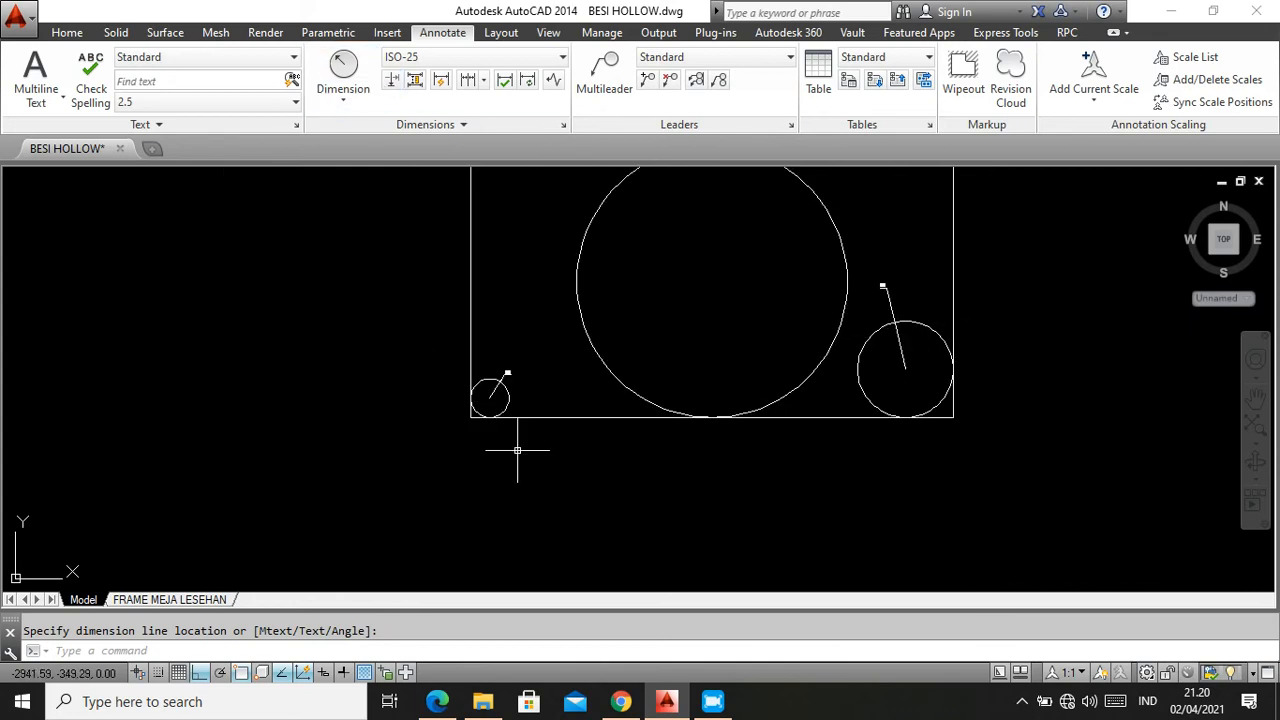
Draw a circle of radius 40 tangent to the large circle and the lower-right corner circle, using the Ttr (tan tan radius) option
{"action": "key", "text": "Return"}
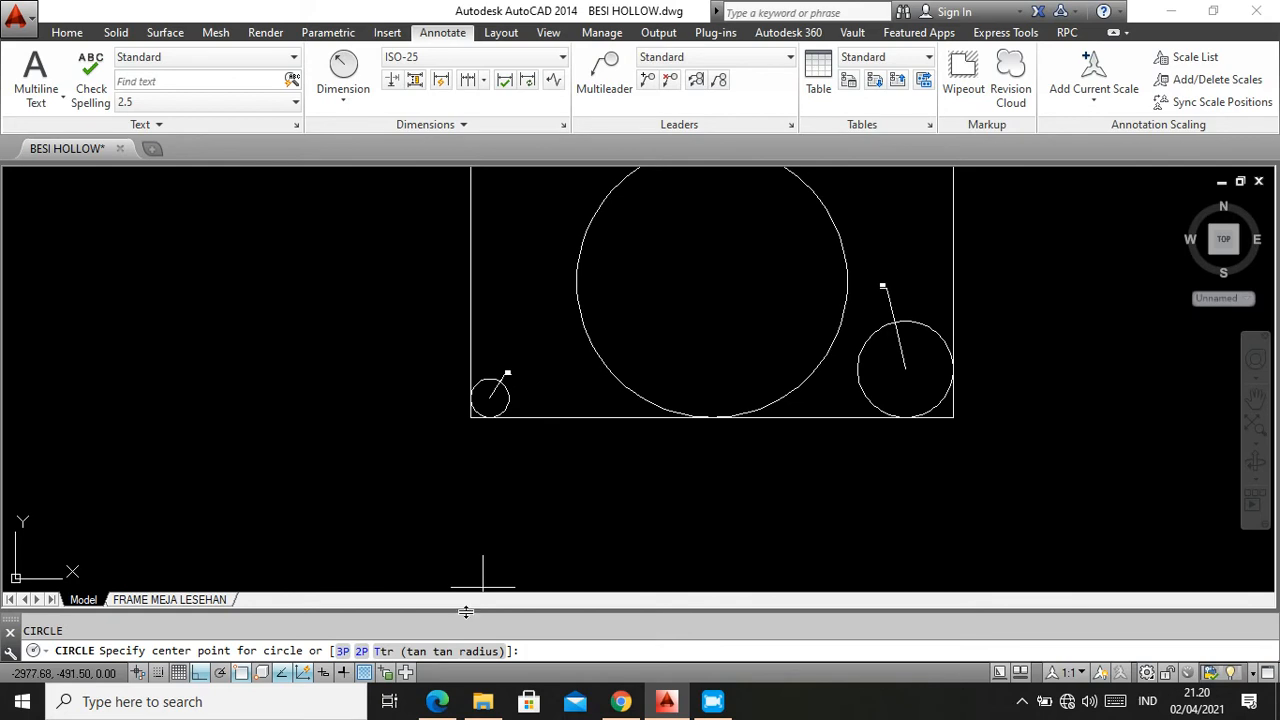
{"action": "left_click", "coordinate": [427, 655]}
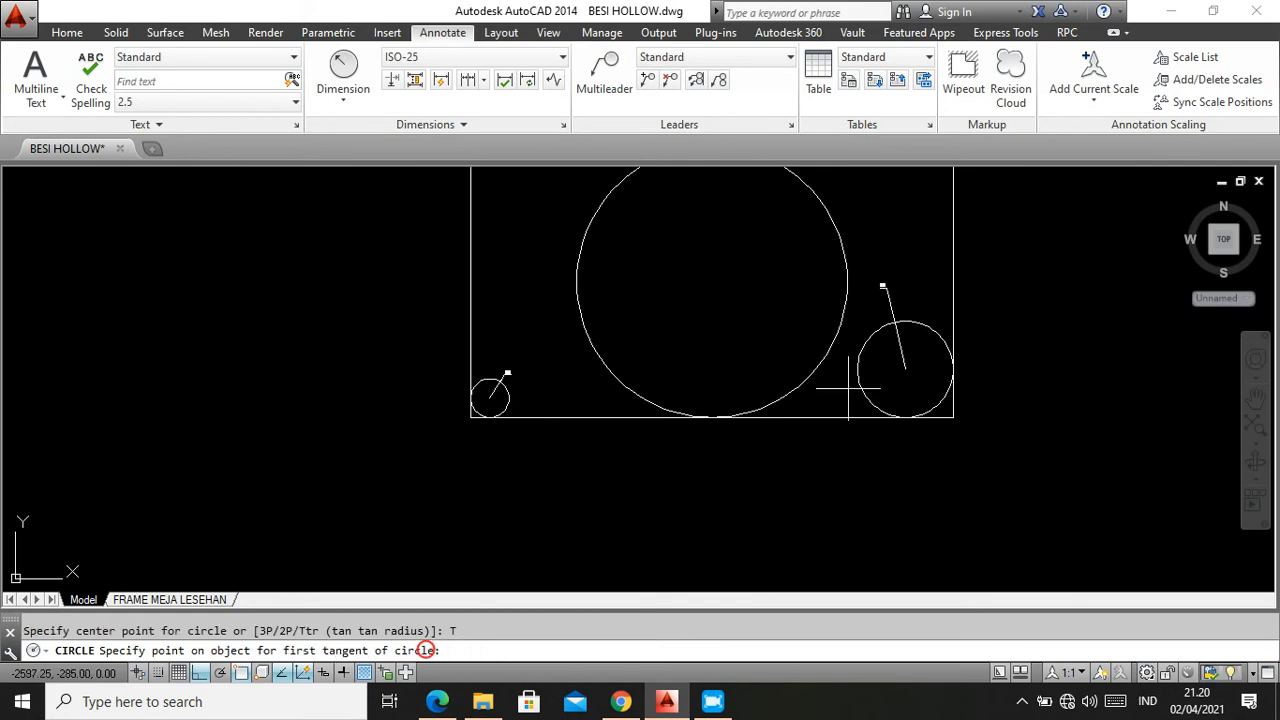
{"action": "left_click", "coordinate": [799, 392]}
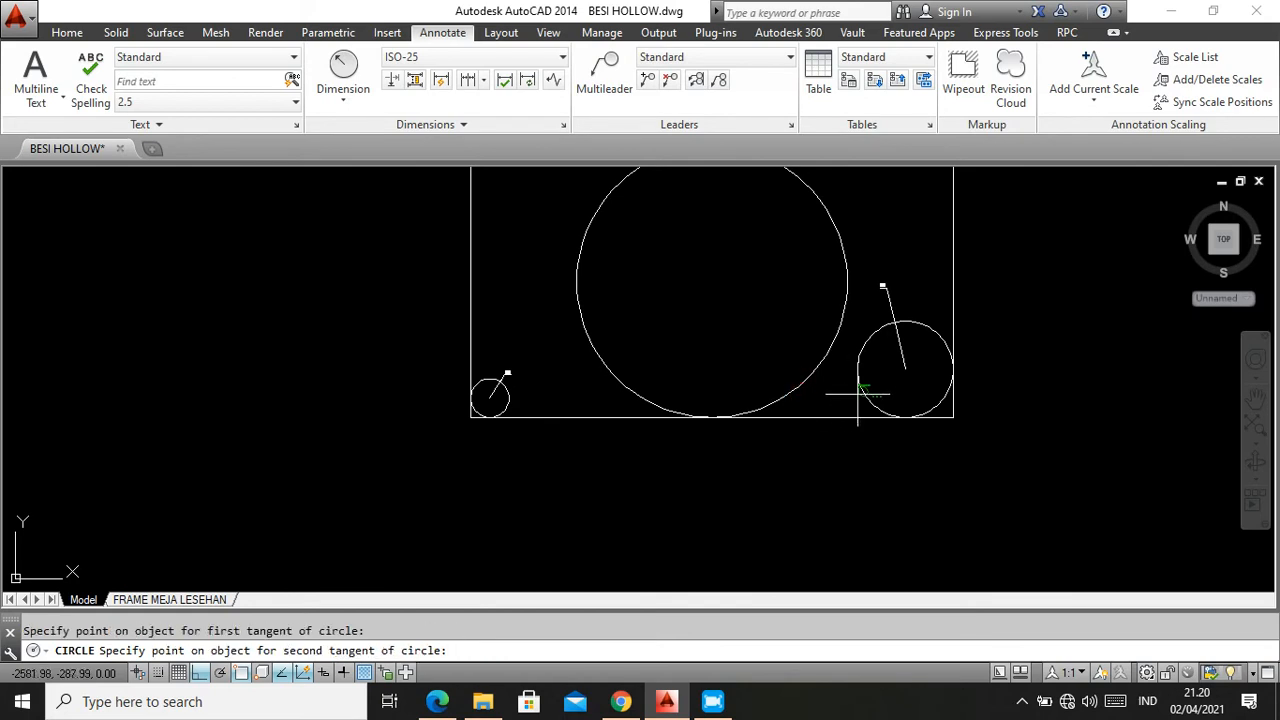
{"action": "left_click", "coordinate": [857, 393]}
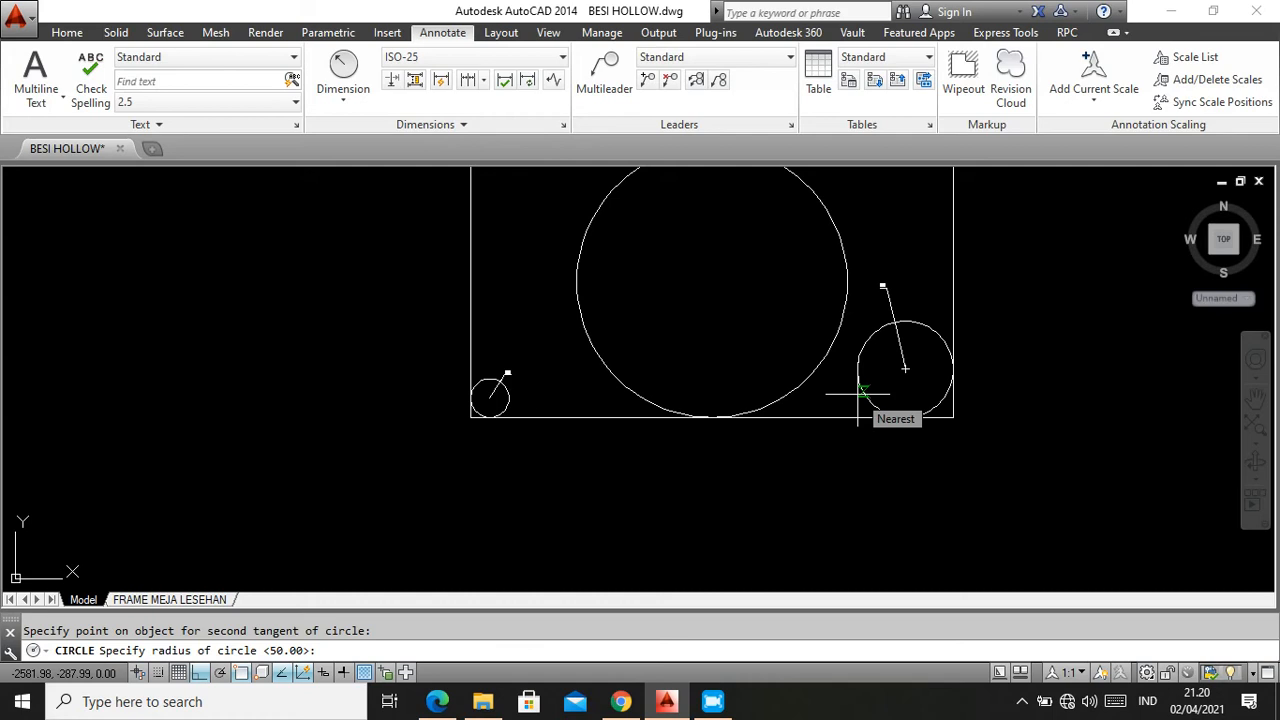
{"action": "key", "text": "Return"}
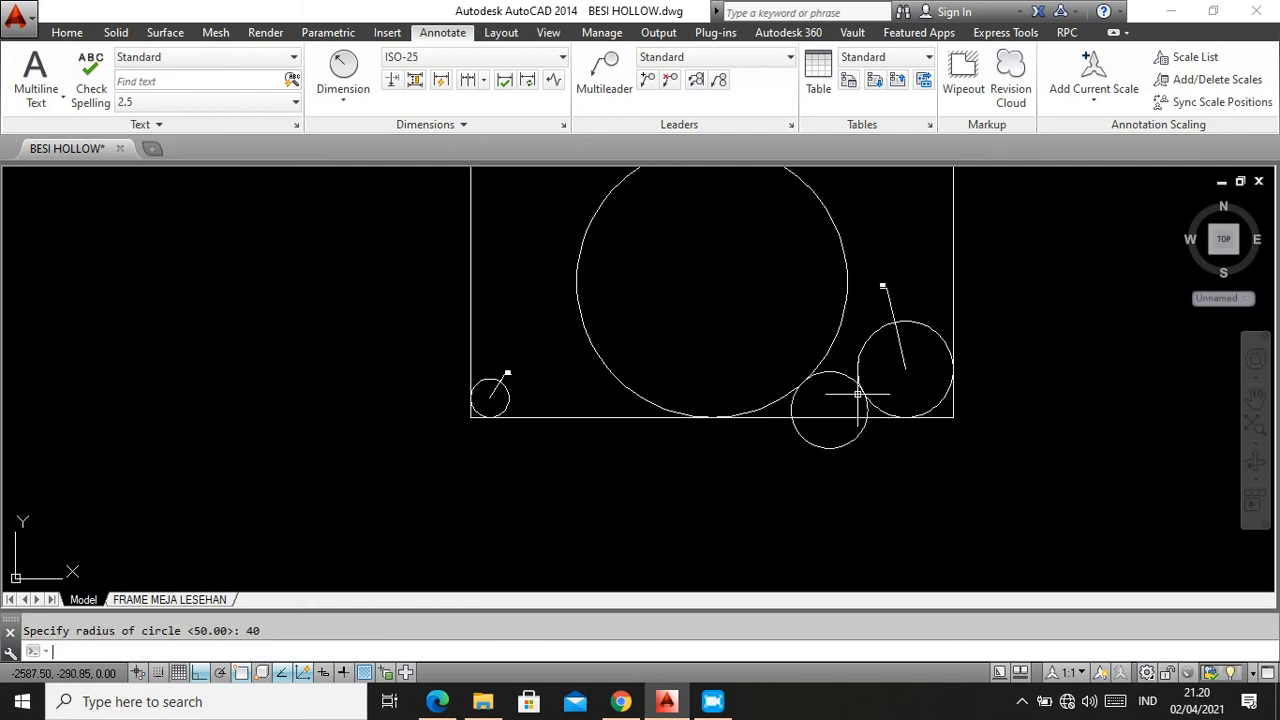
{"action": "scroll", "coordinate": [857, 393], "scroll_direction": "up", "scroll_amount": 6}
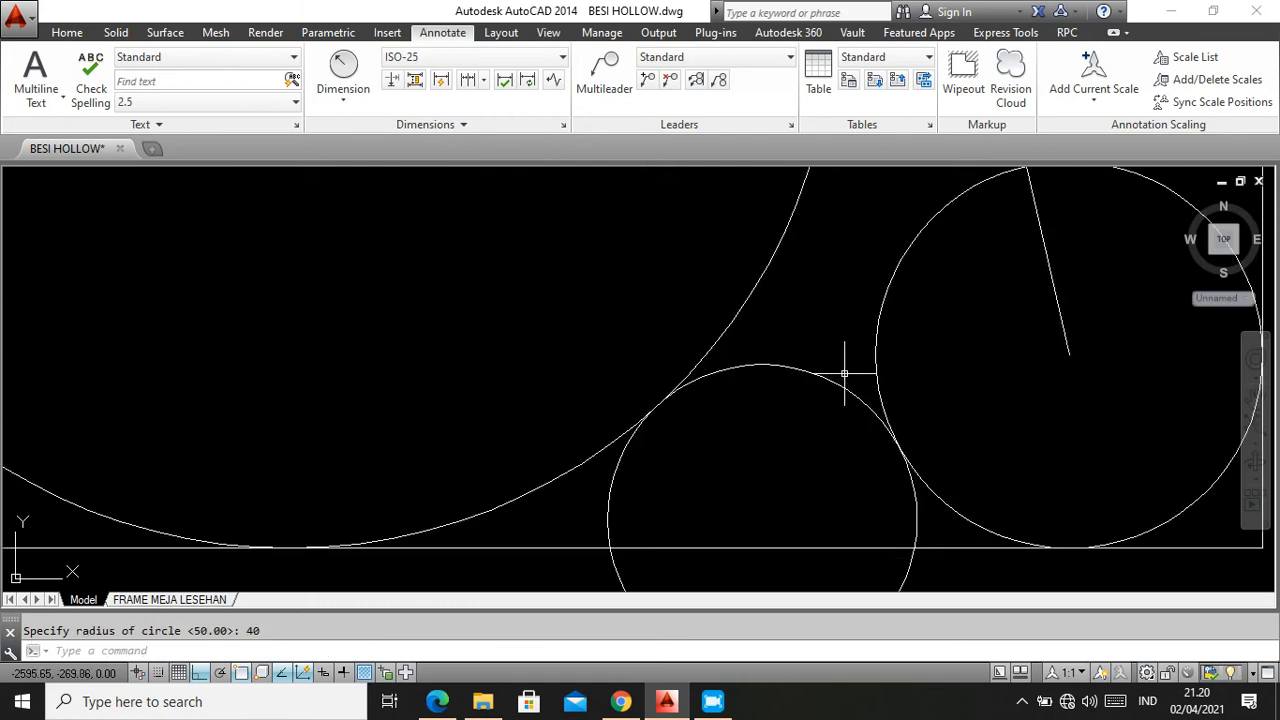
Add a radius dimension to the circle crossing the rectangle's bottom edge, placing its text at the circle's lower left, outside the rectangle
{"action": "scroll", "coordinate": [763, 367], "scroll_direction": "down", "scroll_amount": 4}
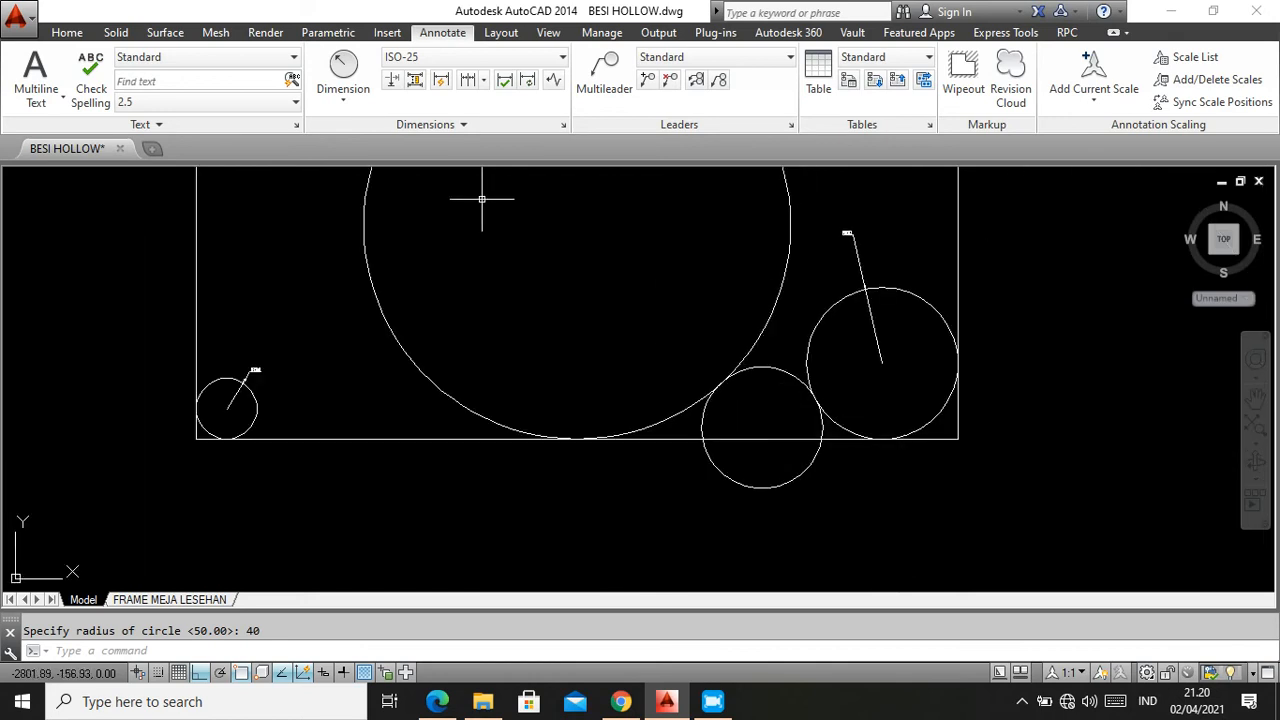
{"action": "left_click", "coordinate": [343, 66]}
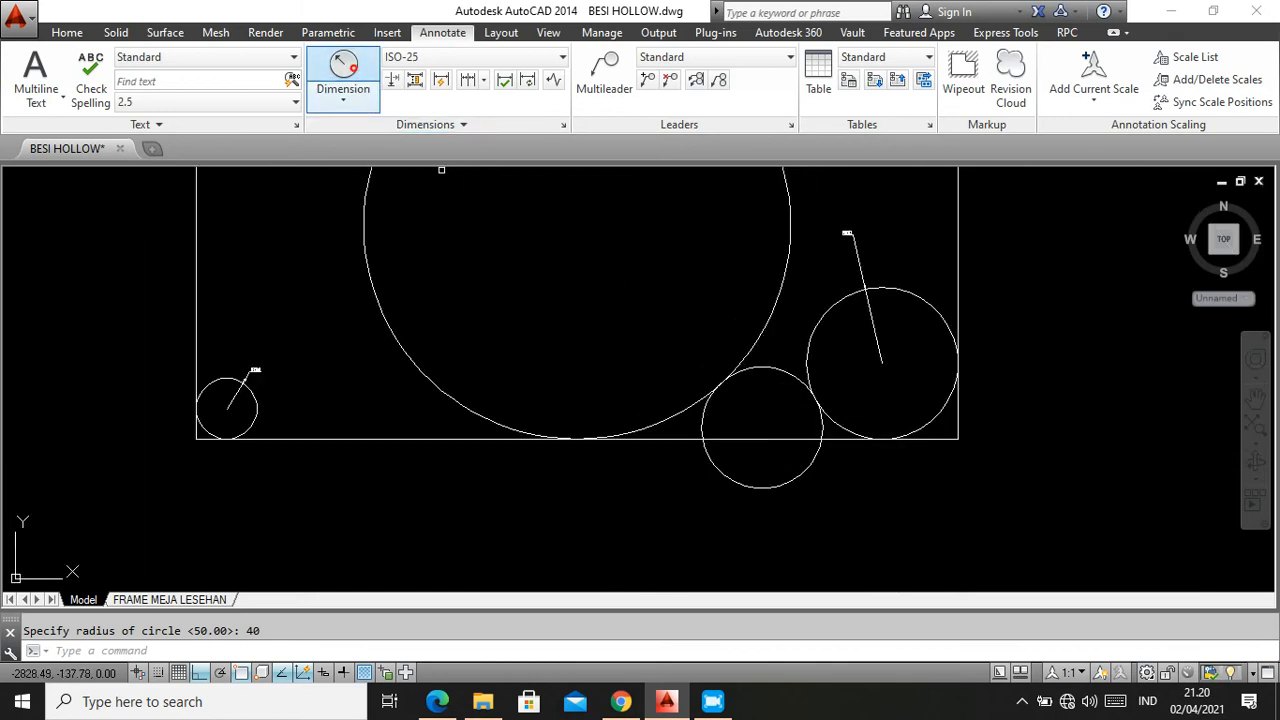
{"action": "left_click", "coordinate": [717, 467]}
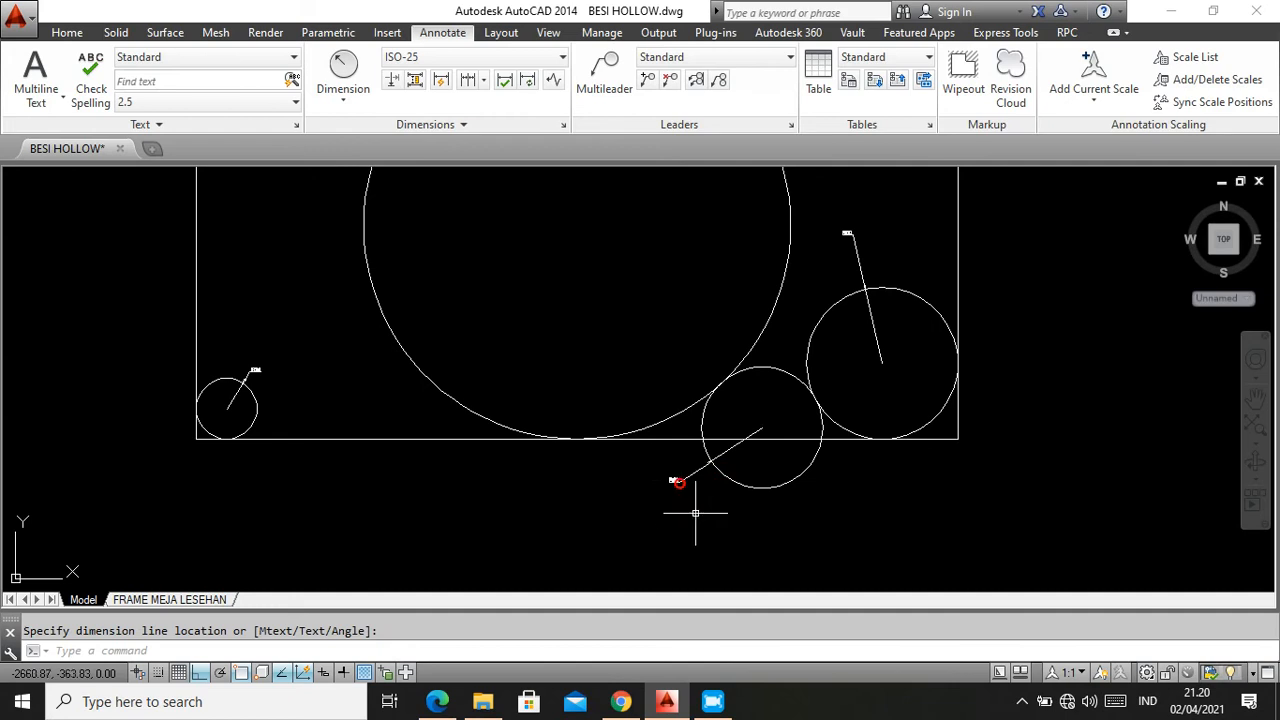
{"action": "scroll", "coordinate": [705, 494], "scroll_direction": "up", "scroll_amount": 4}
{"action": "scroll", "coordinate": [702, 492], "scroll_direction": "down", "scroll_amount": 3}
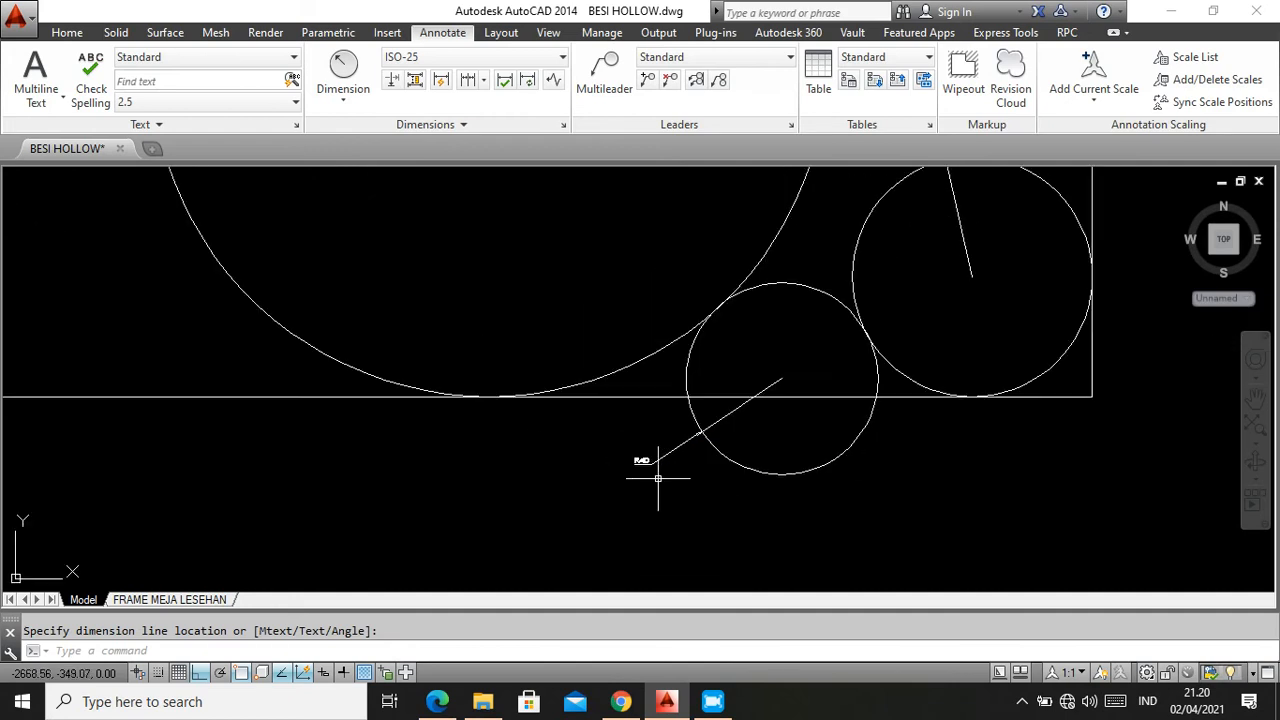
Switch to the PDF tutorial in Edge and review the three-point, two-point and Ttr circle instructions with the Ttr example figure
{"action": "left_click", "coordinate": [437, 701]}
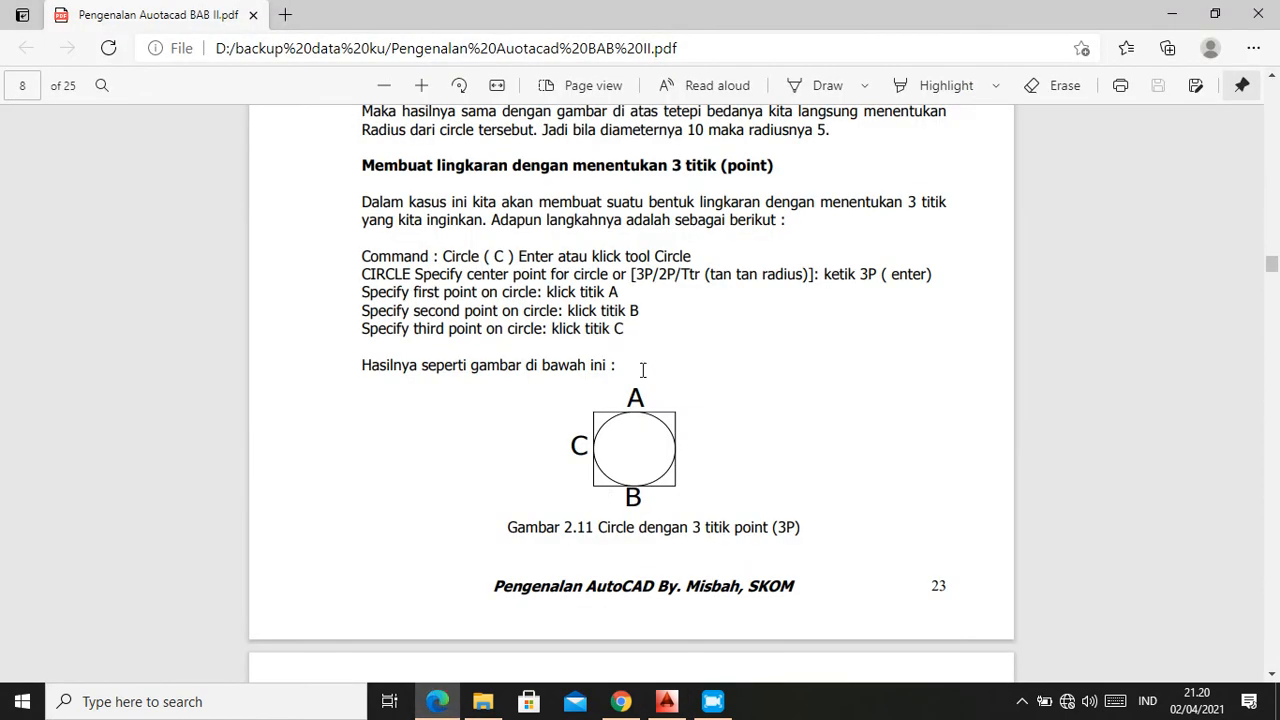
{"action": "scroll", "coordinate": [630, 350], "scroll_direction": "up", "scroll_amount": 1}
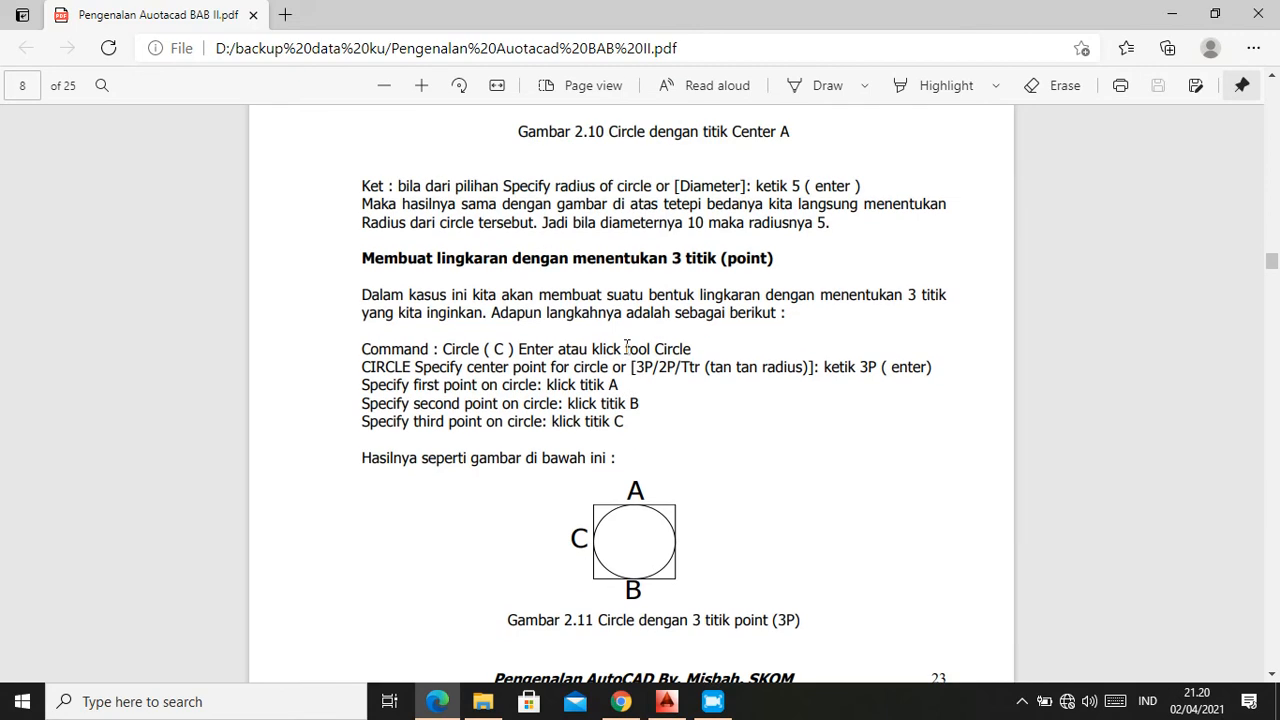
{"action": "scroll", "coordinate": [627, 347], "scroll_direction": "down", "scroll_amount": 3}
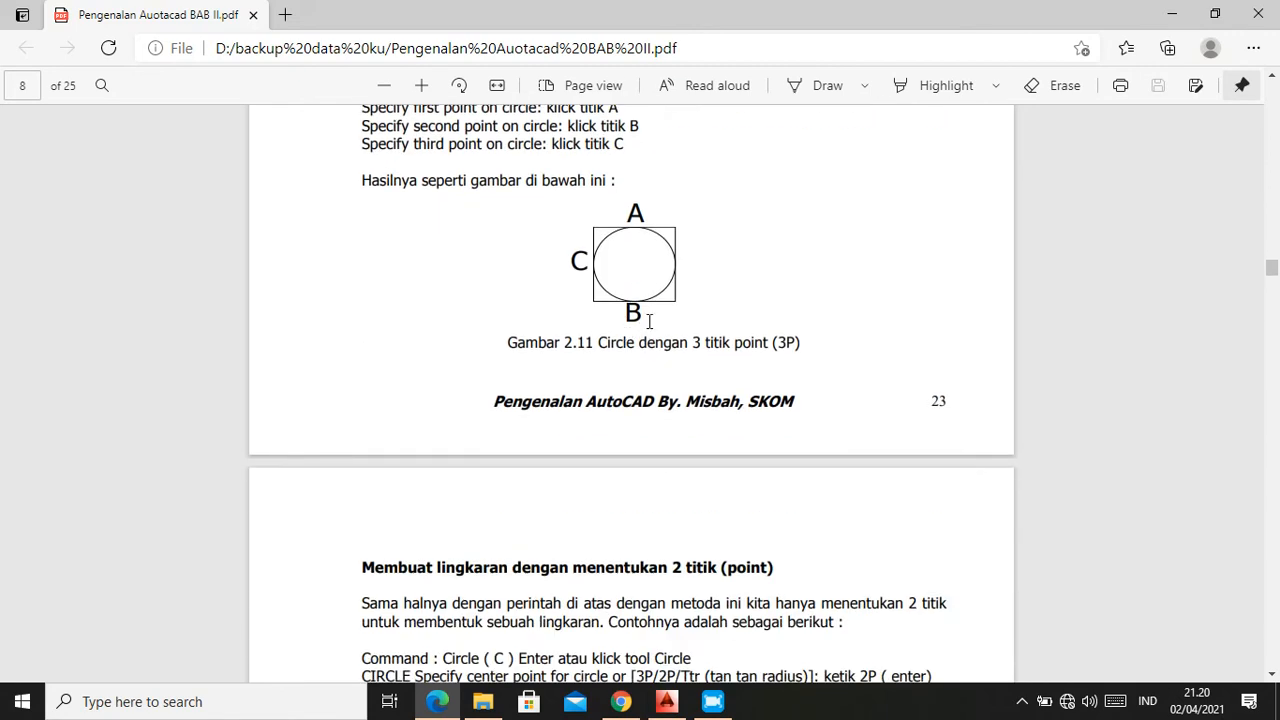
{"action": "scroll", "coordinate": [649, 321], "scroll_direction": "down", "scroll_amount": 1}
{"action": "scroll", "coordinate": [628, 336], "scroll_direction": "down", "scroll_amount": 3}
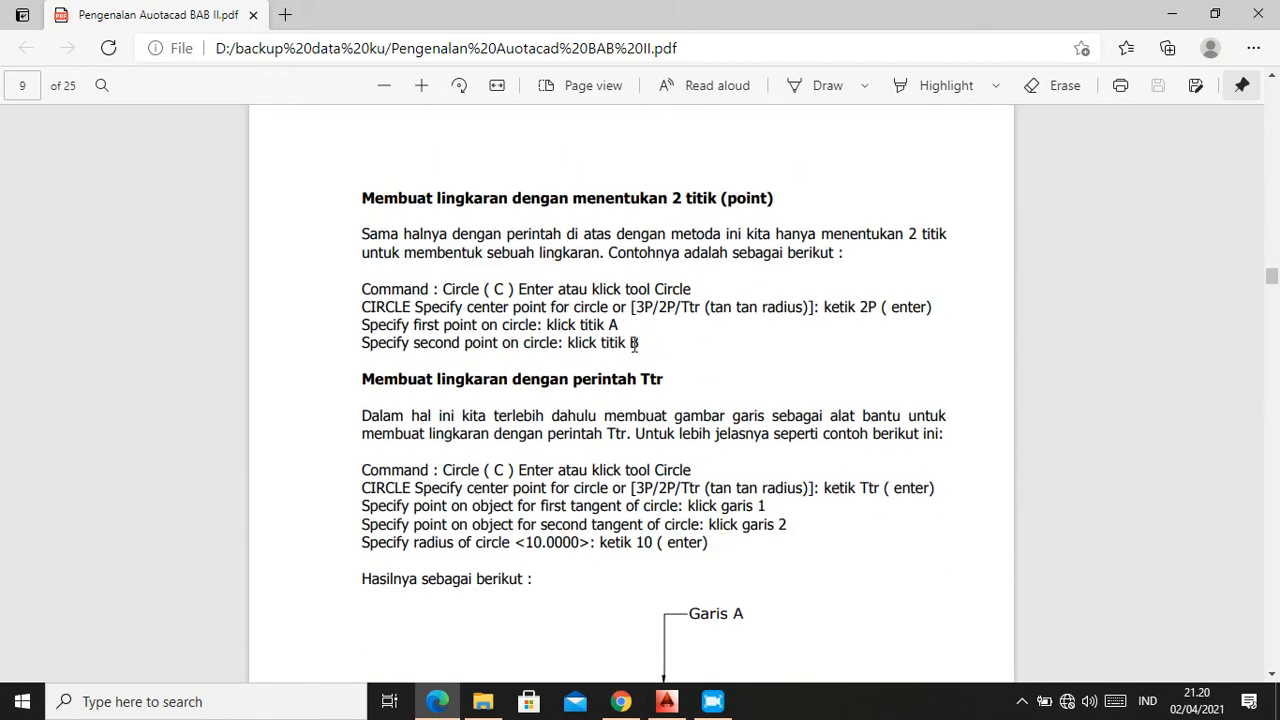
{"action": "scroll", "coordinate": [660, 351], "scroll_direction": "down", "scroll_amount": 4}
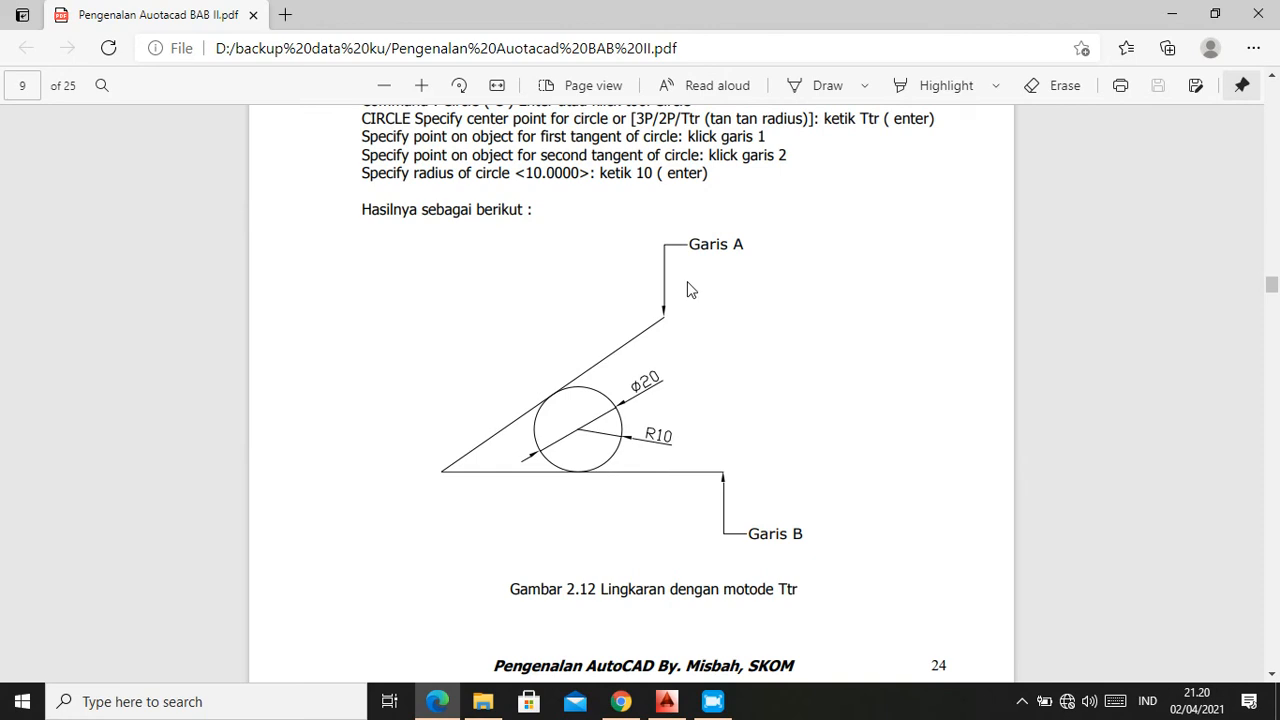
{"action": "scroll", "coordinate": [655, 312], "scroll_direction": "up", "scroll_amount": 2}
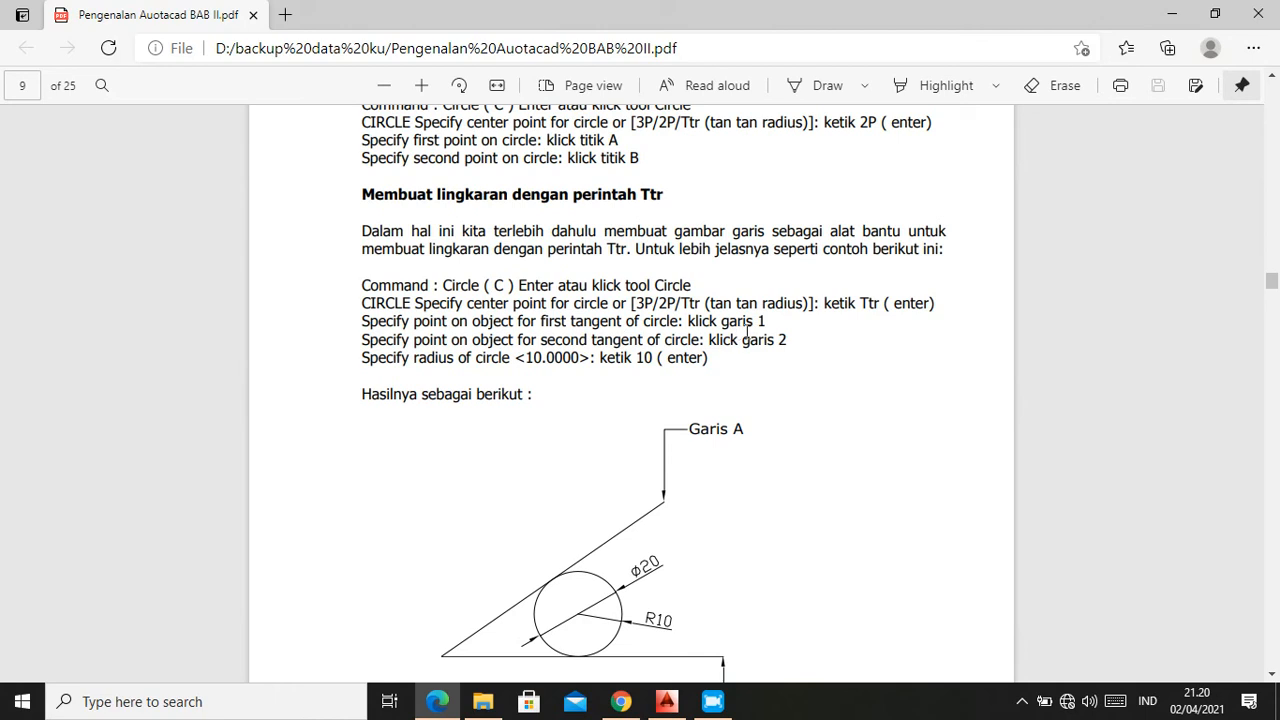
{"action": "scroll", "coordinate": [748, 333], "scroll_direction": "down", "scroll_amount": 2}
{"action": "scroll", "coordinate": [653, 347], "scroll_direction": "up", "scroll_amount": 2}
{"action": "scroll", "coordinate": [683, 331], "scroll_direction": "down", "scroll_amount": 2}
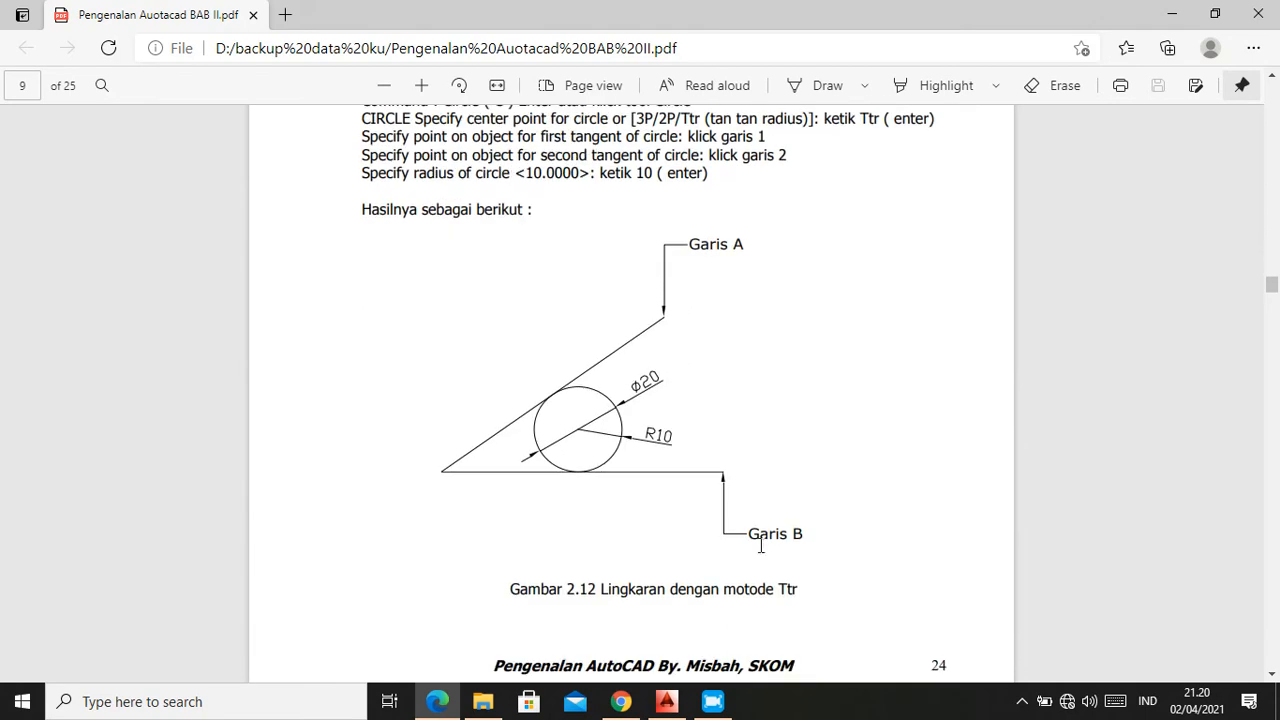
{"action": "scroll", "coordinate": [770, 500], "scroll_direction": "up", "scroll_amount": 1}
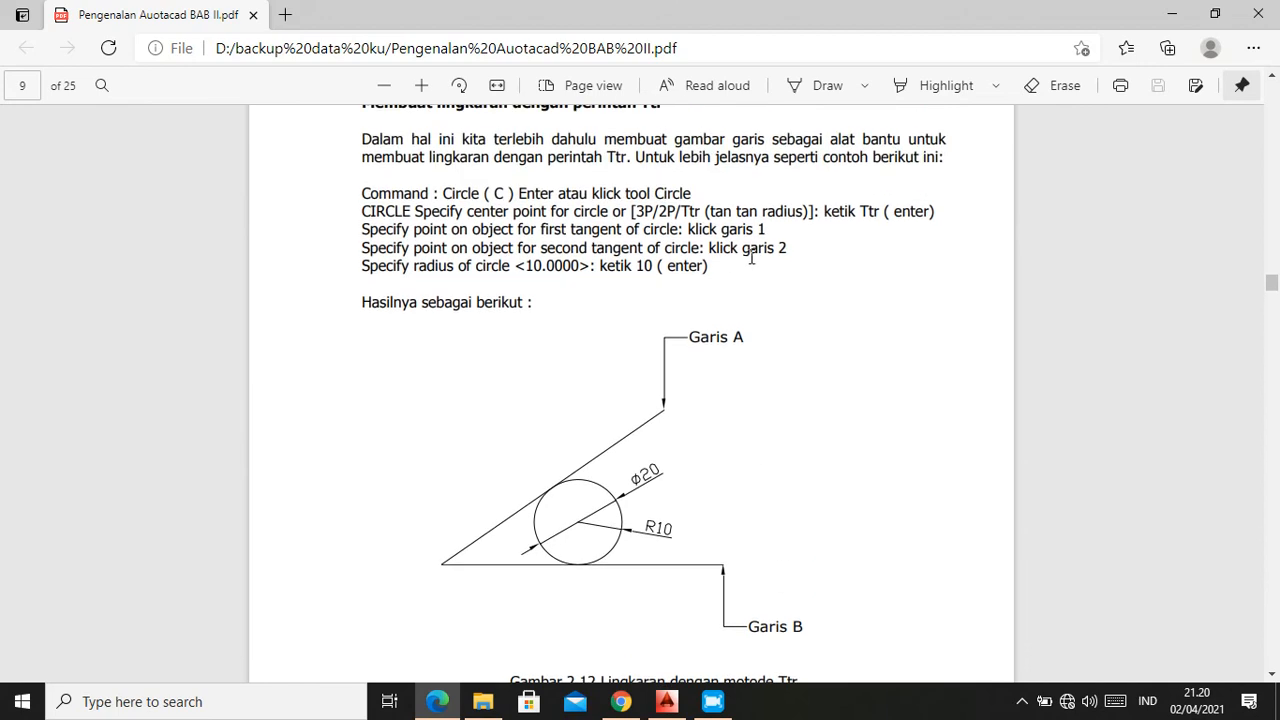
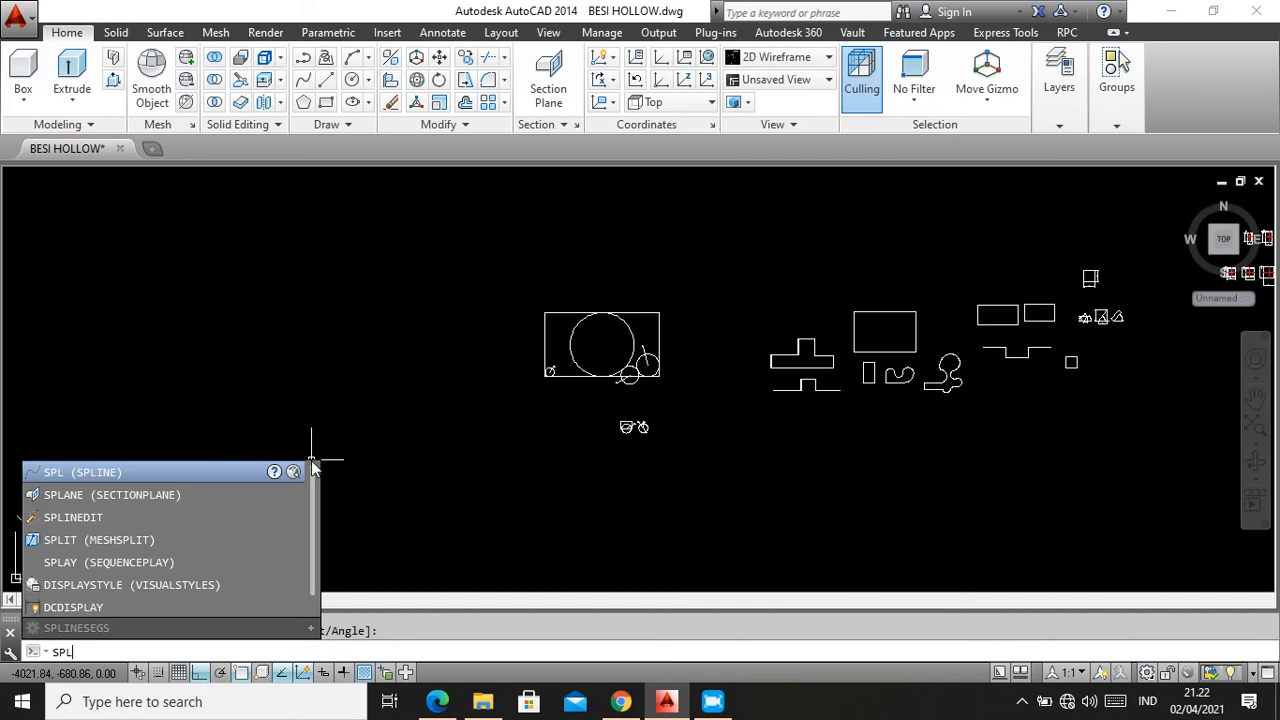
In AutoCAD, draw a wavy spline loop with Ortho off, from left of the large rectangle over its top and back to the start point
{"action": "key", "text": "Return"}
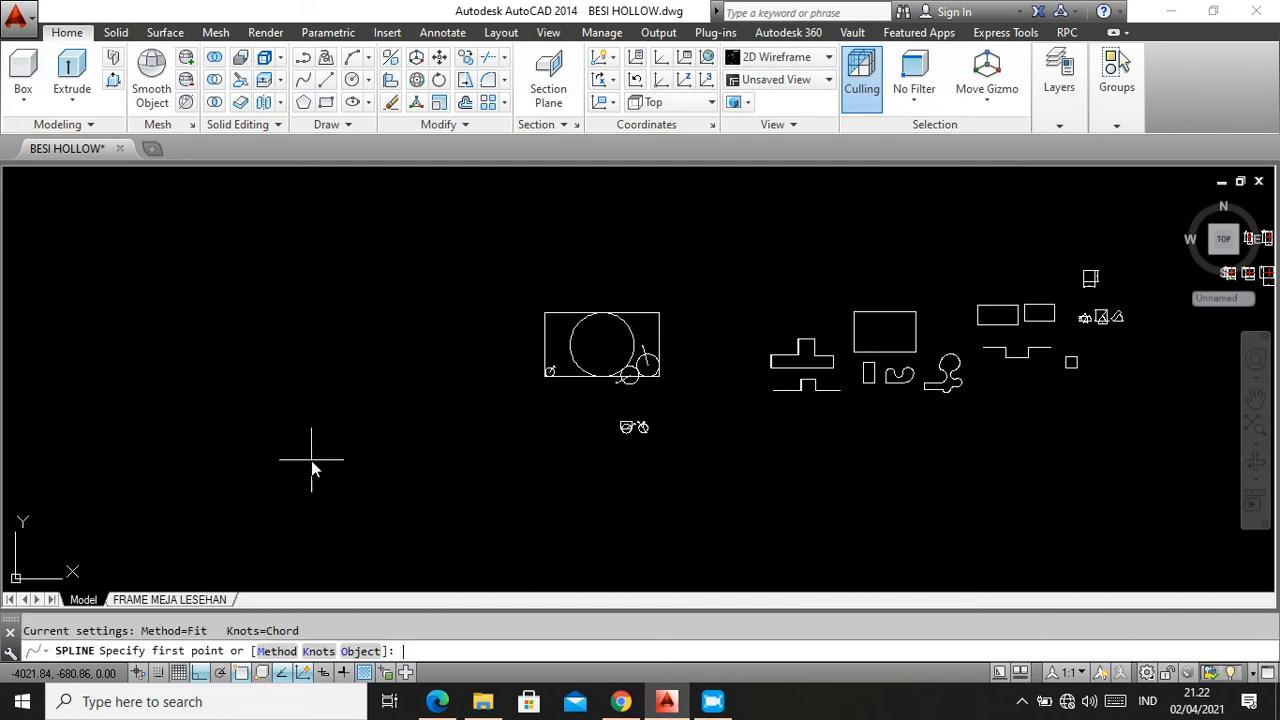
{"action": "left_click", "coordinate": [294, 421]}
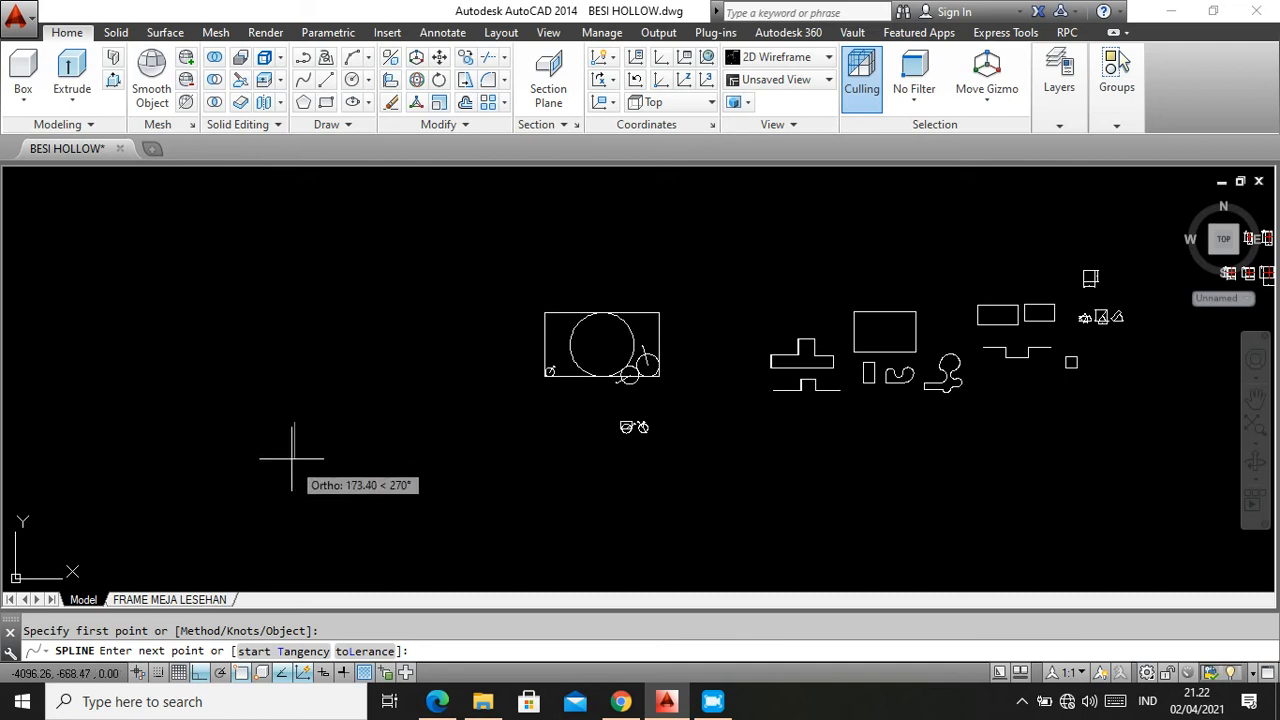
{"action": "left_click", "coordinate": [200, 672]}
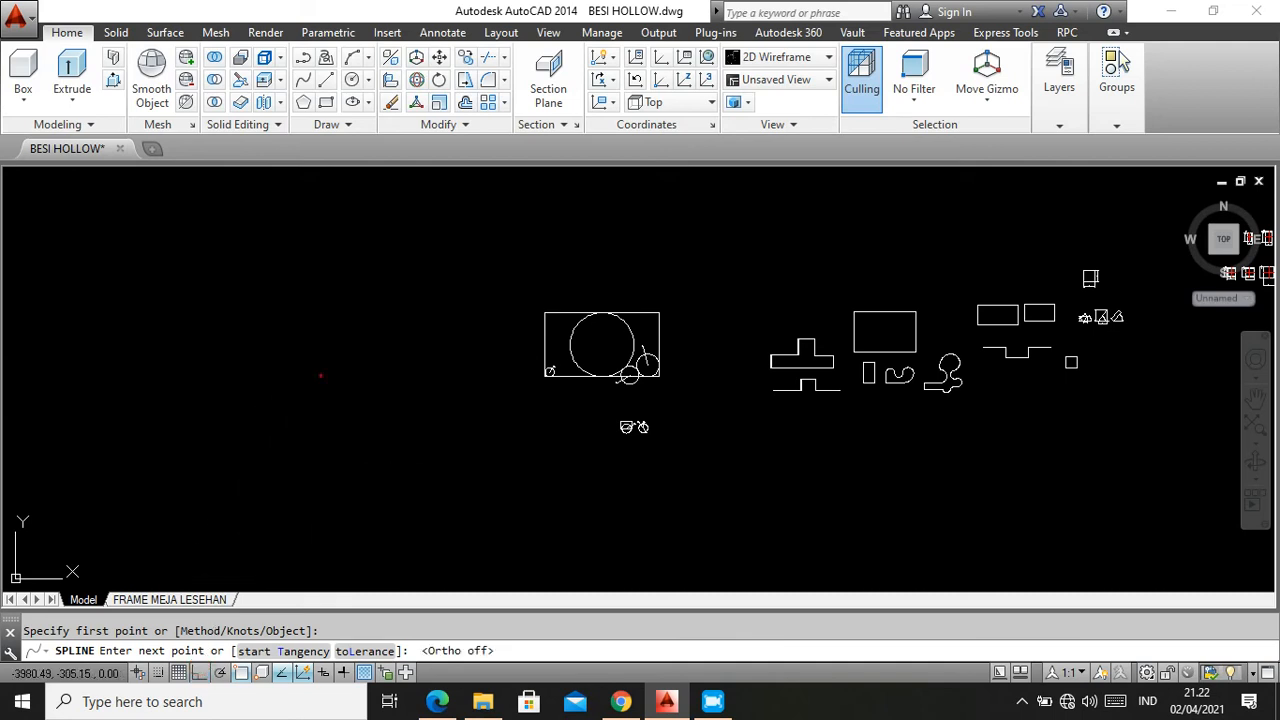
{"action": "left_click", "coordinate": [320, 371]}
{"action": "left_click", "coordinate": [400, 336]}
{"action": "left_click", "coordinate": [446, 277]}
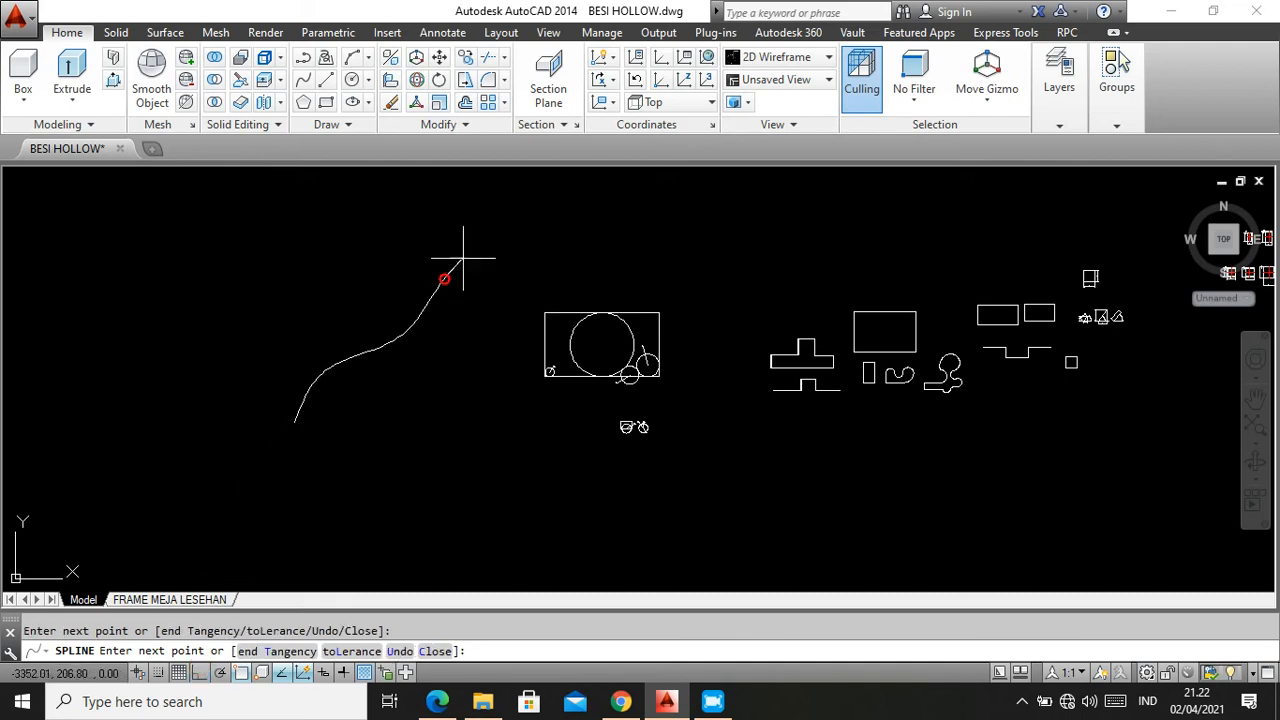
{"action": "left_click", "coordinate": [502, 240]}
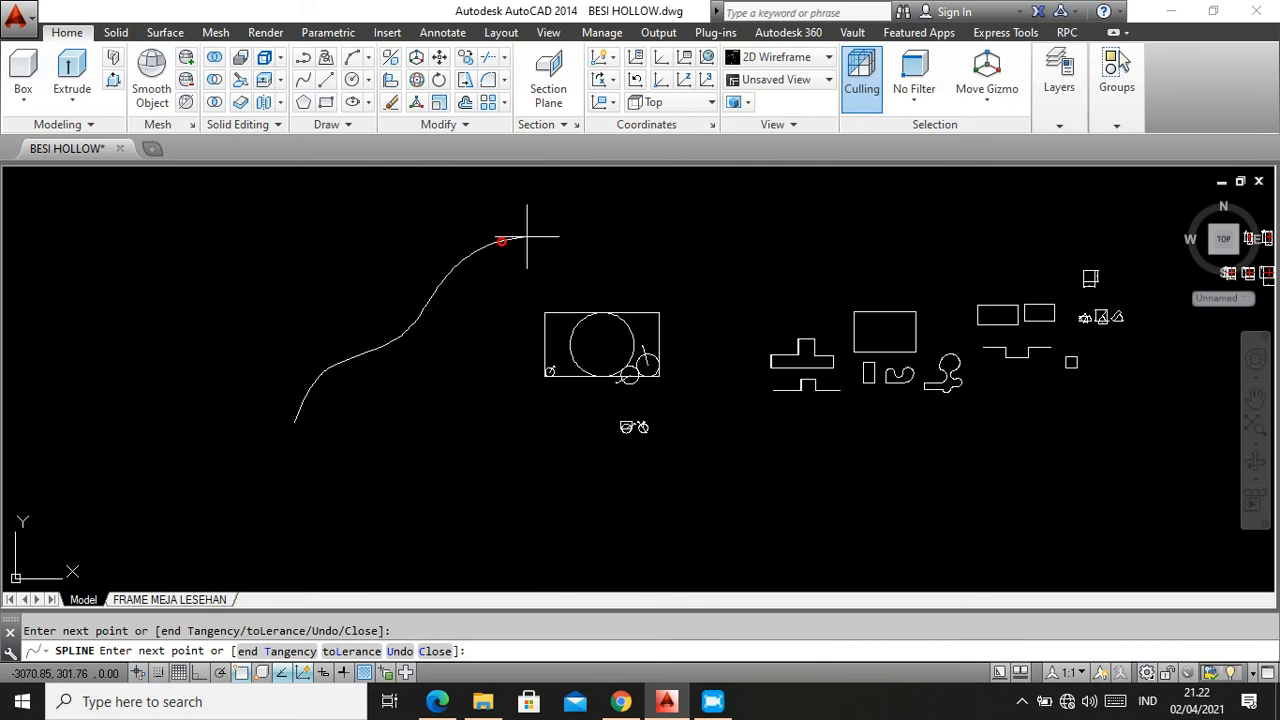
{"action": "left_click", "coordinate": [598, 268]}
{"action": "left_click", "coordinate": [650, 245]}
{"action": "left_click", "coordinate": [630, 210]}
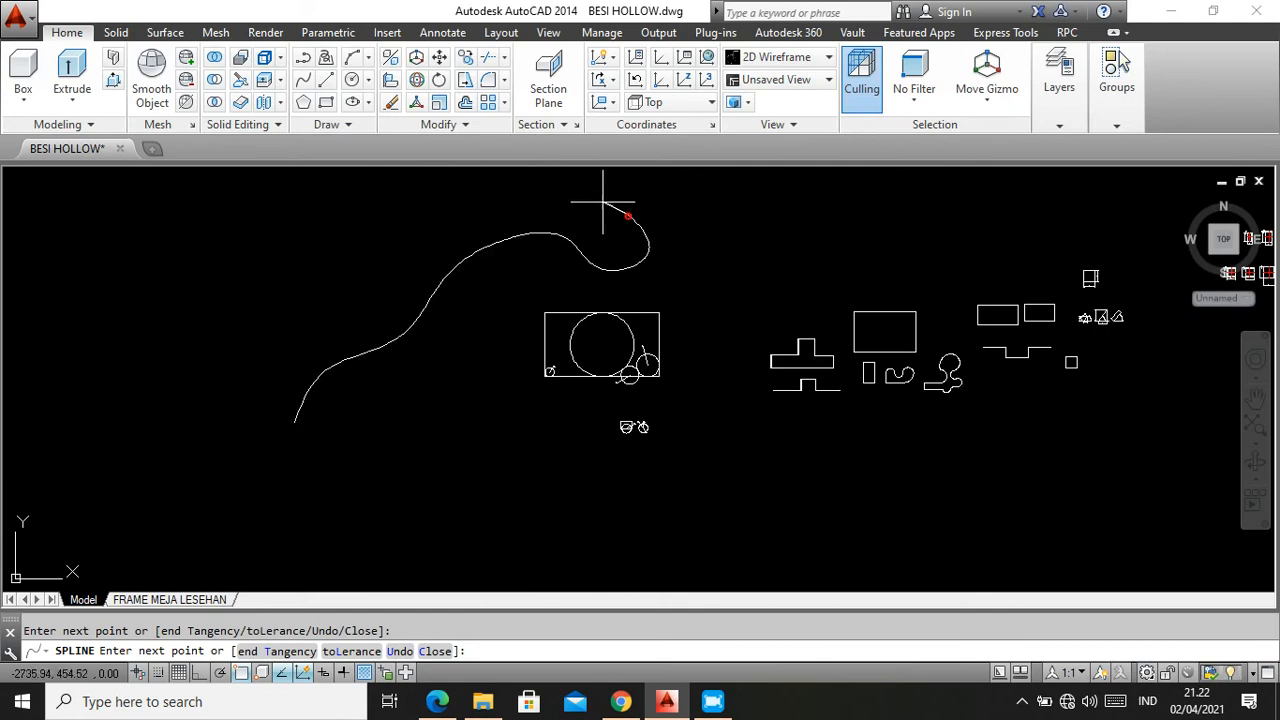
{"action": "left_click", "coordinate": [575, 202]}
{"action": "left_click", "coordinate": [520, 186]}
{"action": "left_click", "coordinate": [463, 206]}
{"action": "left_click", "coordinate": [386, 209]}
{"action": "left_click", "coordinate": [343, 257]}
{"action": "left_click", "coordinate": [285, 252]}
{"action": "left_click", "coordinate": [238, 293]}
{"action": "left_click", "coordinate": [253, 347]}
{"action": "left_click", "coordinate": [208, 378]}
{"action": "left_click", "coordinate": [219, 449]}
{"action": "scroll", "coordinate": [270, 452], "scroll_direction": "up", "scroll_amount": 4}
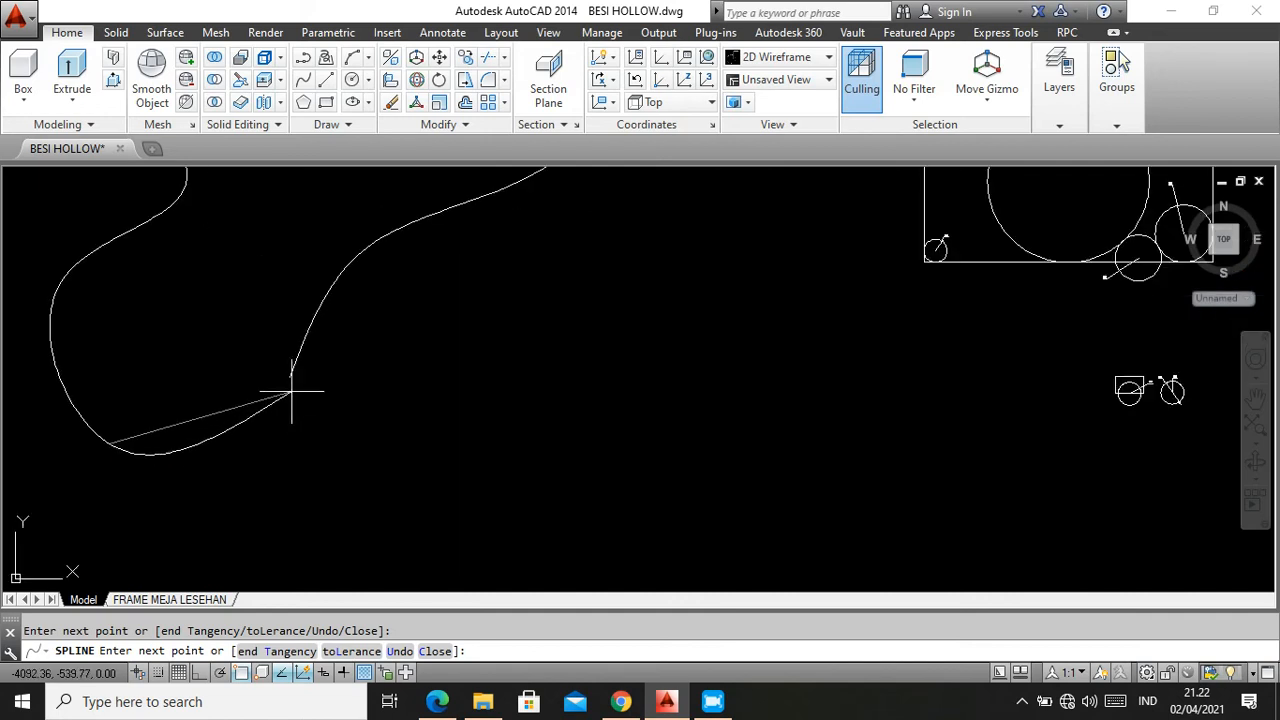
{"action": "left_click", "coordinate": [290, 377]}
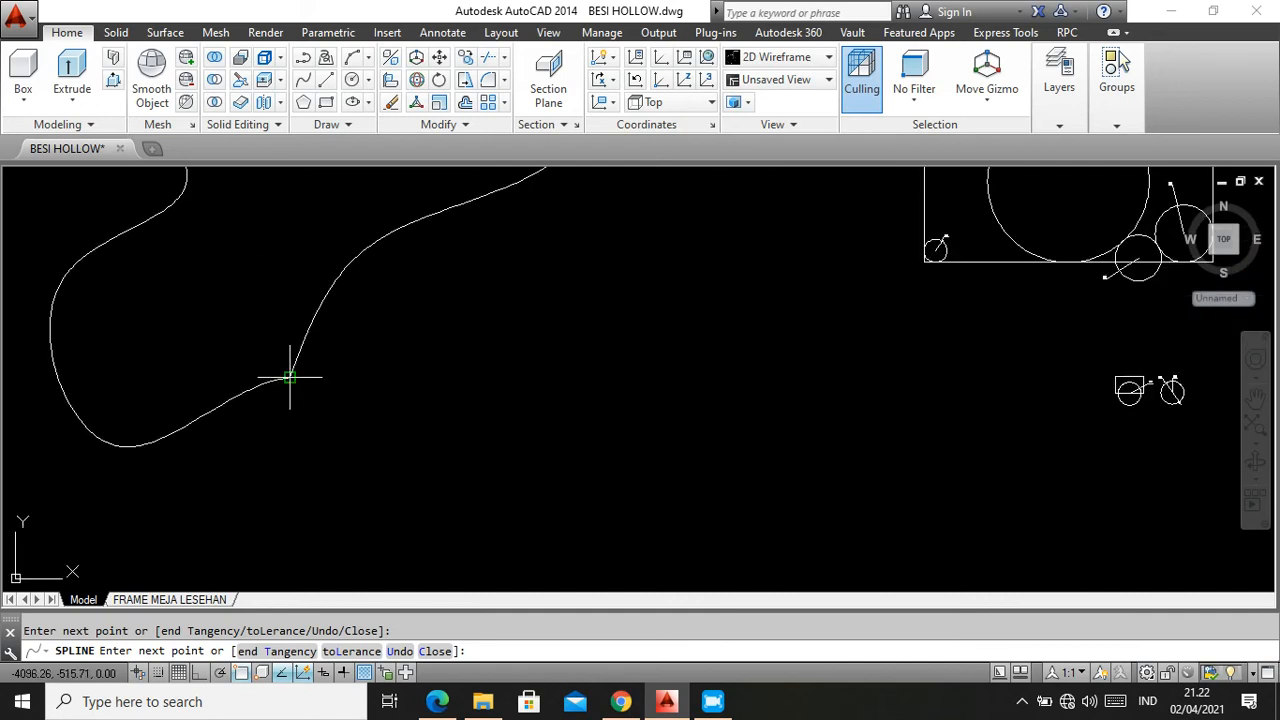
{"action": "key", "text": "Return"}
Select the spline and stretch its end point exactly onto its start point to close the gap
{"action": "scroll", "coordinate": [257, 423], "scroll_direction": "up", "scroll_amount": 2}
{"action": "left_click", "coordinate": [257, 423]}
{"action": "left_click", "coordinate": [186, 332]}
{"action": "scroll", "coordinate": [316, 372], "scroll_direction": "up", "scroll_amount": 3}
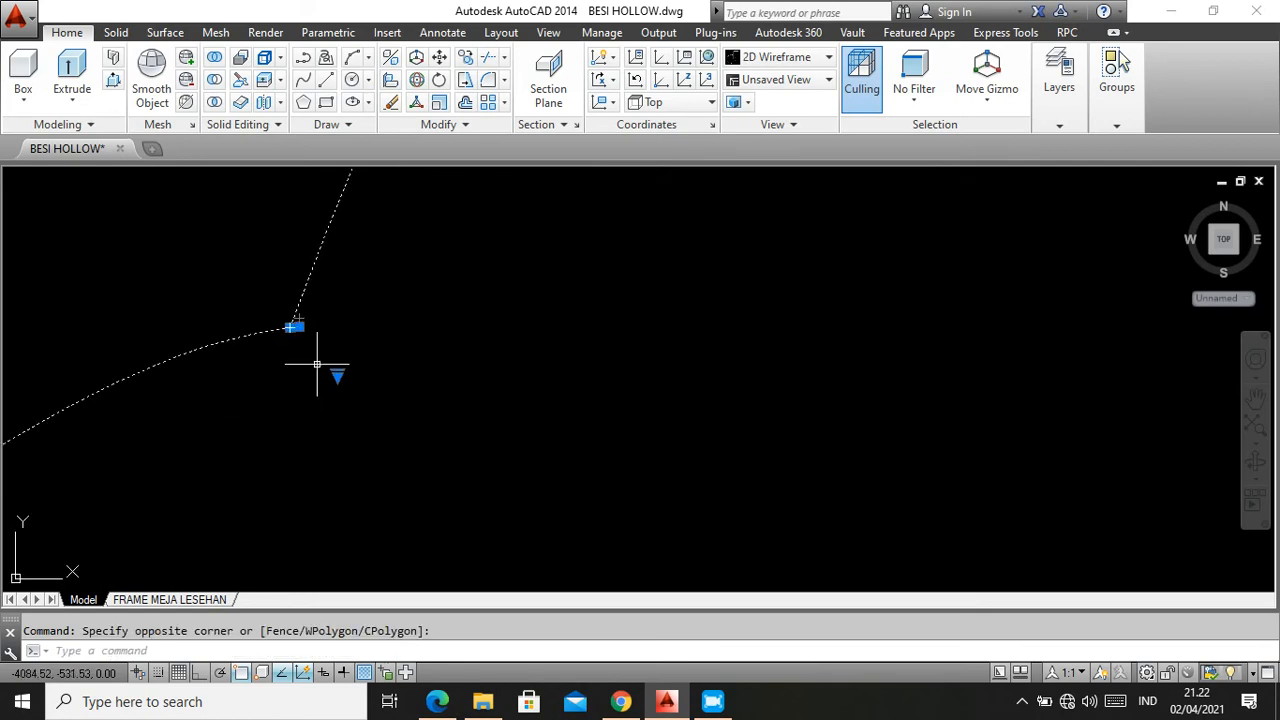
{"action": "scroll", "coordinate": [303, 335], "scroll_direction": "up", "scroll_amount": 3}
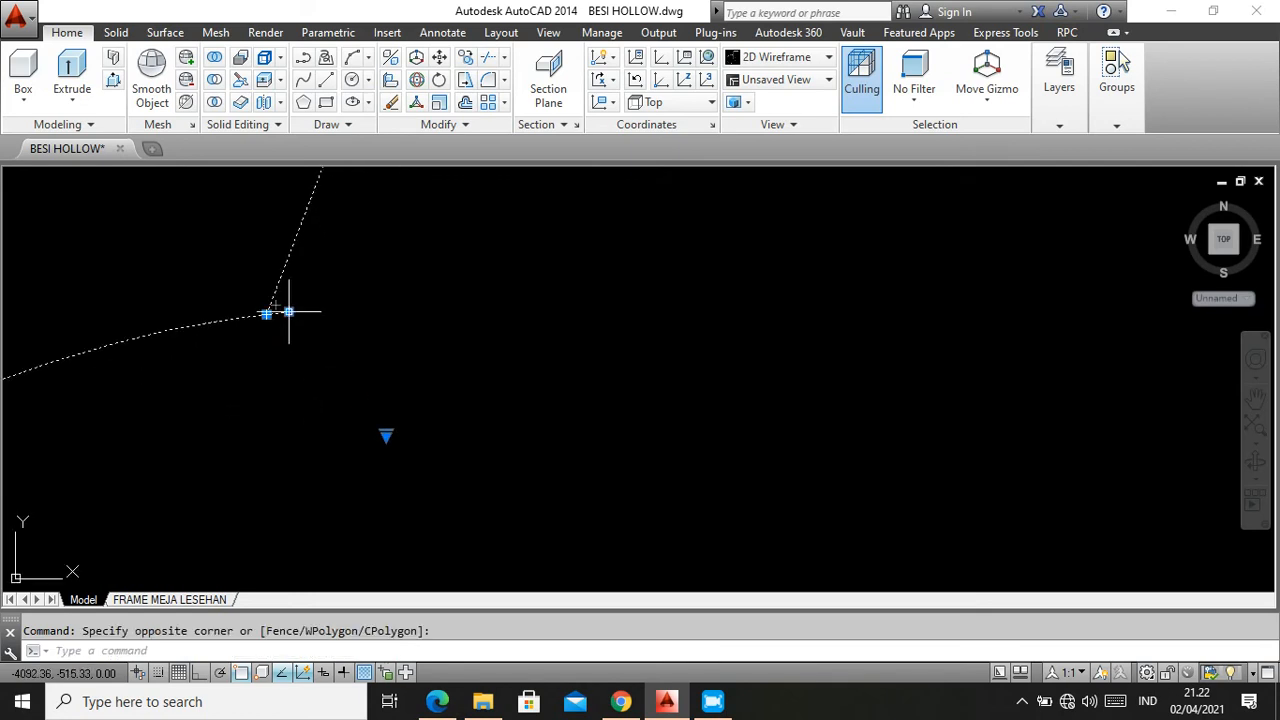
{"action": "left_click", "coordinate": [288, 312]}
{"action": "left_click", "coordinate": [266, 314]}
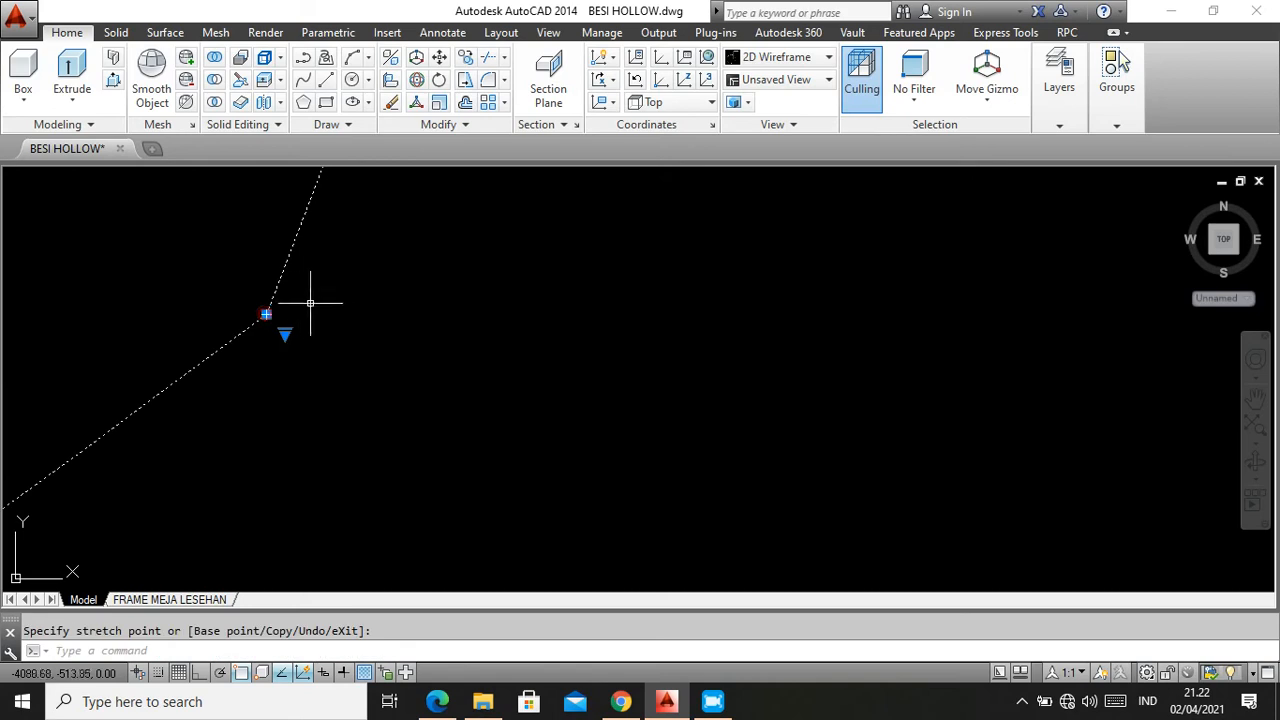
Stretch two fit points on the spline loop's upper-left side outward to remove the inward dip, then clear the selection
{"action": "scroll", "coordinate": [409, 366], "scroll_direction": "down", "scroll_amount": 6}
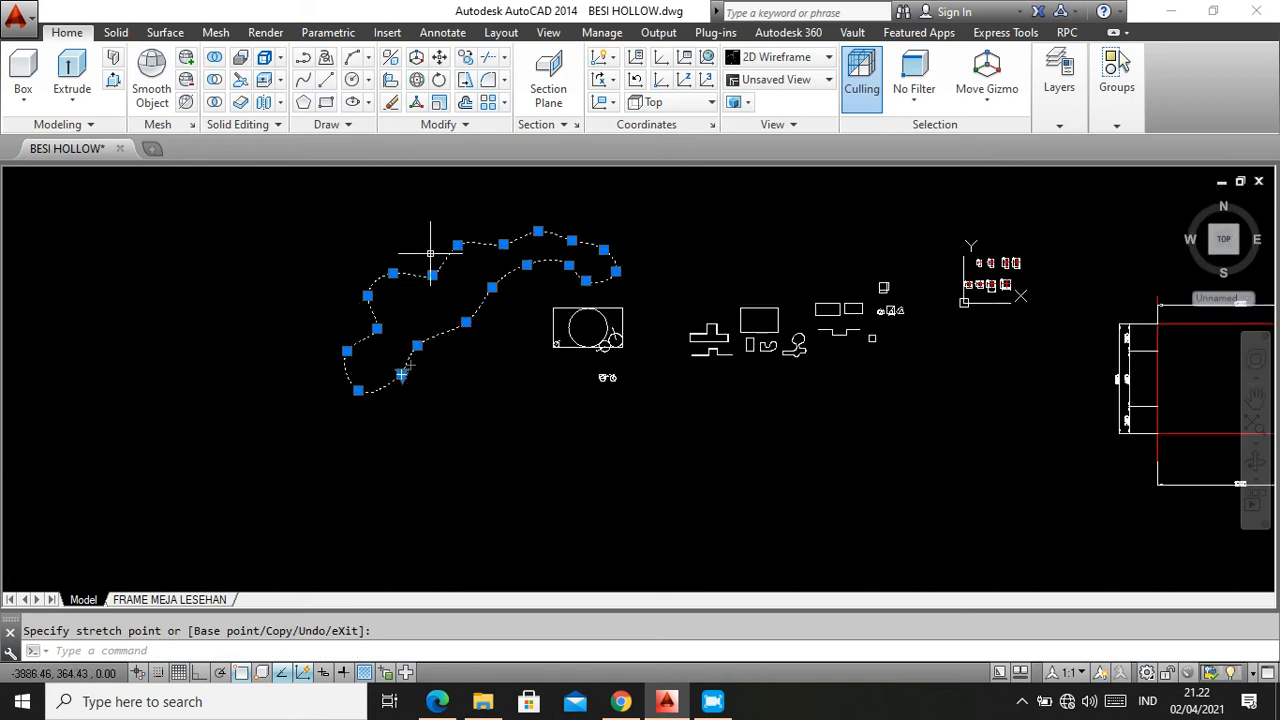
{"action": "scroll", "coordinate": [431, 253], "scroll_direction": "up", "scroll_amount": 5}
{"action": "left_click", "coordinate": [423, 343]}
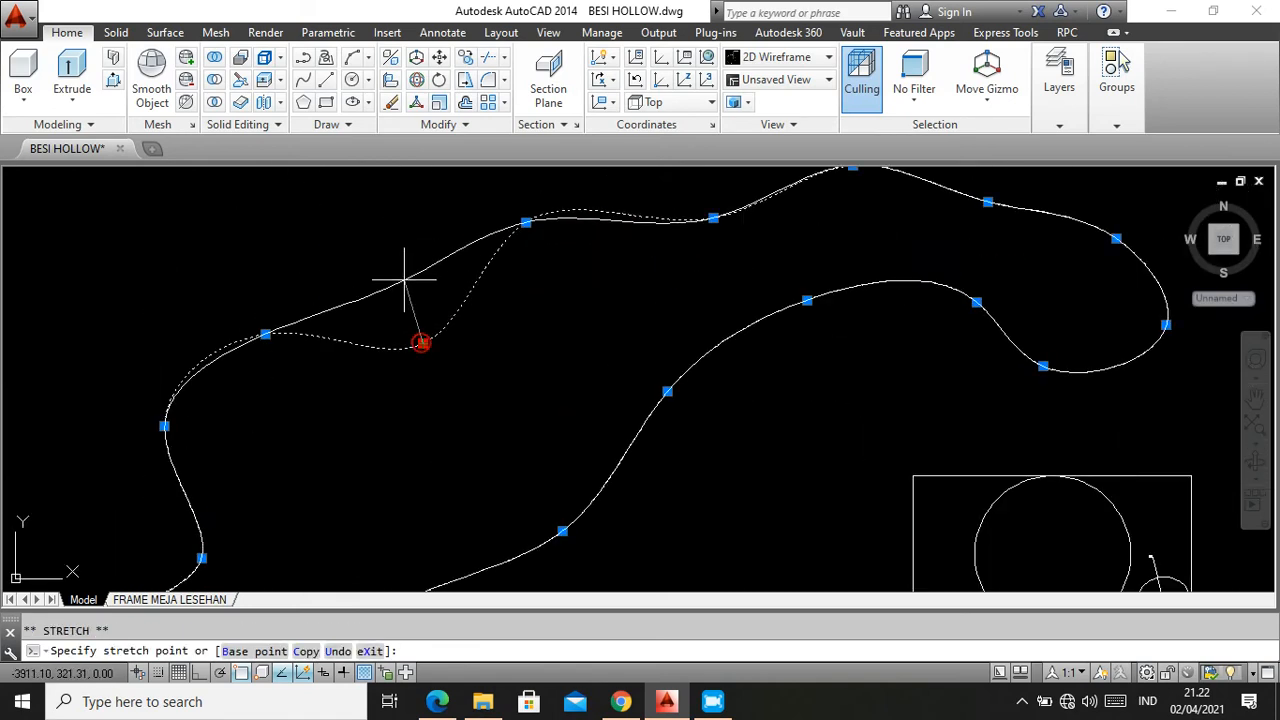
{"action": "left_click", "coordinate": [362, 224]}
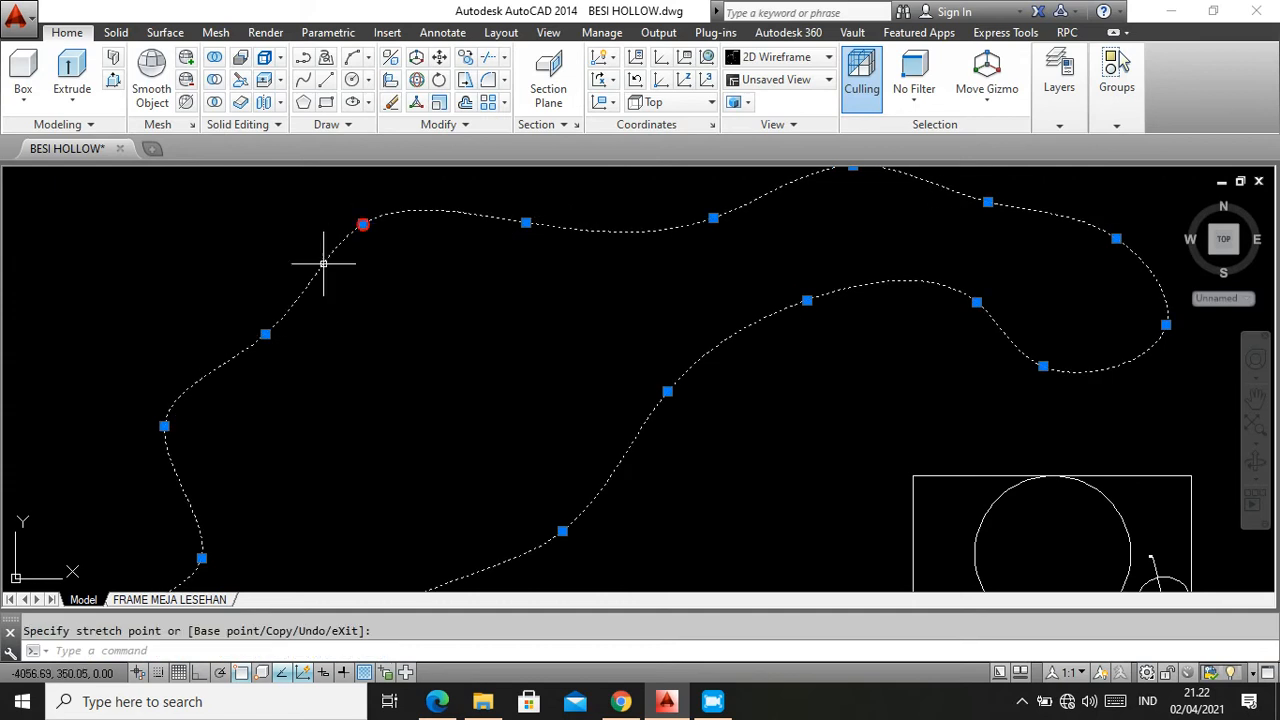
{"action": "left_click", "coordinate": [265, 333]}
{"action": "left_click", "coordinate": [223, 279]}
{"action": "scroll", "coordinate": [349, 270], "scroll_direction": "down", "scroll_amount": 5}
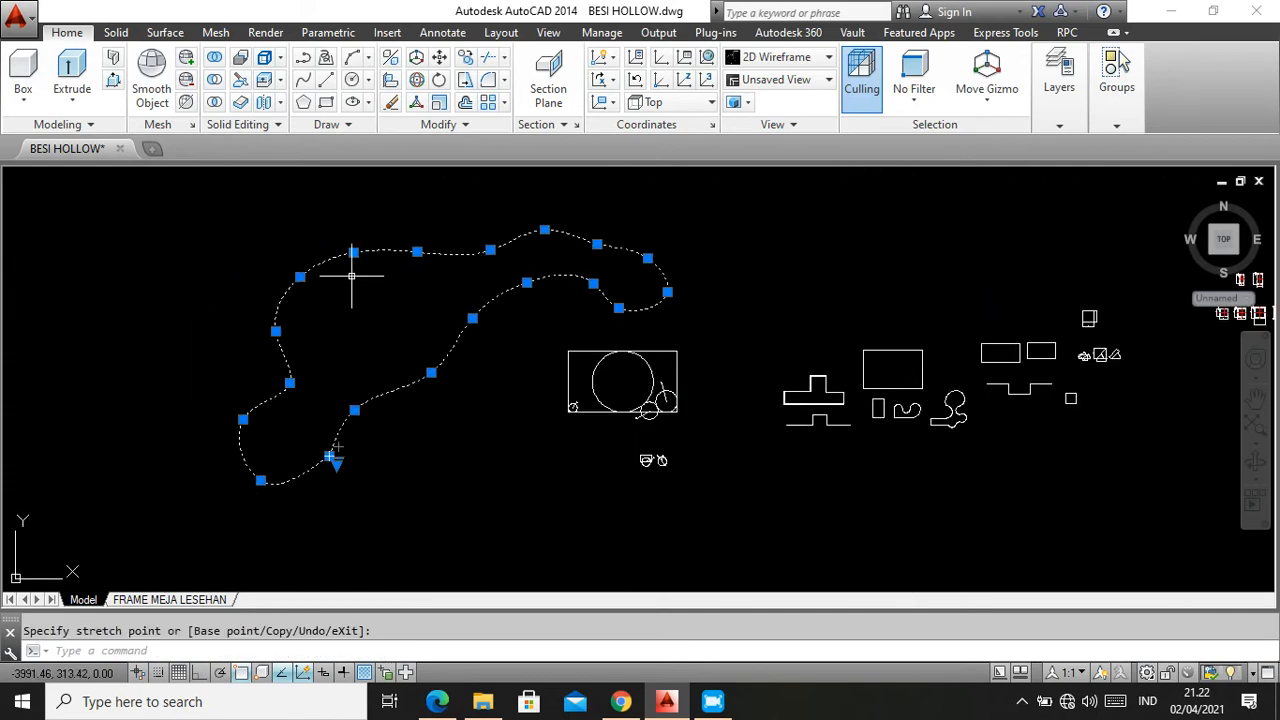
{"action": "key", "text": "Escape"}
{"action": "key", "text": "Escape"}
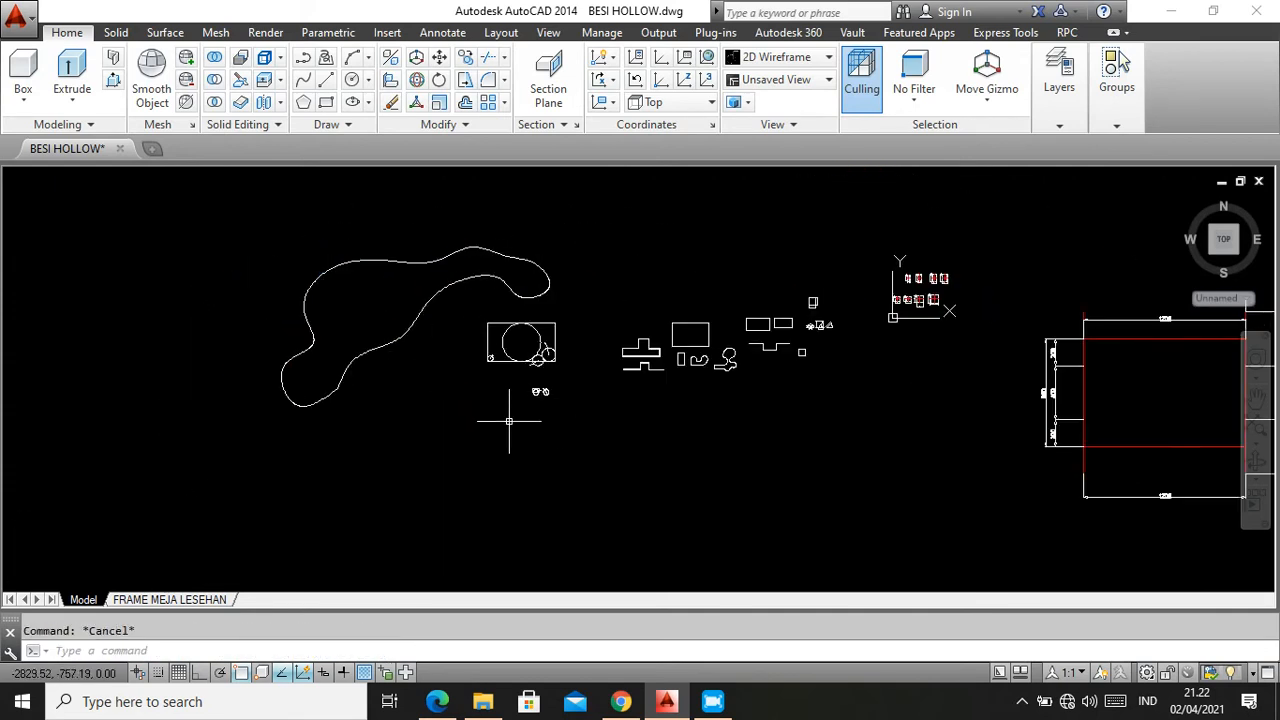
Draw a spline wave inside the rectangle above the small shapes, from its left edge through alternating top and bottom edge points to the upper-right corner
{"action": "scroll", "coordinate": [717, 327], "scroll_direction": "up", "scroll_amount": 2}
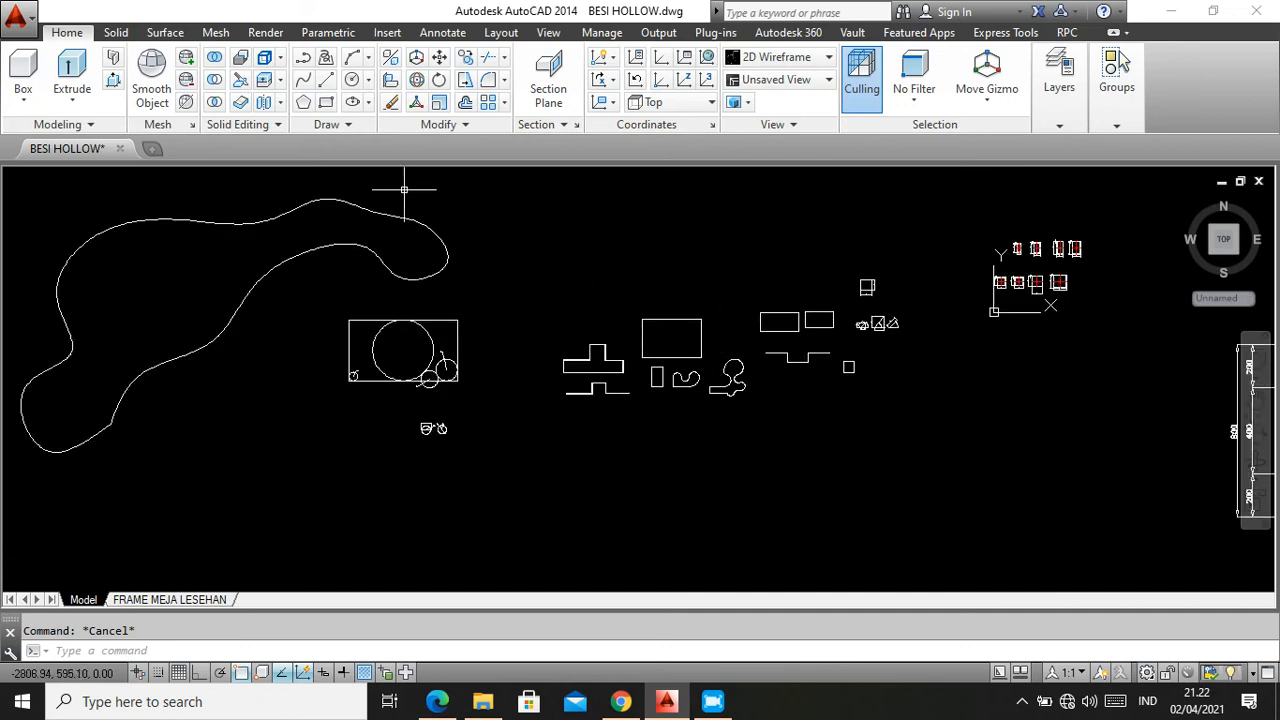
{"action": "left_click", "coordinate": [303, 79]}
{"action": "scroll", "coordinate": [652, 342], "scroll_direction": "up", "scroll_amount": 4}
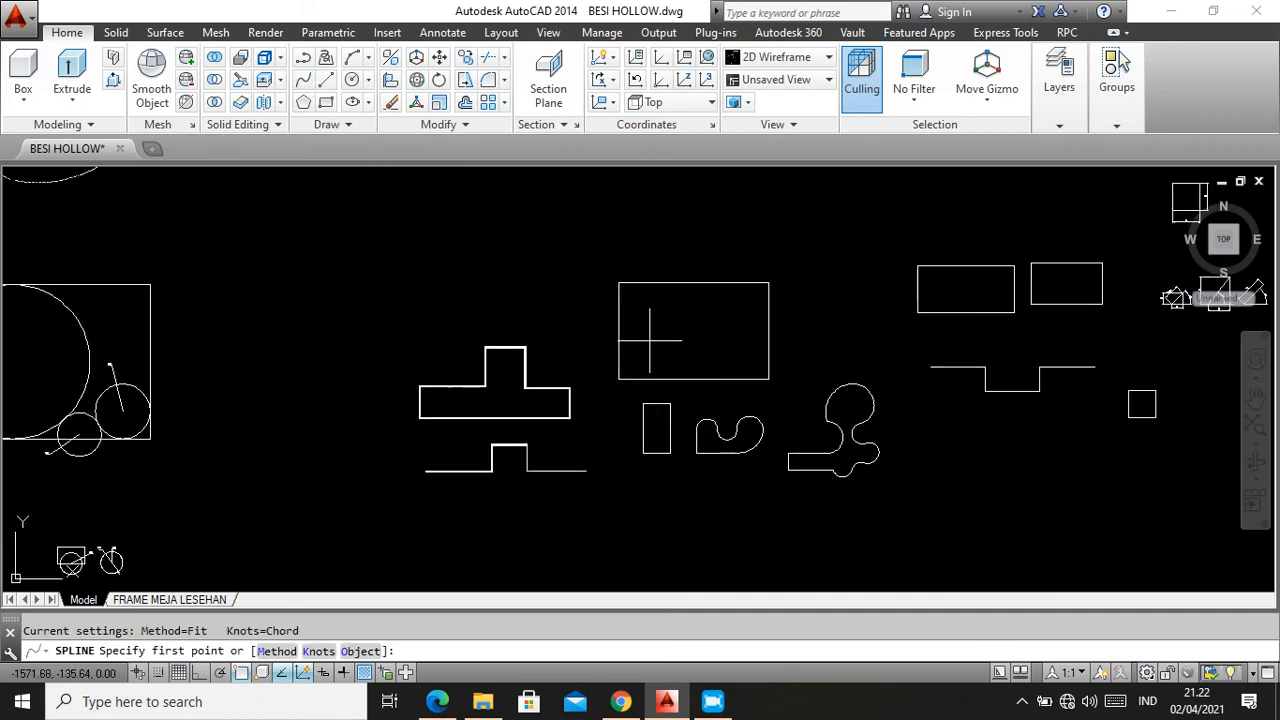
{"action": "left_click", "coordinate": [625, 324]}
{"action": "left_click", "coordinate": [642, 282]}
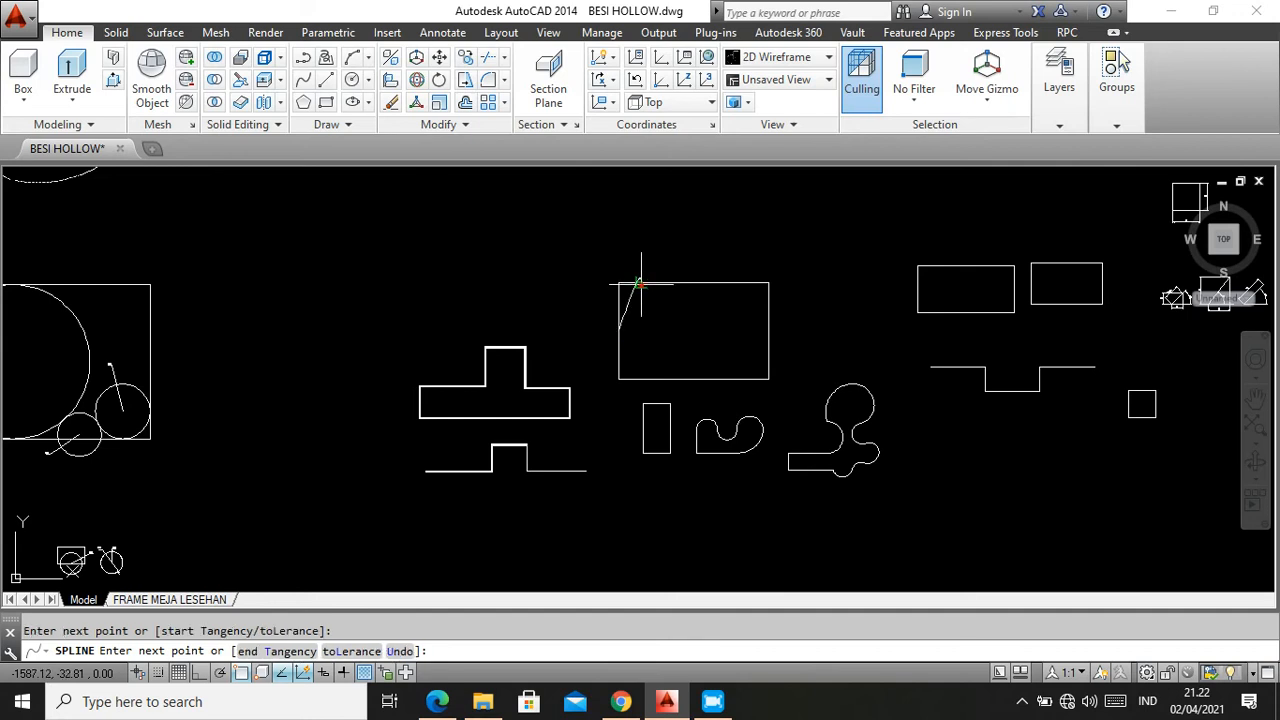
{"action": "left_click", "coordinate": [683, 379]}
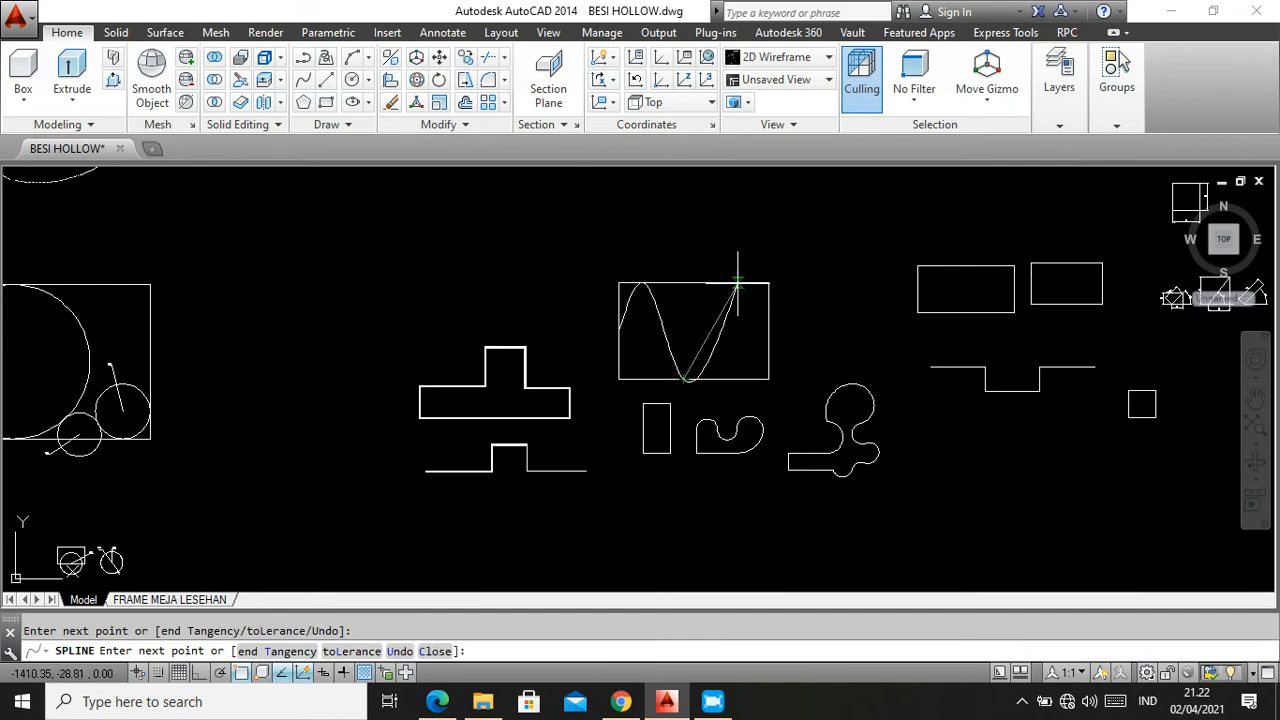
{"action": "left_click", "coordinate": [706, 283]}
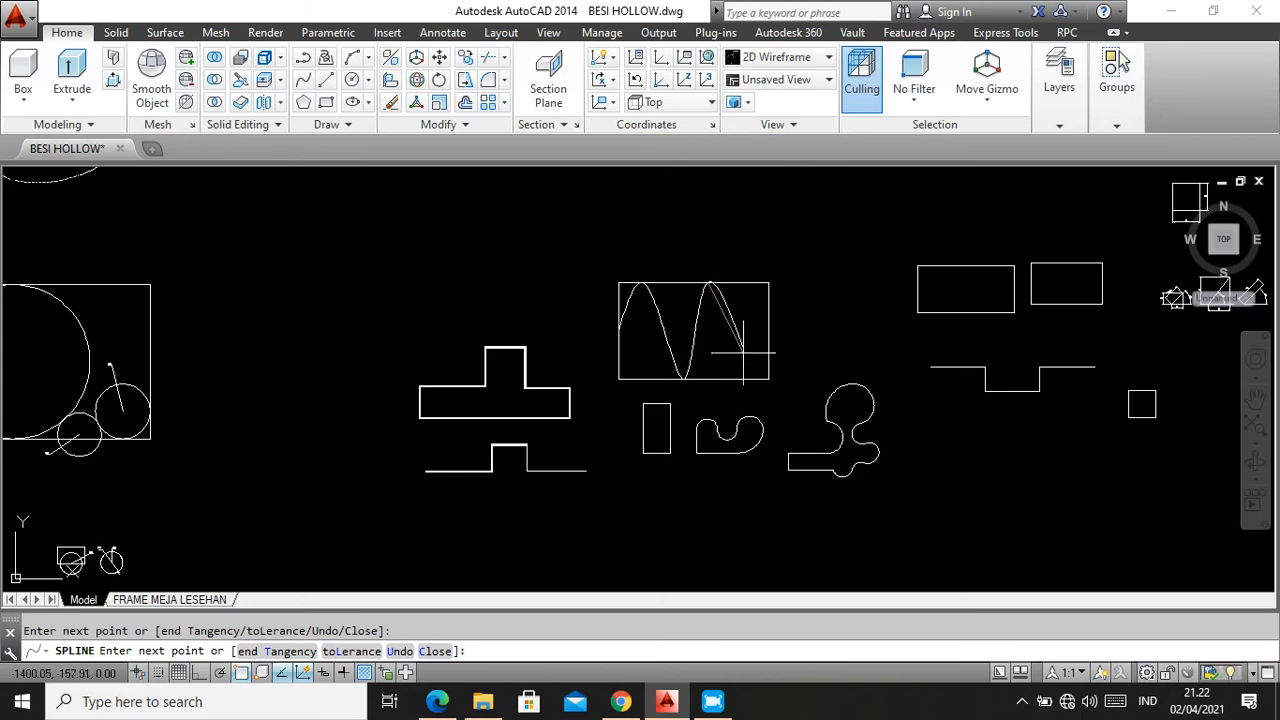
{"action": "left_click", "coordinate": [735, 379]}
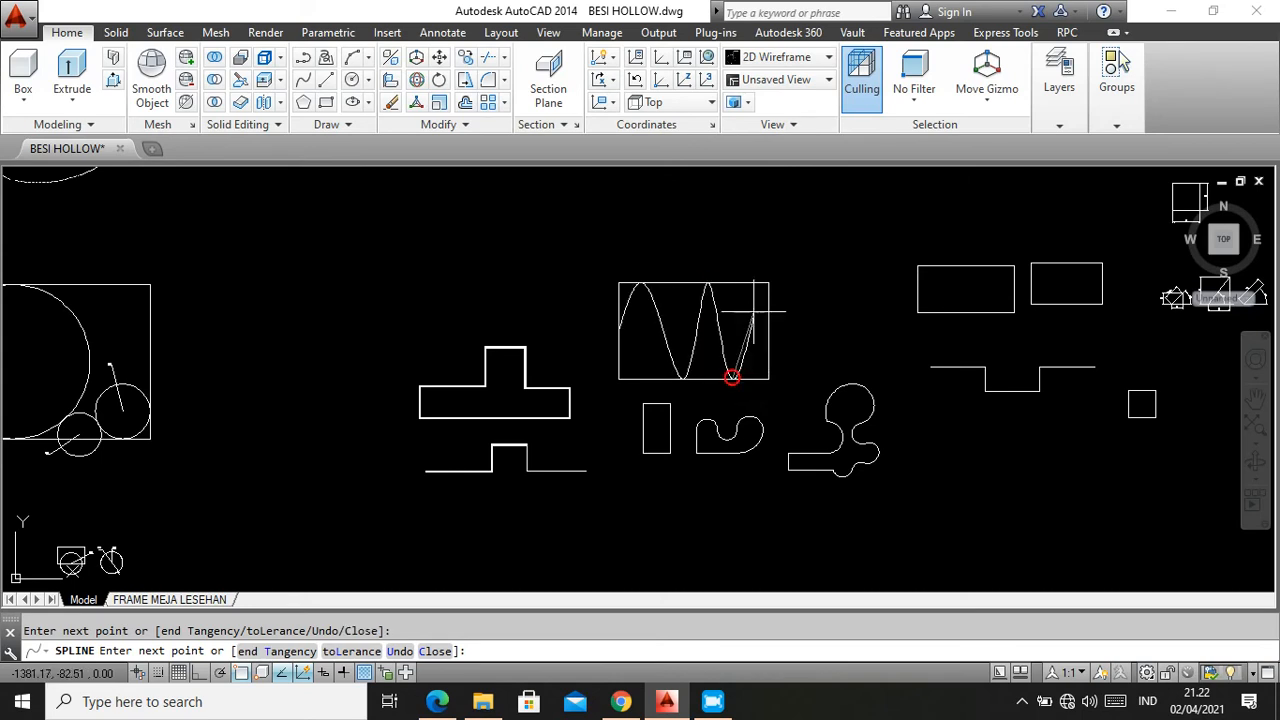
{"action": "scroll", "coordinate": [760, 285], "scroll_direction": "up", "scroll_amount": 4}
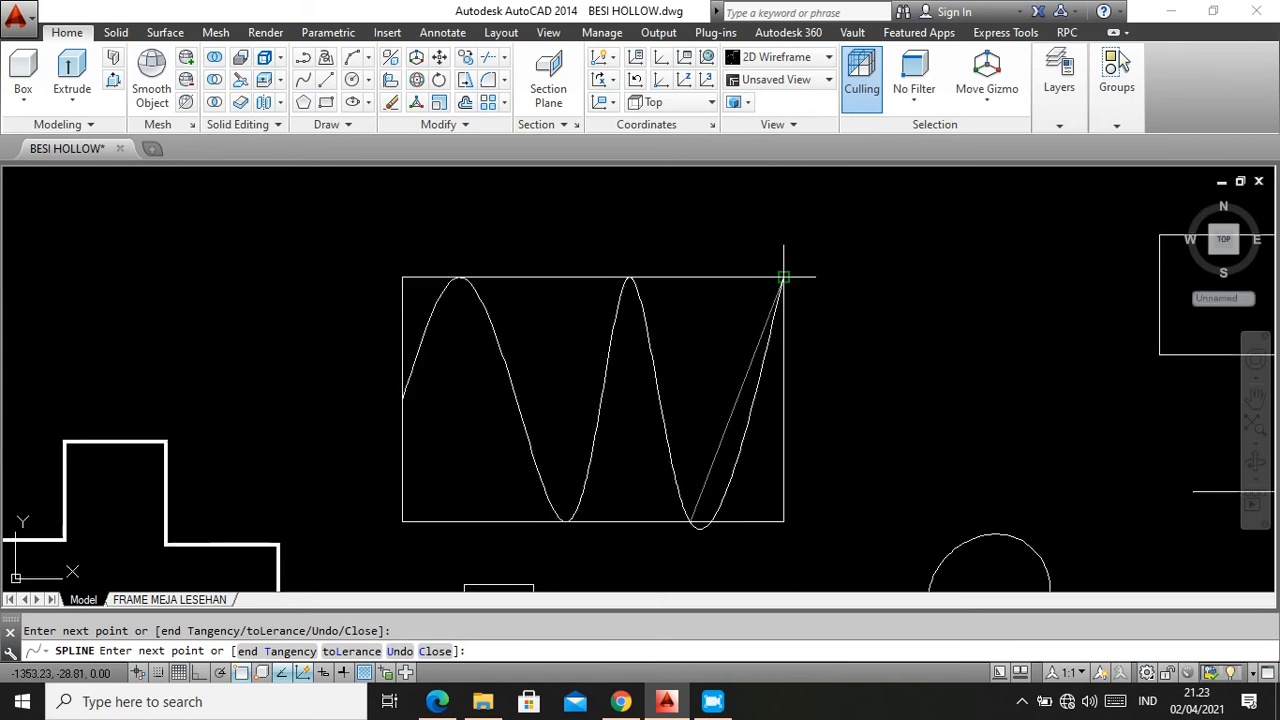
{"action": "left_click", "coordinate": [781, 278]}
{"action": "key", "text": "Return"}
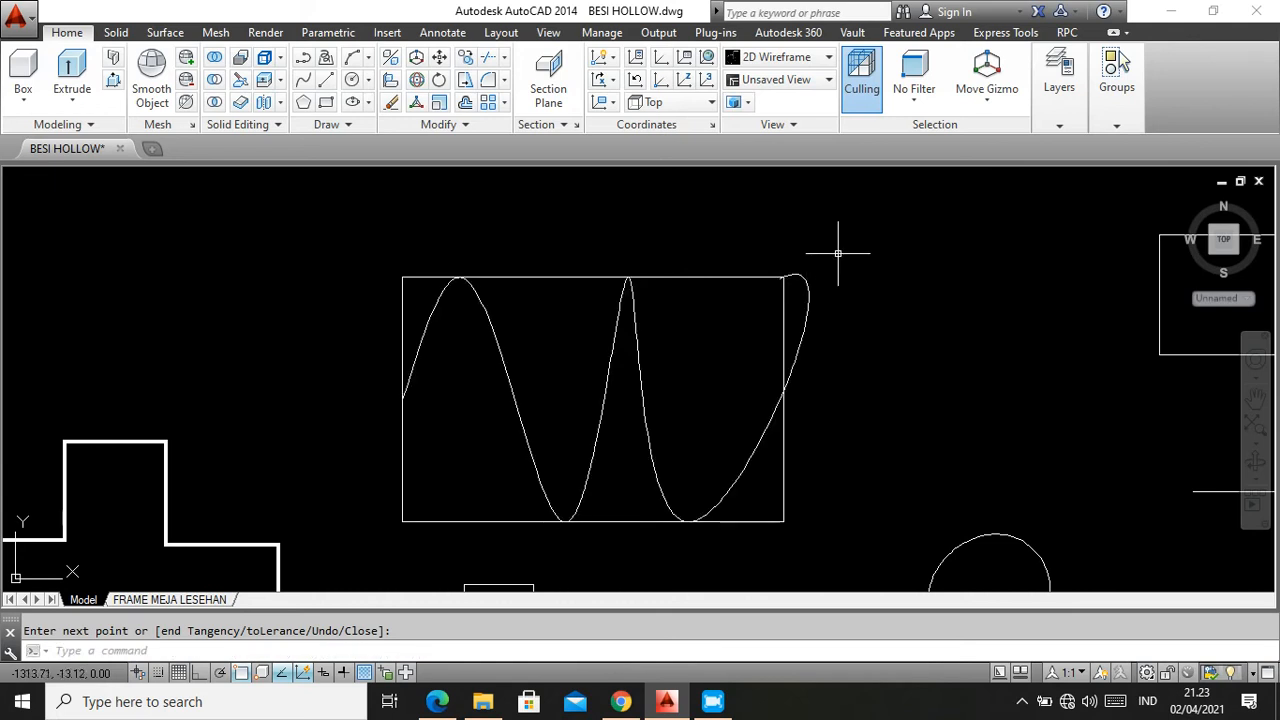
Select the wave spline and stretch its stray end point onto the rectangle's upper-right corner to remove the hooked overshoot
{"action": "scroll", "coordinate": [836, 285], "scroll_direction": "up", "scroll_amount": 3}
{"action": "left_click", "coordinate": [817, 297]}
{"action": "left_click", "coordinate": [738, 285]}
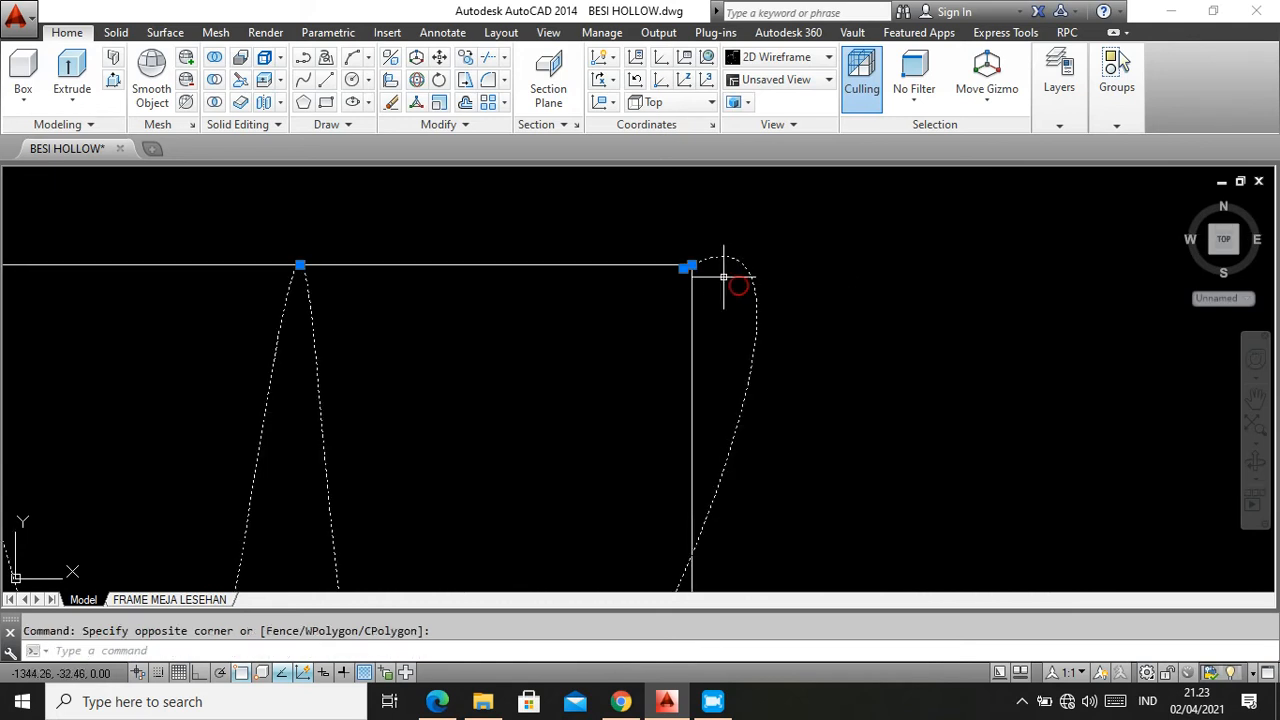
{"action": "scroll", "coordinate": [684, 270], "scroll_direction": "up", "scroll_amount": 4}
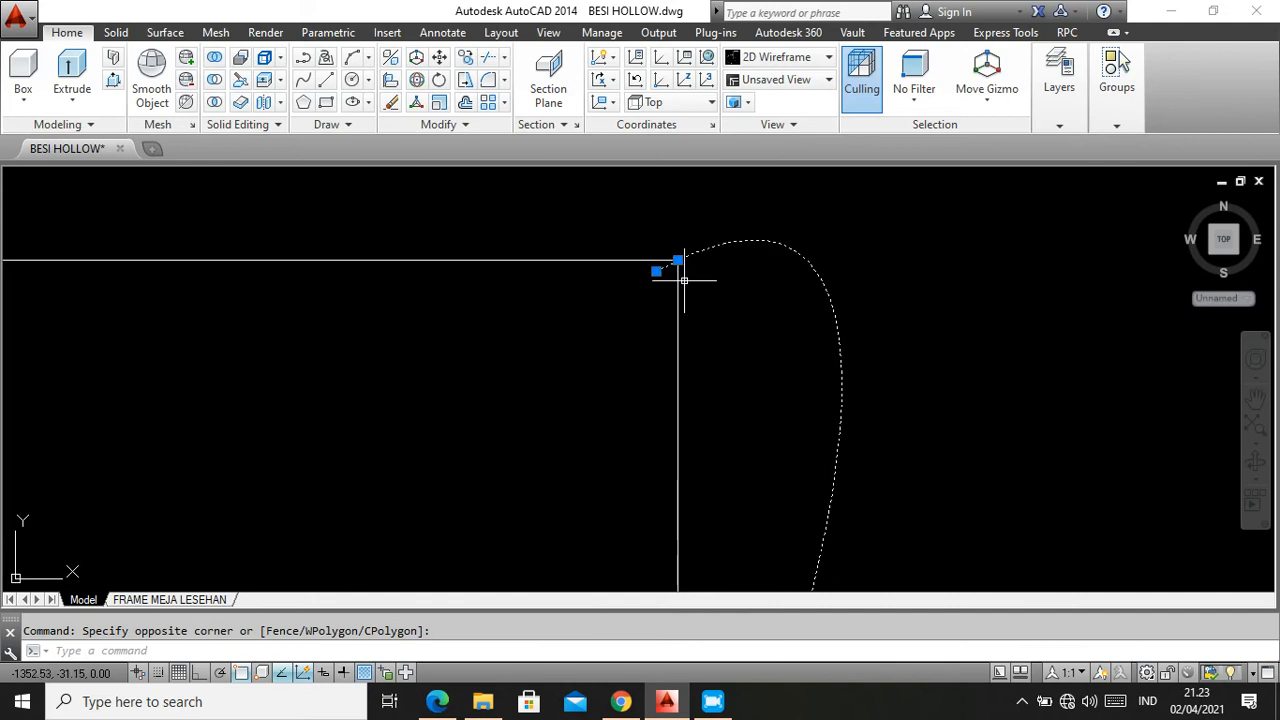
{"action": "left_click", "coordinate": [656, 270]}
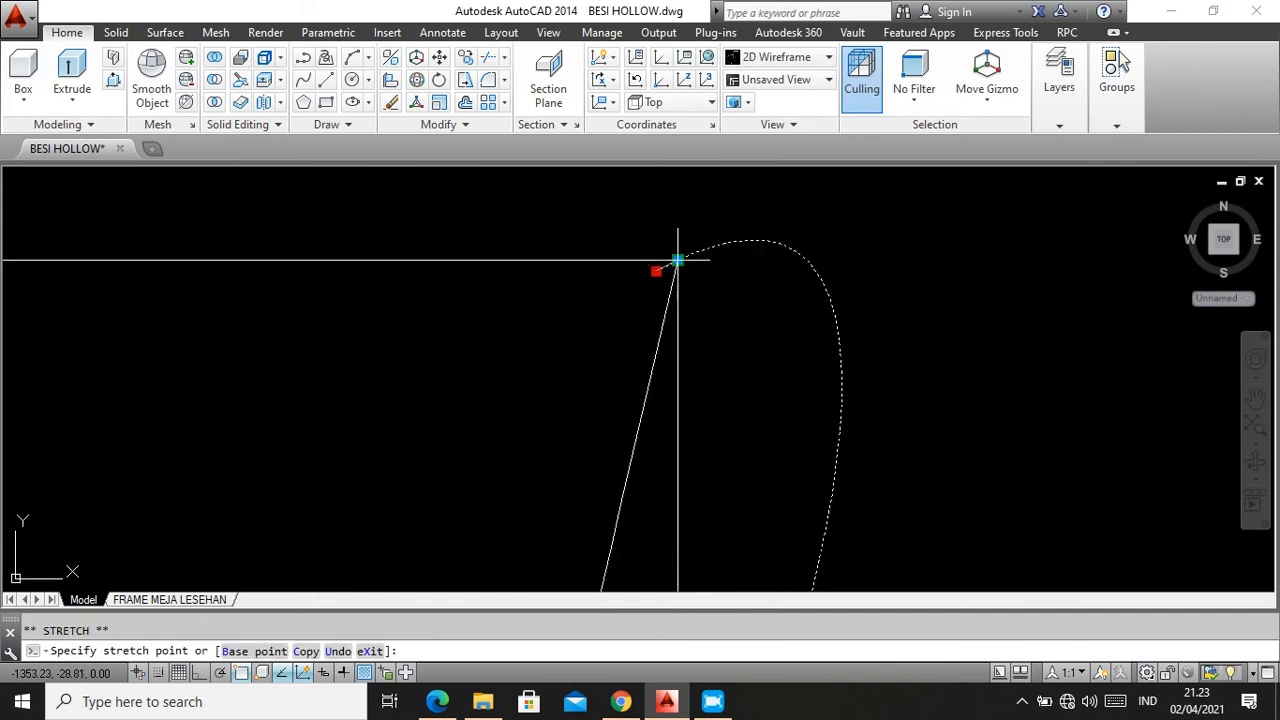
{"action": "left_click", "coordinate": [678, 260]}
{"action": "scroll", "coordinate": [777, 271], "scroll_direction": "down", "scroll_amount": 8}
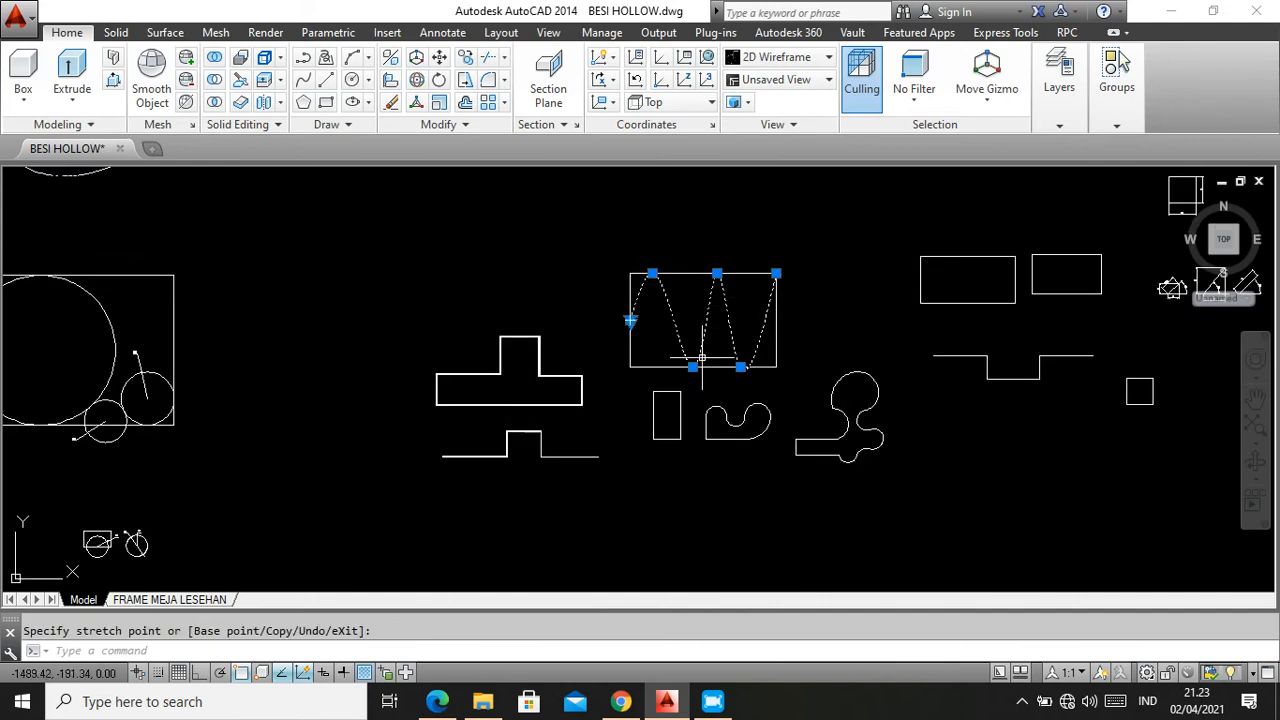
Stretch the fit point at the wave's second peak slightly left along the rectangle's top edge
{"action": "scroll", "coordinate": [702, 358], "scroll_direction": "up", "scroll_amount": 6}
{"action": "scroll", "coordinate": [712, 336], "scroll_direction": "down", "scroll_amount": 4}
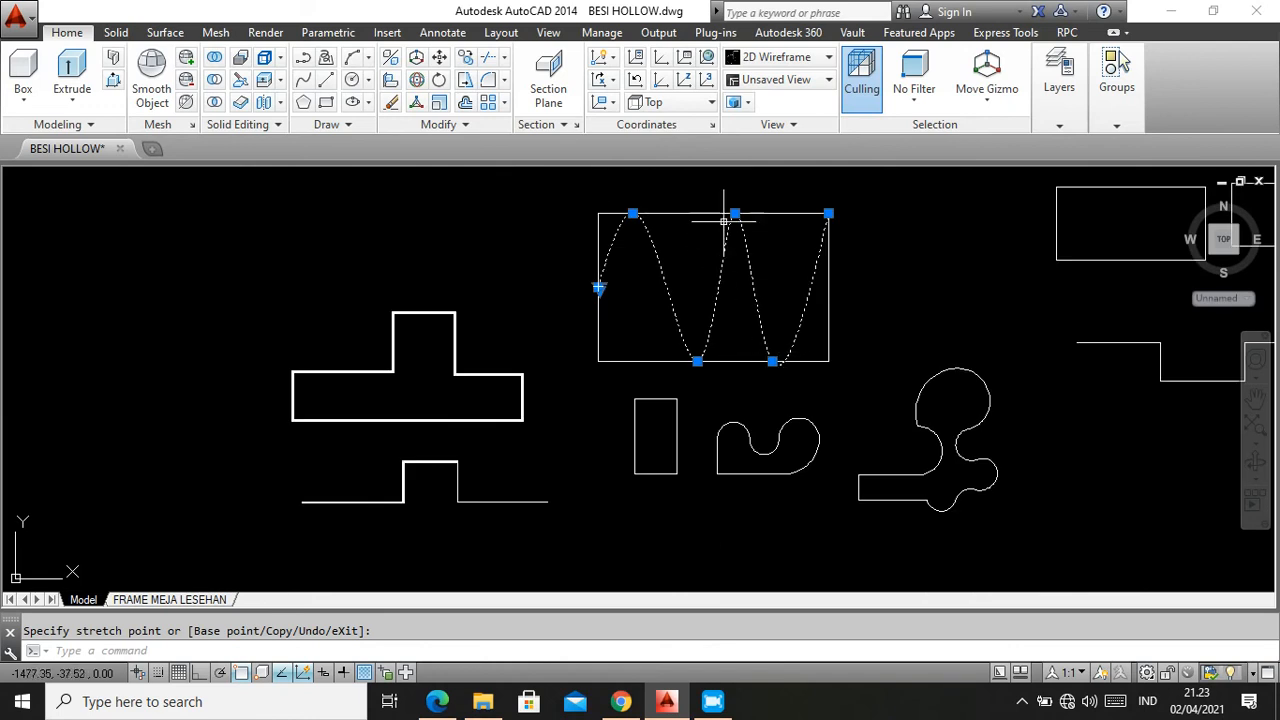
{"action": "scroll", "coordinate": [724, 221], "scroll_direction": "up", "scroll_amount": 4}
{"action": "left_click", "coordinate": [732, 216]}
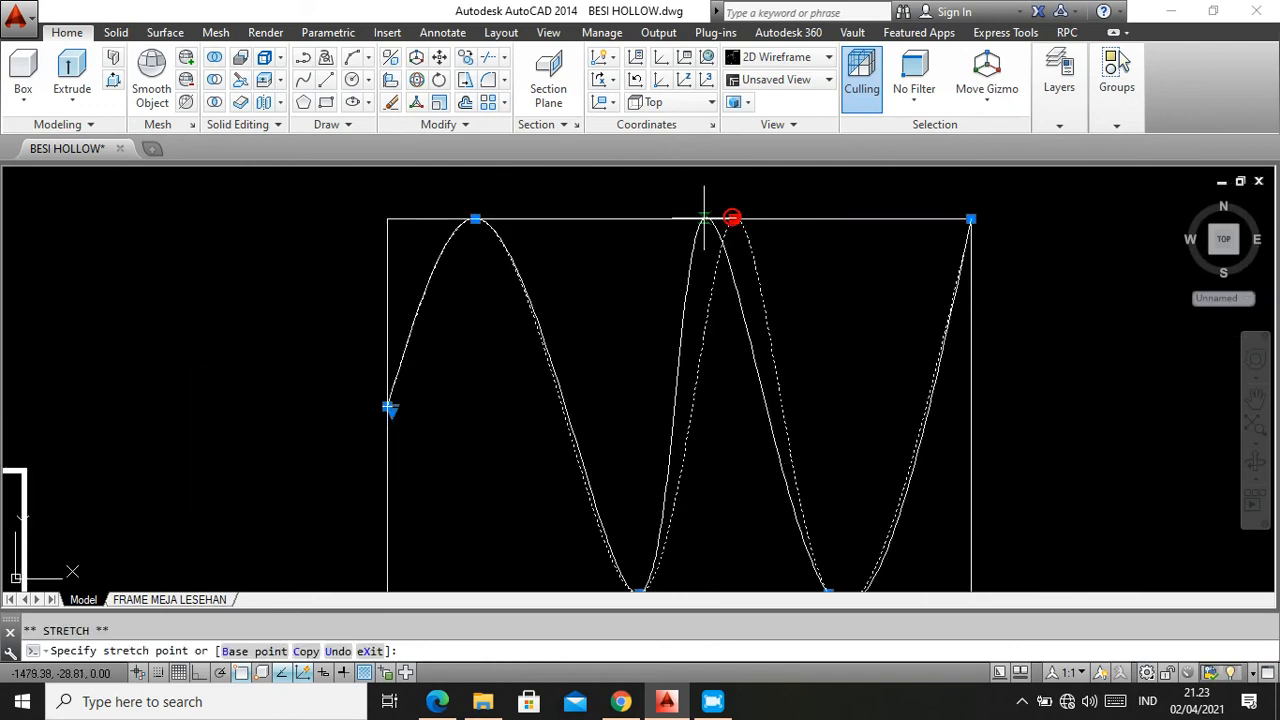
{"action": "left_click", "coordinate": [704, 217]}
{"action": "scroll", "coordinate": [591, 246], "scroll_direction": "down", "scroll_amount": 2}
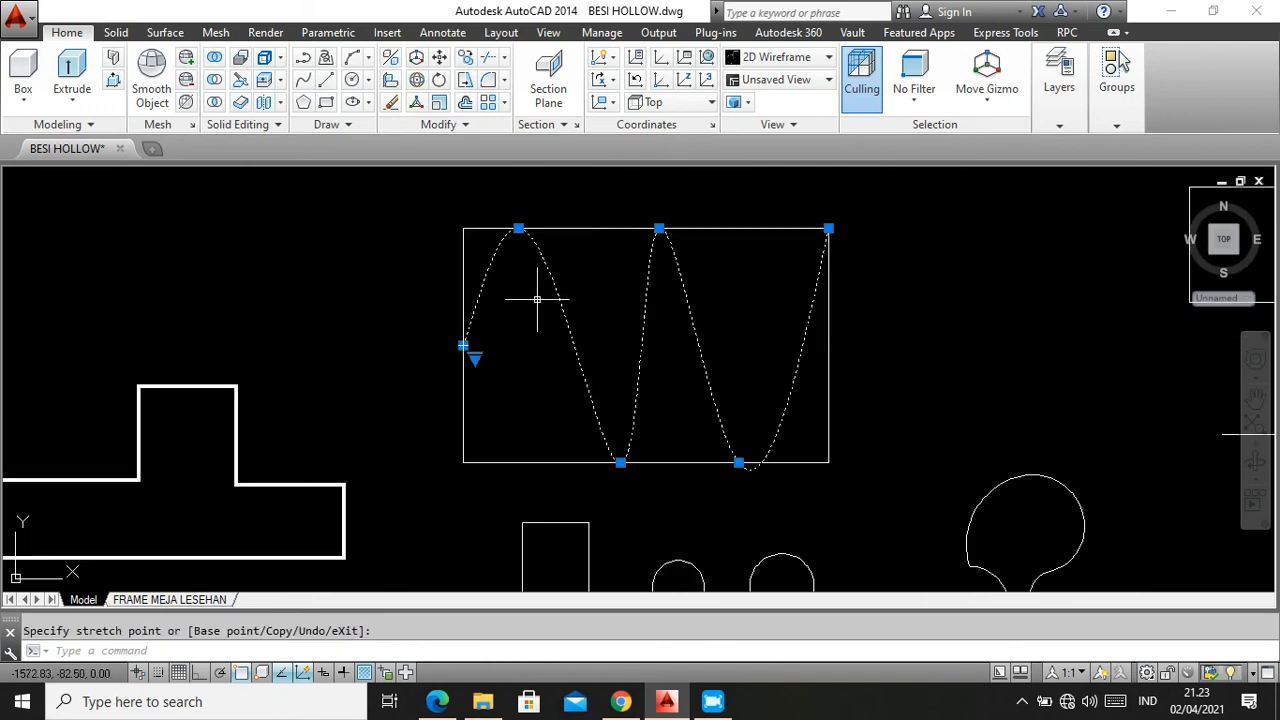
Stretch the wave's start point to the rectangle's lower-left corner and its first bottom fit point left along the bottom edge
{"action": "left_click", "coordinate": [463, 346]}
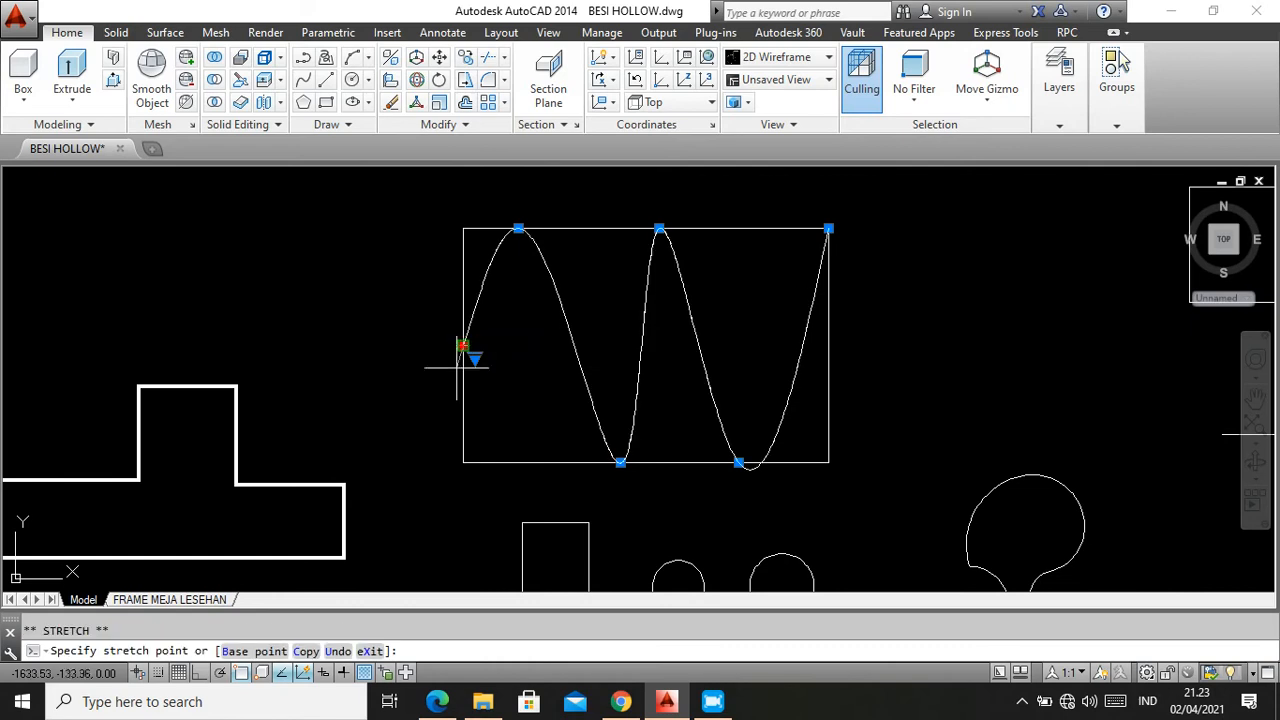
{"action": "left_click", "coordinate": [463, 462]}
{"action": "left_click", "coordinate": [620, 462]}
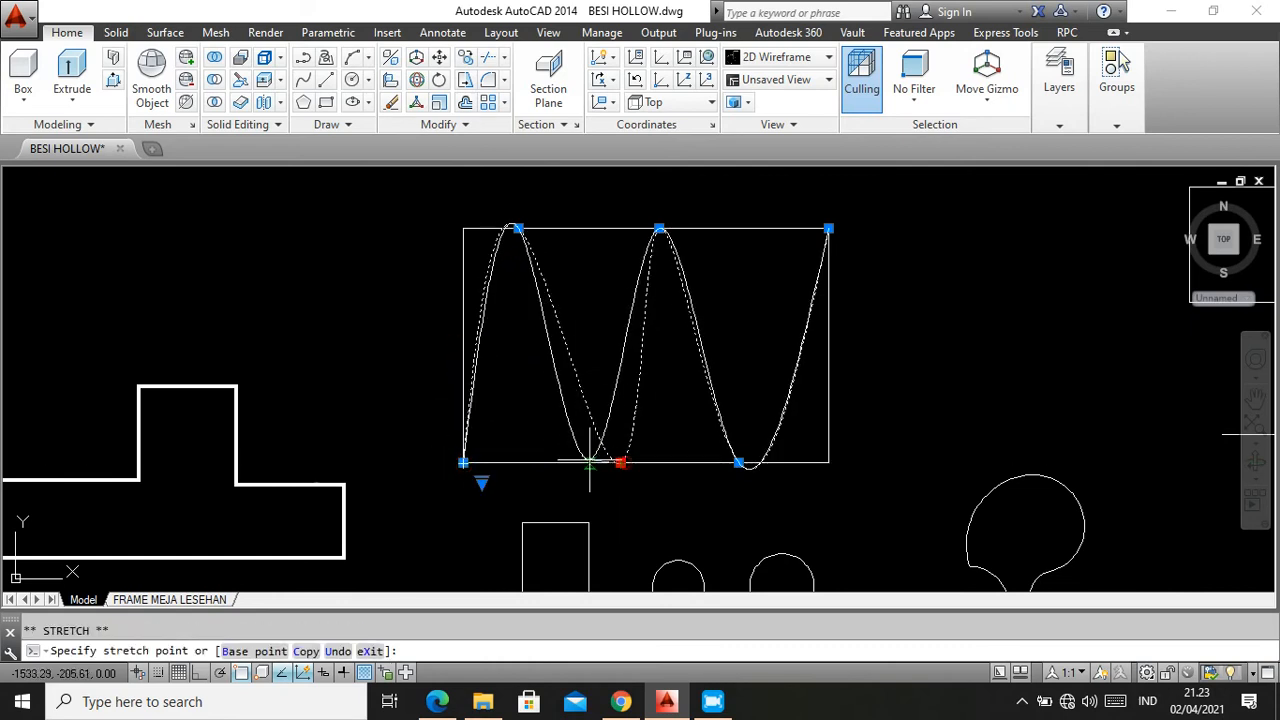
{"action": "left_click", "coordinate": [590, 462]}
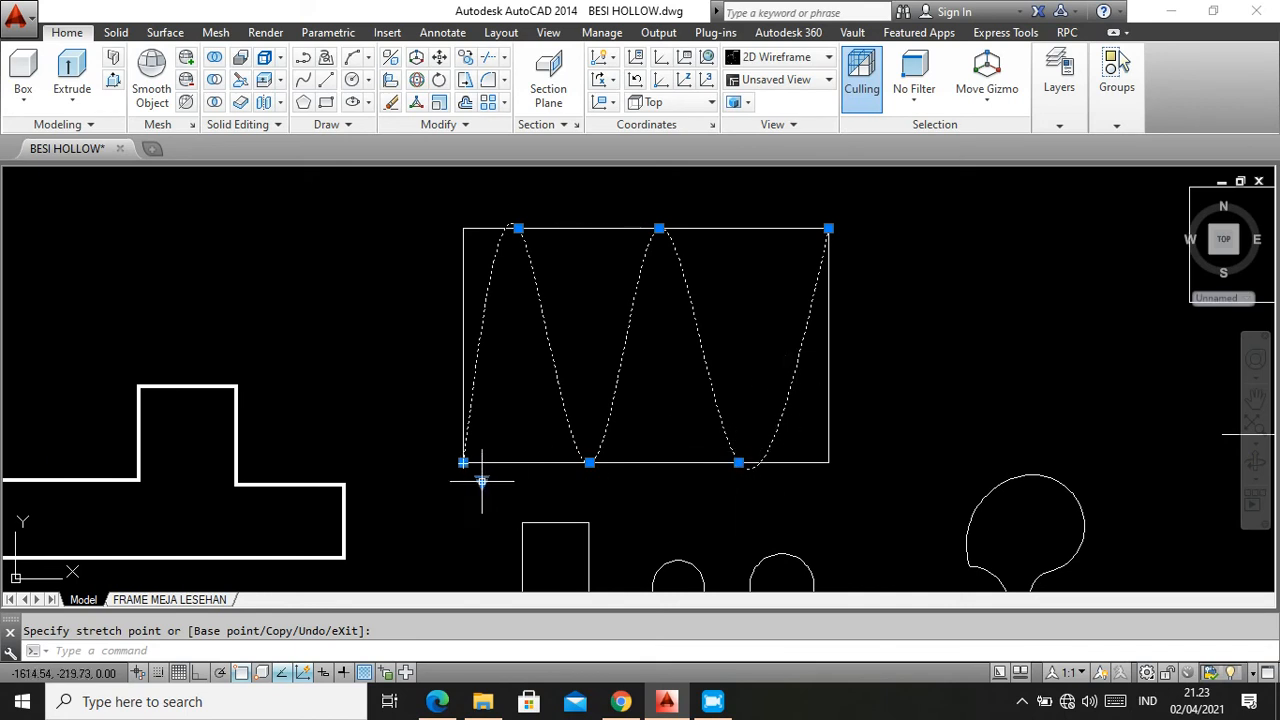
Switch the wave spline's display from Fit points to Control Vertices
{"action": "mouse_move", "coordinate": [481, 481]}
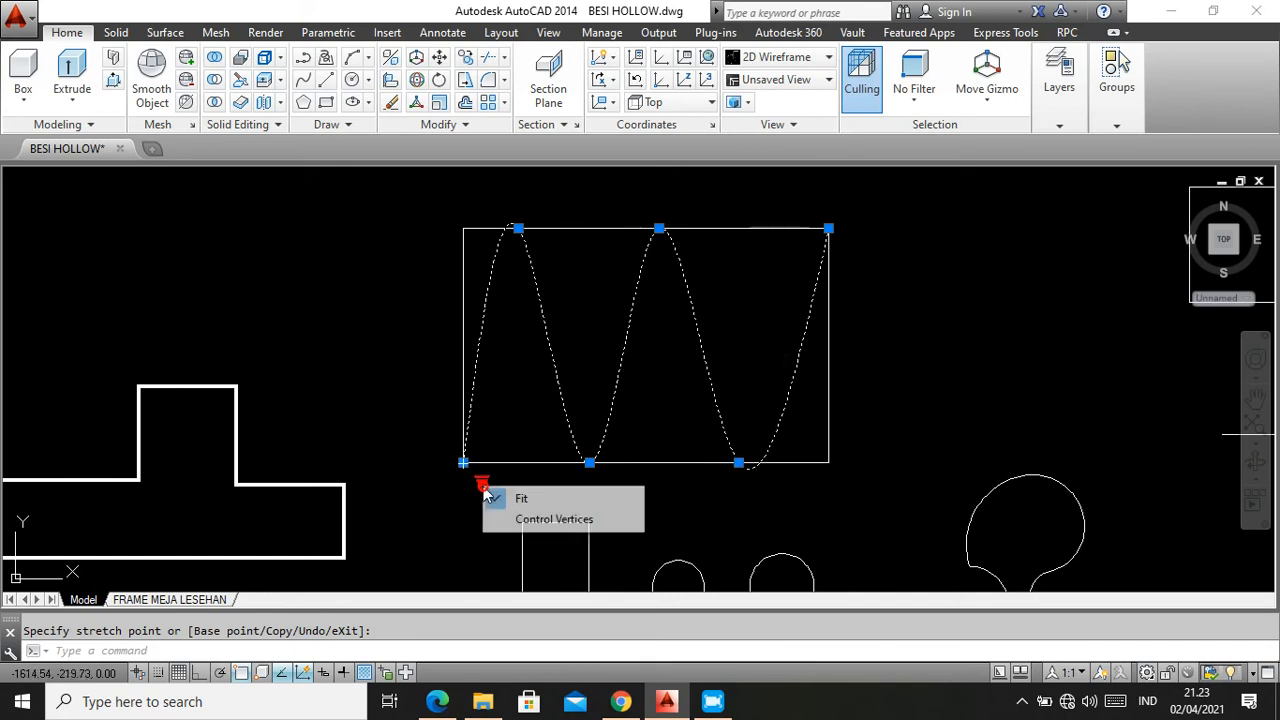
{"action": "left_click", "coordinate": [566, 520]}
{"action": "scroll", "coordinate": [604, 410], "scroll_direction": "down", "scroll_amount": 2}
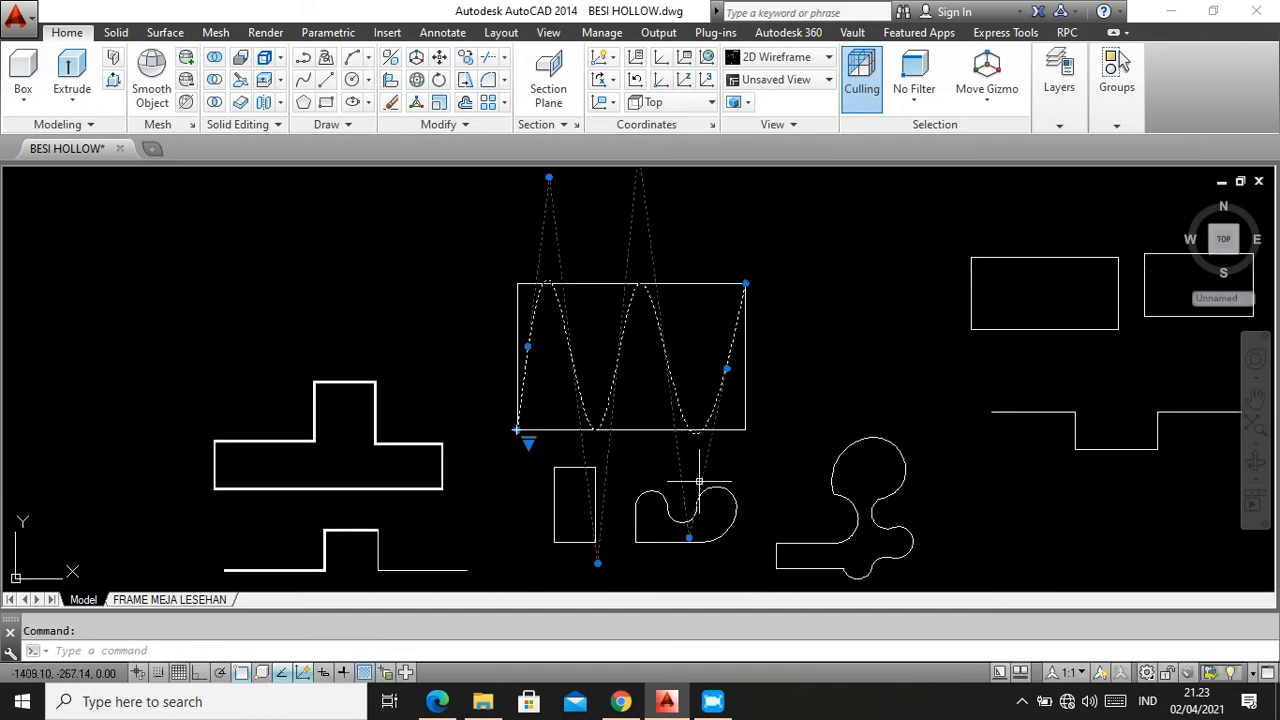
{"action": "left_click", "coordinate": [533, 448]}
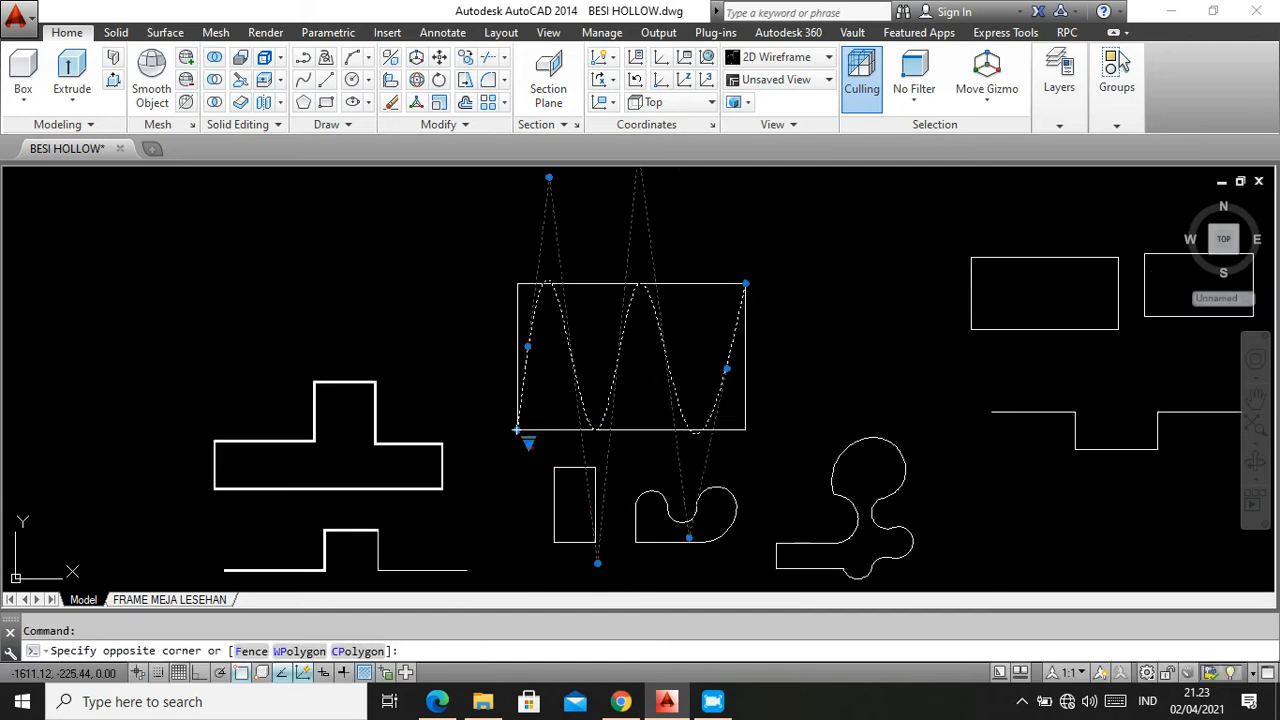
{"action": "left_click", "coordinate": [529, 448]}
{"action": "mouse_move", "coordinate": [529, 450]}
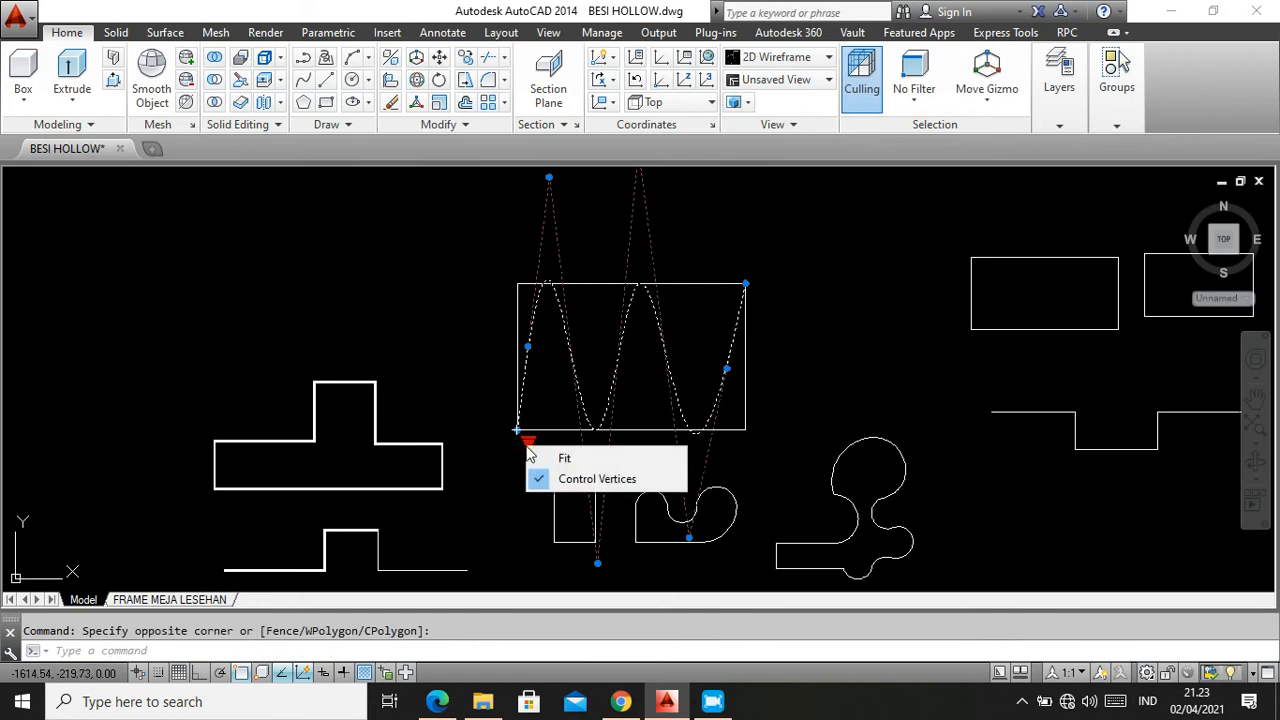
{"action": "left_click", "coordinate": [763, 471]}
{"action": "left_click", "coordinate": [754, 477]}
Stretch the wave's second lower control vertex slightly upward so the curve's second trough meets the rectangle's bottom edge
{"action": "scroll", "coordinate": [711, 496], "scroll_direction": "down", "scroll_amount": 2}
{"action": "scroll", "coordinate": [684, 316], "scroll_direction": "up", "scroll_amount": 2}
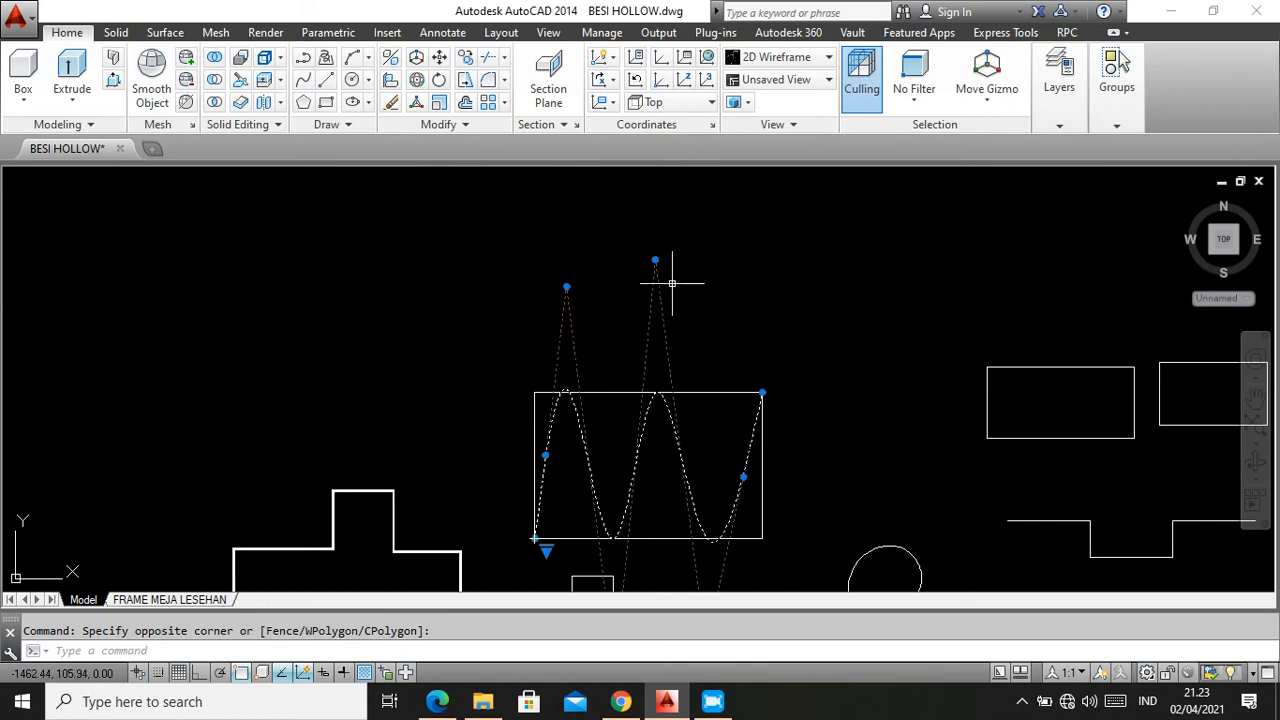
{"action": "left_click", "coordinate": [655, 261]}
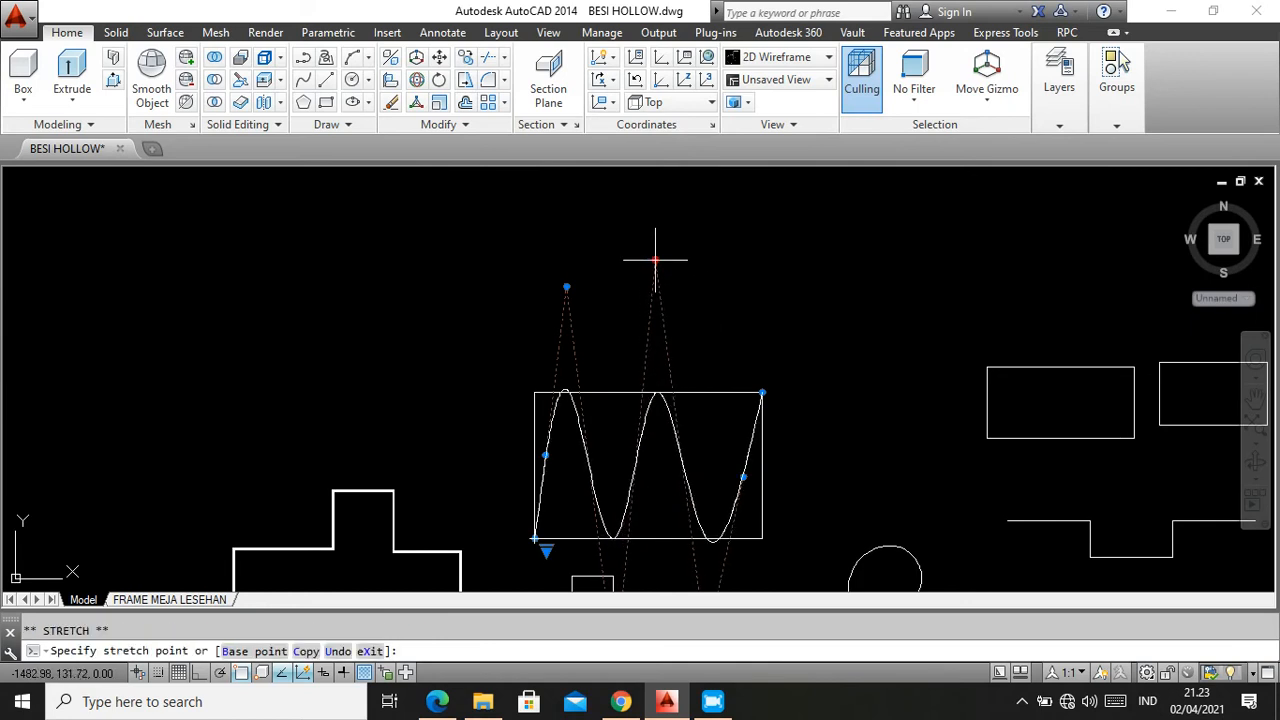
{"action": "scroll", "coordinate": [660, 290], "scroll_direction": "down", "scroll_amount": 3}
{"action": "scroll", "coordinate": [690, 533], "scroll_direction": "up", "scroll_amount": 5}
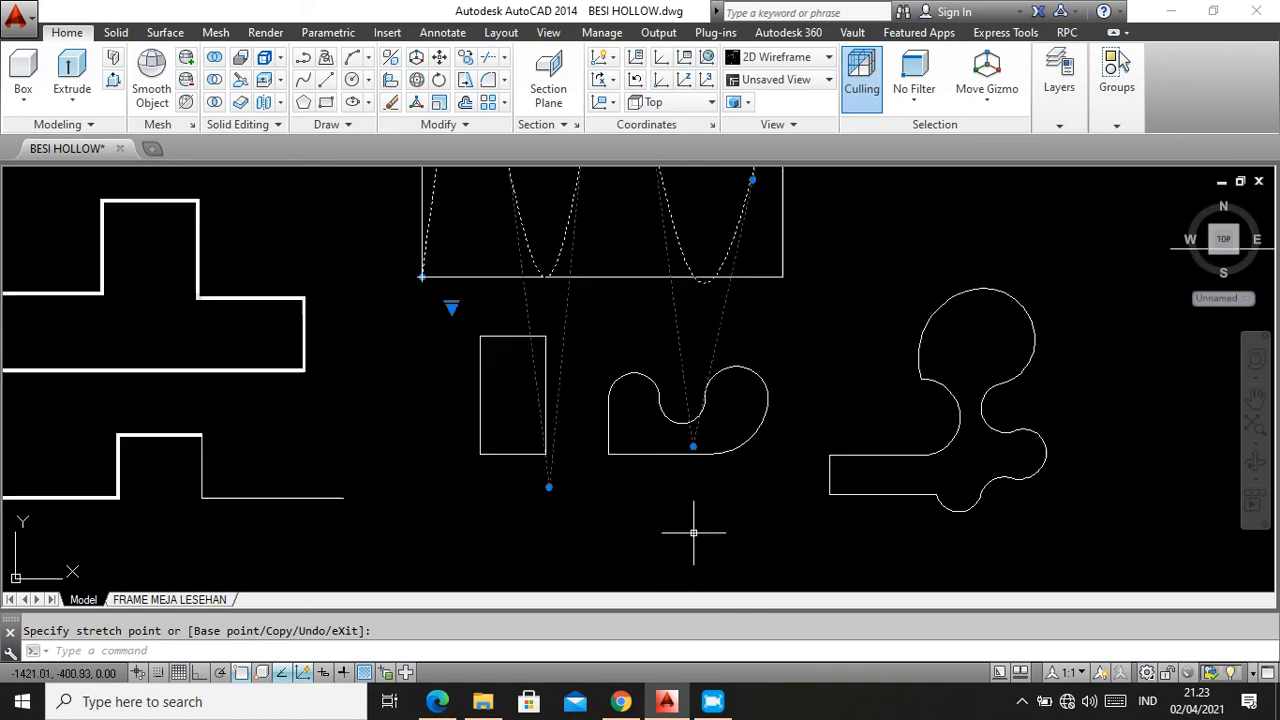
{"action": "left_click", "coordinate": [693, 446]}
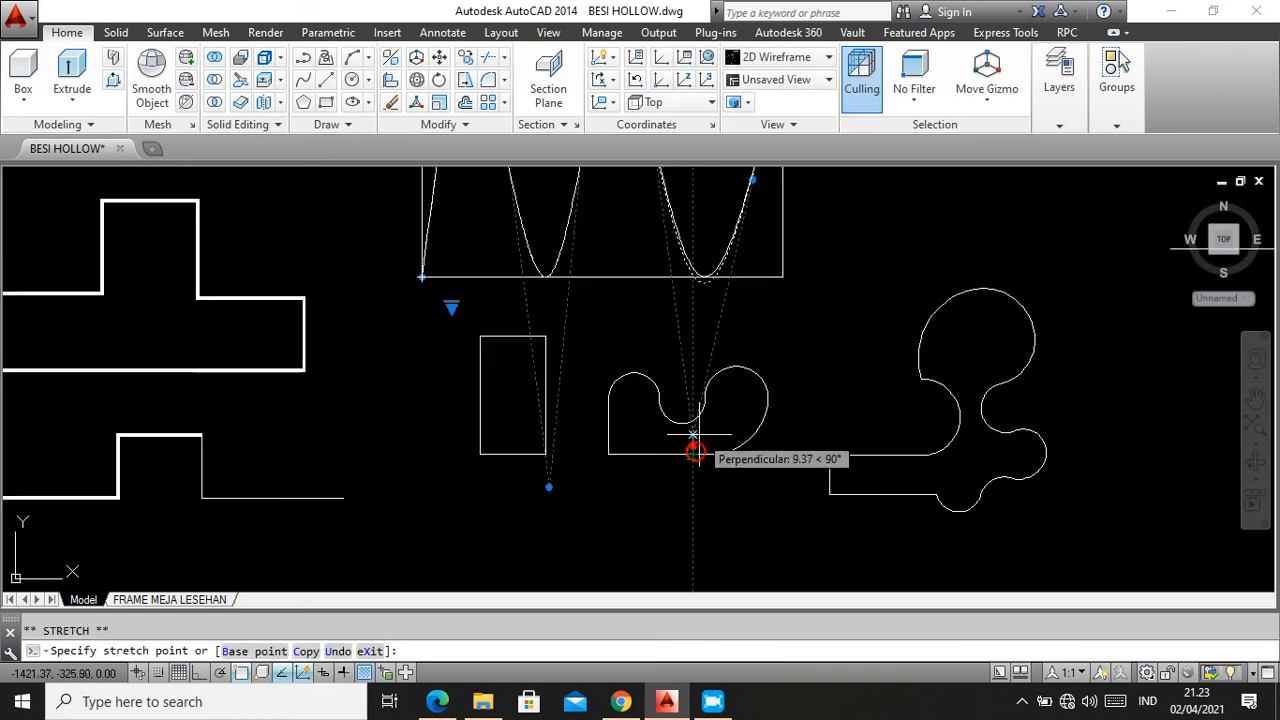
{"action": "scroll", "coordinate": [578, 472], "scroll_direction": "down", "scroll_amount": 4}
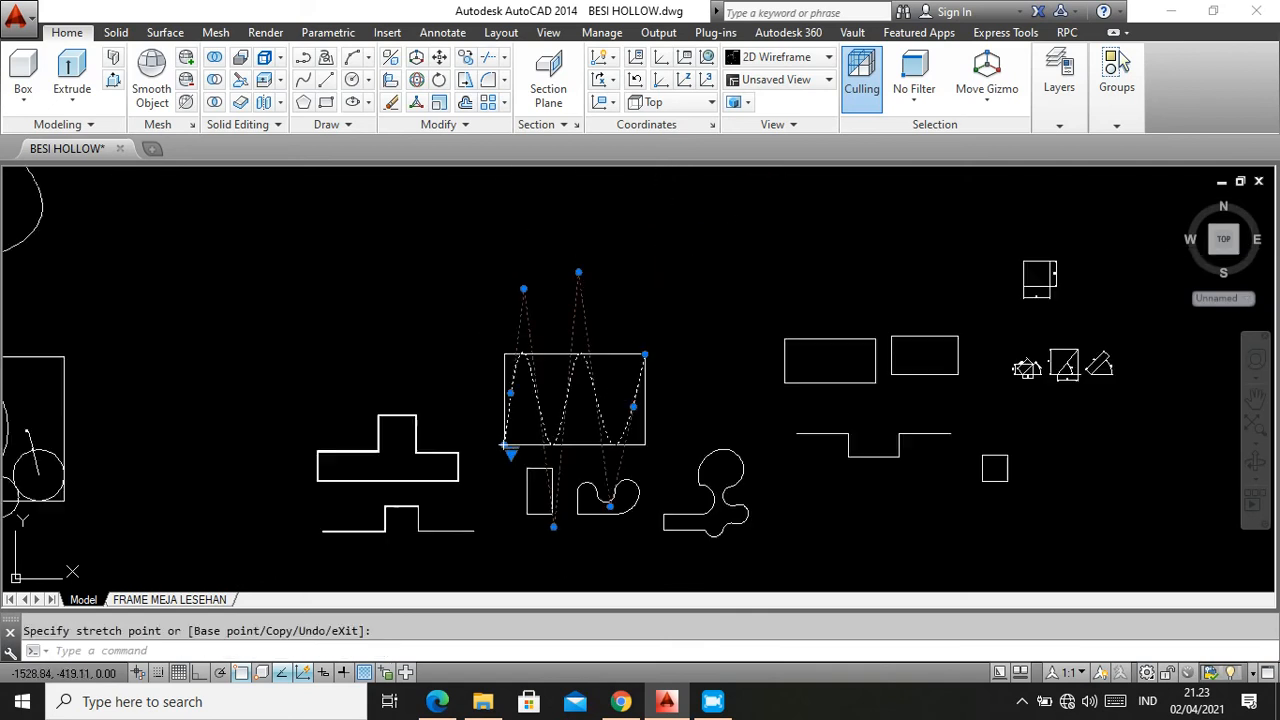
Stretch the wave spline's control vertex nearest the rectangle's left edge slightly to the right
{"action": "scroll", "coordinate": [553, 405], "scroll_direction": "up", "scroll_amount": 4}
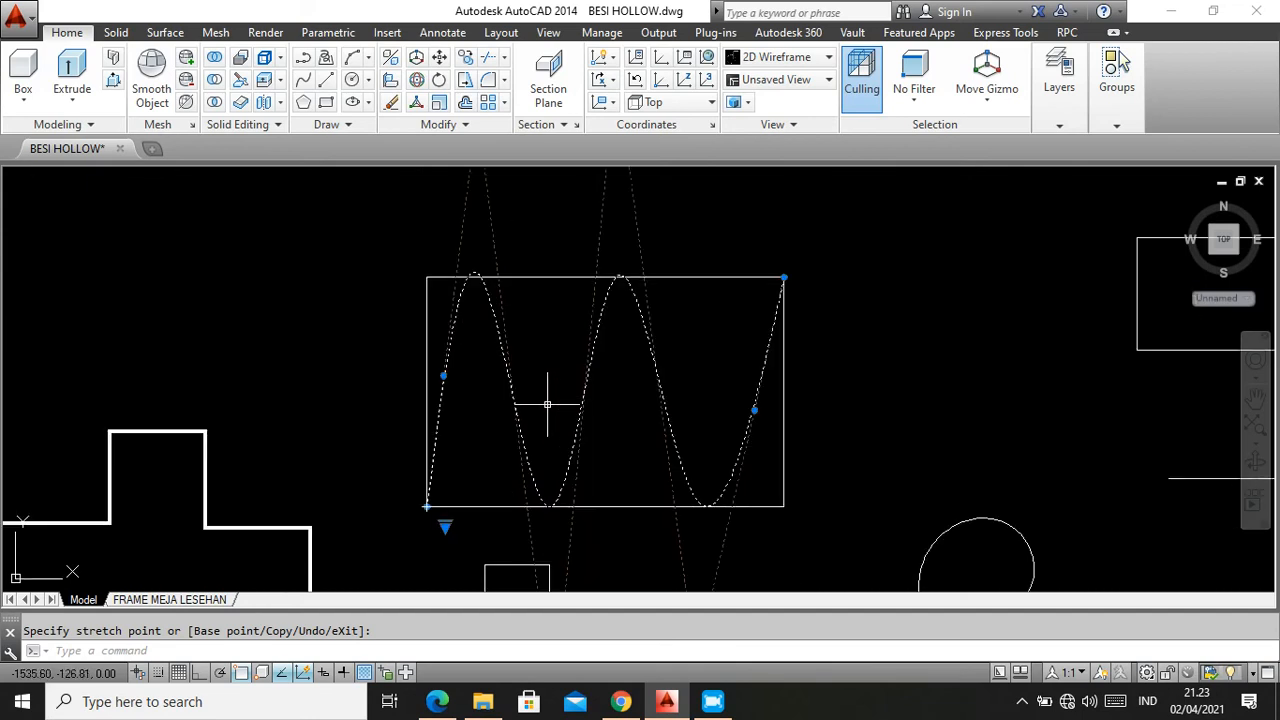
{"action": "left_click", "coordinate": [444, 376]}
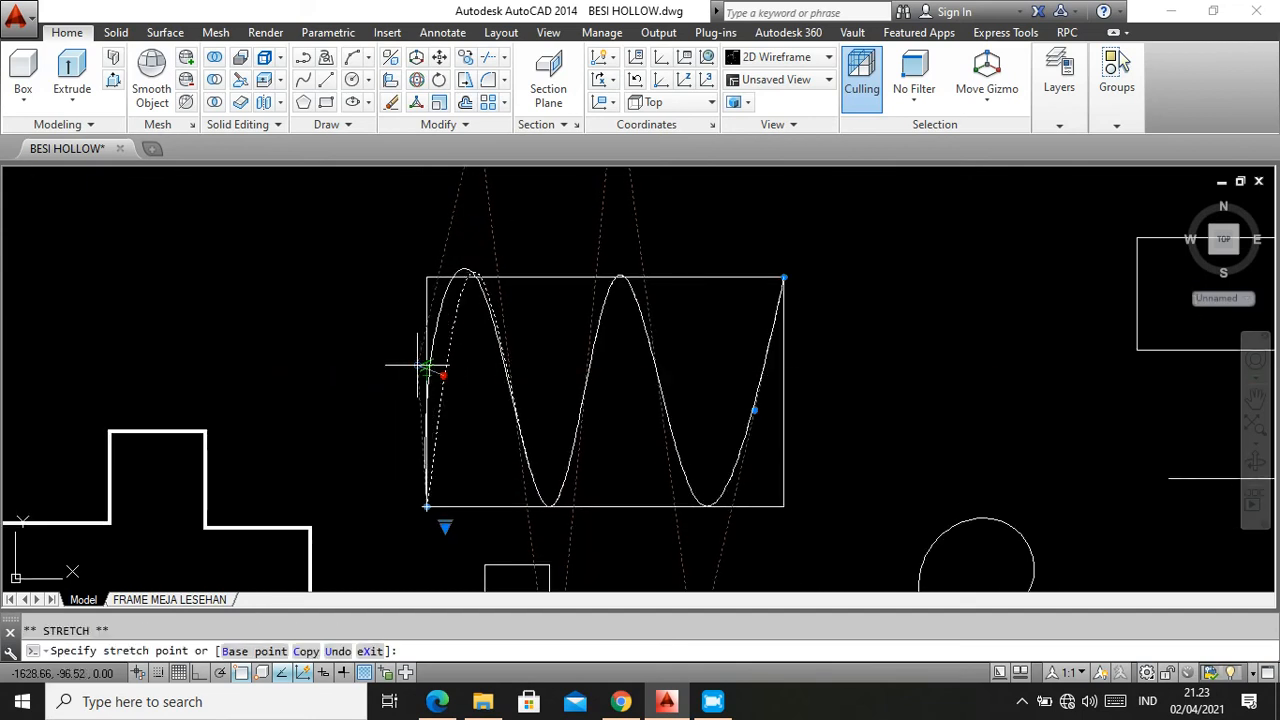
{"action": "scroll", "coordinate": [425, 367], "scroll_direction": "up", "scroll_amount": 5}
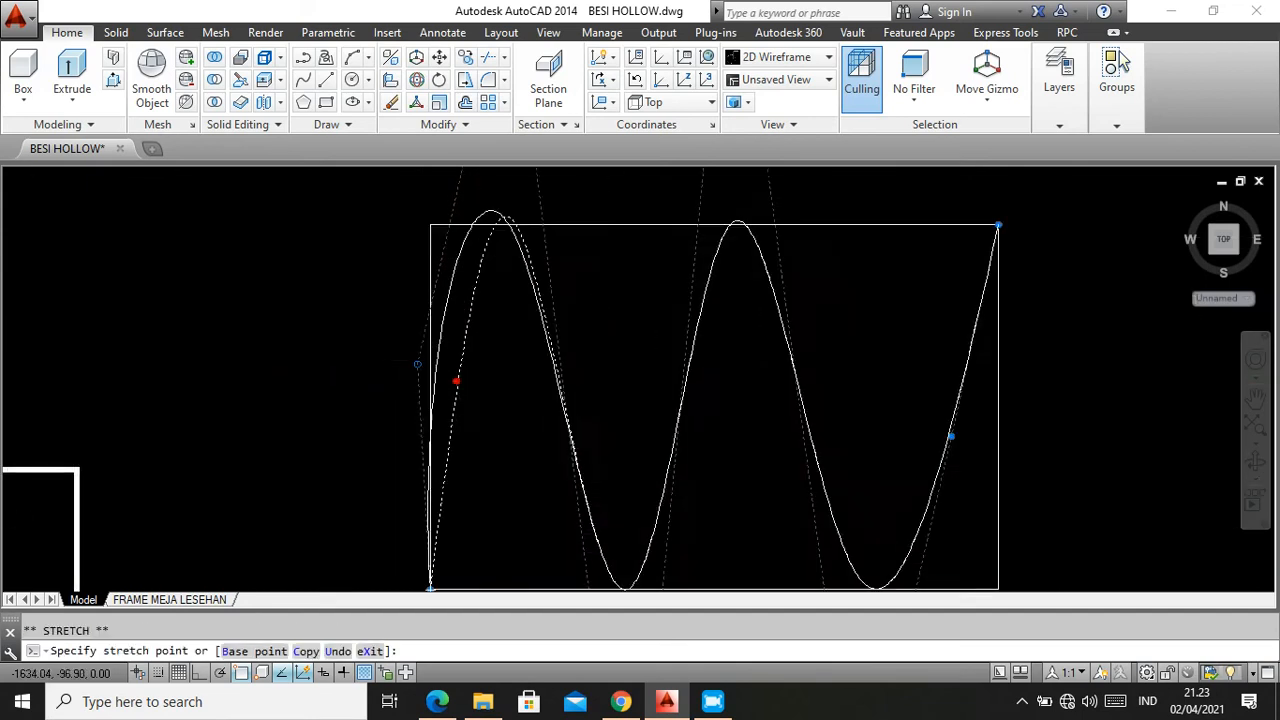
{"action": "left_click", "coordinate": [502, 391]}
{"action": "scroll", "coordinate": [520, 330], "scroll_direction": "down", "scroll_amount": 4}
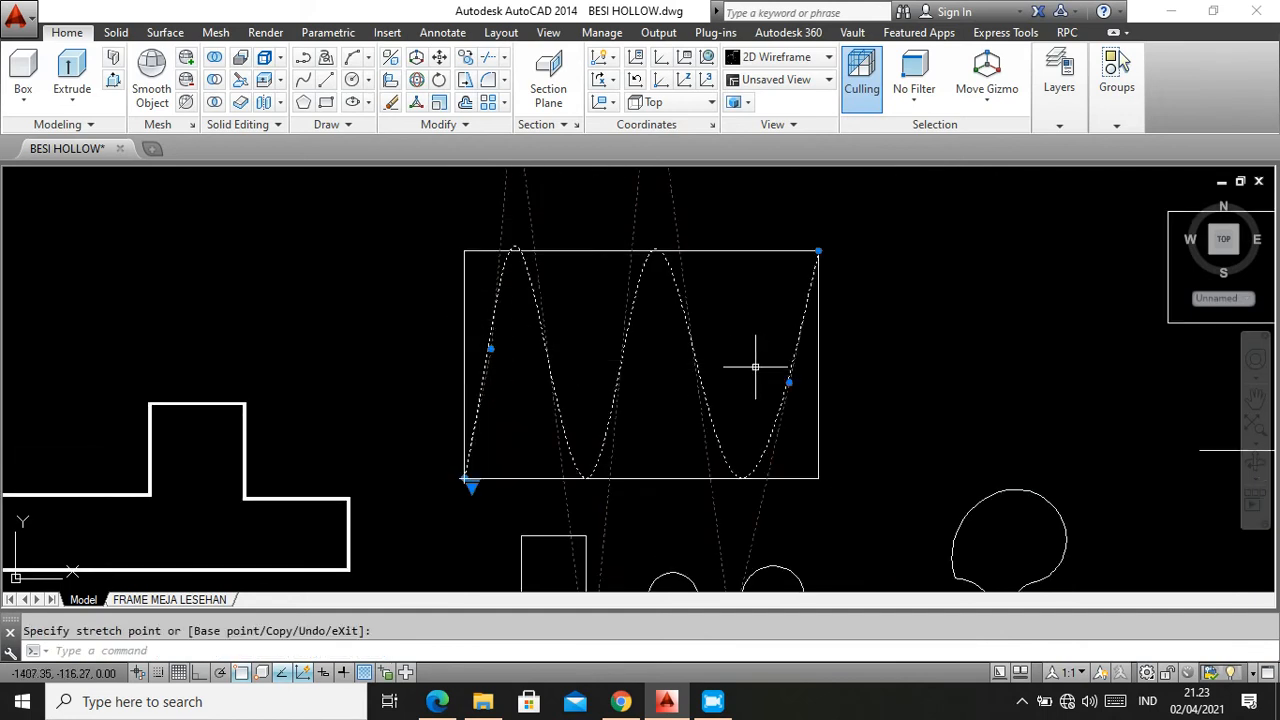
{"action": "scroll", "coordinate": [755, 367], "scroll_direction": "down", "scroll_amount": 4}
{"action": "key", "text": "Escape"}
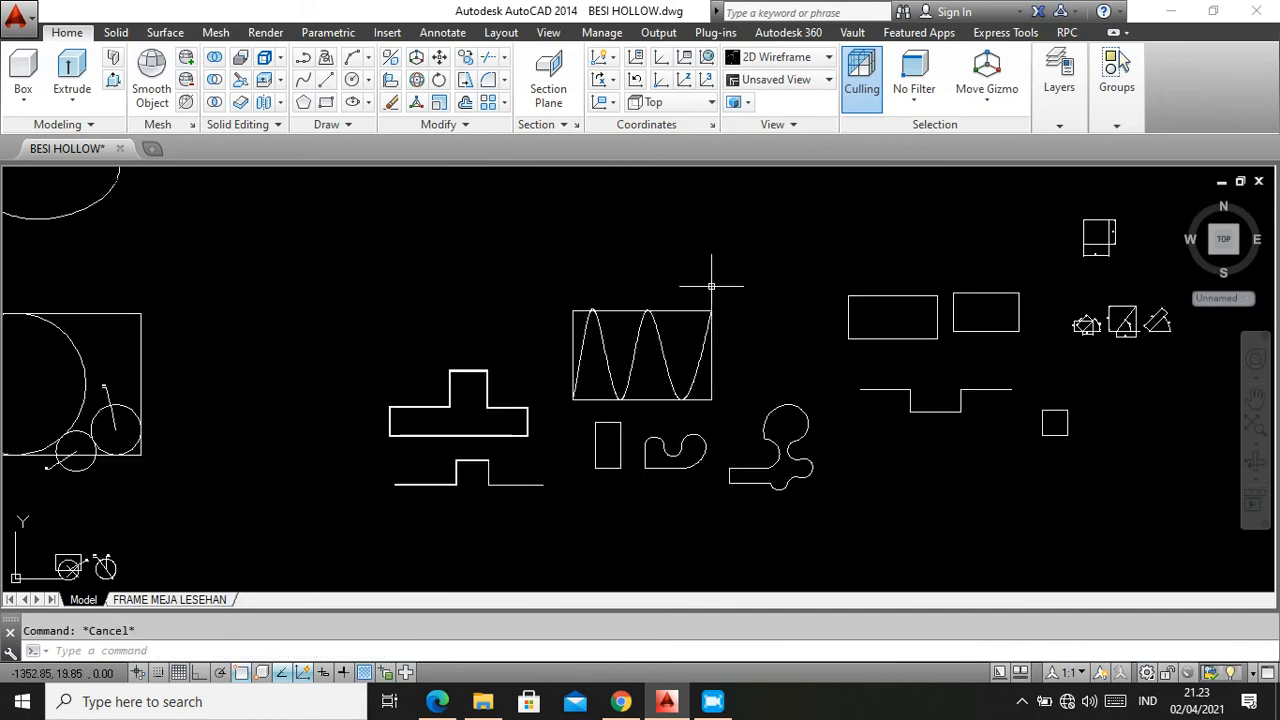
Stretch the wave's first upper control vertex slightly down so the first peak meets the rectangle's top edge
{"action": "scroll", "coordinate": [655, 330], "scroll_direction": "up", "scroll_amount": 3}
{"action": "scroll", "coordinate": [490, 281], "scroll_direction": "up", "scroll_amount": 4}
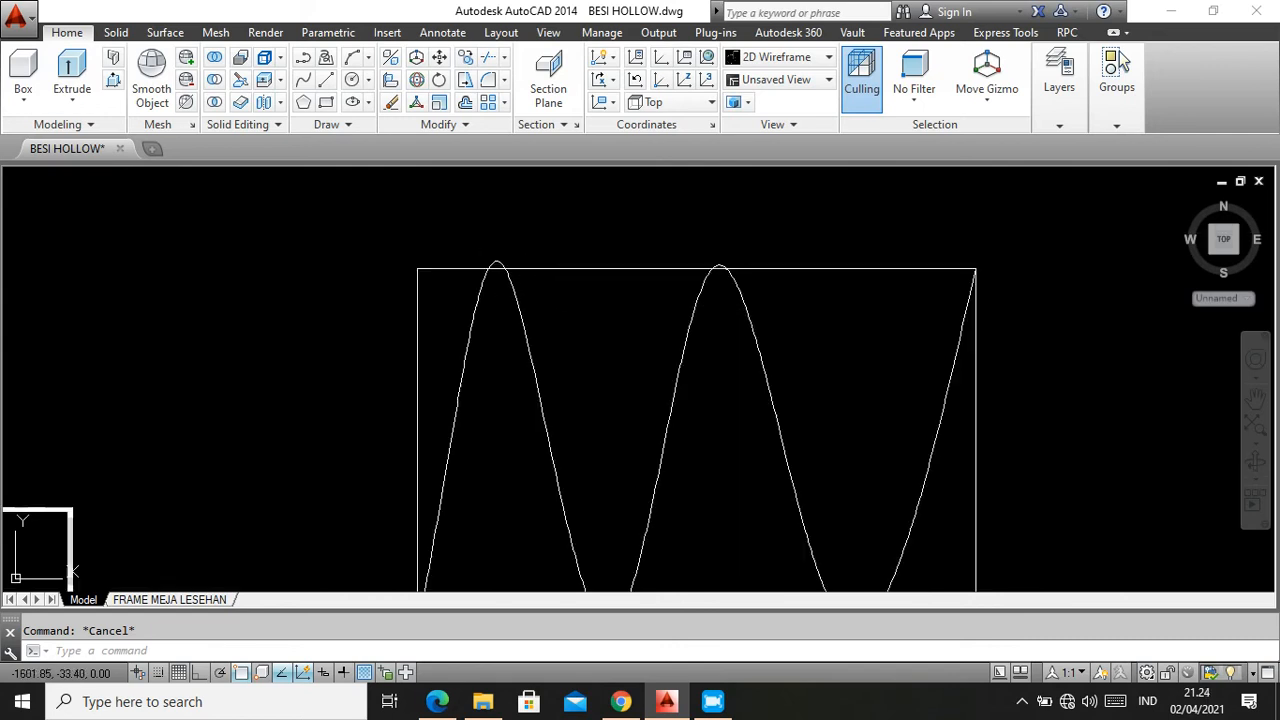
{"action": "left_click", "coordinate": [560, 300]}
{"action": "left_click", "coordinate": [408, 280]}
{"action": "scroll", "coordinate": [494, 377], "scroll_direction": "down", "scroll_amount": 2}
{"action": "scroll", "coordinate": [497, 251], "scroll_direction": "down", "scroll_amount": 3}
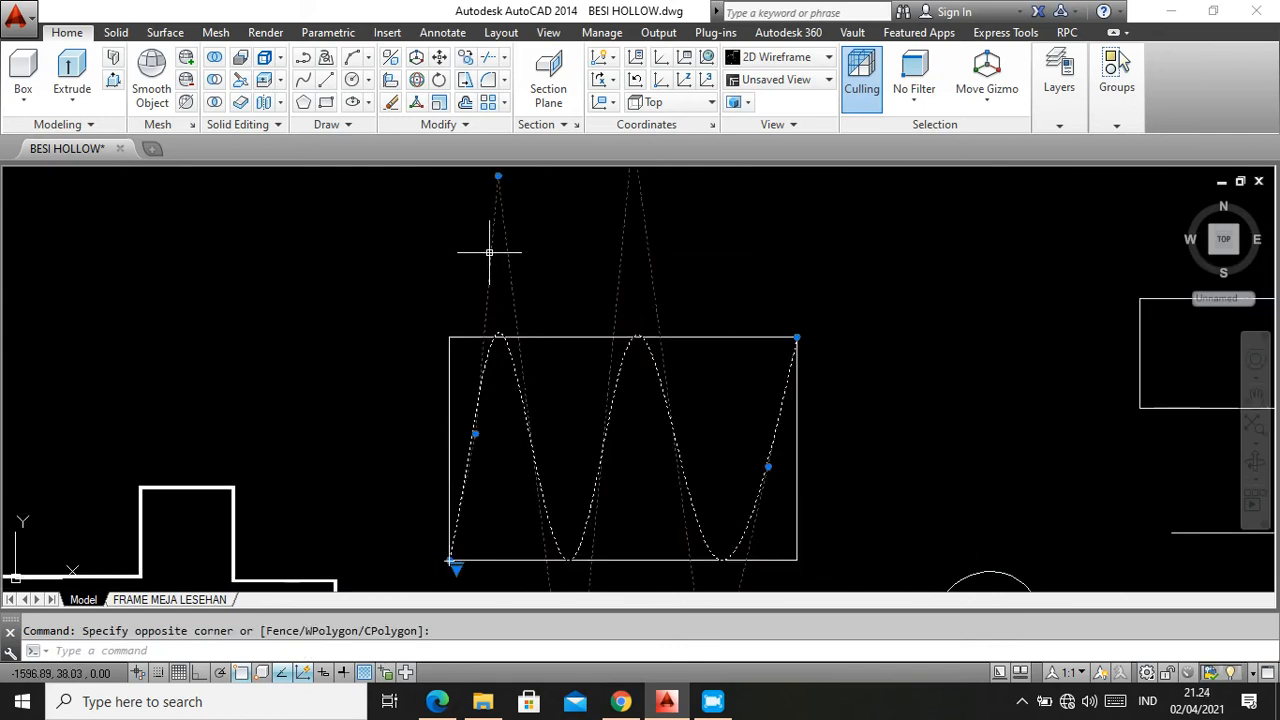
{"action": "scroll", "coordinate": [490, 235], "scroll_direction": "up", "scroll_amount": 3}
{"action": "left_click", "coordinate": [494, 241]}
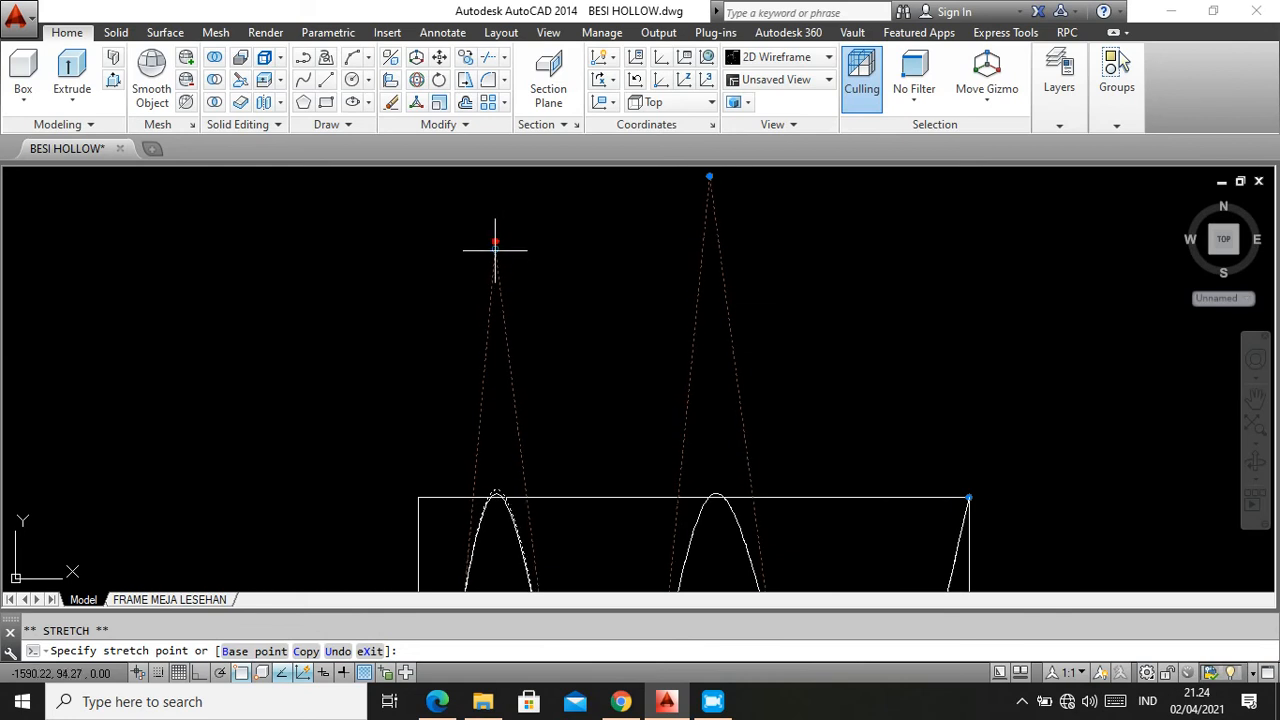
{"action": "left_click", "coordinate": [494, 251]}
{"action": "scroll", "coordinate": [575, 281], "scroll_direction": "down", "scroll_amount": 4}
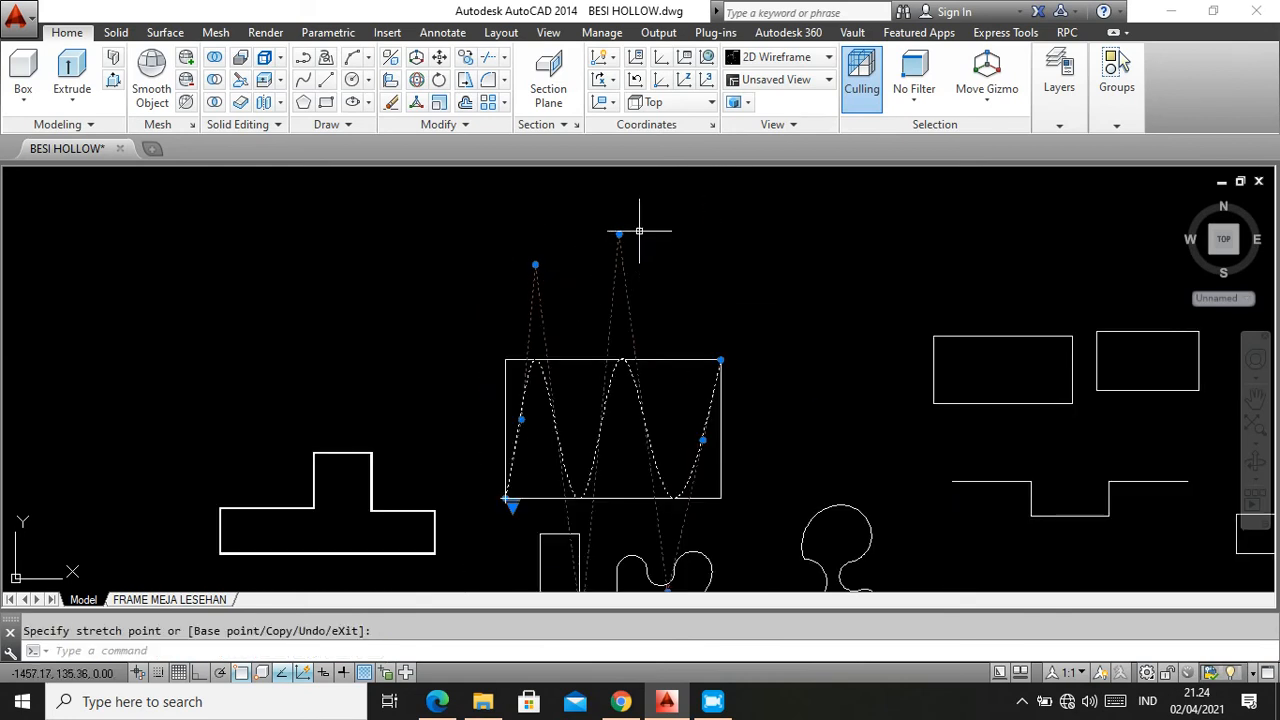
Stretch the wave's second upper control vertex slightly down so the second peak meets the rectangle's top edge, and deselect the spline
{"action": "scroll", "coordinate": [643, 228], "scroll_direction": "up", "scroll_amount": 4}
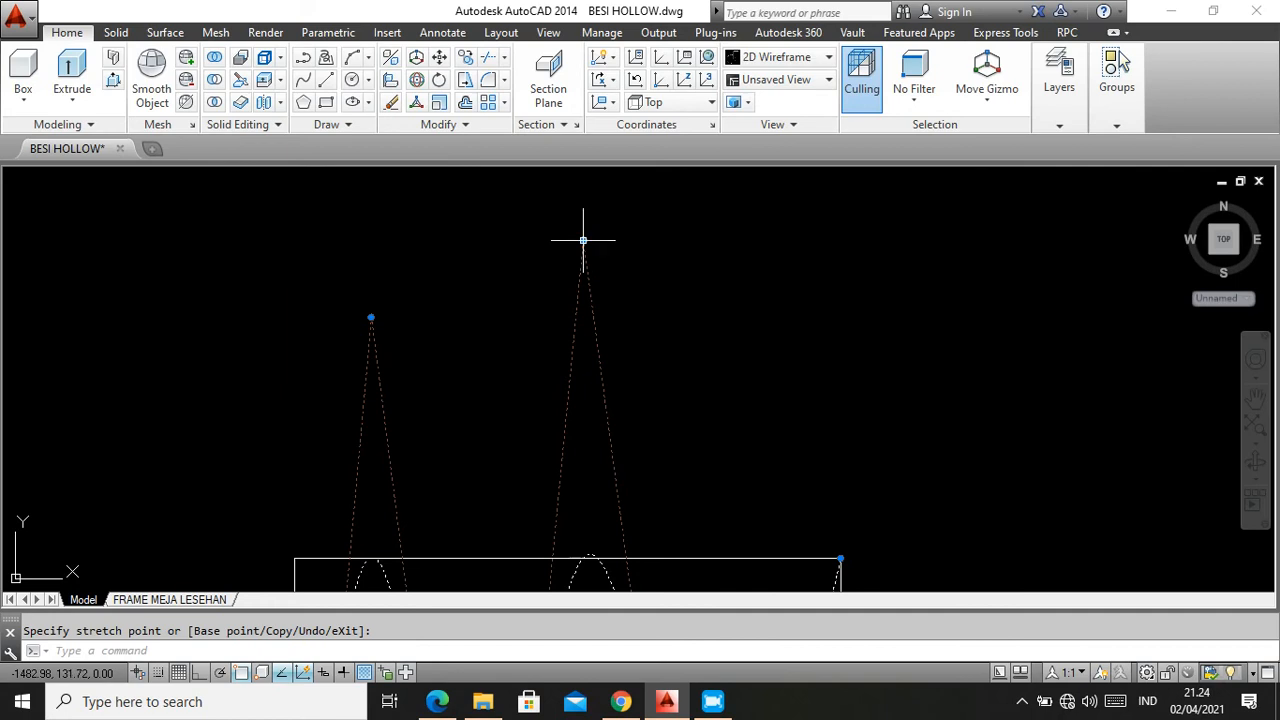
{"action": "left_click", "coordinate": [583, 240]}
{"action": "scroll", "coordinate": [587, 245], "scroll_direction": "down", "scroll_amount": 5}
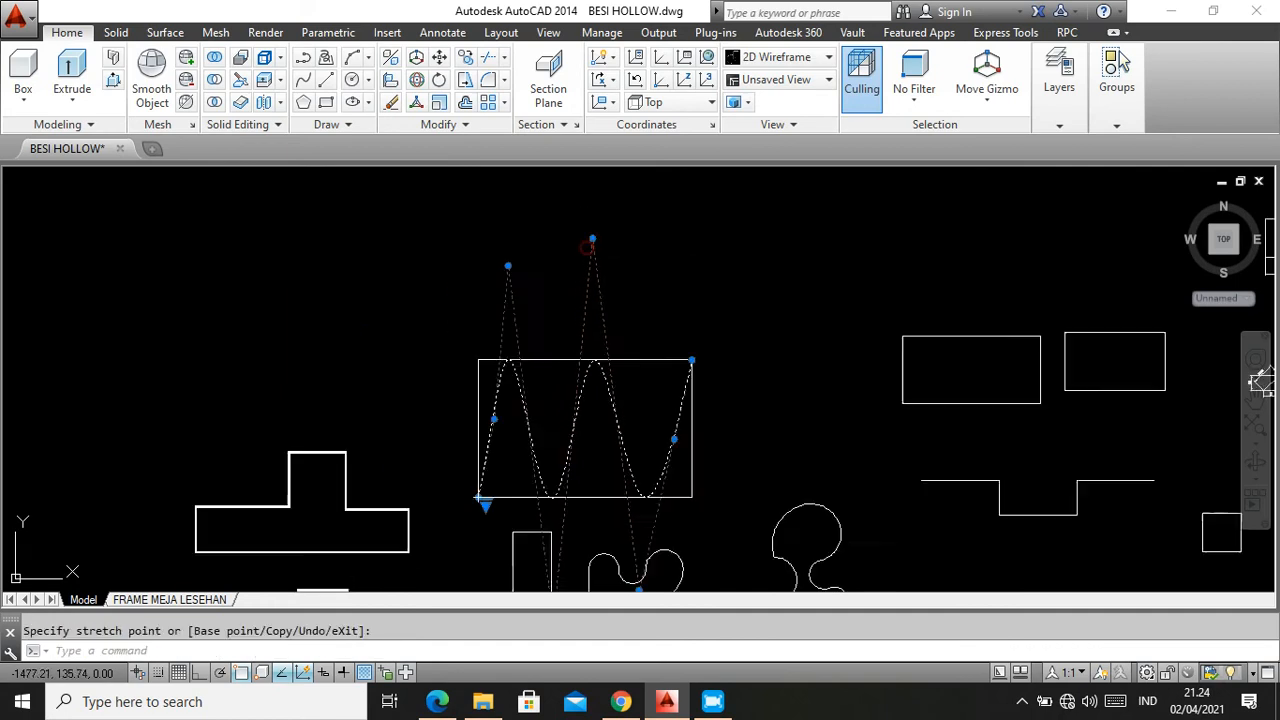
{"action": "key", "text": "Escape"}
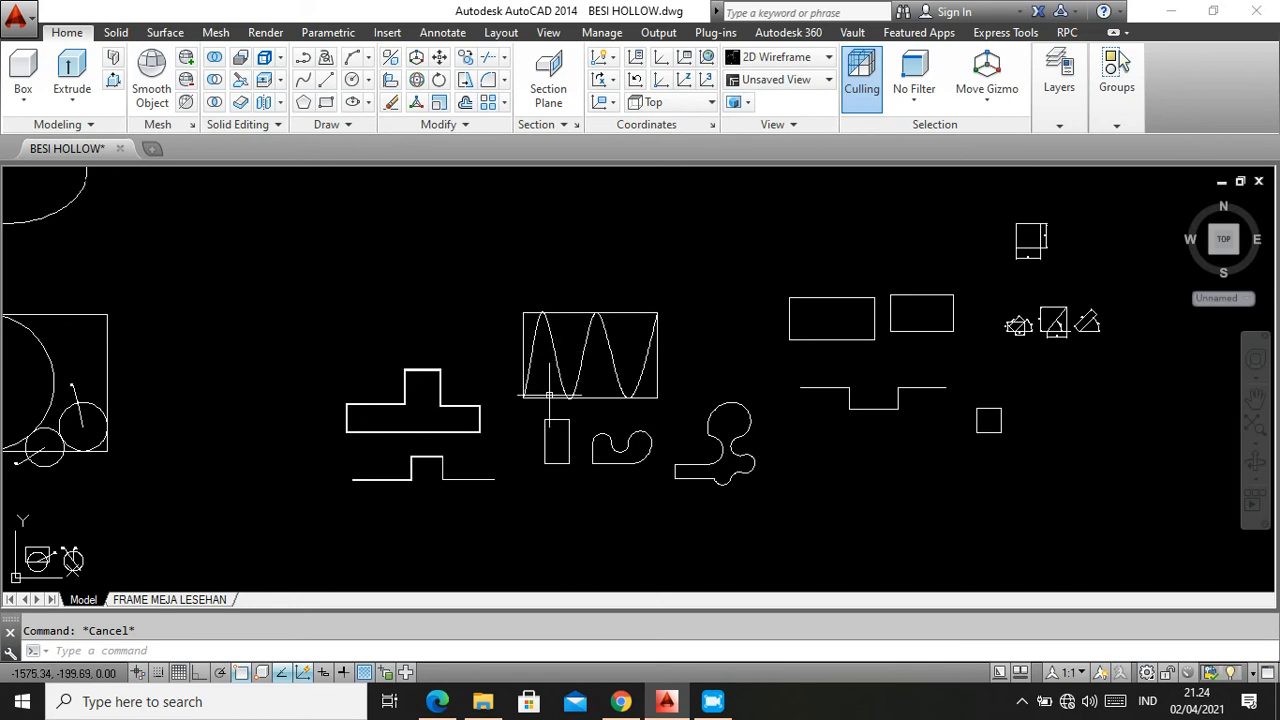
{"action": "scroll", "coordinate": [549, 400], "scroll_direction": "down", "scroll_amount": 5}
{"action": "scroll", "coordinate": [543, 409], "scroll_direction": "up", "scroll_amount": 6}
{"action": "scroll", "coordinate": [549, 407], "scroll_direction": "down", "scroll_amount": 2}
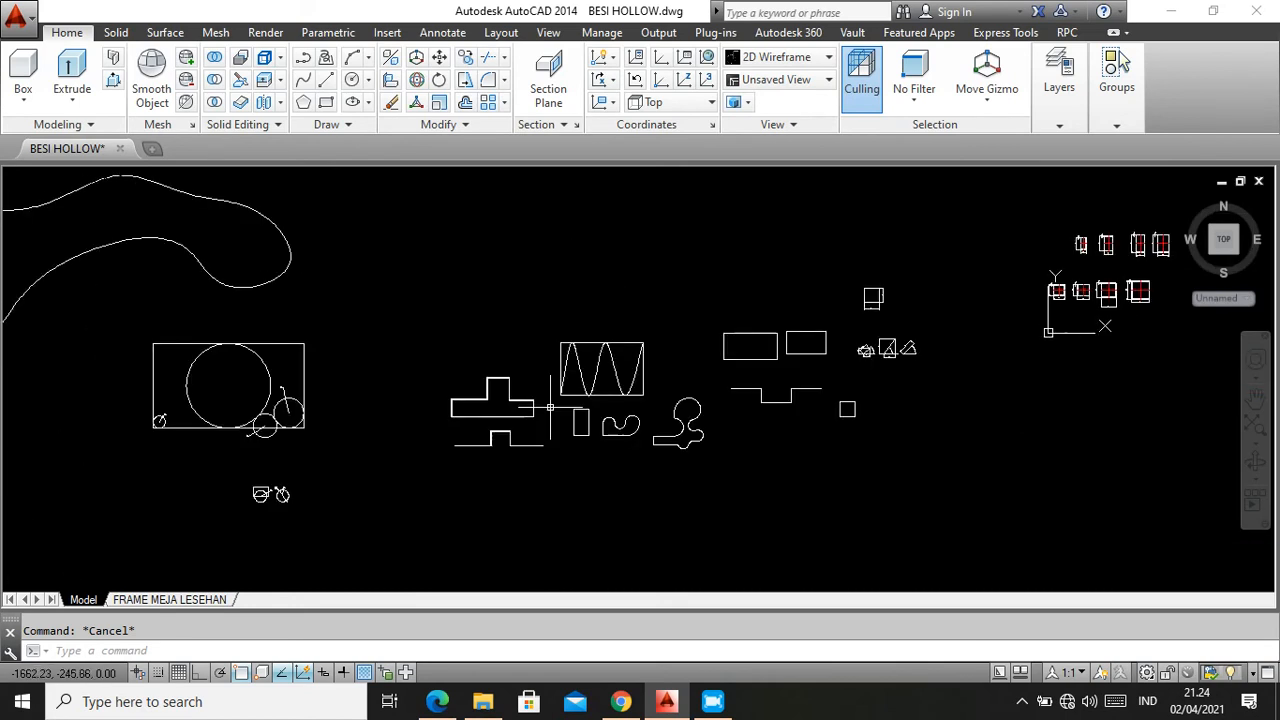
Switch to the tutorial PDF in Edge and read the instructions in section II.6 Ellipse Arc Tool
{"action": "left_click", "coordinate": [438, 701]}
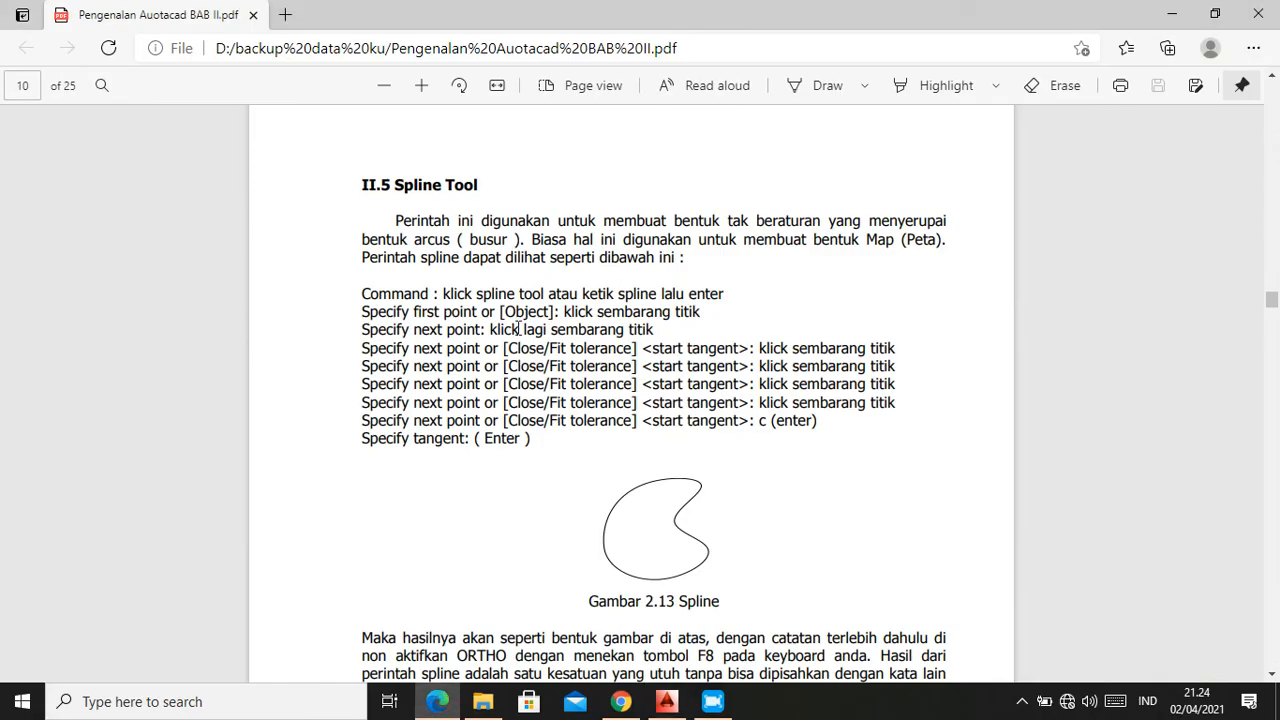
{"action": "scroll", "coordinate": [580, 240], "scroll_direction": "down", "scroll_amount": 6}
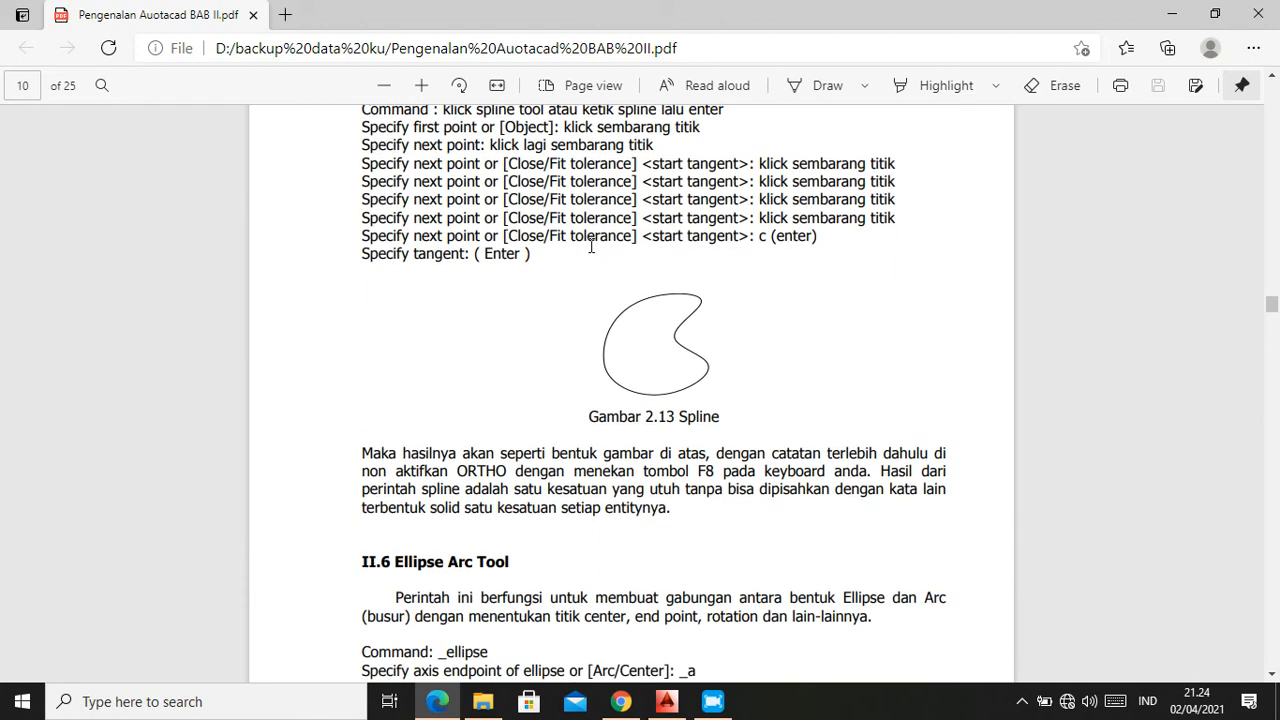
{"action": "scroll", "coordinate": [516, 359], "scroll_direction": "down", "scroll_amount": 2}
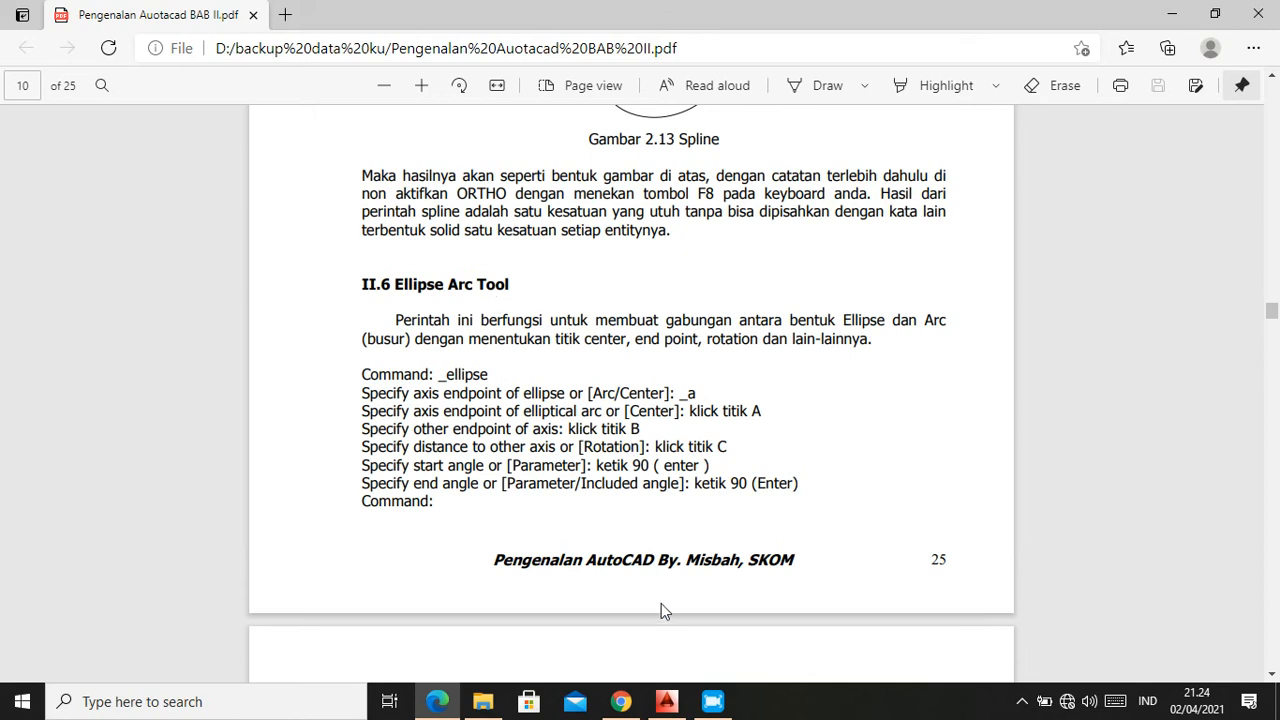
Switch to AutoCAD and draw an upright elliptical arc from the circle rectangle's upper-right corner, starting at the ellipse's right side with end angle 45
{"action": "left_click", "coordinate": [672, 702]}
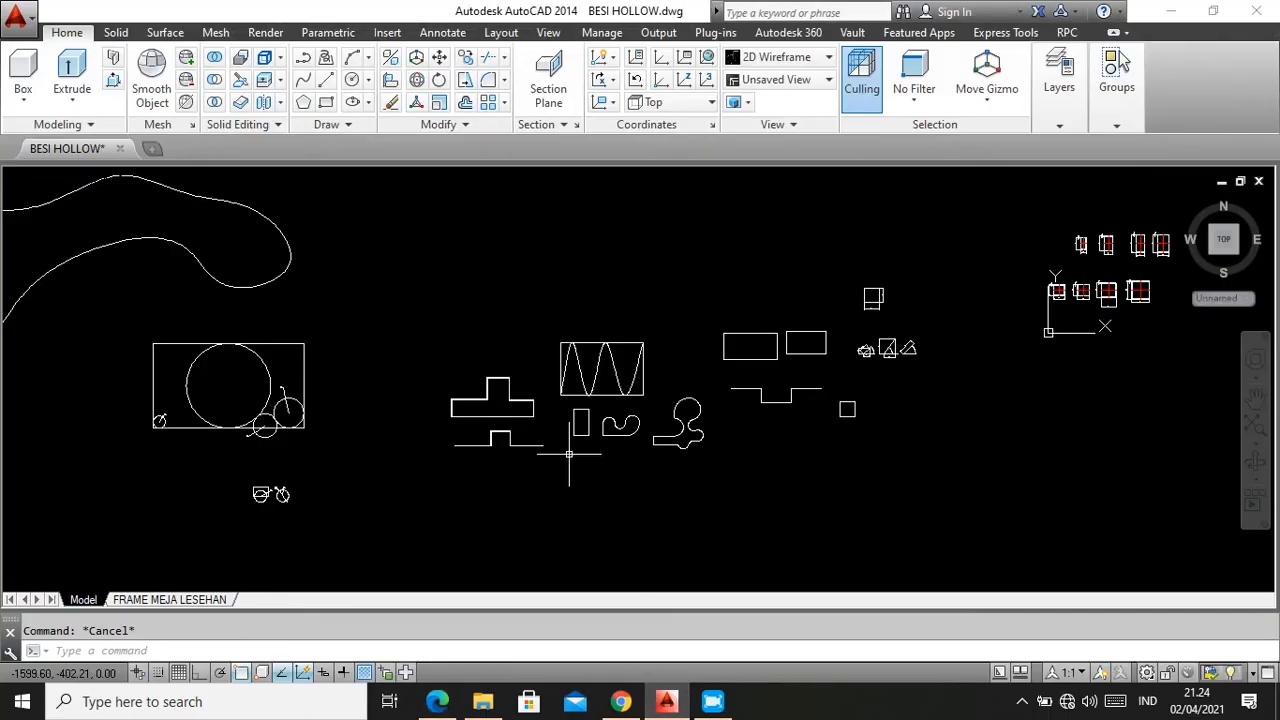
{"action": "scroll", "coordinate": [520, 440], "scroll_direction": "up", "scroll_amount": 2}
{"action": "scroll", "coordinate": [470, 435], "scroll_direction": "down", "scroll_amount": 2}
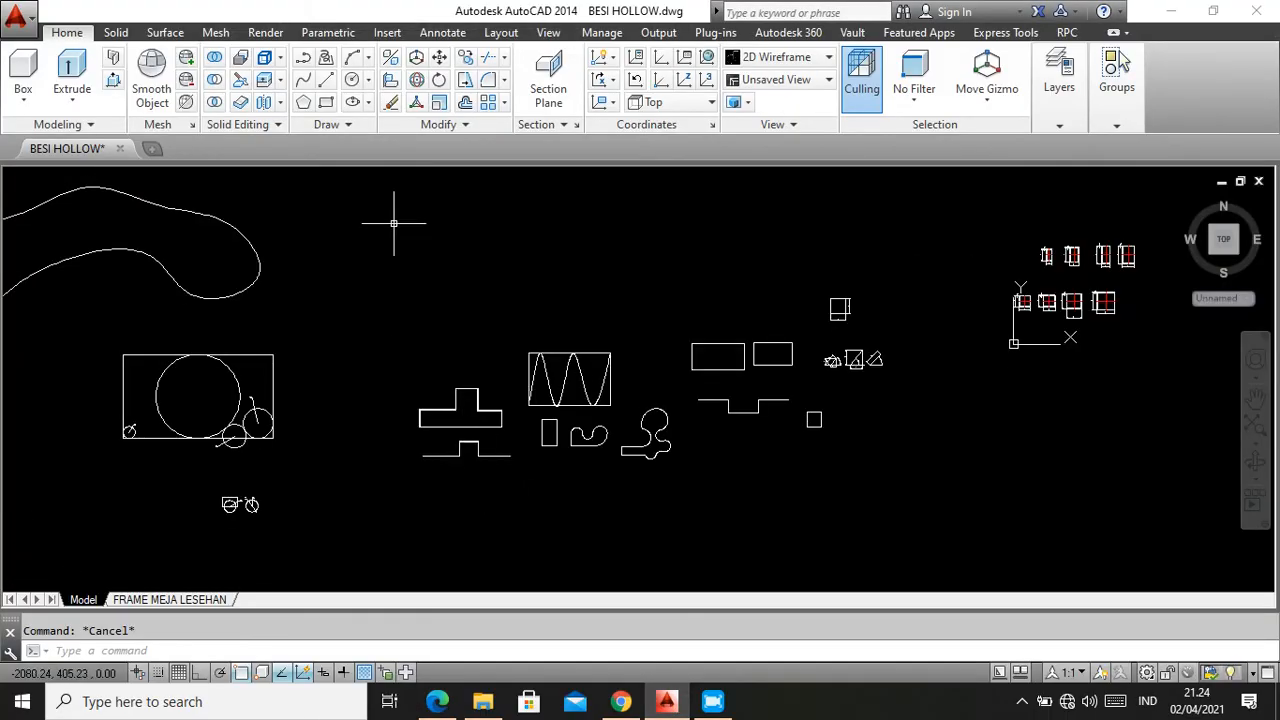
{"action": "left_click", "coordinate": [369, 104]}
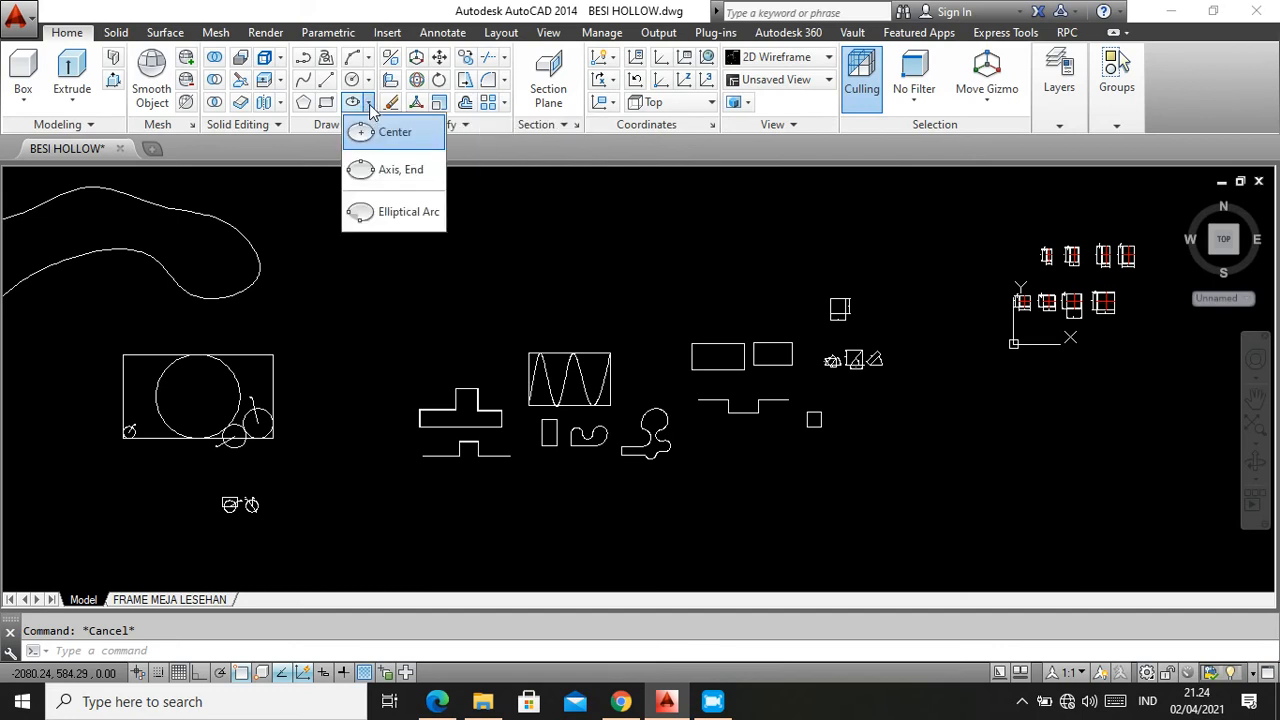
{"action": "left_click", "coordinate": [388, 214]}
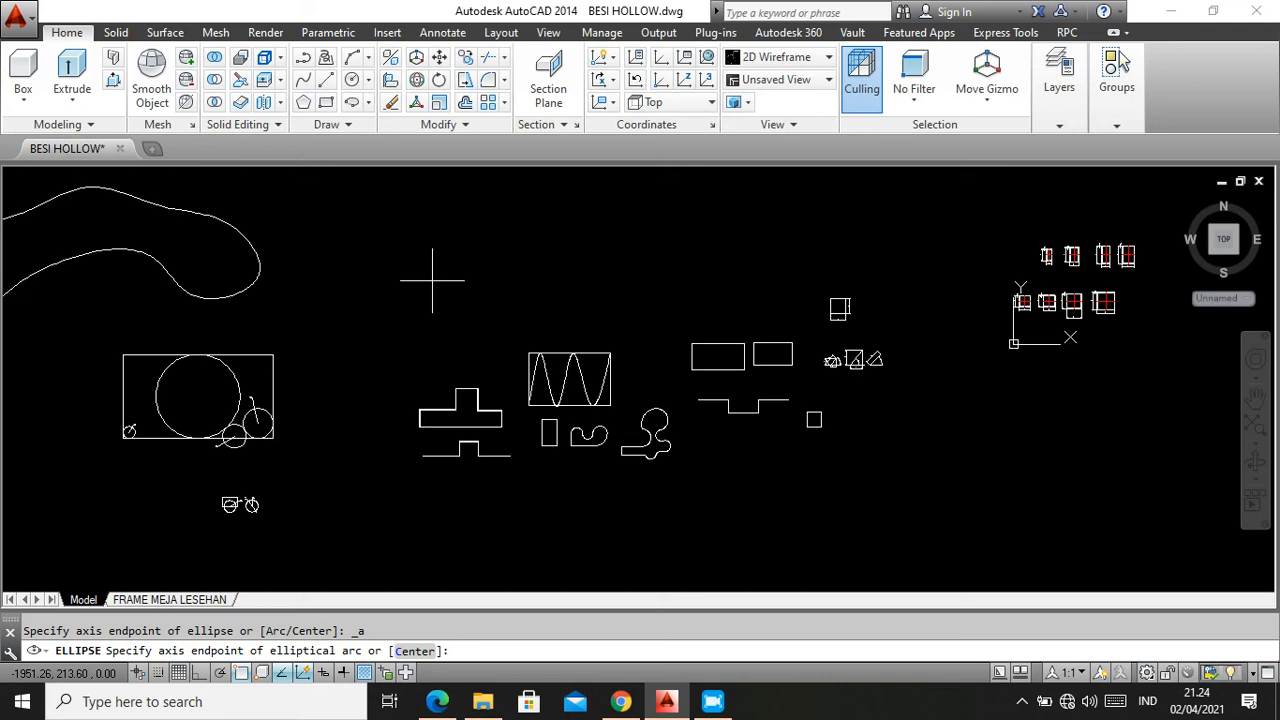
{"action": "scroll", "coordinate": [176, 361], "scroll_direction": "up", "scroll_amount": 4}
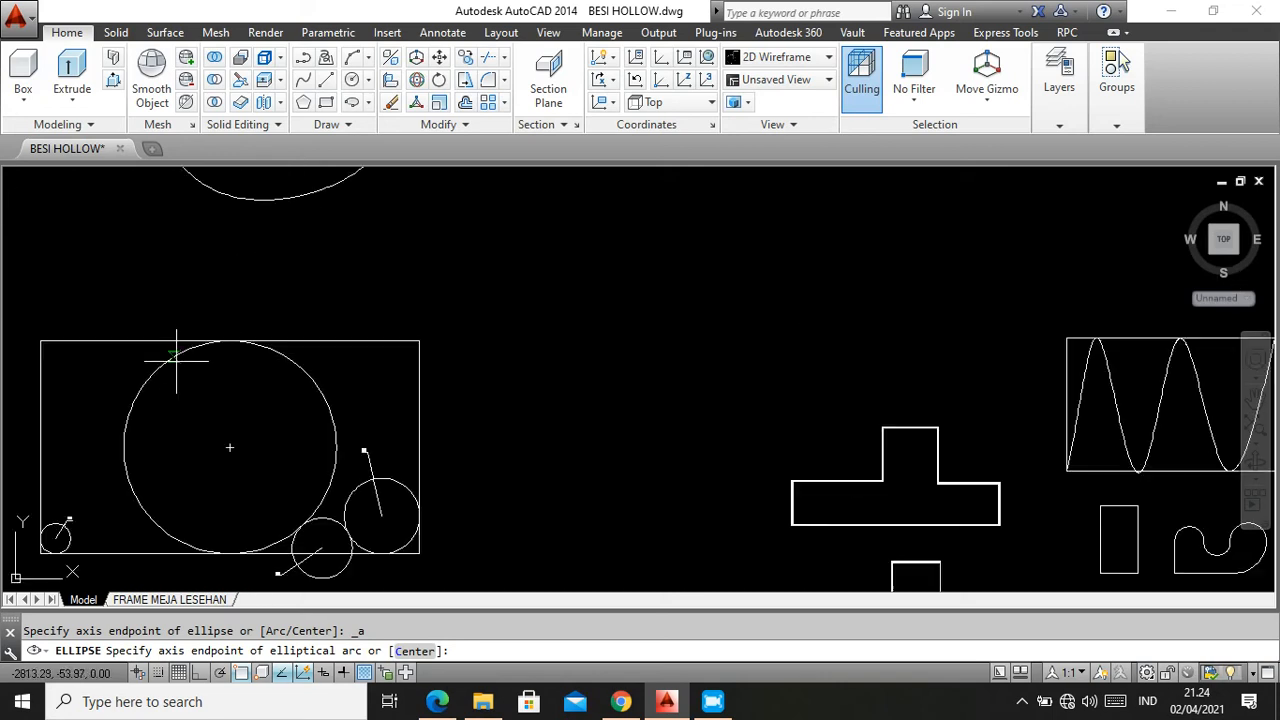
{"action": "left_click", "coordinate": [419, 341]}
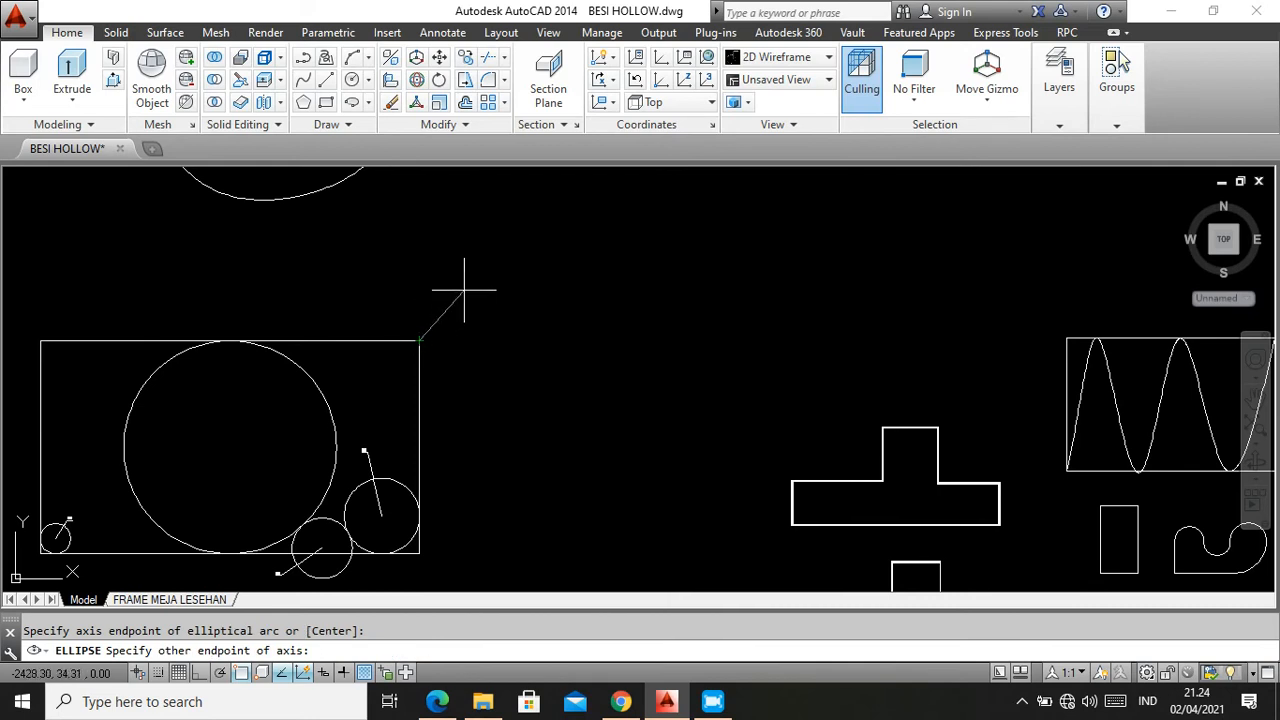
{"action": "left_click", "coordinate": [510, 341]}
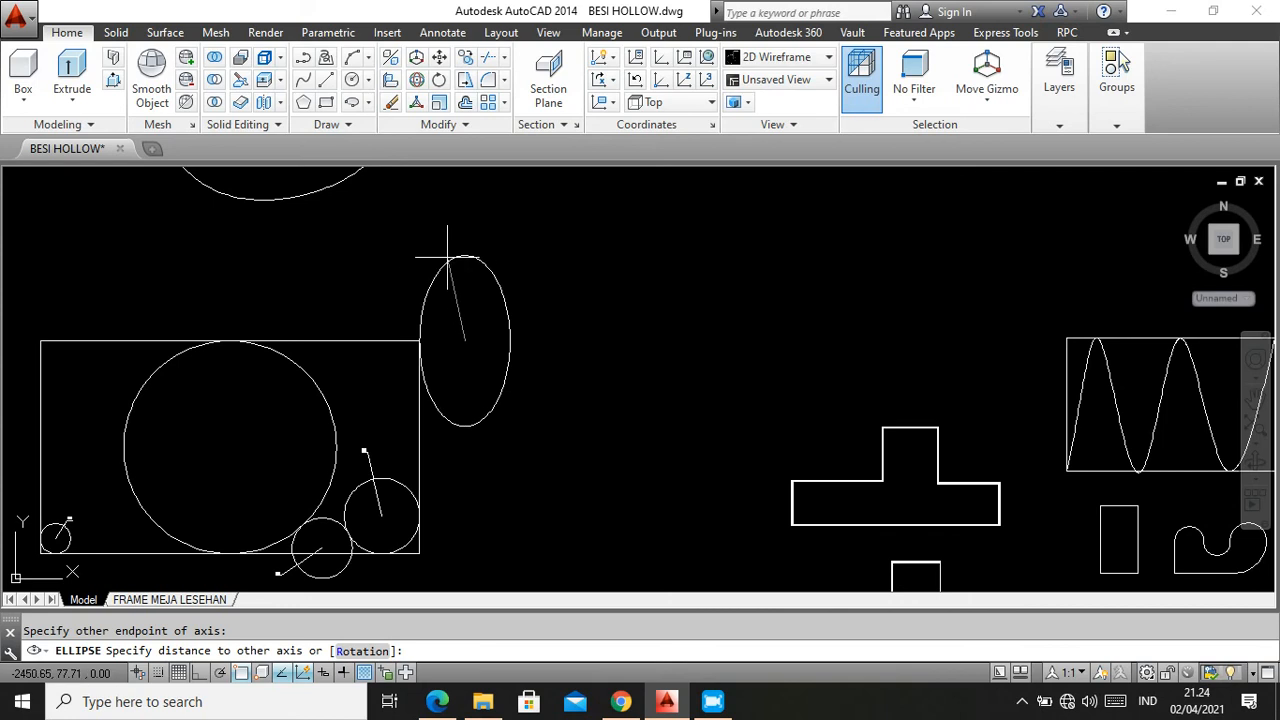
{"action": "left_click", "coordinate": [405, 276]}
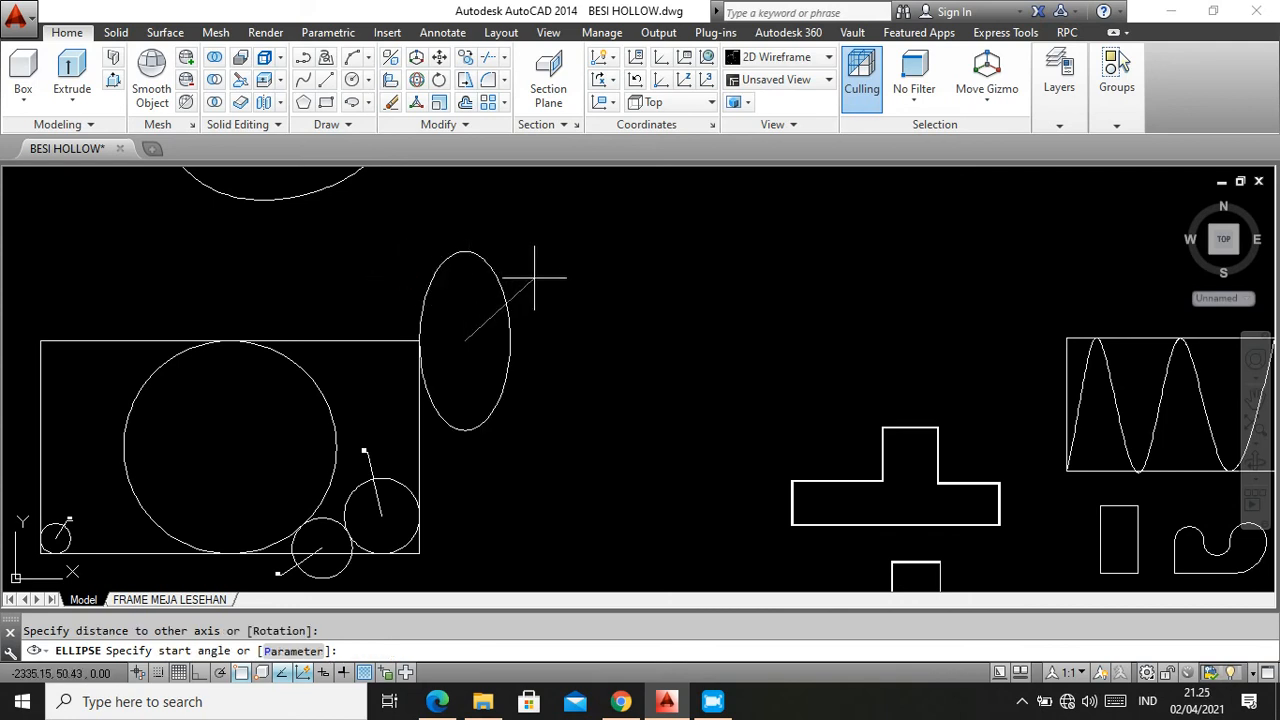
{"action": "left_click", "coordinate": [579, 336]}
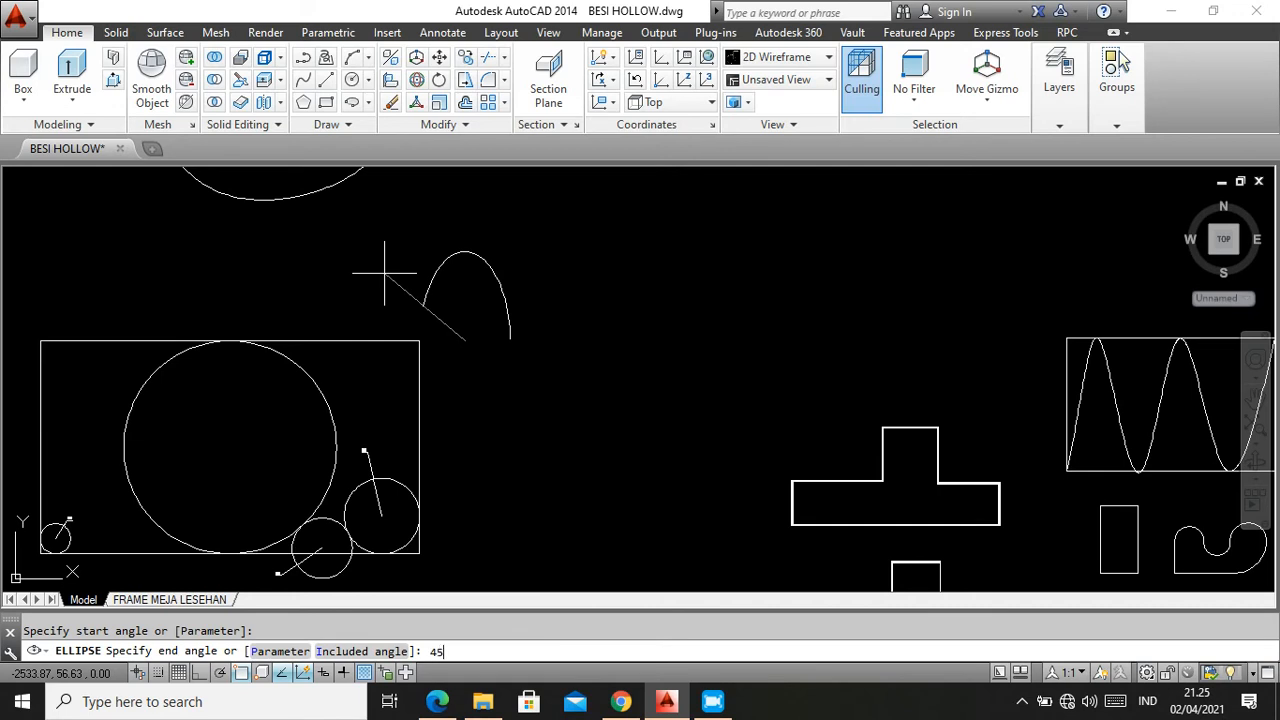
{"action": "key", "text": "Return"}
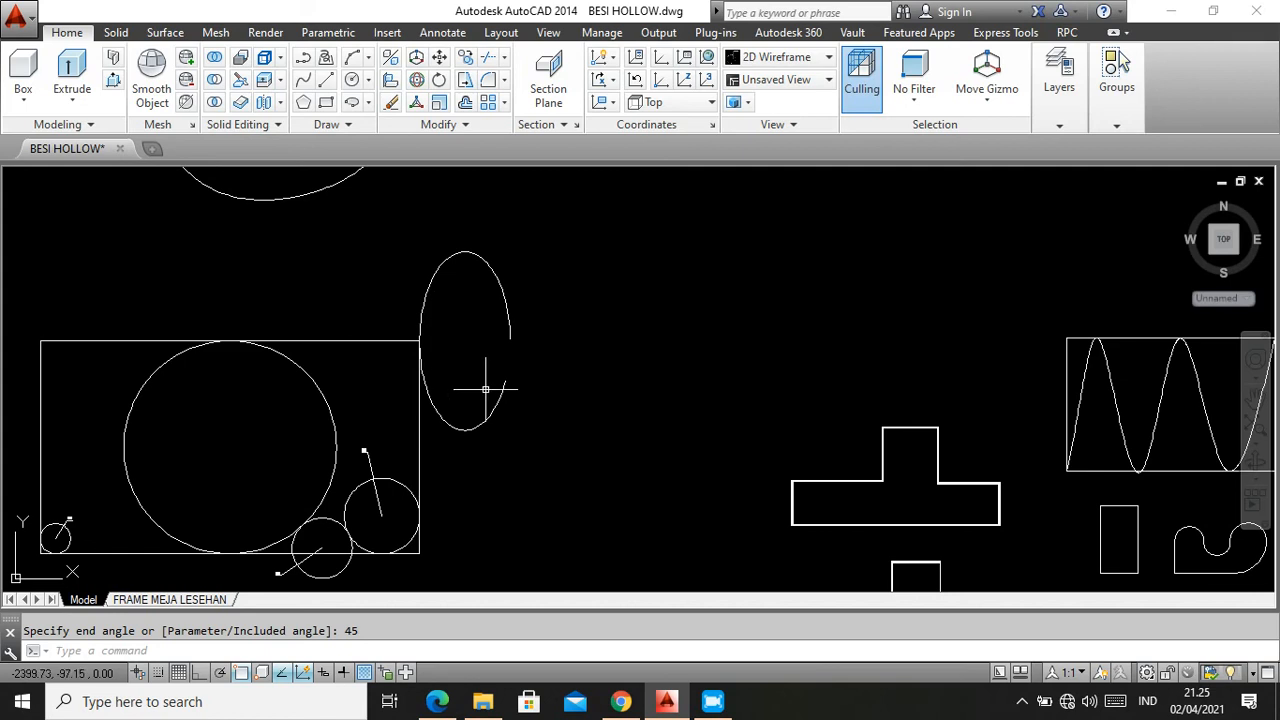
Draw a second upright elliptical arc right of the first with Ortho on, half-height about 107, running from its right side to its bottom
{"action": "scroll", "coordinate": [400, 420], "scroll_direction": "down", "scroll_amount": 2}
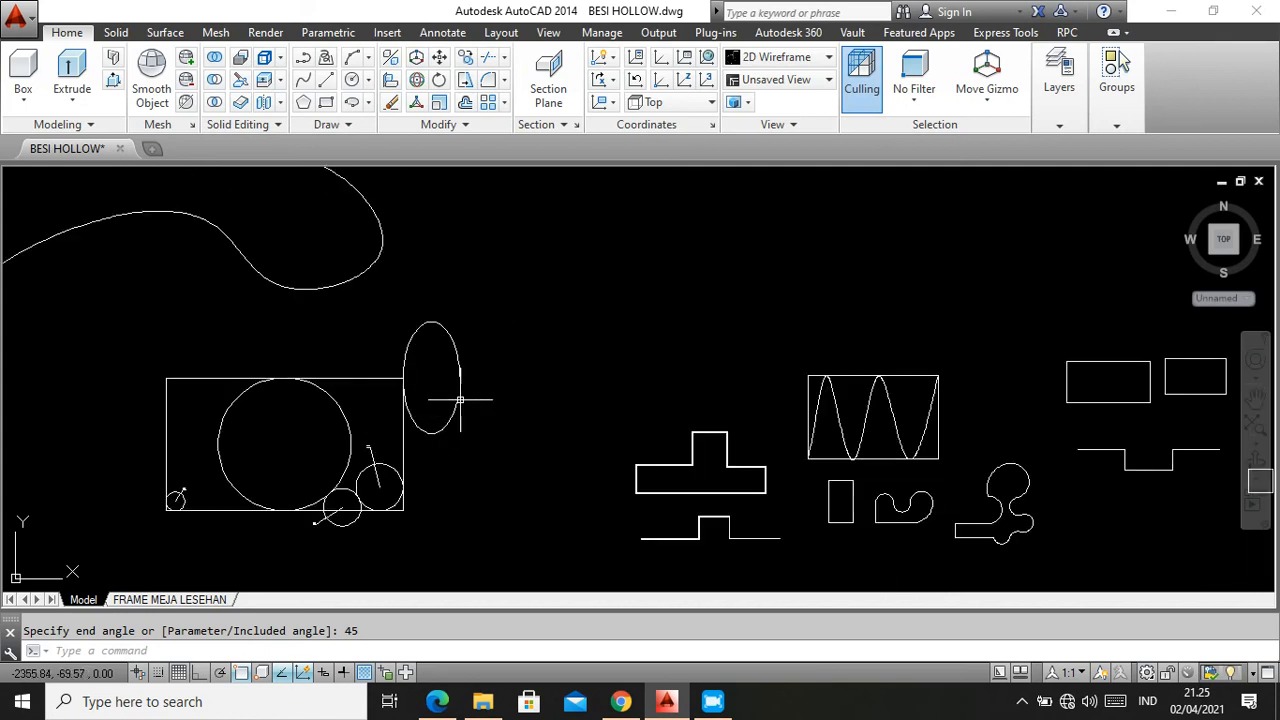
{"action": "scroll", "coordinate": [480, 360], "scroll_direction": "up", "scroll_amount": 2}
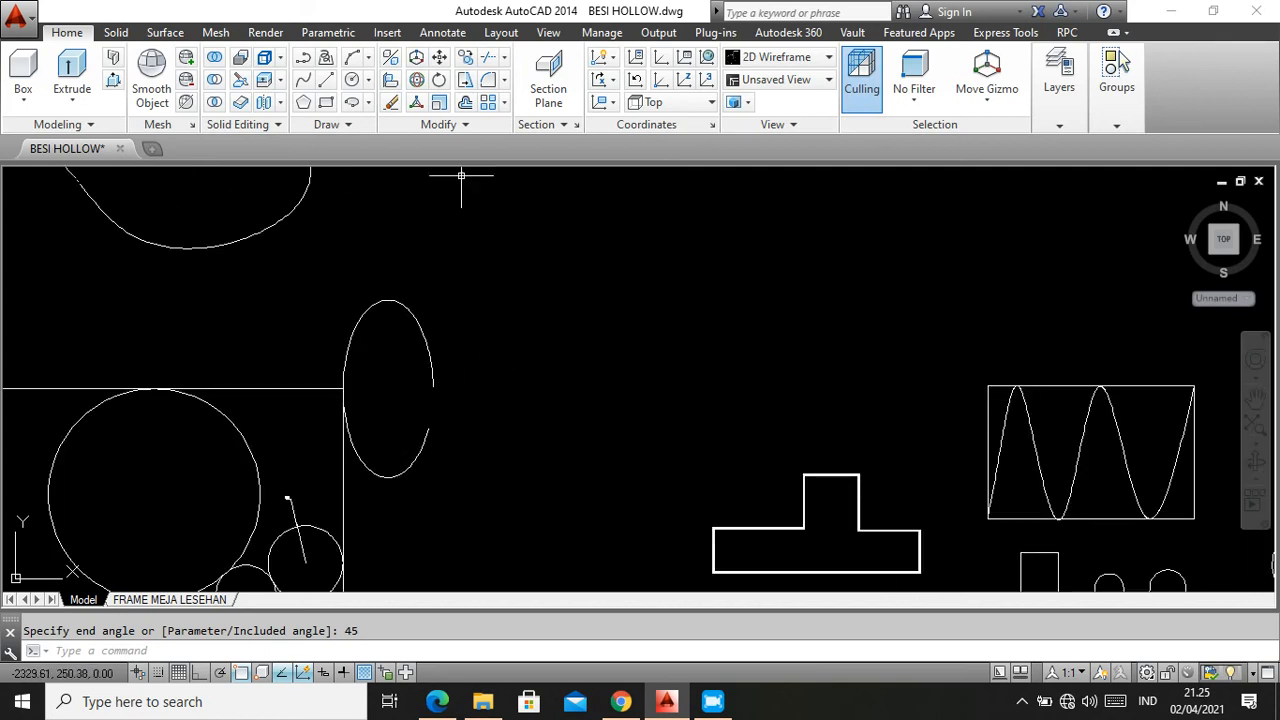
{"action": "left_click", "coordinate": [357, 104]}
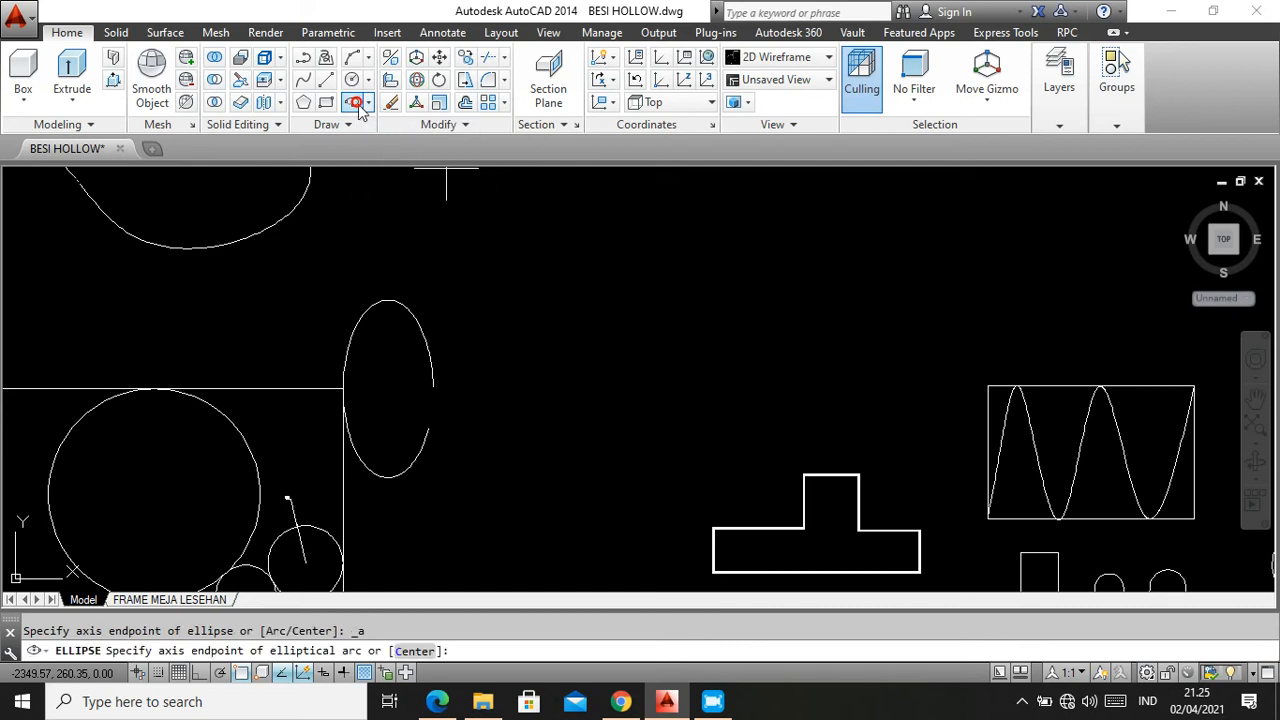
{"action": "left_click", "coordinate": [535, 343]}
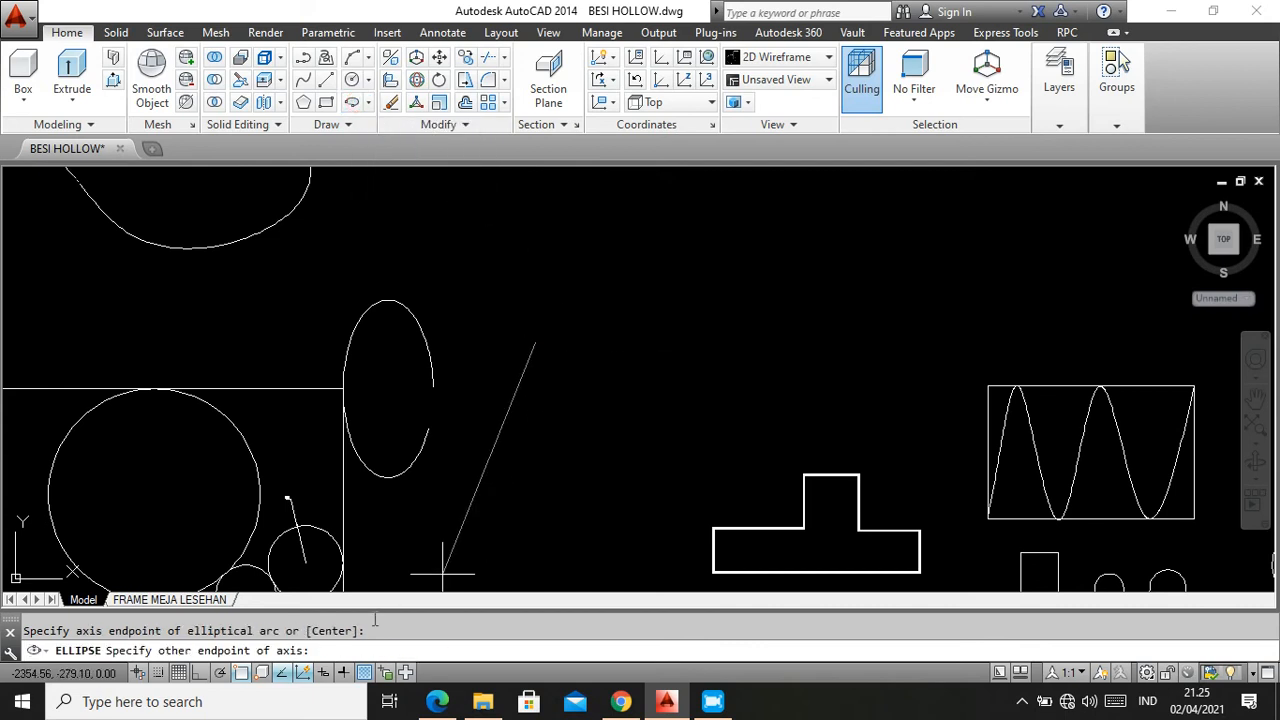
{"action": "left_click", "coordinate": [196, 672]}
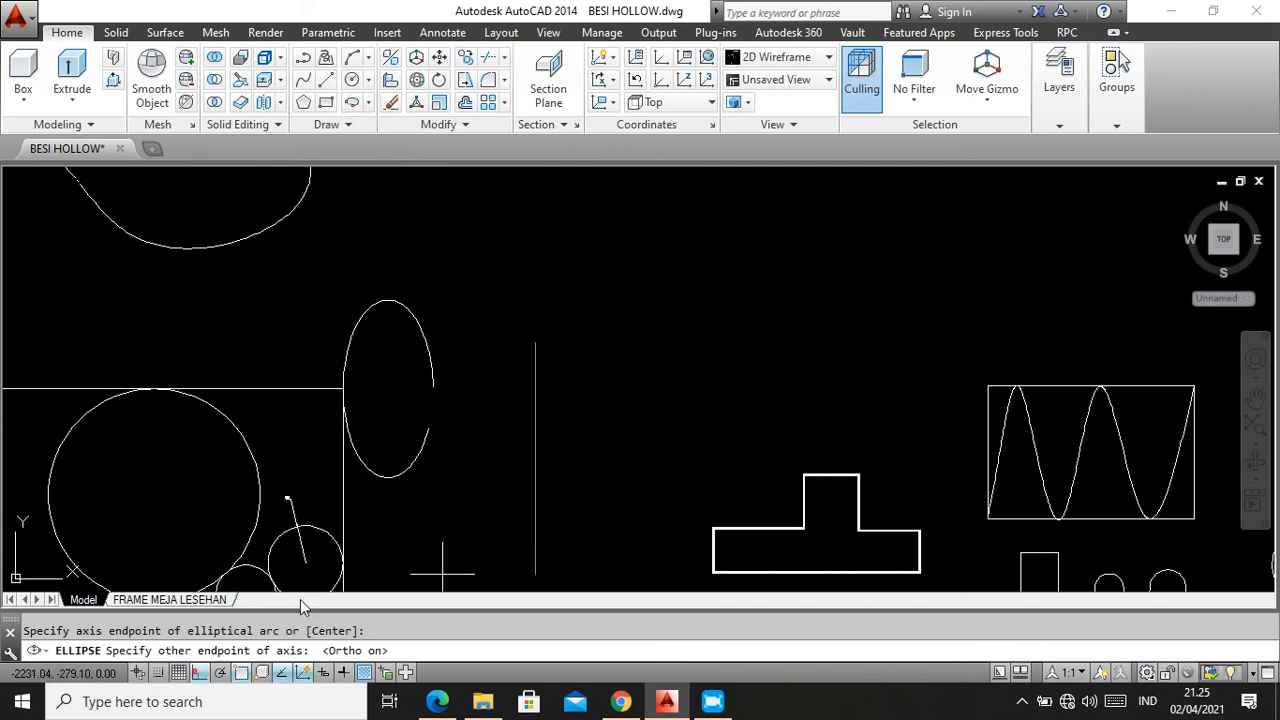
{"action": "left_click", "coordinate": [602, 340]}
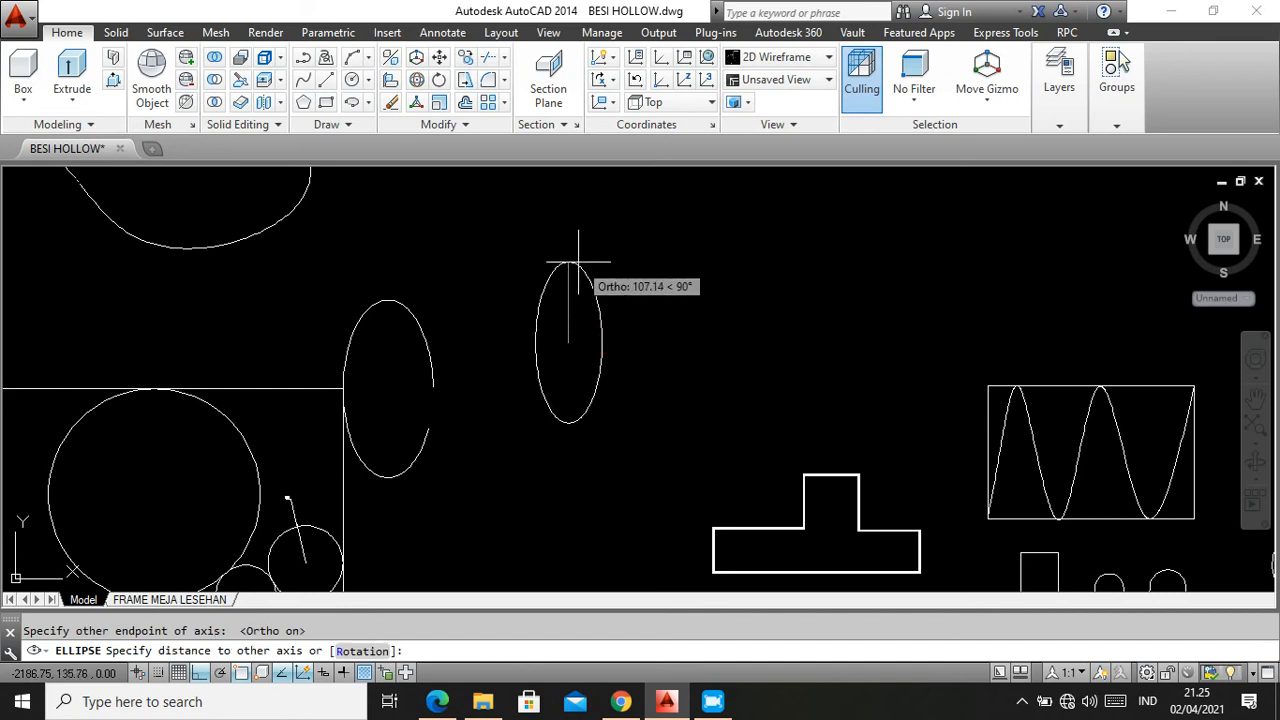
{"action": "left_click", "coordinate": [606, 288]}
{"action": "left_click", "coordinate": [632, 270]}
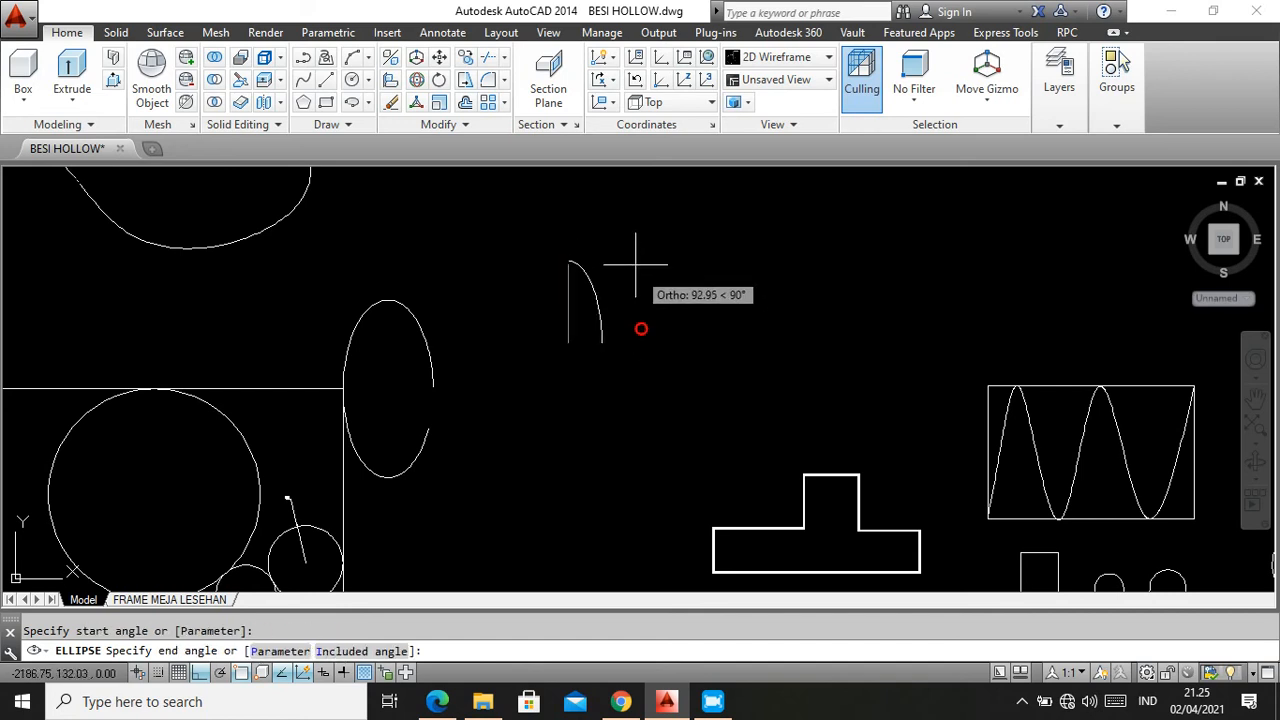
{"action": "left_click", "coordinate": [583, 451]}
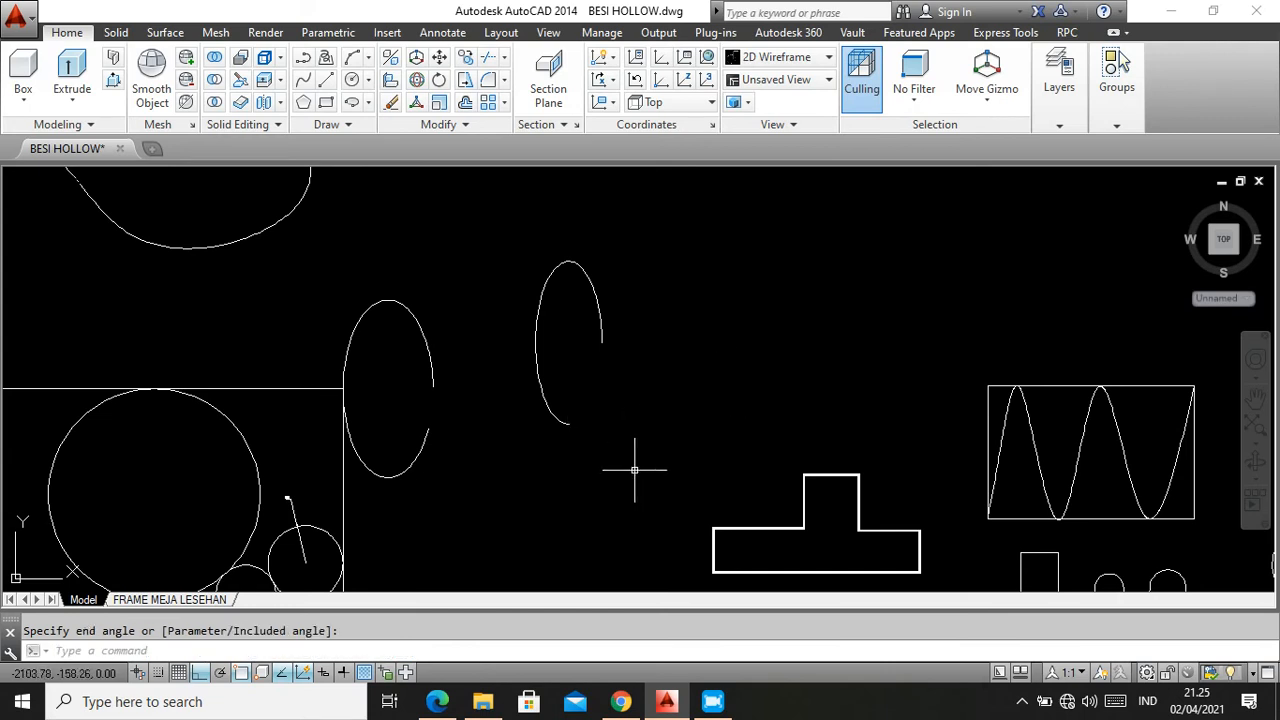
Switch to the tutorial PDF in Edge and review the end of section II.6 and the start of II.7 Make Block Tool
{"action": "left_click", "coordinate": [667, 701]}
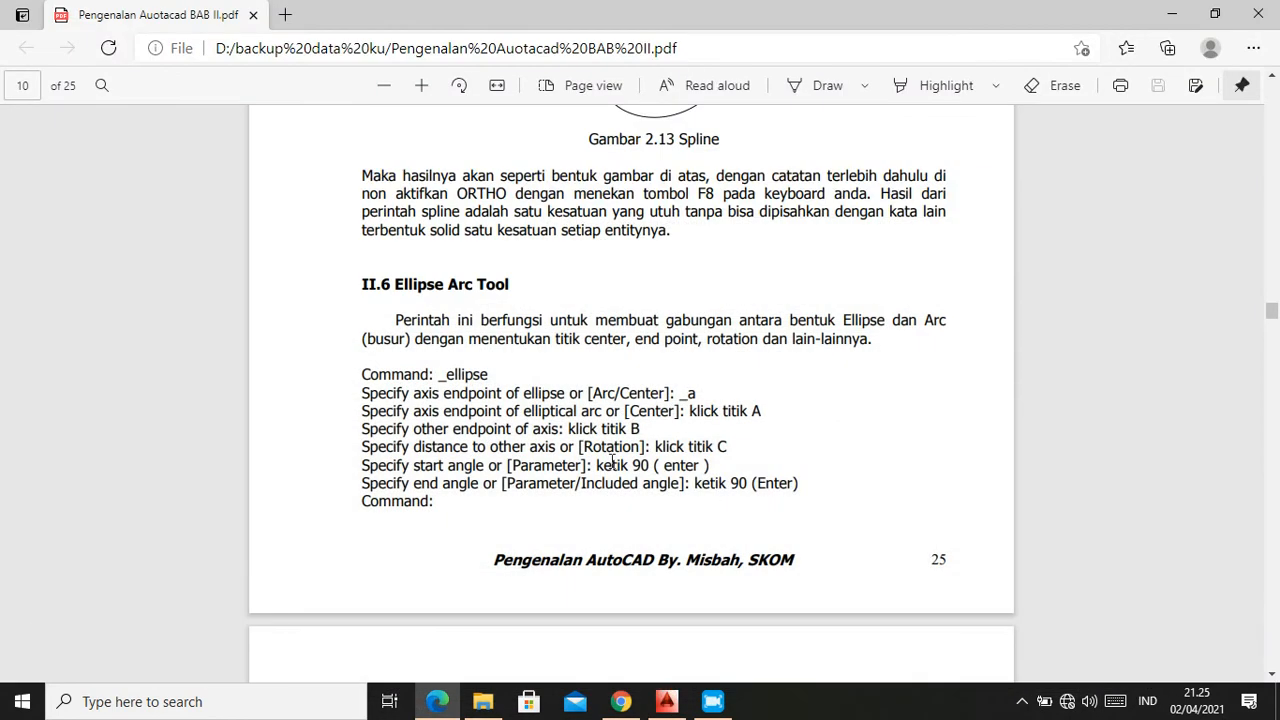
{"action": "scroll", "coordinate": [654, 422], "scroll_direction": "down", "scroll_amount": 5}
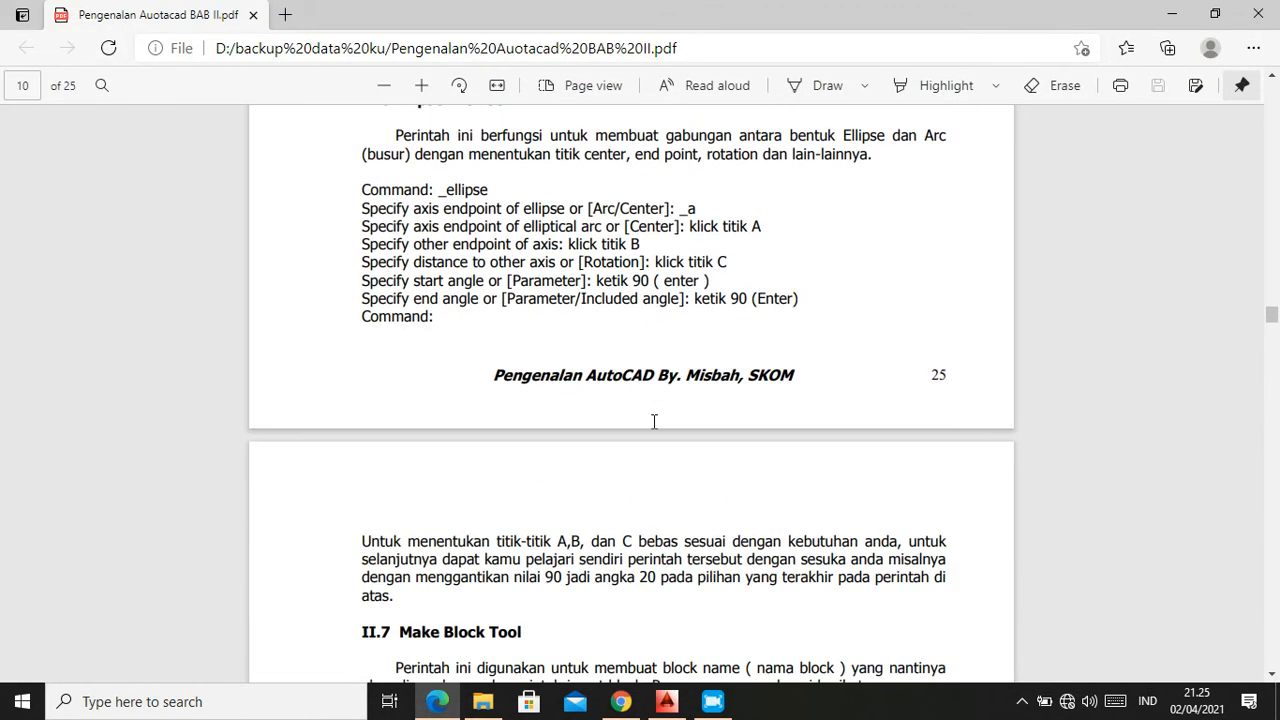
{"action": "scroll", "coordinate": [654, 422], "scroll_direction": "up", "scroll_amount": 3}
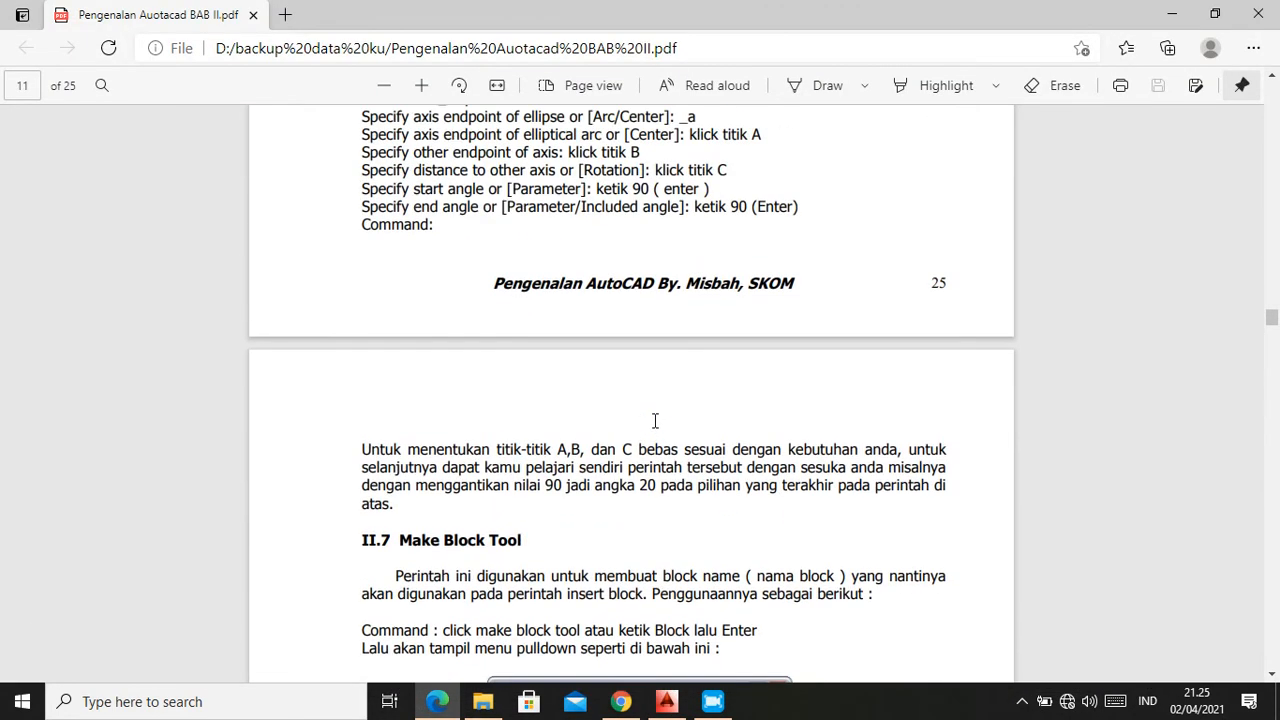
{"action": "scroll", "coordinate": [658, 424], "scroll_direction": "up", "scroll_amount": 1}
{"action": "scroll", "coordinate": [662, 418], "scroll_direction": "down", "scroll_amount": 11}
{"action": "scroll", "coordinate": [668, 422], "scroll_direction": "down", "scroll_amount": 3}
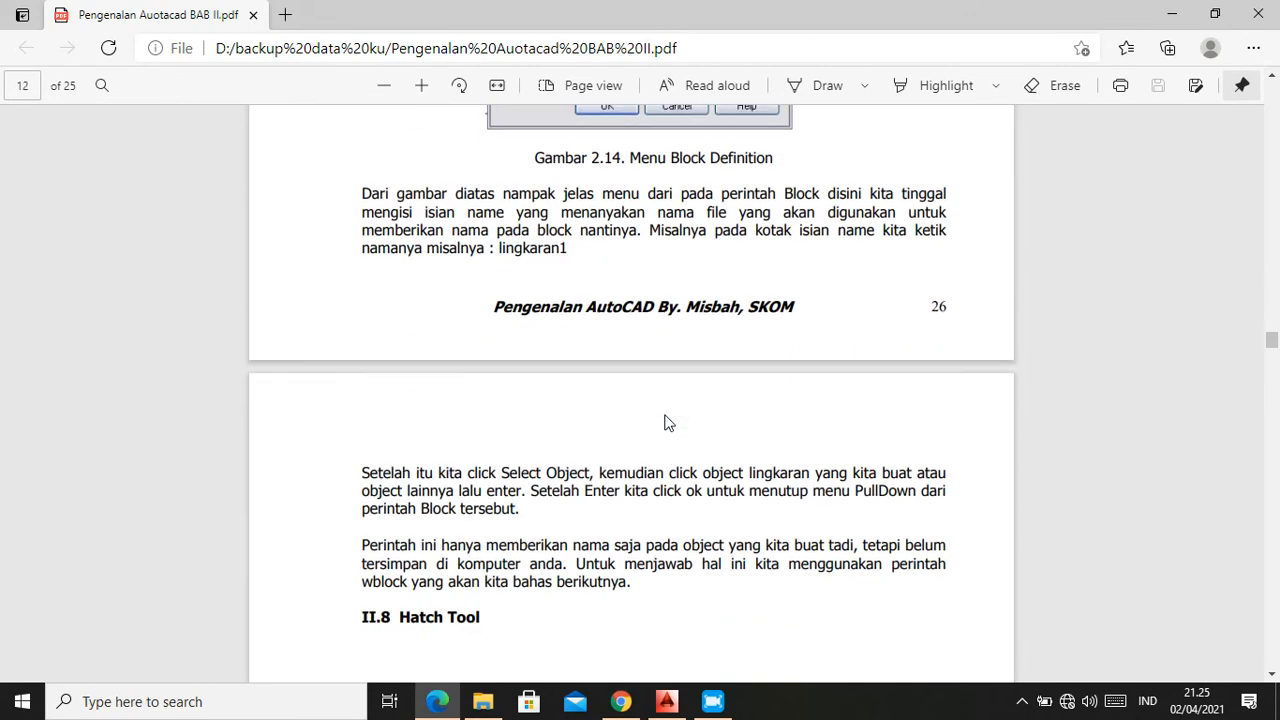
{"action": "scroll", "coordinate": [665, 420], "scroll_direction": "down", "scroll_amount": 3}
{"action": "scroll", "coordinate": [667, 419], "scroll_direction": "up", "scroll_amount": 11}
{"action": "scroll", "coordinate": [669, 417], "scroll_direction": "up", "scroll_amount": 7}
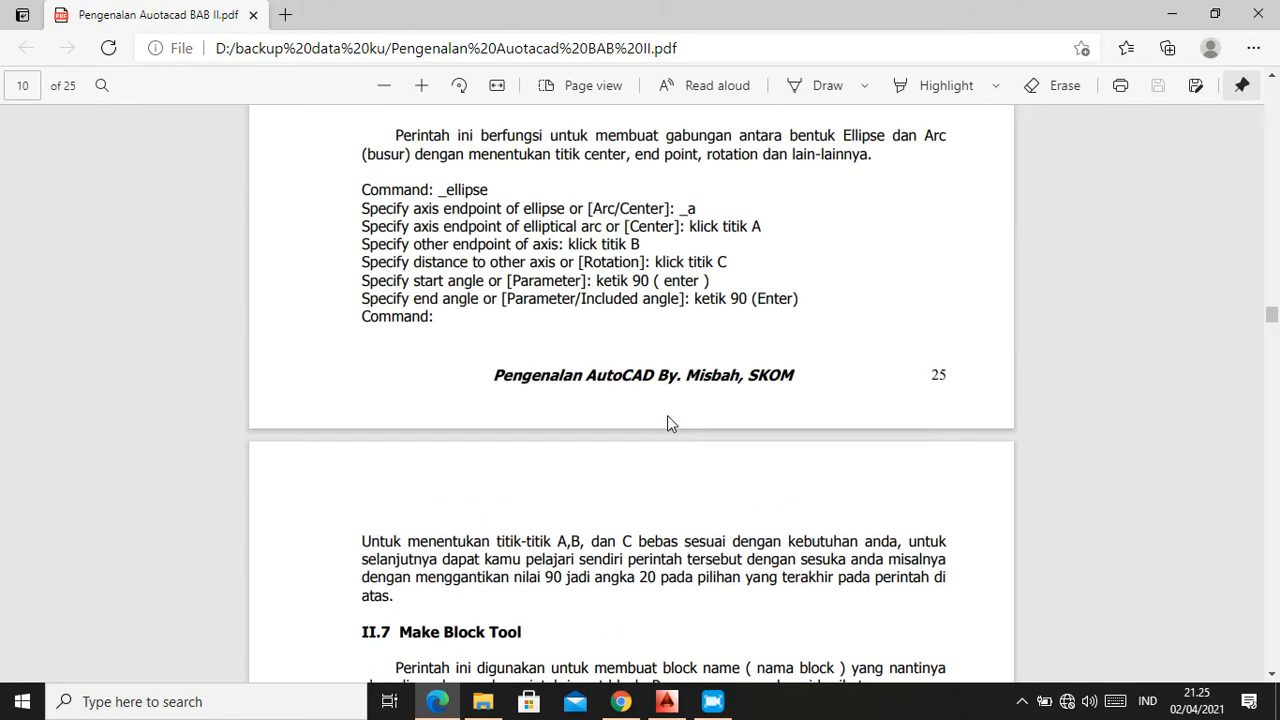
{"action": "scroll", "coordinate": [670, 422], "scroll_direction": "up", "scroll_amount": 1}
{"action": "scroll", "coordinate": [670, 422], "scroll_direction": "down", "scroll_amount": 4}
{"action": "scroll", "coordinate": [669, 422], "scroll_direction": "down", "scroll_amount": 1}
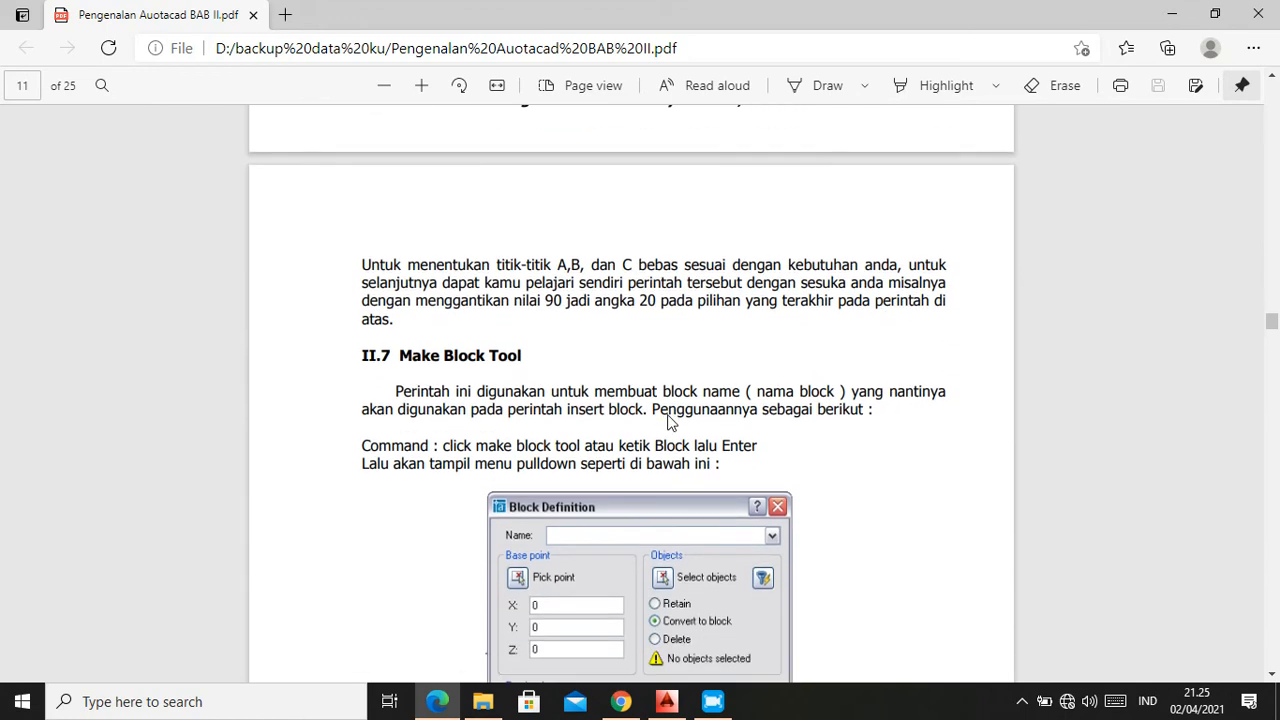
Switch to AutoCAD and draw a center ellipse on the circle rectangle's left-side midpoint, reaching its upper-left corner, with half-width about 75
{"action": "left_click", "coordinate": [664, 703]}
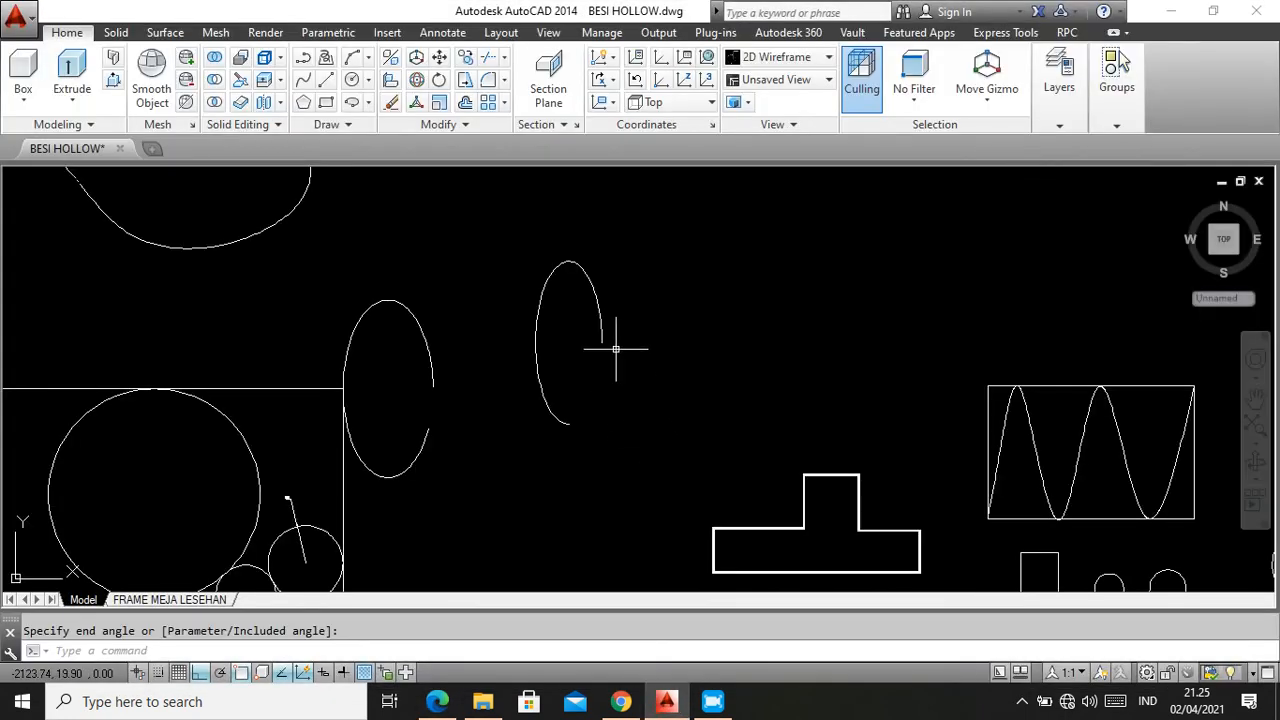
{"action": "left_click", "coordinate": [369, 104]}
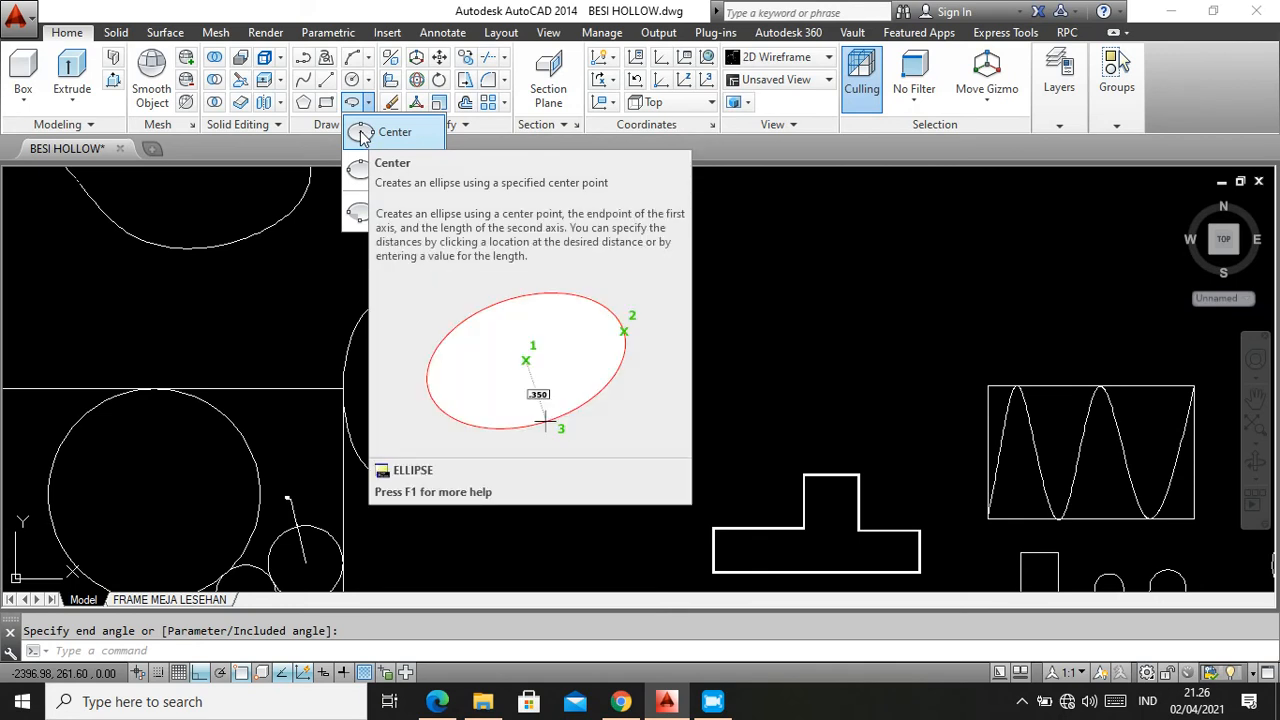
{"action": "left_click", "coordinate": [362, 136]}
{"action": "scroll", "coordinate": [730, 305], "scroll_direction": "down", "scroll_amount": 4}
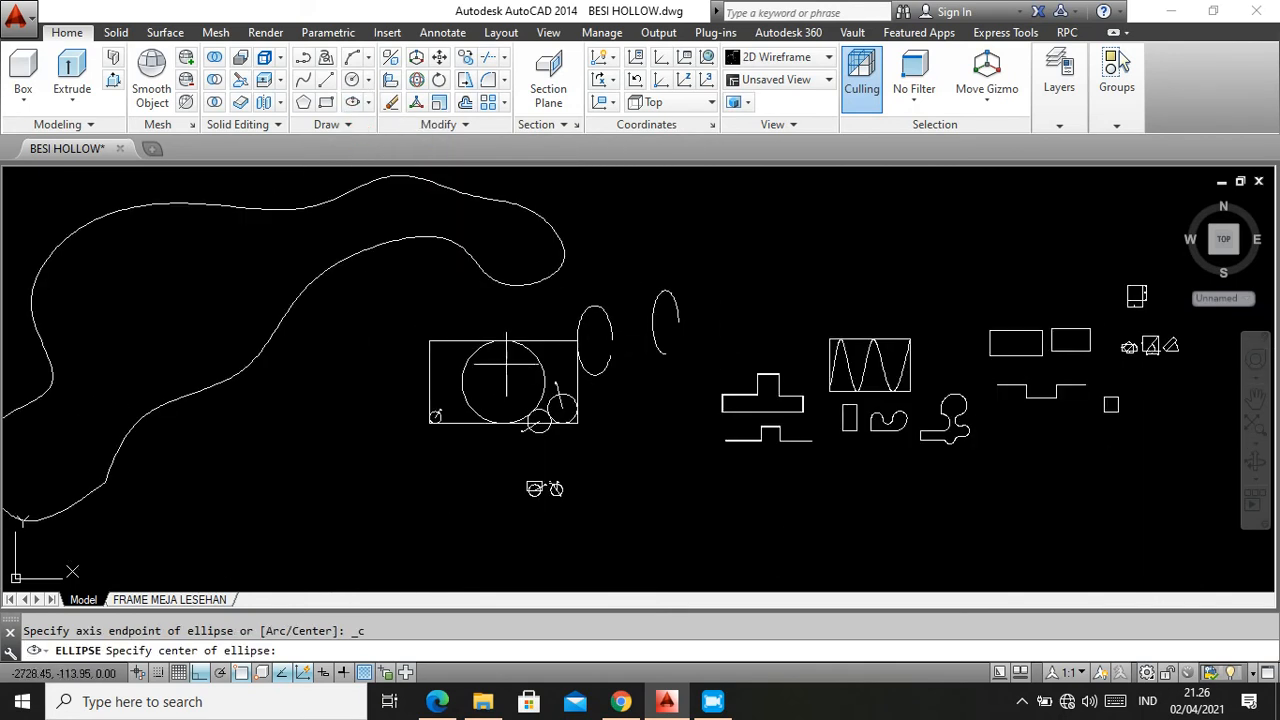
{"action": "scroll", "coordinate": [443, 395], "scroll_direction": "up", "scroll_amount": 4}
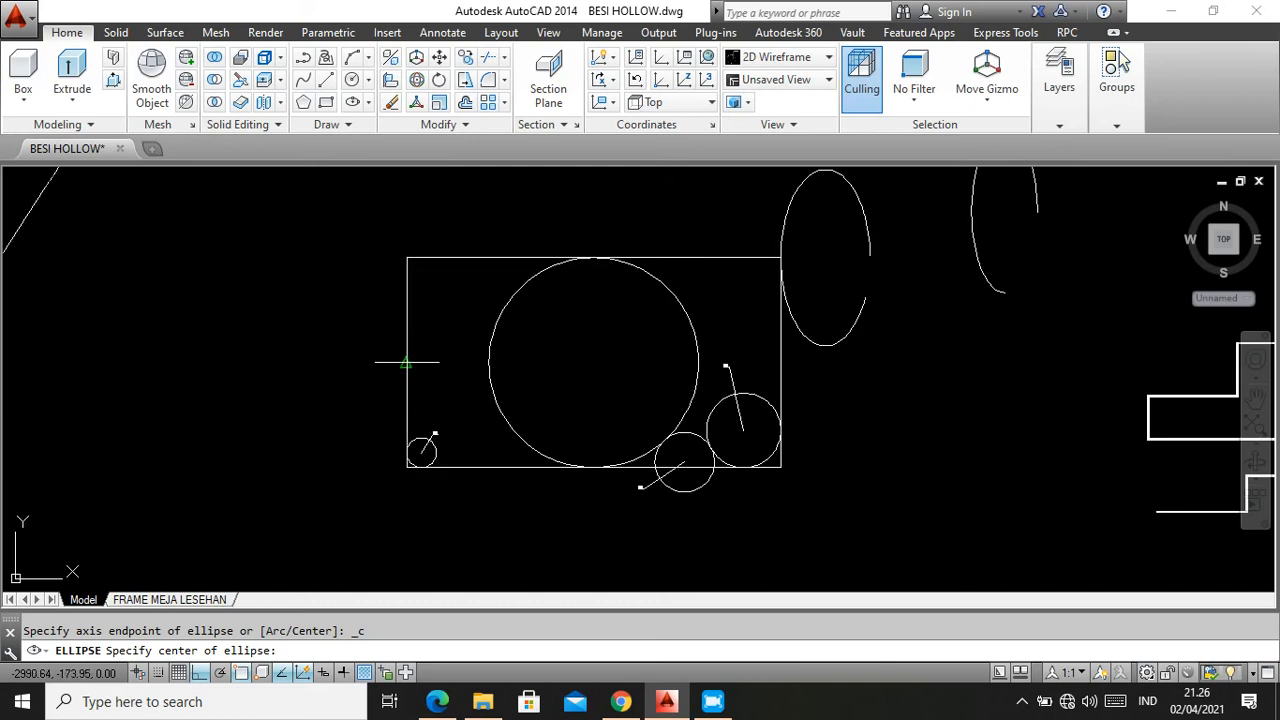
{"action": "left_click", "coordinate": [406, 362]}
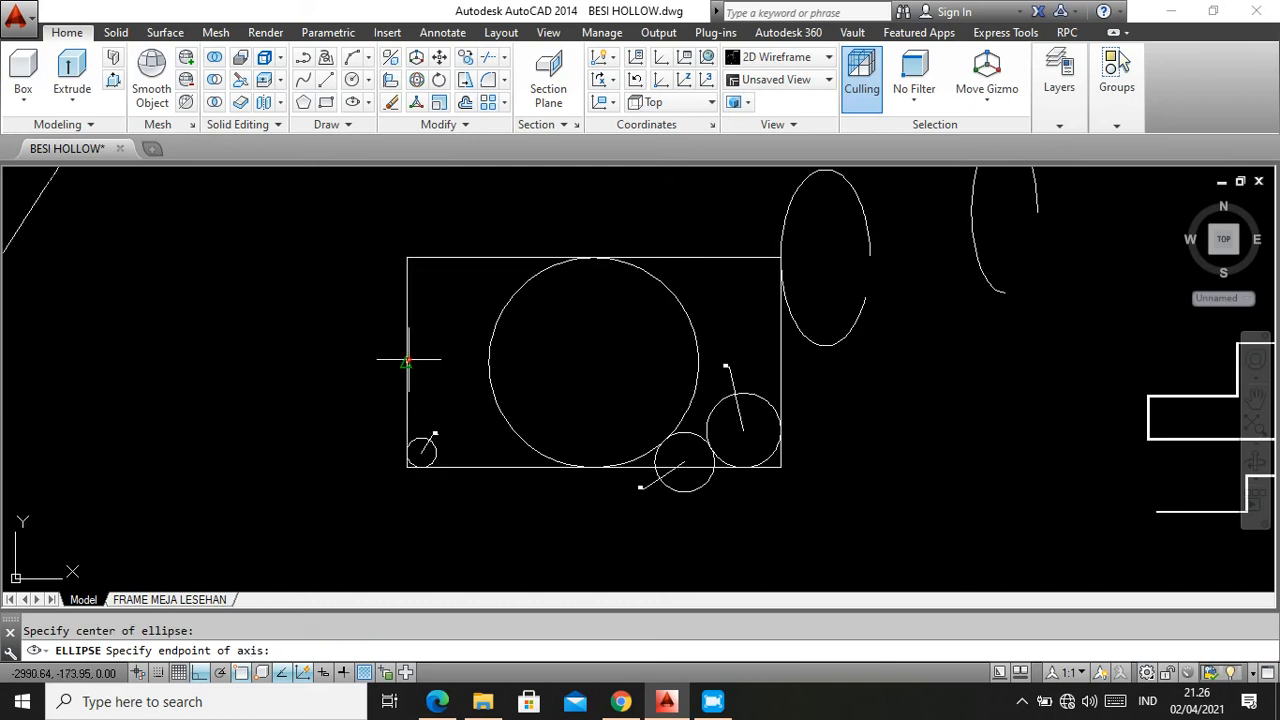
{"action": "left_click", "coordinate": [406, 257]}
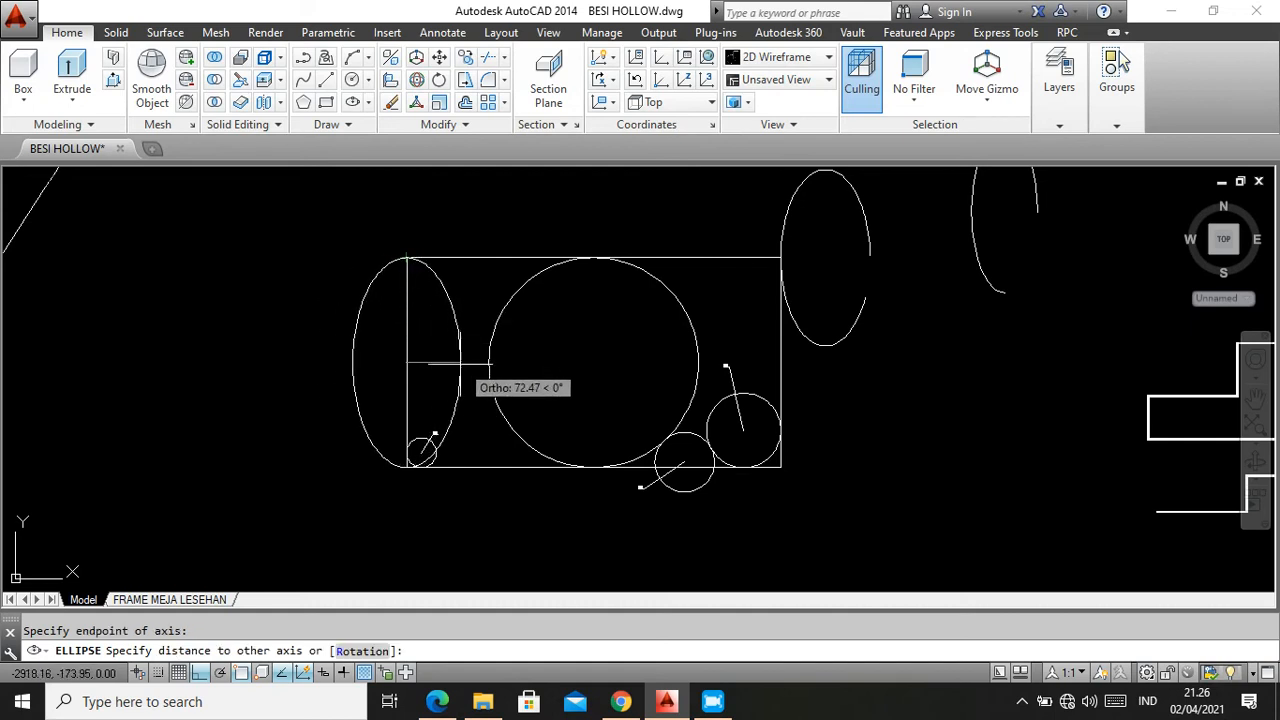
{"action": "left_click", "coordinate": [463, 368]}
{"action": "scroll", "coordinate": [450, 315], "scroll_direction": "down", "scroll_amount": 2}
{"action": "scroll", "coordinate": [452, 300], "scroll_direction": "up", "scroll_amount": 2}
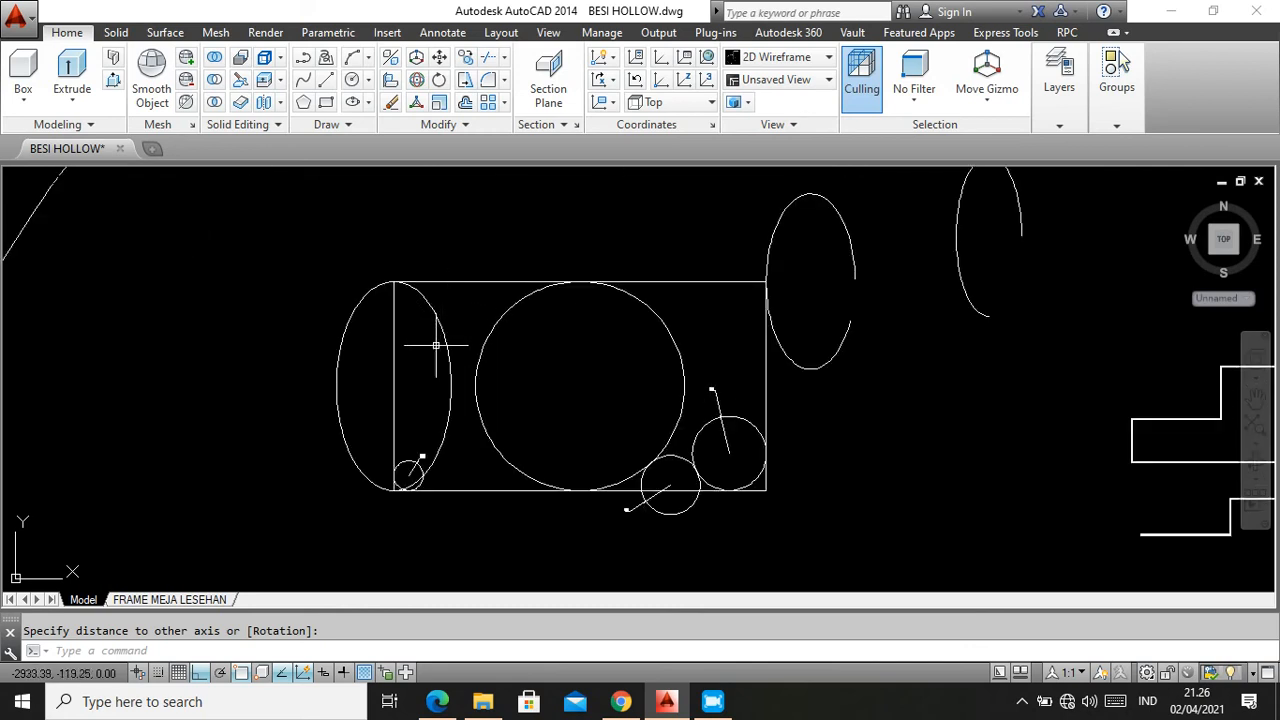
{"action": "scroll", "coordinate": [815, 338], "scroll_direction": "down", "scroll_amount": 3}
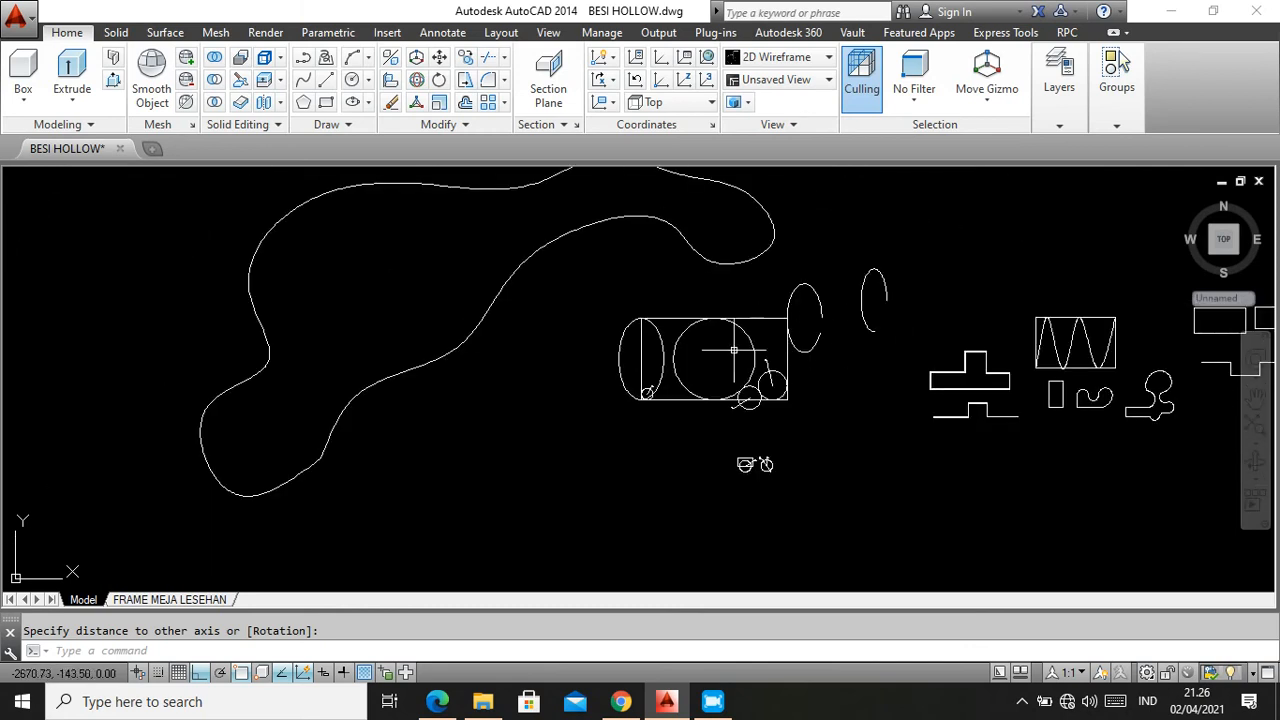
{"action": "scroll", "coordinate": [651, 340], "scroll_direction": "up", "scroll_amount": 1}
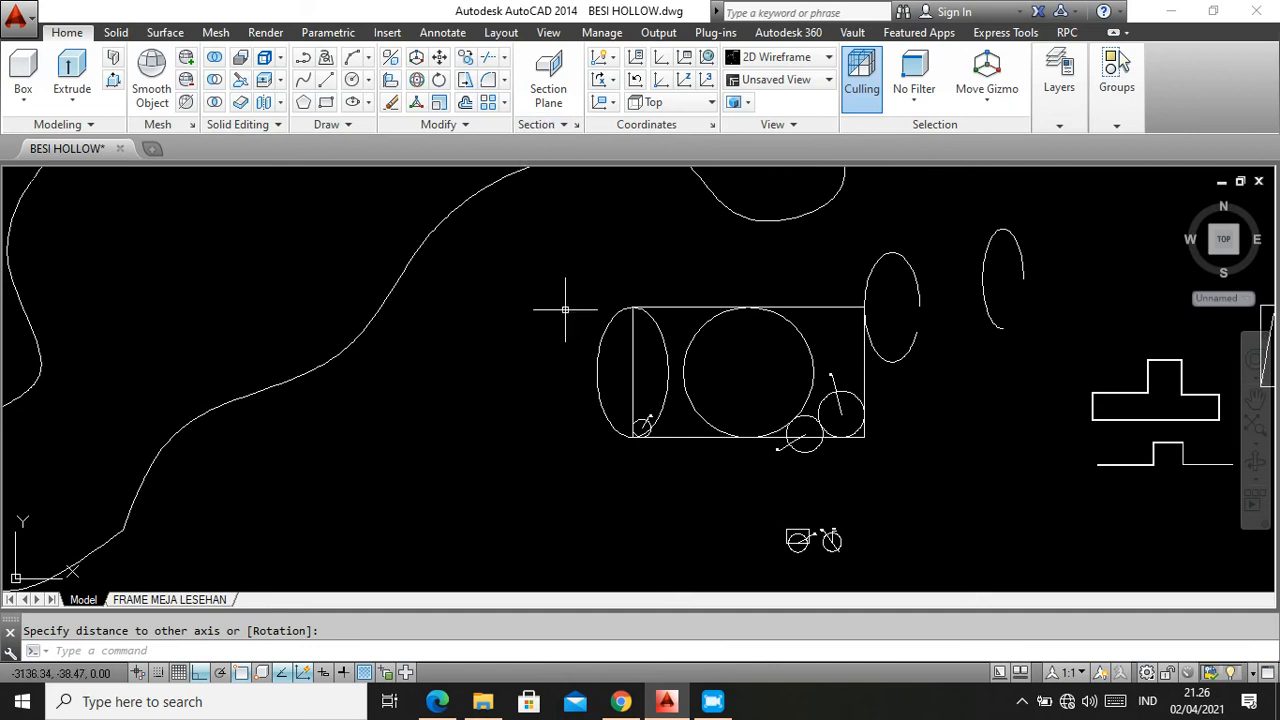
Draw an Axis, End ellipse in the empty area below and left of the circle rectangle, slightly taller than its horizontal first axis
{"action": "left_click", "coordinate": [368, 104]}
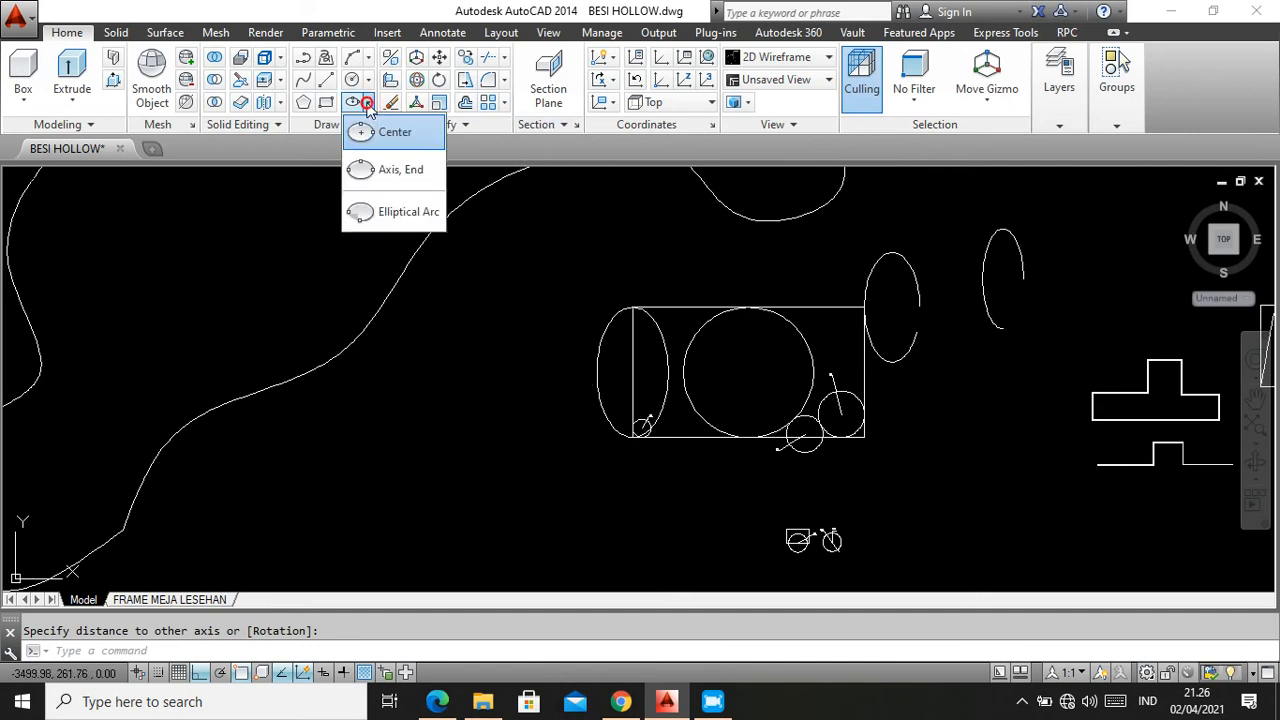
{"action": "left_click", "coordinate": [361, 172]}
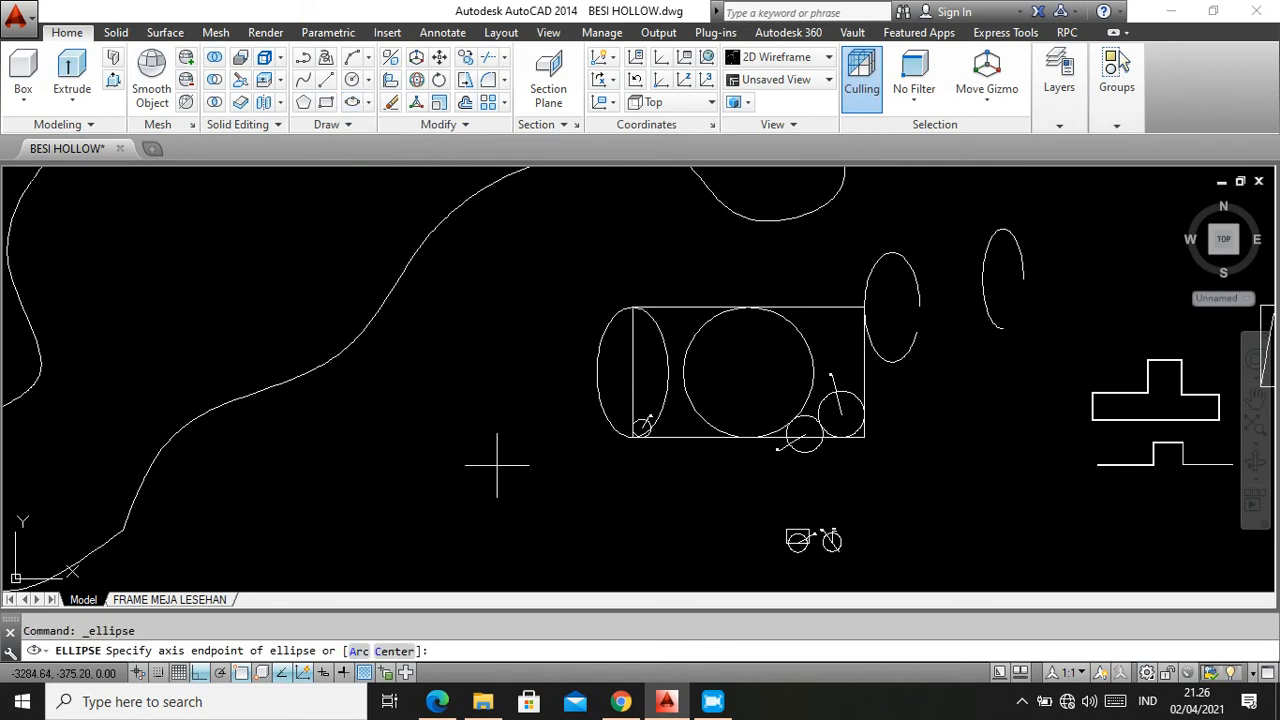
{"action": "scroll", "coordinate": [519, 388], "scroll_direction": "down", "scroll_amount": 1}
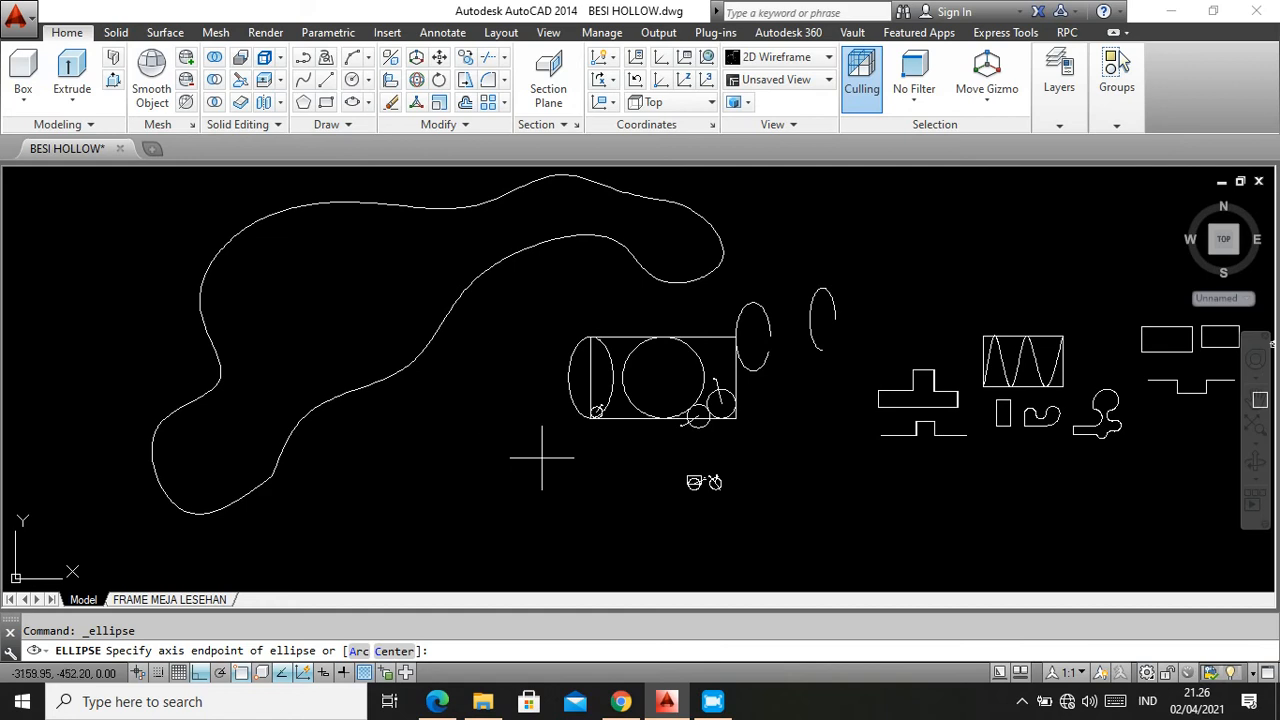
{"action": "left_click", "coordinate": [471, 486]}
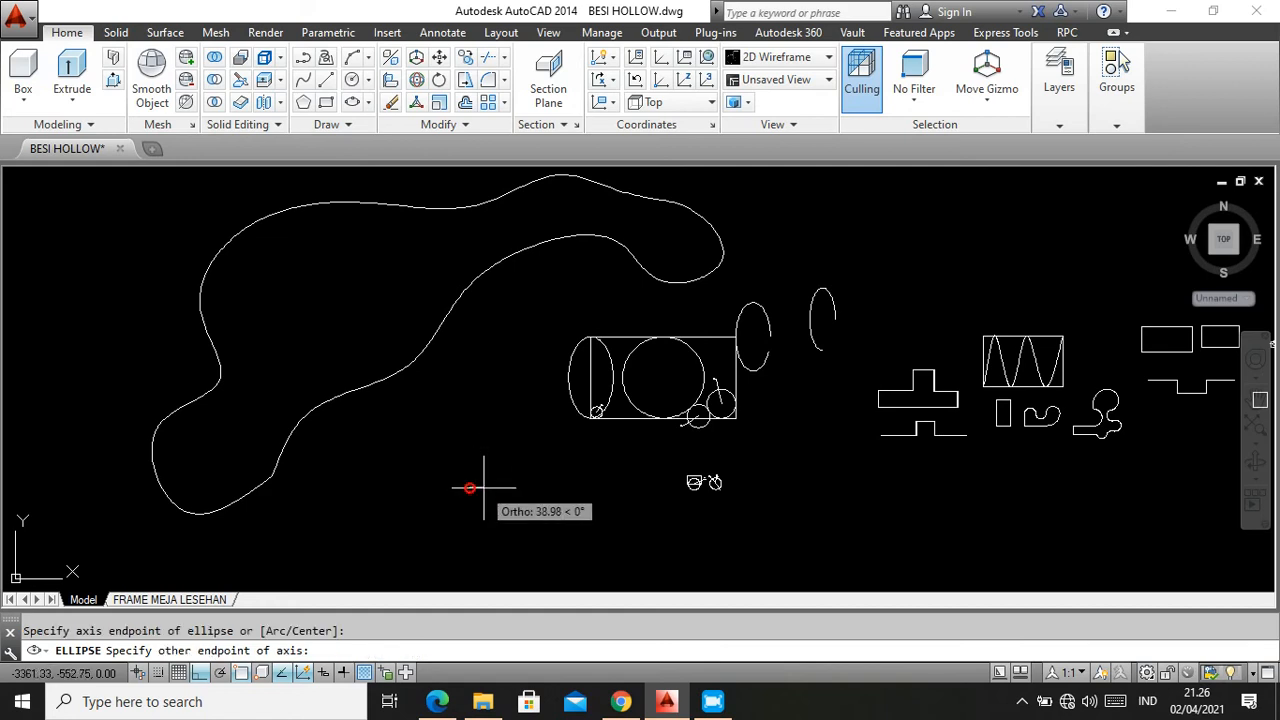
{"action": "left_click", "coordinate": [558, 500]}
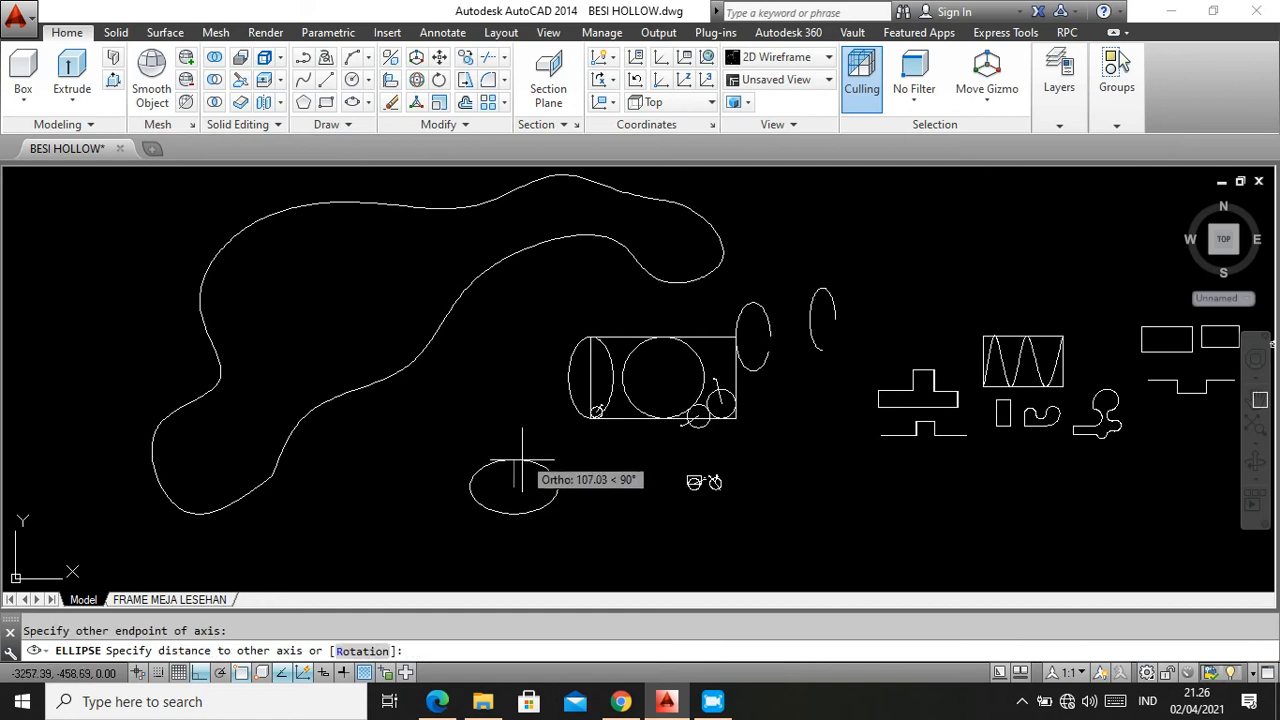
{"action": "left_click", "coordinate": [519, 538]}
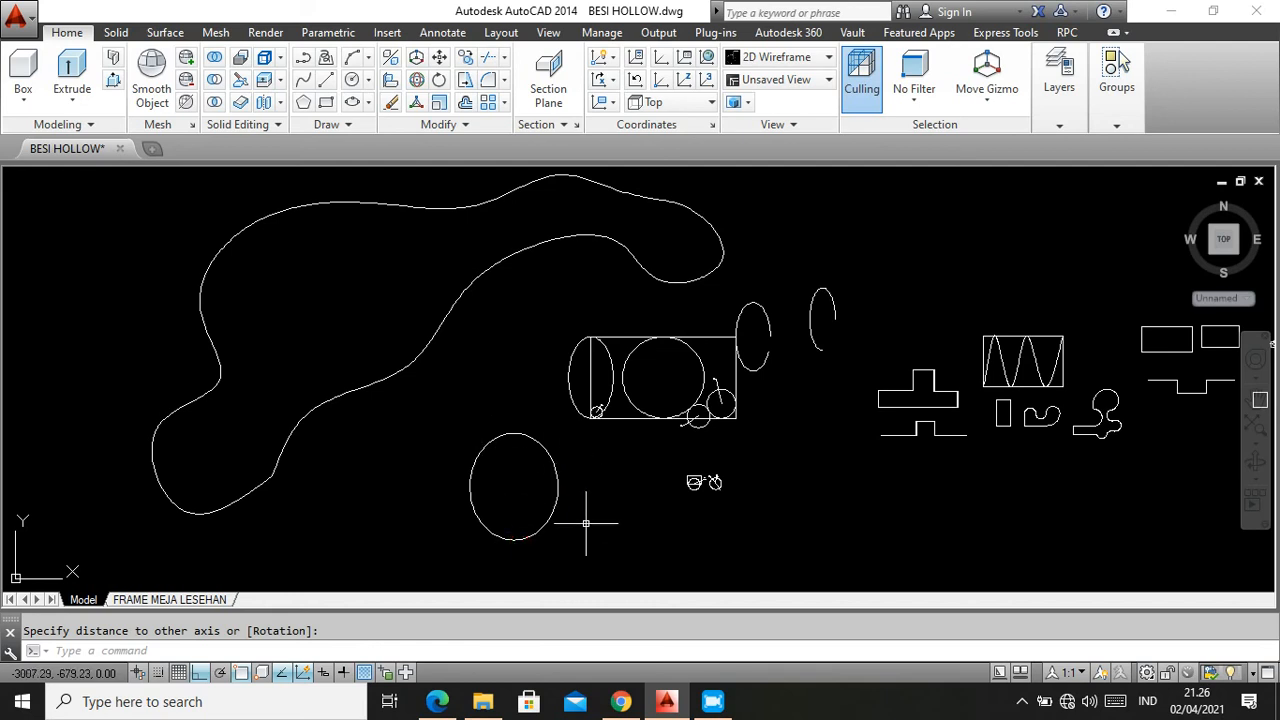
{"action": "scroll", "coordinate": [491, 483], "scroll_direction": "down", "scroll_amount": 2}
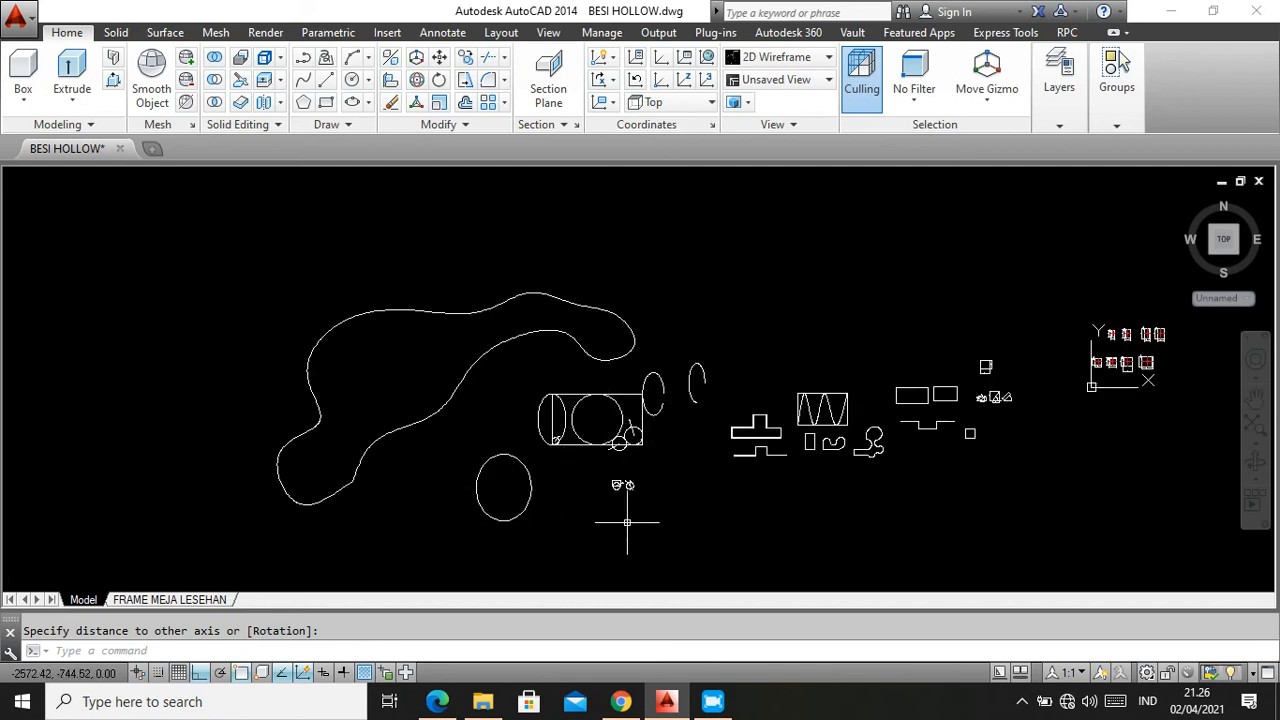
{"action": "scroll", "coordinate": [620, 485], "scroll_direction": "up", "scroll_amount": 2}
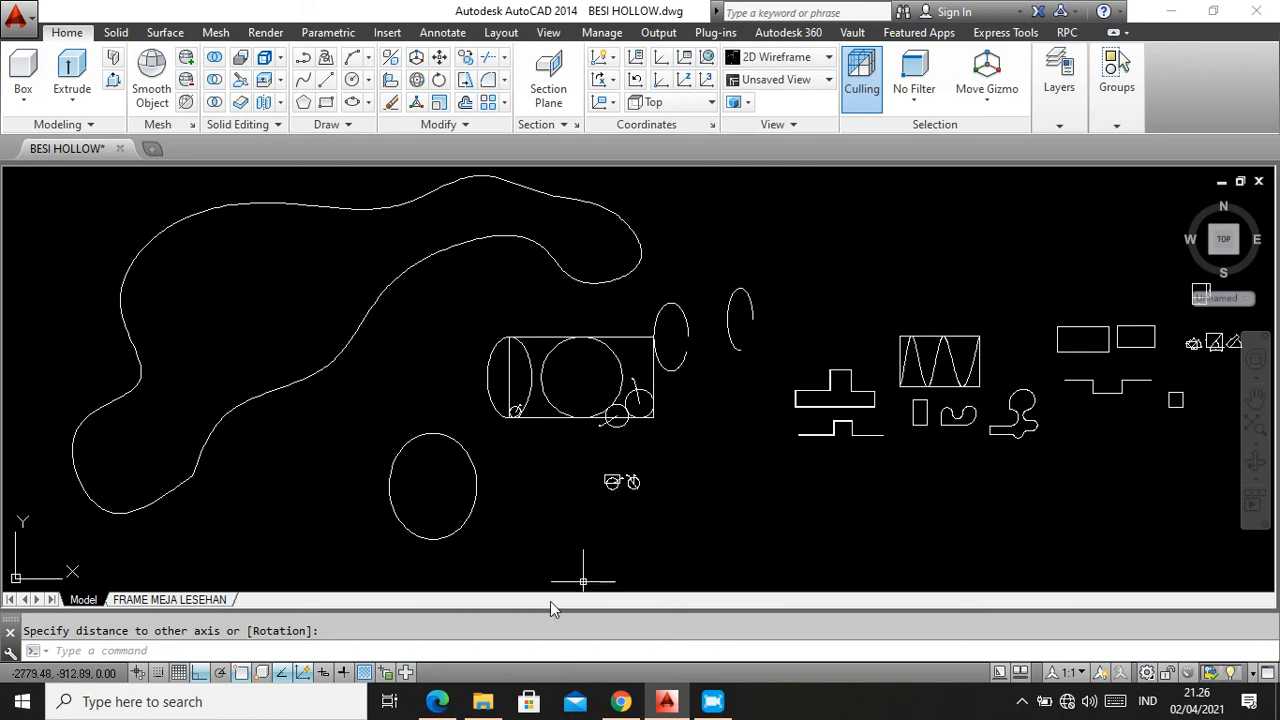
Switch to the tutorial PDF in Edge and examine sections II.7 Make Block Tool and II.8 Hatch Tool
{"action": "left_click", "coordinate": [437, 701]}
{"action": "scroll", "coordinate": [669, 442], "scroll_direction": "down", "scroll_amount": 10}
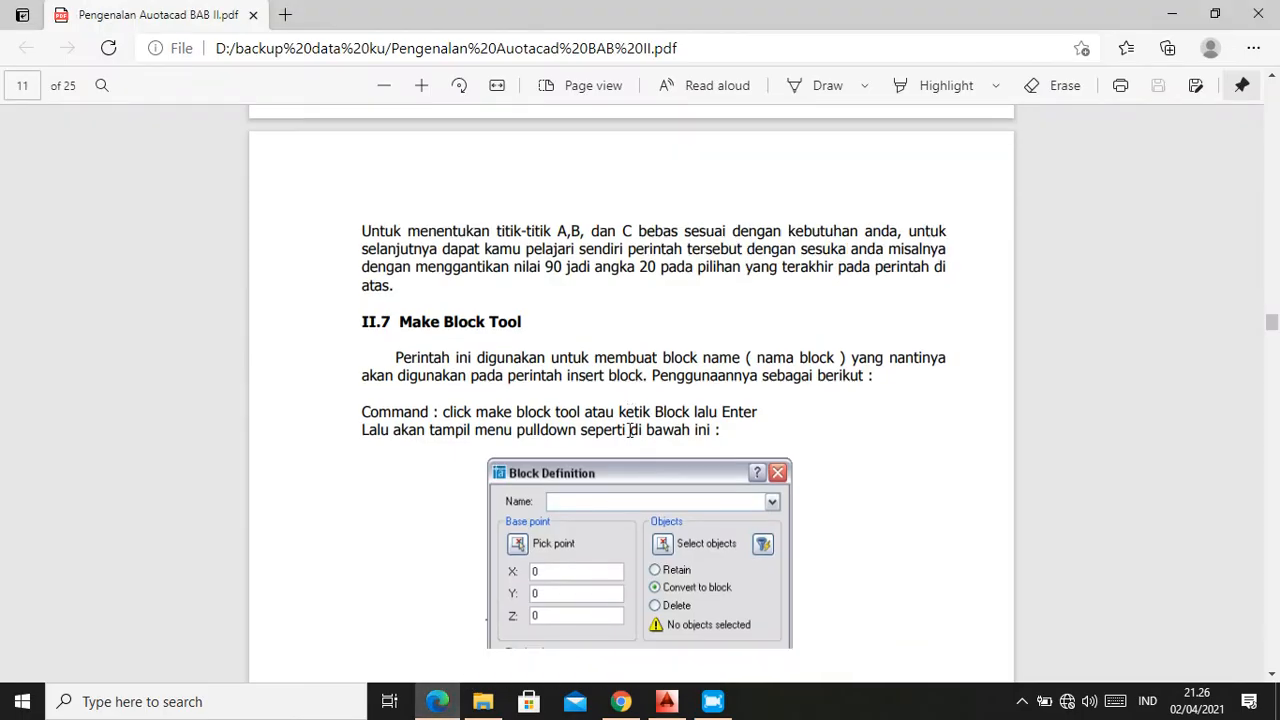
{"action": "scroll", "coordinate": [629, 430], "scroll_direction": "down", "scroll_amount": 10}
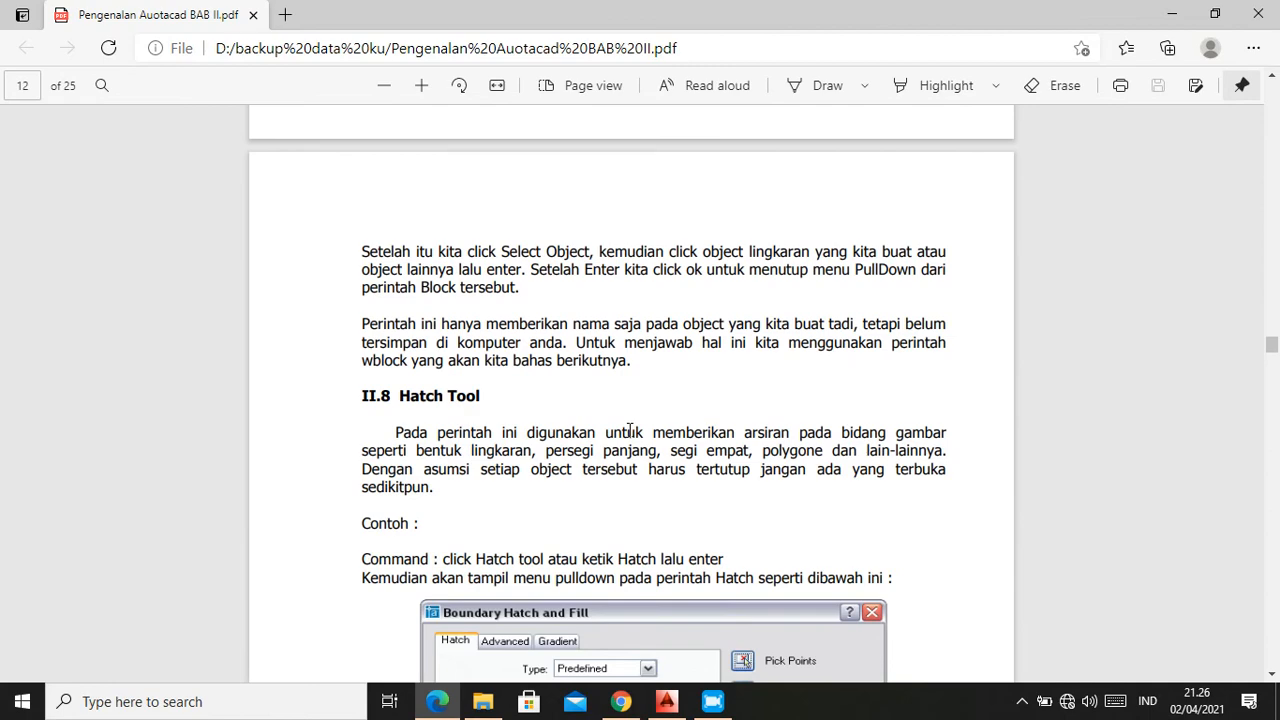
{"action": "scroll", "coordinate": [629, 430], "scroll_direction": "down", "scroll_amount": 4}
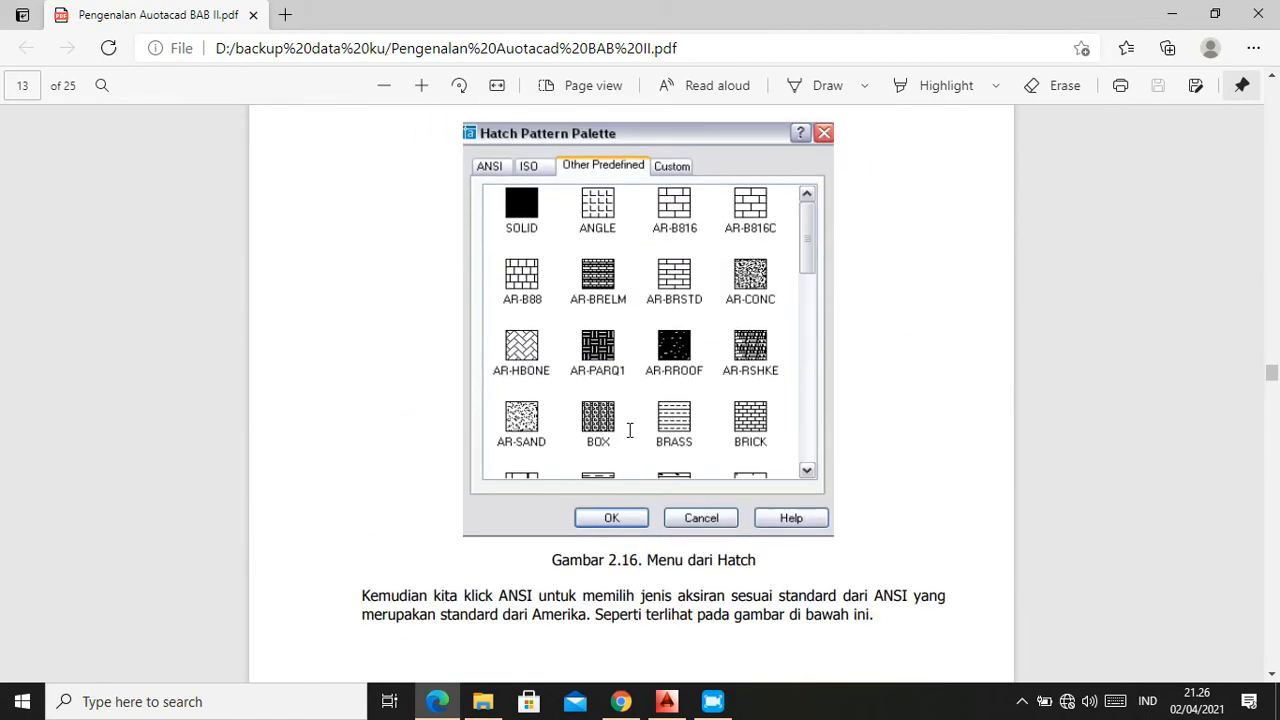
{"action": "scroll", "coordinate": [629, 430], "scroll_direction": "down", "scroll_amount": 4}
{"action": "scroll", "coordinate": [629, 430], "scroll_direction": "up", "scroll_amount": 18}
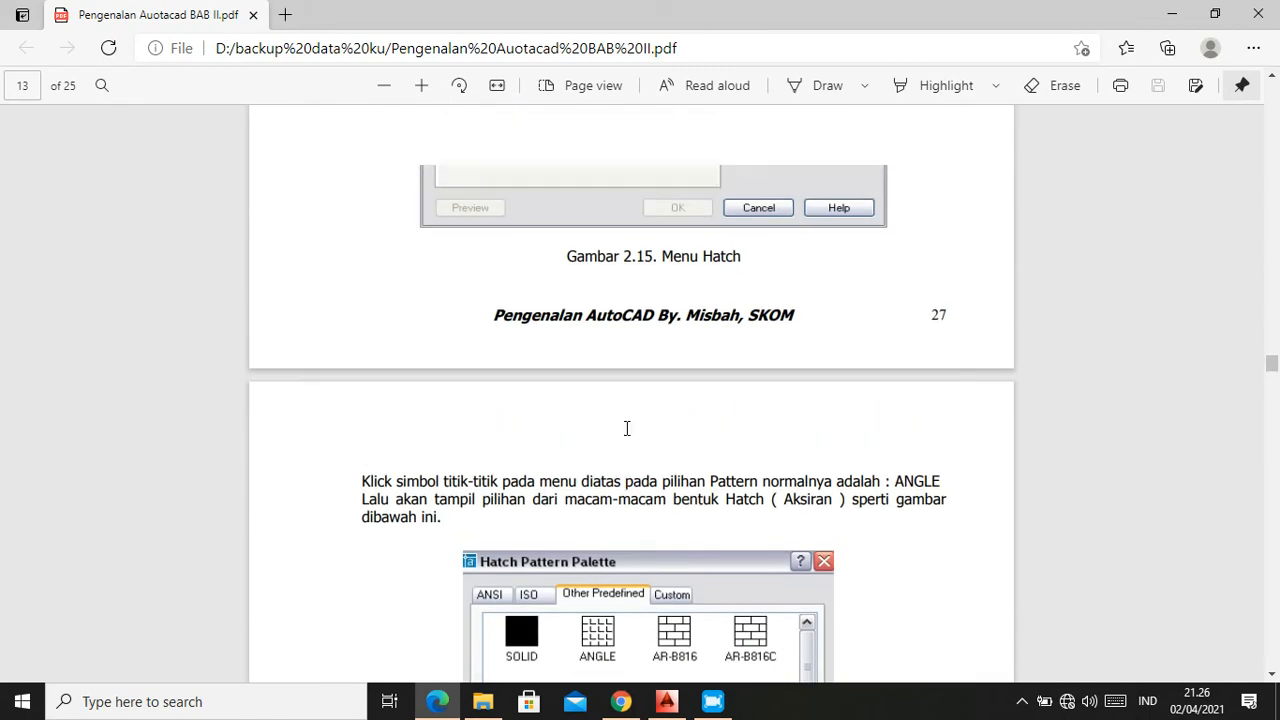
{"action": "scroll", "coordinate": [628, 432], "scroll_direction": "up", "scroll_amount": 11}
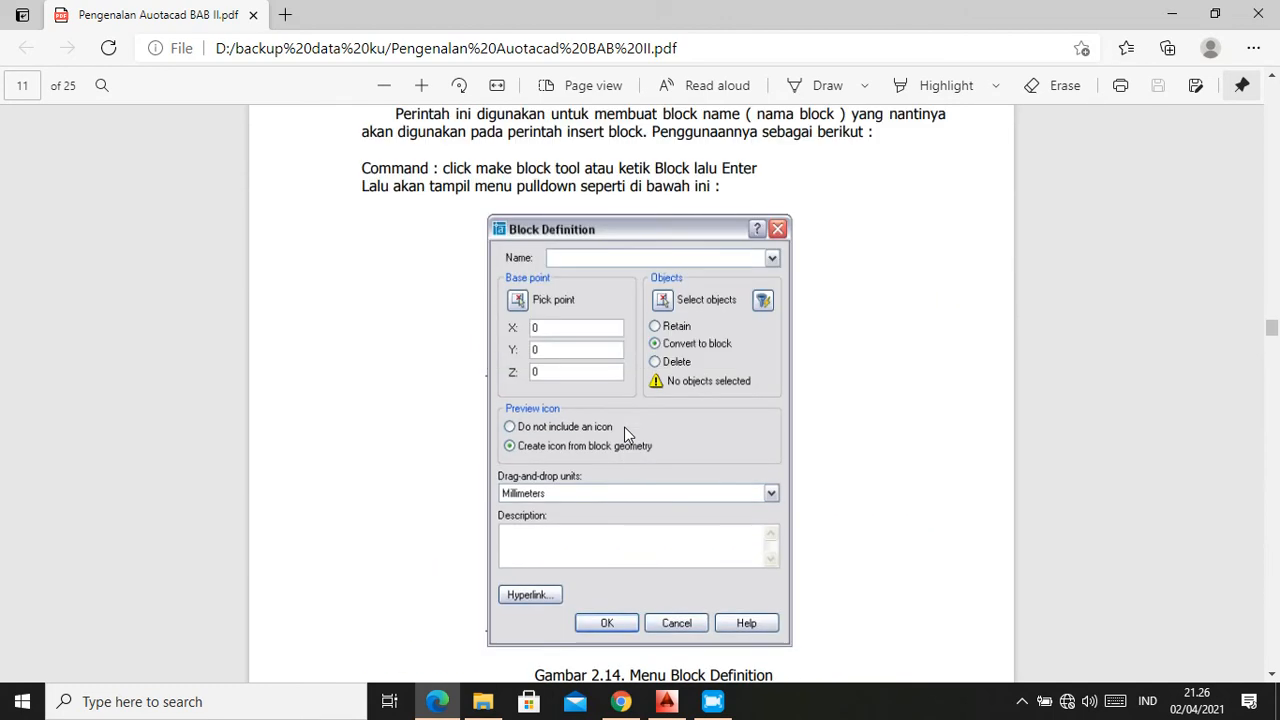
{"action": "scroll", "coordinate": [626, 432], "scroll_direction": "up", "scroll_amount": 6}
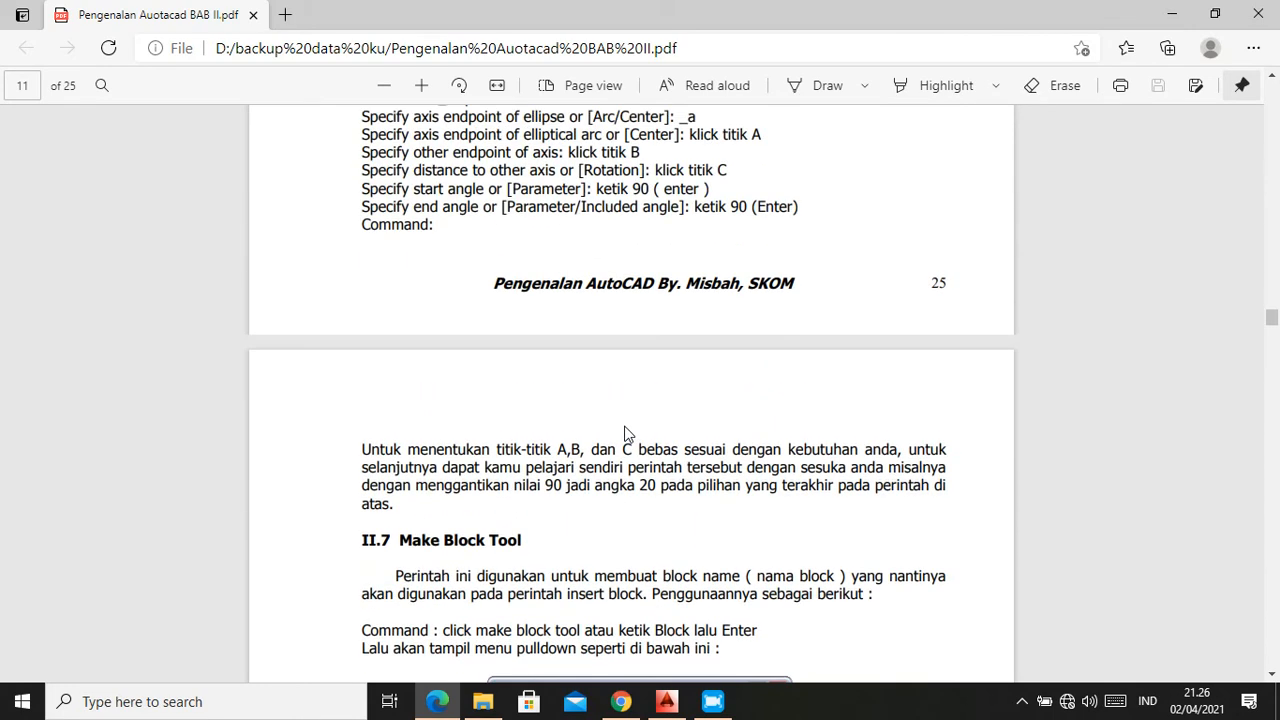
{"action": "scroll", "coordinate": [626, 430], "scroll_direction": "down", "scroll_amount": 6}
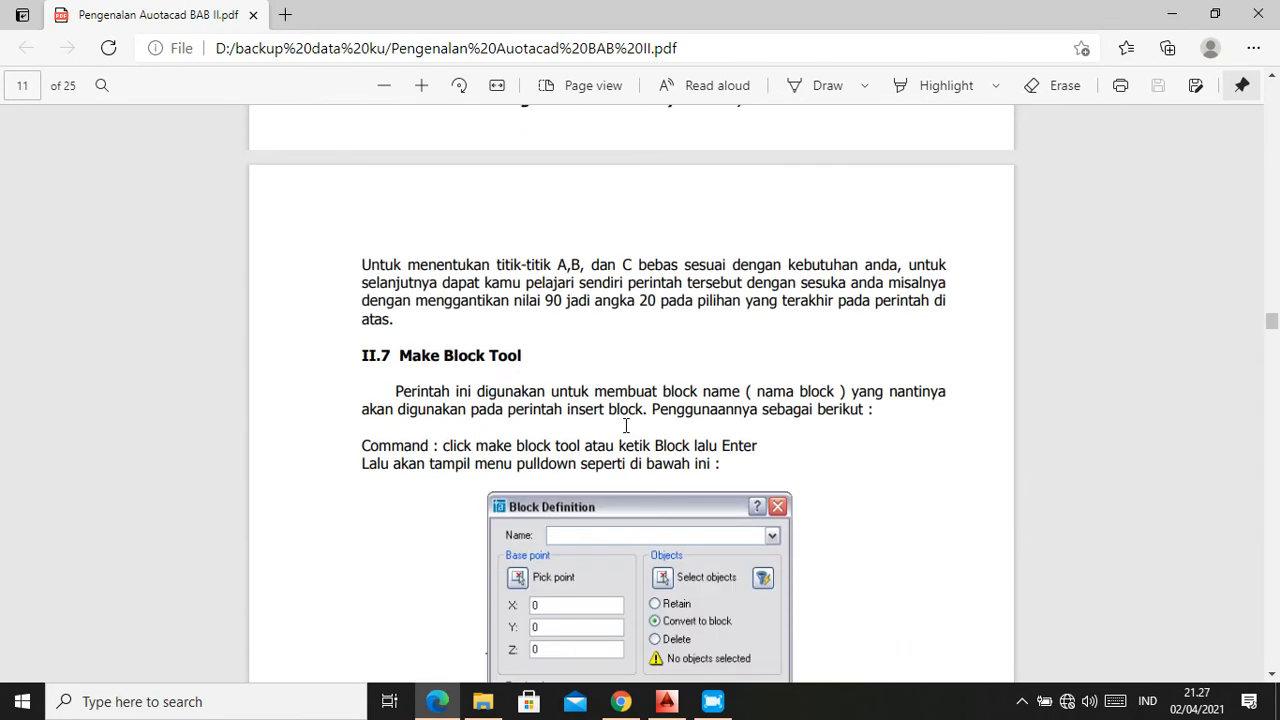
{"action": "scroll", "coordinate": [626, 426], "scroll_direction": "down", "scroll_amount": 1}
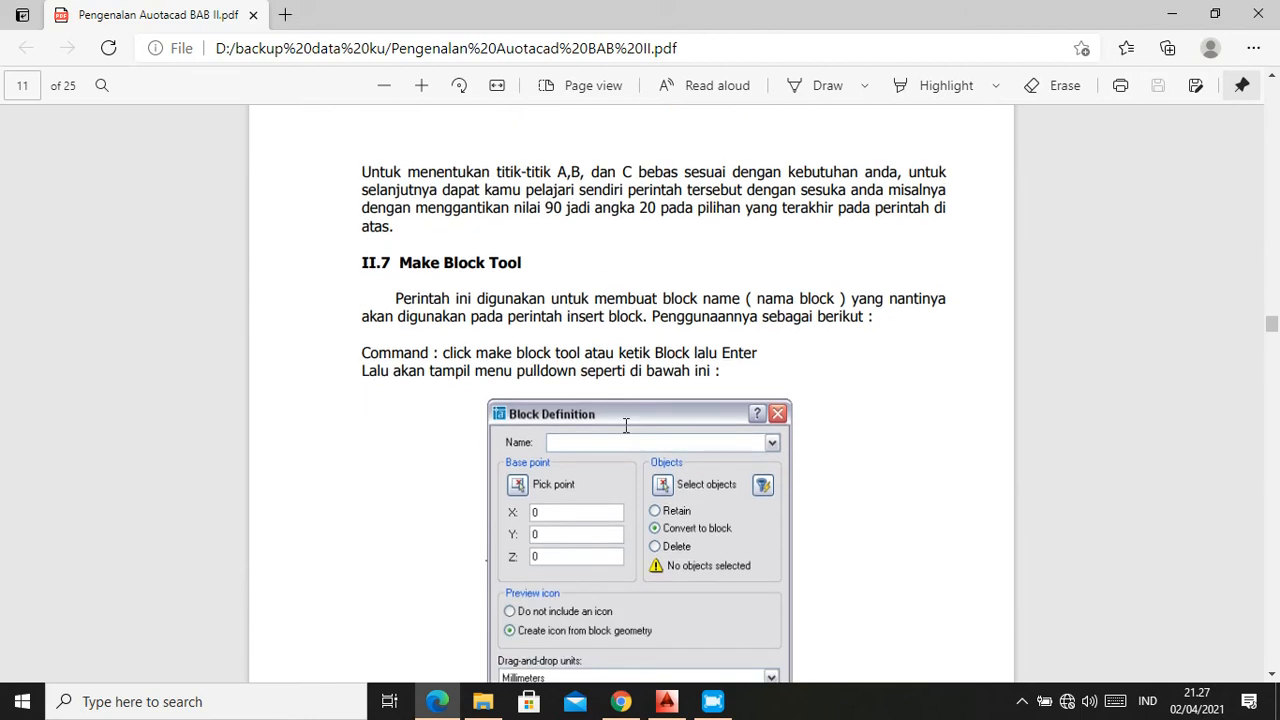
Switch to AutoCAD and erase the free-standing ellipse below and left of the circle rectangle
{"action": "left_click", "coordinate": [666, 701]}
{"action": "scroll", "coordinate": [620, 483], "scroll_direction": "down", "scroll_amount": 2}
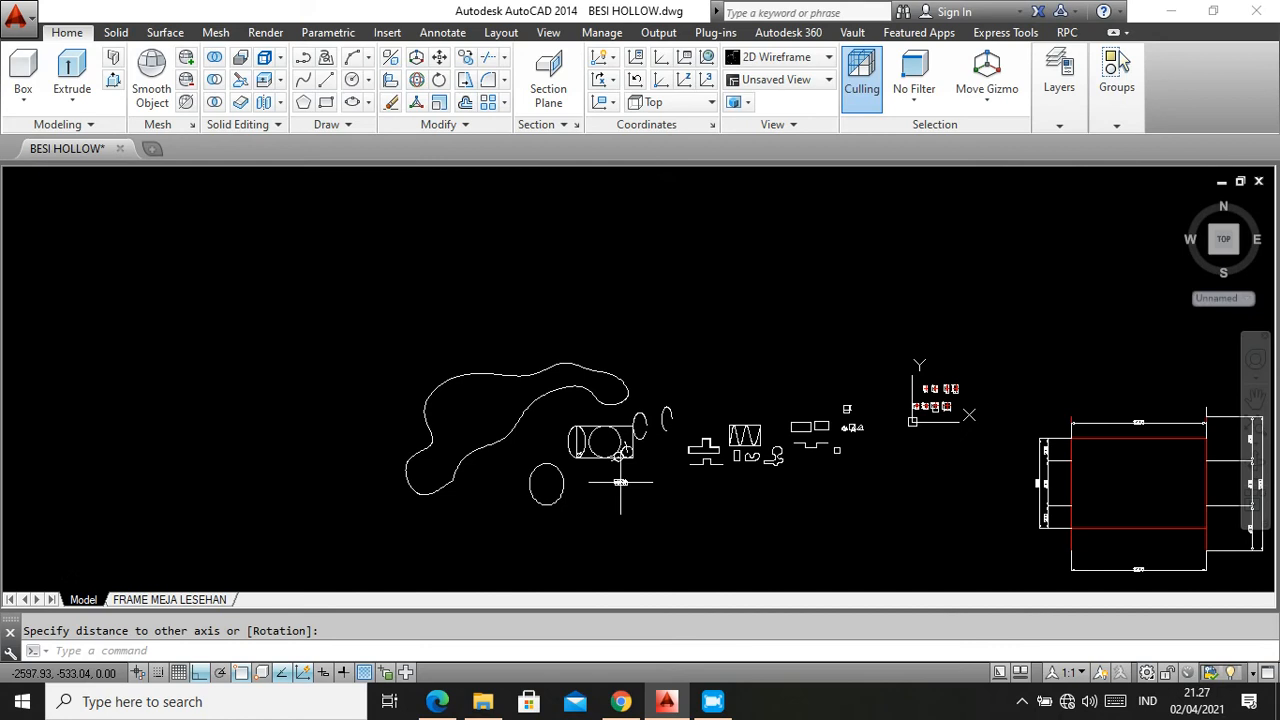
{"action": "scroll", "coordinate": [535, 484], "scroll_direction": "up", "scroll_amount": 2}
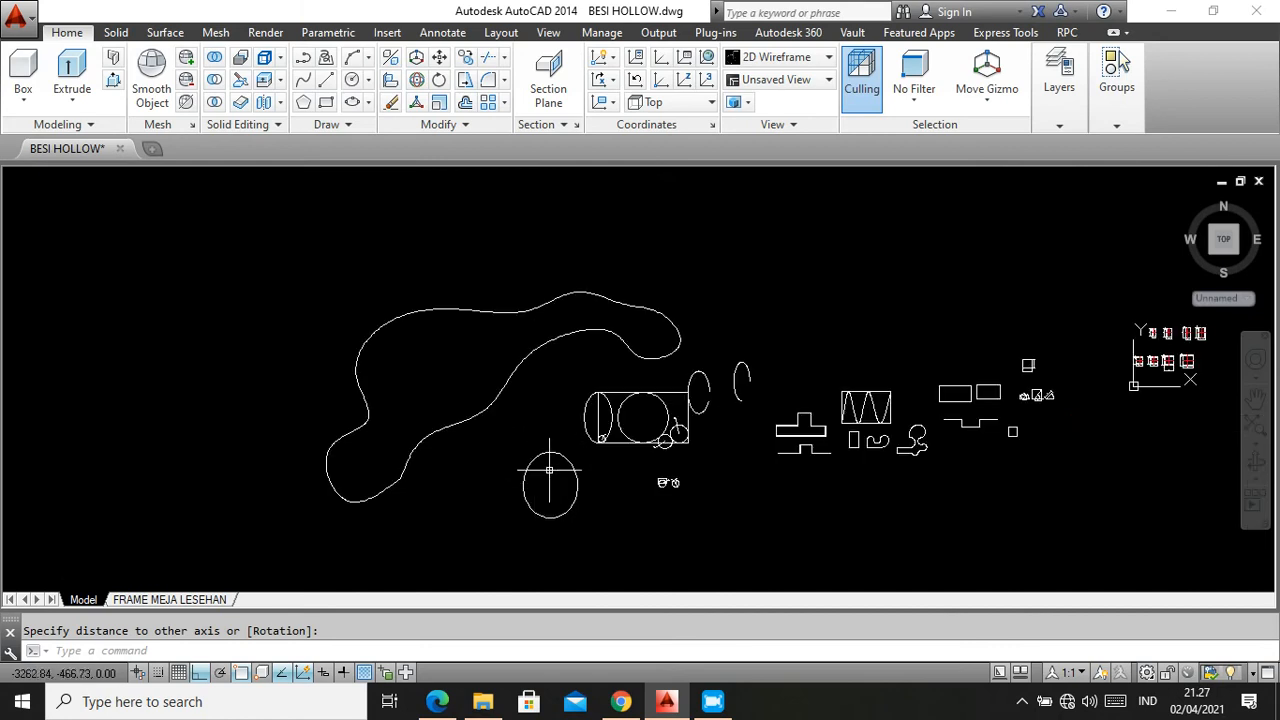
{"action": "scroll", "coordinate": [535, 484], "scroll_direction": "down", "scroll_amount": 2}
{"action": "left_click", "coordinate": [610, 532]}
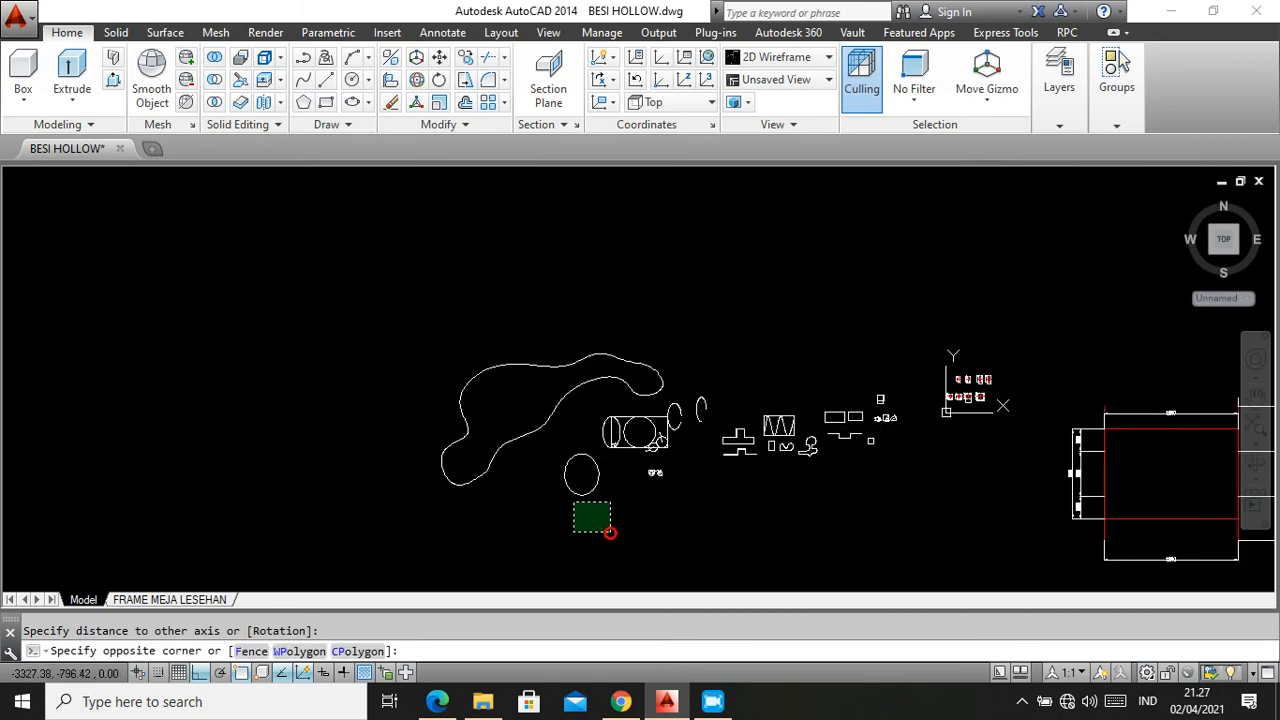
{"action": "left_click", "coordinate": [557, 471]}
{"action": "key", "text": "Delete"}
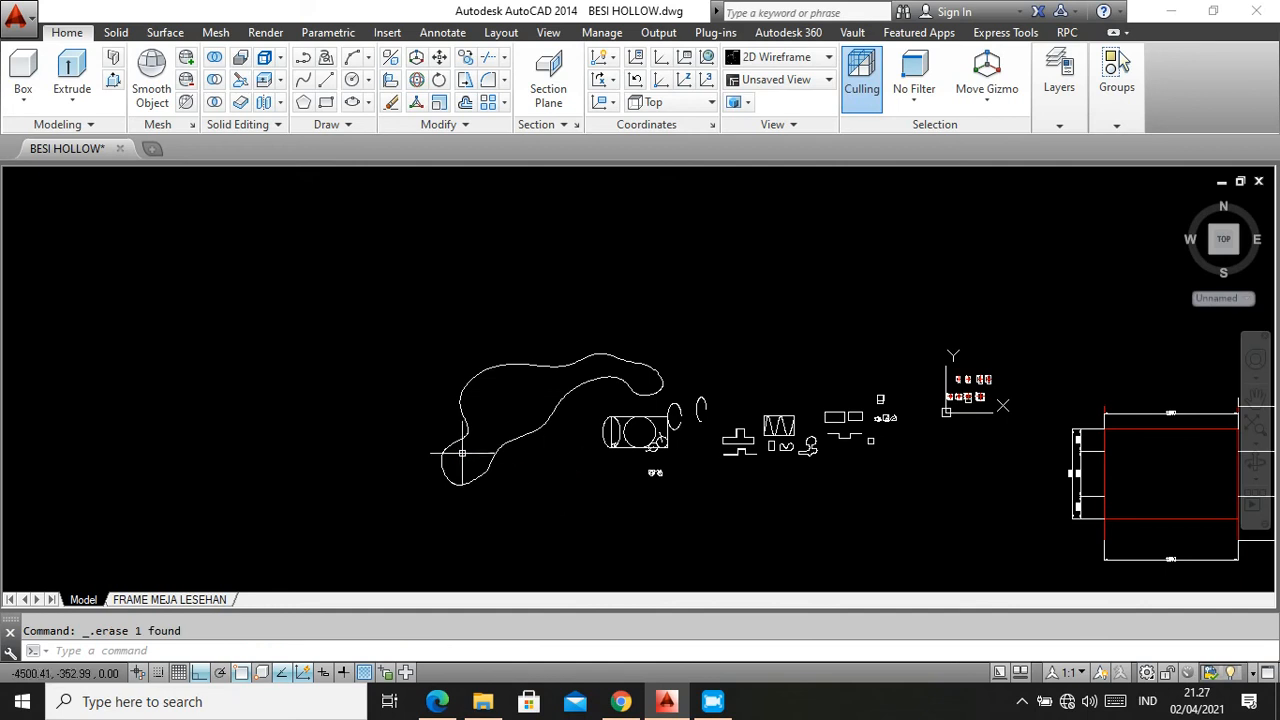
Draw a circle with radius about 263 in the empty area left of the closed spline
{"action": "left_click", "coordinate": [352, 80]}
{"action": "scroll", "coordinate": [272, 402], "scroll_direction": "up", "scroll_amount": 2}
{"action": "left_click", "coordinate": [302, 402]}
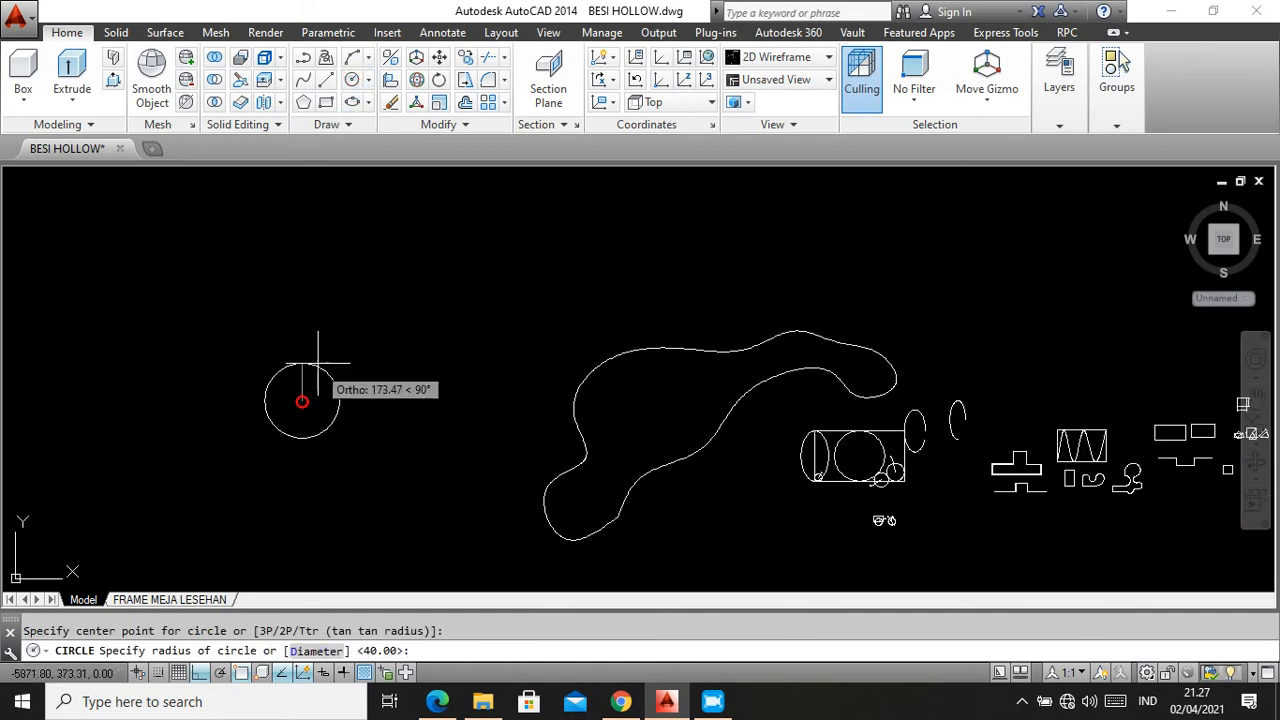
{"action": "left_click", "coordinate": [320, 355]}
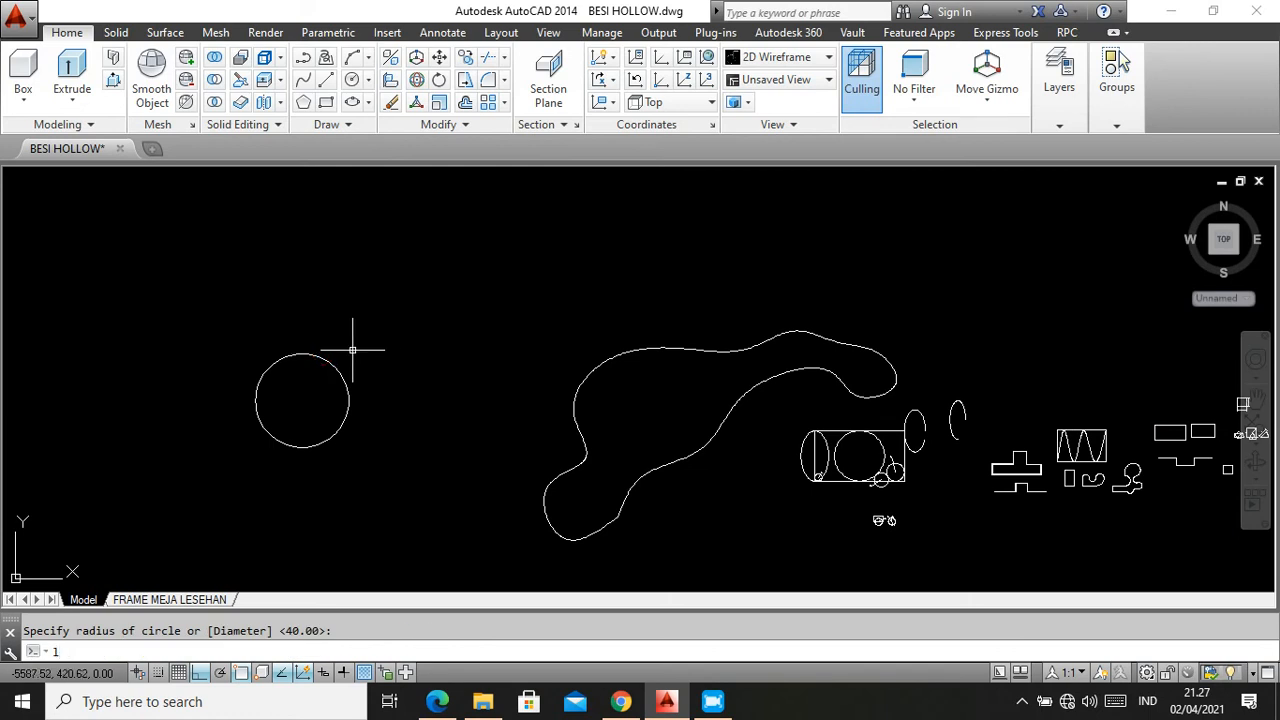
Draw a vertical and a horizontal diameter line across the new circle, between its opposite quadrant points
{"action": "type", "text": "l"}
{"action": "key", "text": "Return"}
{"action": "left_click", "coordinate": [302, 355]}
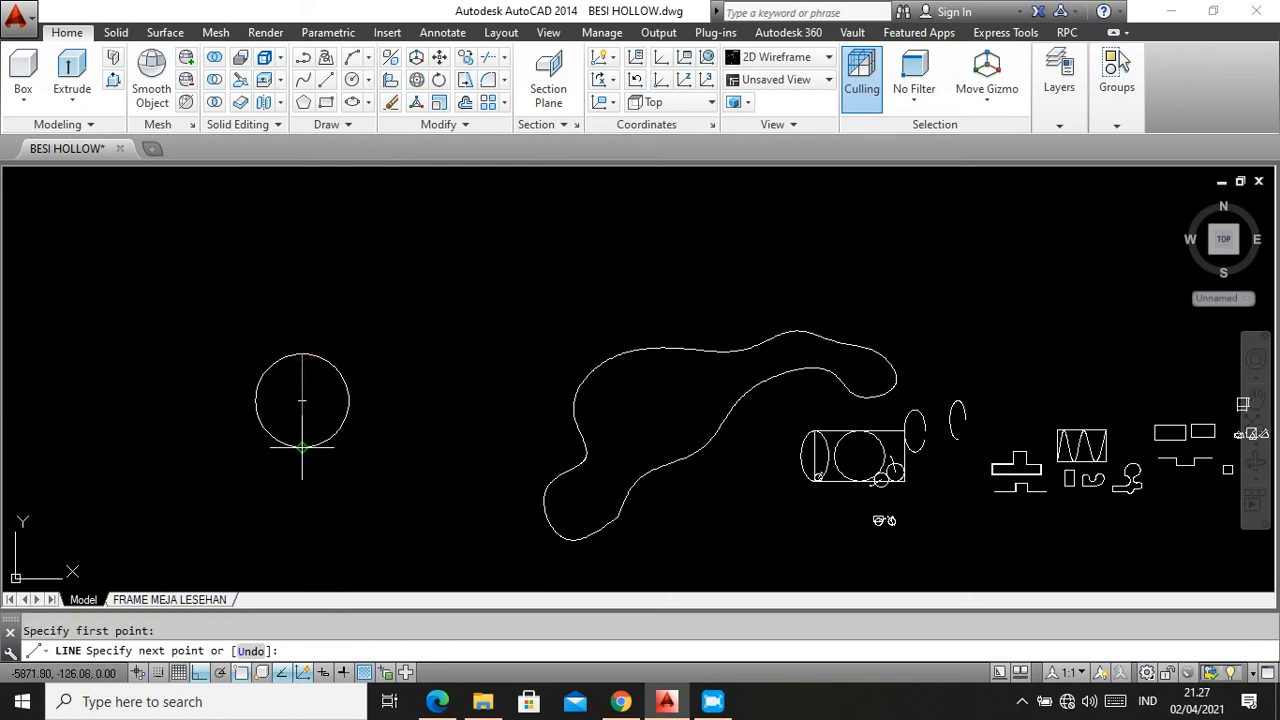
{"action": "left_click", "coordinate": [302, 447]}
{"action": "scroll", "coordinate": [261, 383], "scroll_direction": "up", "scroll_amount": 4}
{"action": "key", "text": "Return"}
{"action": "key", "text": "Return"}
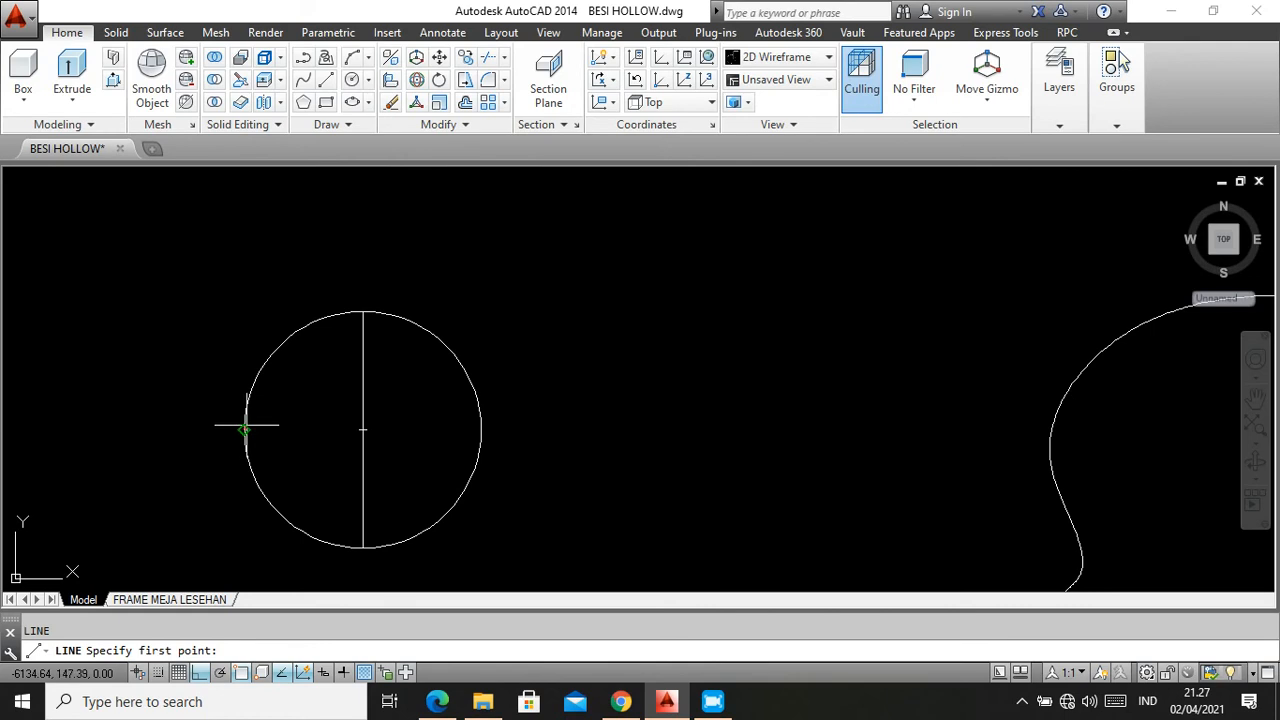
{"action": "left_click", "coordinate": [245, 430]}
{"action": "left_click", "coordinate": [482, 430]}
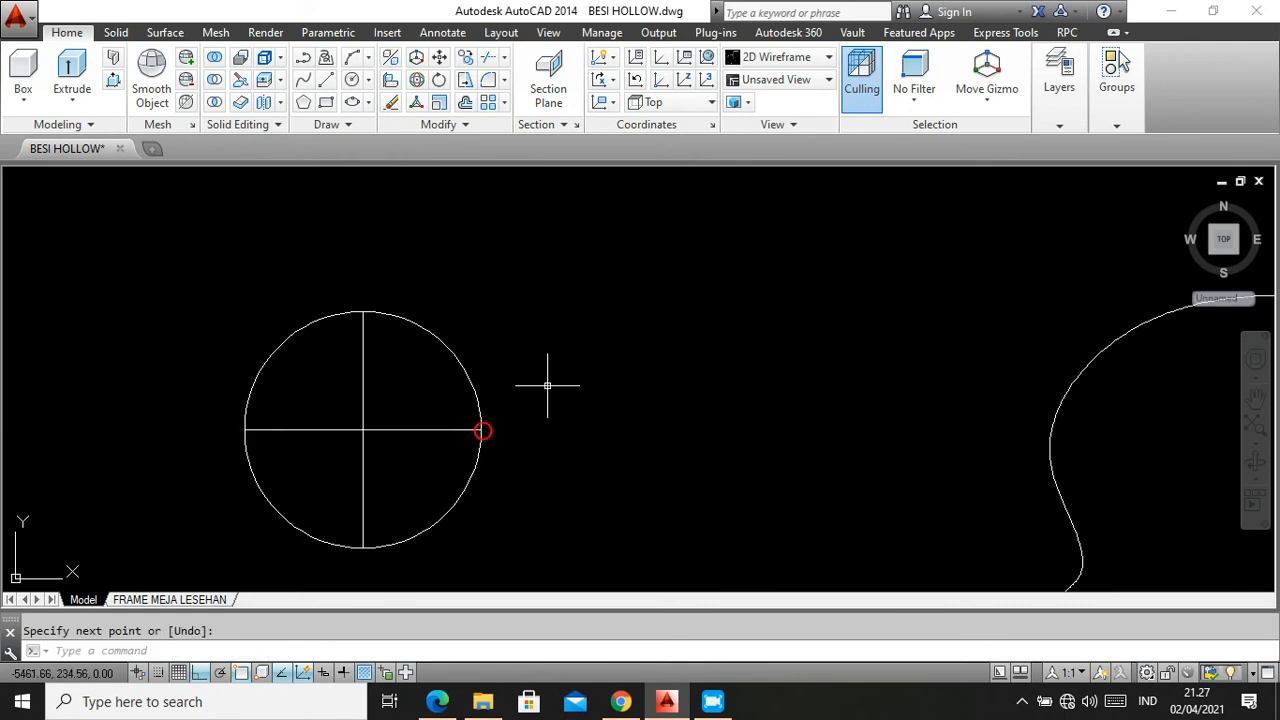
Start a block definition named circle, with its base point at the center where the two diameter lines cross
{"action": "scroll", "coordinate": [589, 350], "scroll_direction": "down", "scroll_amount": 2}
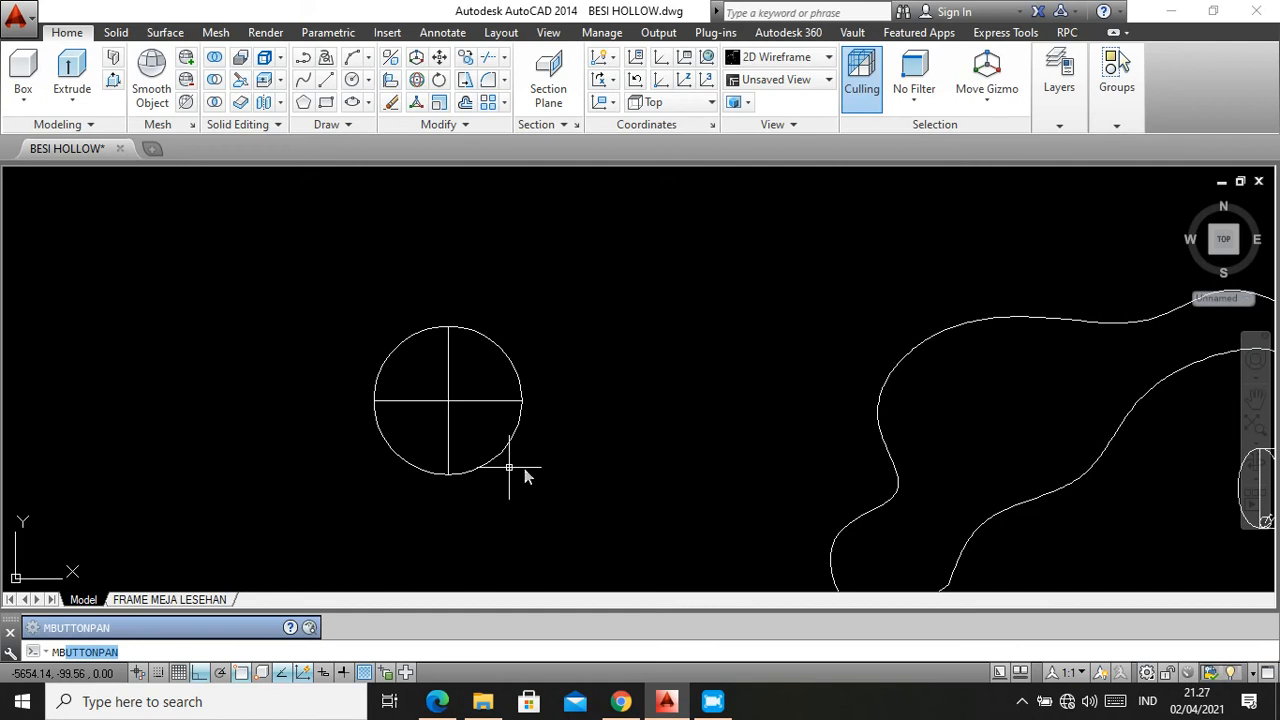
{"action": "key", "text": "Escape"}
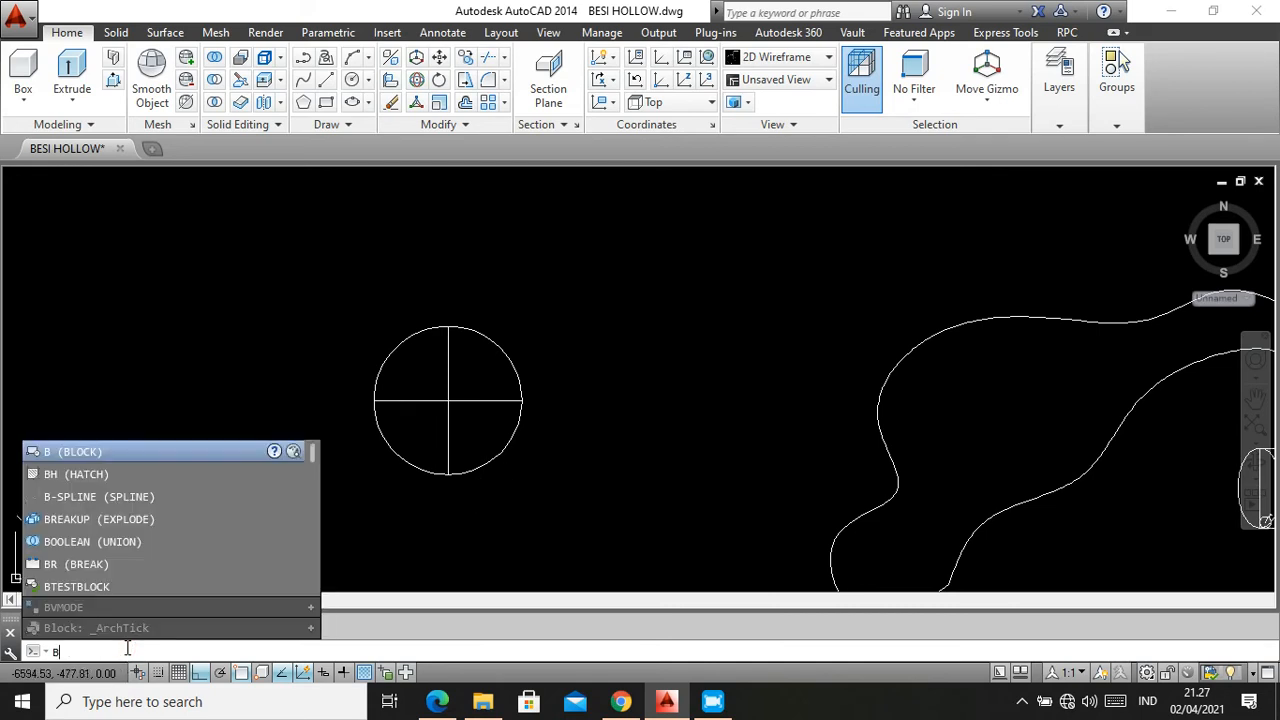
{"action": "key", "text": "Return"}
{"action": "key", "text": "Return"}
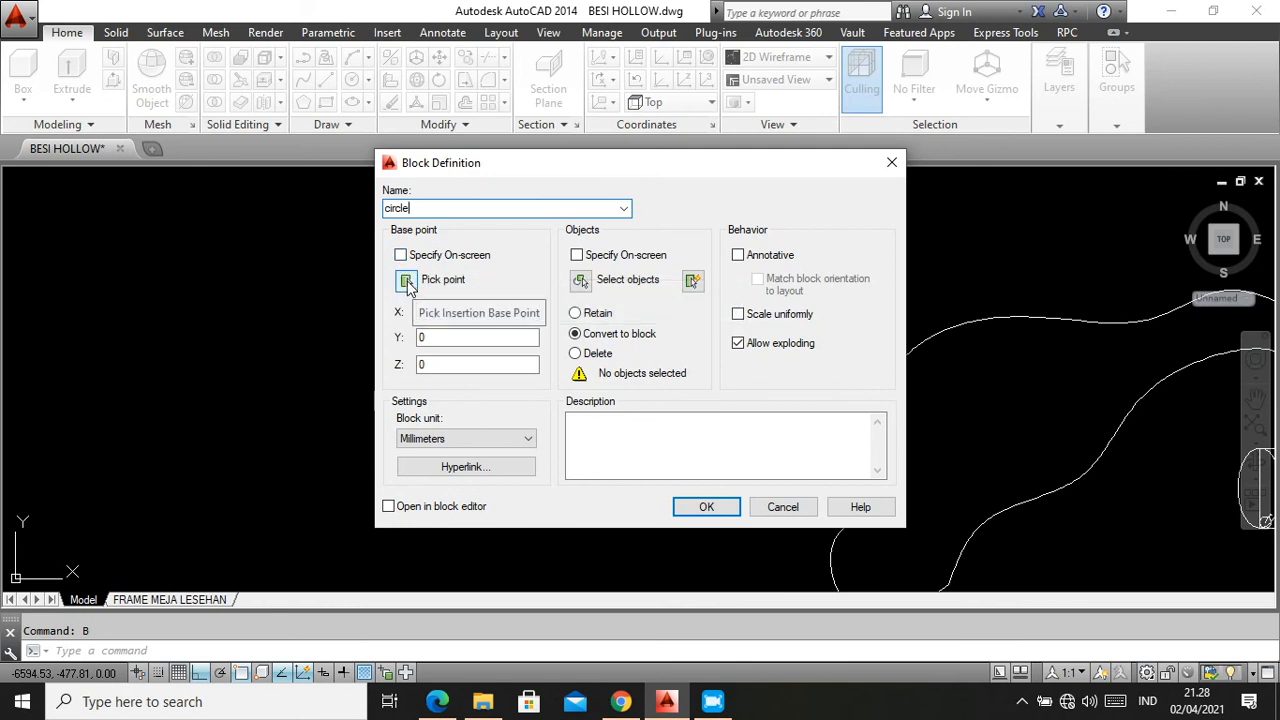
{"action": "left_click", "coordinate": [407, 281]}
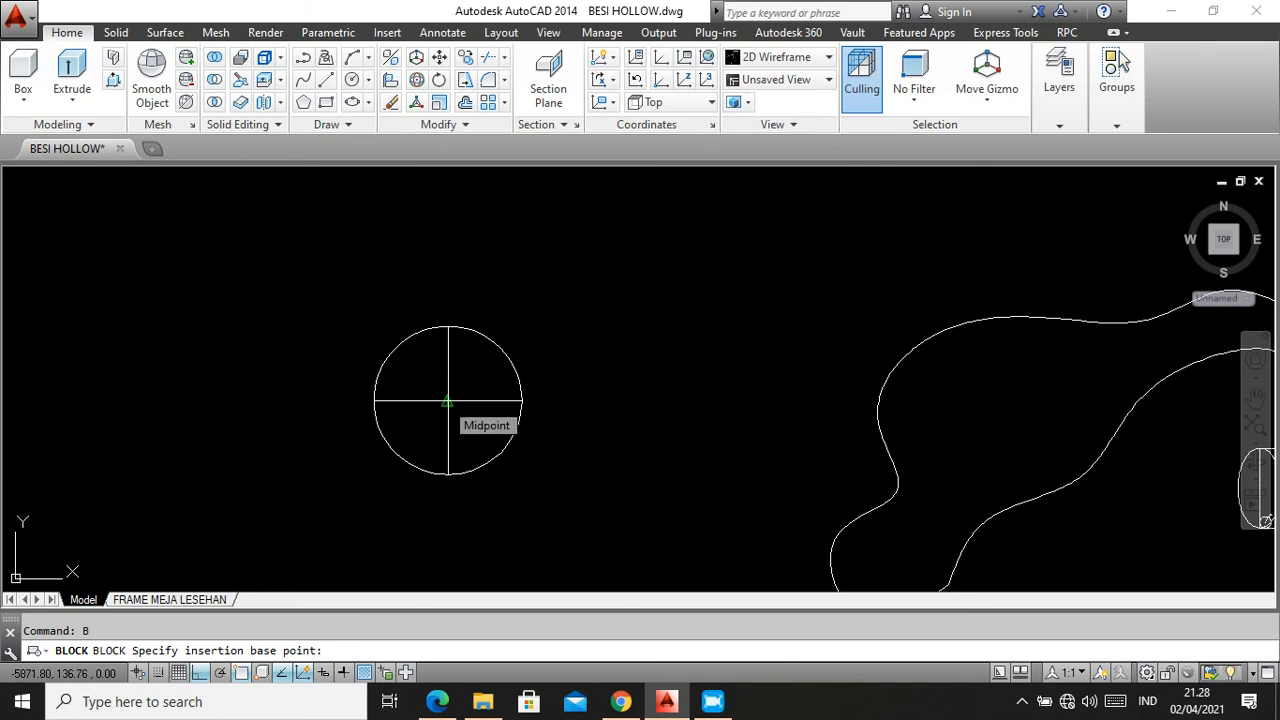
{"action": "left_click", "coordinate": [448, 401]}
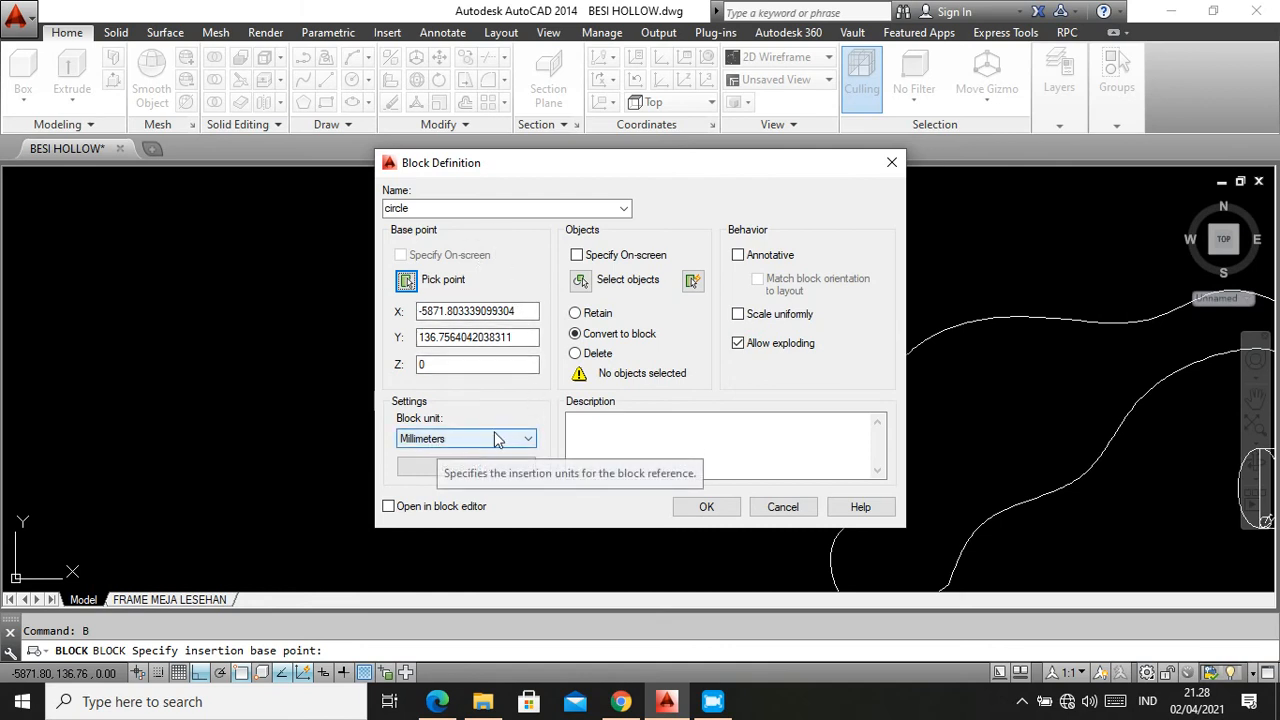
Select the circle and both diameter lines as the block's objects and create the block under the name CIRCLE
{"action": "left_click", "coordinate": [581, 281]}
{"action": "left_click", "coordinate": [566, 491]}
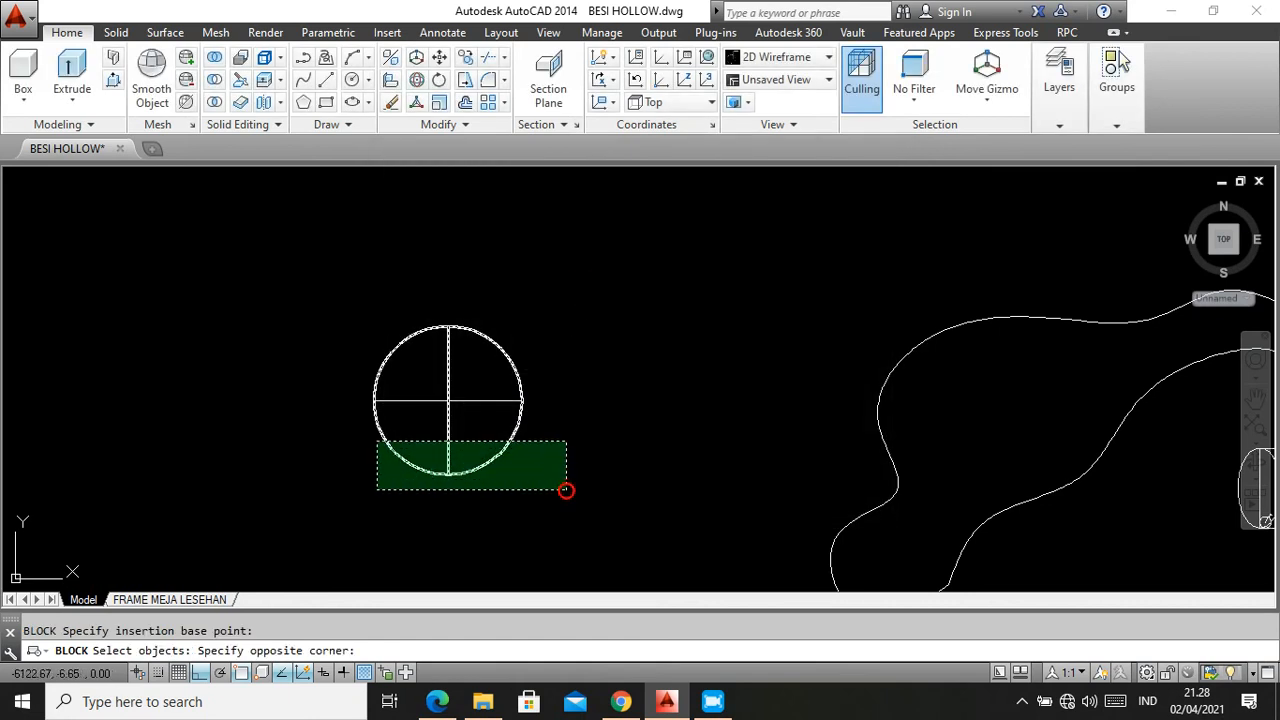
{"action": "left_click", "coordinate": [356, 290]}
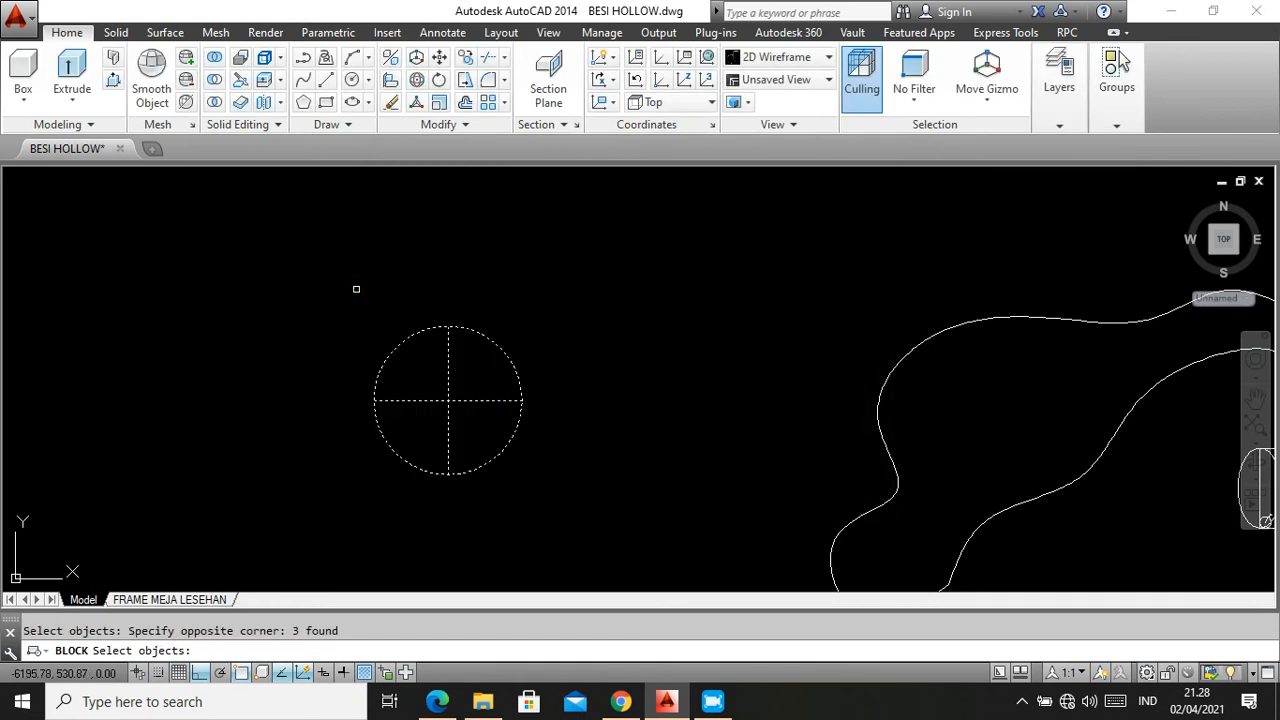
{"action": "key", "text": "Return"}
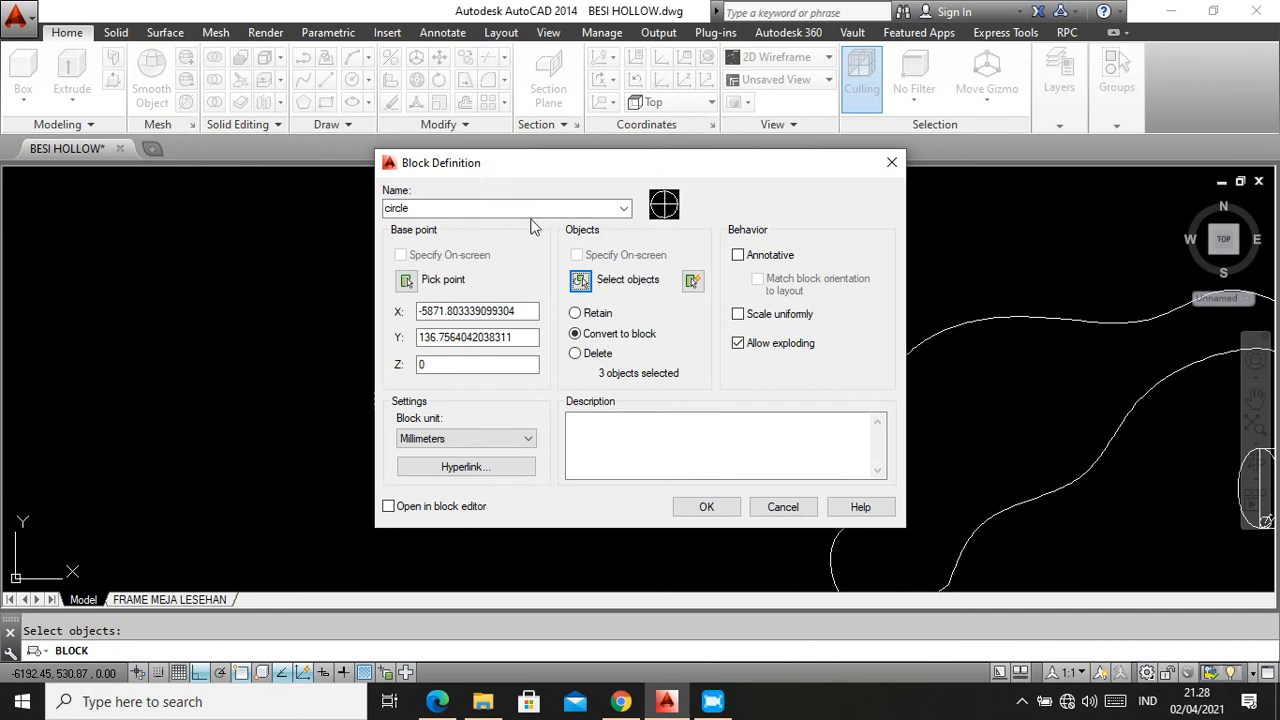
{"action": "double_click", "coordinate": [427, 209]}
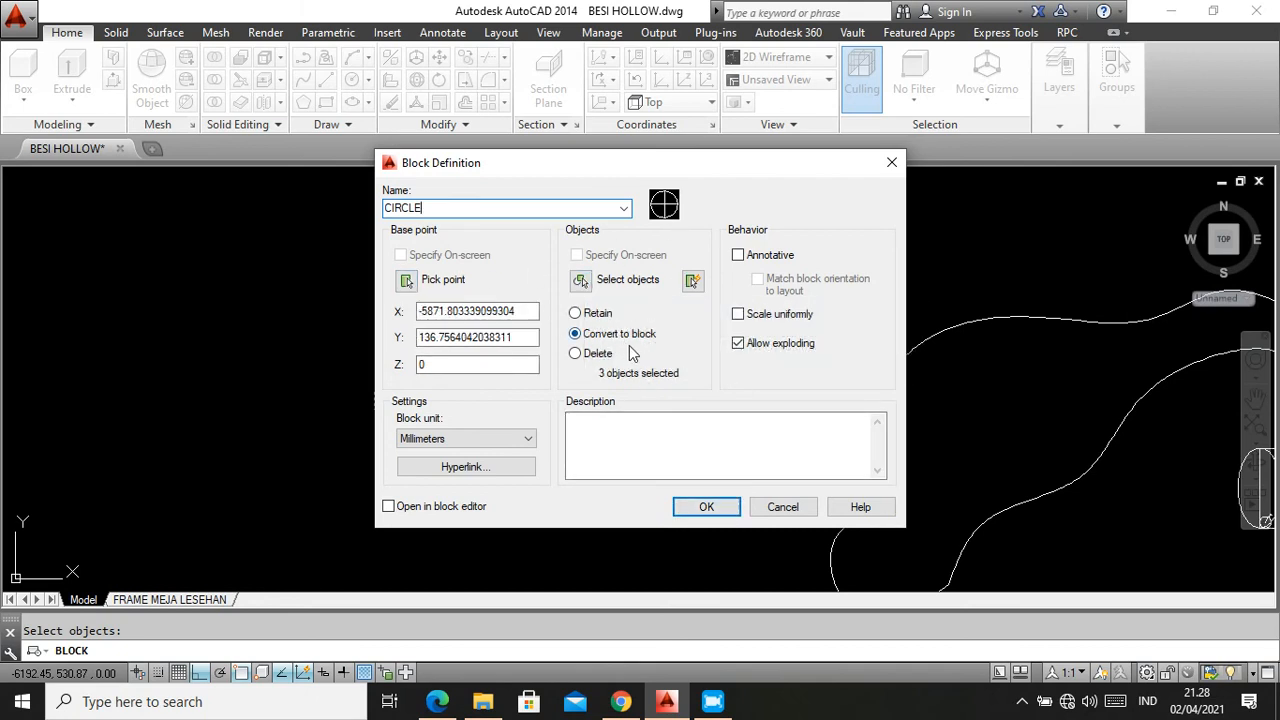
{"action": "left_click", "coordinate": [706, 507]}
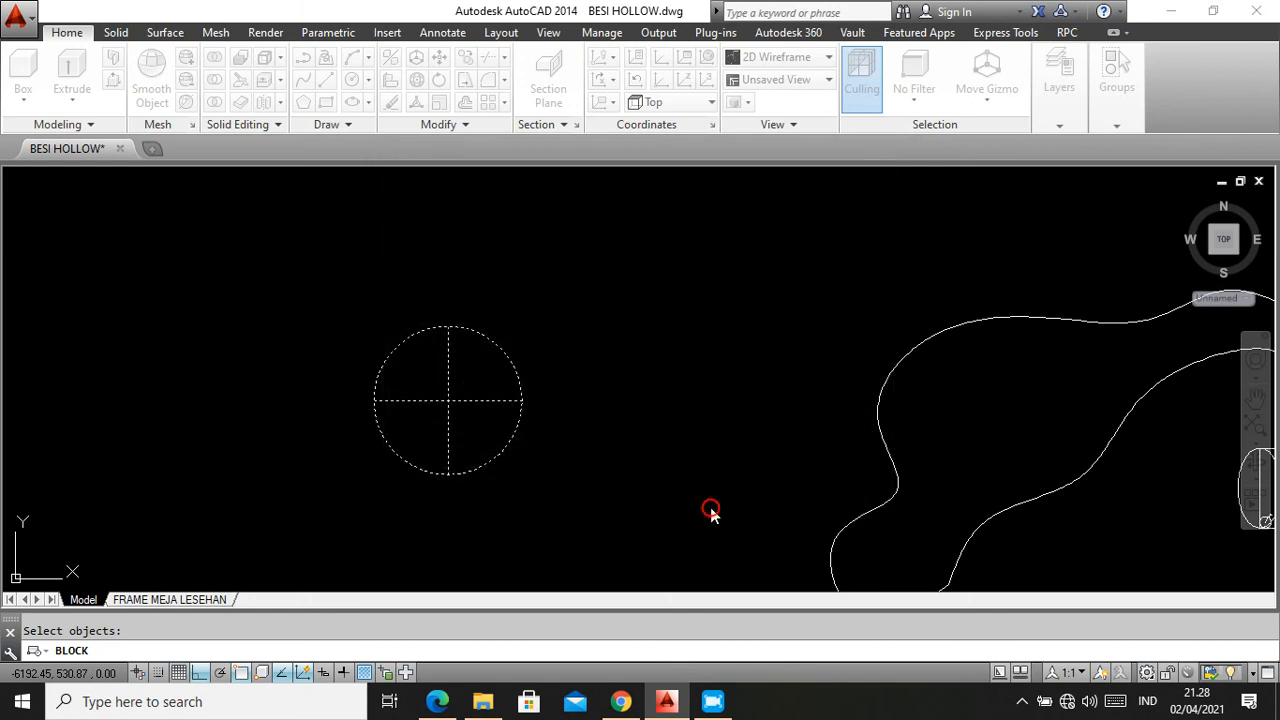
Erase the CIRCLE block instance from the drawing area
{"action": "left_click", "coordinate": [506, 351]}
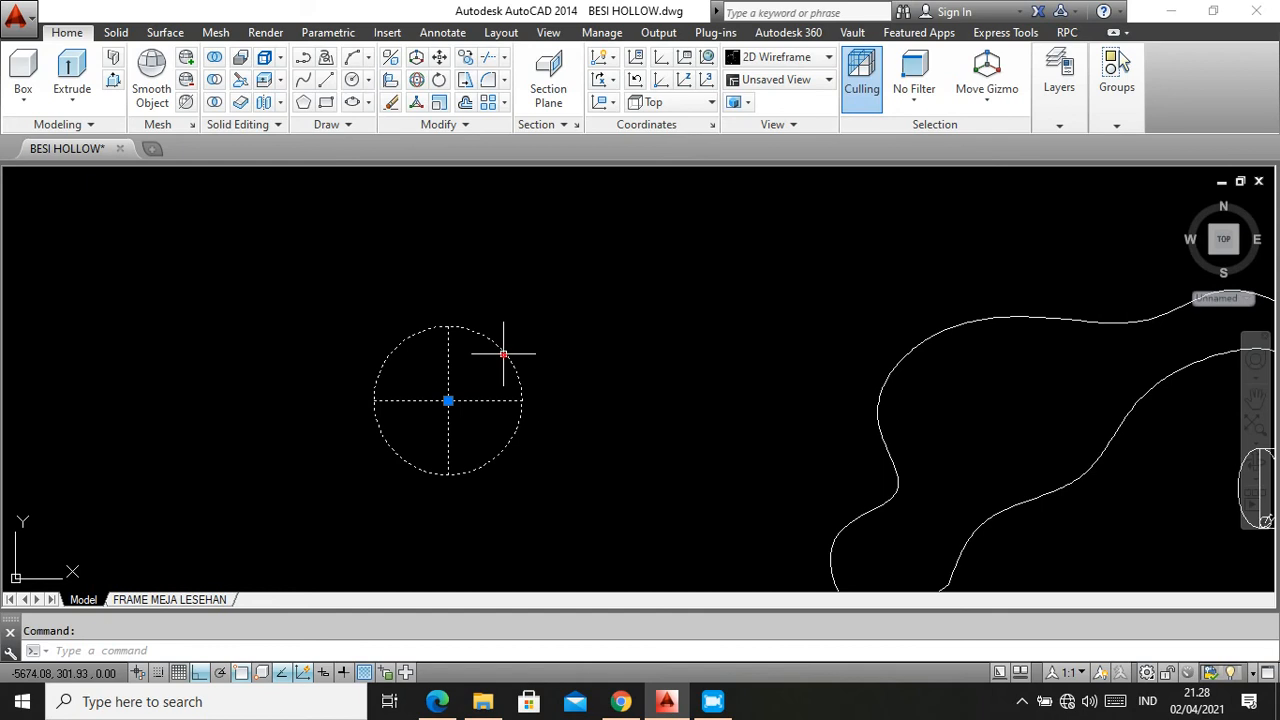
{"action": "key", "text": "Delete"}
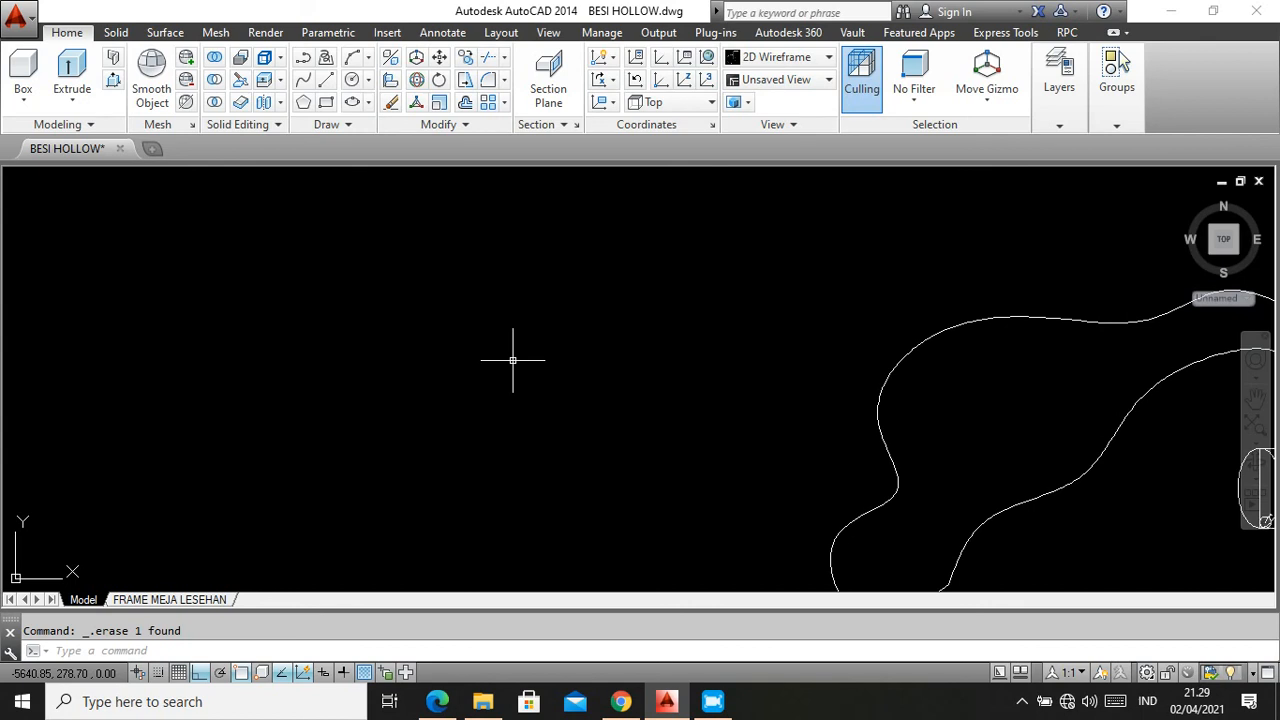
Switch to the tutorial PDF in Edge and examine the Block Definition instructions in section II.7
{"action": "left_click", "coordinate": [437, 701]}
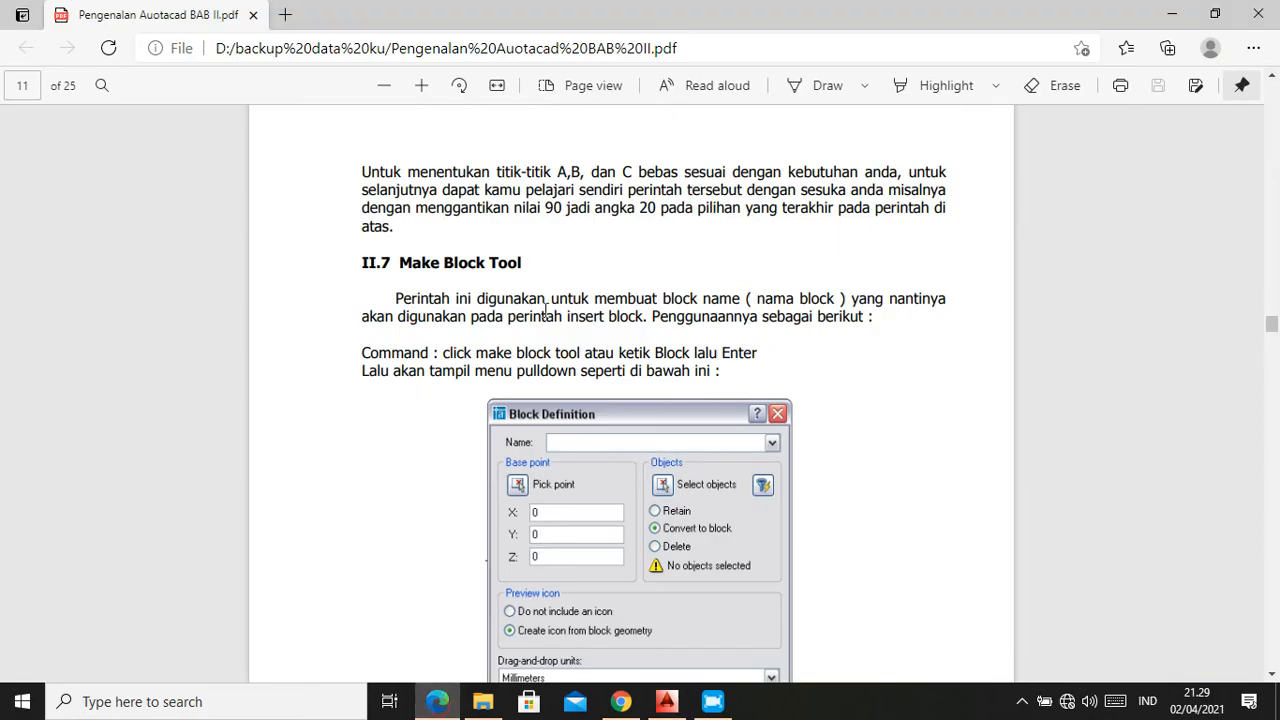
{"action": "scroll", "coordinate": [623, 443], "scroll_direction": "down", "scroll_amount": 5}
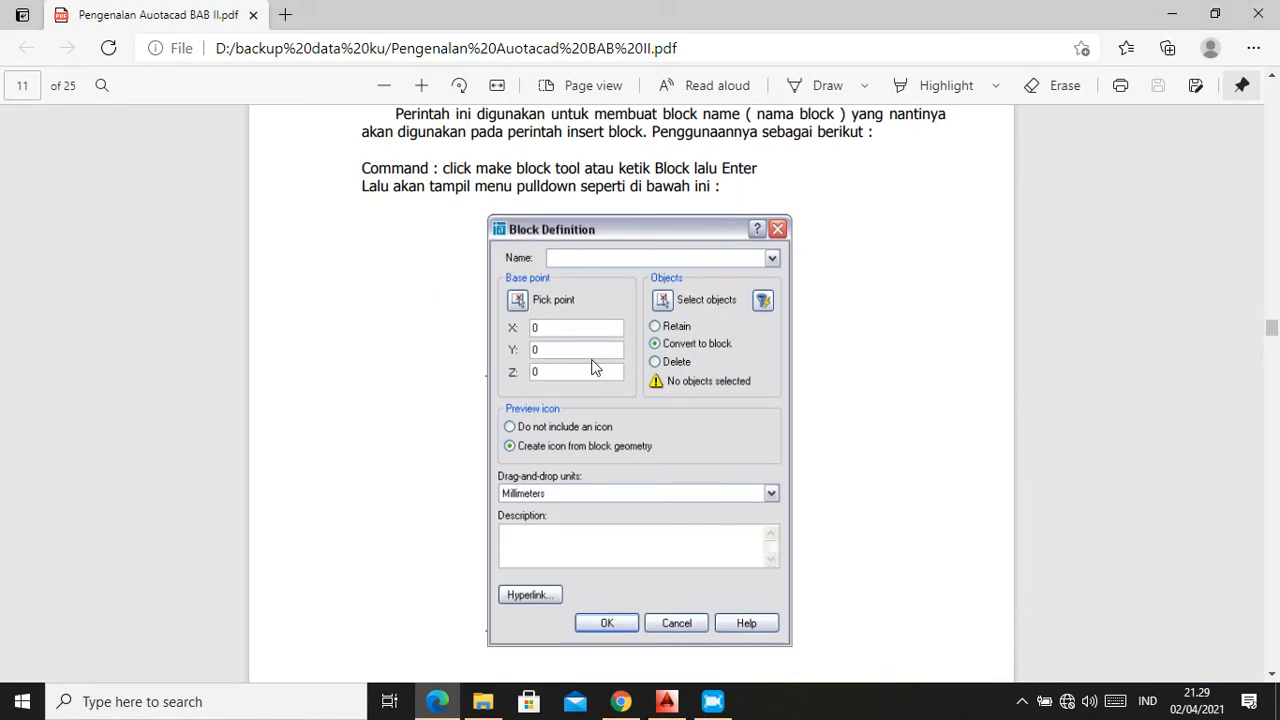
{"action": "scroll", "coordinate": [620, 352], "scroll_direction": "down", "scroll_amount": 10}
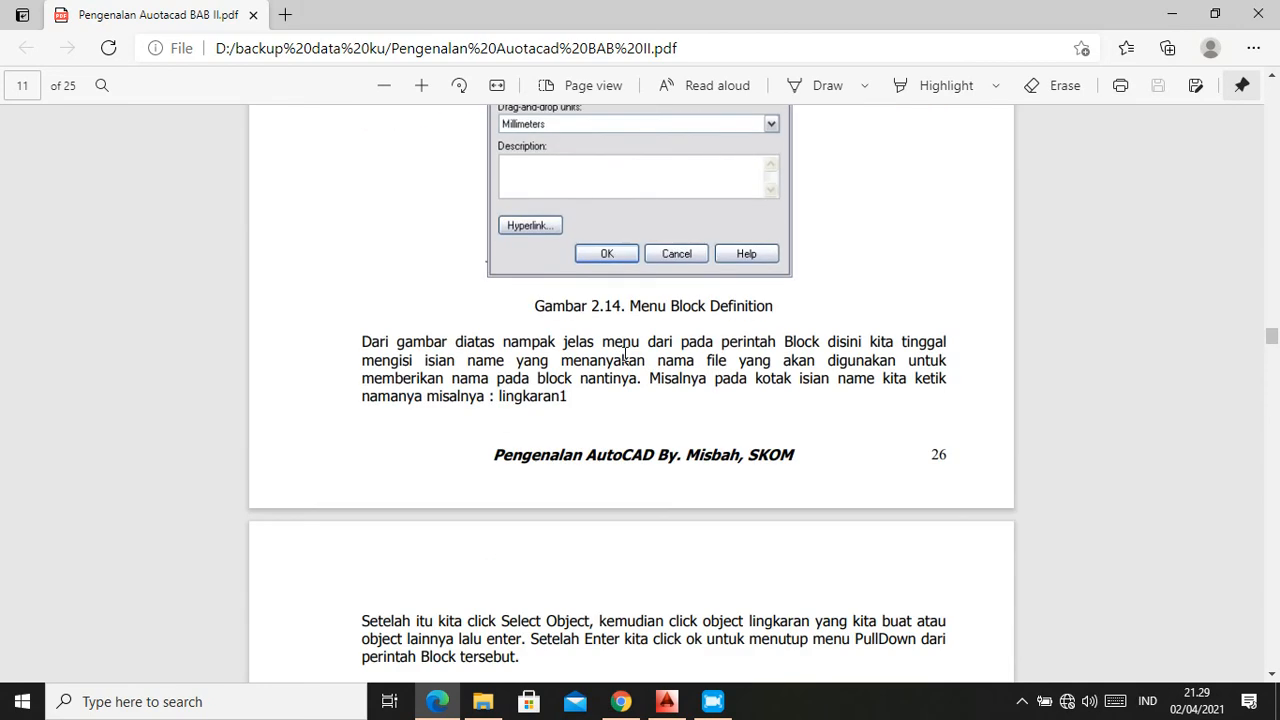
{"action": "scroll", "coordinate": [630, 360], "scroll_direction": "up", "scroll_amount": 8}
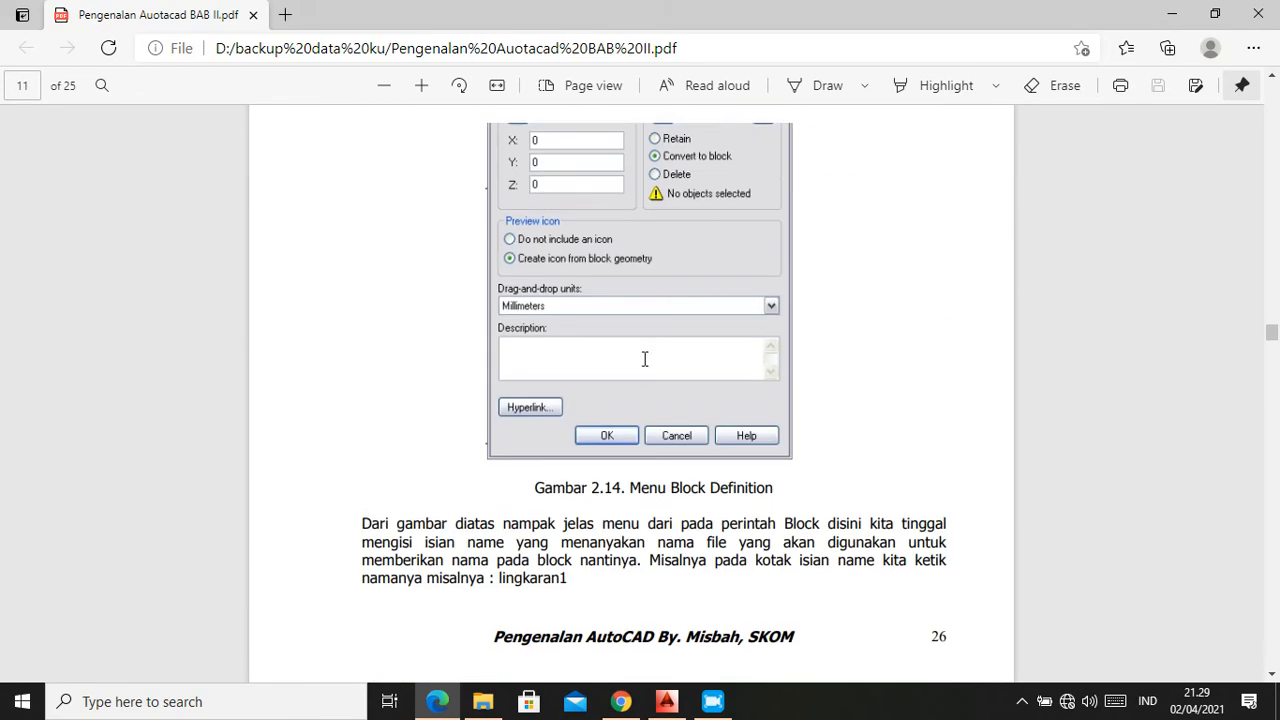
Switch to AutoCAD and start the WBLOCK command with the CIRCLE block as its source
{"action": "left_click", "coordinate": [668, 701]}
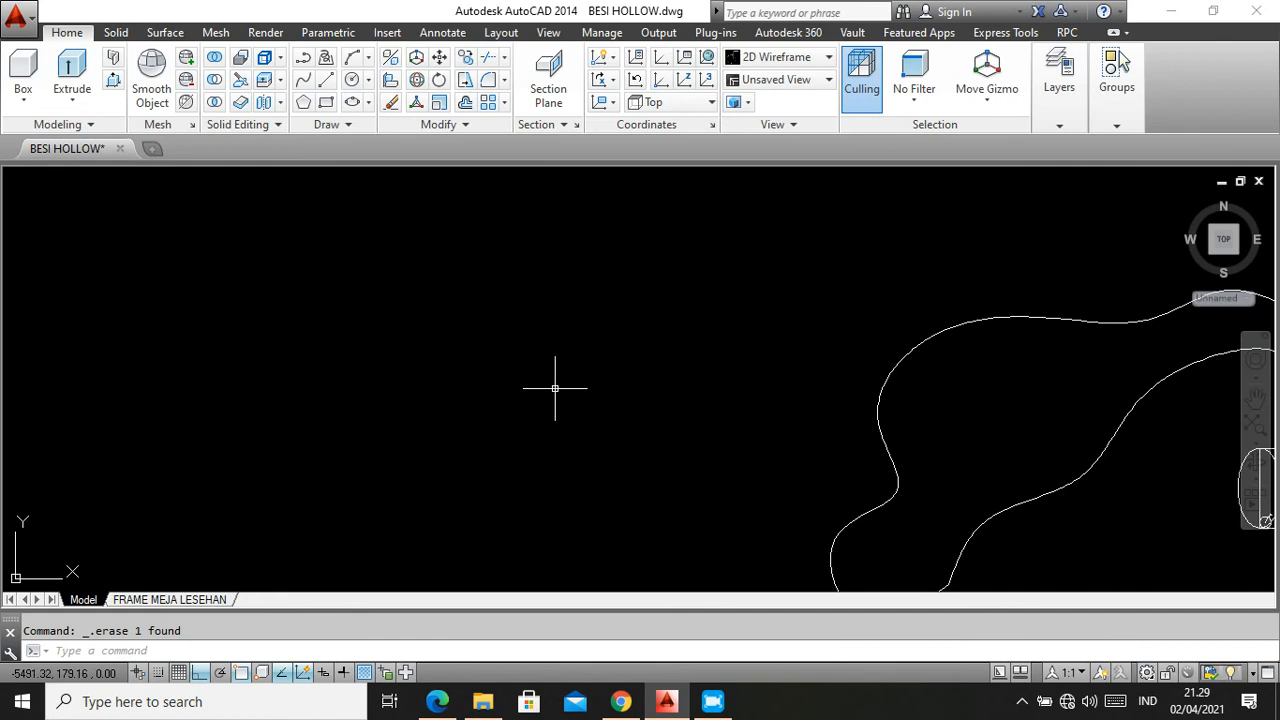
{"action": "type", "text": "WBLOCK"}
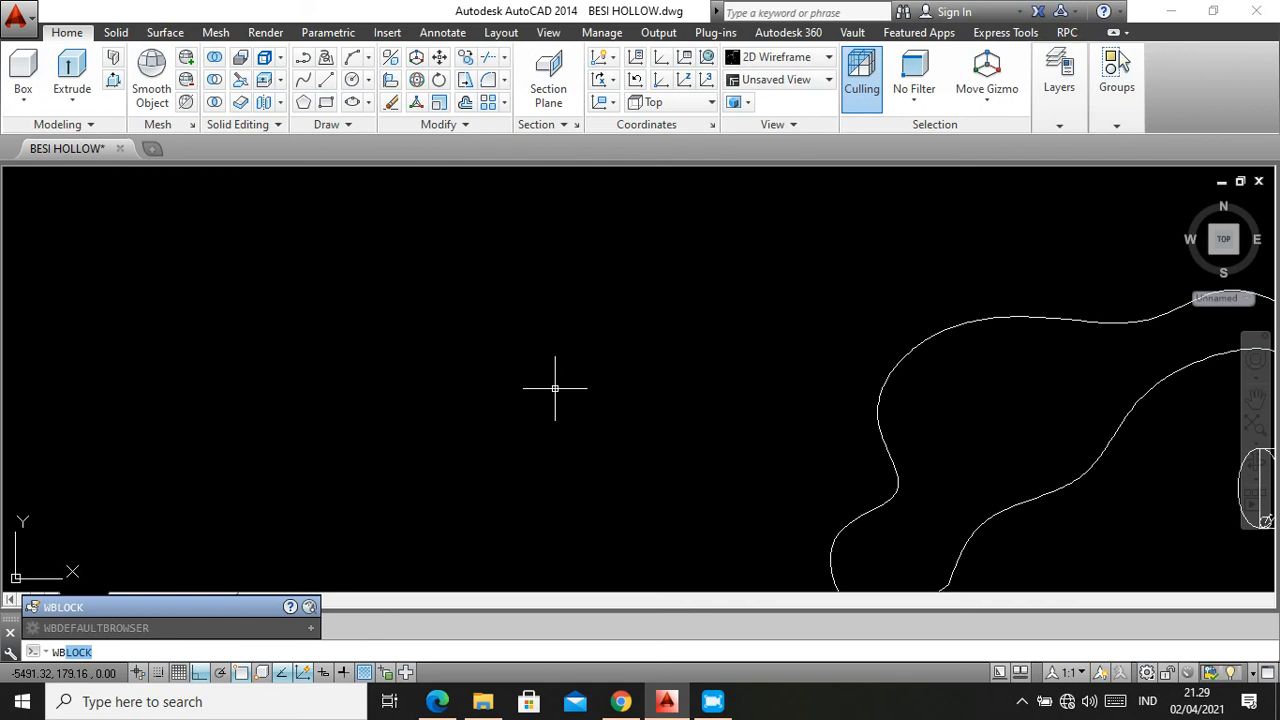
{"action": "key", "text": "Return"}
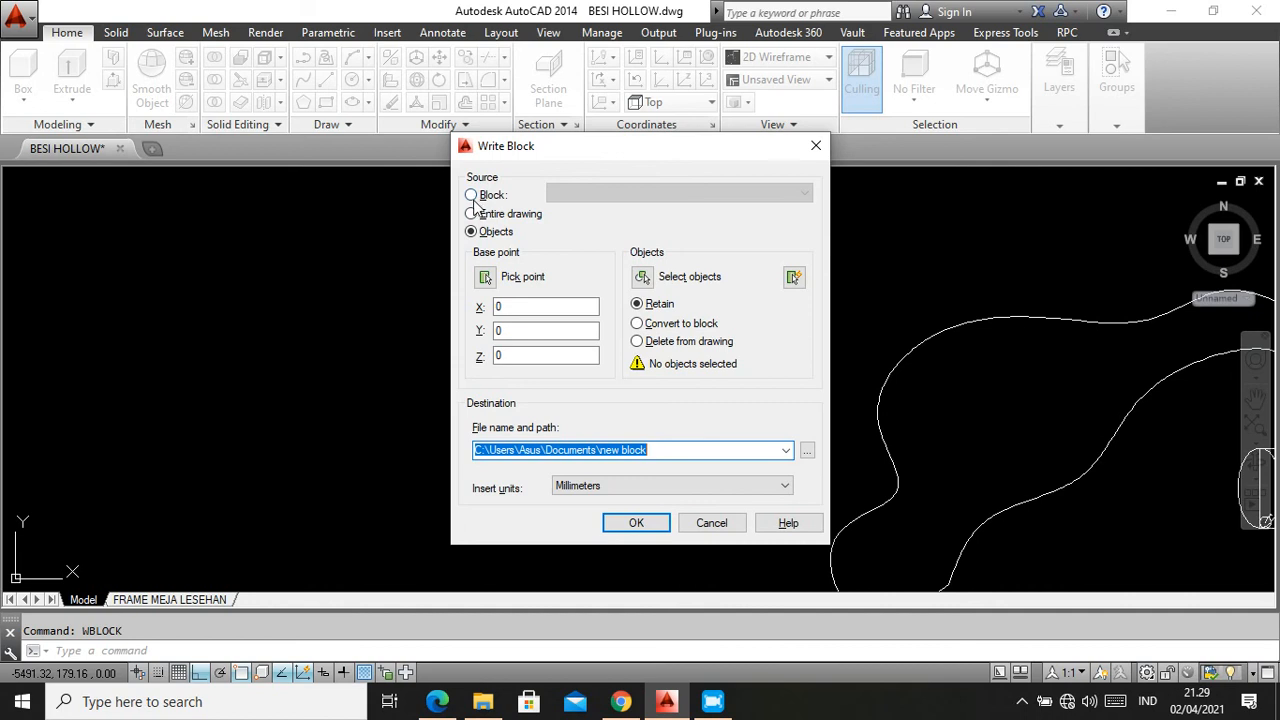
{"action": "left_click", "coordinate": [471, 195]}
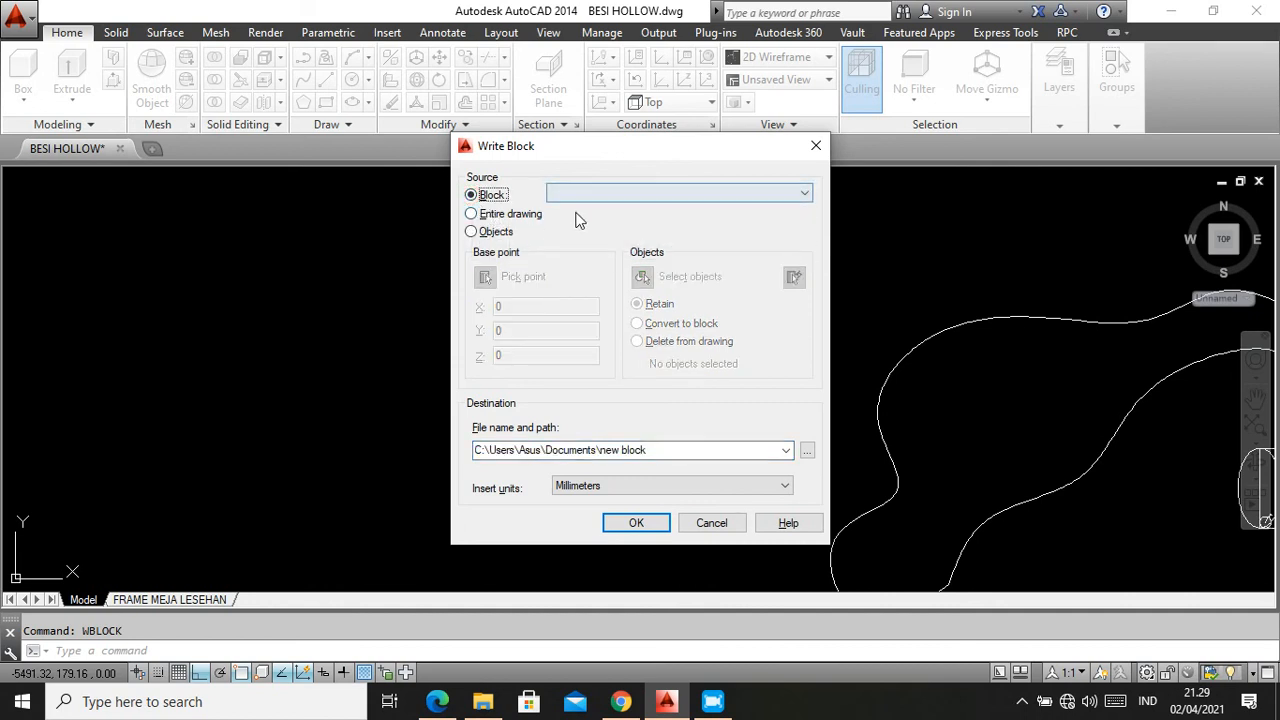
{"action": "left_click", "coordinate": [805, 193]}
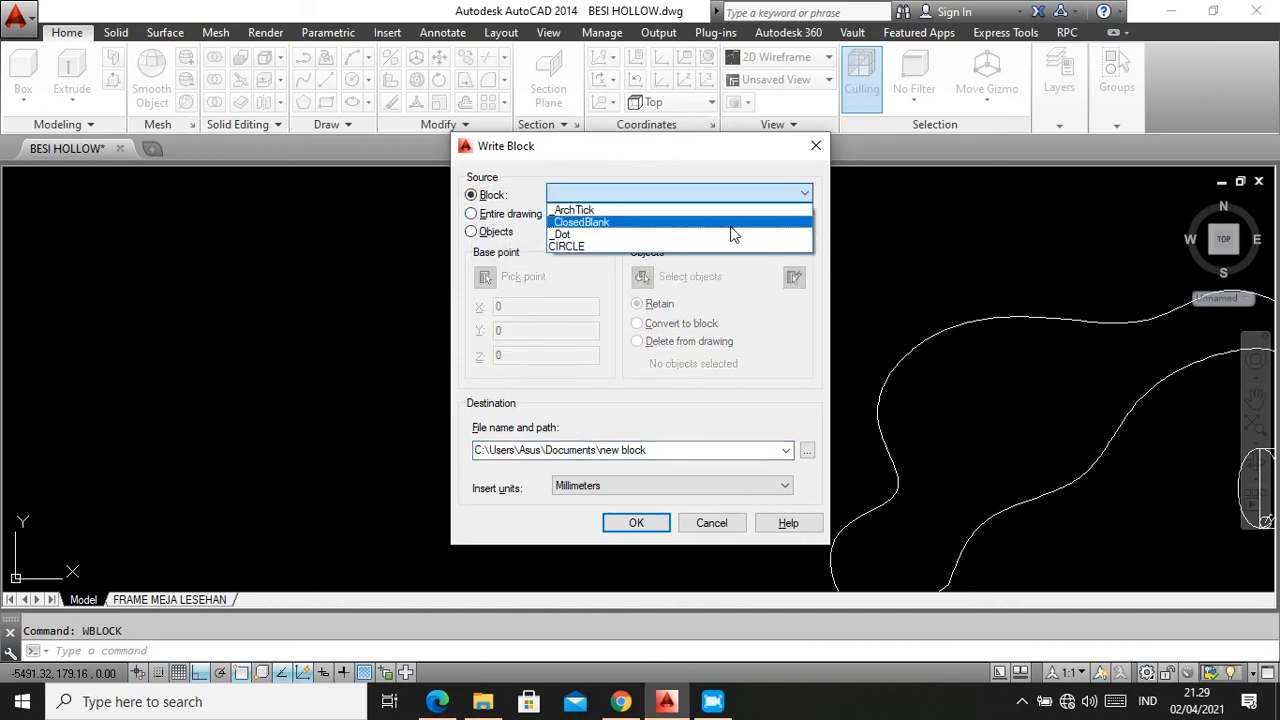
{"action": "left_click", "coordinate": [570, 246]}
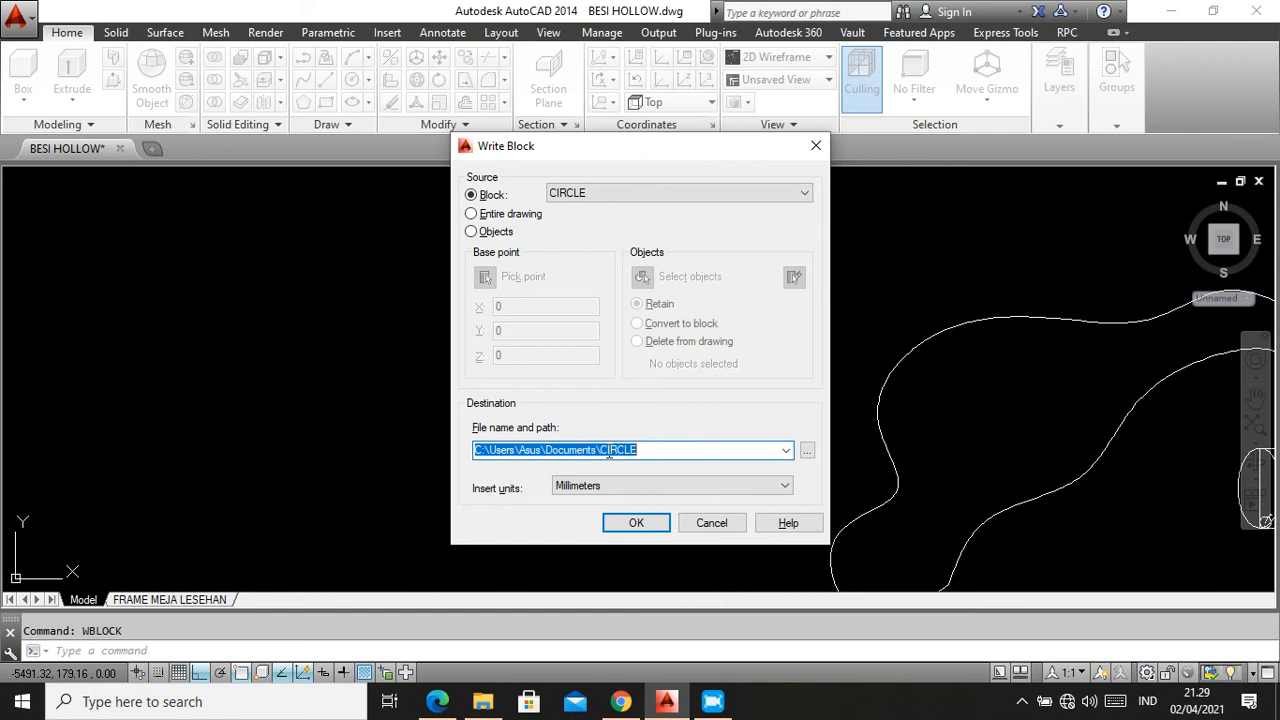
Browse for the block file's destination and create a folder named BLOCK in Documents
{"action": "left_click", "coordinate": [807, 452]}
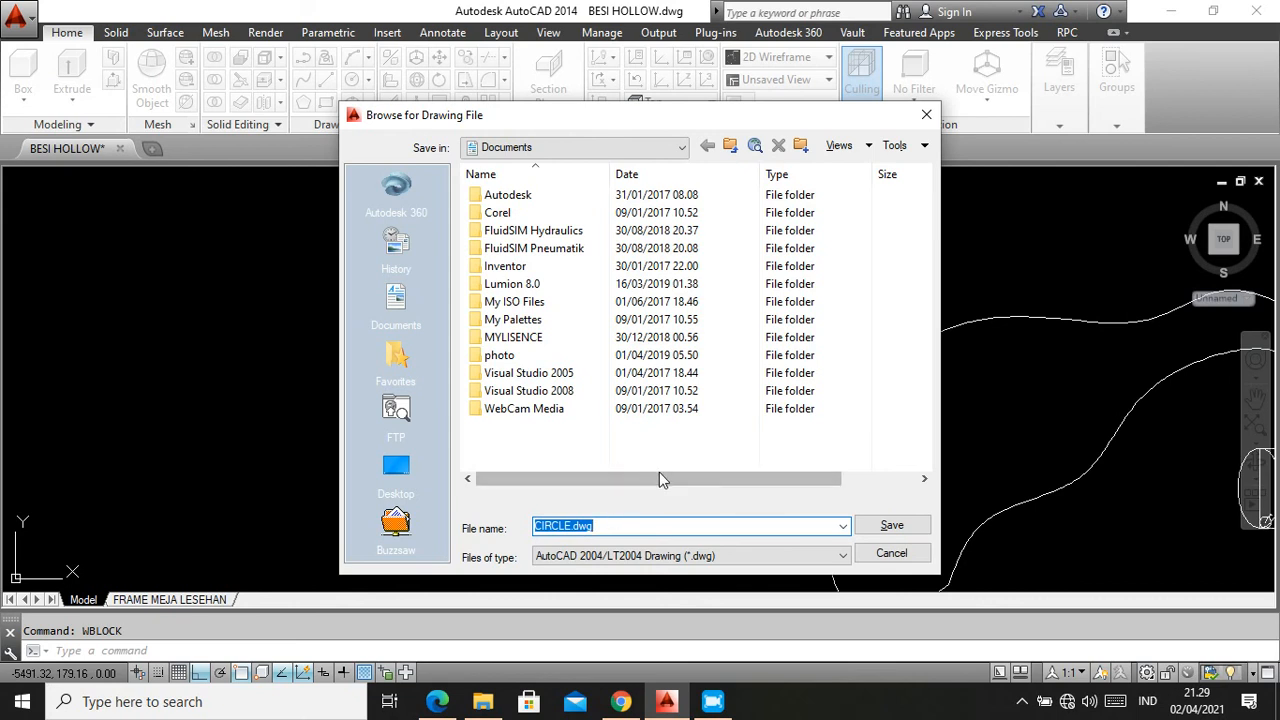
{"action": "left_click", "coordinate": [801, 146]}
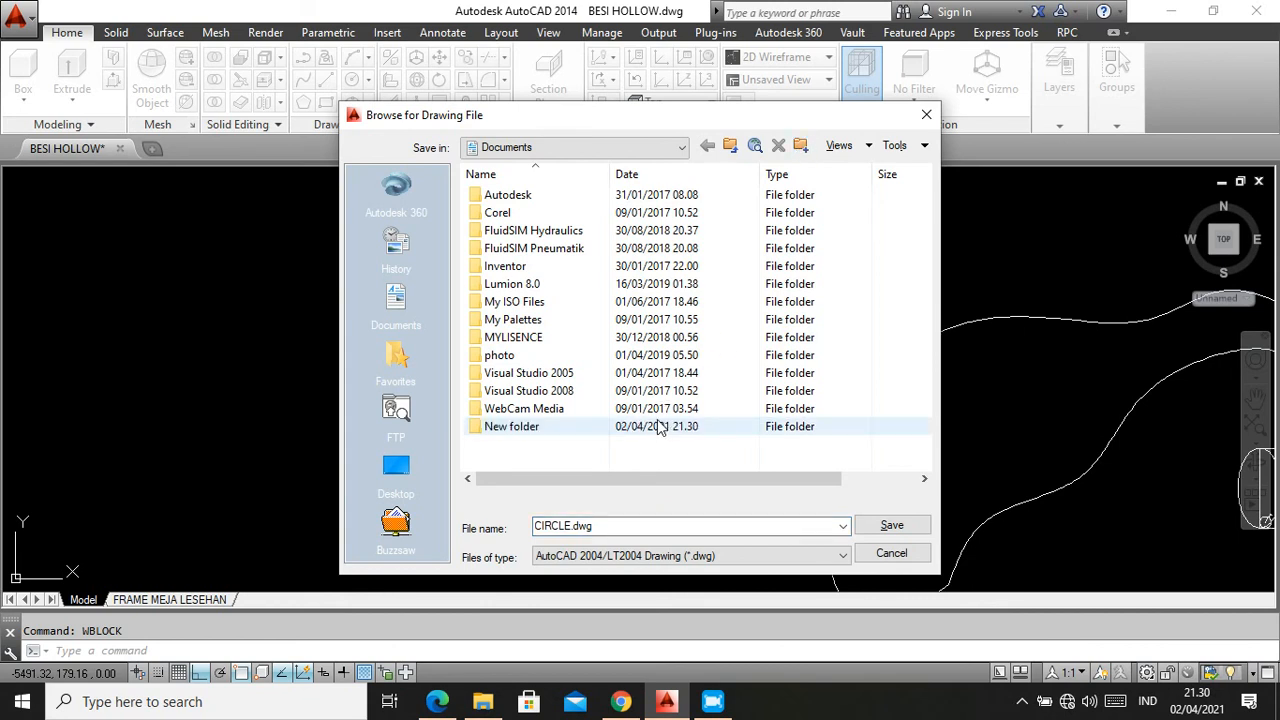
{"action": "left_click", "coordinate": [530, 428]}
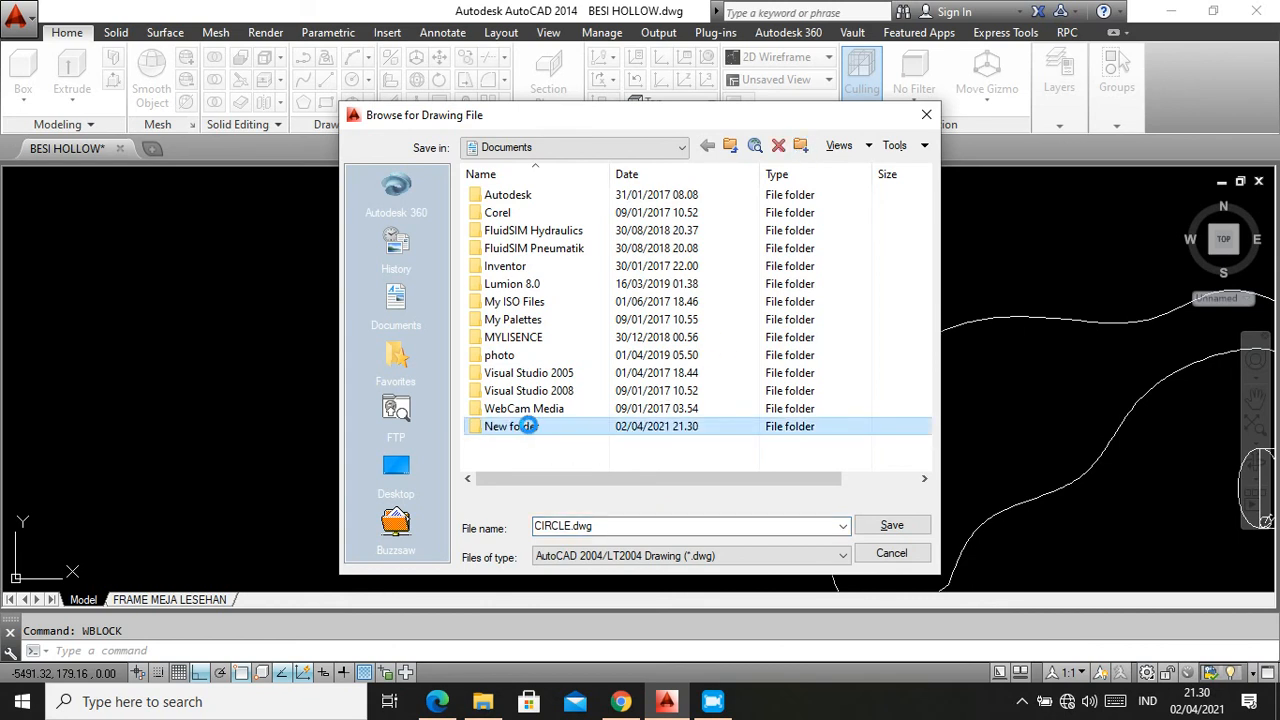
{"action": "right_click", "coordinate": [527, 426]}
{"action": "left_click", "coordinate": [578, 641]}
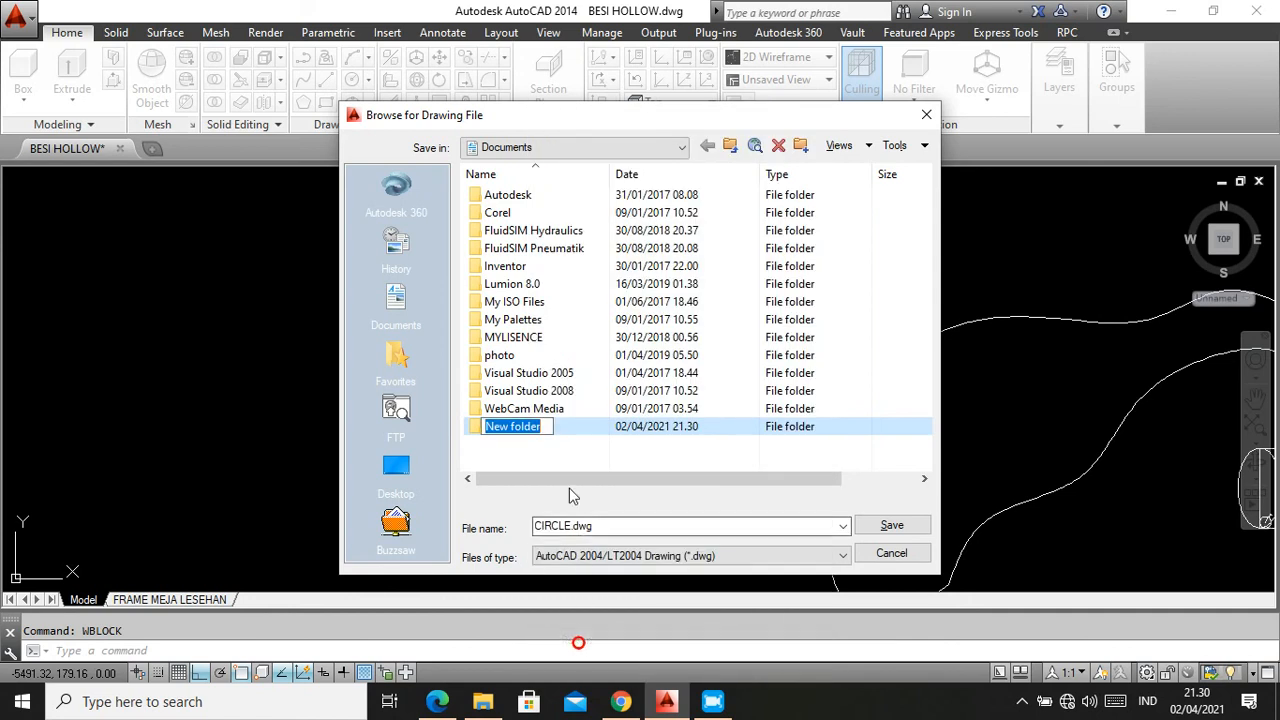
{"action": "type", "text": "BLO"}
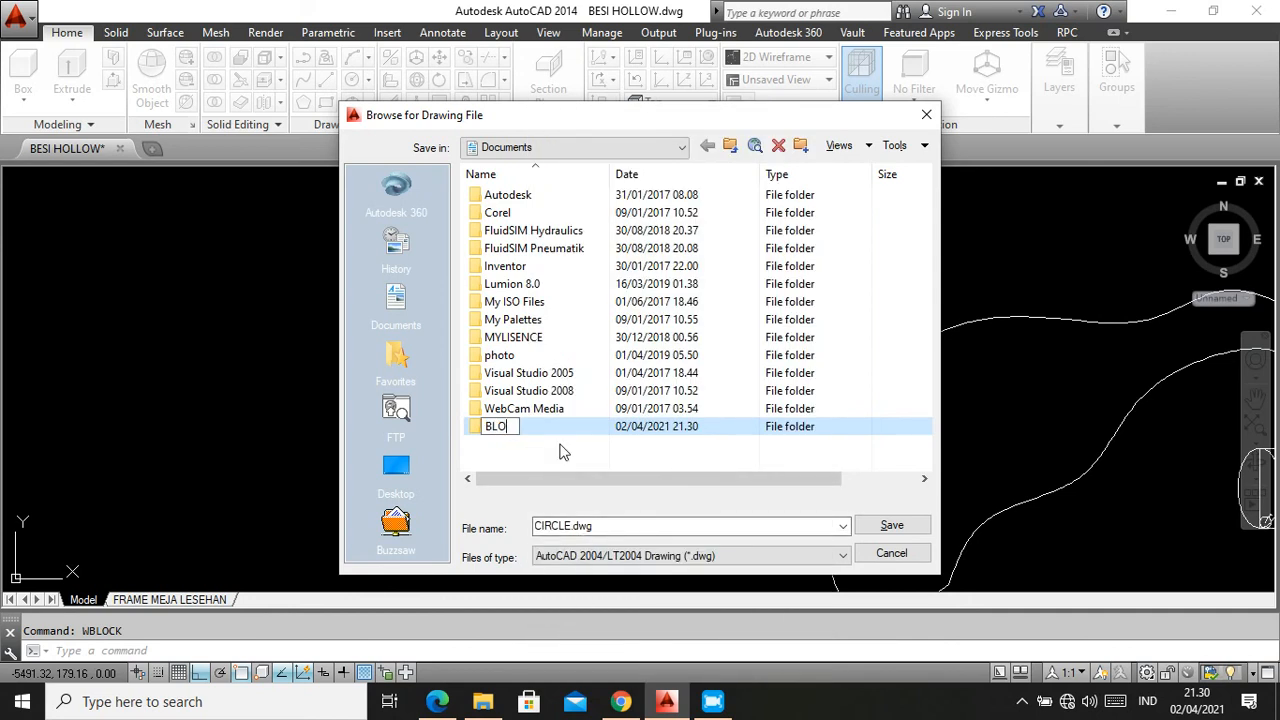
{"action": "type", "text": "CK"}
{"action": "key", "text": "Return"}
Set the block file's destination to CIRCLE.dwg inside the BLOCK folder
{"action": "double_click", "coordinate": [540, 428]}
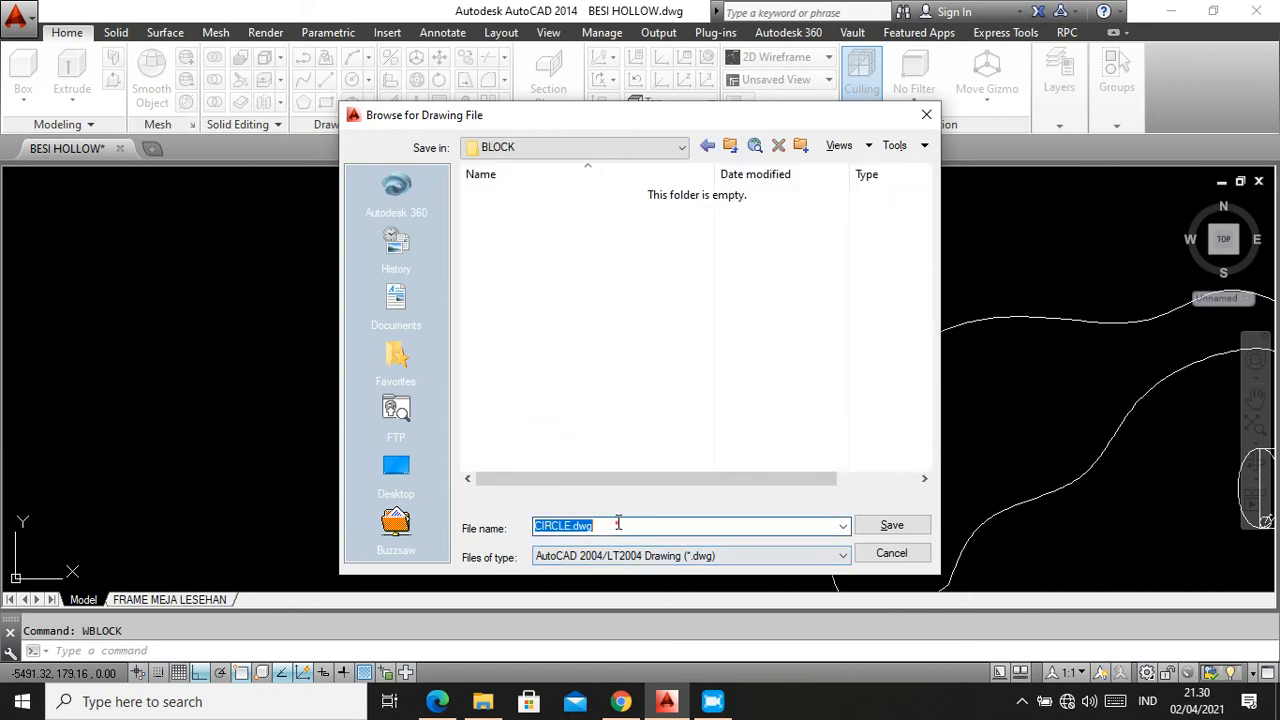
{"action": "left_click", "coordinate": [610, 524]}
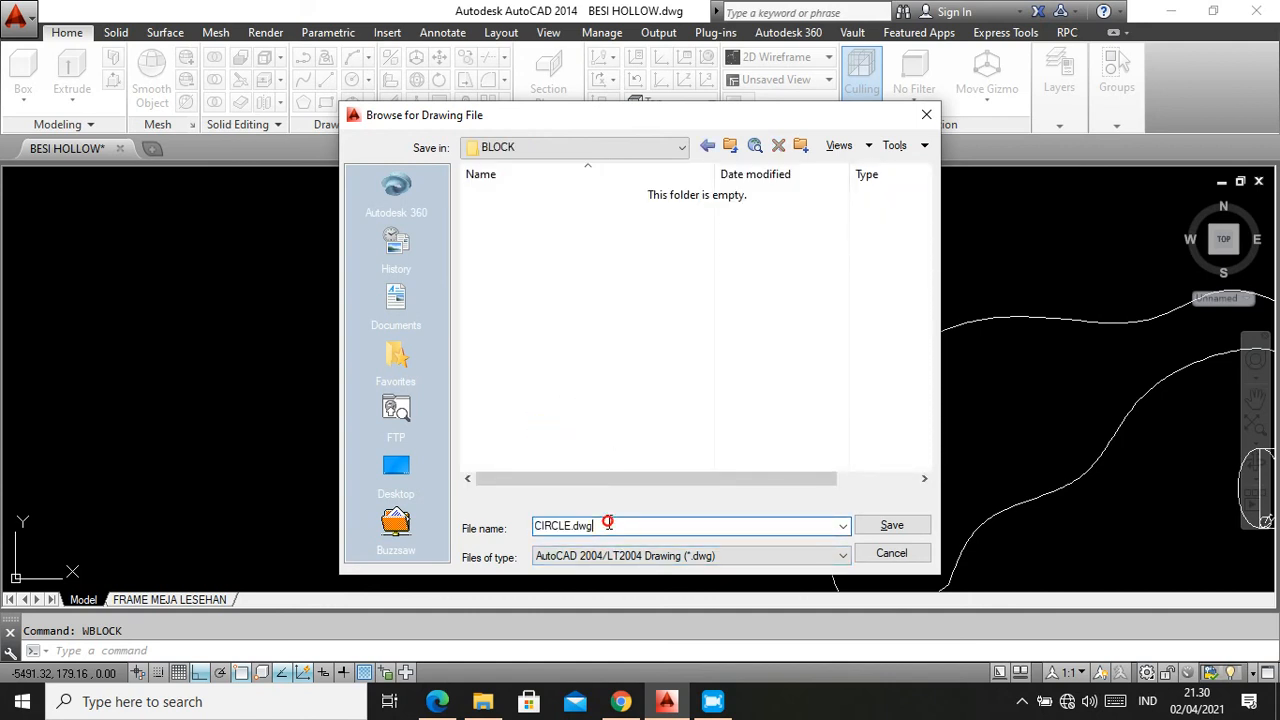
{"action": "left_click", "coordinate": [882, 527]}
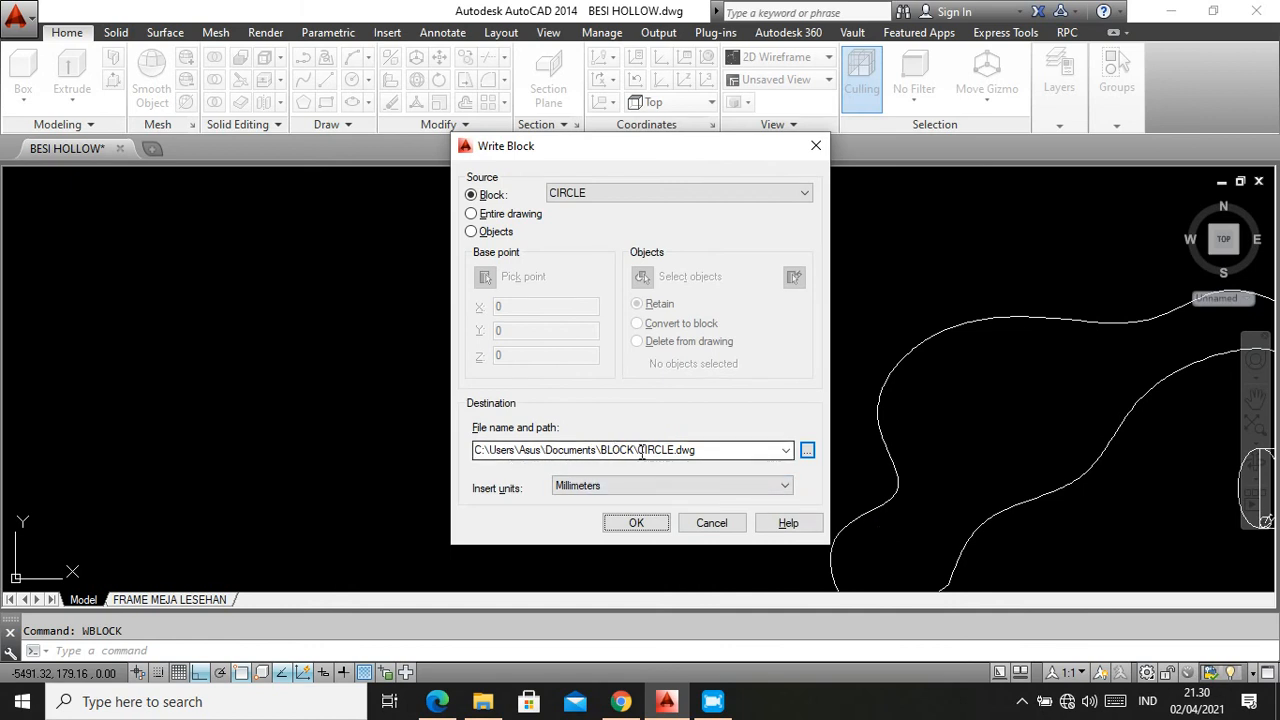
Write the CIRCLE block out to the specified drawing file with the insert units in millimetres
{"action": "left_click", "coordinate": [638, 524]}
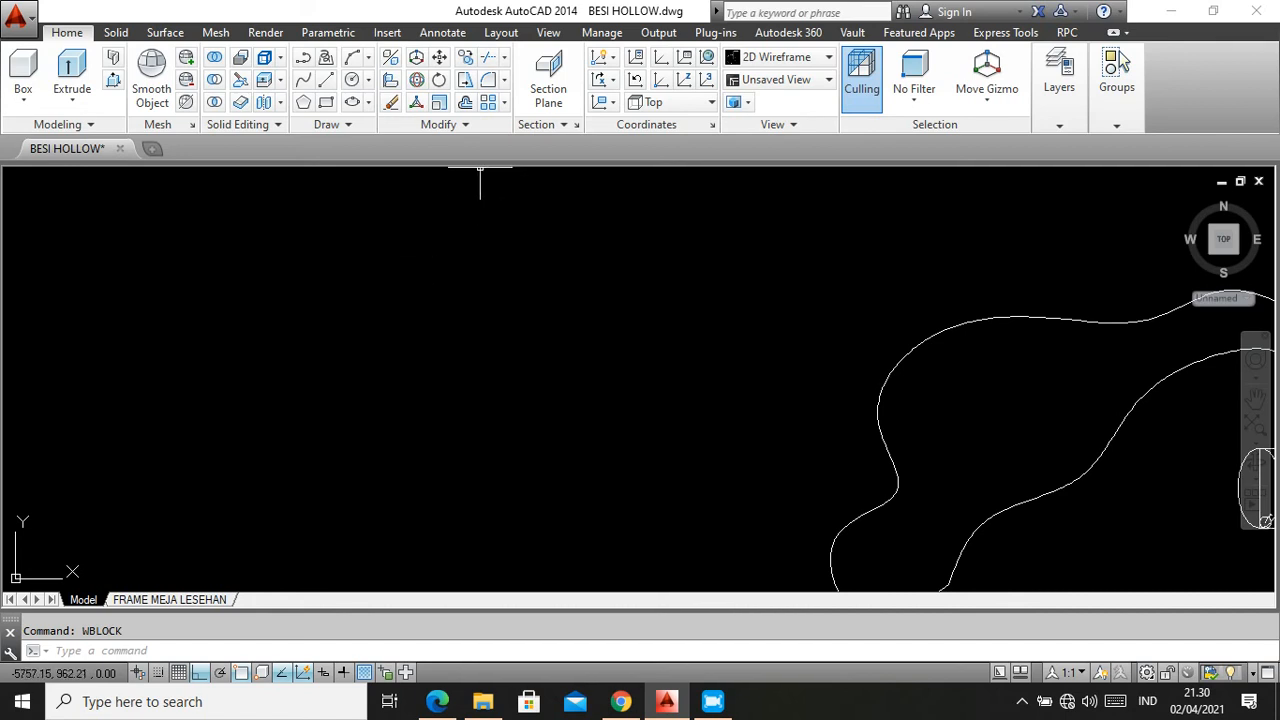
{"action": "left_click", "coordinate": [463, 127]}
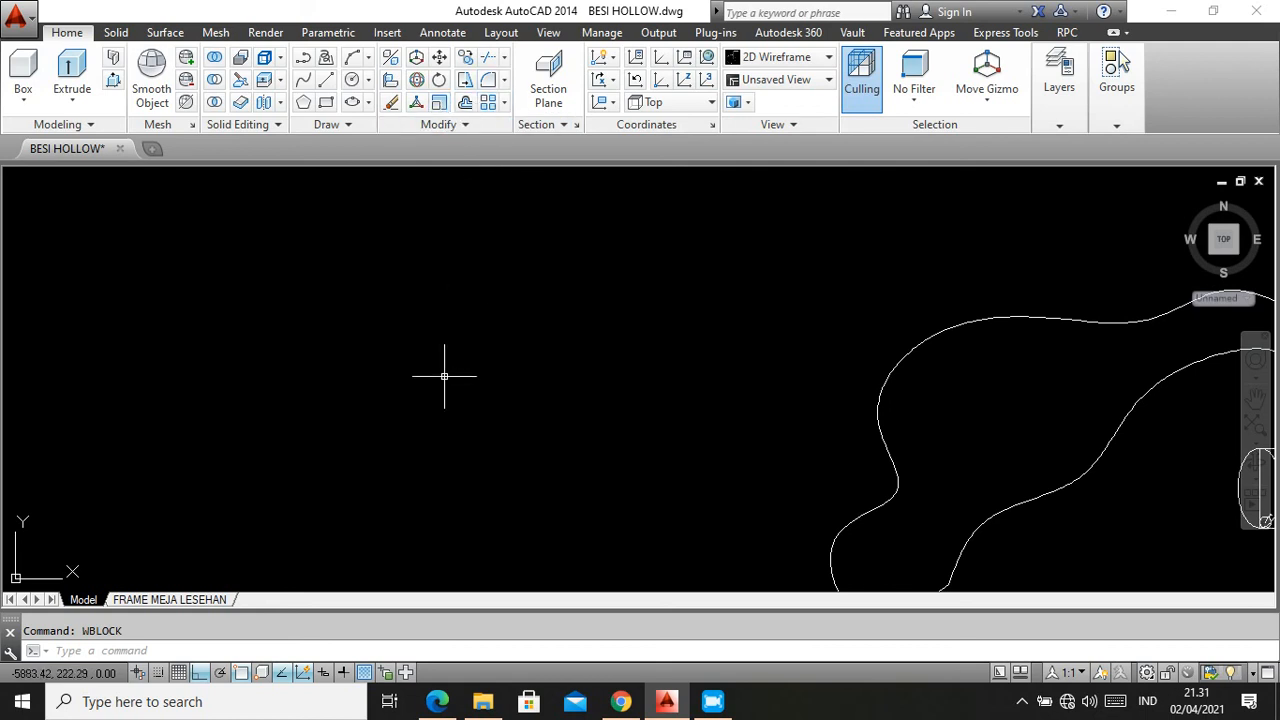
Start the INSERT command and choose CIRCLE.dwg from the BLOCK folder as the block to insert
{"action": "type", "text": "INSERT"}
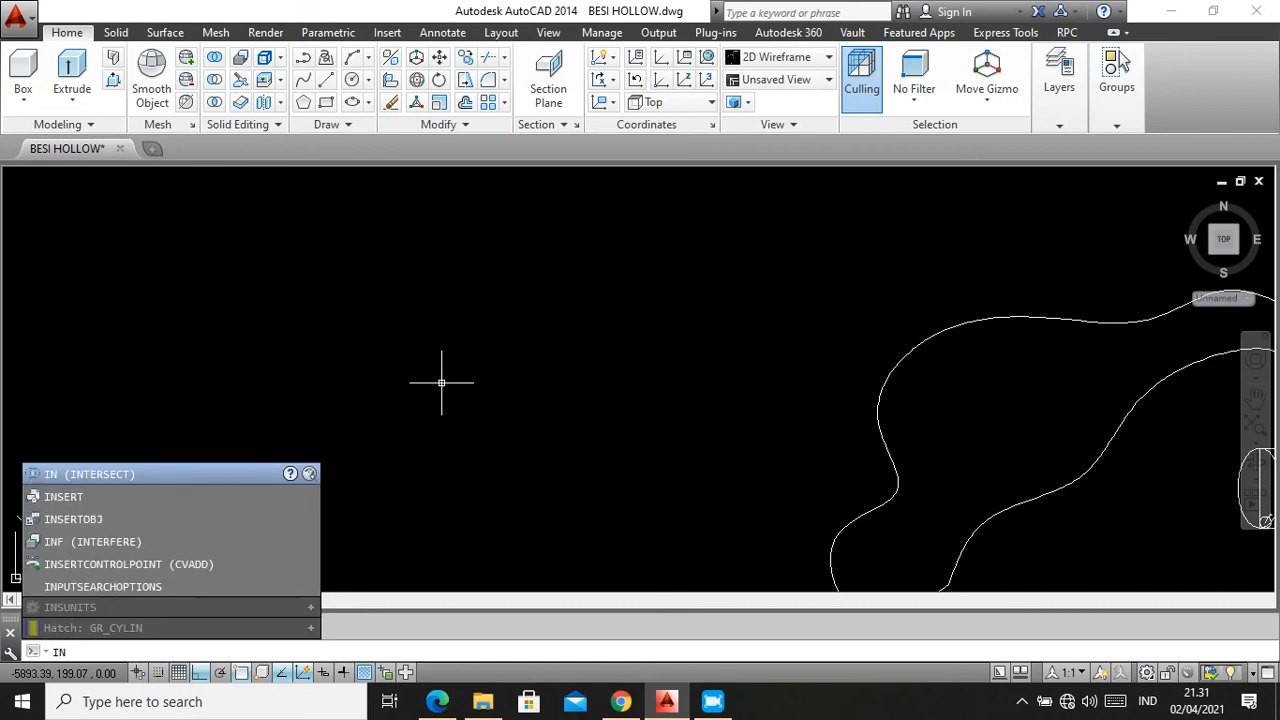
{"action": "left_click", "coordinate": [69, 499]}
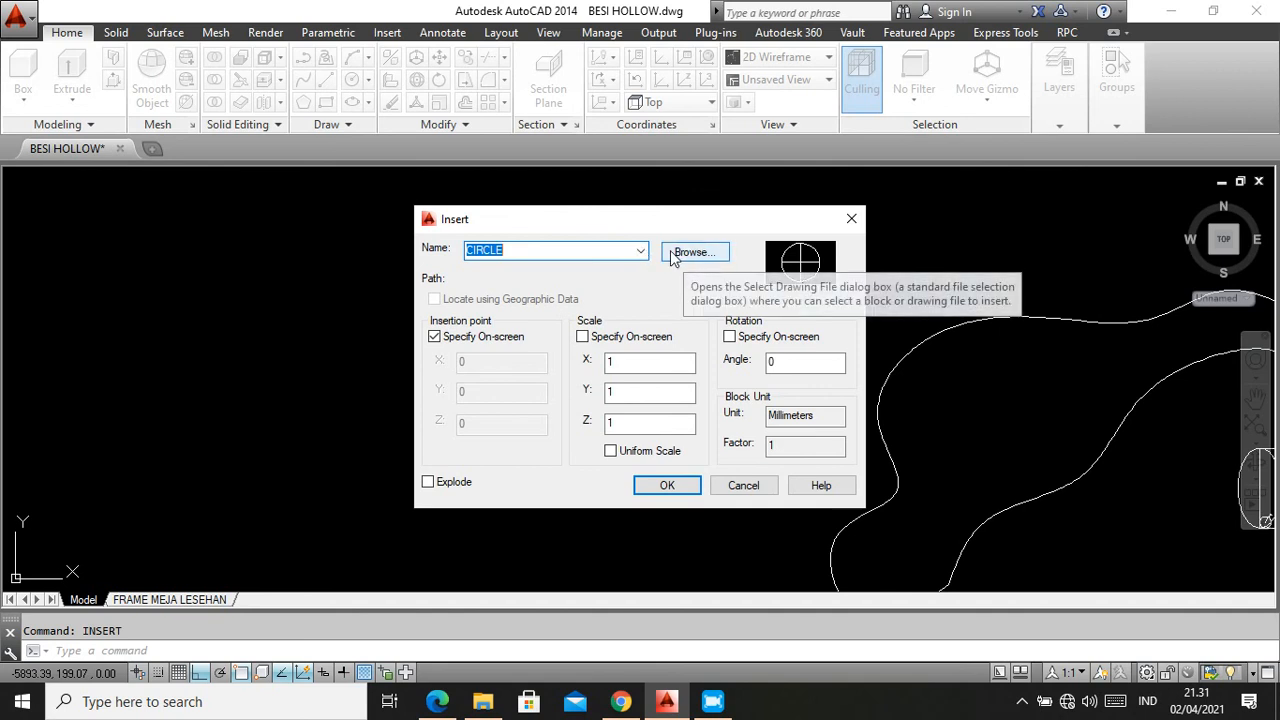
{"action": "left_click", "coordinate": [700, 256]}
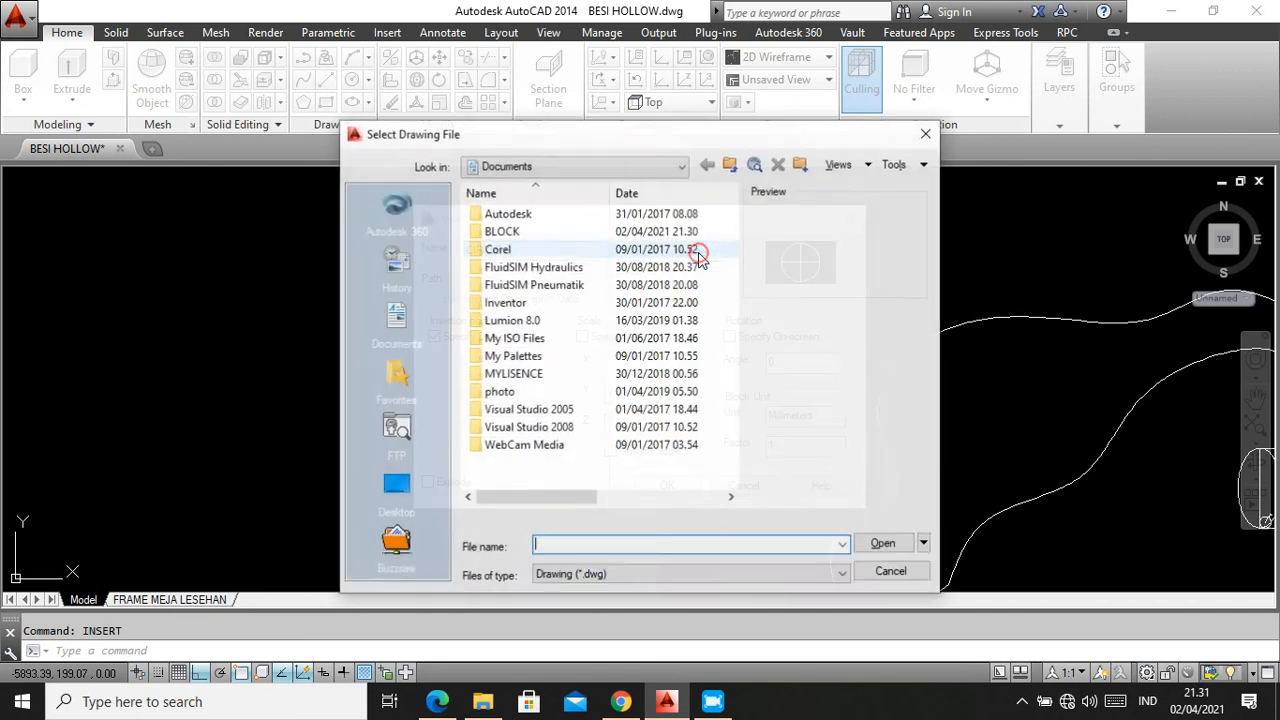
{"action": "double_click", "coordinate": [513, 234]}
{"action": "left_click", "coordinate": [504, 214]}
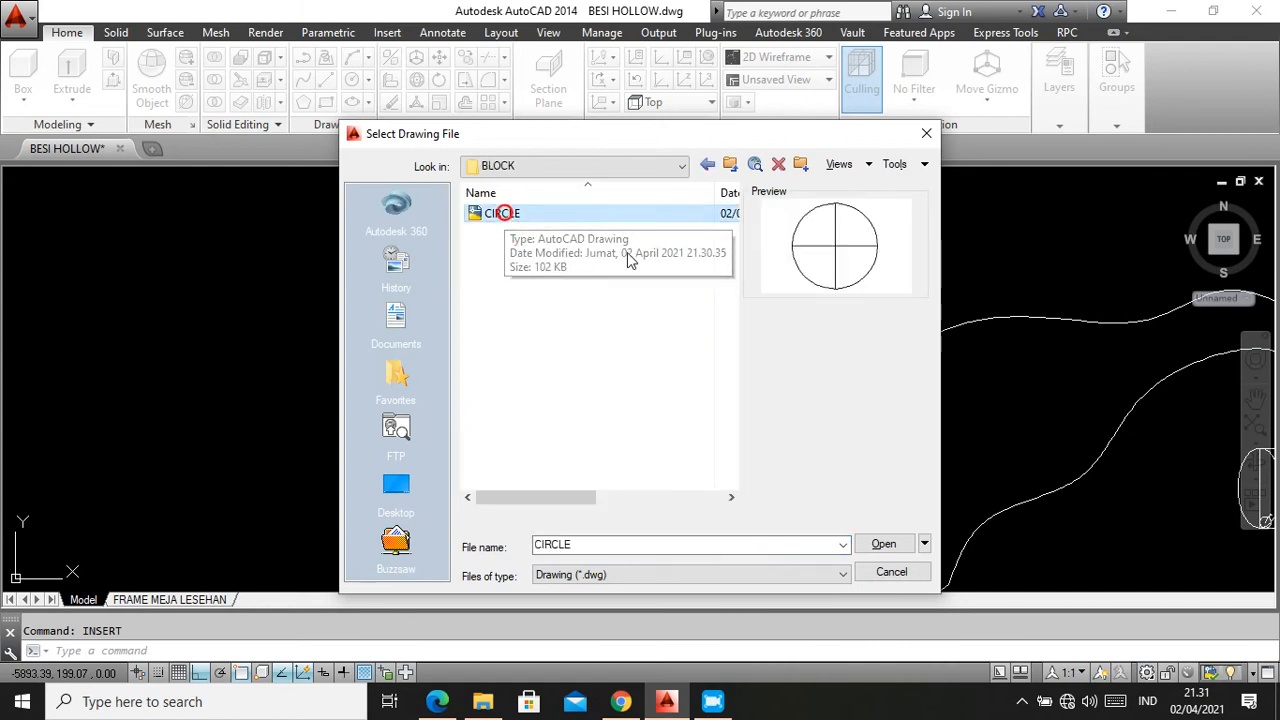
{"action": "left_click", "coordinate": [884, 546]}
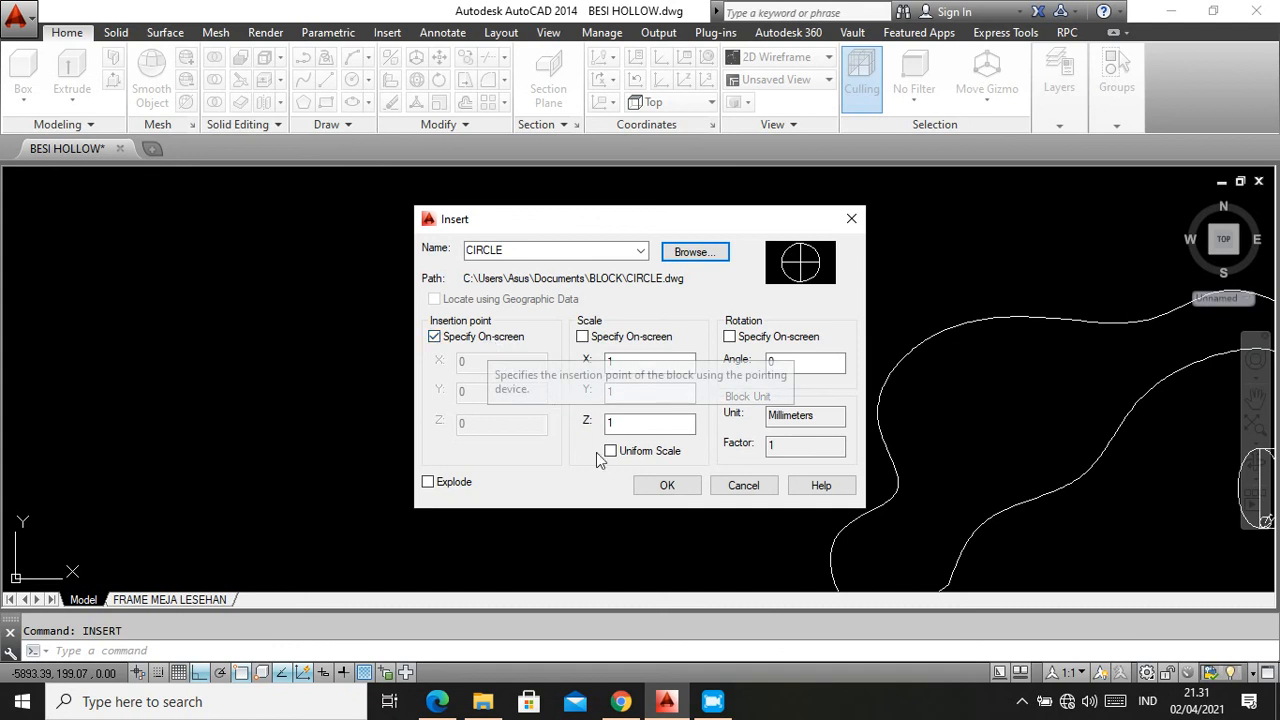
Insert the CIRCLE block without redefining it, placing it in the empty area left of the curved outline
{"action": "left_click", "coordinate": [674, 485]}
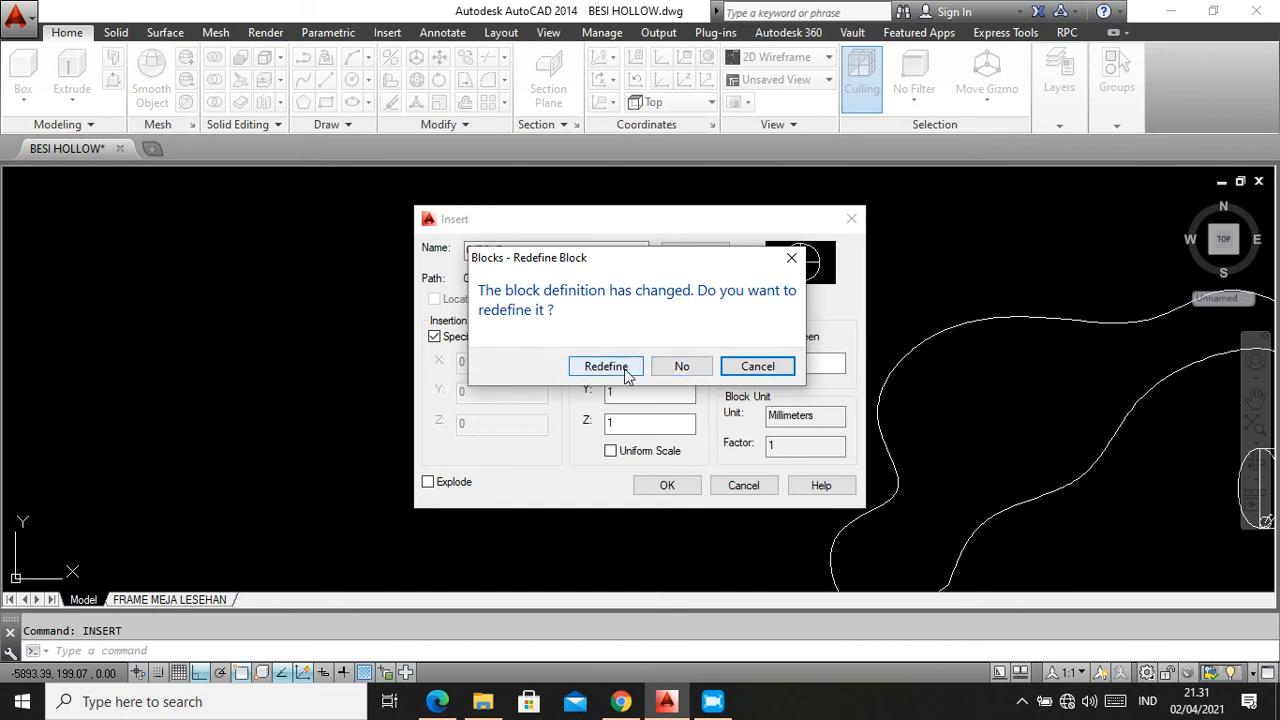
{"action": "left_click", "coordinate": [684, 367]}
{"action": "left_click", "coordinate": [360, 380]}
{"action": "scroll", "coordinate": [557, 317], "scroll_direction": "down", "scroll_amount": 3}
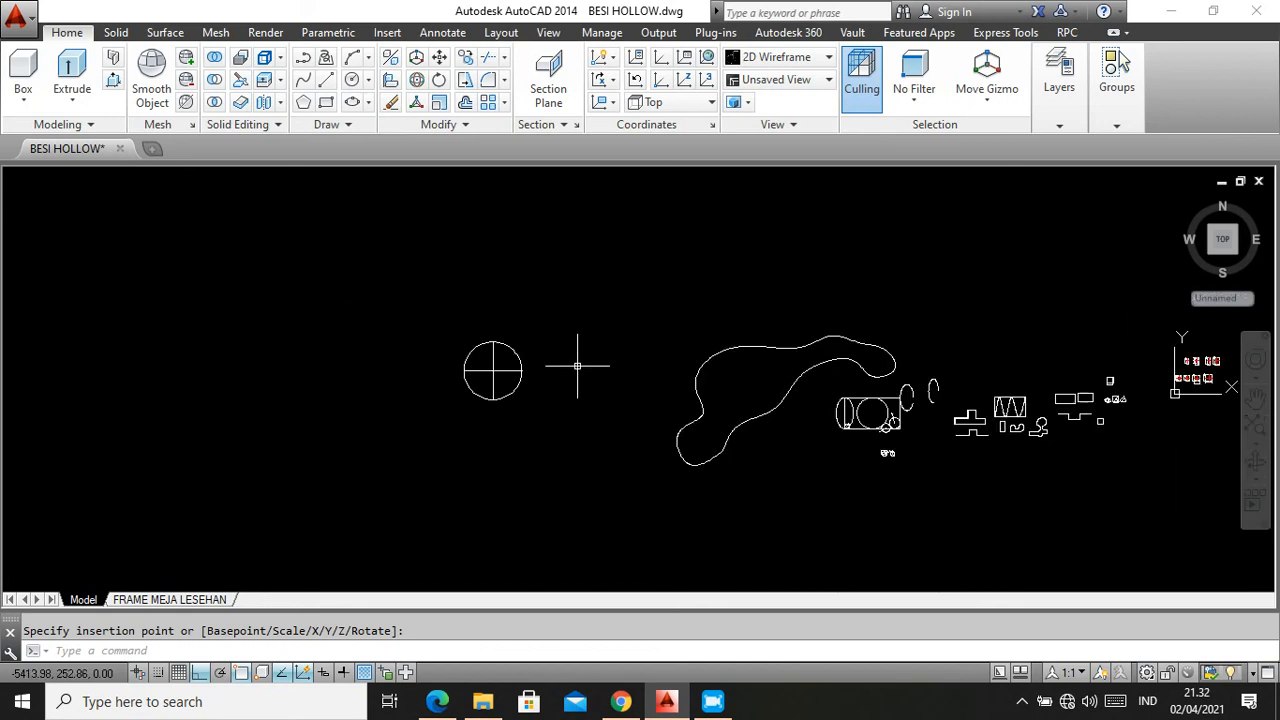
{"action": "scroll", "coordinate": [465, 353], "scroll_direction": "up", "scroll_amount": 2}
{"action": "left_click", "coordinate": [472, 347]}
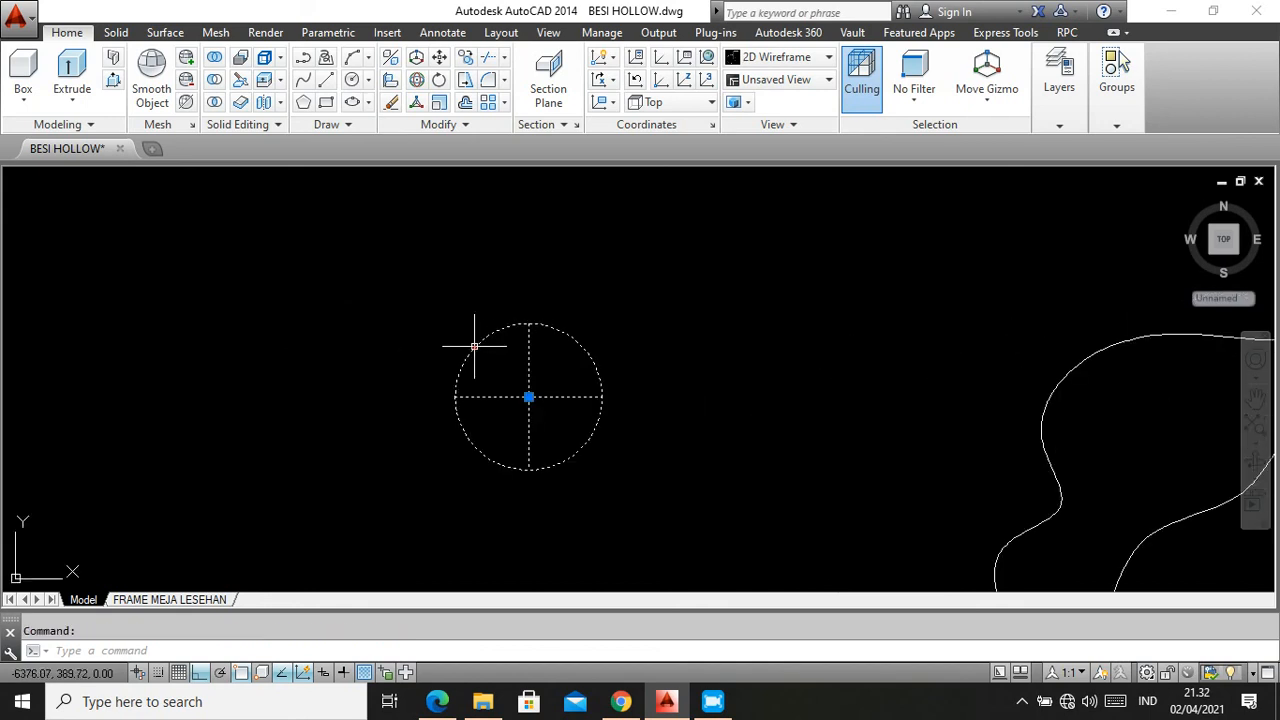
{"action": "scroll", "coordinate": [612, 310], "scroll_direction": "down", "scroll_amount": 1}
{"action": "key", "text": "Escape"}
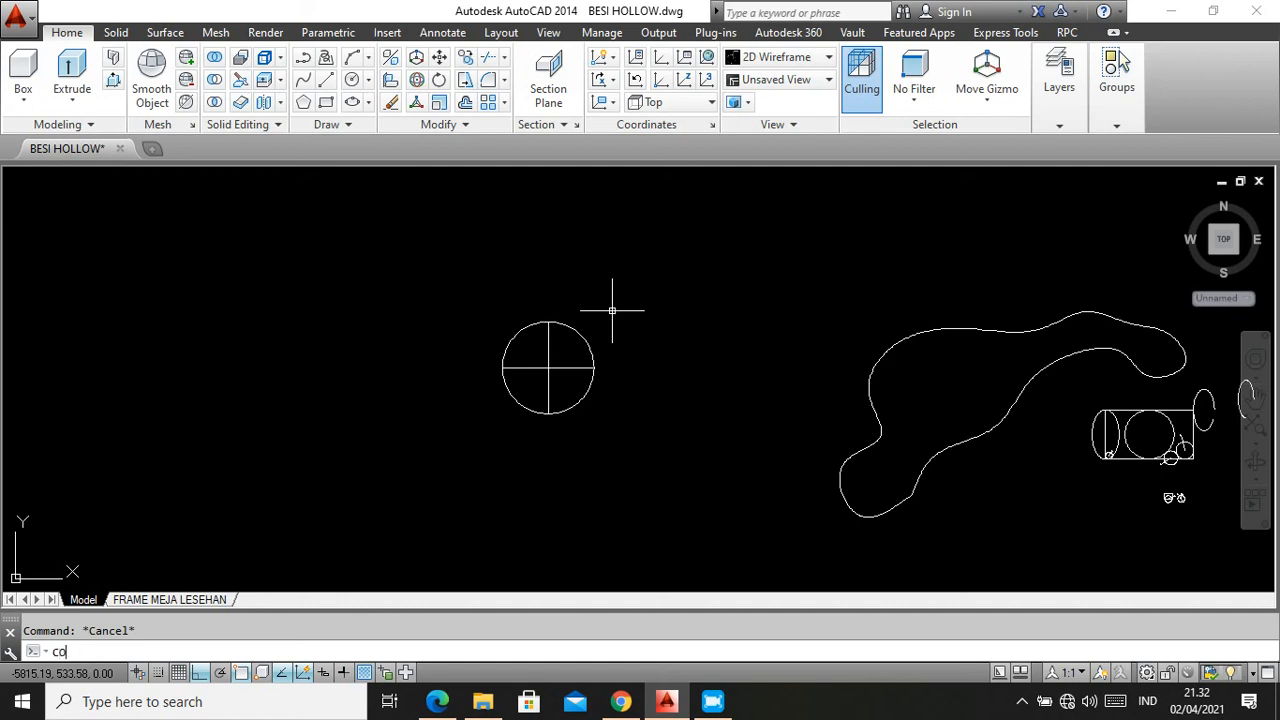
Copy the inserted CIRCLE block three times to its left in a horizontal row
{"action": "type", "text": "co"}
{"action": "key", "text": "Return"}
{"action": "left_click", "coordinate": [582, 334]}
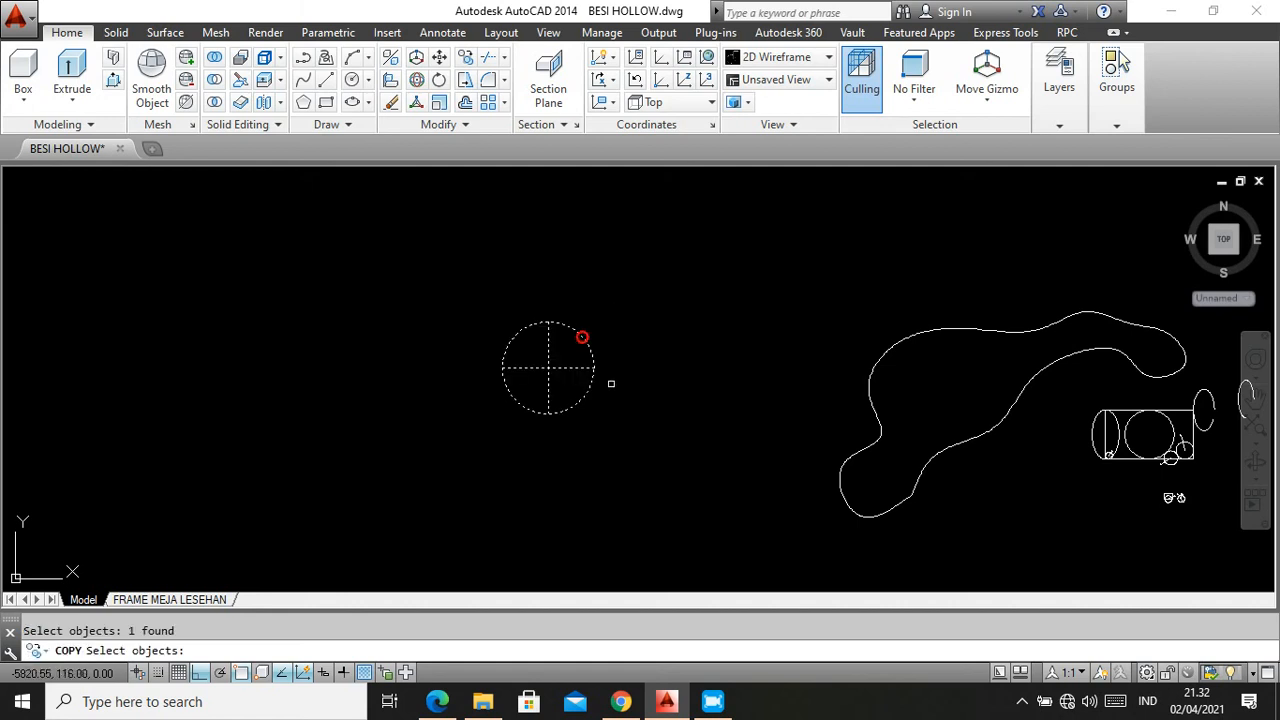
{"action": "key", "text": "Return"}
{"action": "left_click", "coordinate": [700, 480]}
{"action": "left_click", "coordinate": [574, 499]}
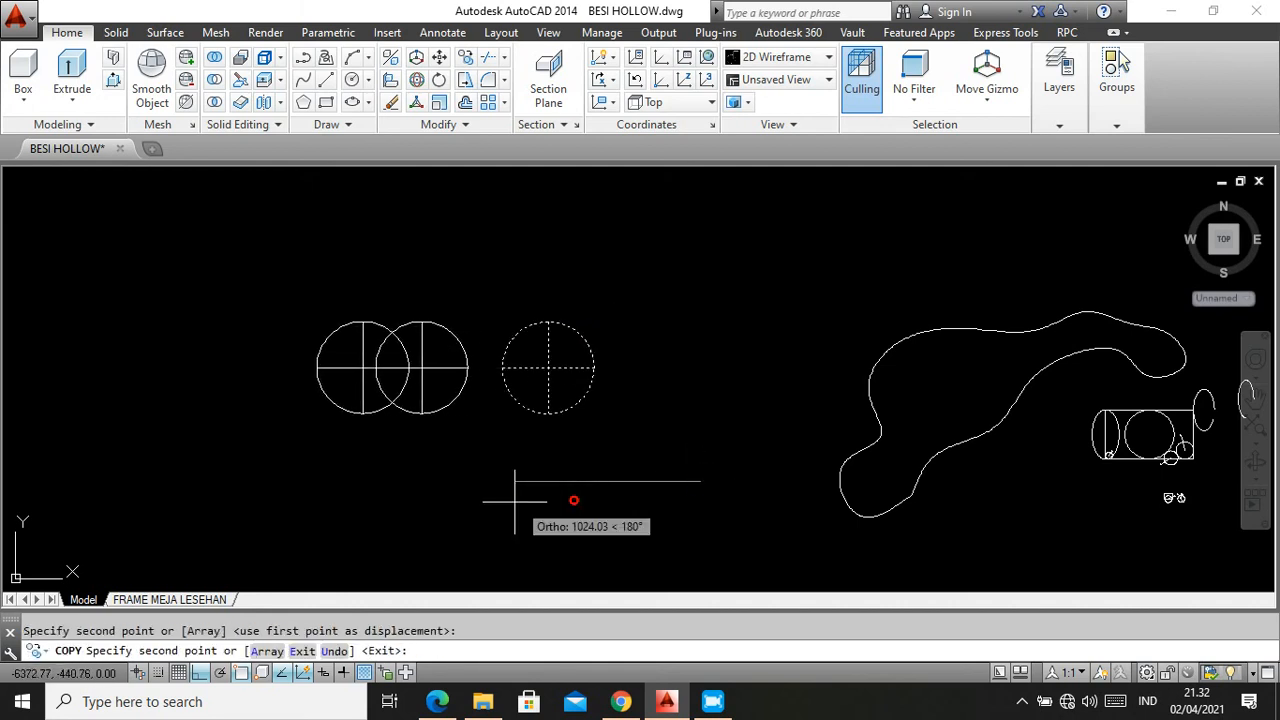
{"action": "left_click", "coordinate": [441, 530]}
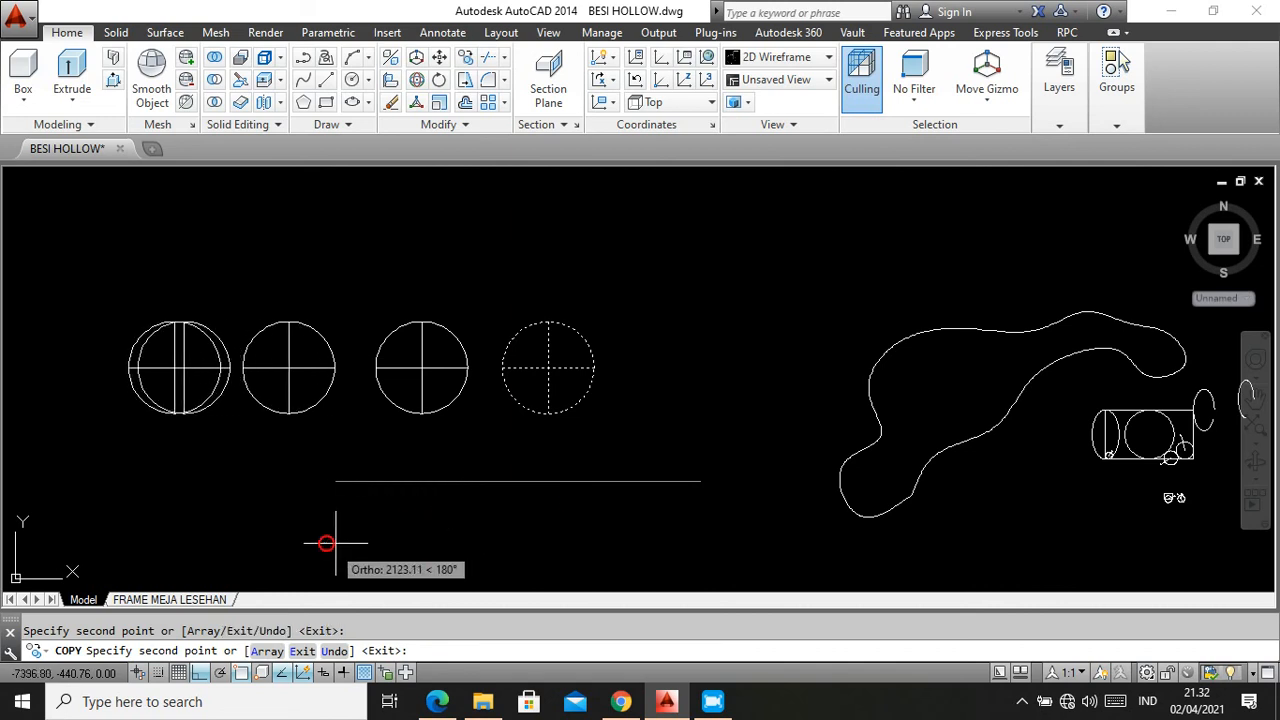
{"action": "left_click", "coordinate": [327, 536]}
{"action": "key", "text": "Return"}
Open the rightmost CIRCLE block for in-place editing with all nested objects selected automatically
{"action": "scroll", "coordinate": [501, 345], "scroll_direction": "up", "scroll_amount": 2}
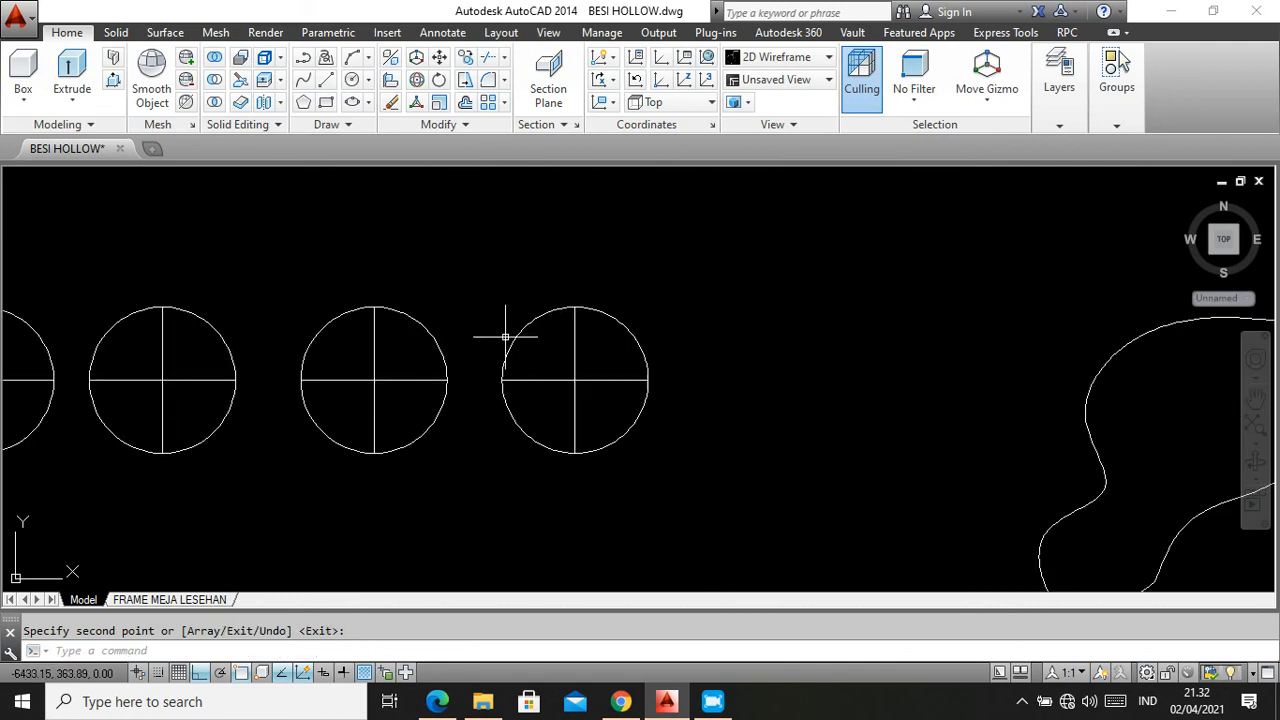
{"action": "scroll", "coordinate": [691, 337], "scroll_direction": "down", "scroll_amount": 2}
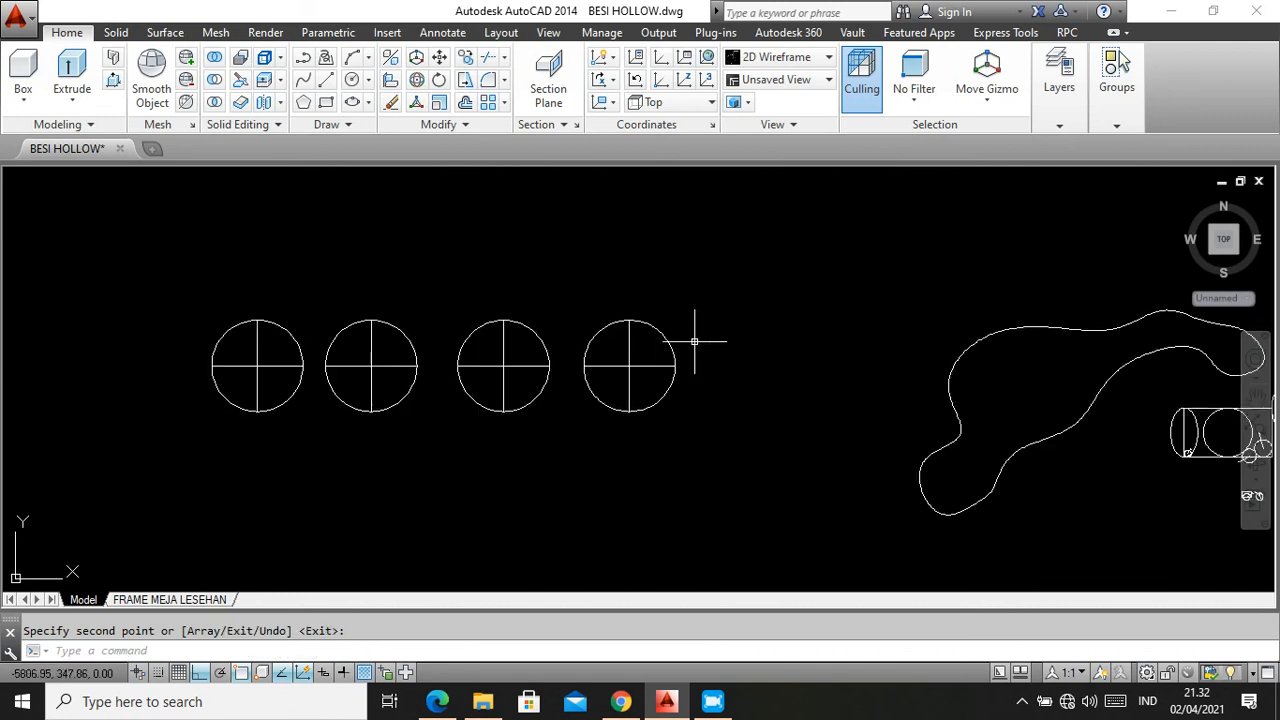
{"action": "left_click", "coordinate": [617, 322]}
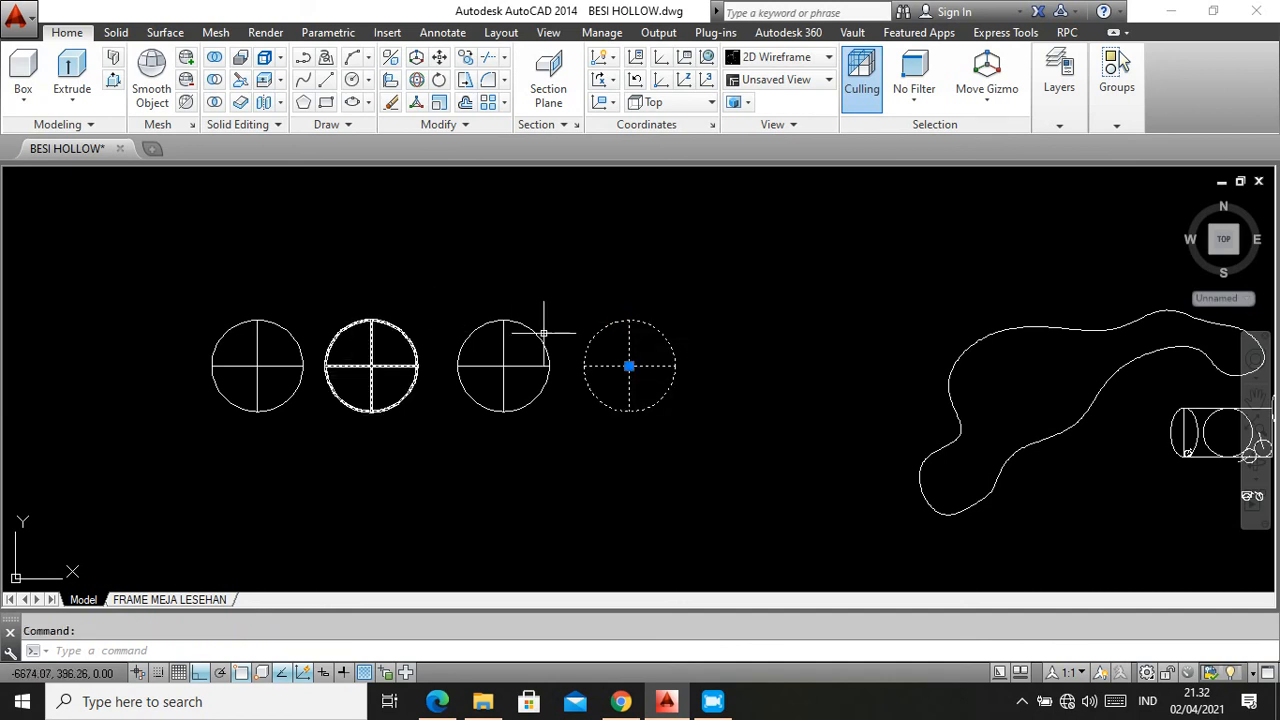
{"action": "right_click", "coordinate": [597, 341]}
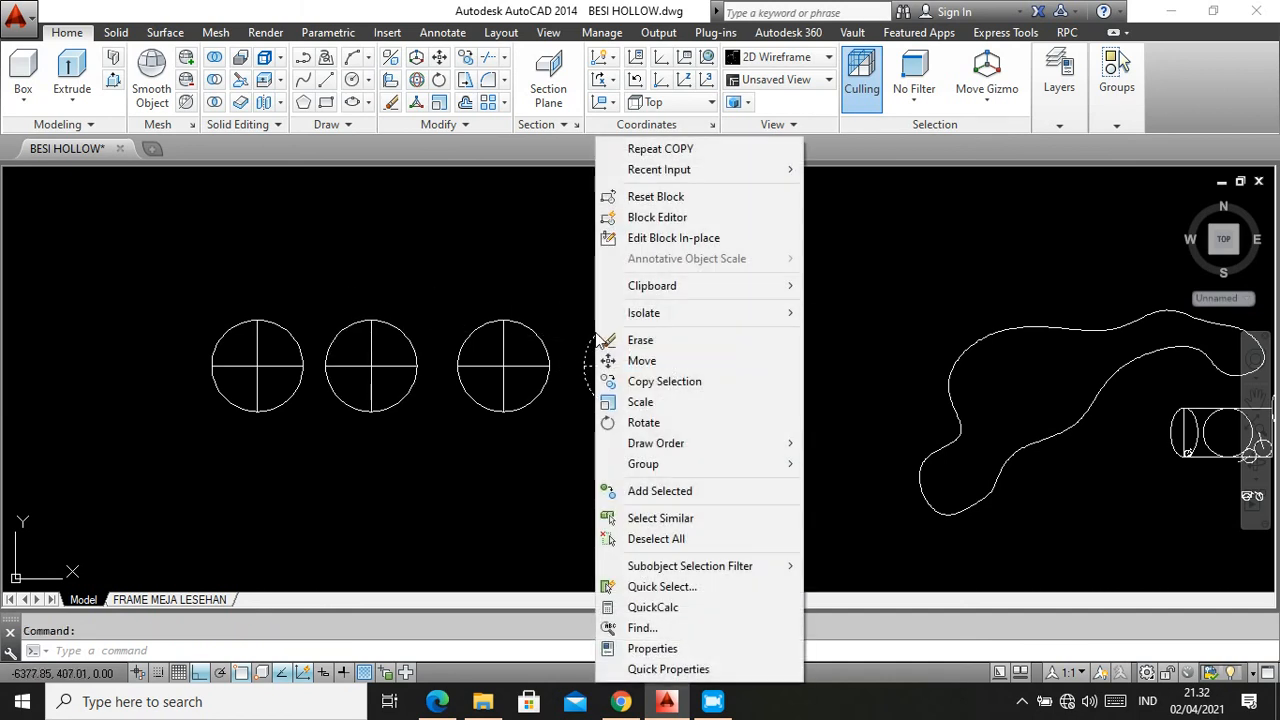
{"action": "left_click", "coordinate": [678, 238]}
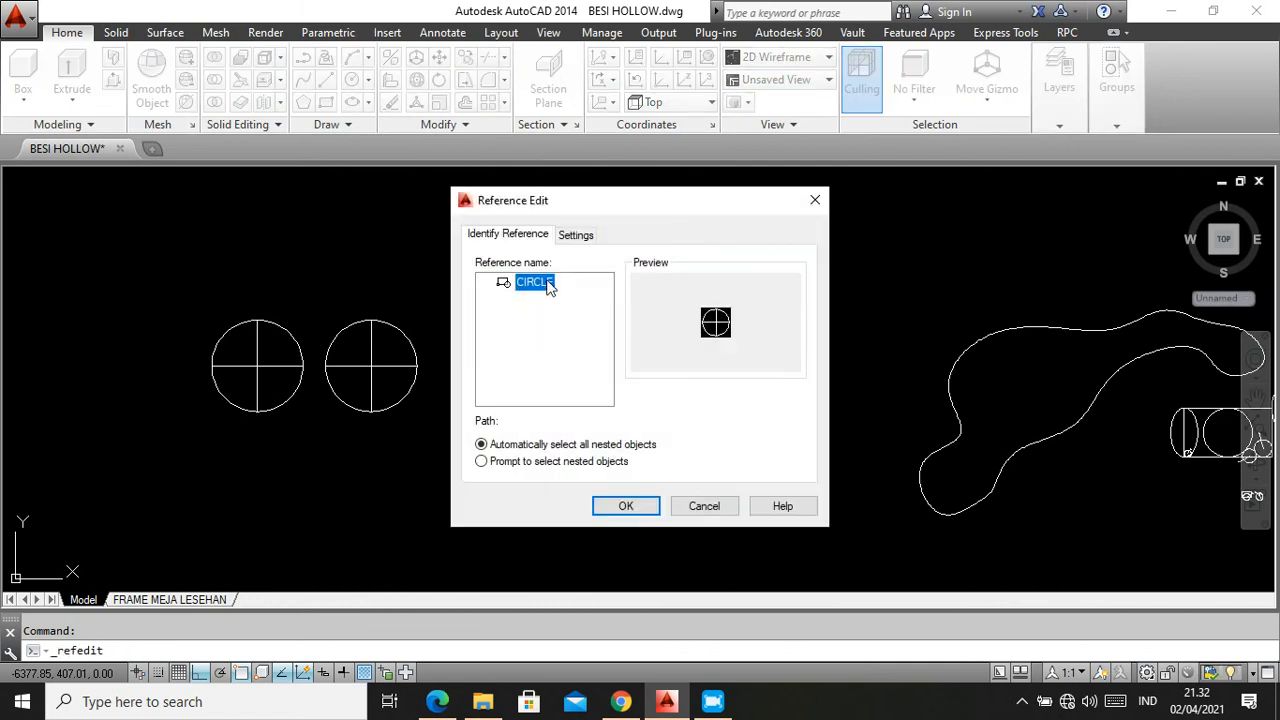
{"action": "left_click", "coordinate": [626, 506]}
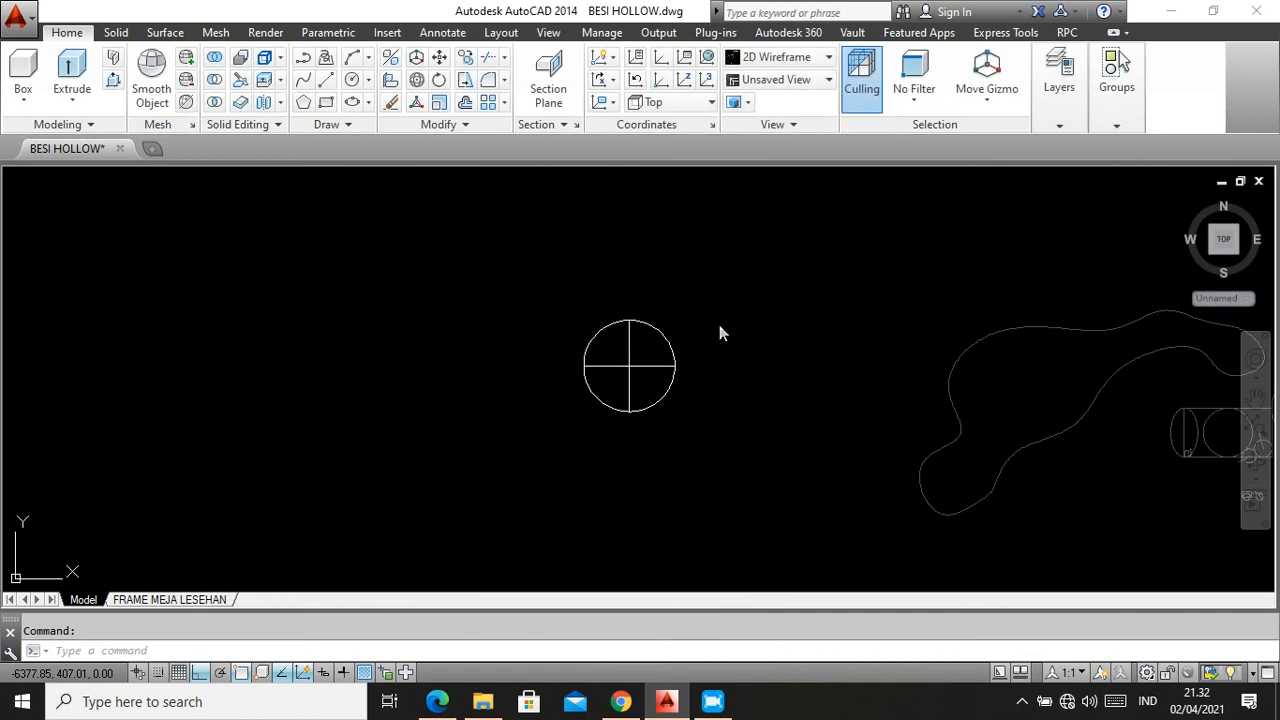
Set the colour of the block's circle and both cross lines to Red in their properties
{"action": "left_click", "coordinate": [661, 334]}
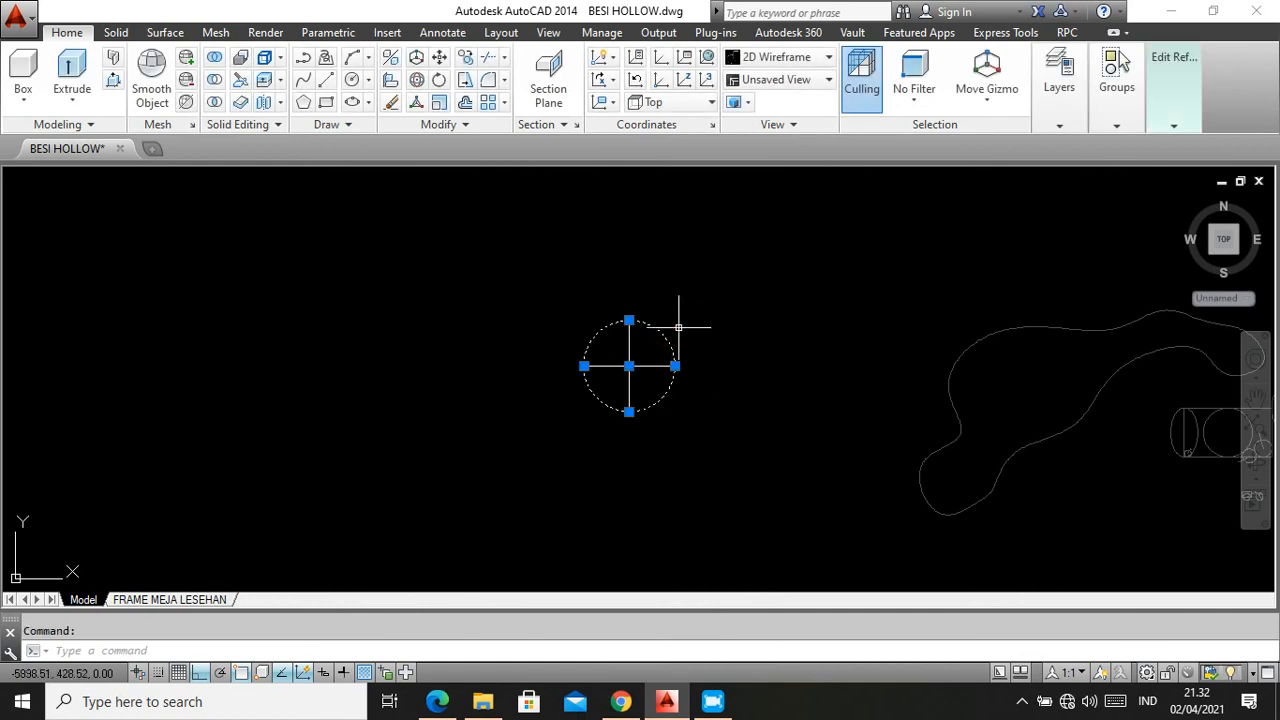
{"action": "key", "text": "Escape"}
{"action": "type", "text": "P"}
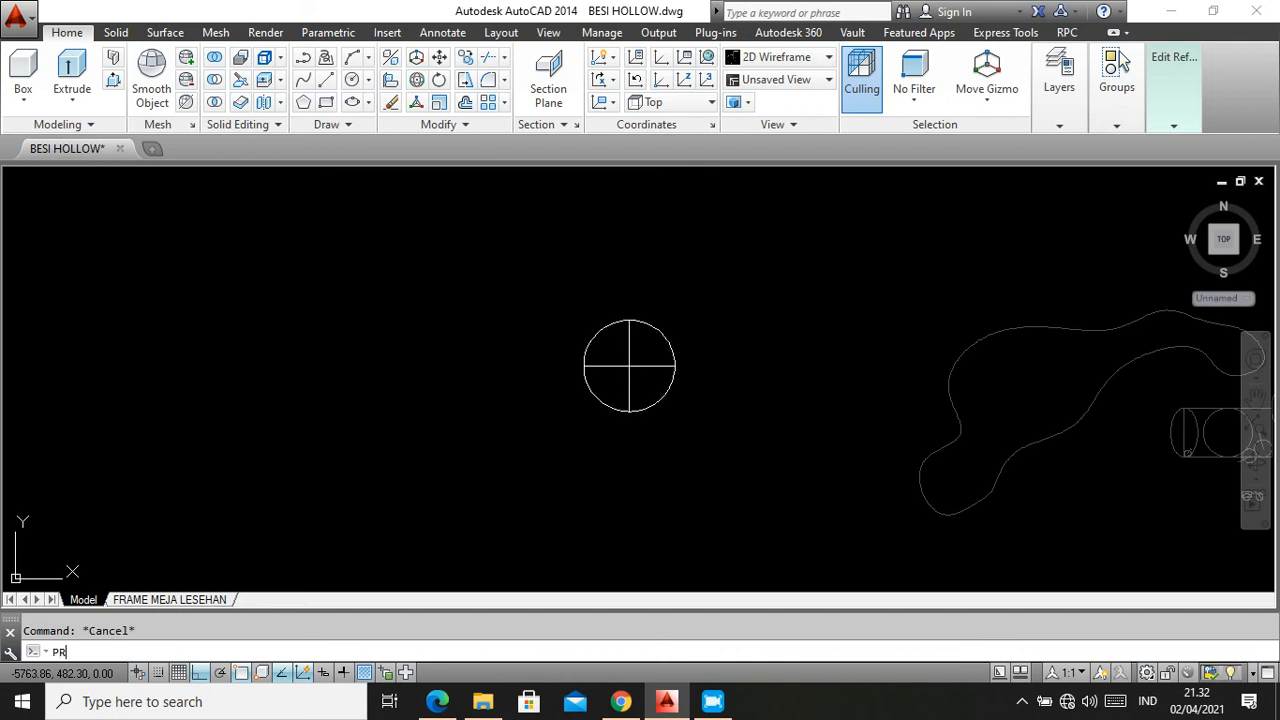
{"action": "type", "text": "R"}
{"action": "key", "text": "Return"}
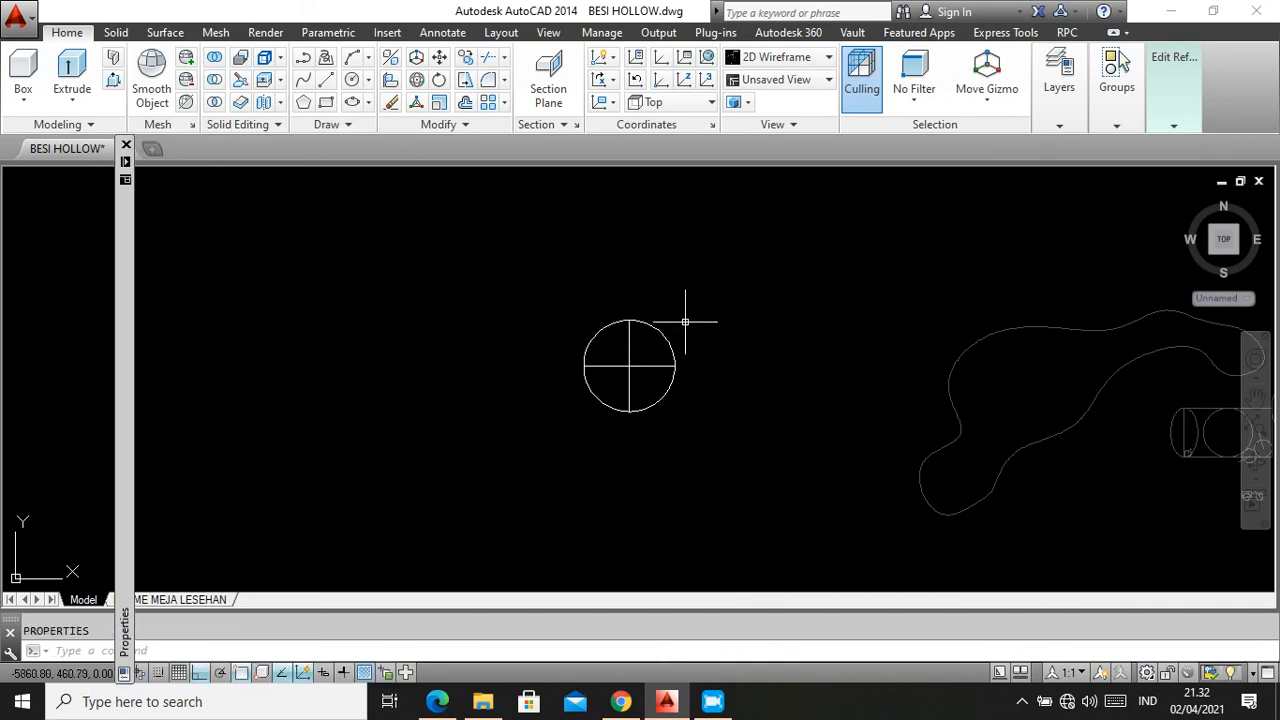
{"action": "left_click", "coordinate": [700, 423]}
{"action": "left_click", "coordinate": [567, 311]}
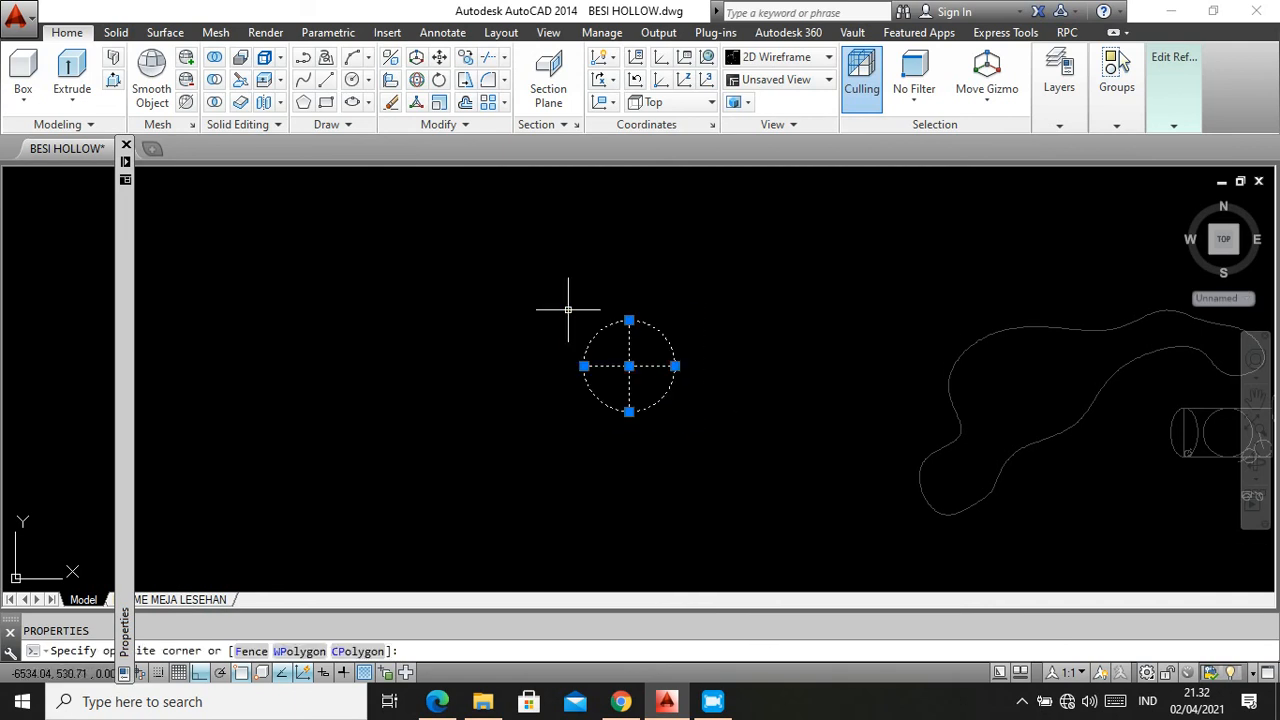
{"action": "mouse_move", "coordinate": [127, 262]}
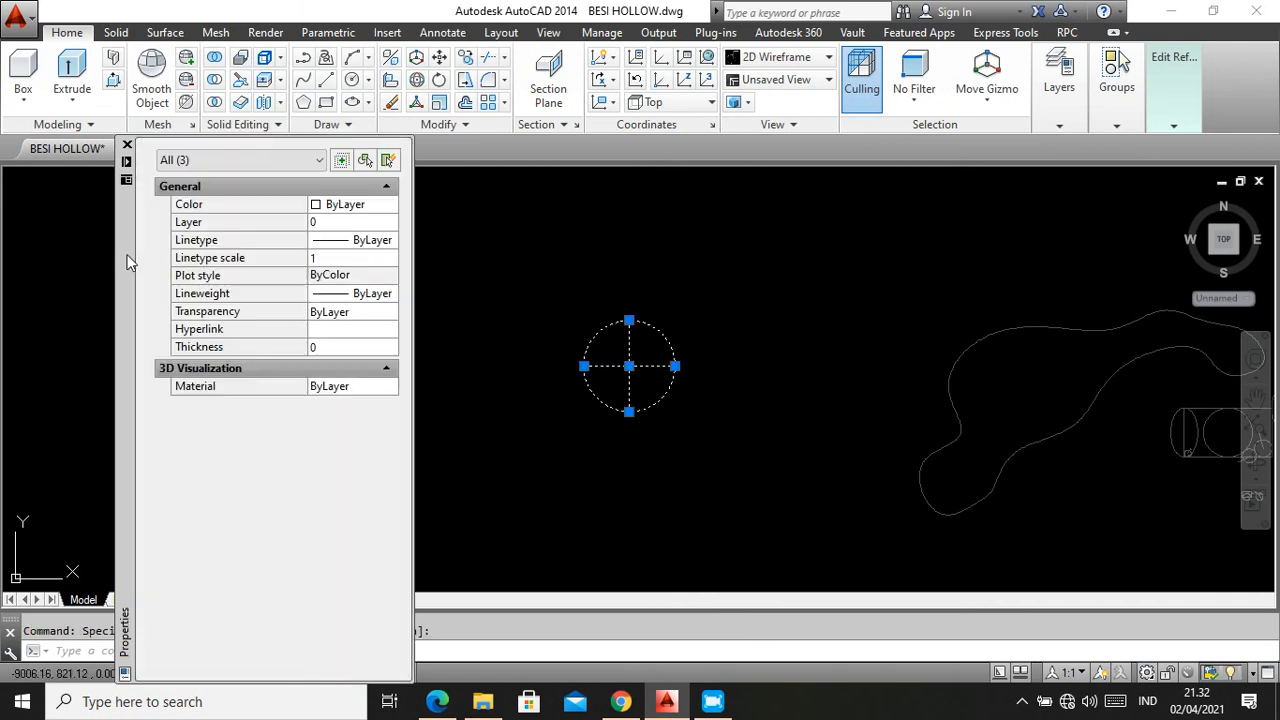
{"action": "left_click", "coordinate": [388, 206]}
{"action": "left_click", "coordinate": [392, 204]}
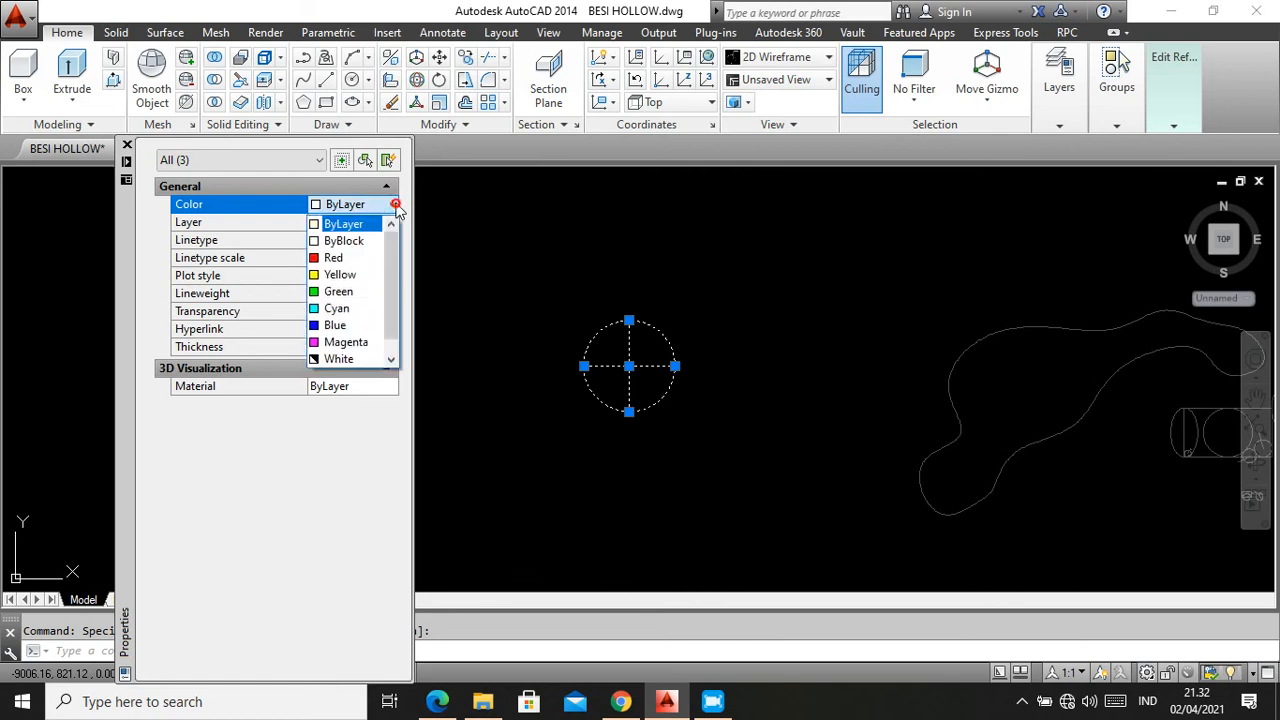
{"action": "left_click", "coordinate": [340, 258]}
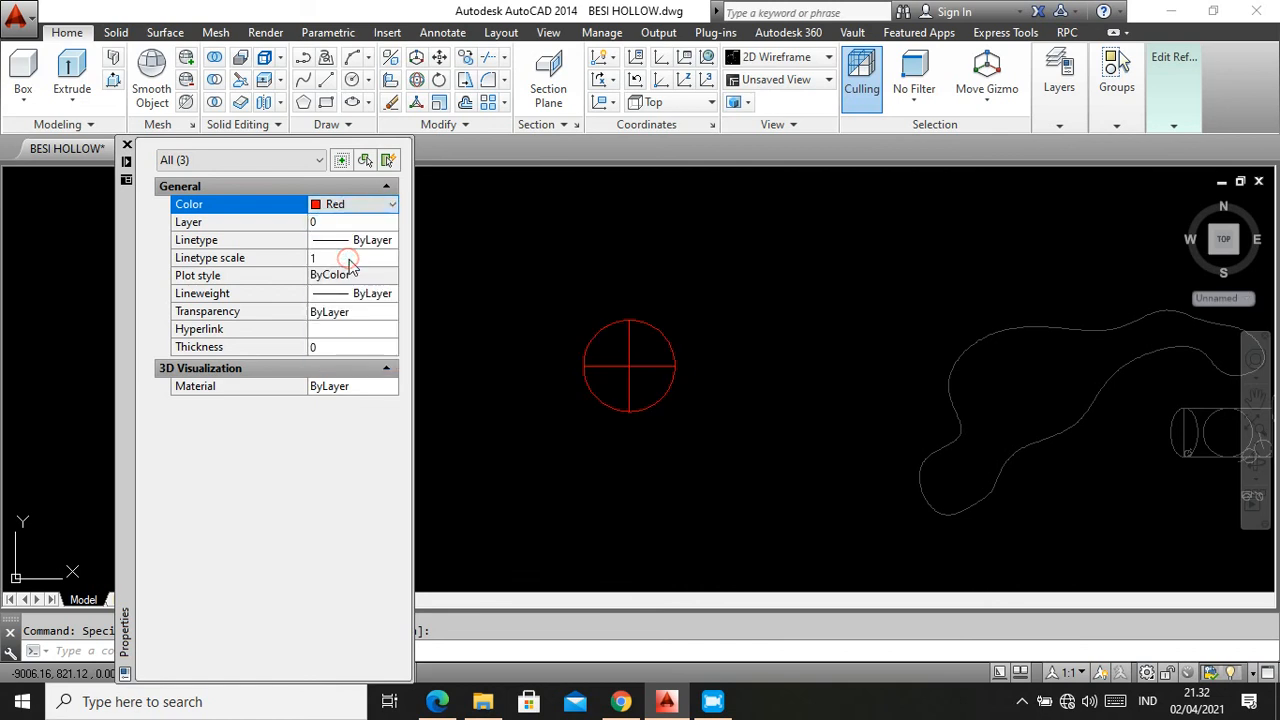
{"action": "left_click", "coordinate": [127, 147]}
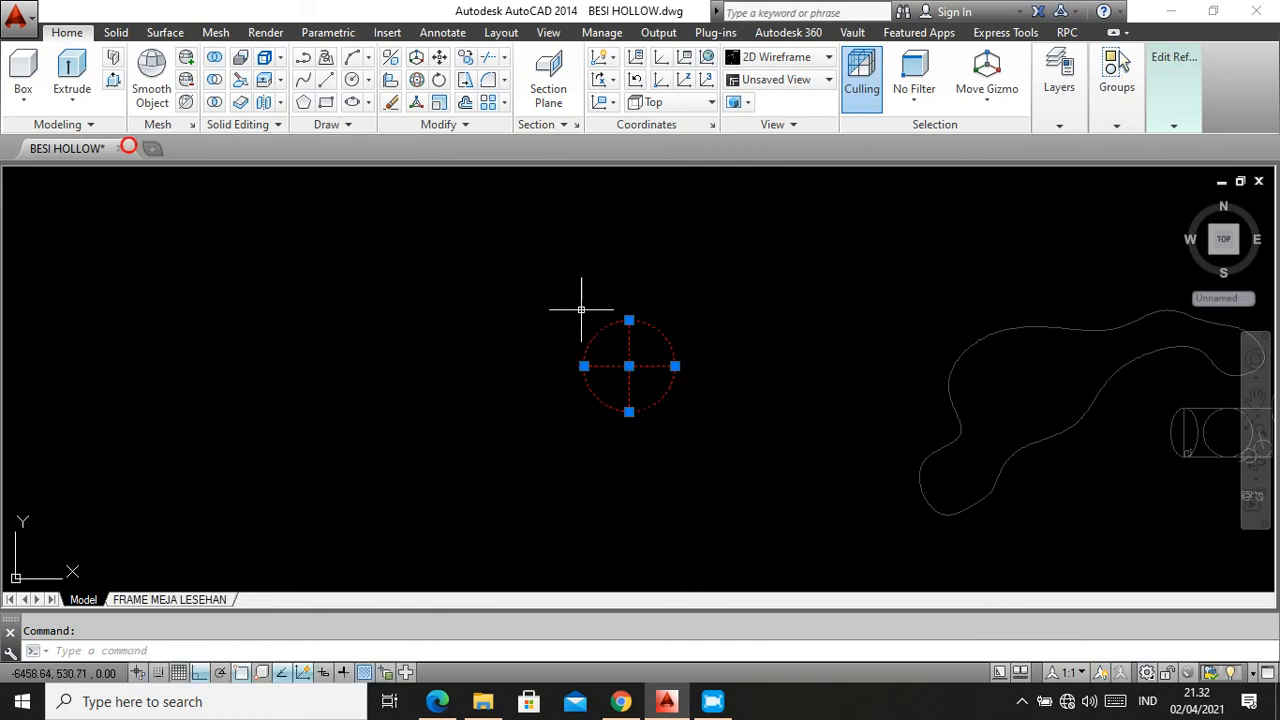
{"action": "key", "text": "Escape"}
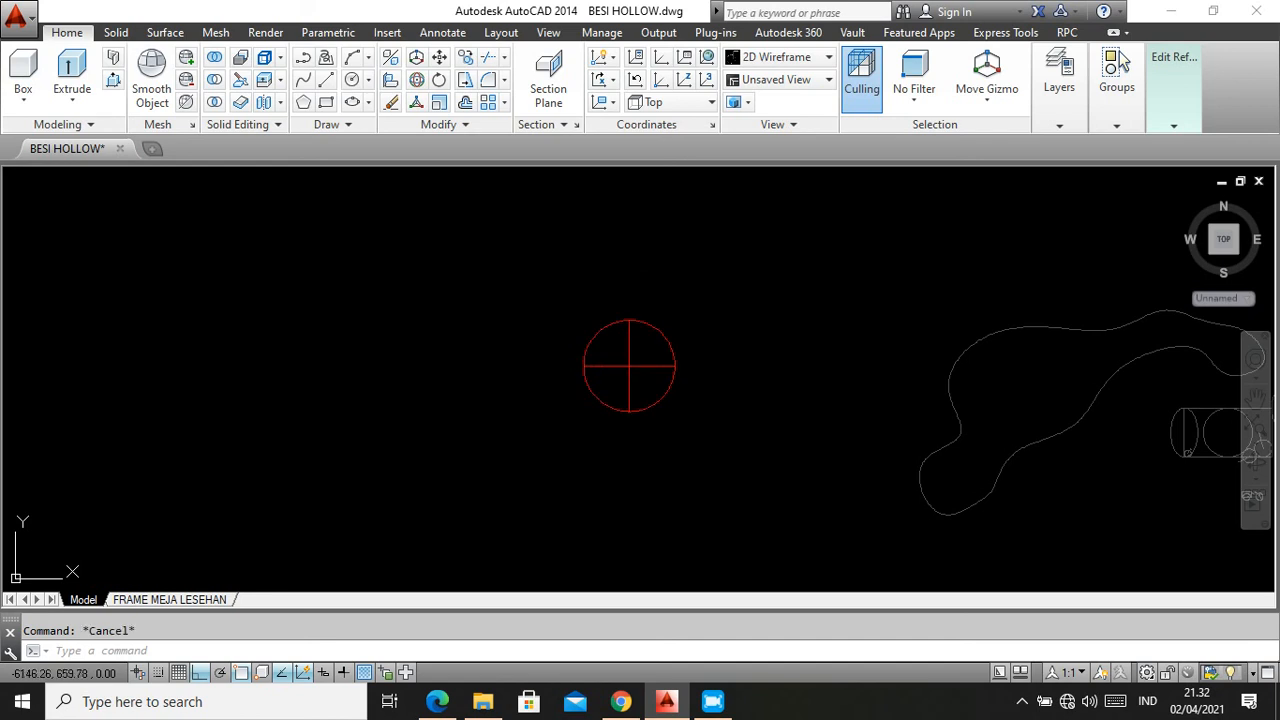
{"action": "right_click", "coordinate": [634, 287]}
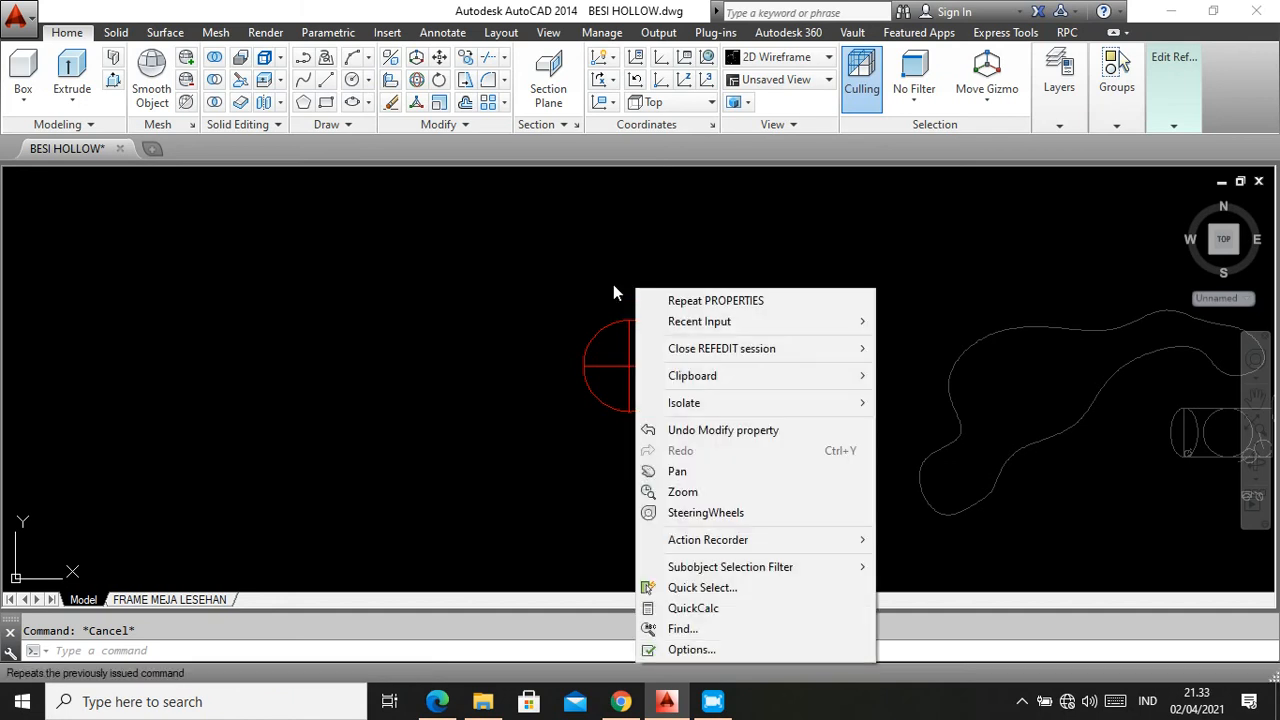
{"action": "left_click", "coordinate": [601, 277]}
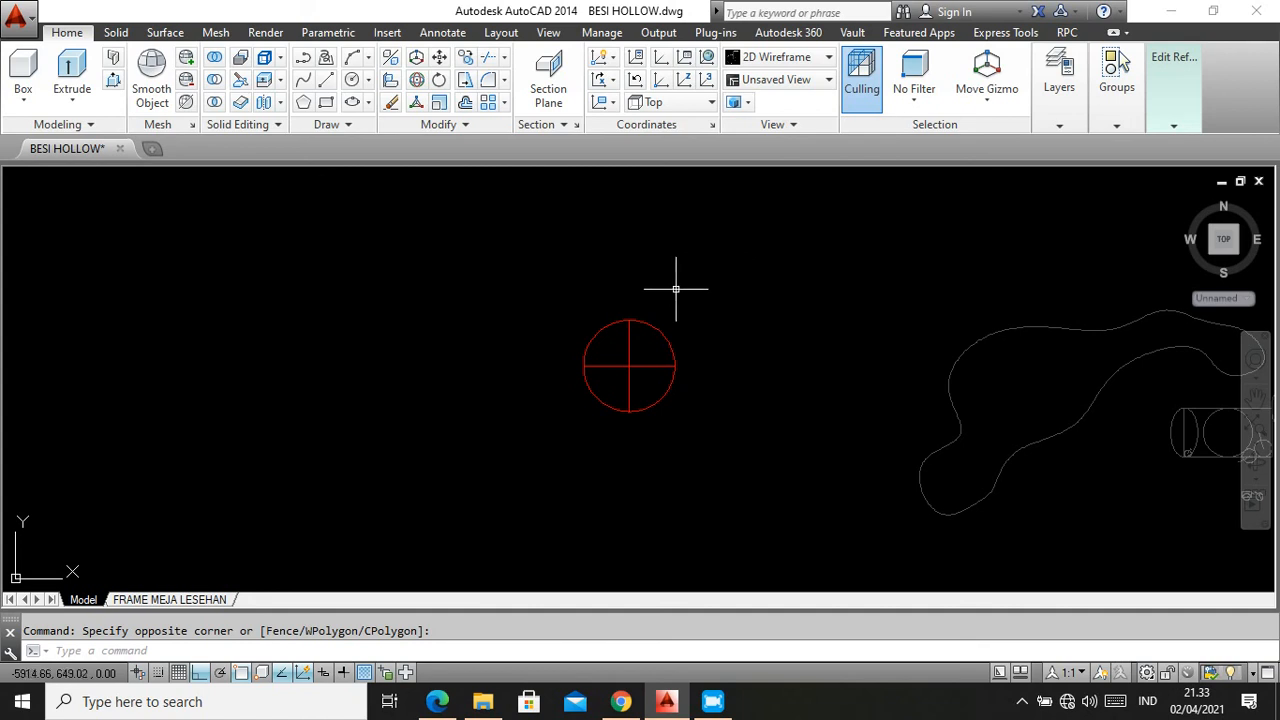
{"action": "scroll", "coordinate": [675, 290], "scroll_direction": "down", "scroll_amount": 2}
{"action": "scroll", "coordinate": [720, 352], "scroll_direction": "up", "scroll_amount": 2}
{"action": "scroll", "coordinate": [687, 348], "scroll_direction": "down", "scroll_amount": 2}
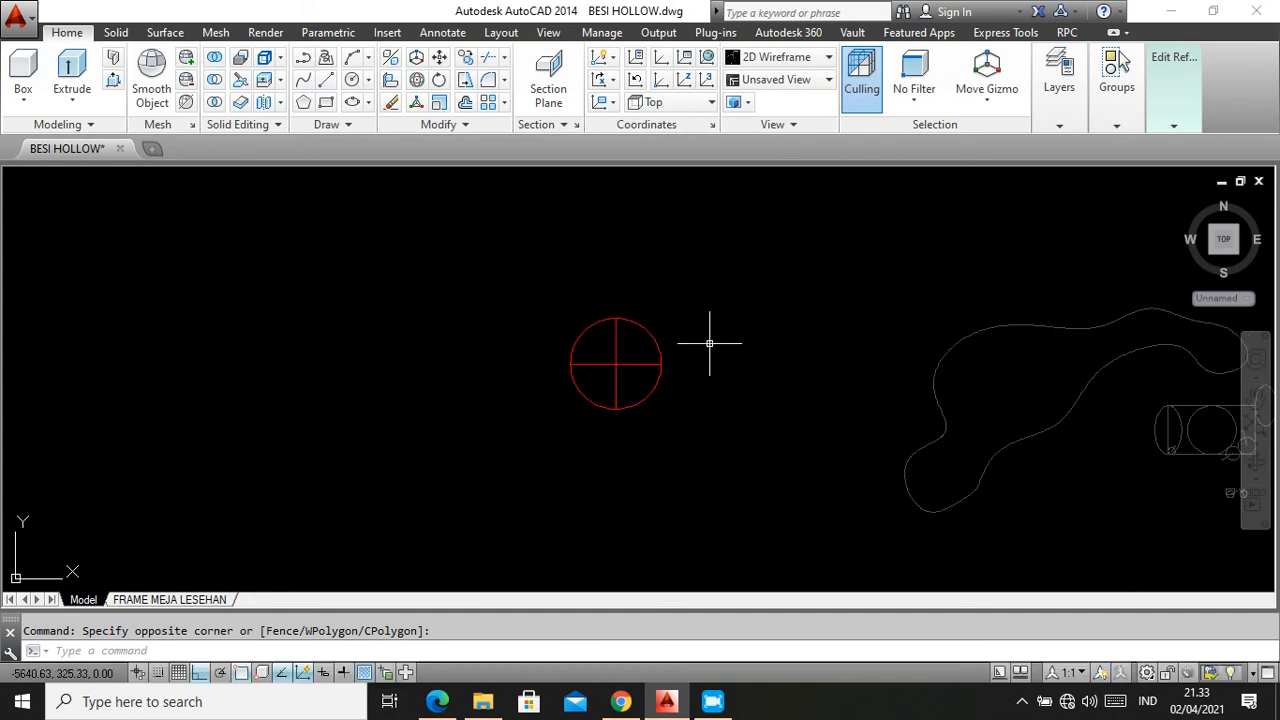
Save the reference edits back to the CIRCLE block definition
{"action": "left_click", "coordinate": [1176, 127]}
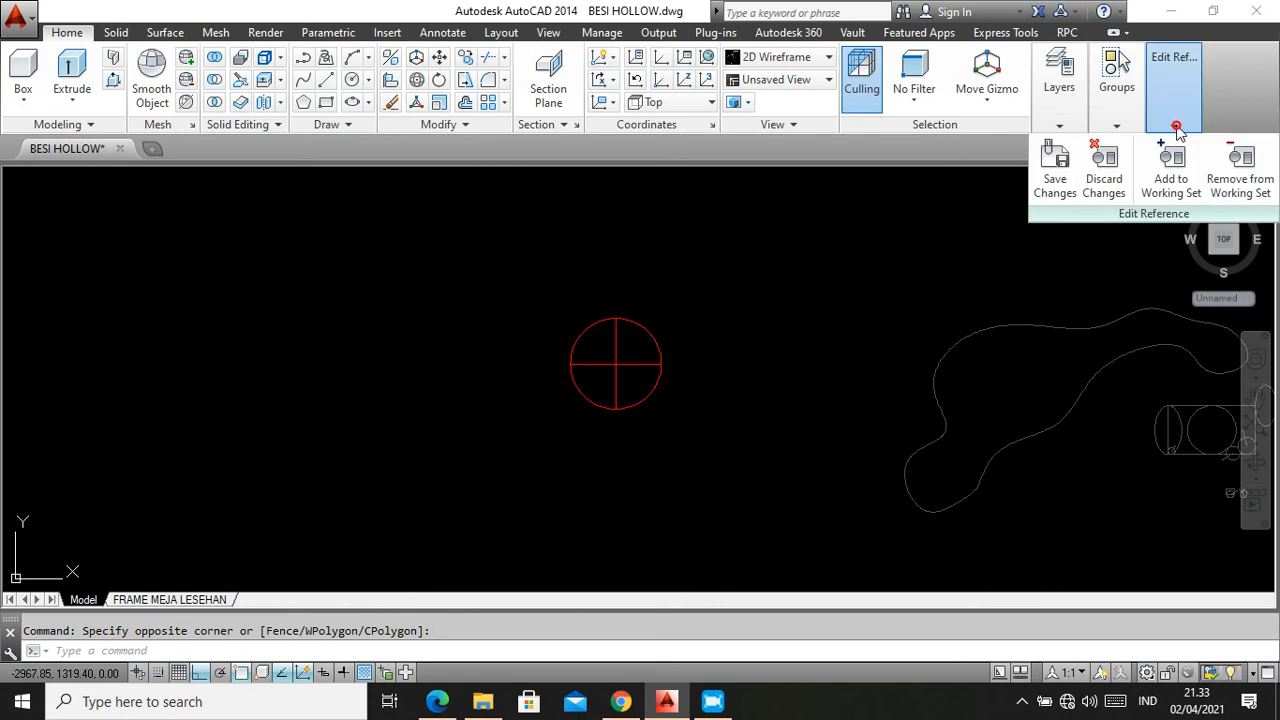
{"action": "left_click", "coordinate": [1056, 165]}
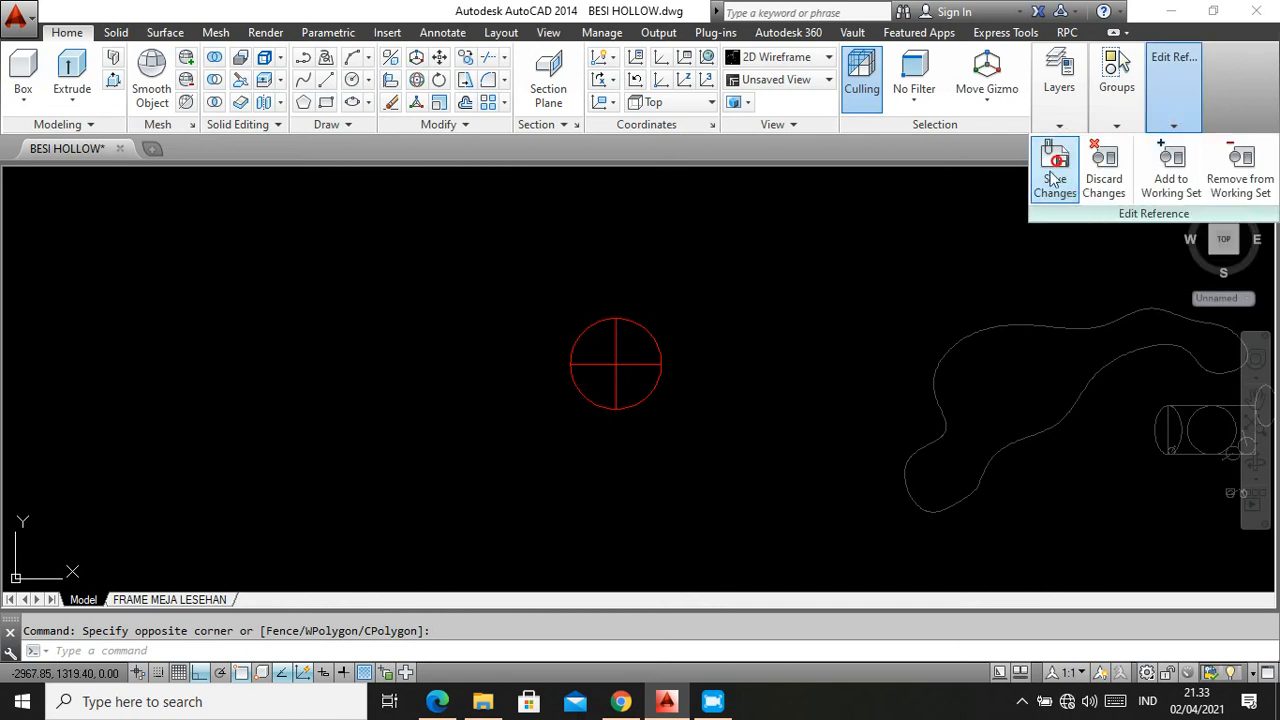
{"action": "left_click", "coordinate": [651, 398]}
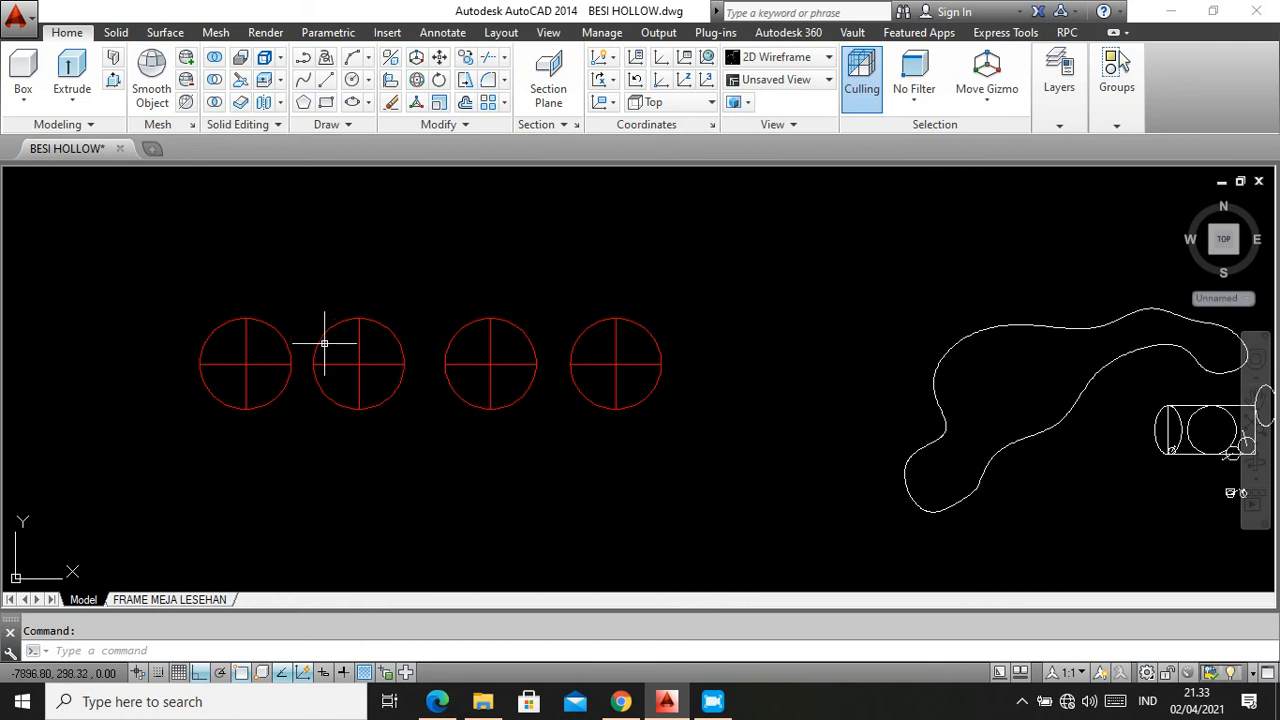
Switch to the PDF tutorial in Edge and read the II.8 Hatch Tool section, including its hatch dialog and pattern figures
{"action": "scroll", "coordinate": [502, 352], "scroll_direction": "down", "scroll_amount": 2}
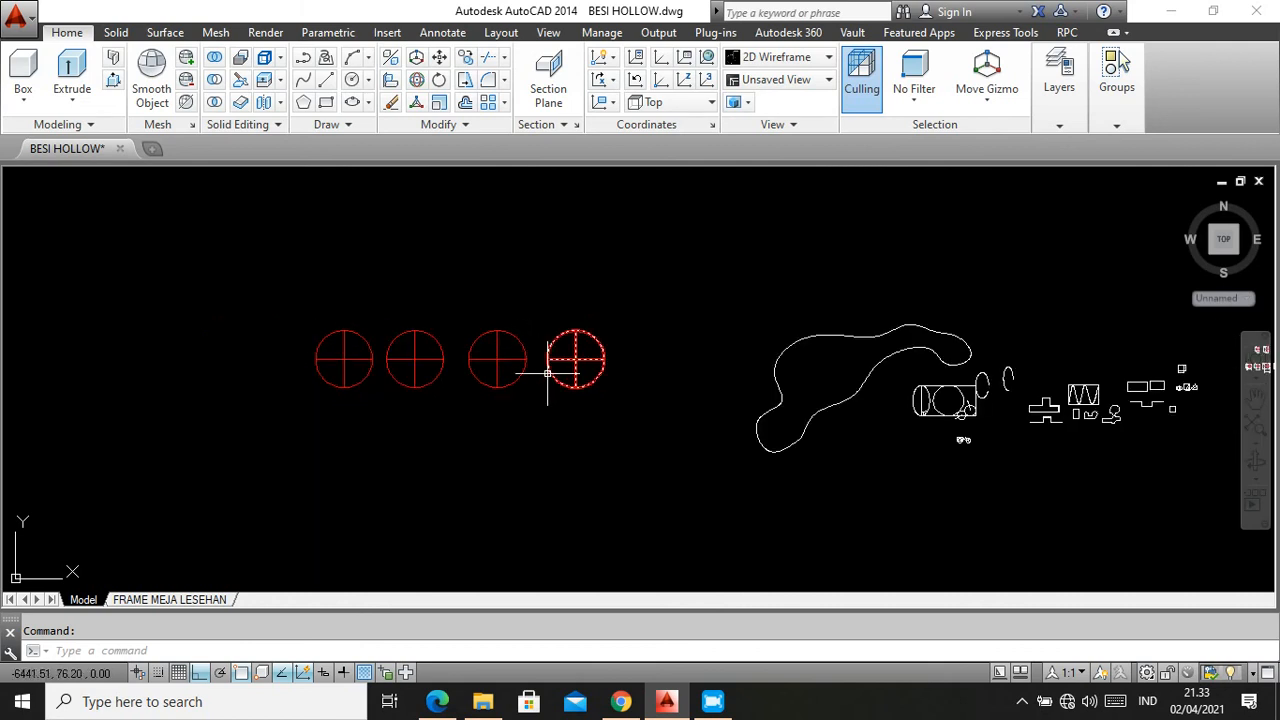
{"action": "left_click", "coordinate": [440, 702]}
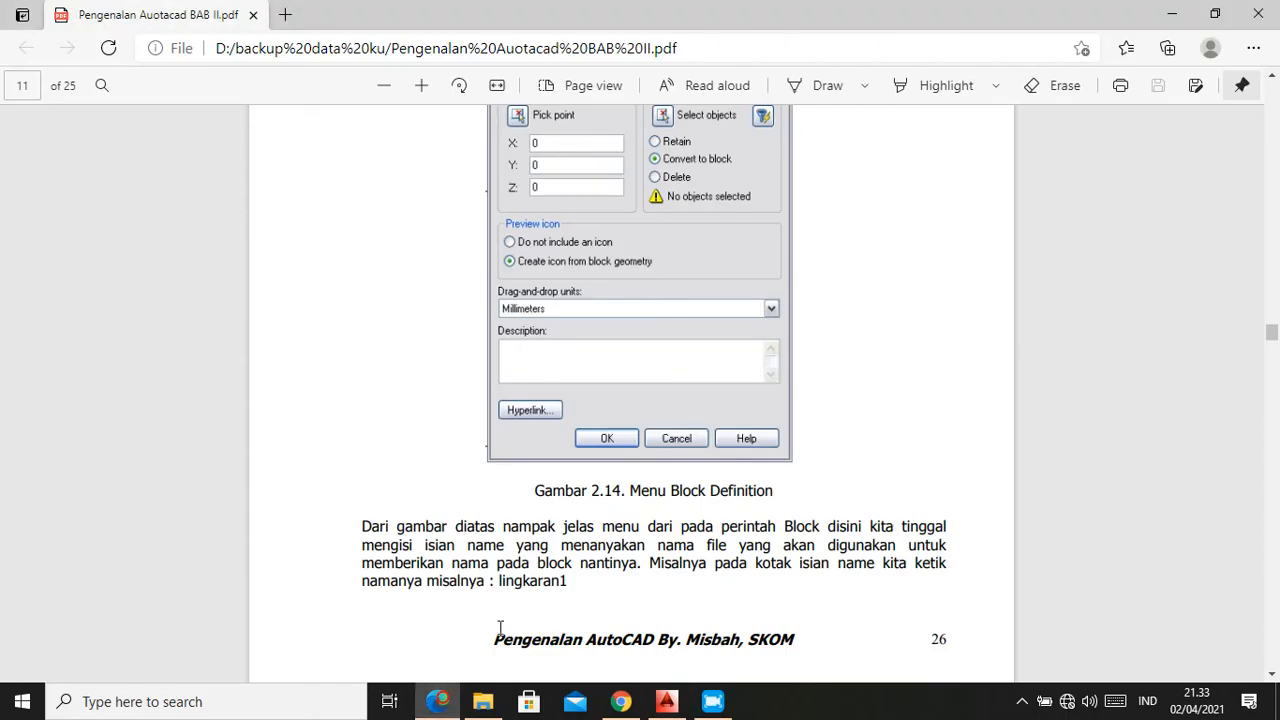
{"action": "scroll", "coordinate": [622, 418], "scroll_direction": "up", "scroll_amount": 2}
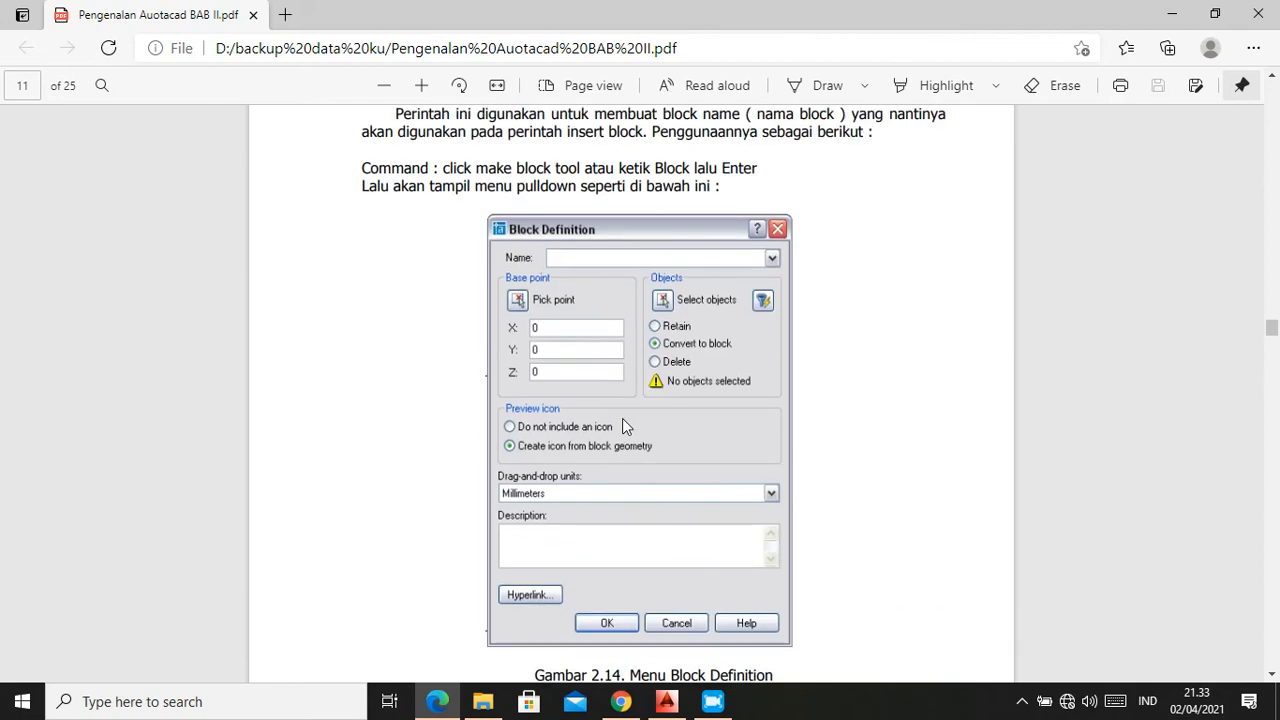
{"action": "scroll", "coordinate": [622, 418], "scroll_direction": "up", "scroll_amount": 2}
{"action": "scroll", "coordinate": [580, 350], "scroll_direction": "down", "scroll_amount": 9}
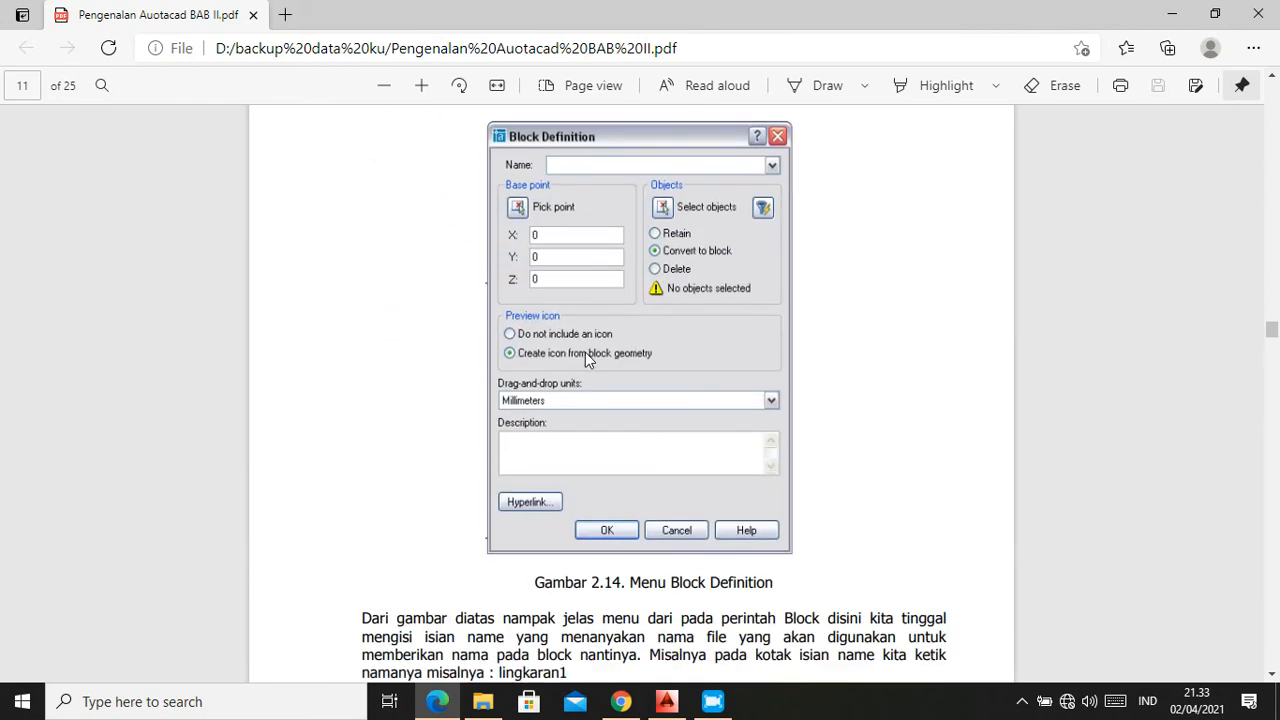
{"action": "scroll", "coordinate": [585, 352], "scroll_direction": "down", "scroll_amount": 3}
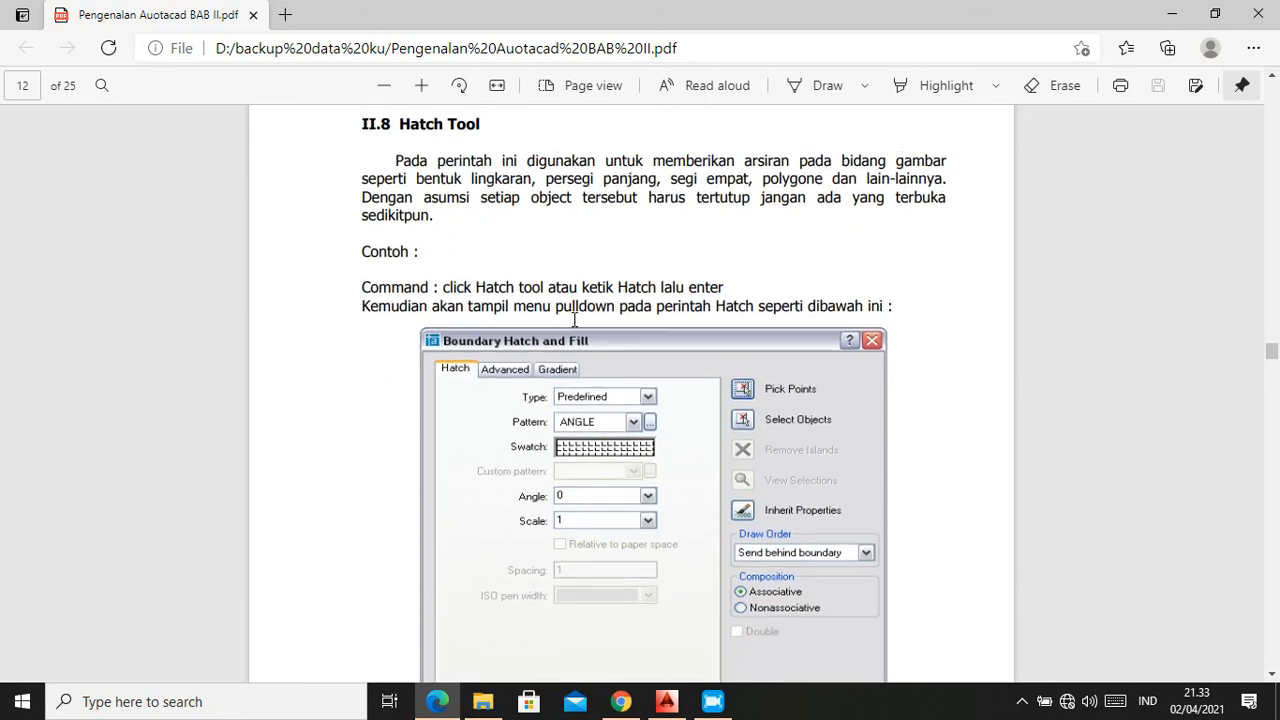
{"action": "scroll", "coordinate": [493, 287], "scroll_direction": "up", "scroll_amount": 1}
{"action": "scroll", "coordinate": [540, 249], "scroll_direction": "down", "scroll_amount": 3}
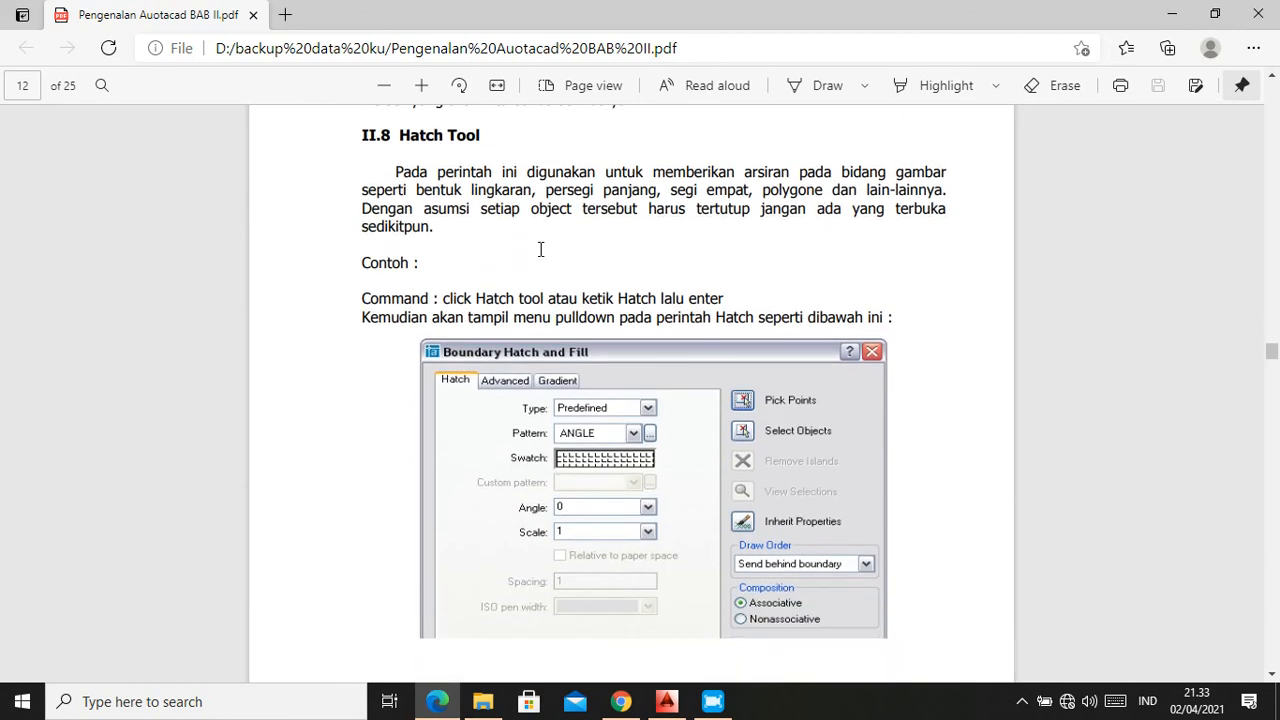
{"action": "scroll", "coordinate": [620, 475], "scroll_direction": "down", "scroll_amount": 6}
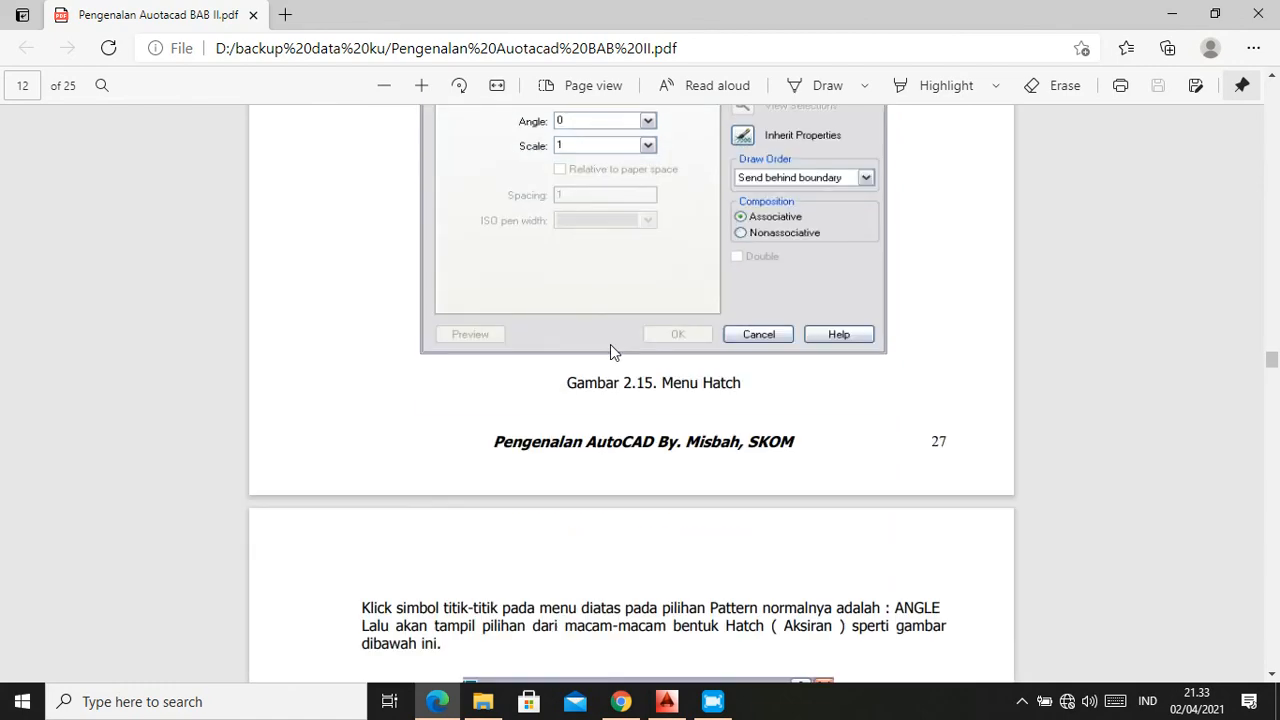
{"action": "scroll", "coordinate": [622, 477], "scroll_direction": "down", "scroll_amount": 3}
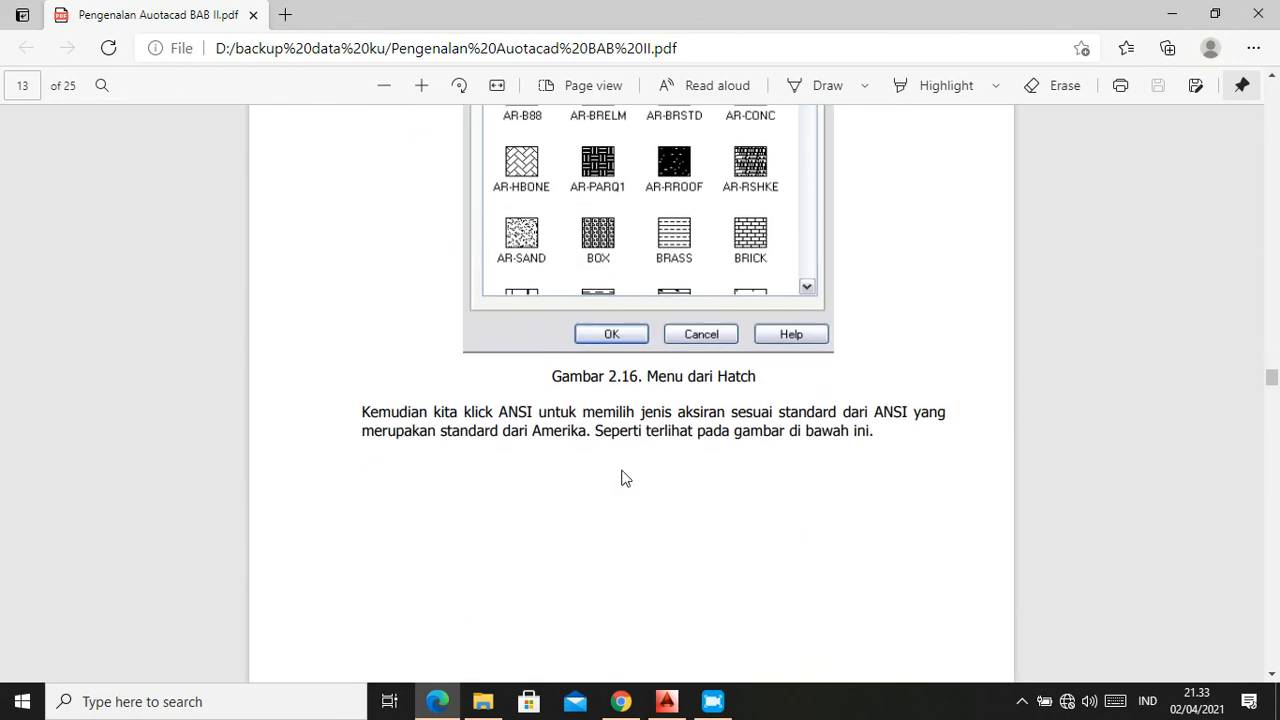
Return to AutoCAD and start a Hatch at the rectangle with the large circle, using the ANSI31 pattern in Red
{"action": "left_click", "coordinate": [666, 701]}
{"action": "scroll", "coordinate": [508, 428], "scroll_direction": "down", "scroll_amount": 3}
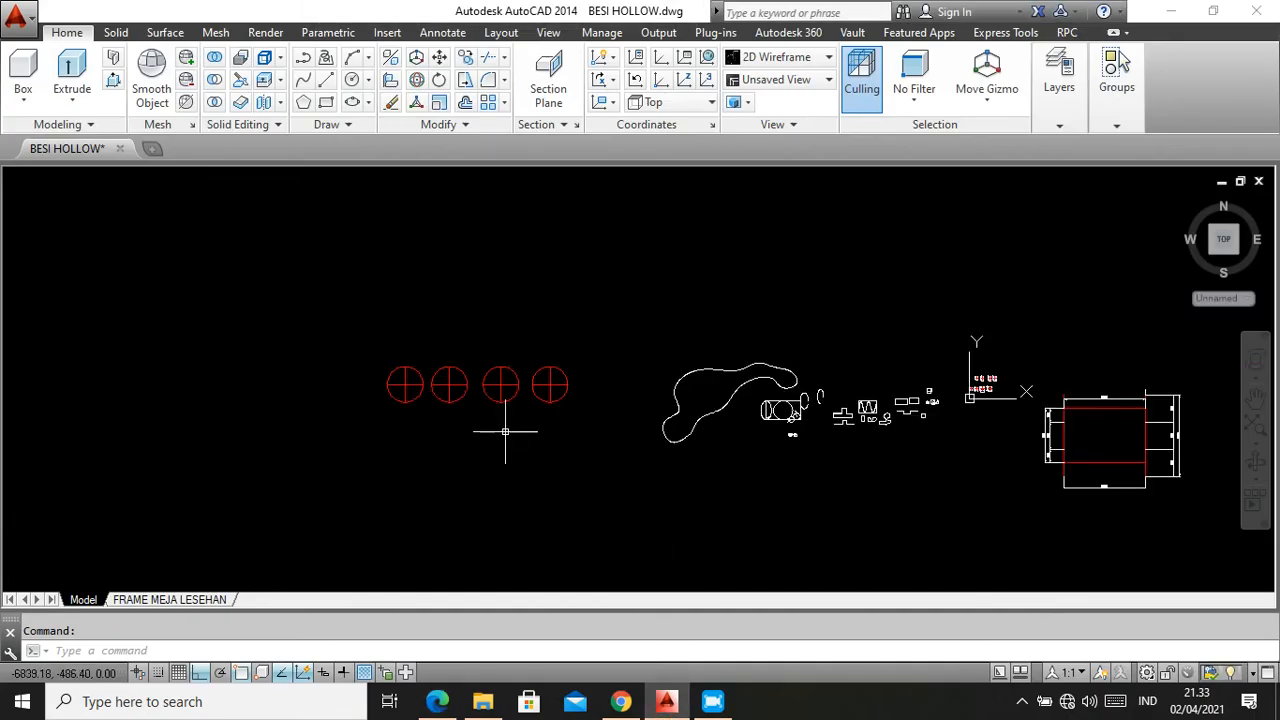
{"action": "scroll", "coordinate": [523, 410], "scroll_direction": "down", "scroll_amount": 3}
{"action": "scroll", "coordinate": [680, 406], "scroll_direction": "up", "scroll_amount": 6}
{"action": "scroll", "coordinate": [711, 410], "scroll_direction": "down", "scroll_amount": 3}
{"action": "scroll", "coordinate": [711, 410], "scroll_direction": "down", "scroll_amount": 4}
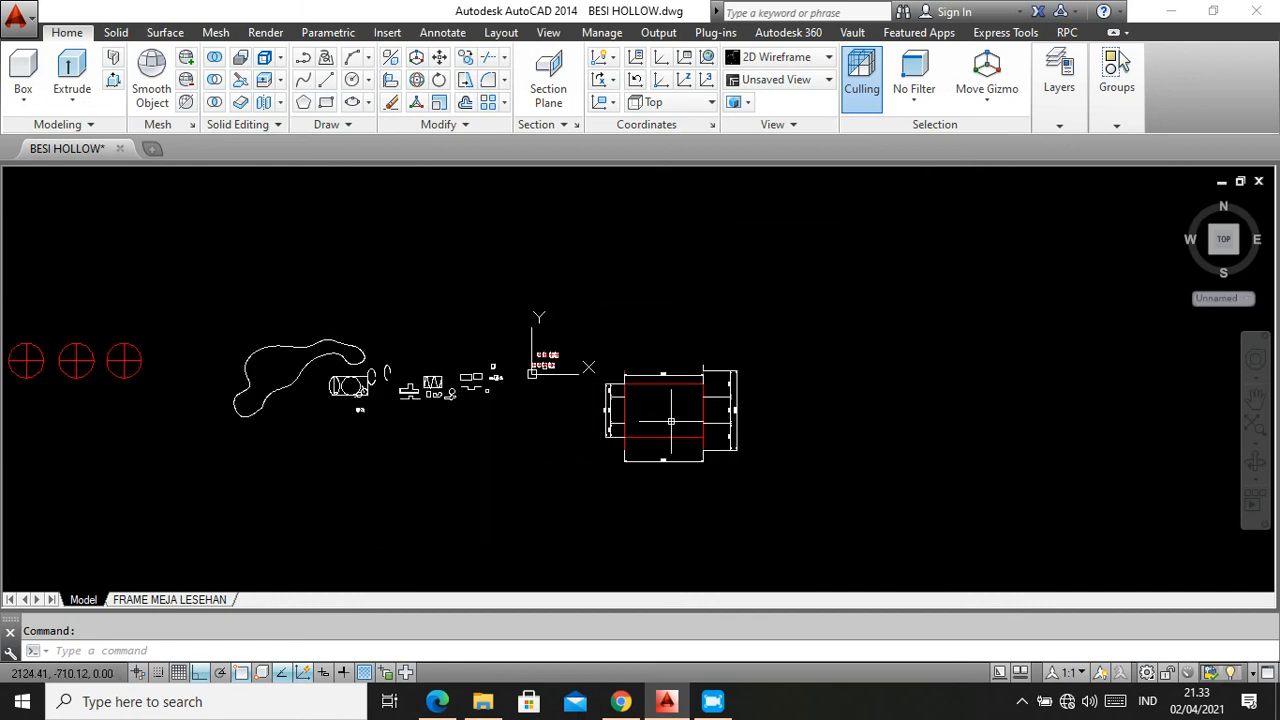
{"action": "scroll", "coordinate": [285, 385], "scroll_direction": "up", "scroll_amount": 6}
{"action": "scroll", "coordinate": [562, 421], "scroll_direction": "up", "scroll_amount": 4}
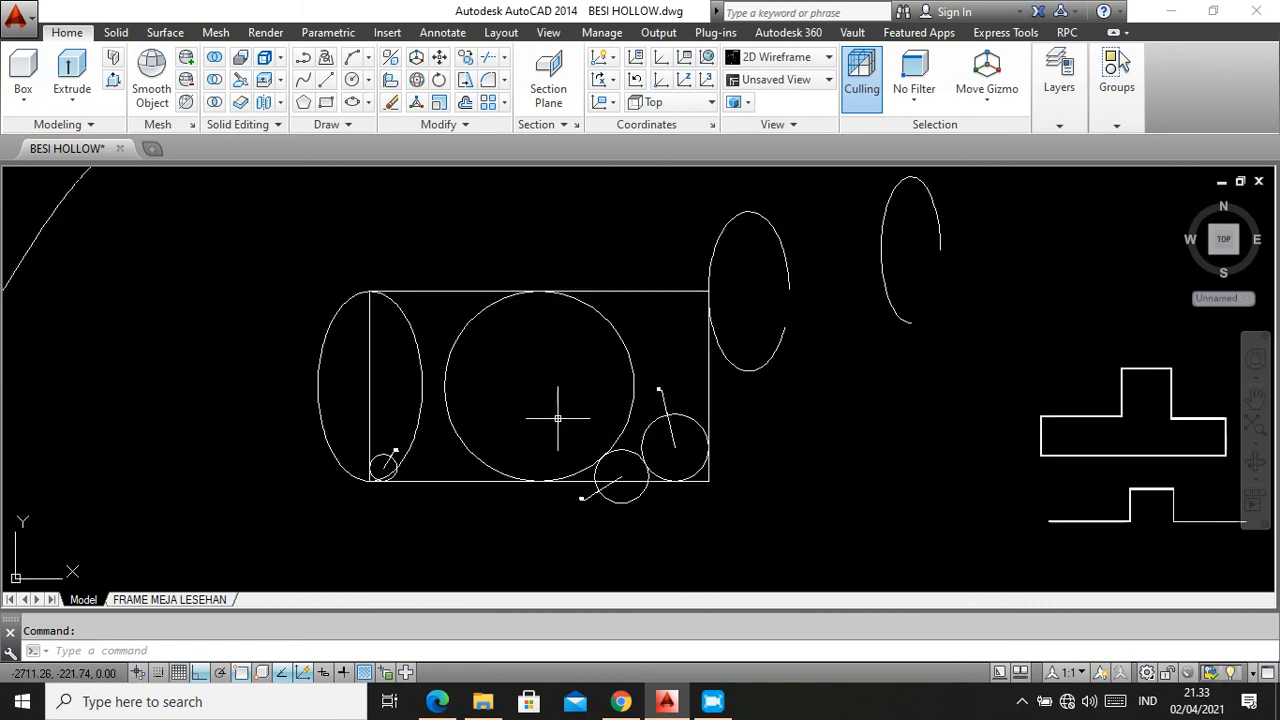
{"action": "type", "text": "H"}
{"action": "key", "text": "Return"}
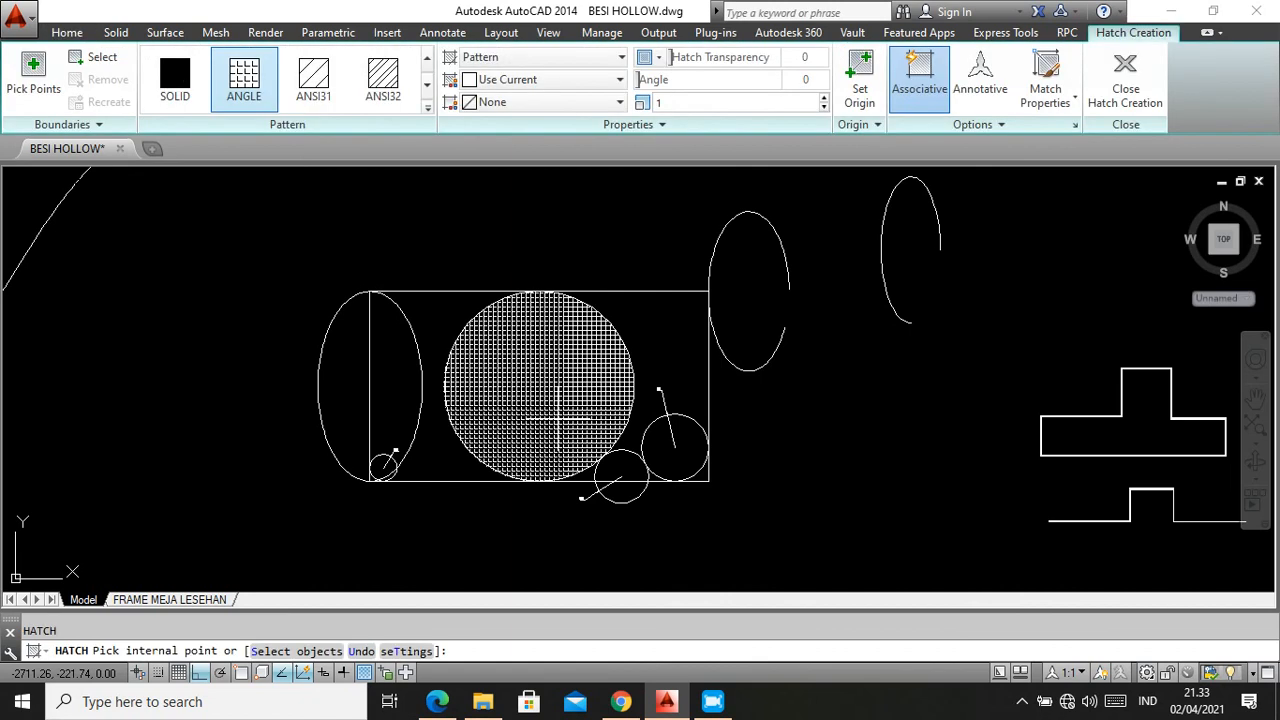
{"action": "left_click", "coordinate": [318, 86]}
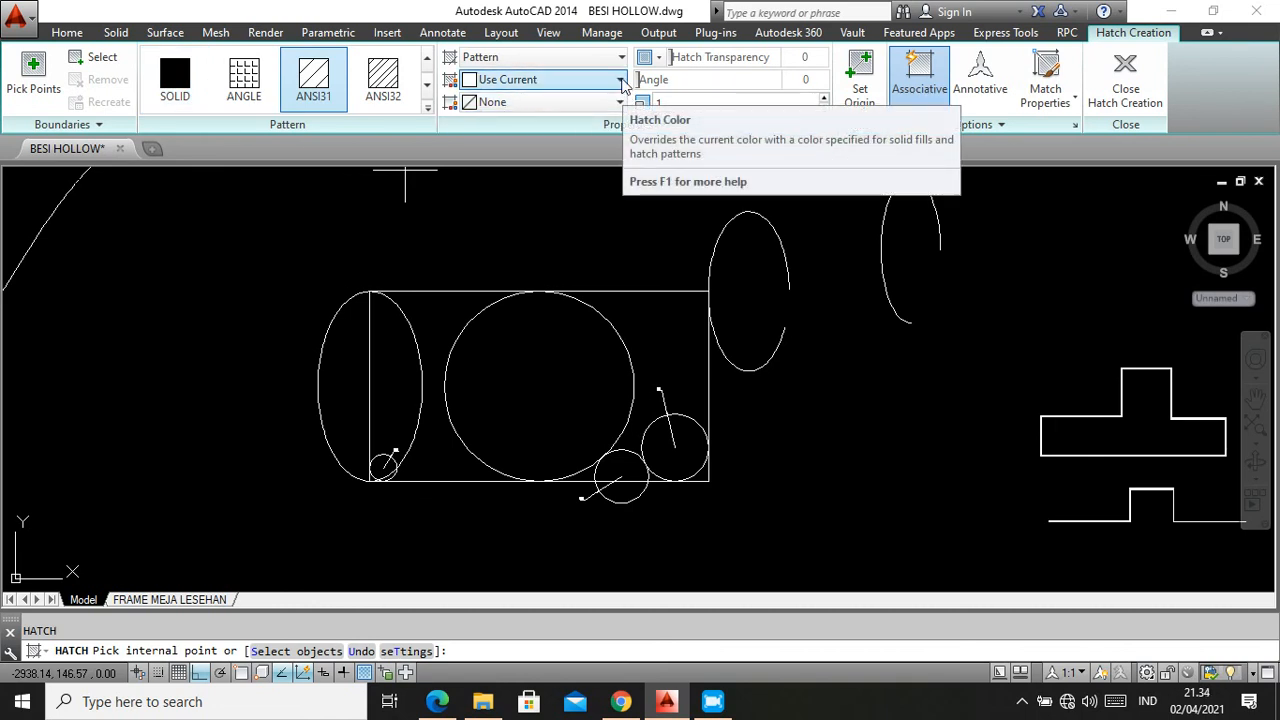
{"action": "left_click", "coordinate": [621, 79]}
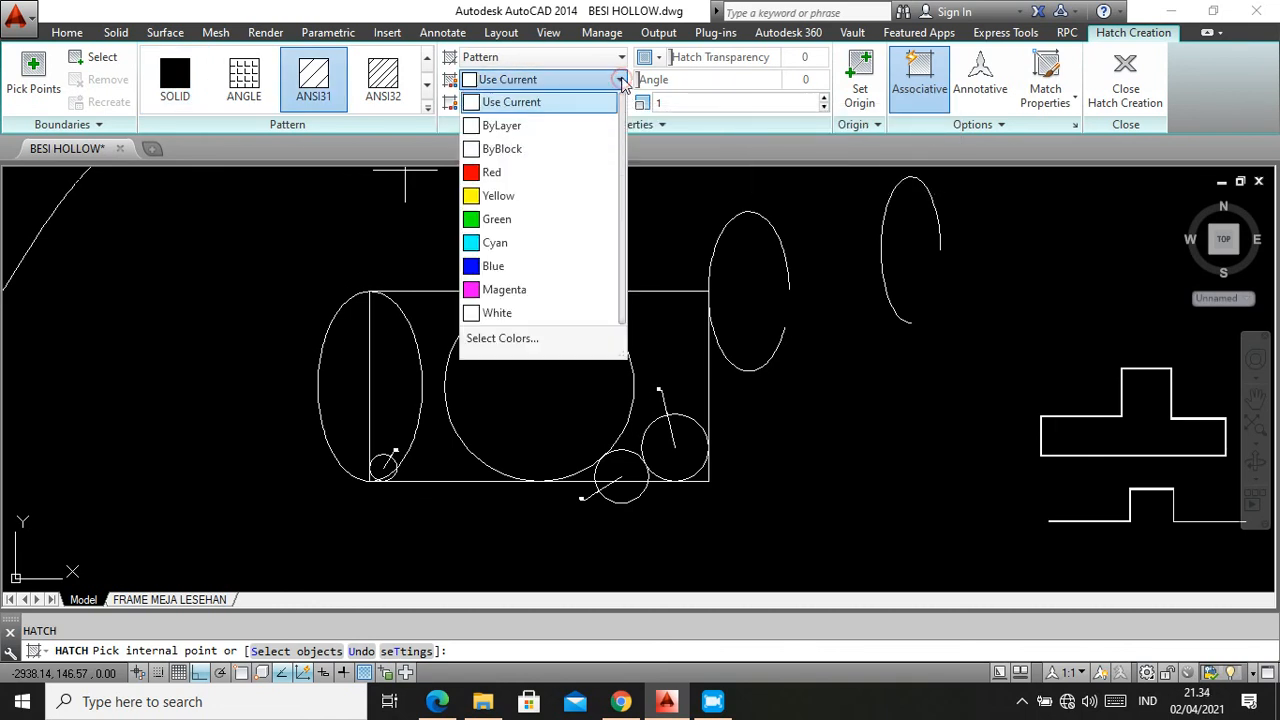
{"action": "left_click", "coordinate": [507, 174]}
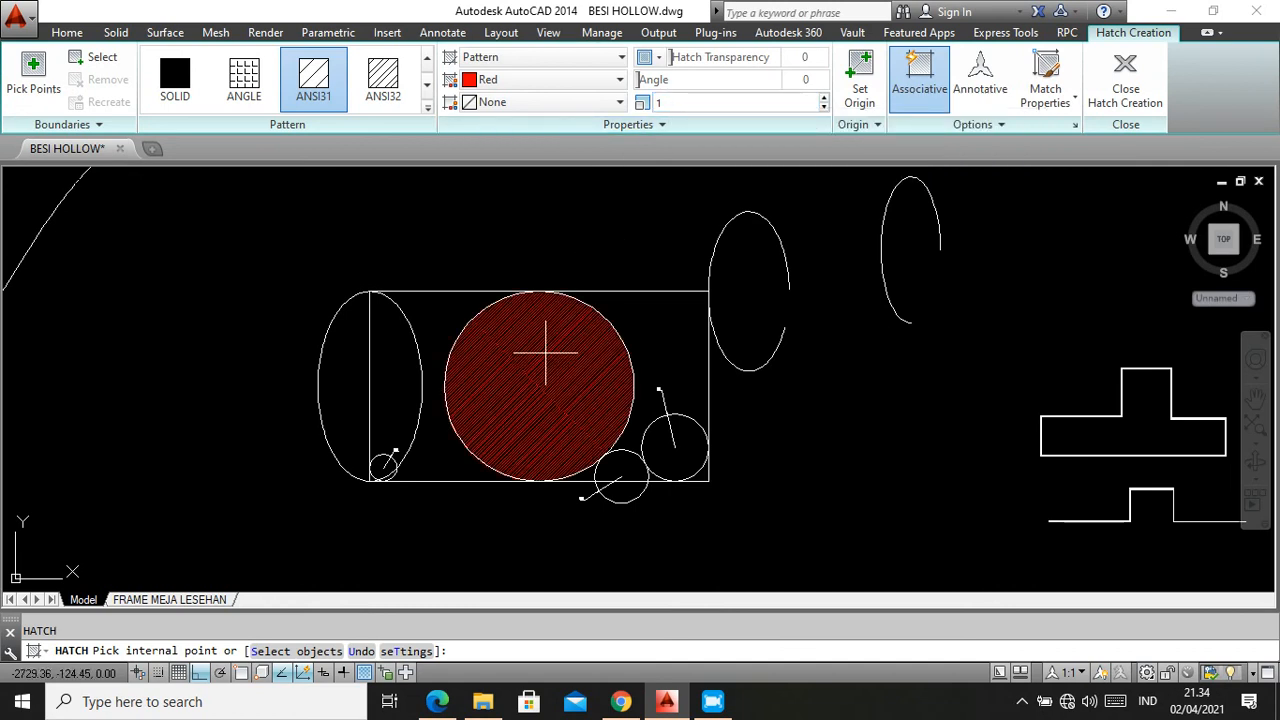
Try hatch scales of 5 and 15 for the ANSI31 hatch in the large circle
{"action": "left_click", "coordinate": [683, 104]}
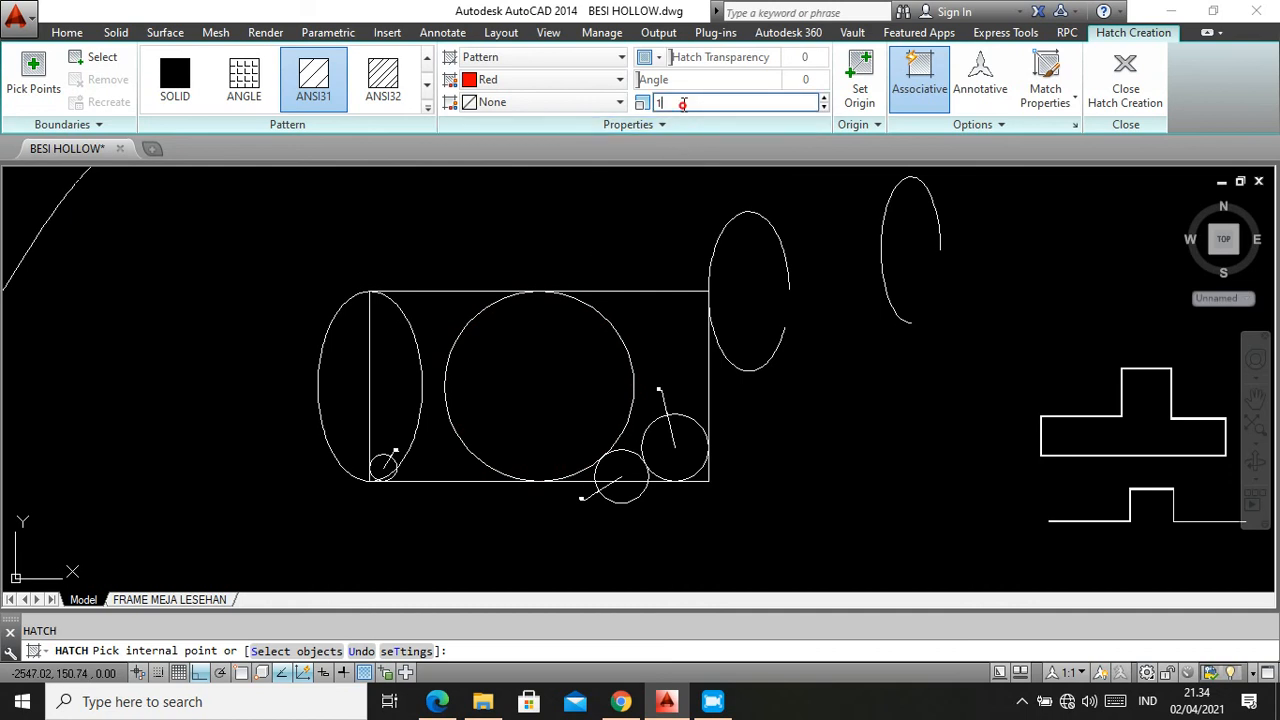
{"action": "type", "text": "5"}
{"action": "key", "text": "Return"}
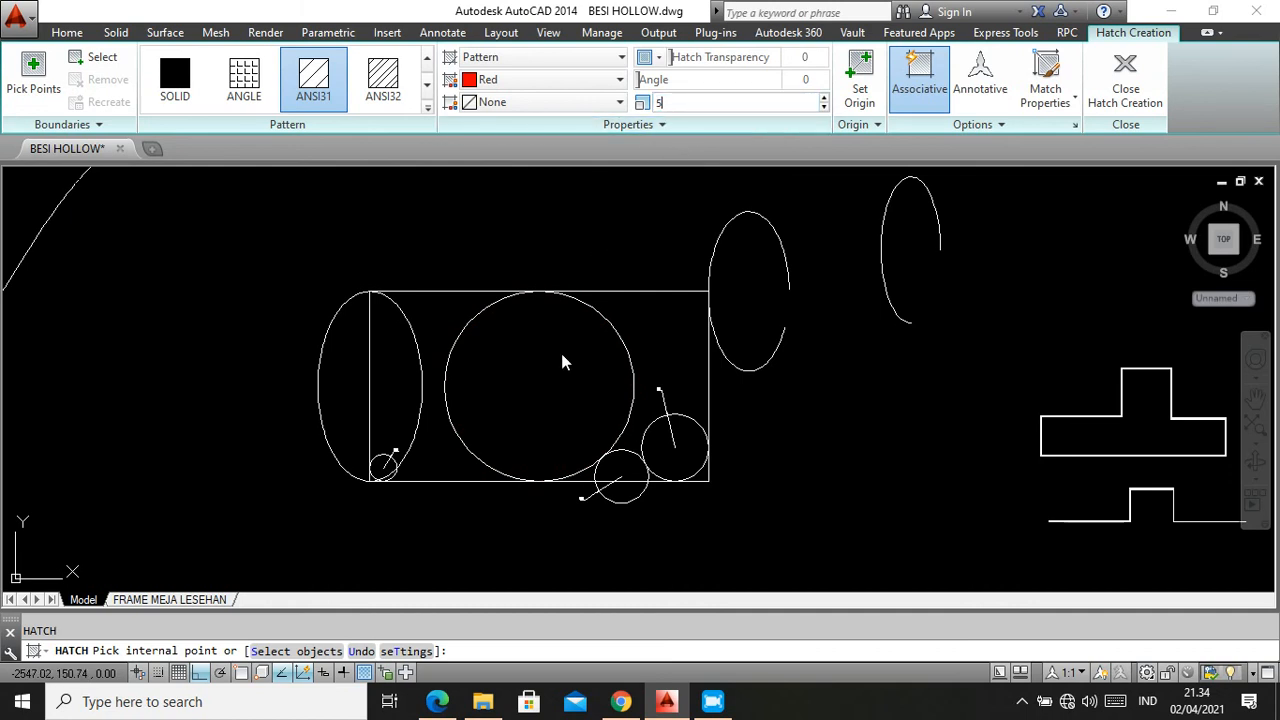
{"action": "left_click", "coordinate": [668, 104]}
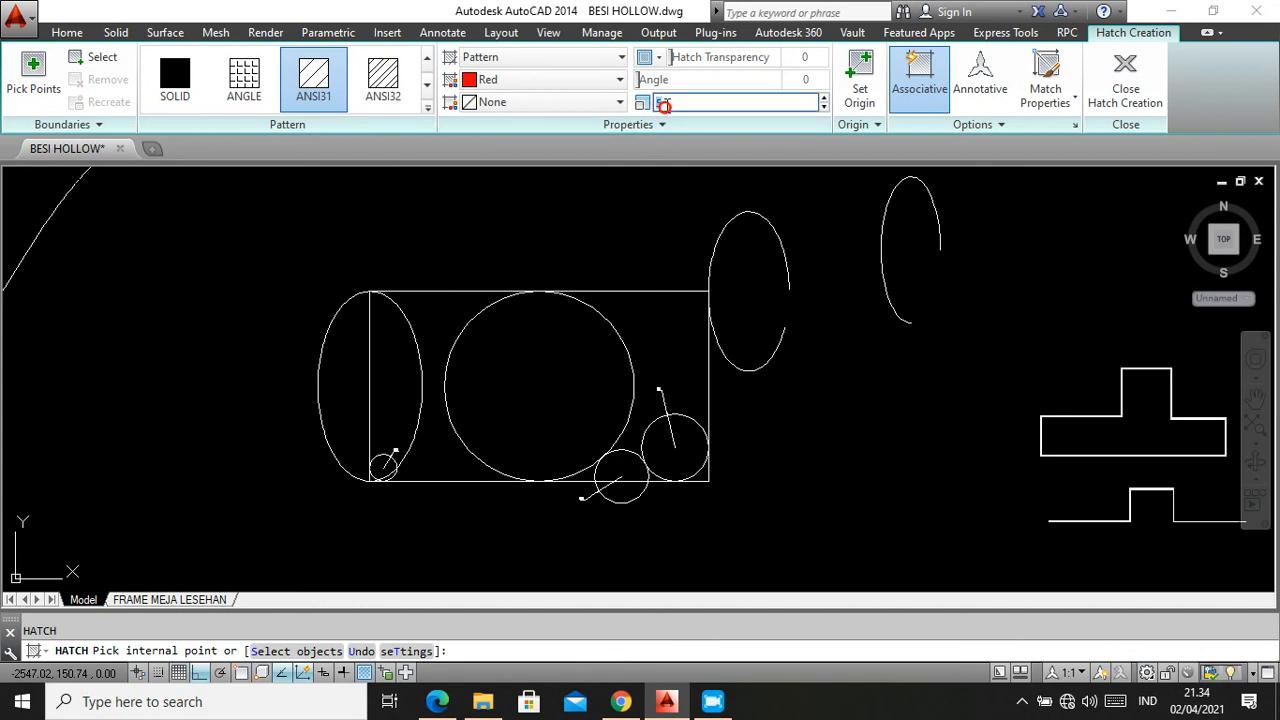
{"action": "type", "text": "15"}
{"action": "key", "text": "Return"}
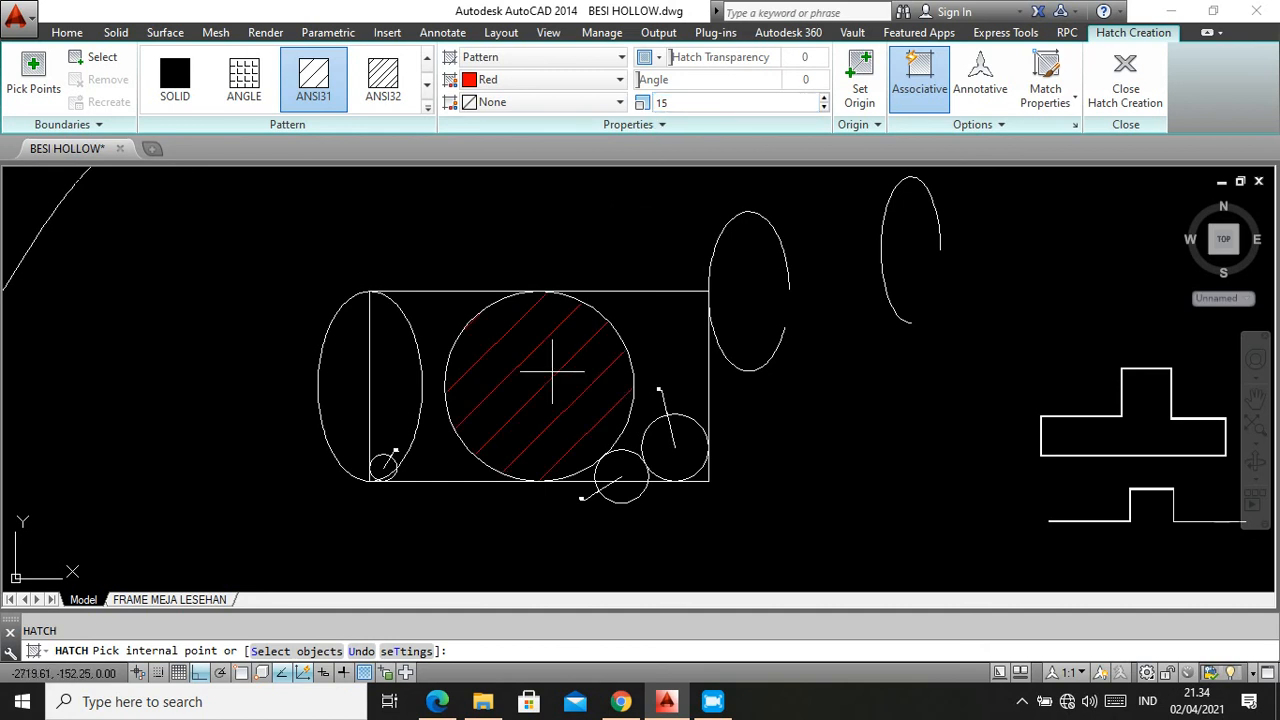
Set the hatch scale to 5 and hatch the large circle and the ellipse half inside the rectangle
{"action": "left_click", "coordinate": [682, 101]}
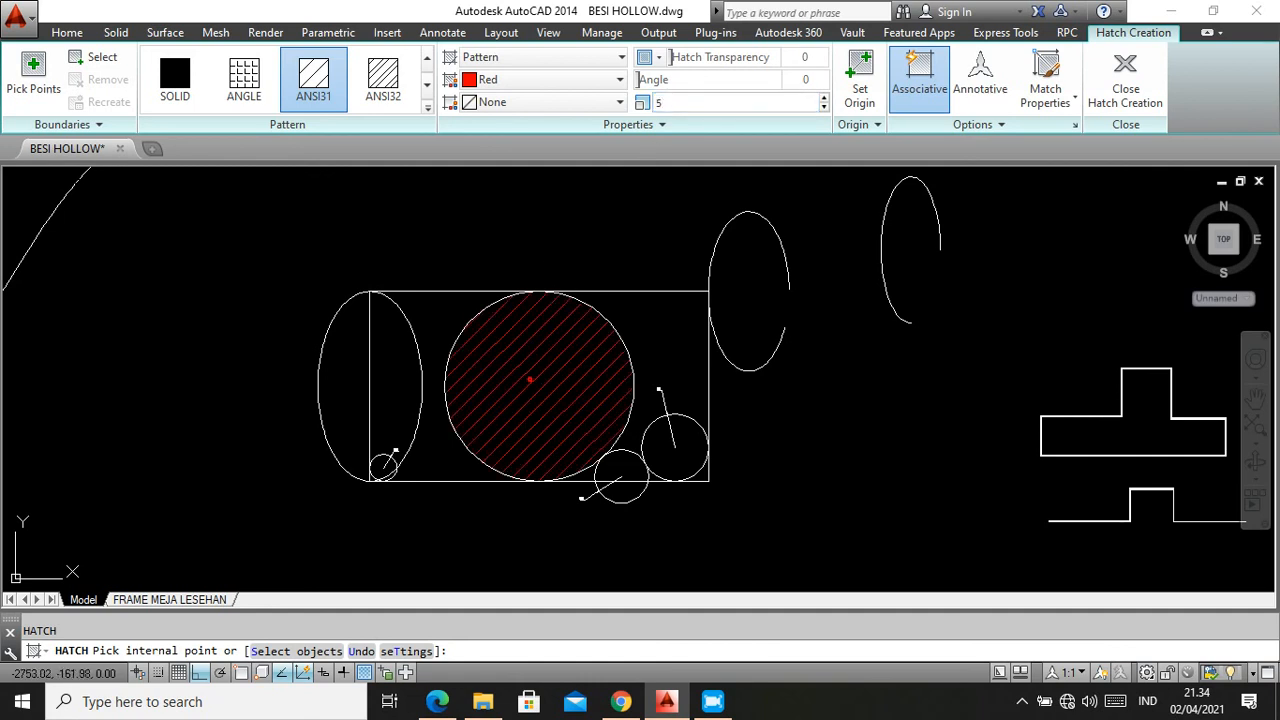
{"action": "left_click", "coordinate": [530, 378]}
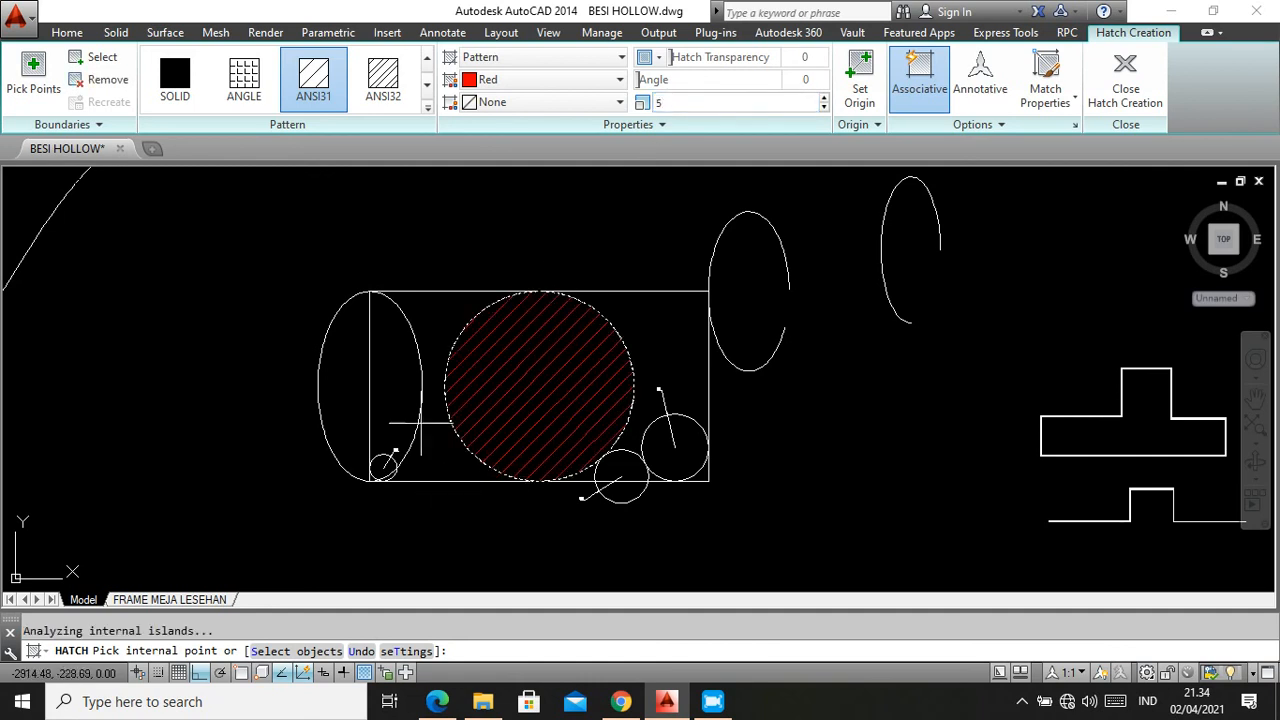
{"action": "left_click", "coordinate": [395, 370]}
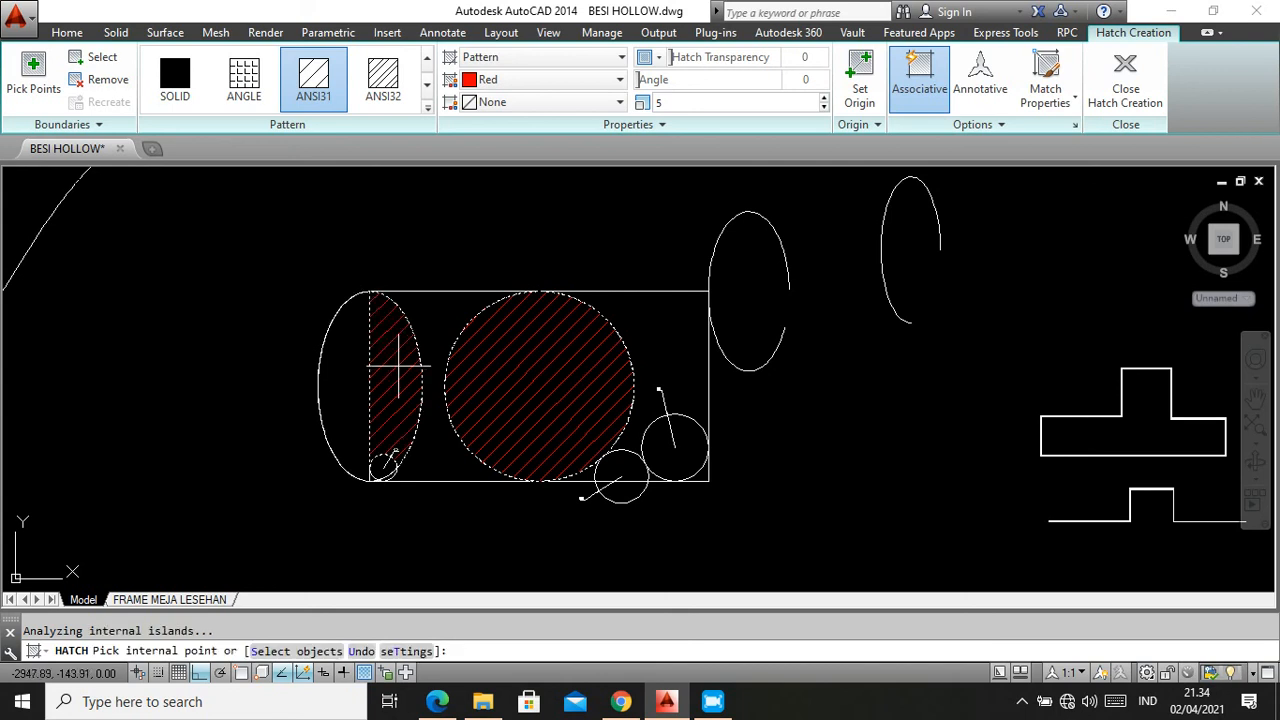
{"action": "key", "text": "Return"}
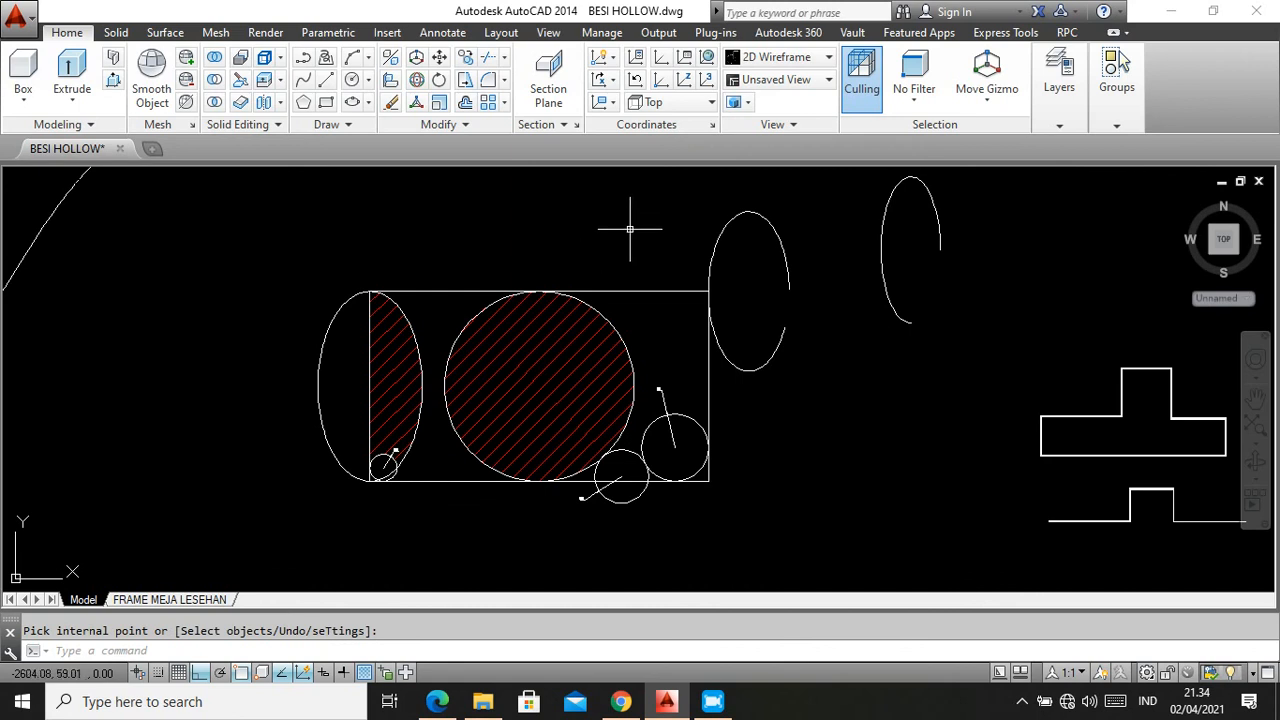
Hatch the ellipse half outside the rectangle with red ANSI31 at scale 5 and a hatch transparency of 2
{"action": "key", "text": "Return"}
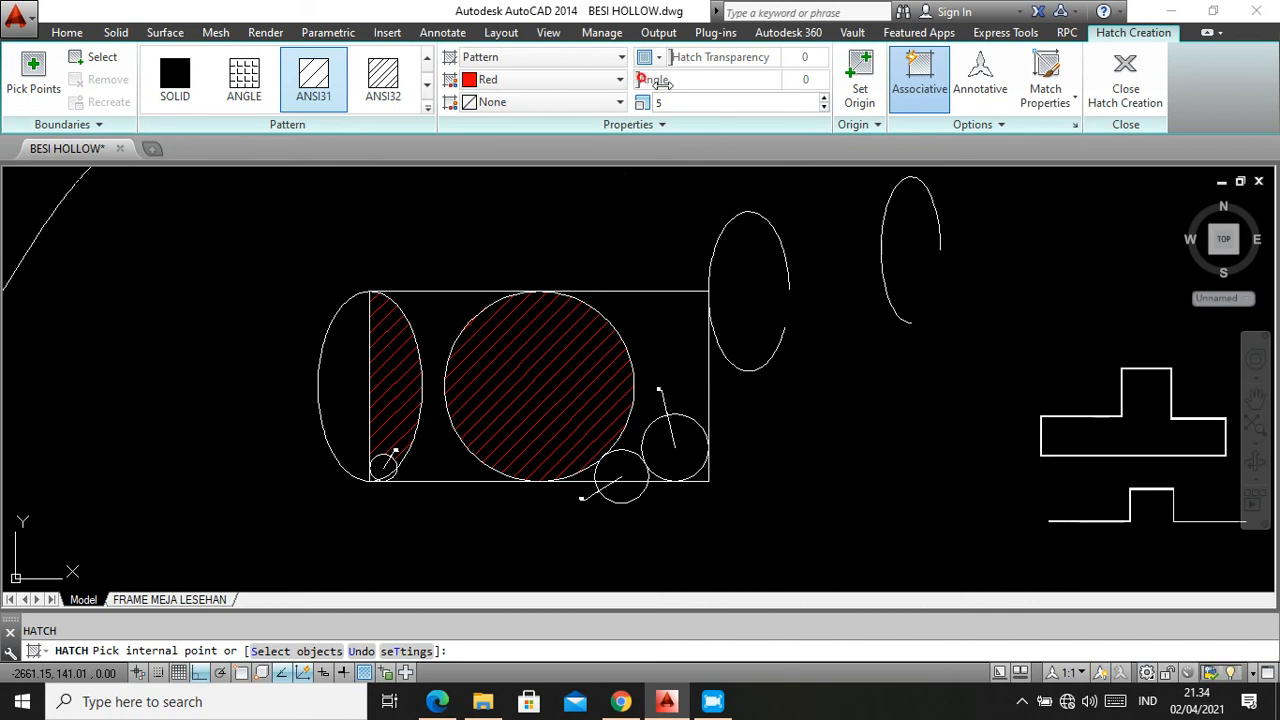
{"action": "left_click_drag", "start_coordinate": [675, 57], "coordinate": [675, 62]}
{"action": "left_click", "coordinate": [350, 386]}
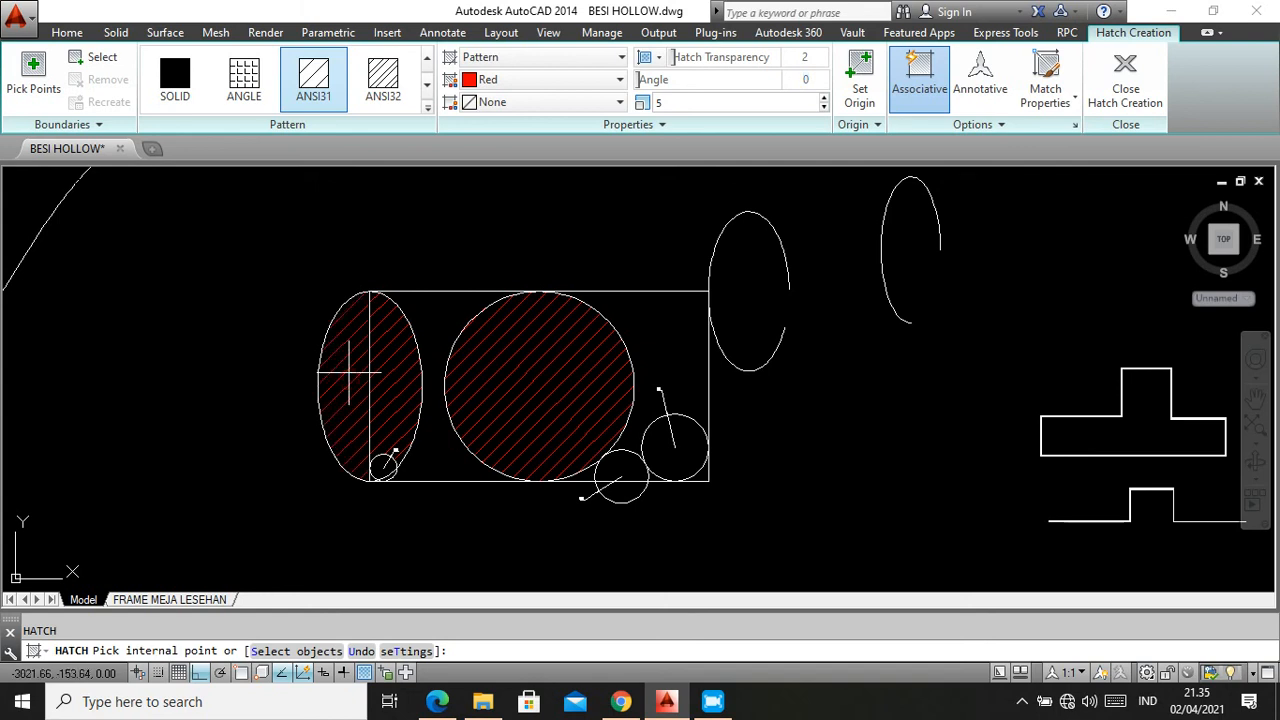
{"action": "left_click", "coordinate": [350, 372]}
{"action": "key", "text": "Return"}
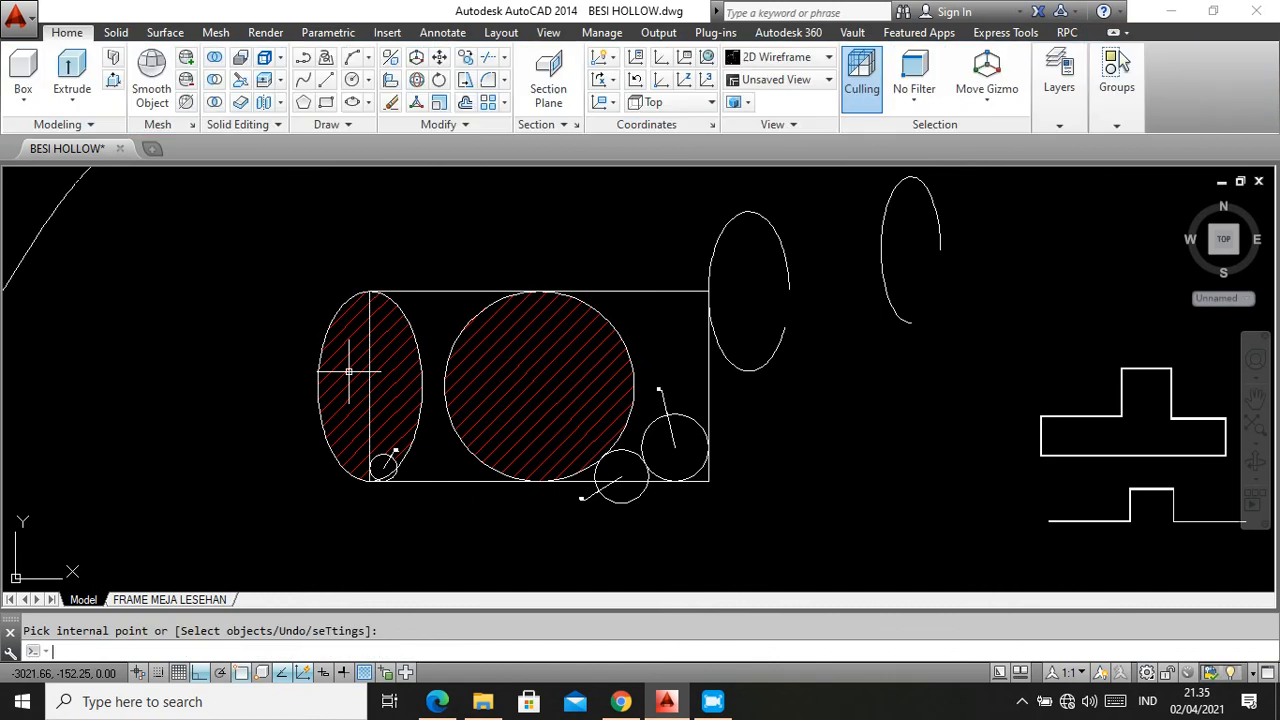
Set the pattern angle of the hatch in the ellipse's outer half to 90
{"action": "scroll", "coordinate": [848, 354], "scroll_direction": "down", "scroll_amount": 2}
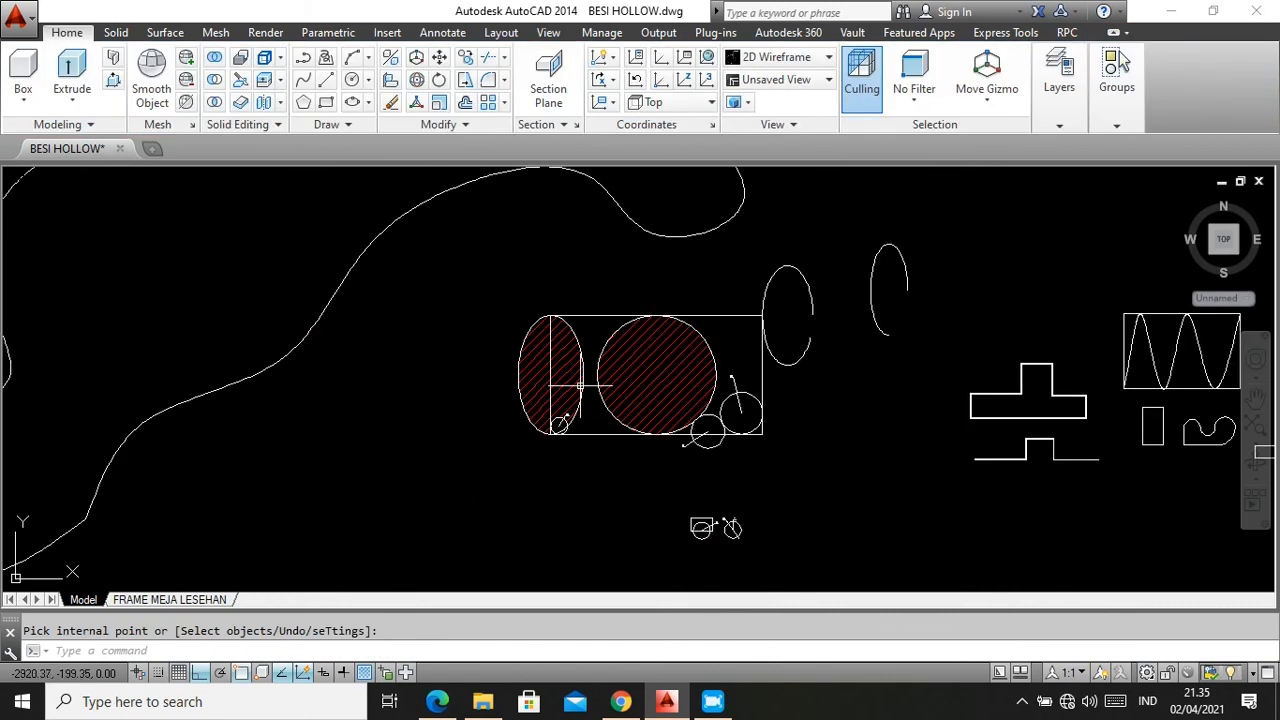
{"action": "left_click", "coordinate": [536, 361]}
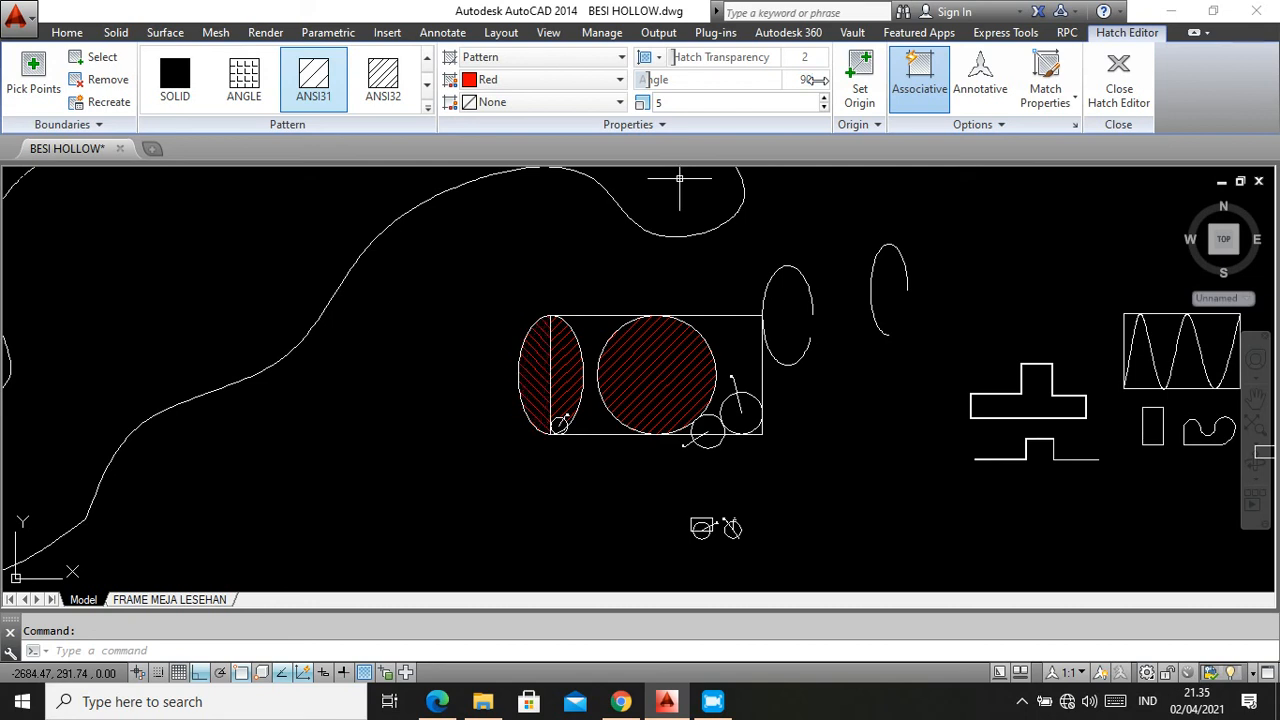
{"action": "key", "text": "Return"}
{"action": "scroll", "coordinate": [537, 377], "scroll_direction": "up", "scroll_amount": 4}
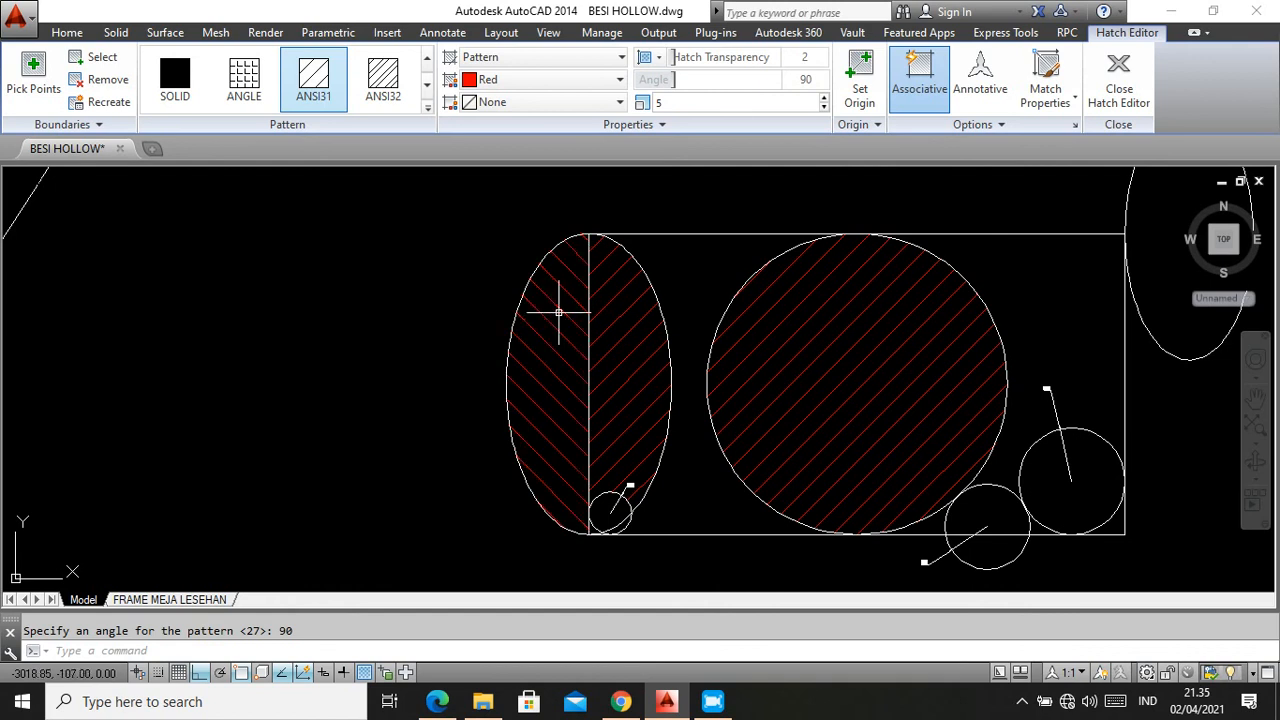
{"action": "scroll", "coordinate": [558, 312], "scroll_direction": "down", "scroll_amount": 2}
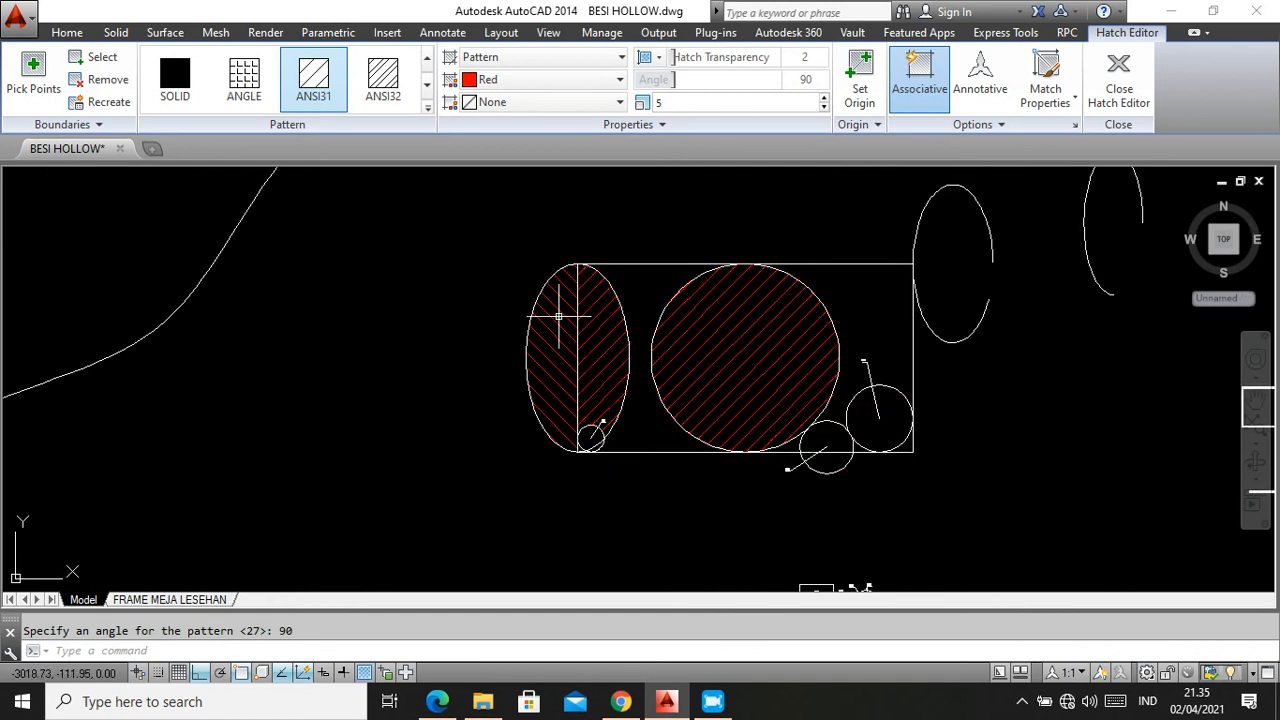
{"action": "scroll", "coordinate": [569, 342], "scroll_direction": "up", "scroll_amount": 2}
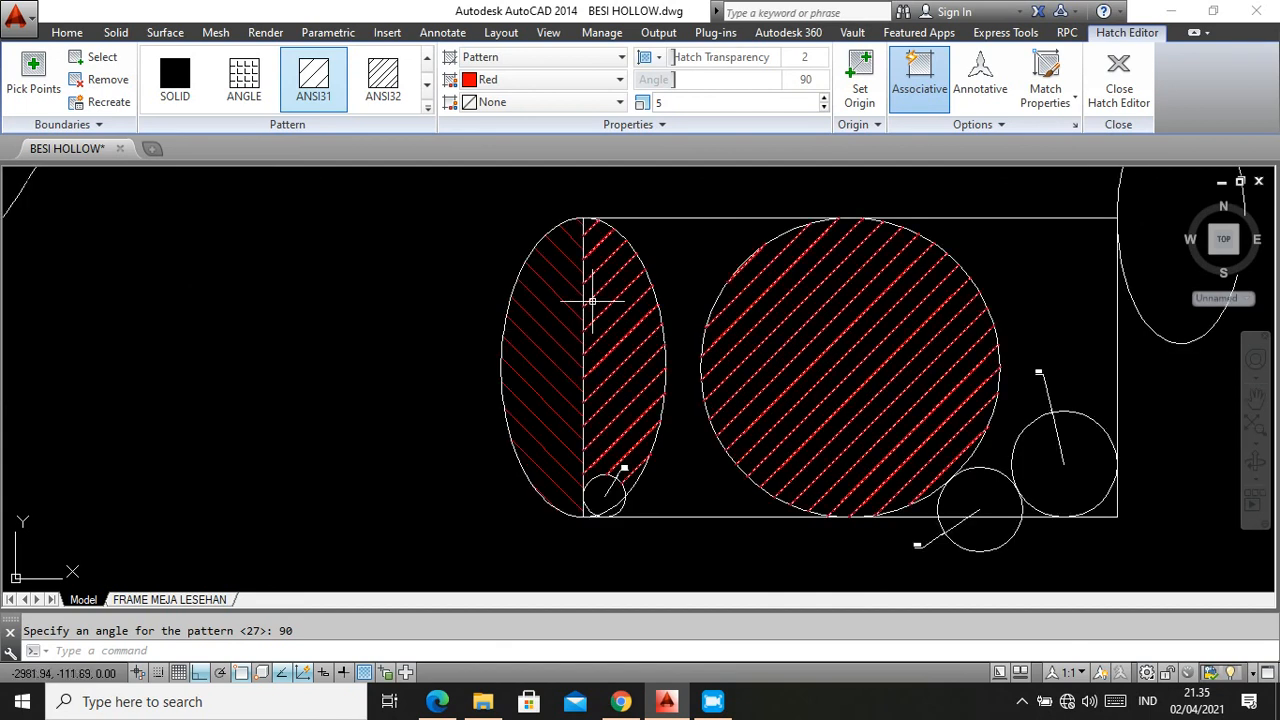
{"action": "scroll", "coordinate": [560, 293], "scroll_direction": "down", "scroll_amount": 2}
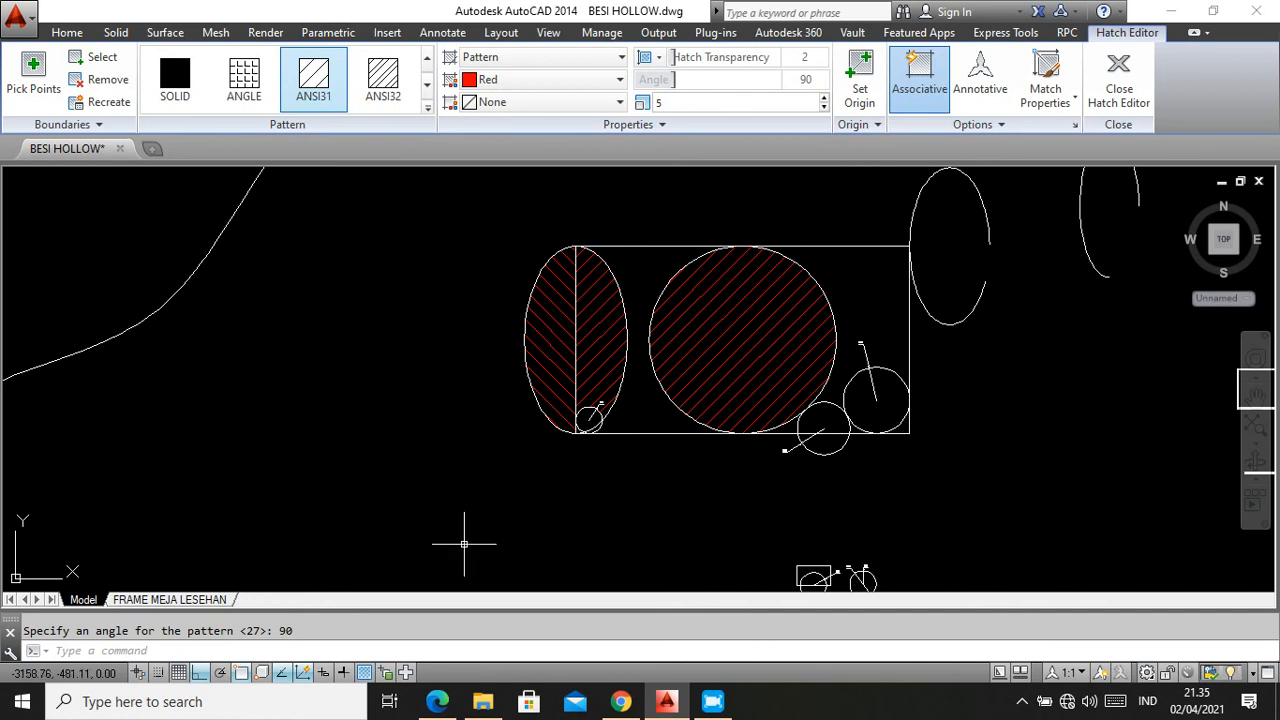
Change the pattern of the hatch in the ellipse's outer half to SOLID
{"action": "scroll", "coordinate": [484, 512], "scroll_direction": "down", "scroll_amount": 2}
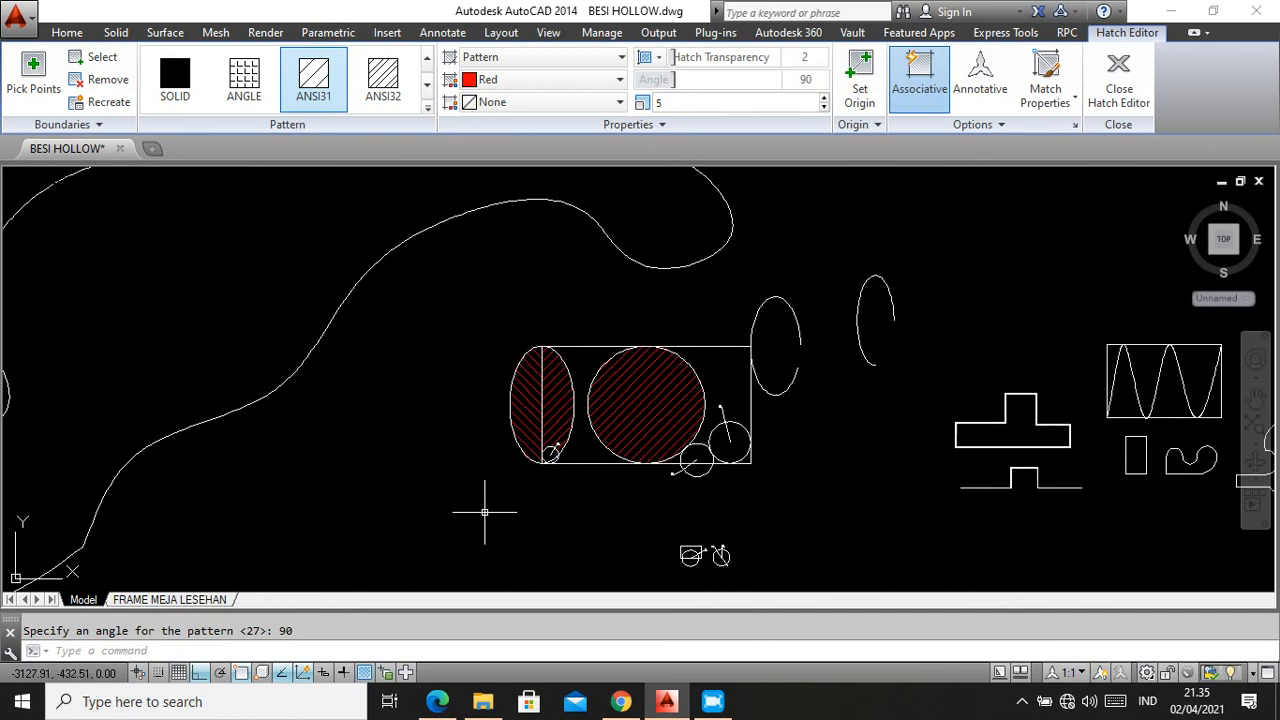
{"action": "scroll", "coordinate": [553, 419], "scroll_direction": "down", "scroll_amount": 1}
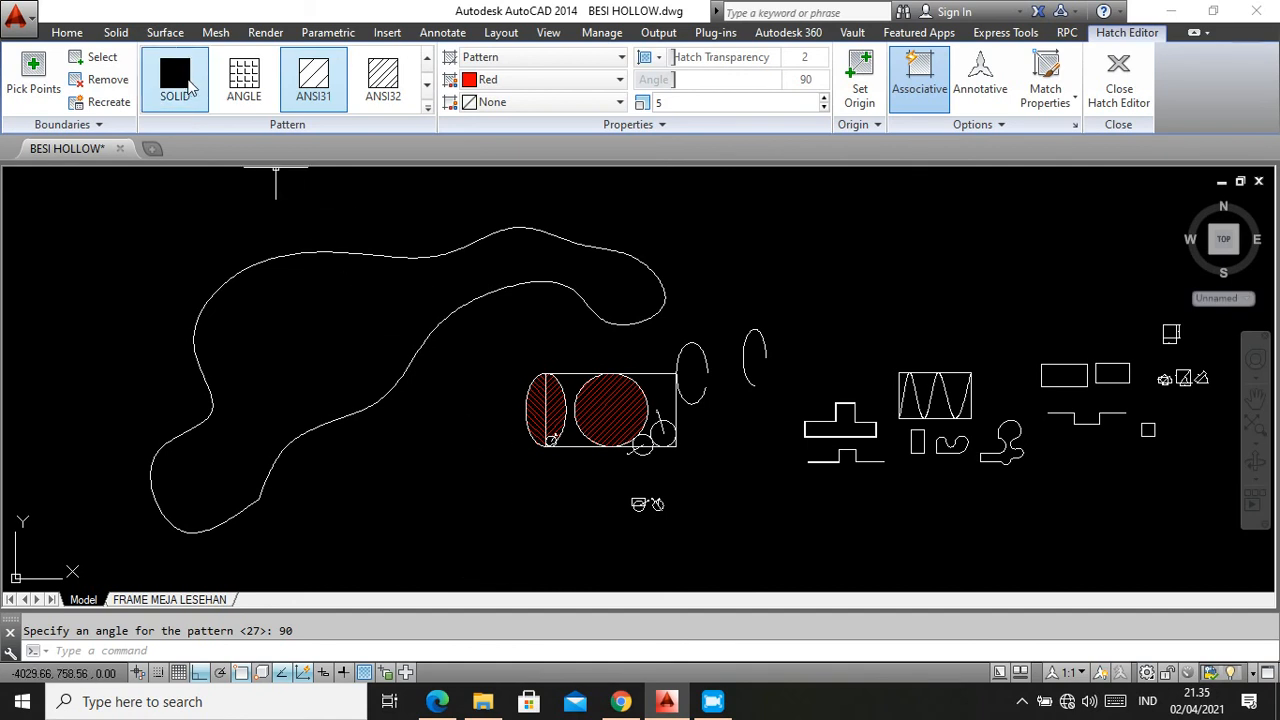
{"action": "left_click", "coordinate": [178, 80]}
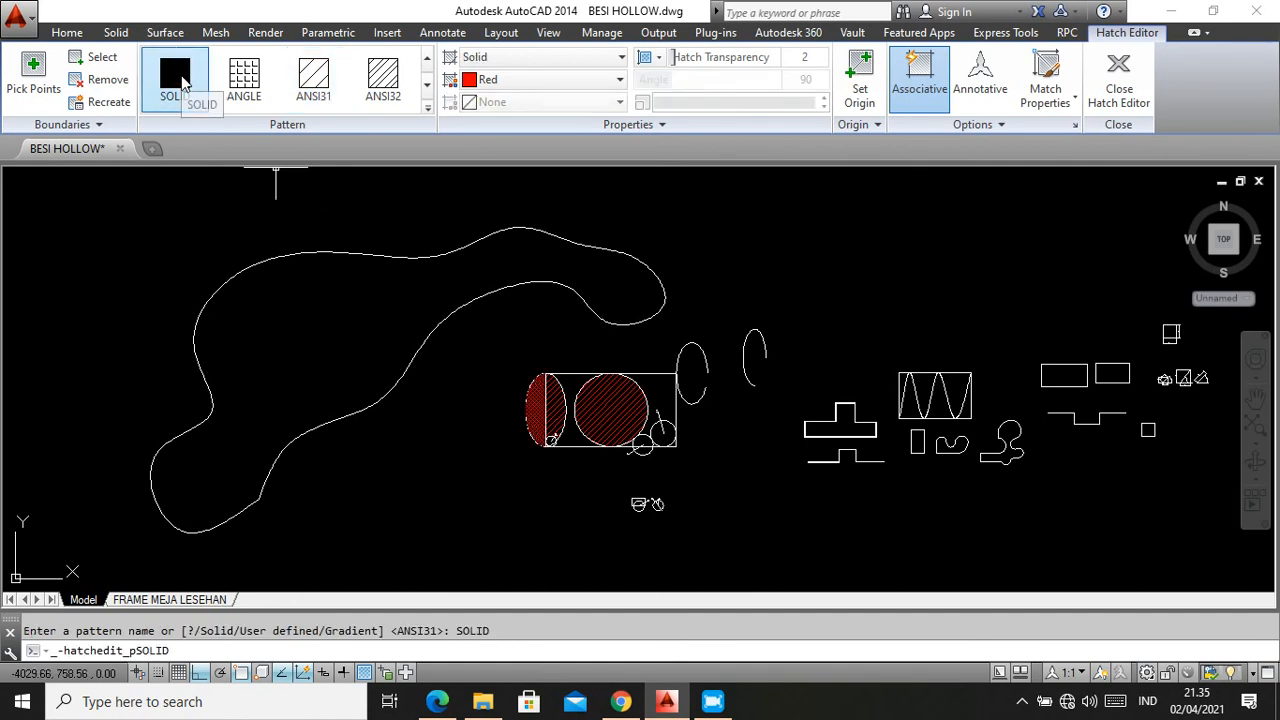
Finish editing the solid hatch in the ellipse's outer half and leave the hatch deselected
{"action": "scroll", "coordinate": [545, 430], "scroll_direction": "up", "scroll_amount": 5}
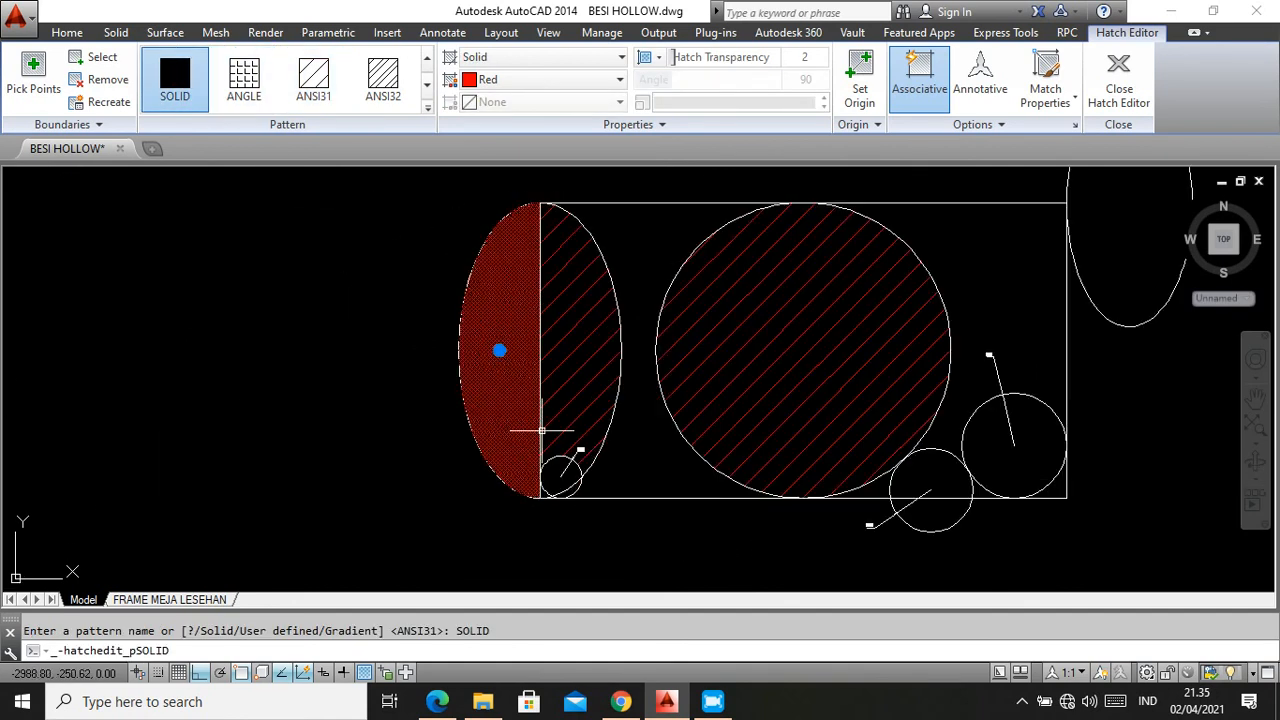
{"action": "key", "text": "Escape"}
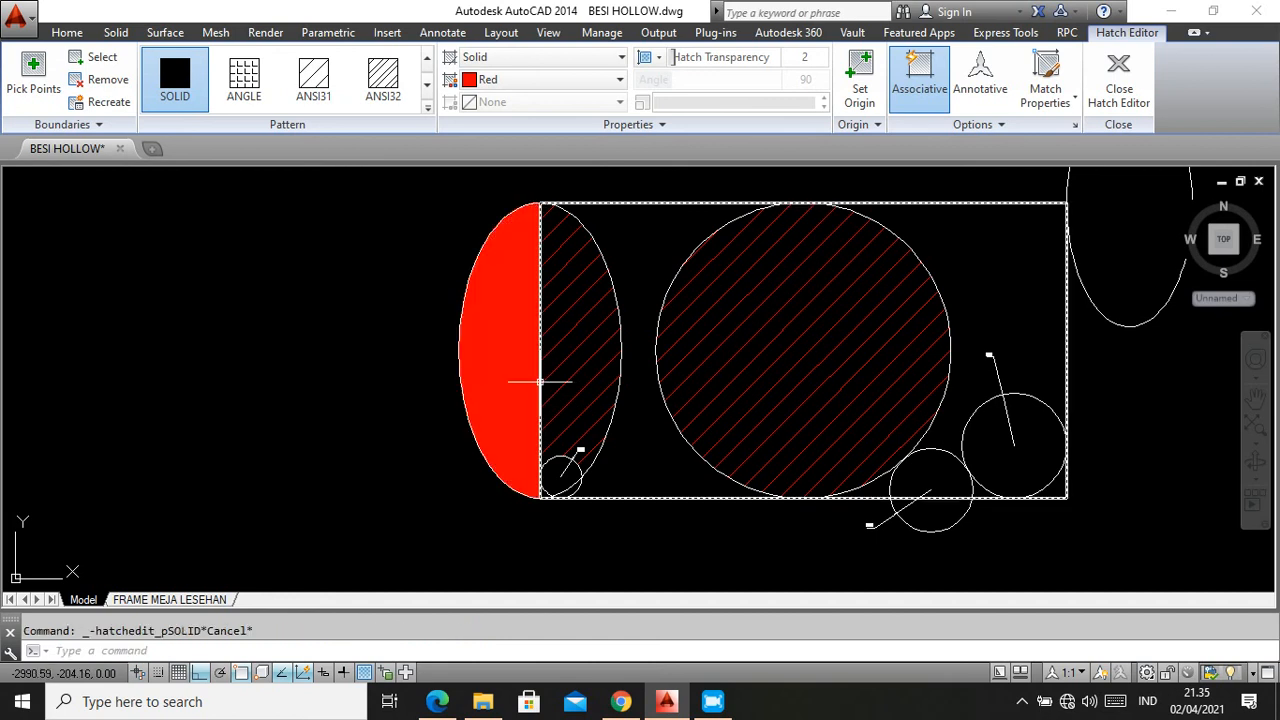
{"action": "scroll", "coordinate": [605, 412], "scroll_direction": "down", "scroll_amount": 2}
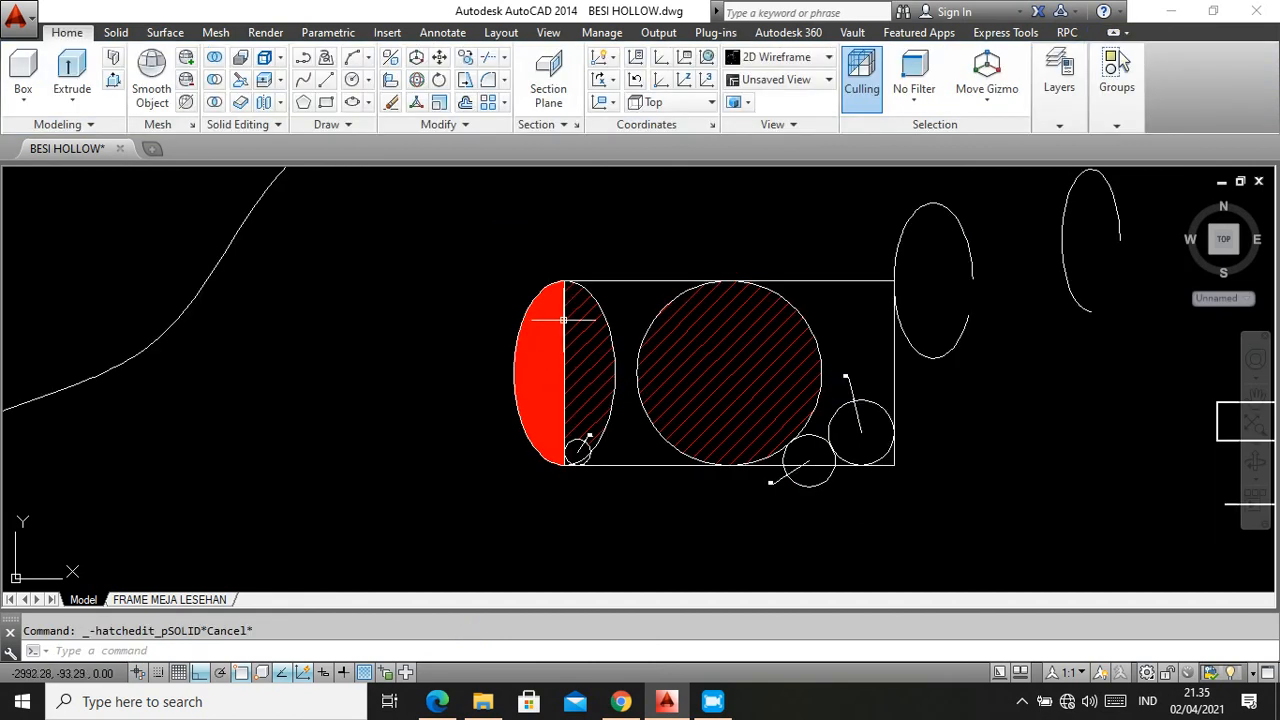
Hatch the rectangle's area between the large circle and the rectangle's upper-right corner with yellow ANSI32
{"action": "type", "text": "H"}
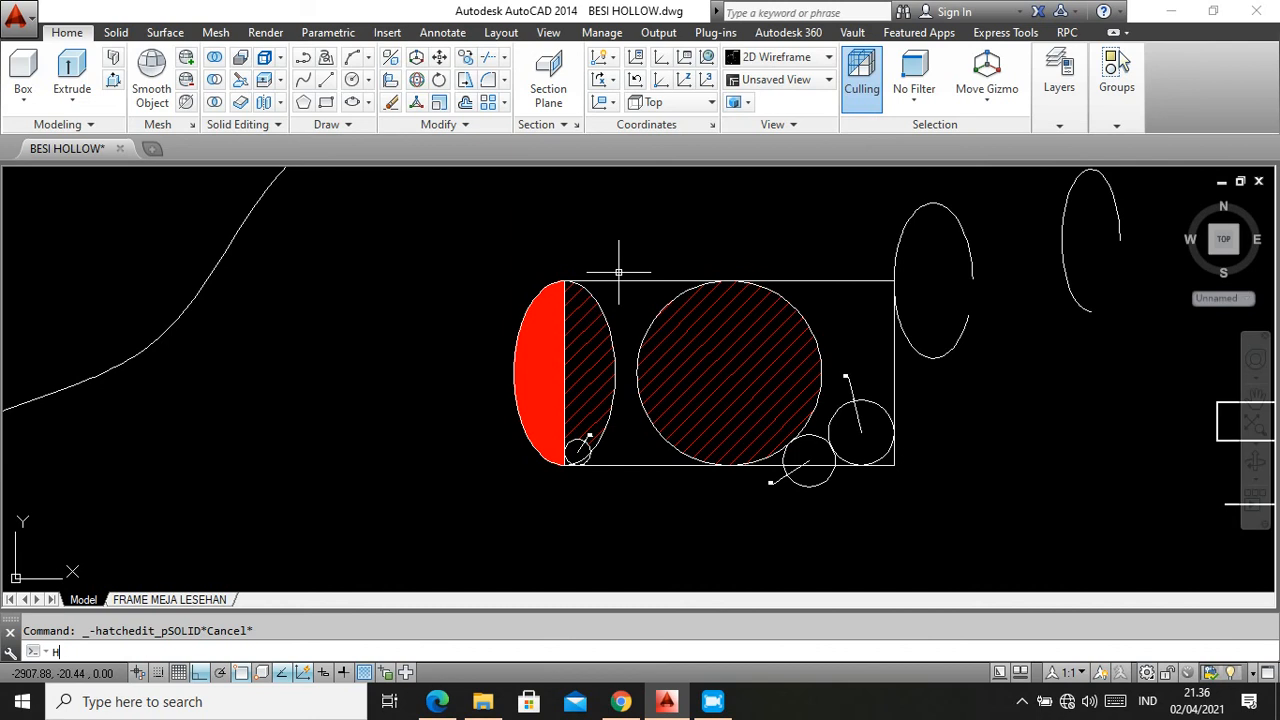
{"action": "key", "text": "Return"}
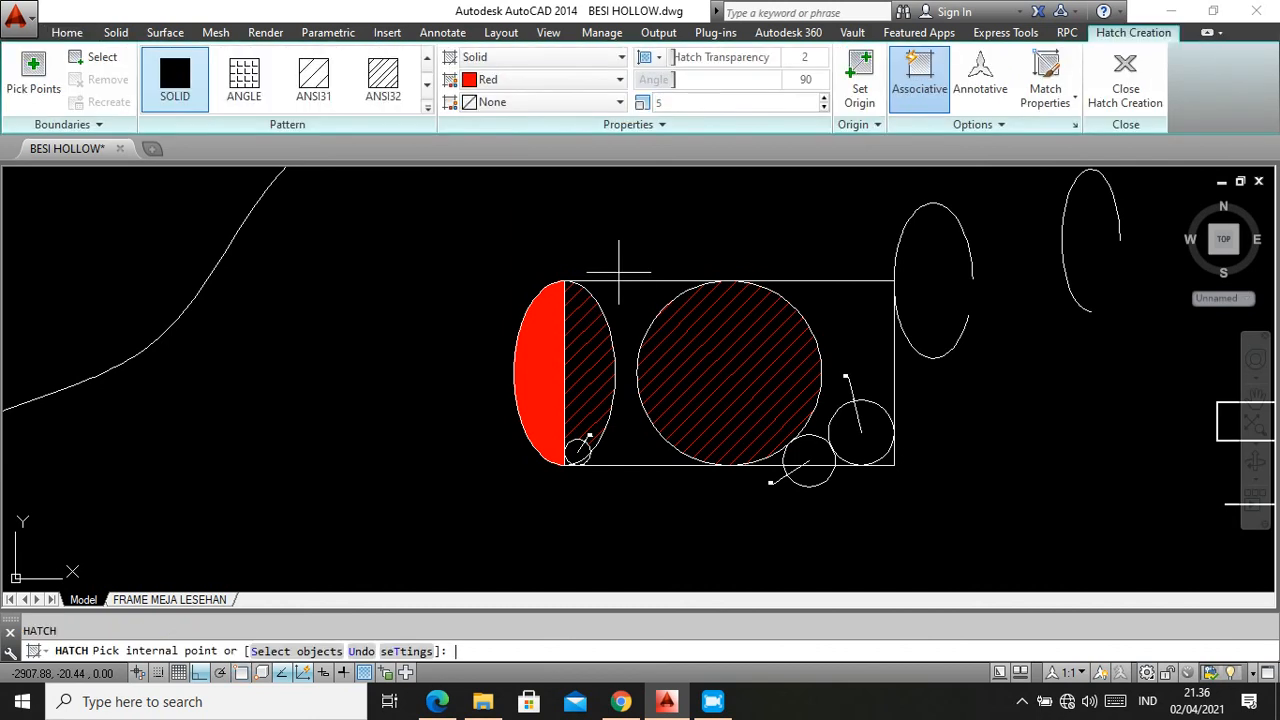
{"action": "left_click", "coordinate": [620, 80]}
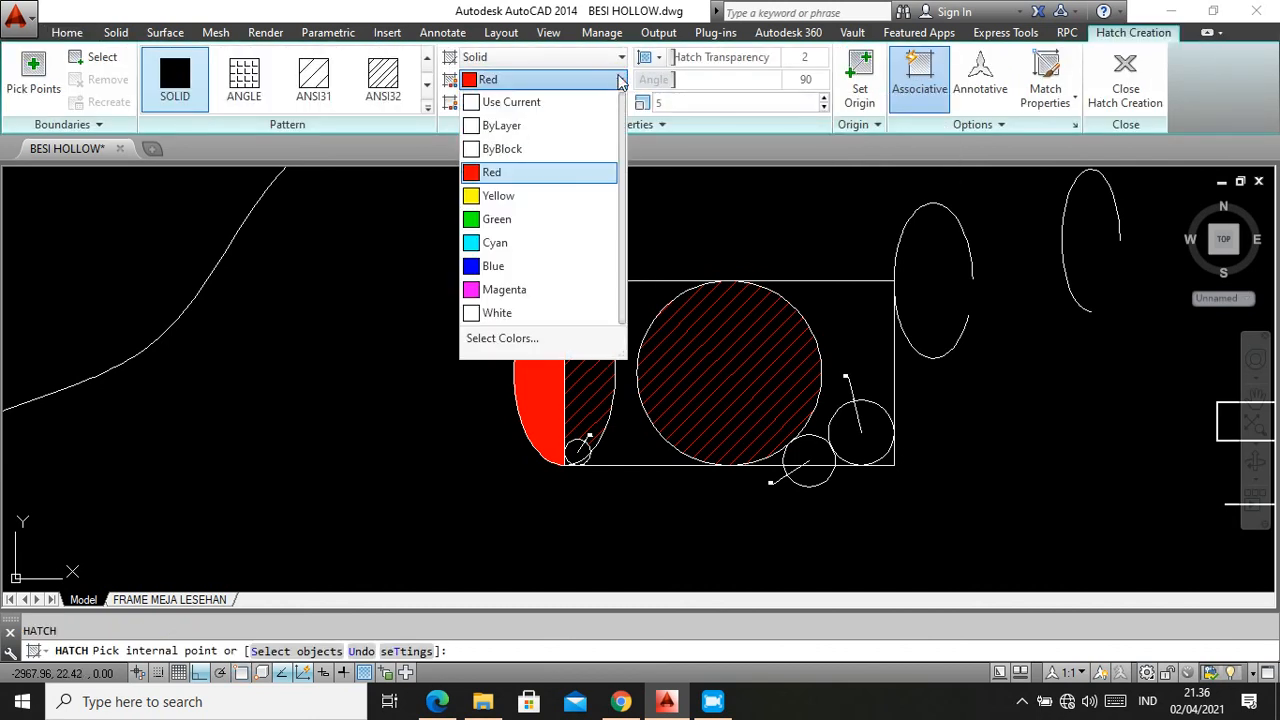
{"action": "left_click", "coordinate": [510, 196]}
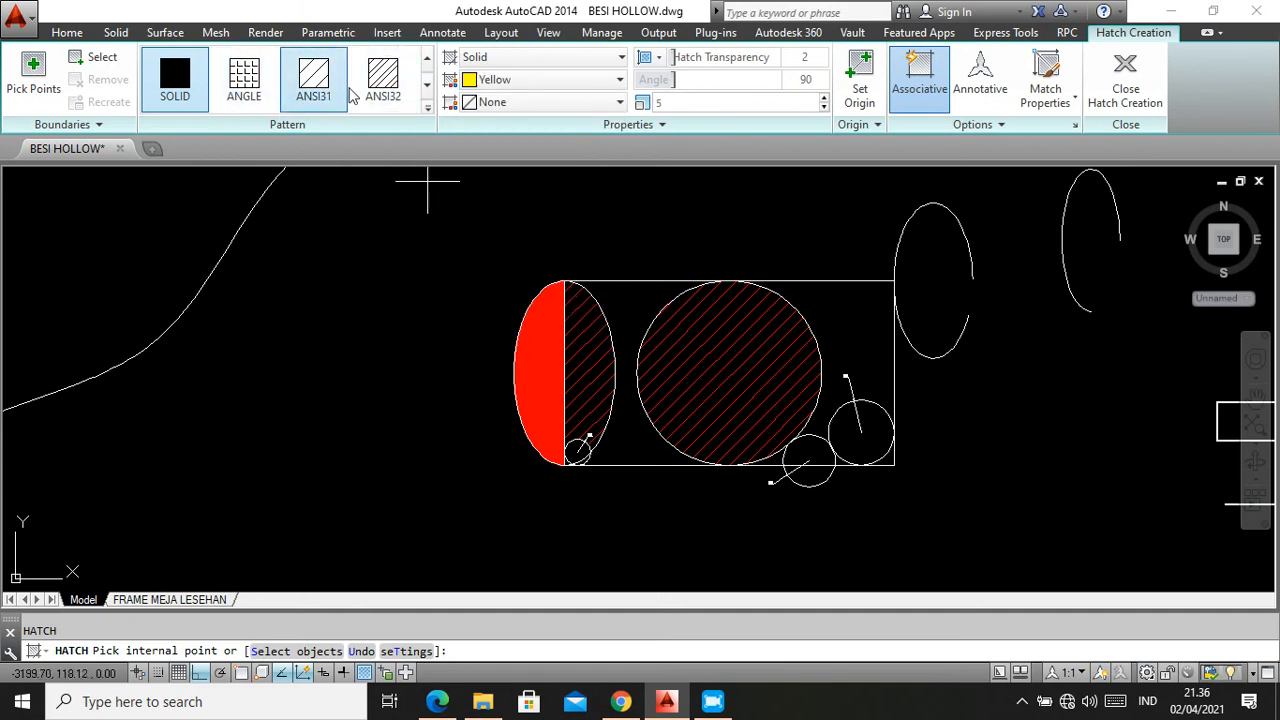
{"action": "left_click", "coordinate": [383, 80]}
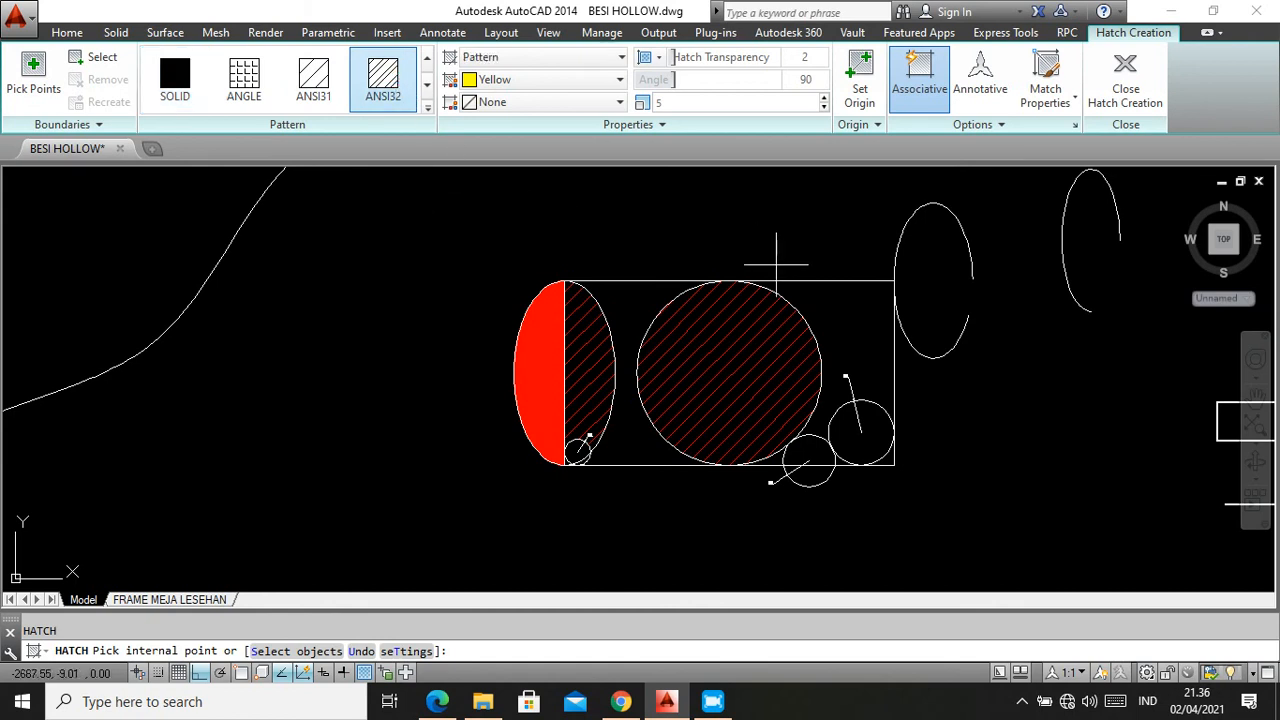
{"action": "left_click", "coordinate": [836, 312]}
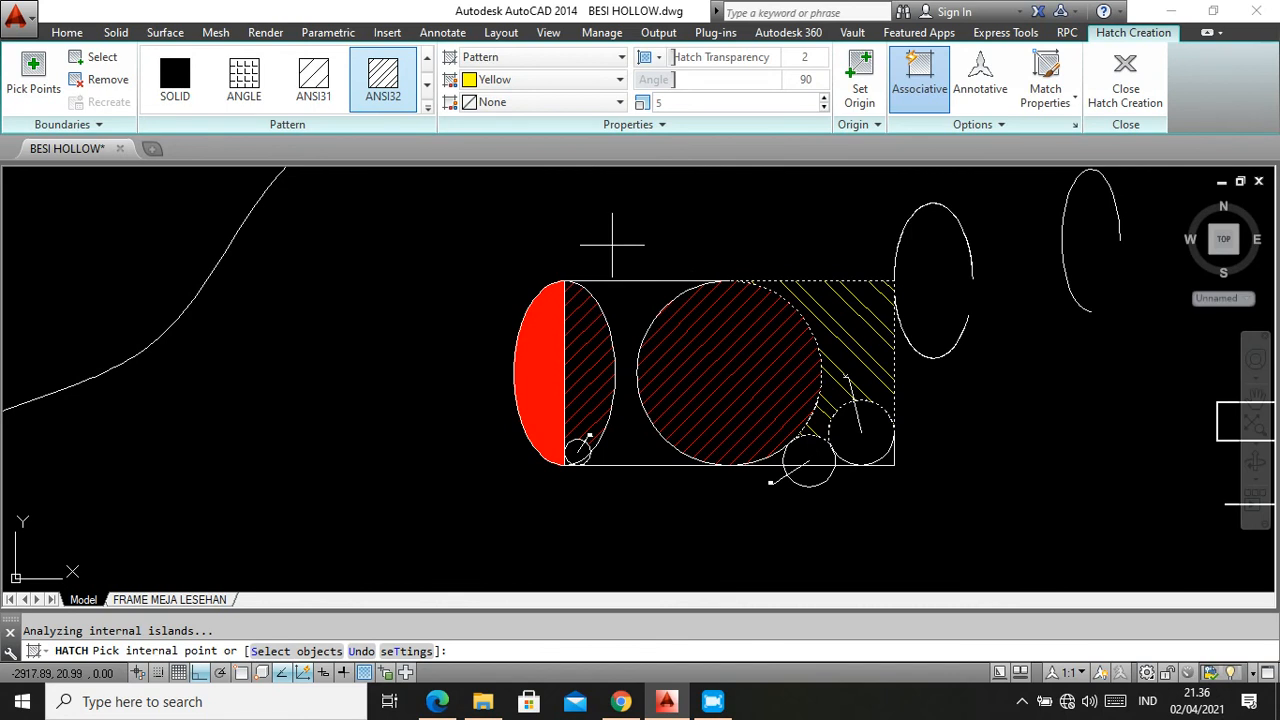
{"action": "key", "text": "Return"}
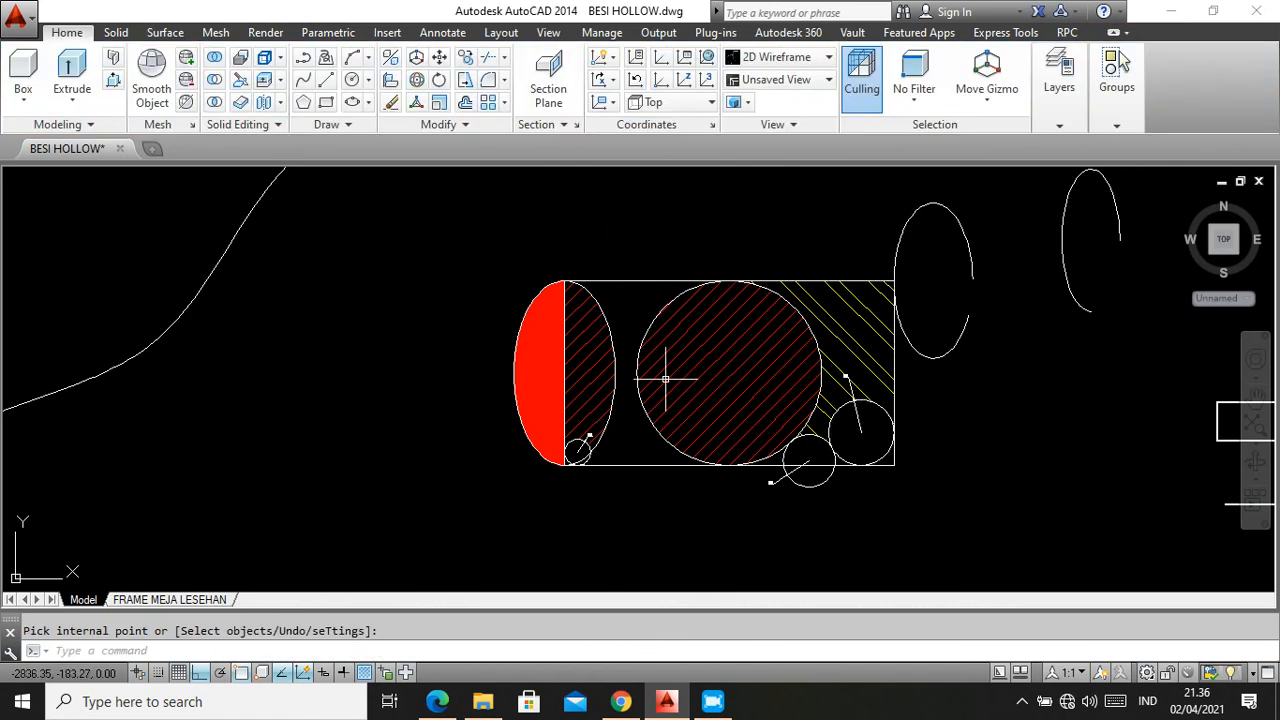
{"action": "scroll", "coordinate": [660, 375], "scroll_direction": "down", "scroll_amount": 2}
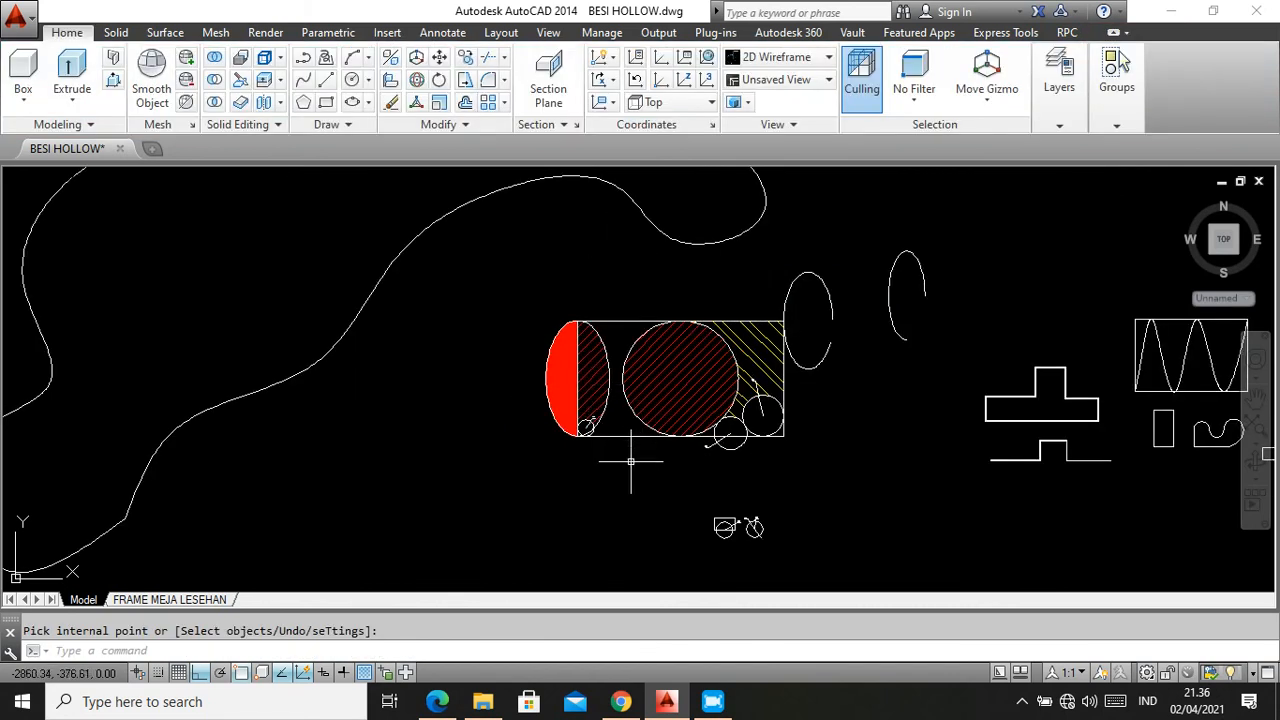
Switch to the PDF tutorial in Edge and review the hatch section's pattern palettes, ANSI31 instructions and hatched-circle example
{"action": "left_click", "coordinate": [437, 701]}
{"action": "scroll", "coordinate": [706, 440], "scroll_direction": "up", "scroll_amount": 2}
{"action": "scroll", "coordinate": [708, 349], "scroll_direction": "up", "scroll_amount": 3}
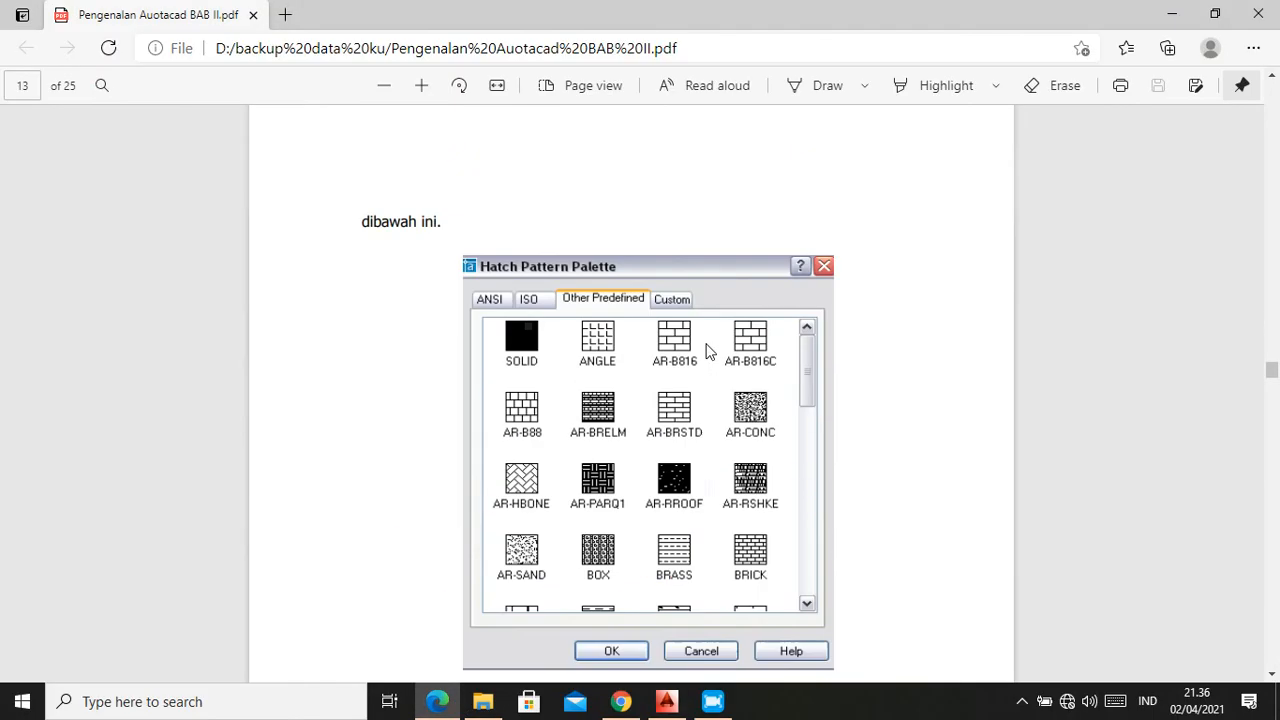
{"action": "scroll", "coordinate": [706, 348], "scroll_direction": "down", "scroll_amount": 5}
{"action": "scroll", "coordinate": [706, 345], "scroll_direction": "down", "scroll_amount": 5}
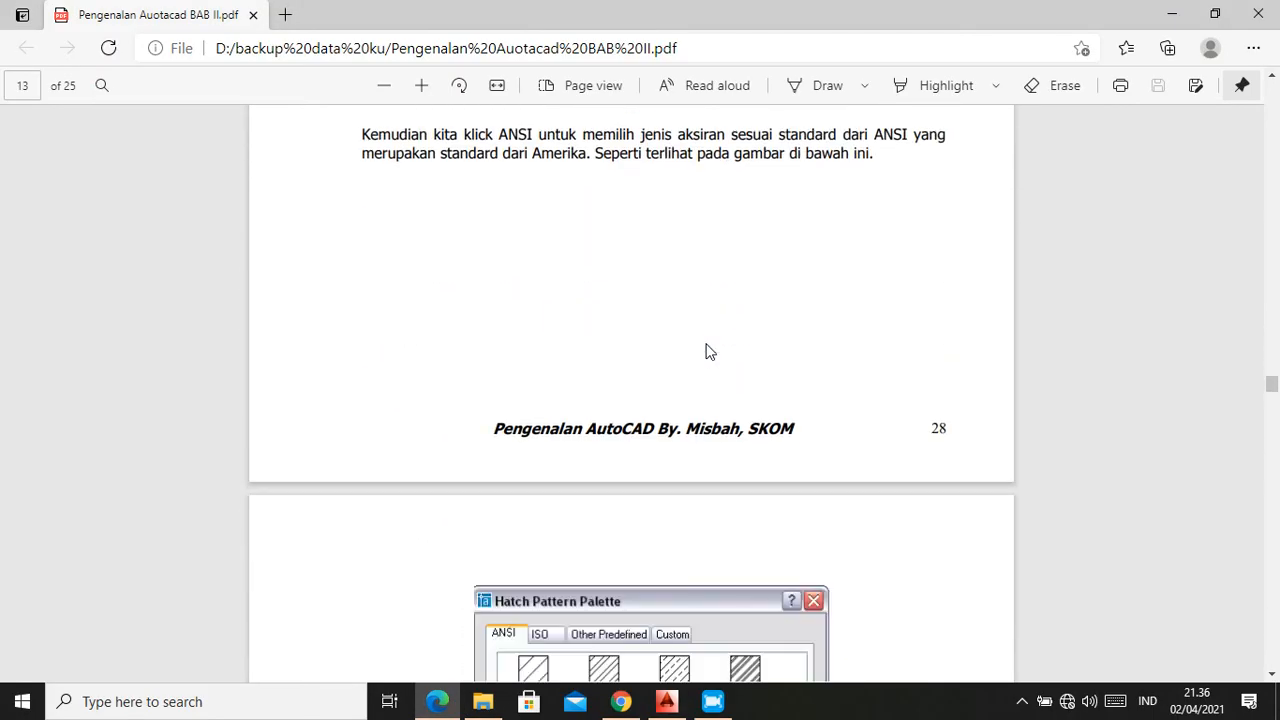
{"action": "scroll", "coordinate": [708, 350], "scroll_direction": "down", "scroll_amount": 2}
{"action": "scroll", "coordinate": [706, 349], "scroll_direction": "down", "scroll_amount": 6}
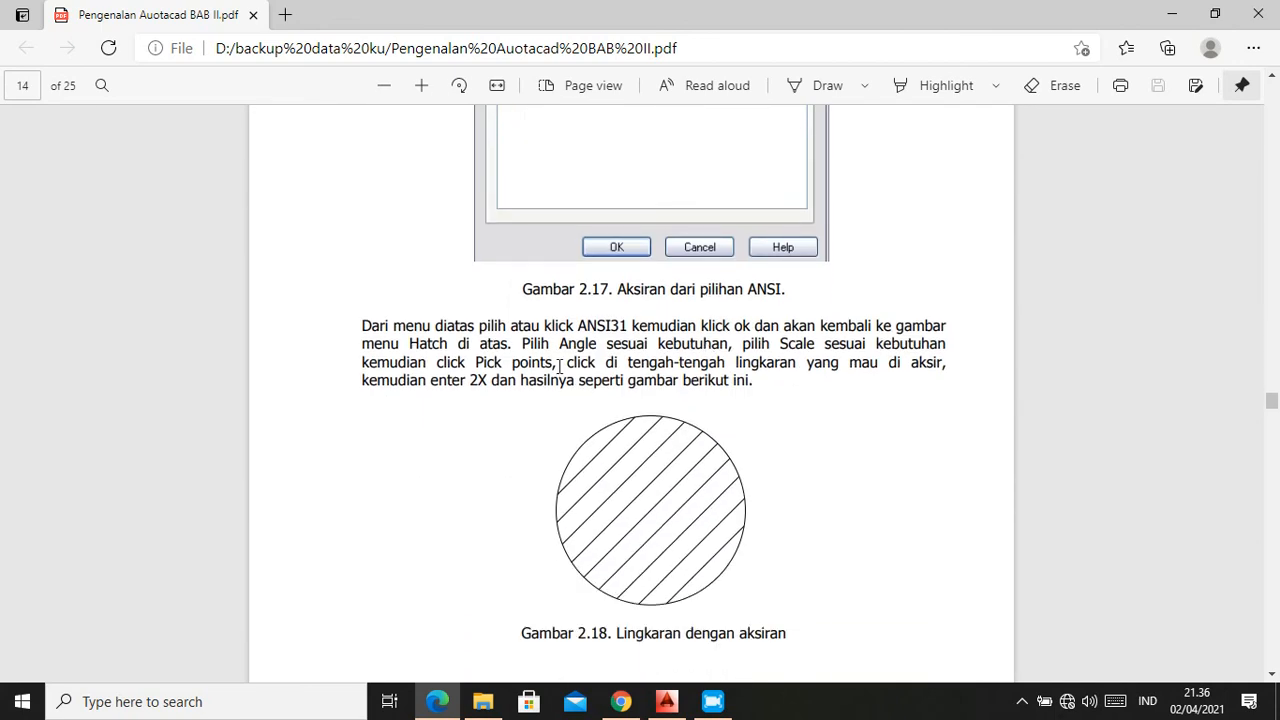
{"action": "scroll", "coordinate": [666, 423], "scroll_direction": "down", "scroll_amount": 6}
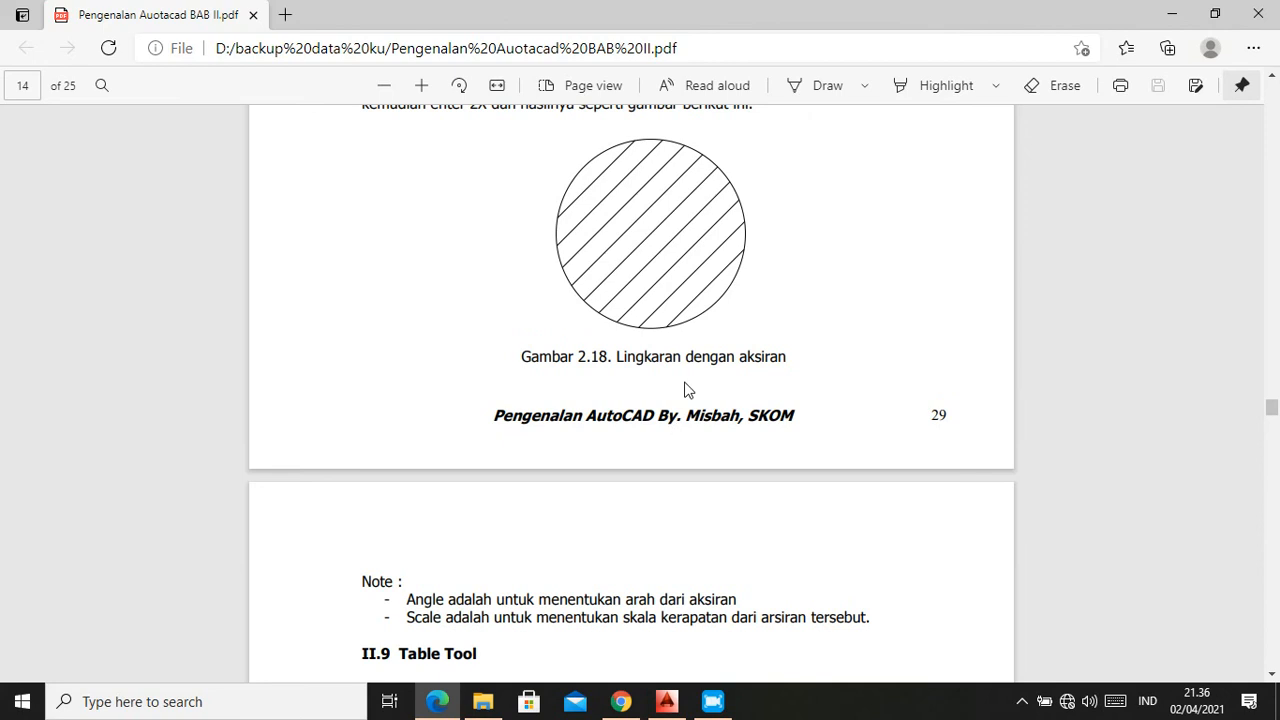
Read section II.9 Table Tool in the PDF, including the table command, Insert Table dialog and its three setting groups
{"action": "scroll", "coordinate": [688, 390], "scroll_direction": "down", "scroll_amount": 2}
{"action": "scroll", "coordinate": [624, 414], "scroll_direction": "down", "scroll_amount": 6}
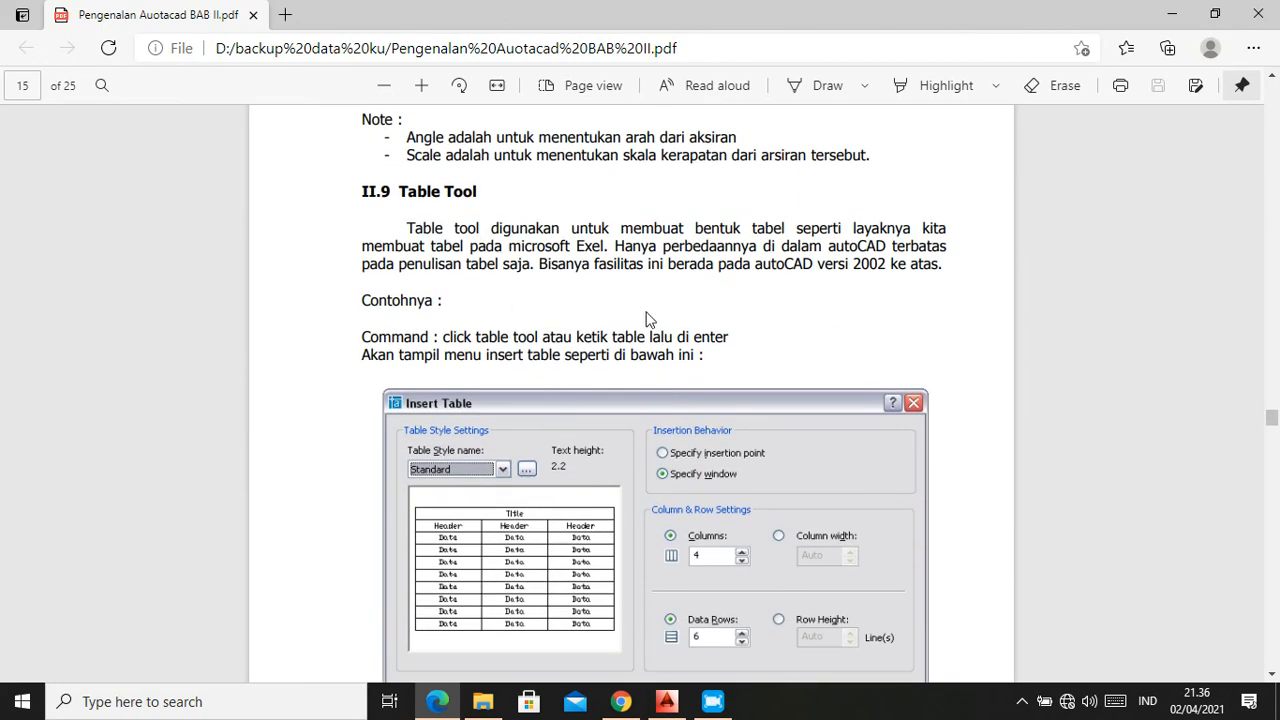
{"action": "scroll", "coordinate": [646, 318], "scroll_direction": "down", "scroll_amount": 4}
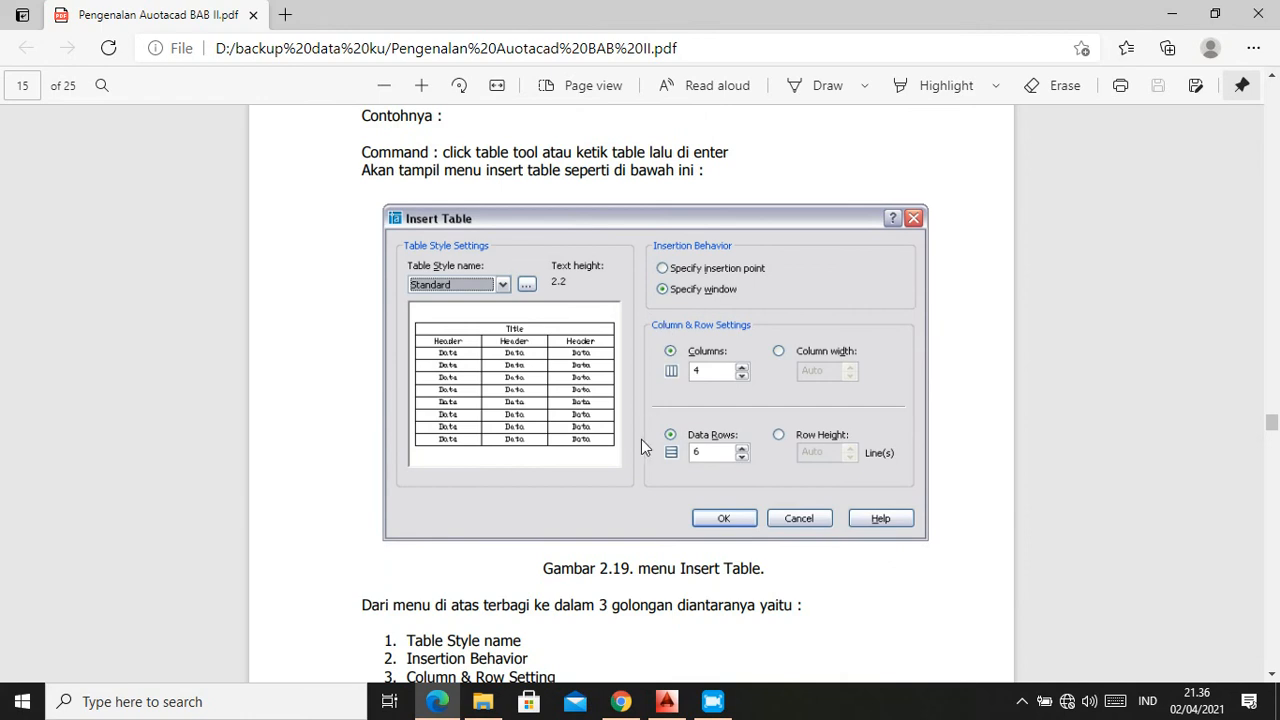
{"action": "scroll", "coordinate": [627, 368], "scroll_direction": "up", "scroll_amount": 4}
{"action": "scroll", "coordinate": [627, 368], "scroll_direction": "down", "scroll_amount": 6}
{"action": "scroll", "coordinate": [627, 368], "scroll_direction": "up", "scroll_amount": 8}
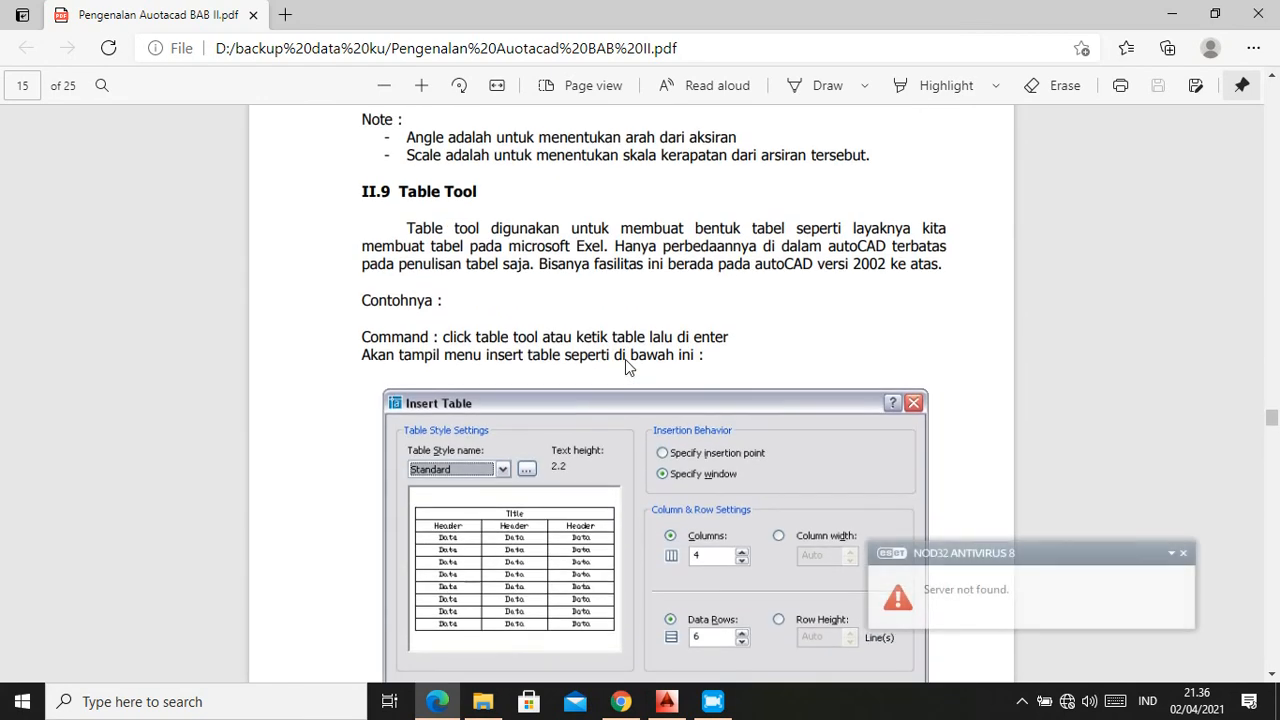
{"action": "scroll", "coordinate": [600, 370], "scroll_direction": "up", "scroll_amount": 2}
{"action": "scroll", "coordinate": [557, 394], "scroll_direction": "down", "scroll_amount": 2}
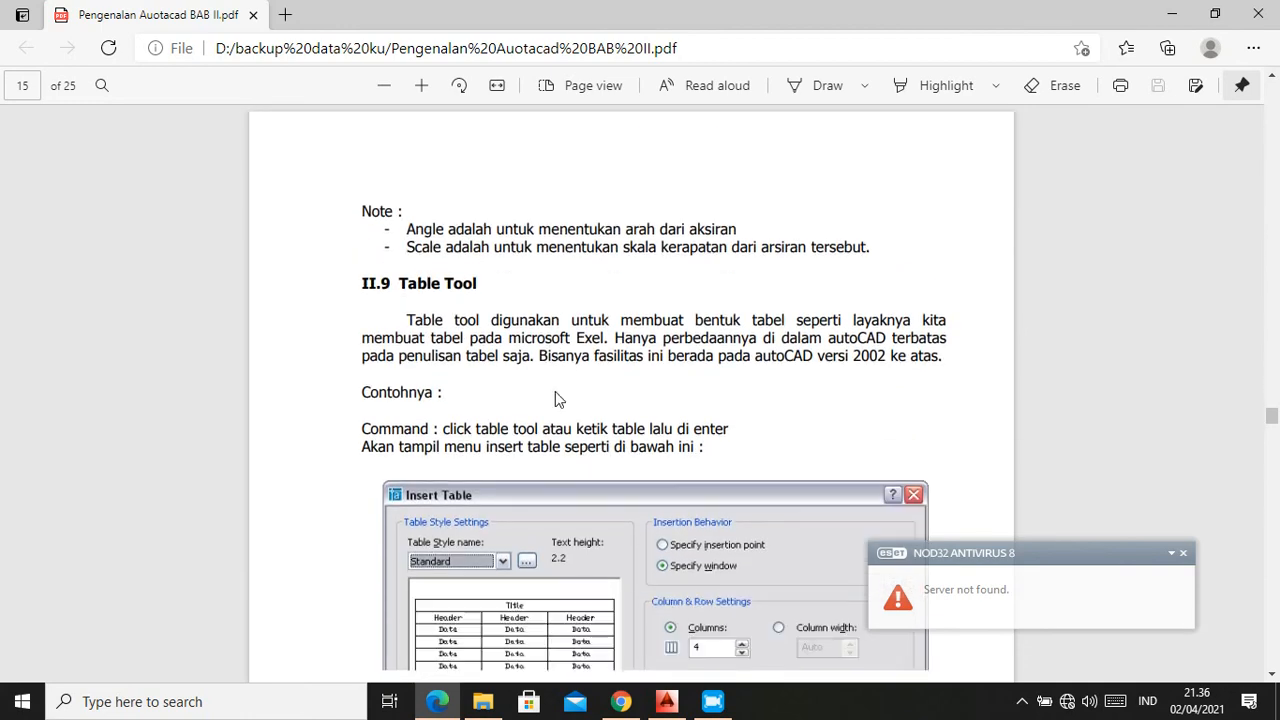
{"action": "scroll", "coordinate": [570, 396], "scroll_direction": "down", "scroll_amount": 2}
{"action": "scroll", "coordinate": [586, 390], "scroll_direction": "down", "scroll_amount": 12}
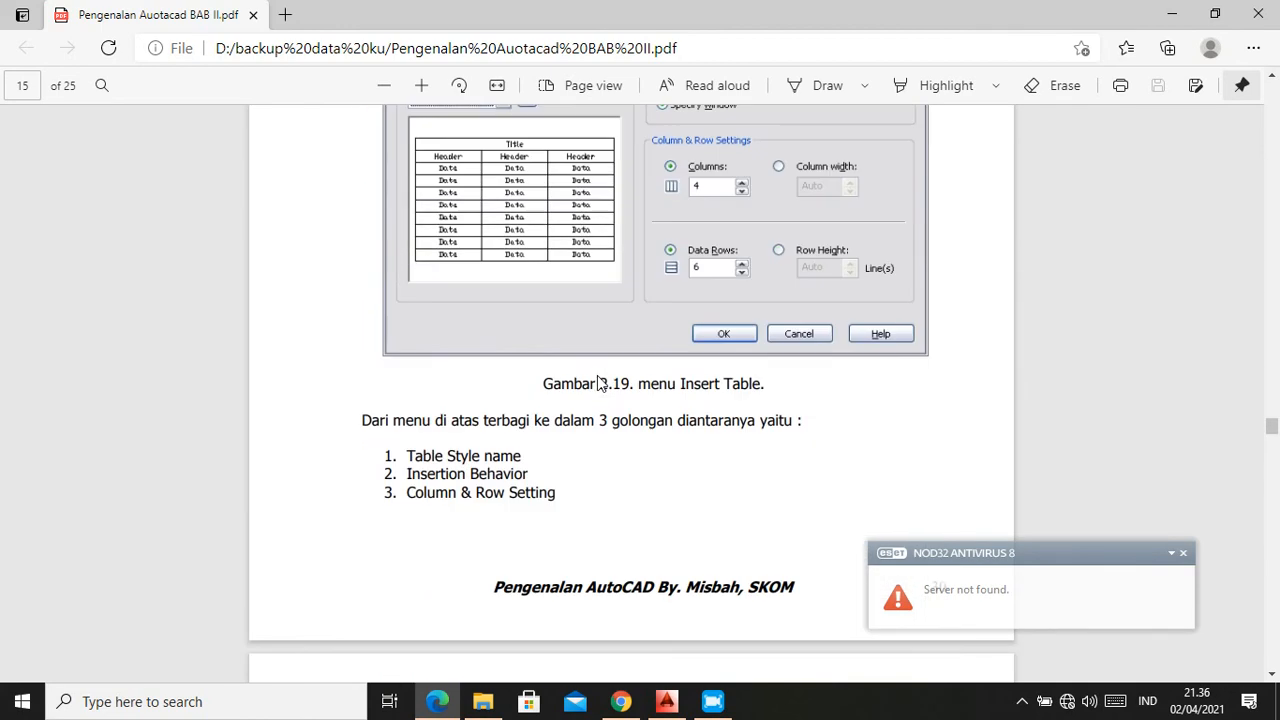
{"action": "scroll", "coordinate": [610, 376], "scroll_direction": "down", "scroll_amount": 4}
{"action": "scroll", "coordinate": [610, 376], "scroll_direction": "up", "scroll_amount": 4}
{"action": "scroll", "coordinate": [609, 380], "scroll_direction": "up", "scroll_amount": 10}
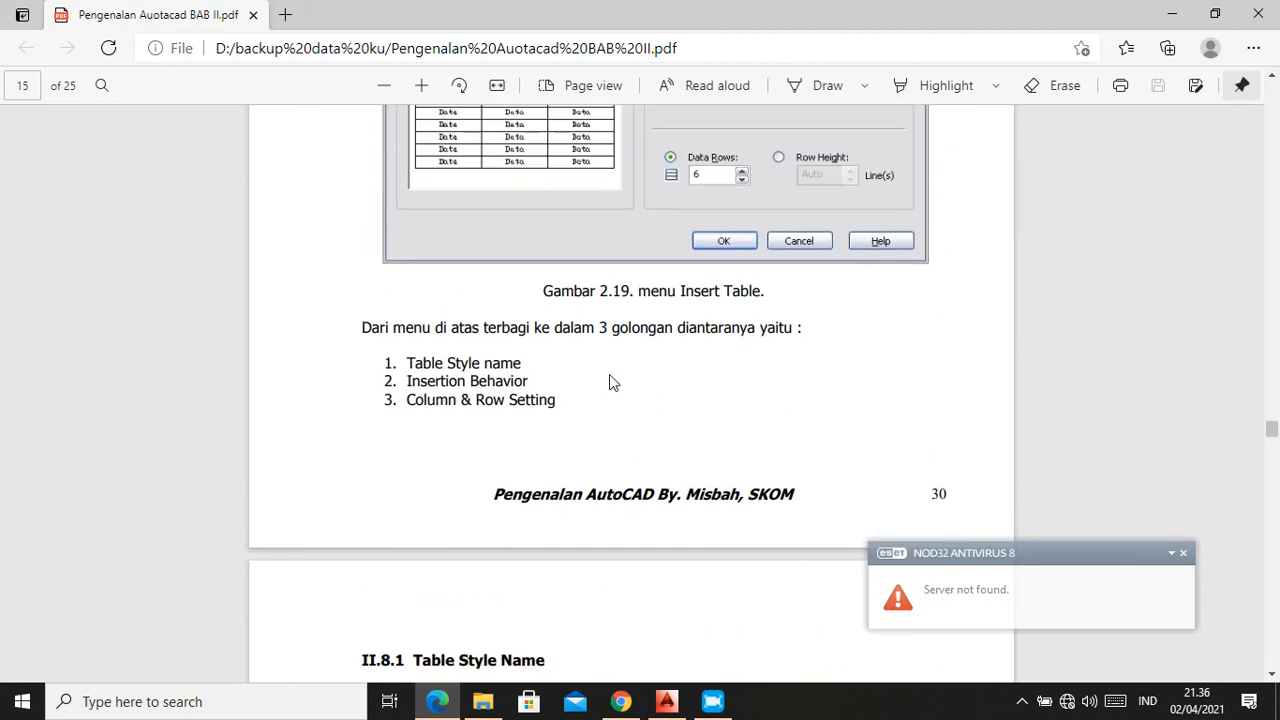
{"action": "scroll", "coordinate": [610, 374], "scroll_direction": "up", "scroll_amount": 14}
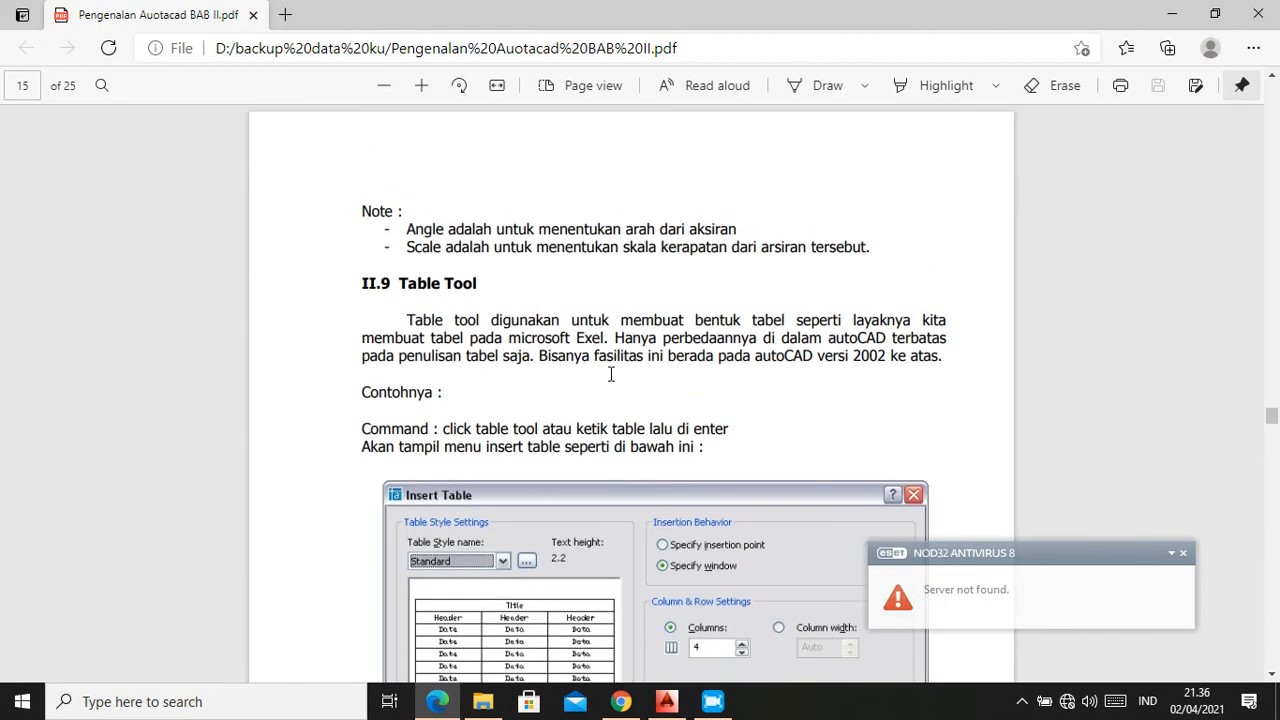
Re-examine the PDF's hatched-circle example, its Angle and Scale instructions, and the ANSI patterns in the Hatch Pattern Palette figure
{"action": "scroll", "coordinate": [617, 375], "scroll_direction": "up", "scroll_amount": 4}
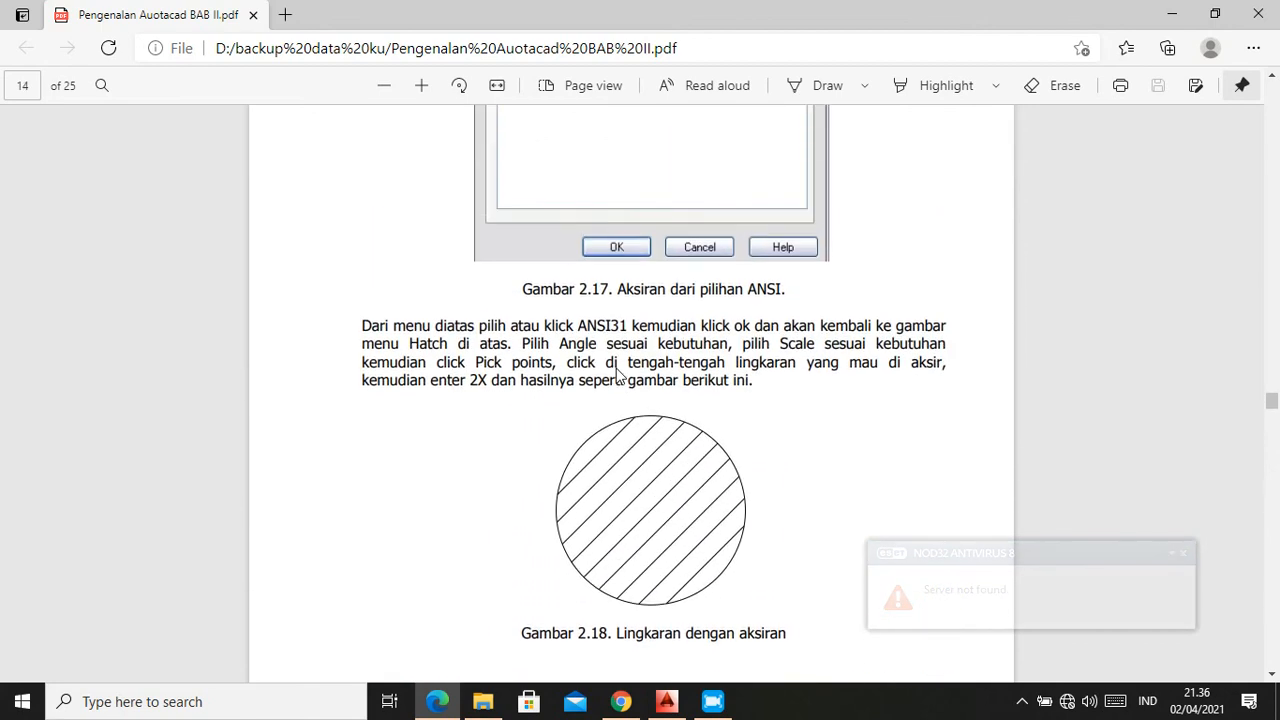
{"action": "scroll", "coordinate": [619, 372], "scroll_direction": "down", "scroll_amount": 2}
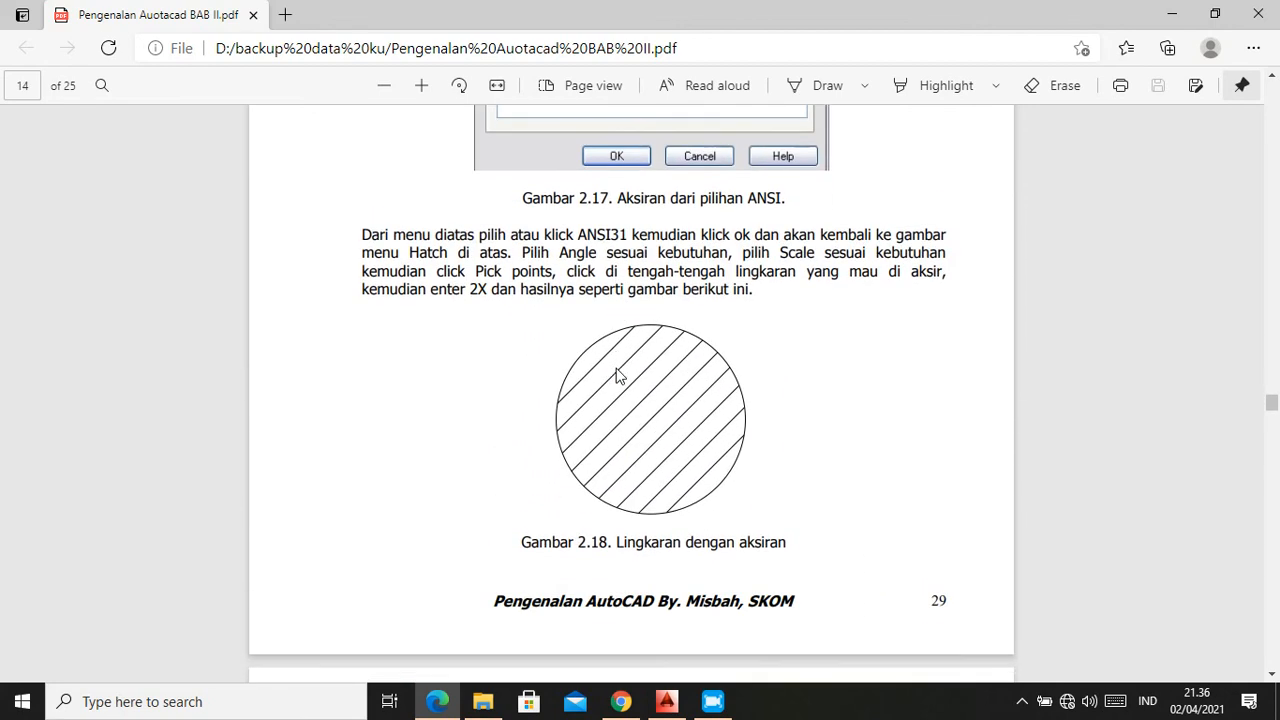
{"action": "scroll", "coordinate": [619, 372], "scroll_direction": "down", "scroll_amount": 2}
{"action": "scroll", "coordinate": [617, 375], "scroll_direction": "up", "scroll_amount": 3}
{"action": "scroll", "coordinate": [617, 369], "scroll_direction": "up", "scroll_amount": 20}
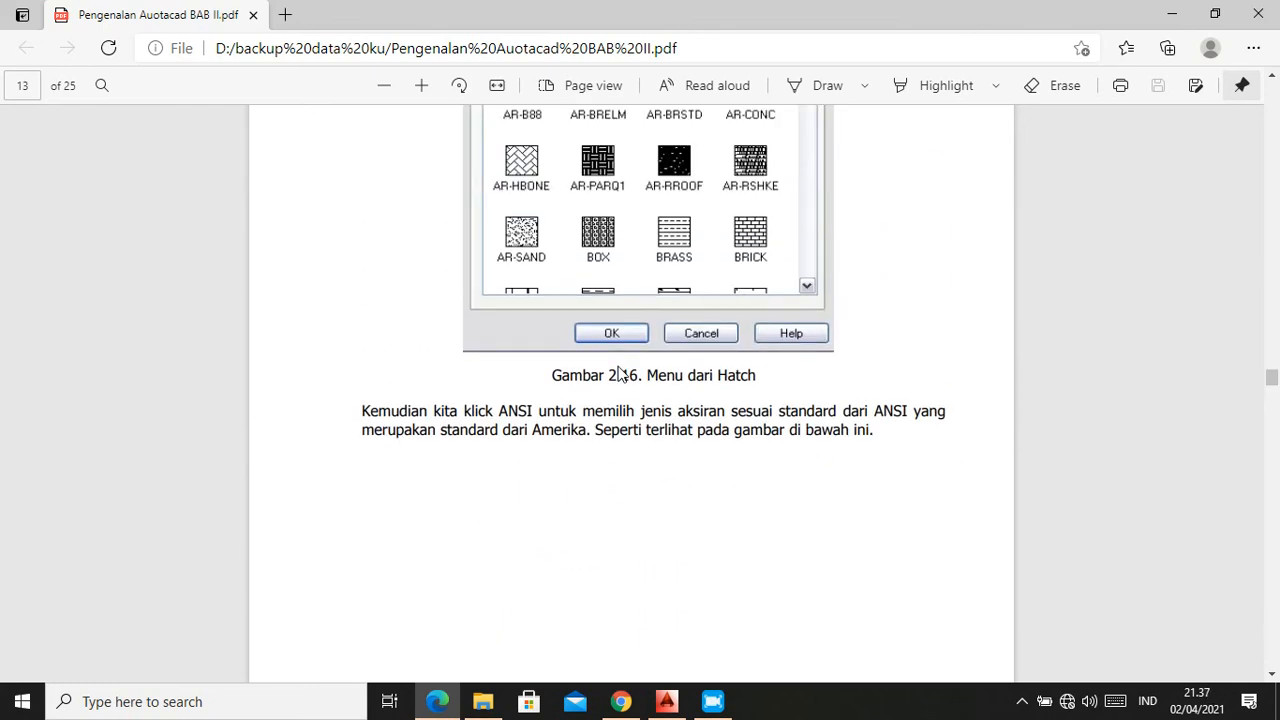
{"action": "scroll", "coordinate": [618, 372], "scroll_direction": "down", "scroll_amount": 20}
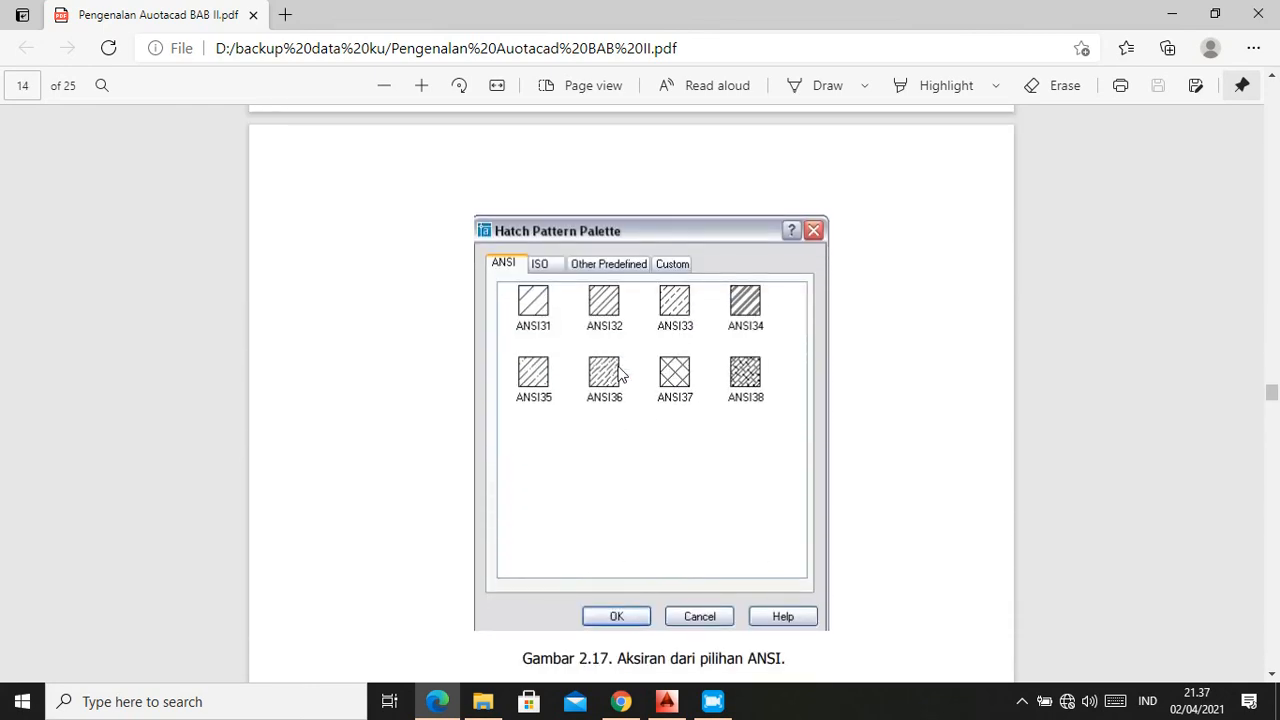
{"action": "scroll", "coordinate": [855, 359], "scroll_direction": "down", "scroll_amount": 2}
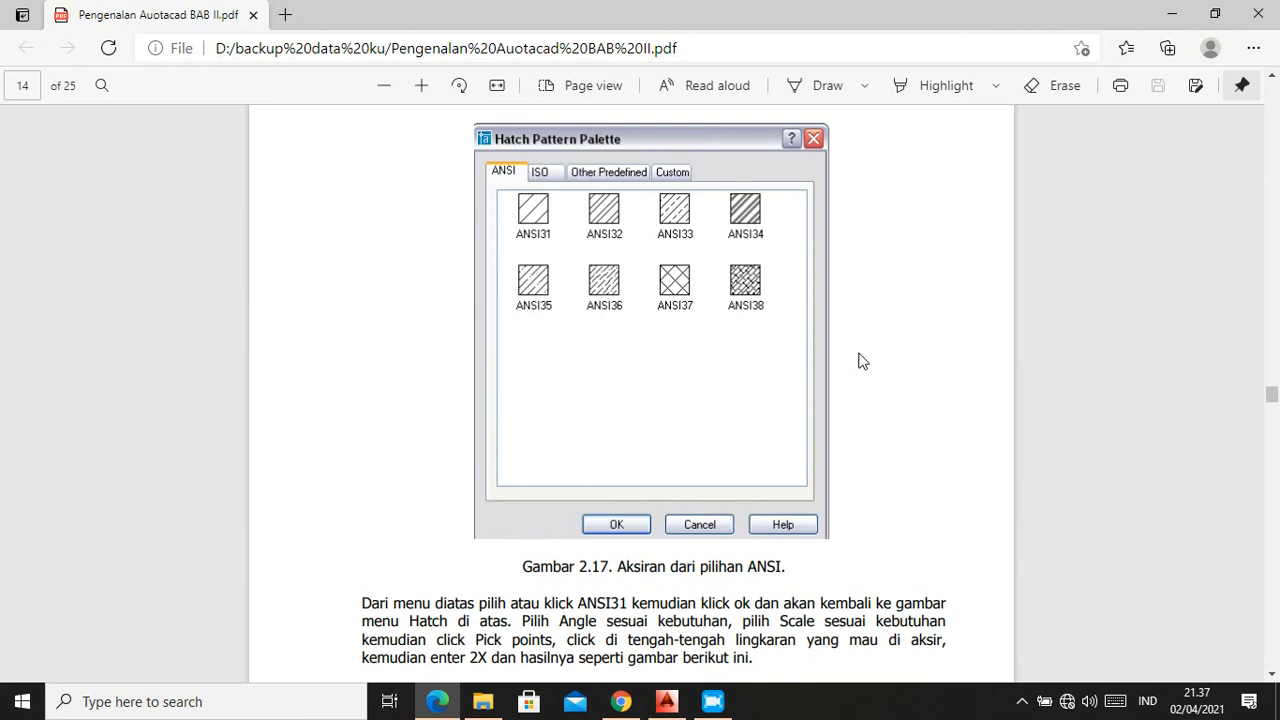